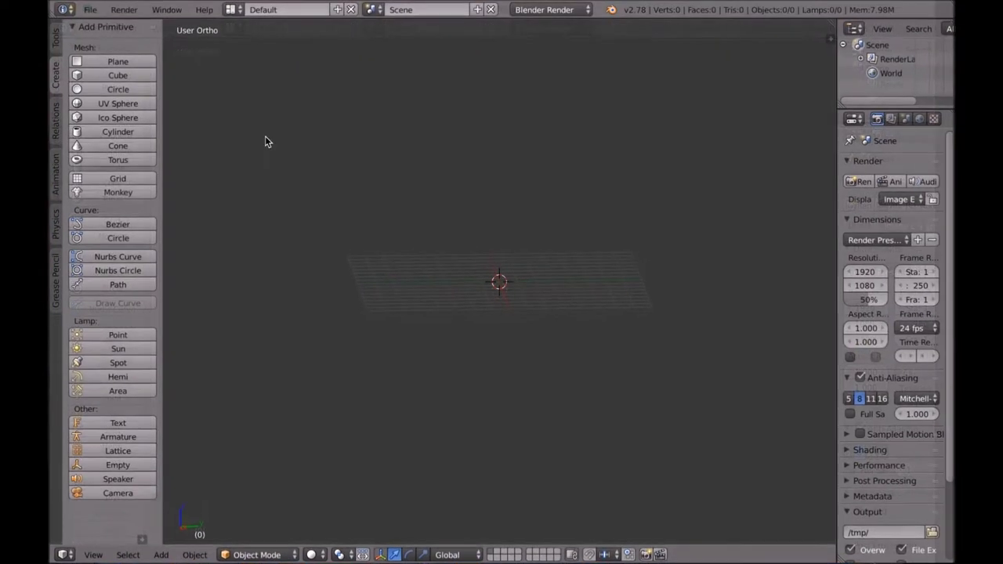
Import the STL files craane (repaired).stl and fibulaa (repaired).stl together from the Desktop folder.
click(88, 7)
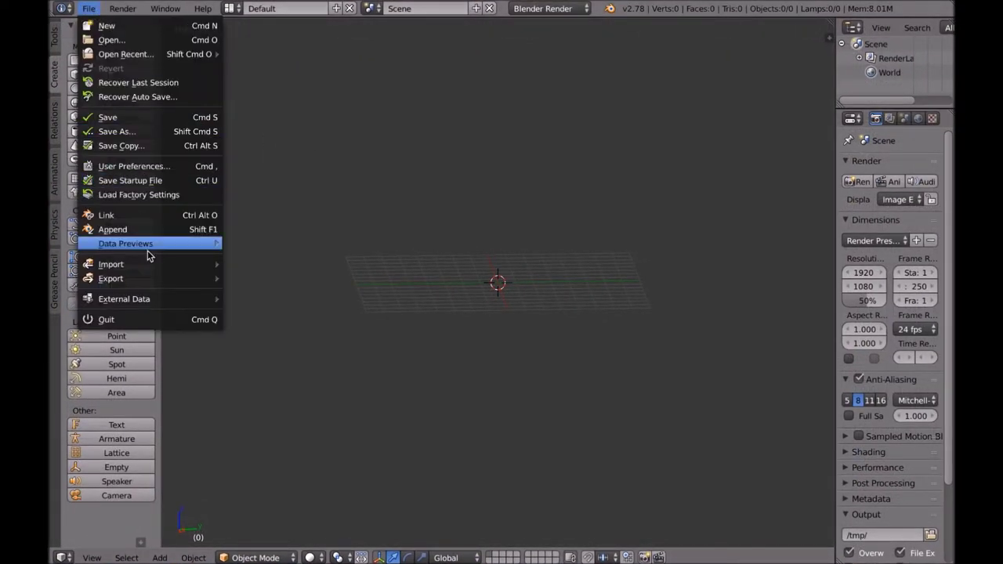
mouse_move(154, 264)
click(270, 376)
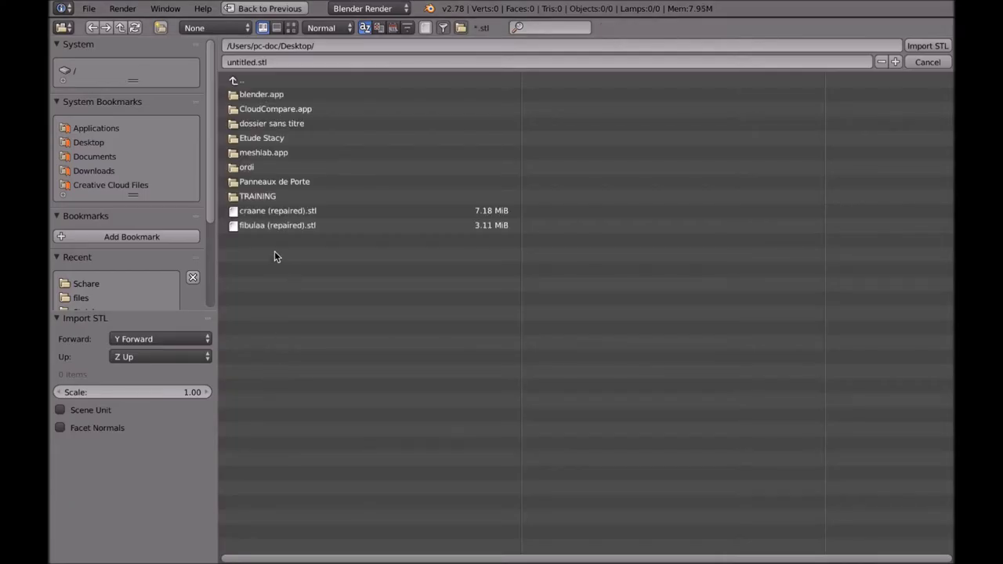
click(279, 211)
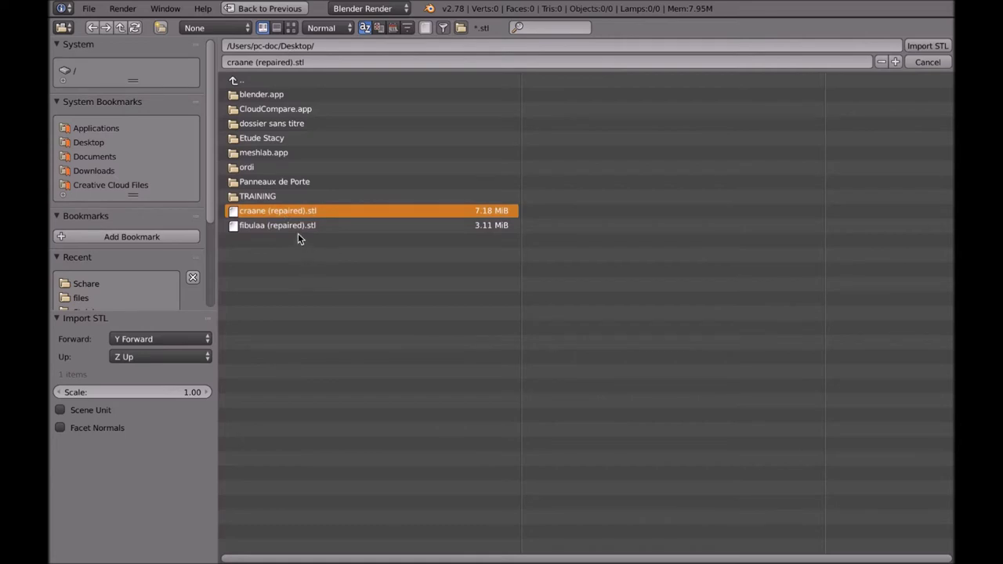
shift+click(297, 231)
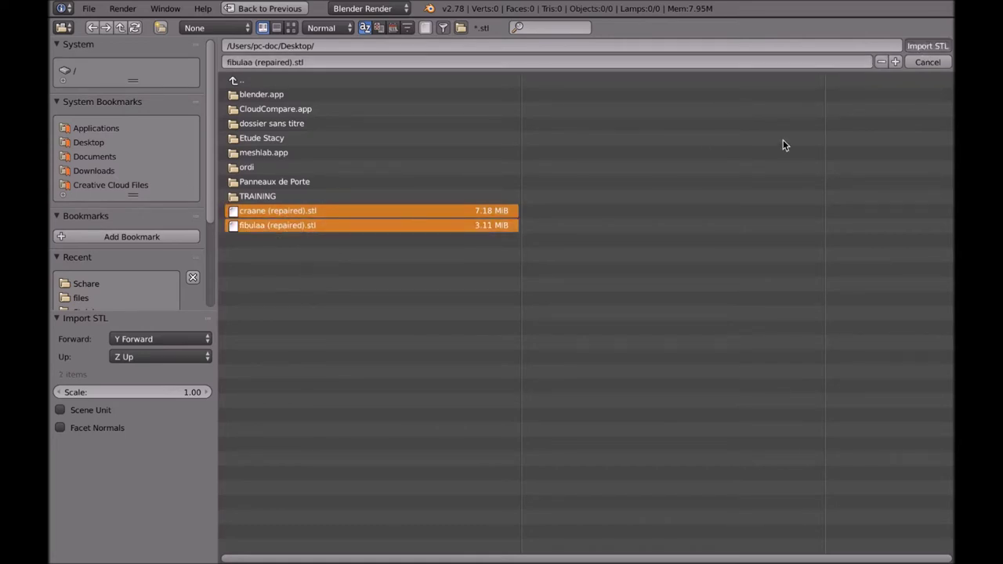
key(Return)
key(Home)
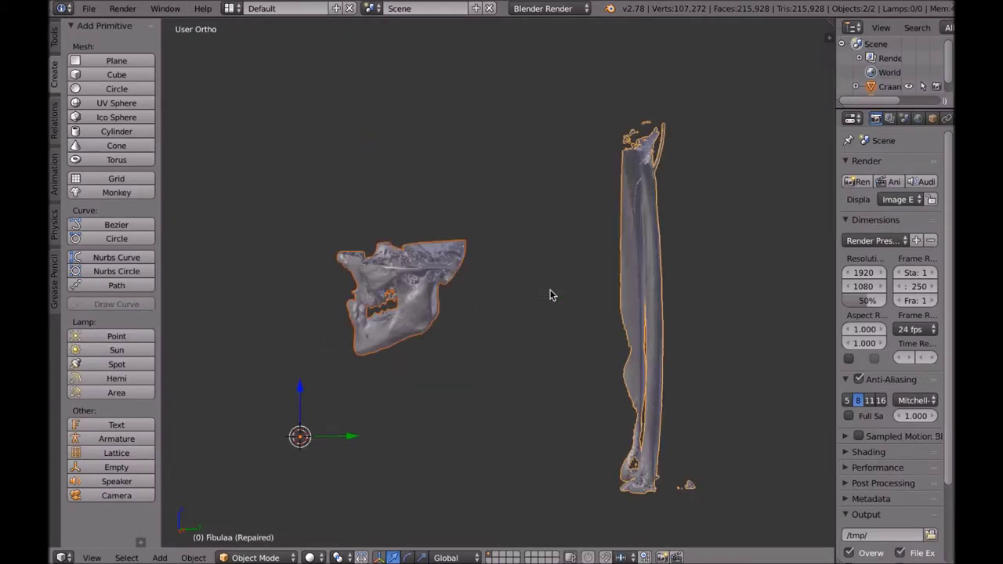
Set the skull's X dimension to 12.963, one tenth of its size.
key(shift+c)
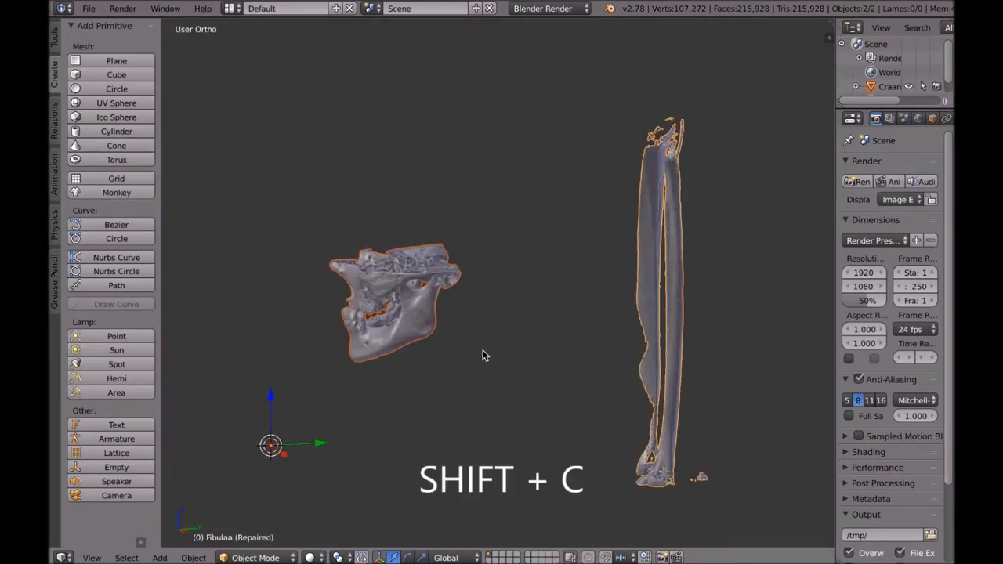
middle_drag(536, 358, 509, 351)
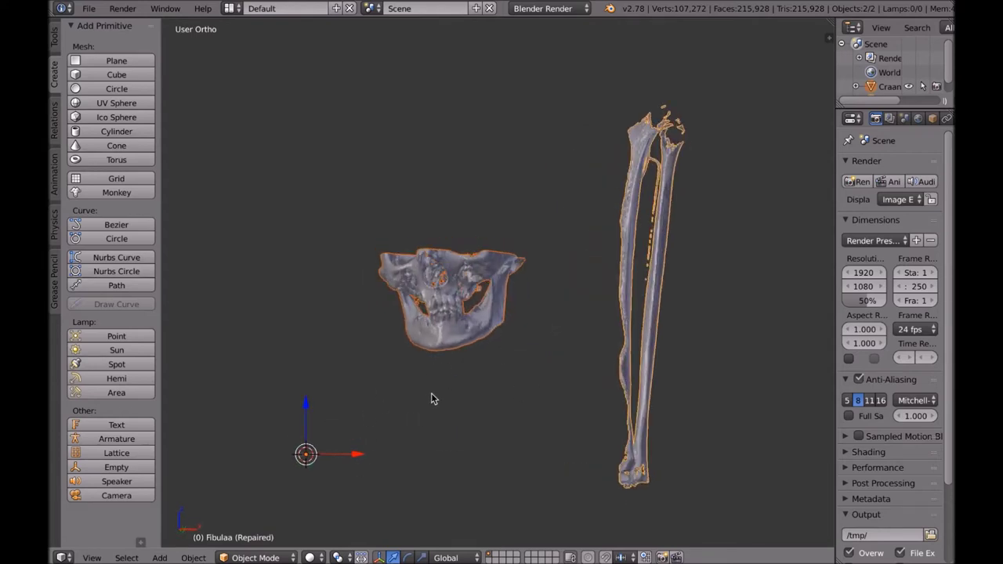
right_click(440, 337)
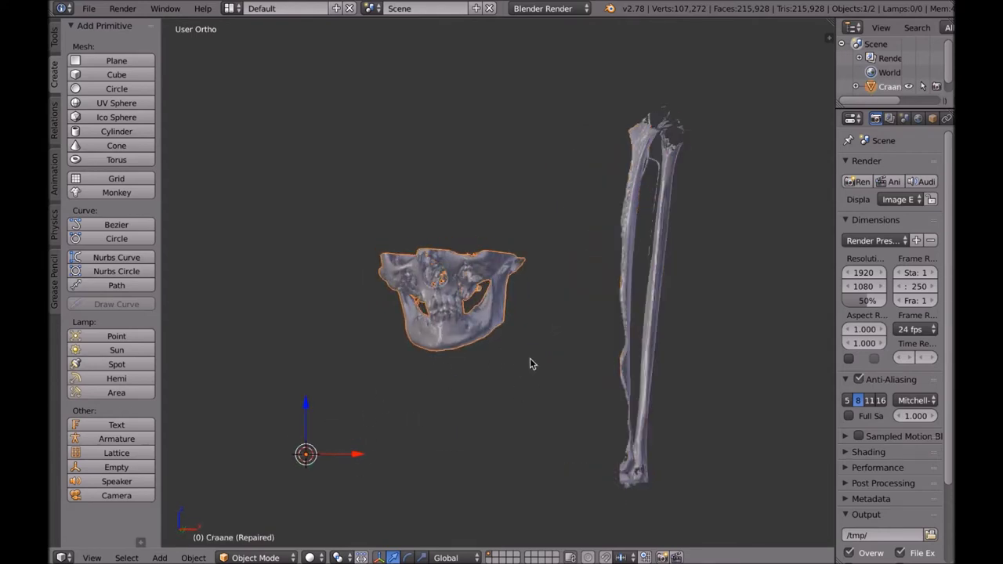
key(n)
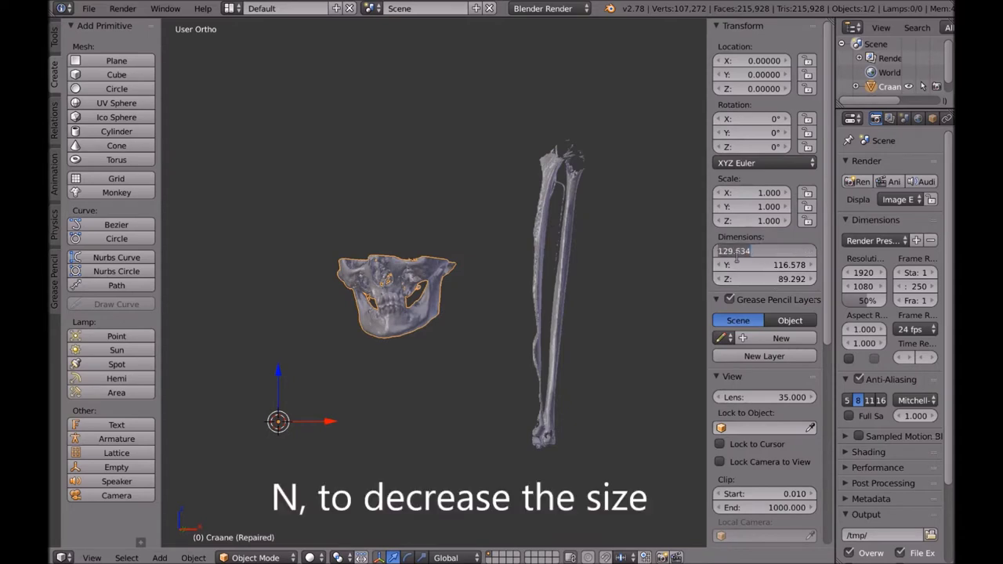
click(733, 252)
text(.)
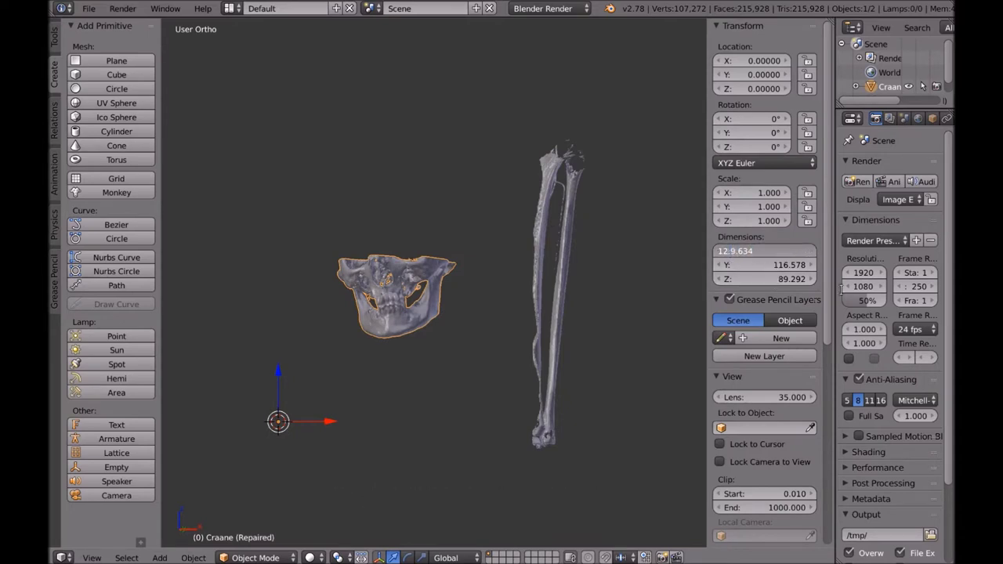
key(Right)
key(Right)
key(BackSpace)
key(Tab)
Set the skull's Y dimension to 11.658 and its Z dimension to 8.929, one tenth of their size.
key(Left)
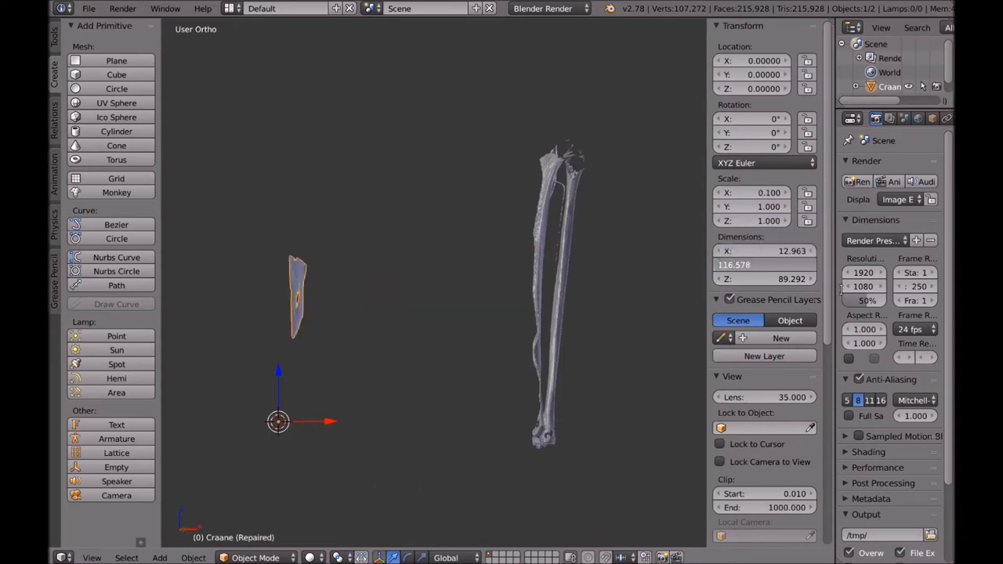
text(.)
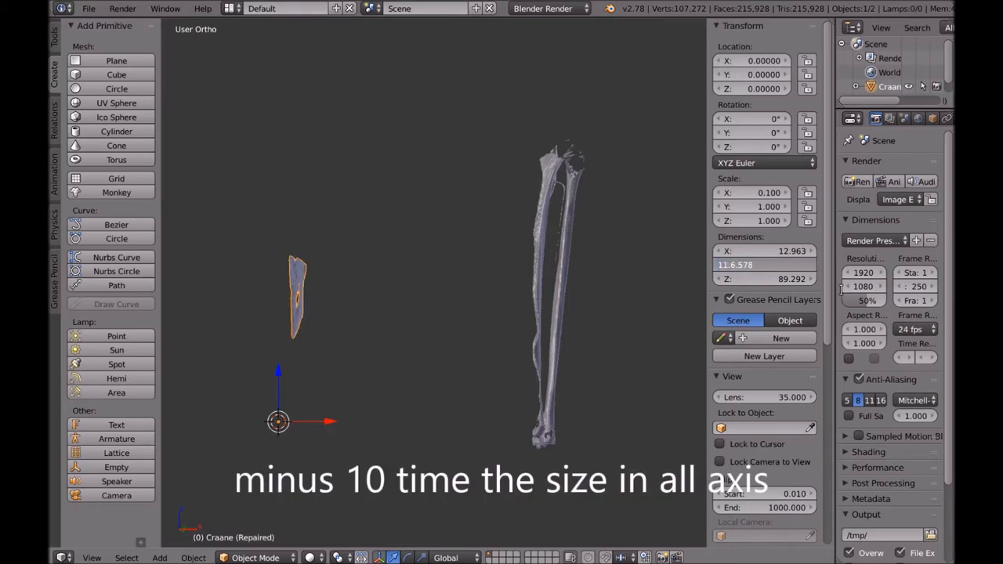
key(Right)
key(Delete)
key(Tab)
text(.)
key(Right)
key(Delete)
key(Tab)
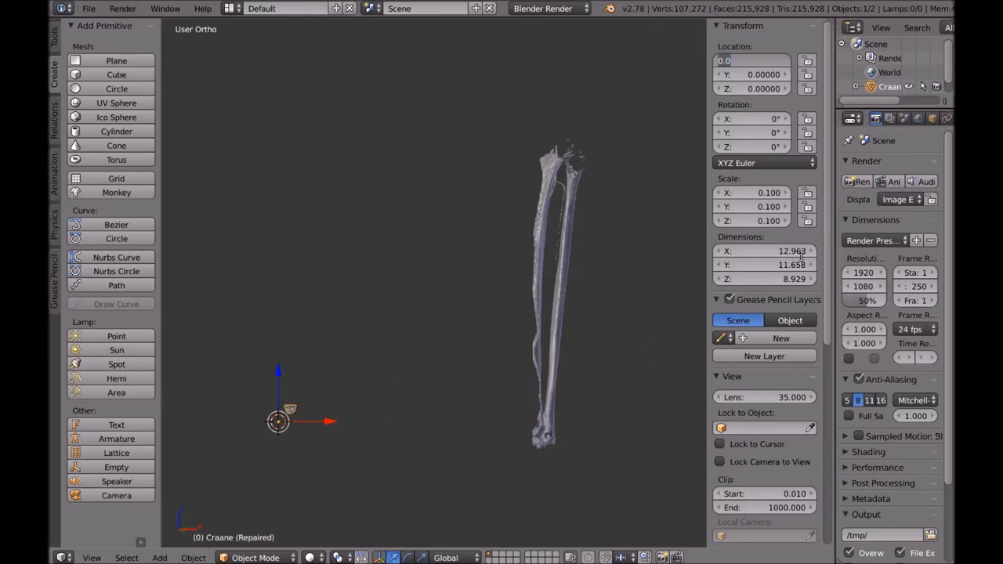
key(Return)
Set the fibula model's X dimension to 5.799, one tenth of its size.
right_click(567, 274)
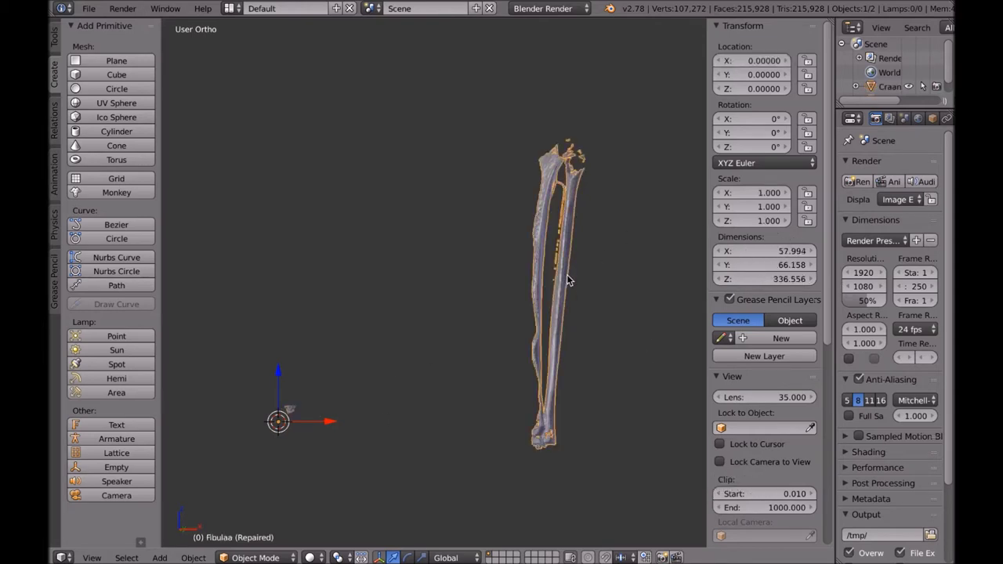
click(733, 251)
click(725, 253)
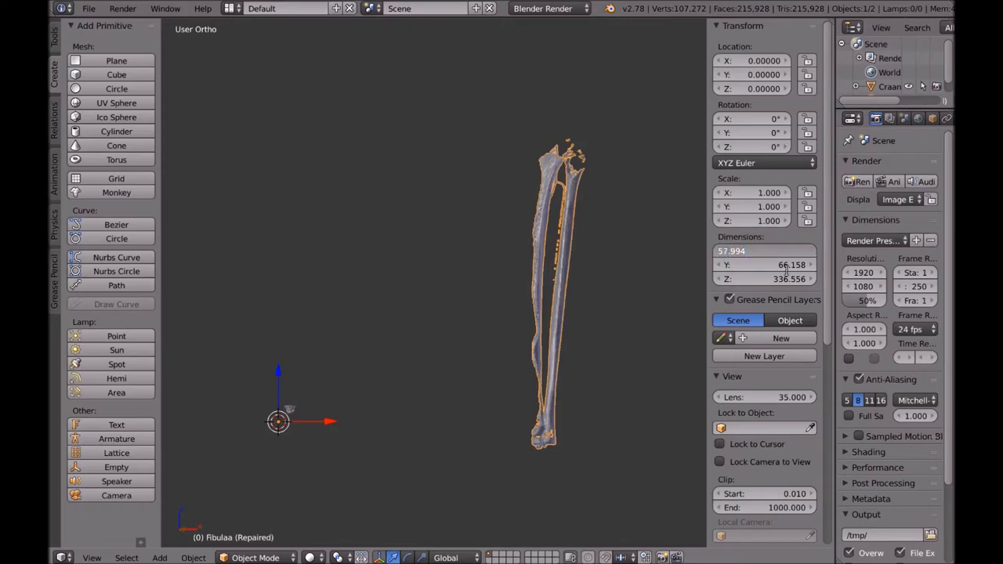
text(.)
key(Right)
key(Delete)
key(Tab)
Reduce the fibula model's Y and Z dimensions to one tenth, with Y at 6.616, and hide the transform properties.
text(.)
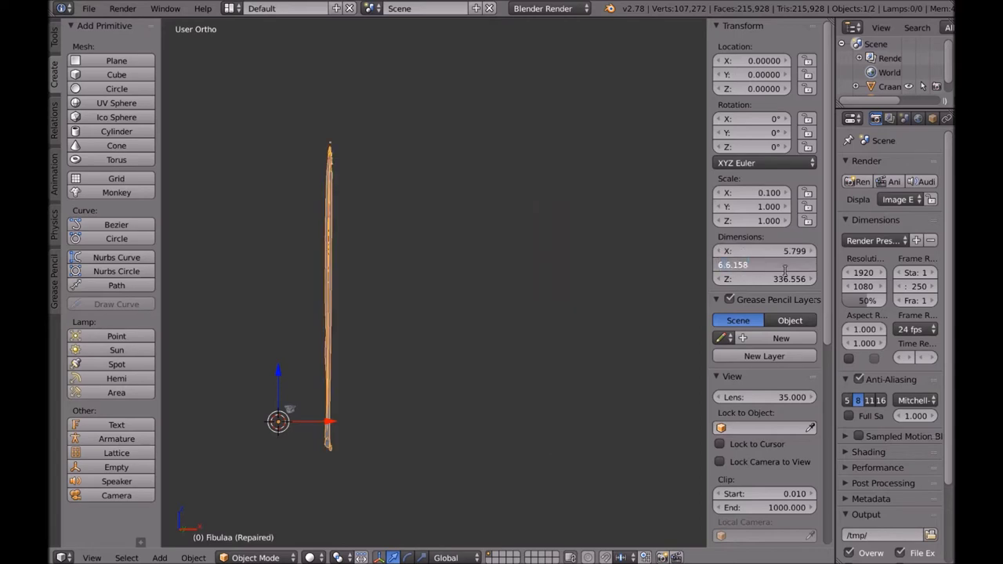
key(Right)
key(Delete)
key(Tab)
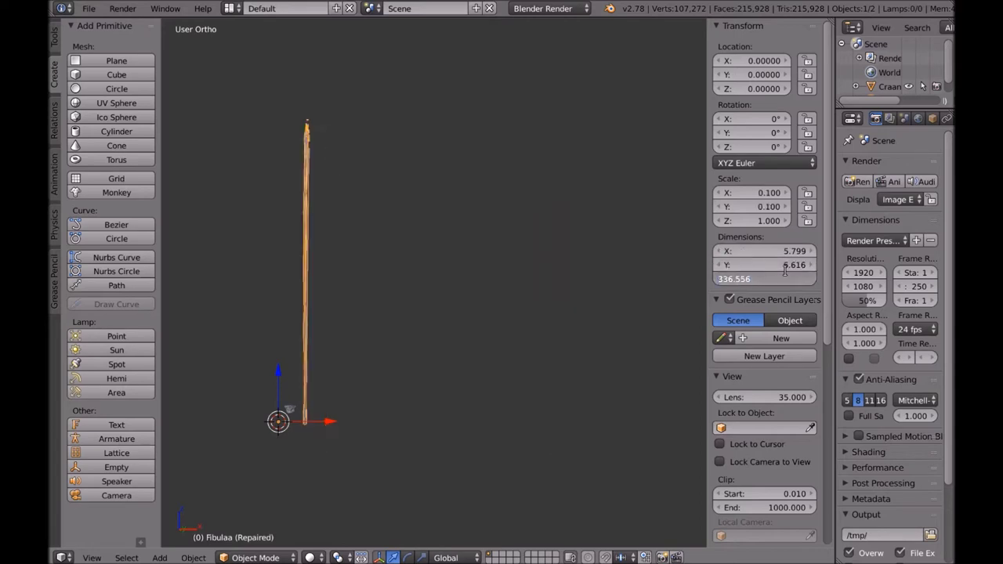
text(.)
key(Right)
key(Delete)
key(Return)
key(n)
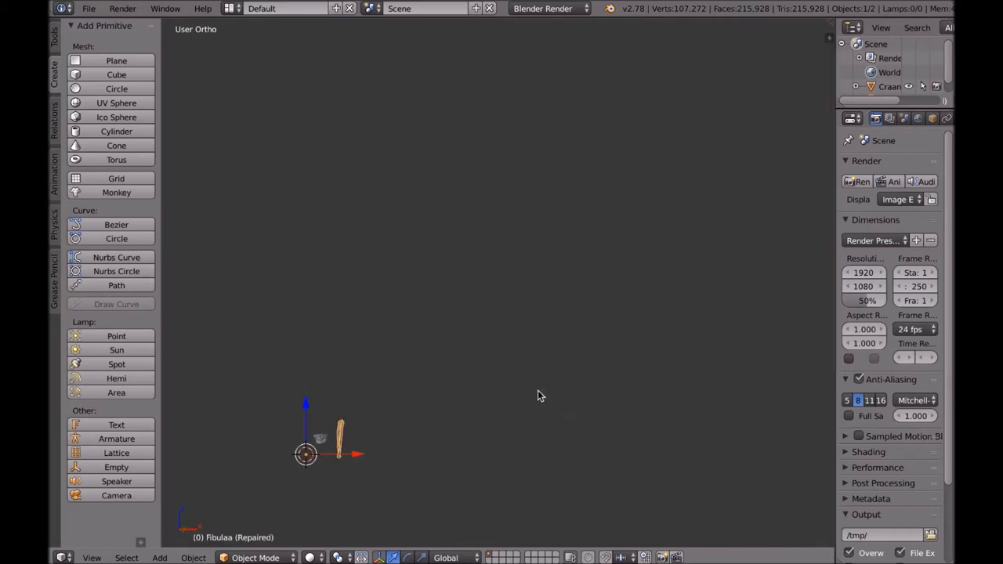
Move the skull along X in front view until its chin is centred on the vertical axis through the origin.
key(shift+c)
middle_drag(528, 406, 441, 408)
middle_drag(382, 344, 651, 205)
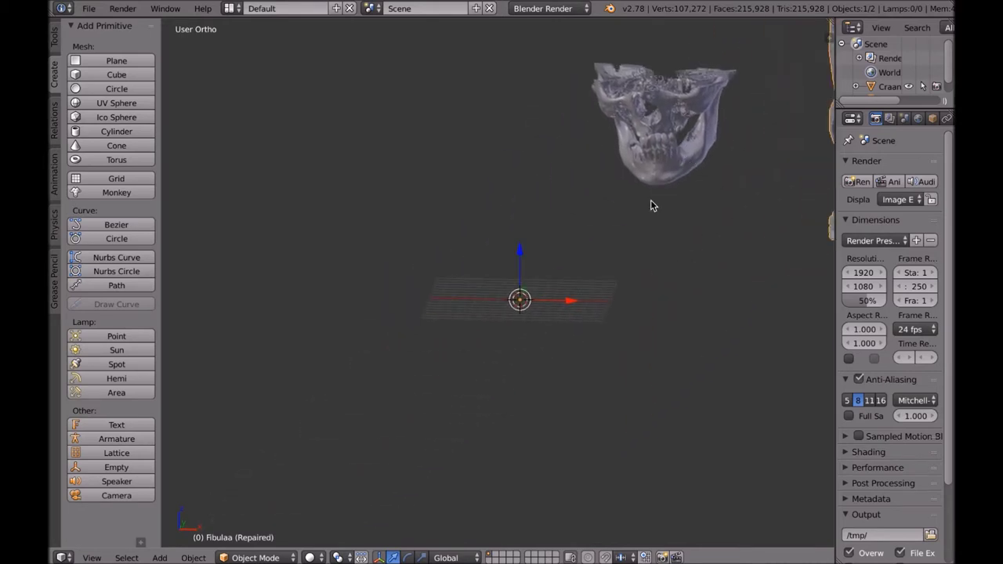
key(KP_1)
right_click(659, 150)
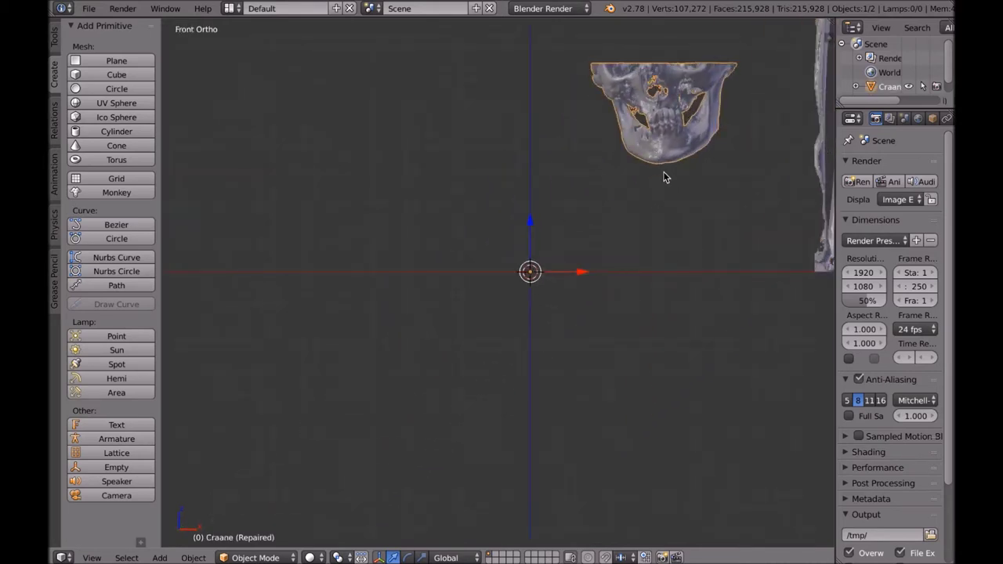
key(g)
key(x)
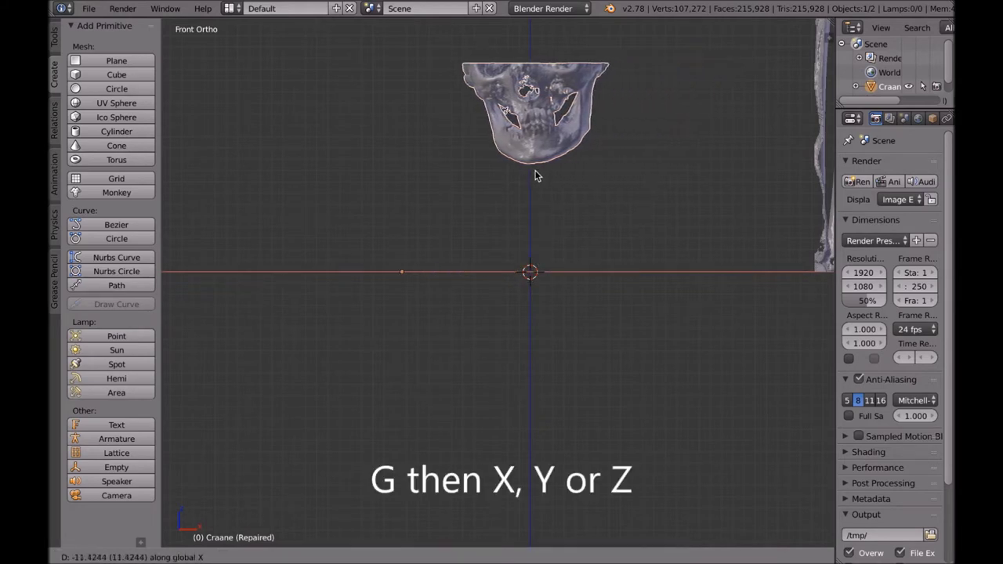
click(530, 172)
Move the skull about 9.66 units down along Z so its chin rests on the red X axis line.
key(g)
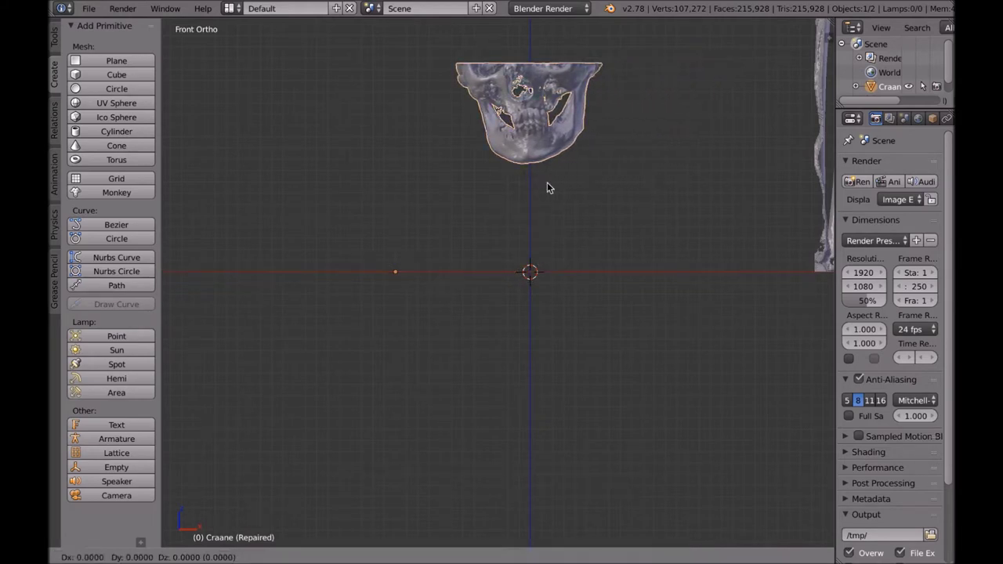
key(z)
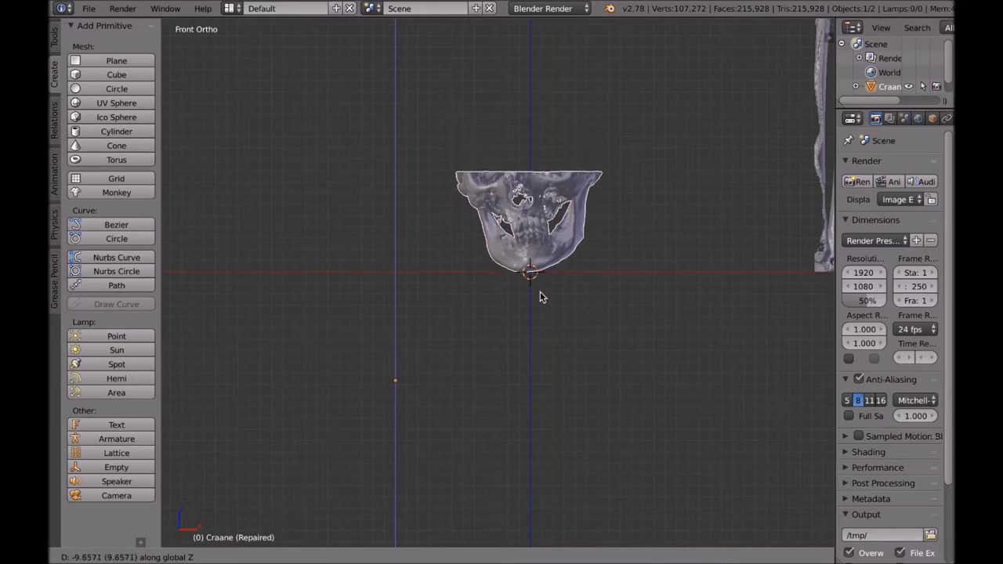
click(540, 288)
Move the skull along Y in right view over the 3D cursor and set its origin to its geometry.
middle_drag(483, 284, 483, 291)
key(KP_3)
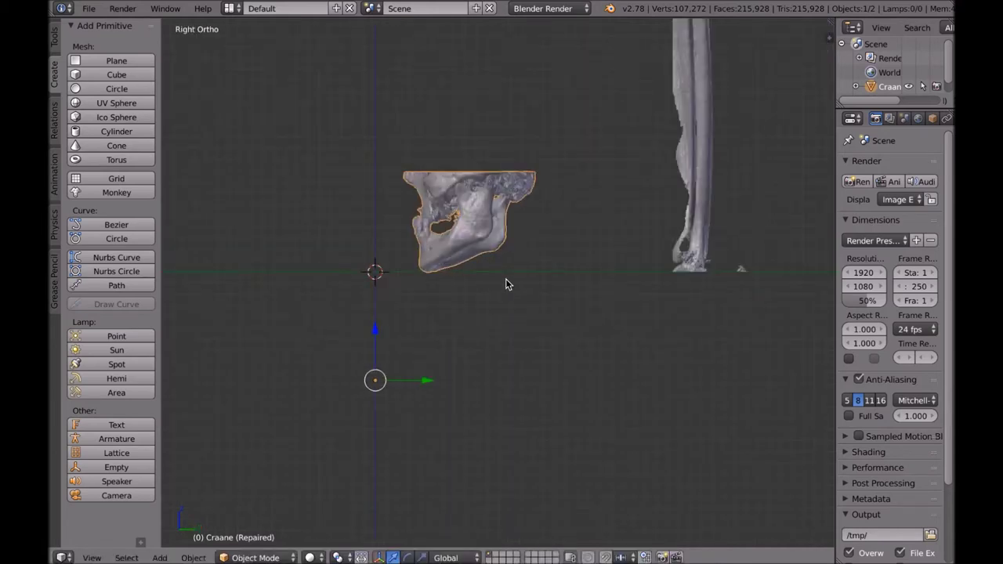
key(g)
key(y)
click(427, 281)
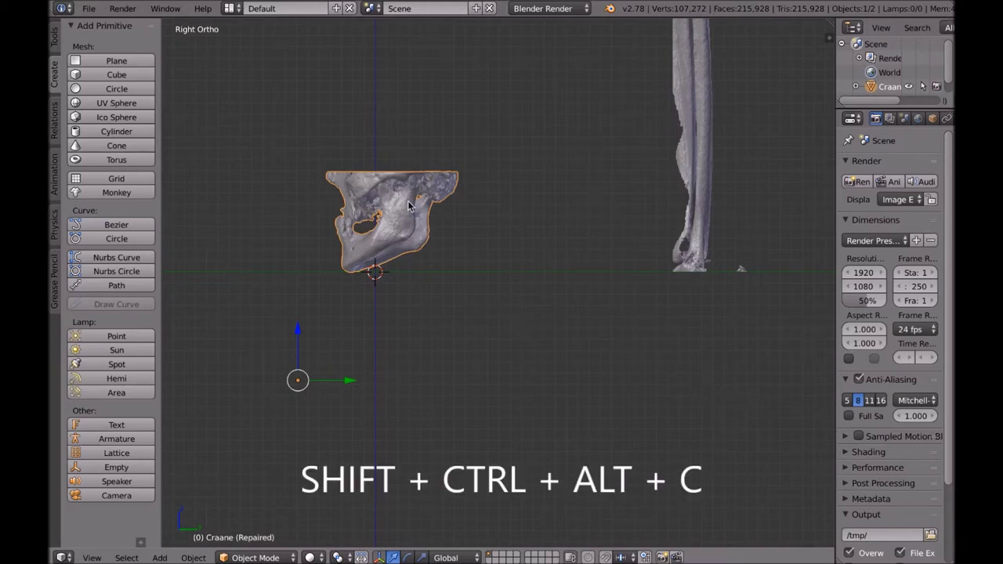
key(shift+ctrl+alt+c)
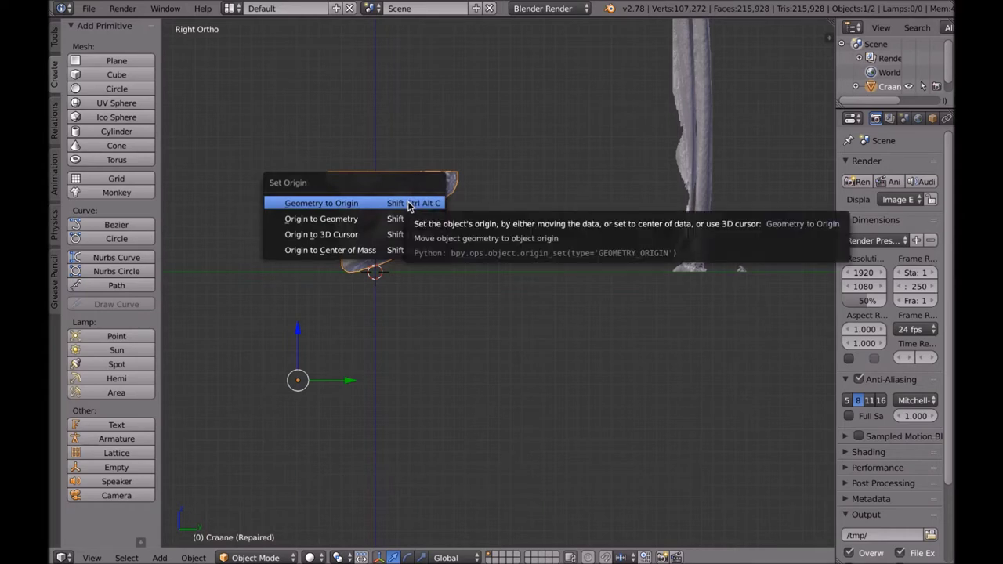
click(350, 220)
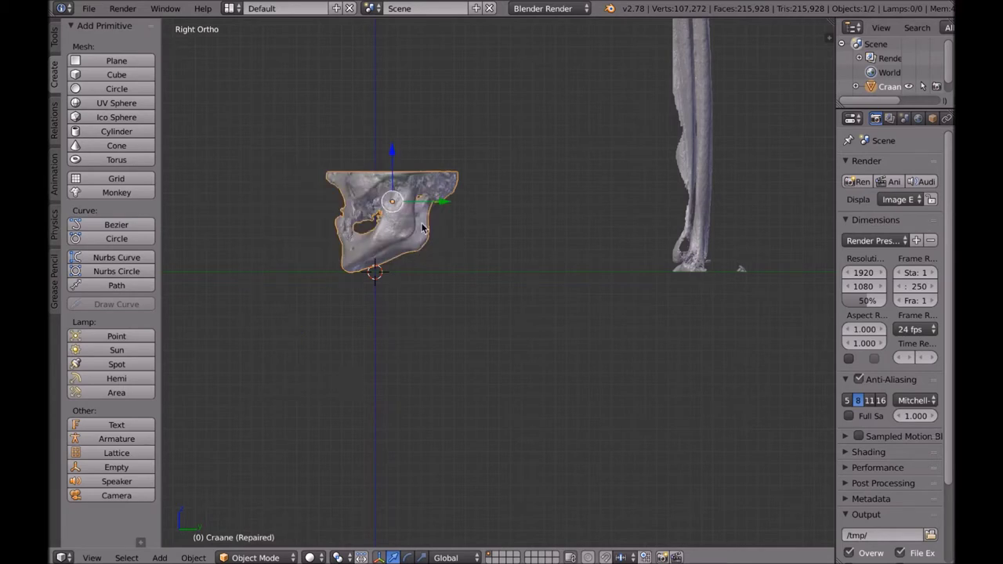
Rotate the skull about 7° clockwise in front view and about 3° around the global Z axis to straighten it.
key(KP_1)
scroll(615, 240, up, 4)
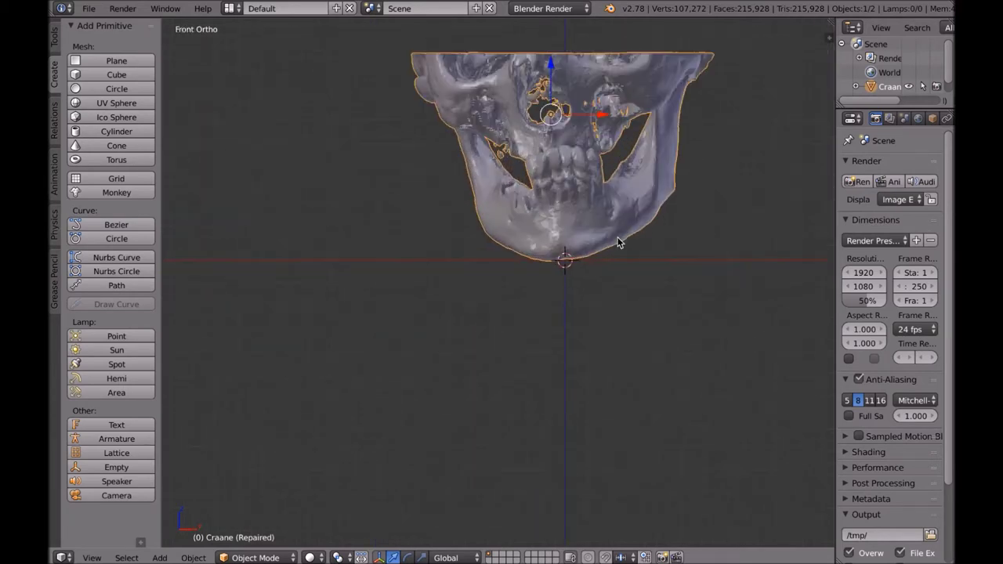
shift+middle_drag(645, 224, 574, 287)
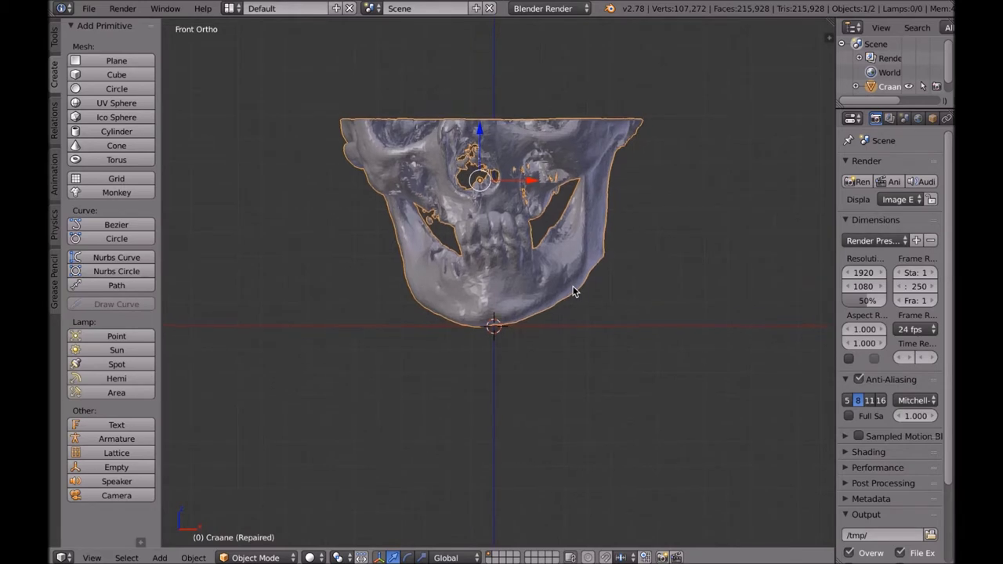
key(r)
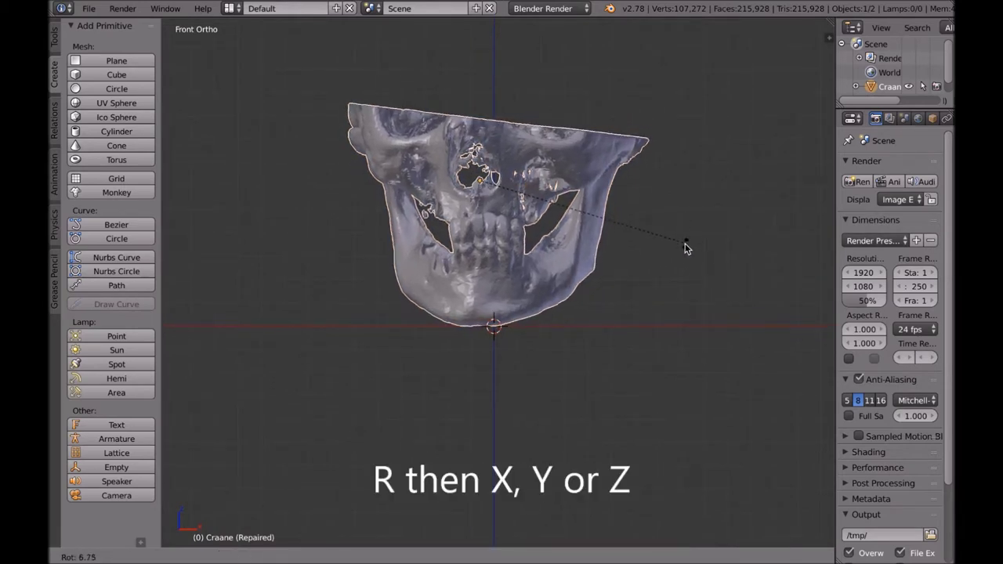
click(685, 251)
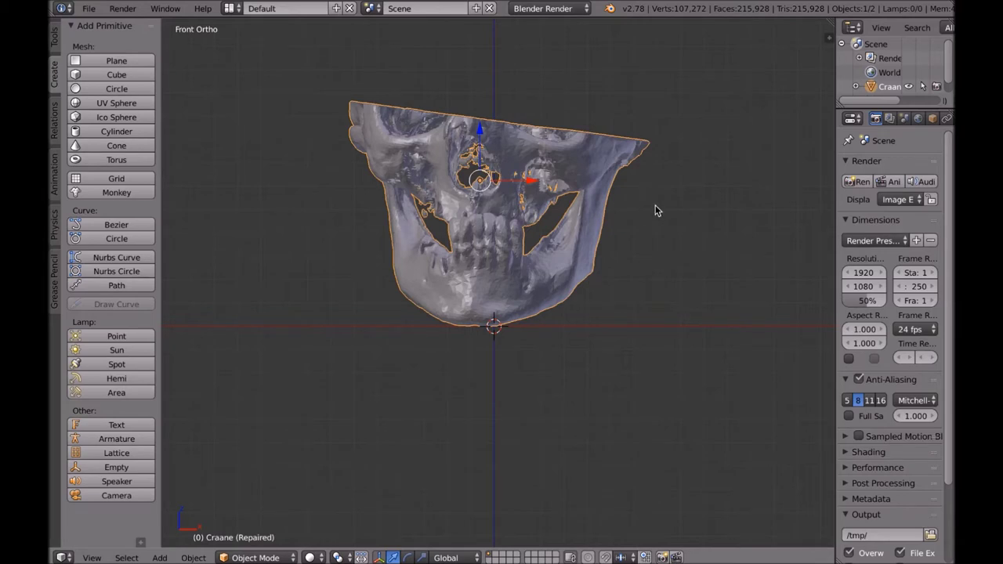
key(r)
key(z)
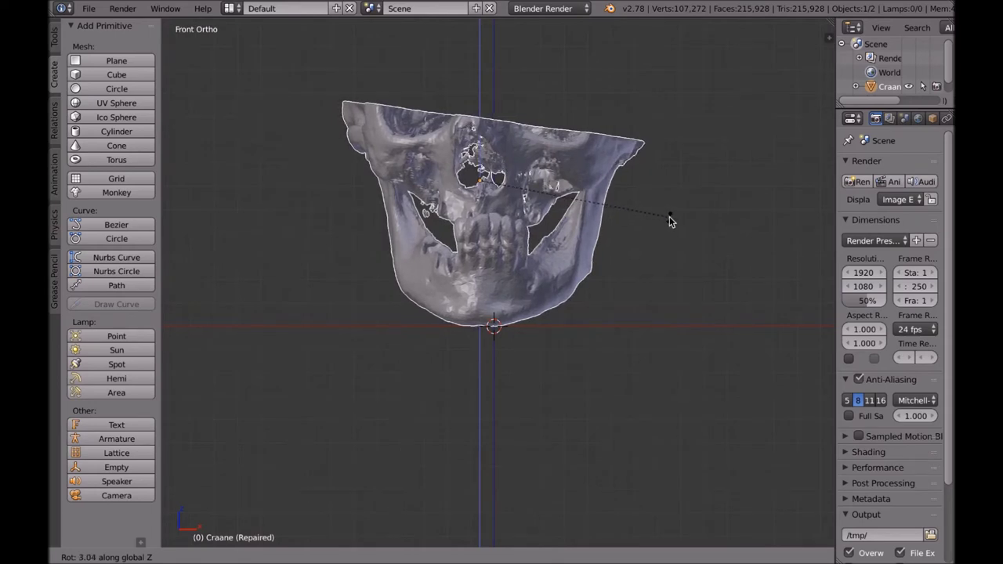
click(670, 221)
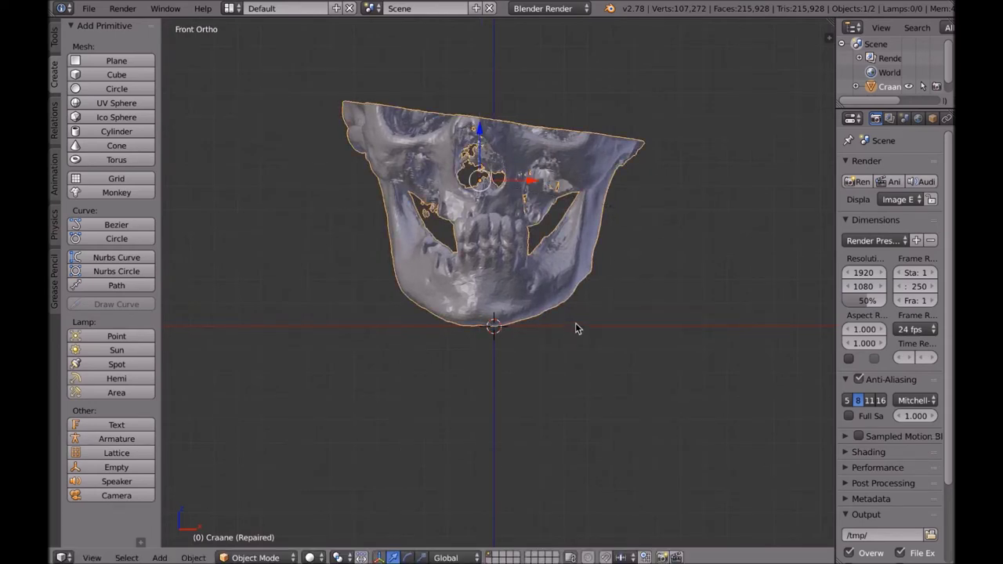
Shift the skull about 0.43 units along X to recentre it on the vertical axis.
key(g)
key(x)
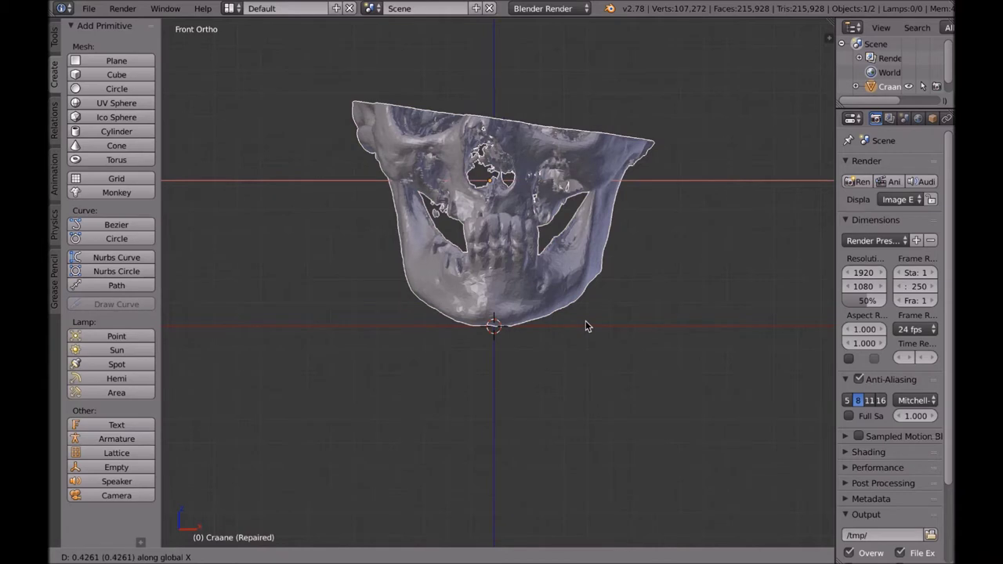
click(585, 326)
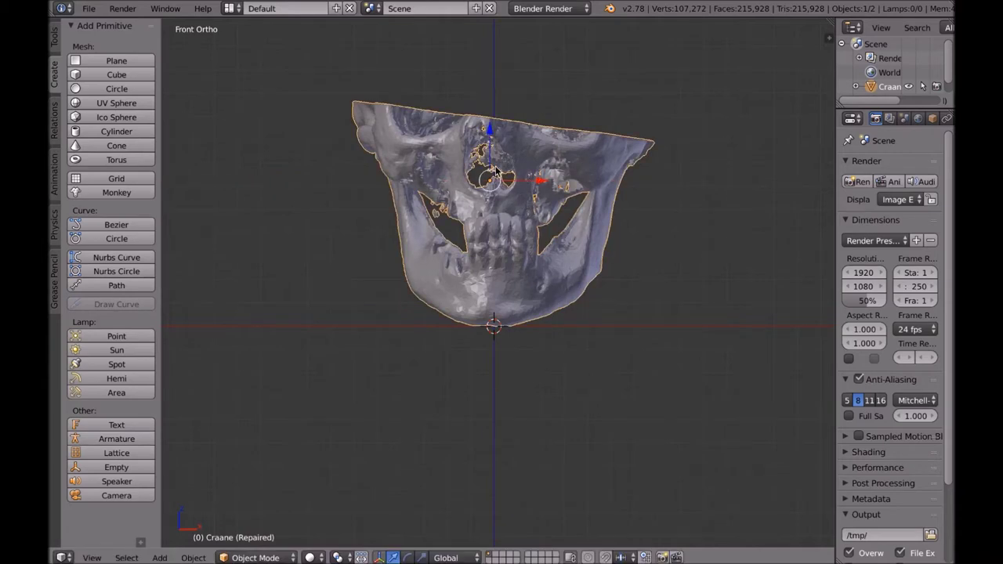
Rotate the skull about 4.6° around the global Z axis and nudge it along X to recentre its midline.
key(r)
key(z)
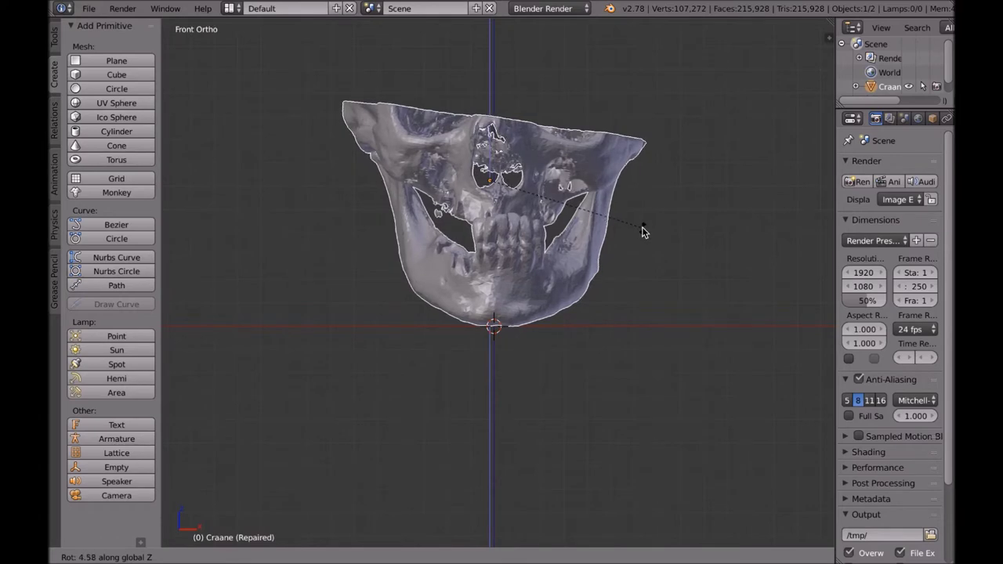
click(643, 229)
key(g)
key(x)
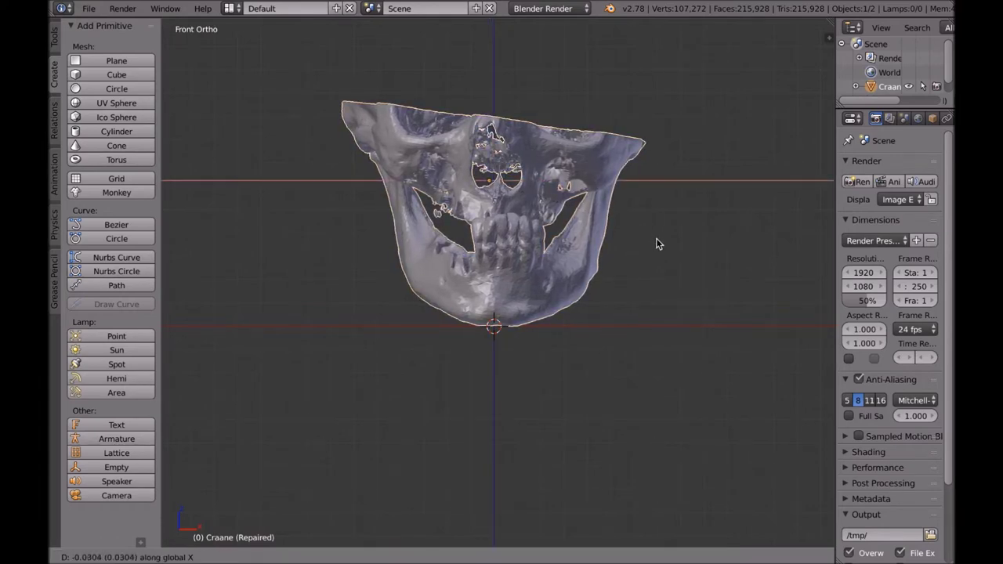
click(651, 238)
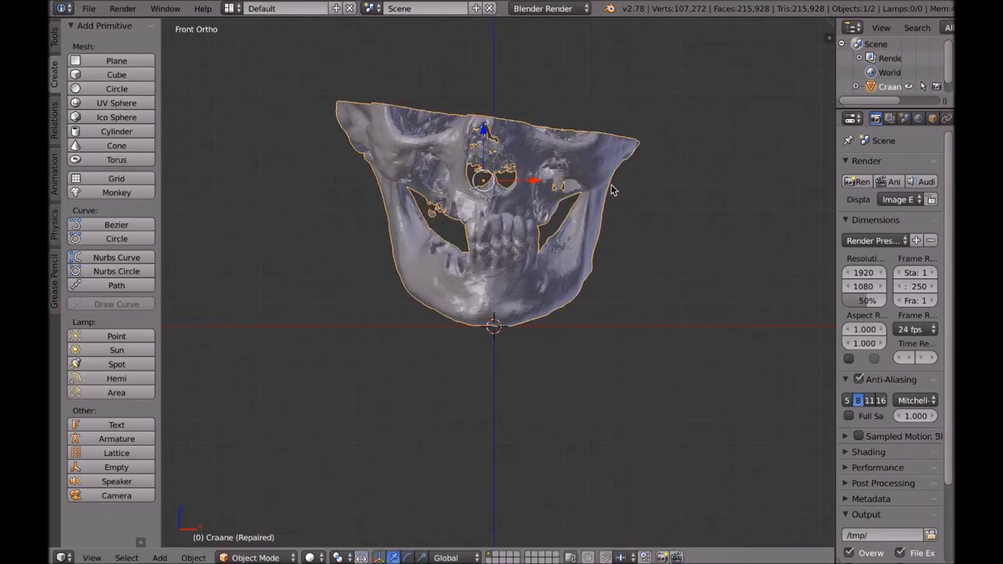
Rotate the skull about 1.5° counterclockwise in right view to level it, and check its alignment from the front.
key(KP_3)
shift+middle_drag(416, 186, 539, 183)
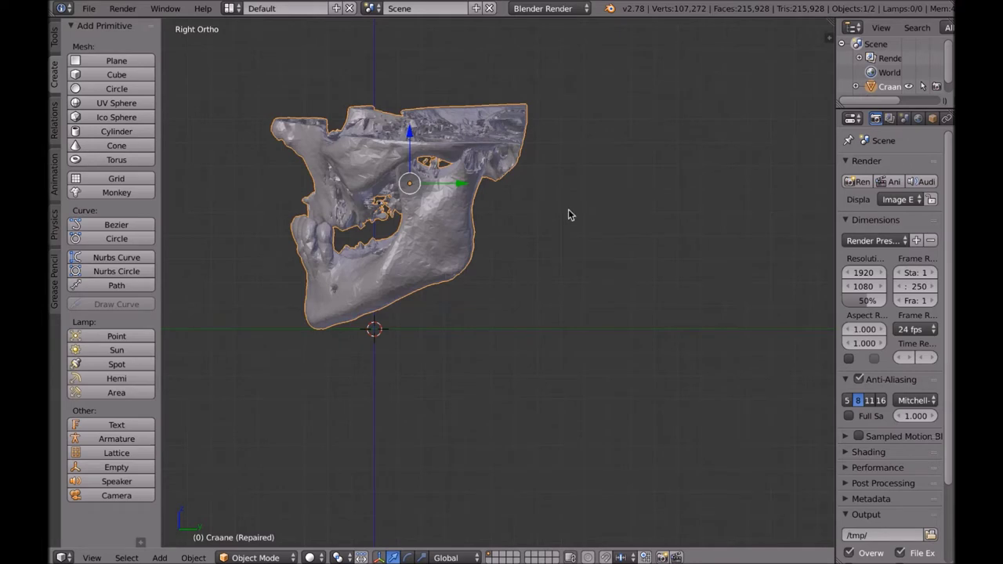
key(r)
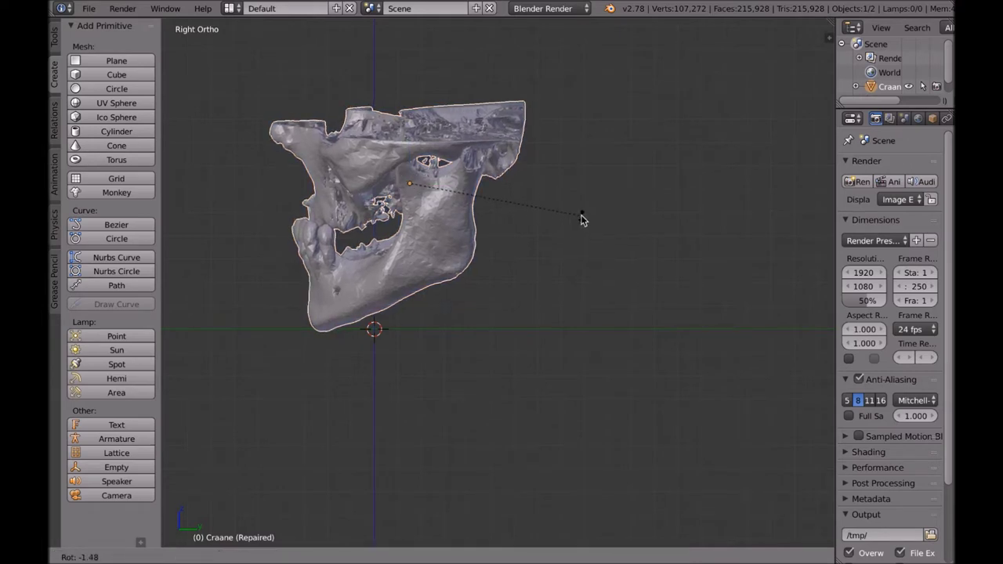
click(581, 220)
middle_drag(608, 226, 560, 230)
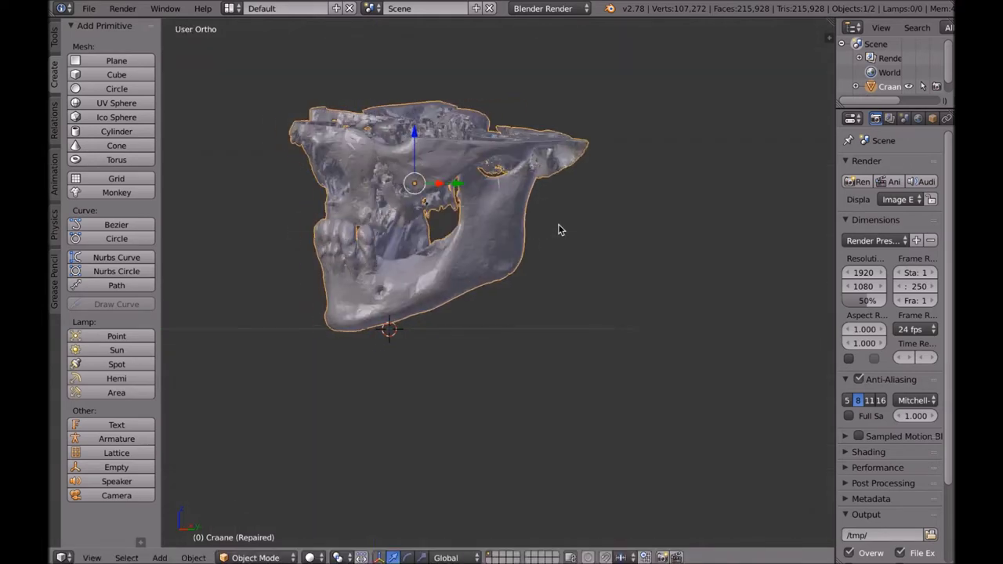
key(KP_1)
scroll(577, 249, up, 6)
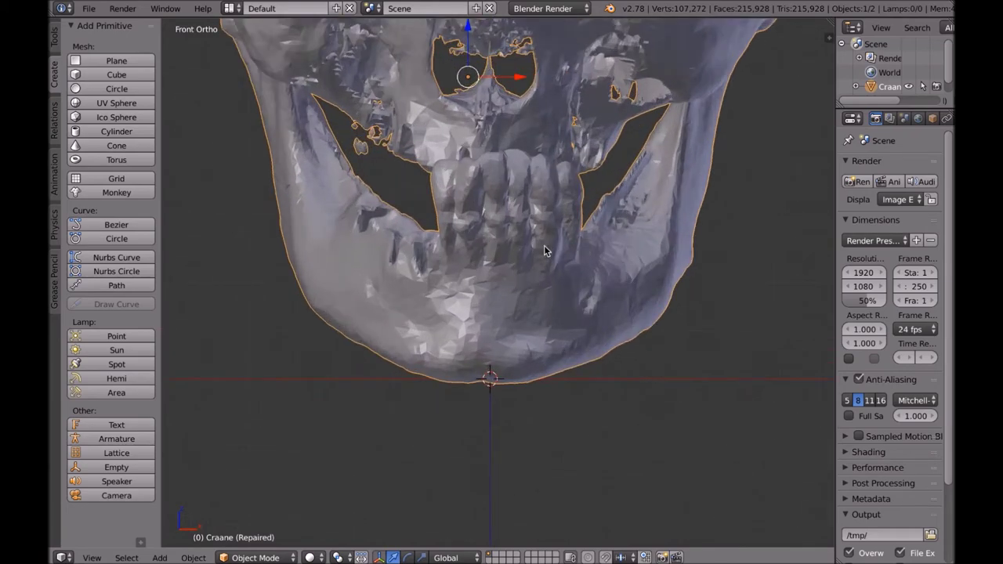
scroll(446, 298, down, 4)
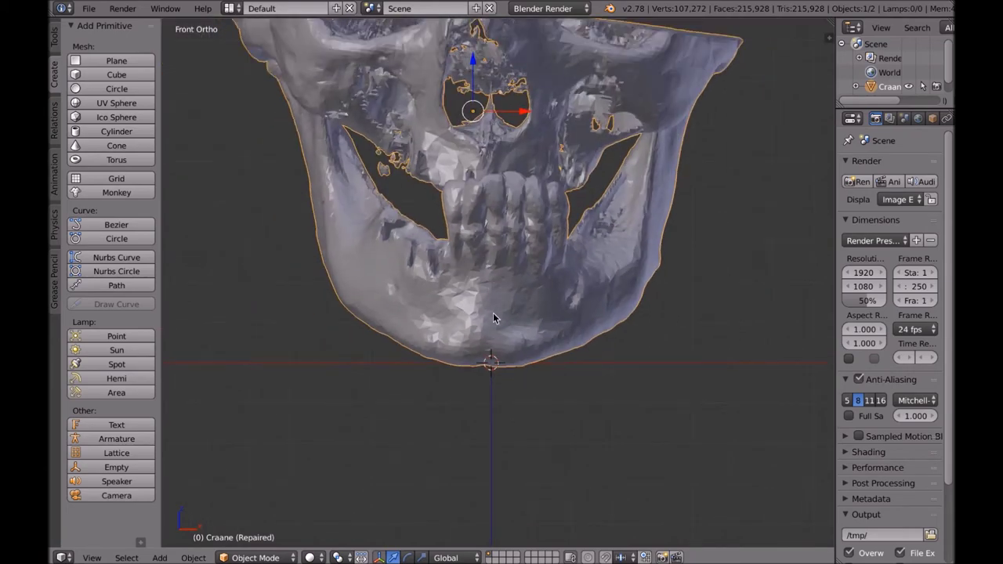
Open the skull mesh in Edit Mode, deselect all its vertices, and return to Object Mode in front view.
key(Tab)
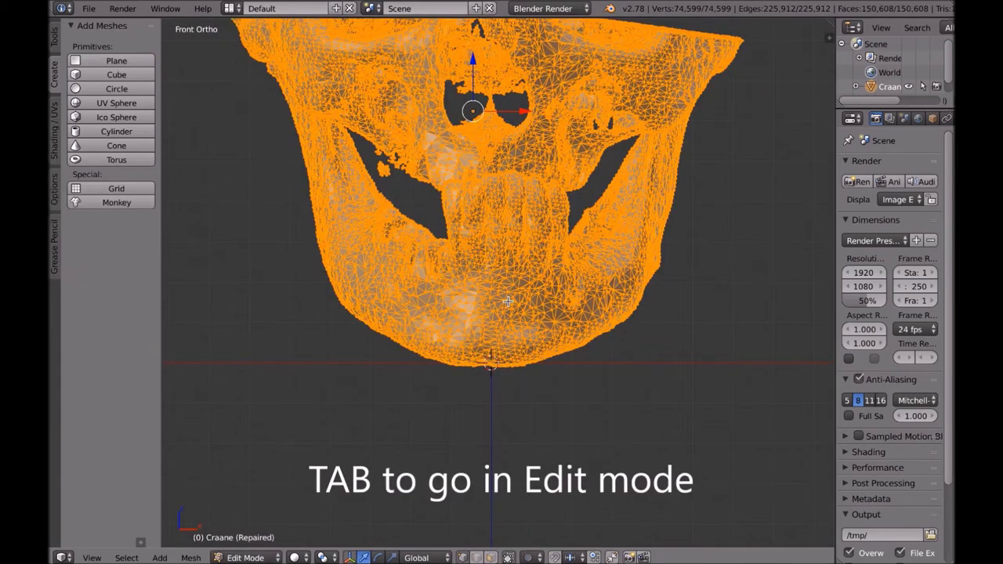
key(a)
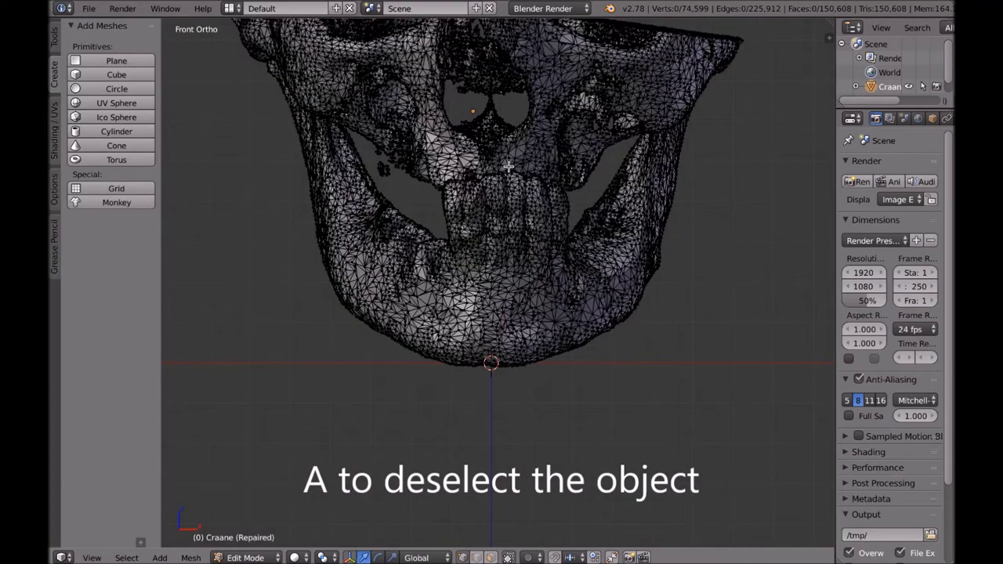
middle_drag(420, 179, 504, 120)
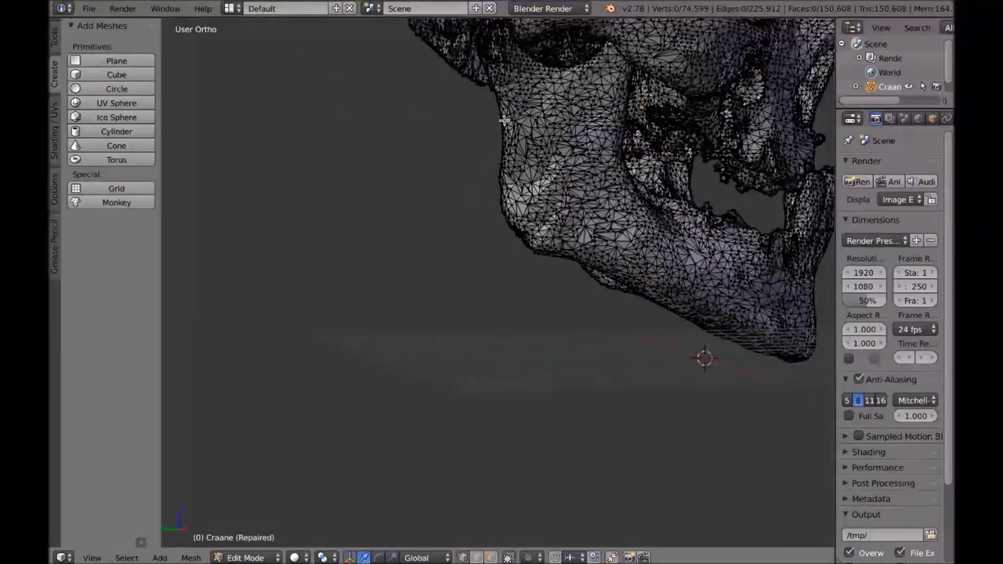
shift+middle_drag(606, 236, 543, 240)
key(Tab)
key(KP_1)
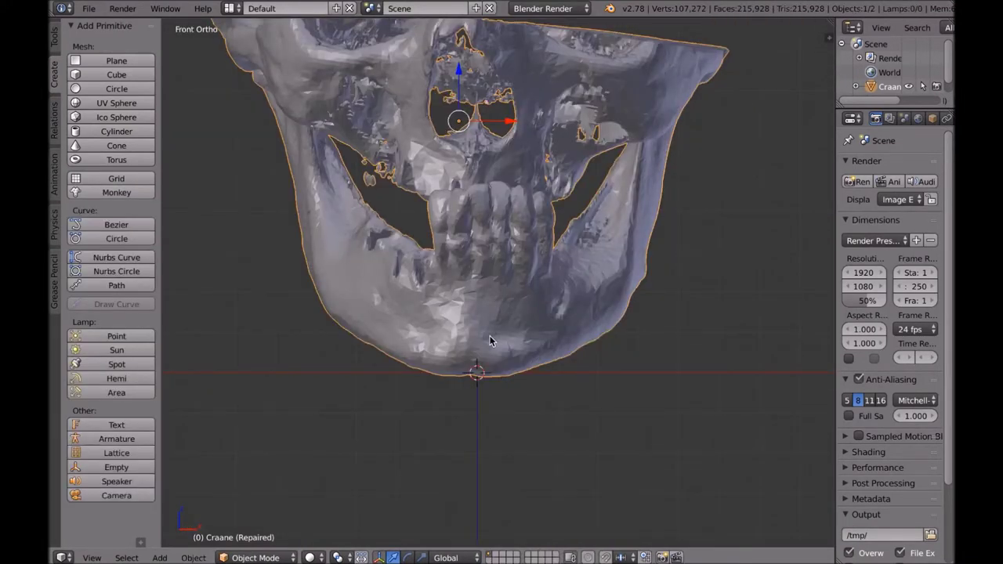
In Edit Mode, circle-select the body and both rami of the mandible from the front.
key(Tab)
key(c)
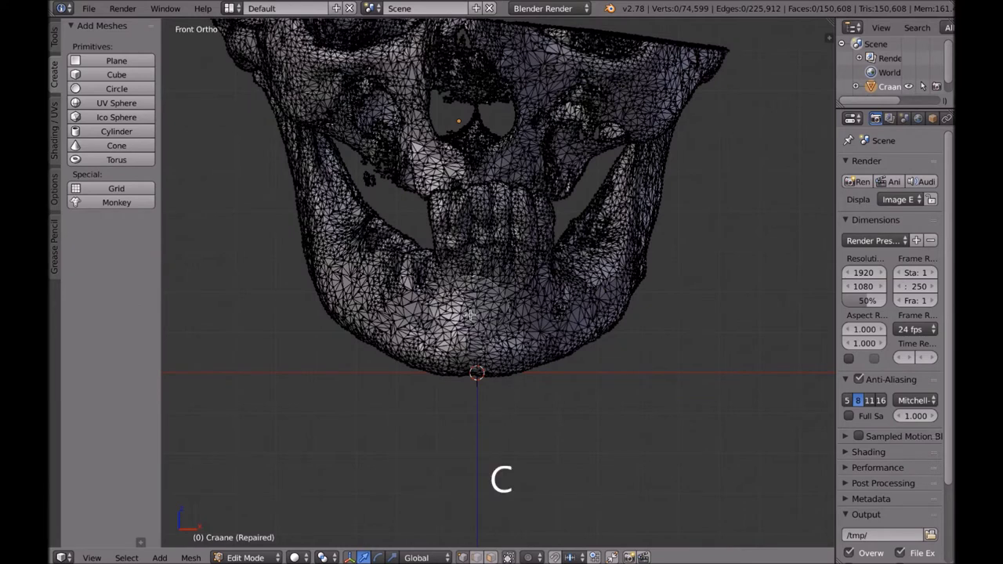
mouse_move(475, 299)
mouse_down()
mouse_move(470, 292)
mouse_move(509, 298)
mouse_move(485, 337)
mouse_move(370, 278)
mouse_move(302, 183)
mouse_move(343, 273)
mouse_move(399, 339)
mouse_move(574, 302)
mouse_move(611, 274)
mouse_move(629, 206)
mouse_up()
right_click(630, 207)
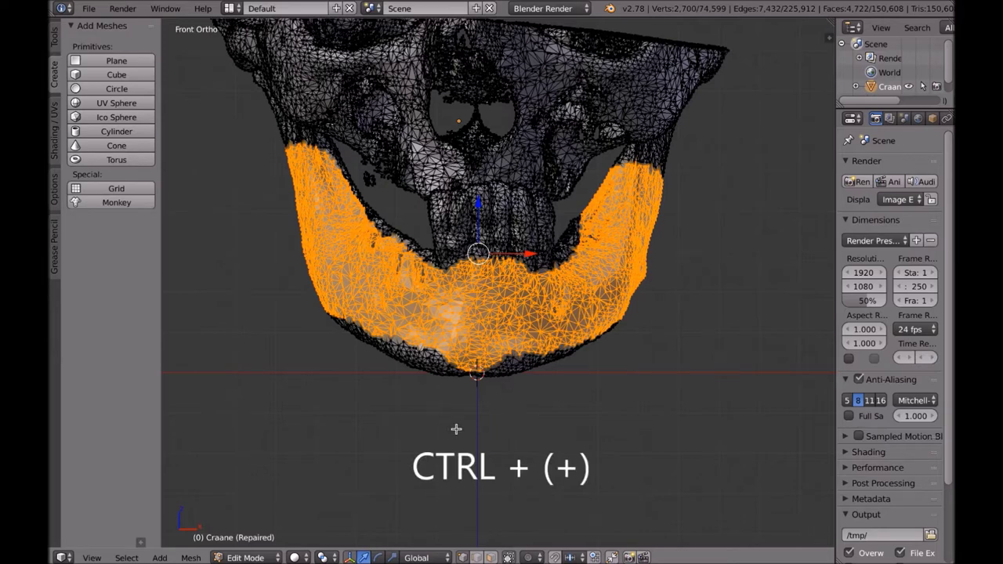
Grow the selection repeatedly until it extends over the whole mandible, its rami and the teeth.
key(ctrl+KP_Add)
key(ctrl+KP_Add)
key(ctrl+KP_Add)
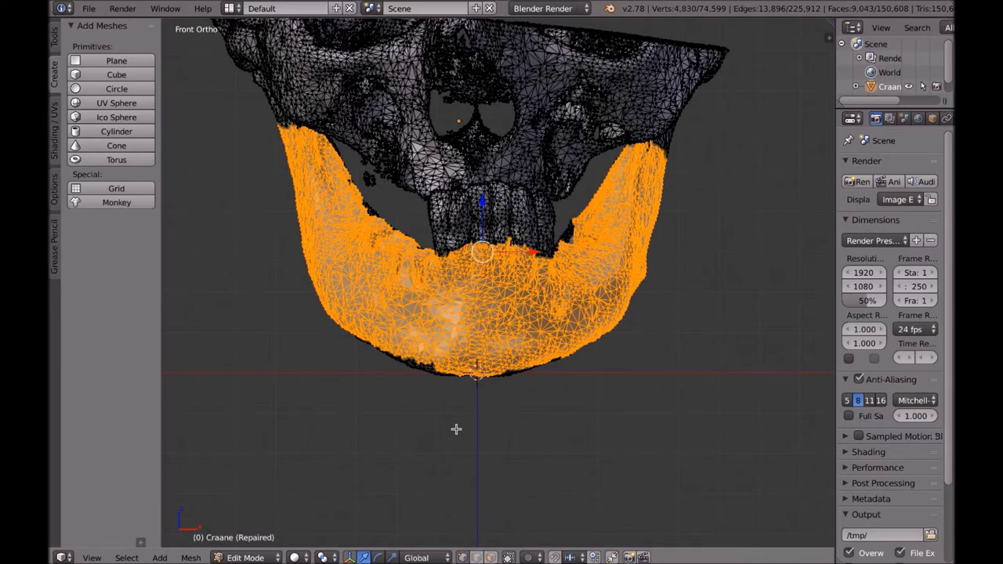
key(ctrl+KP_Add)
key(ctrl+KP_Add)
key(ctrl+KP_Add)
key(ctrl+KP_Add)
key(ctrl+KP_Add)
key(ctrl+KP_Add)
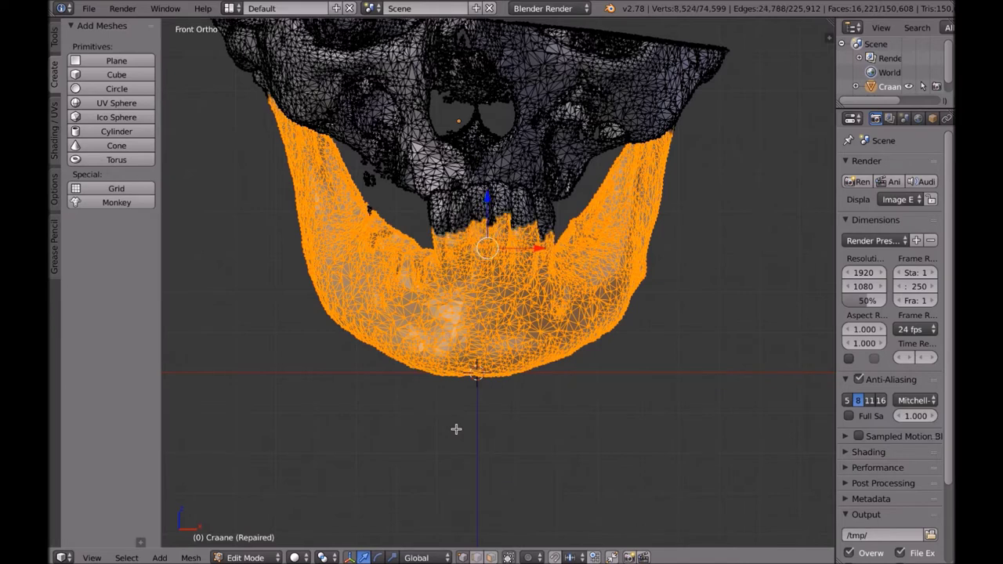
key(ctrl+KP_Add)
key(ctrl+KP_Add)
key(ctrl+KP_Add)
key(ctrl+KP_Add)
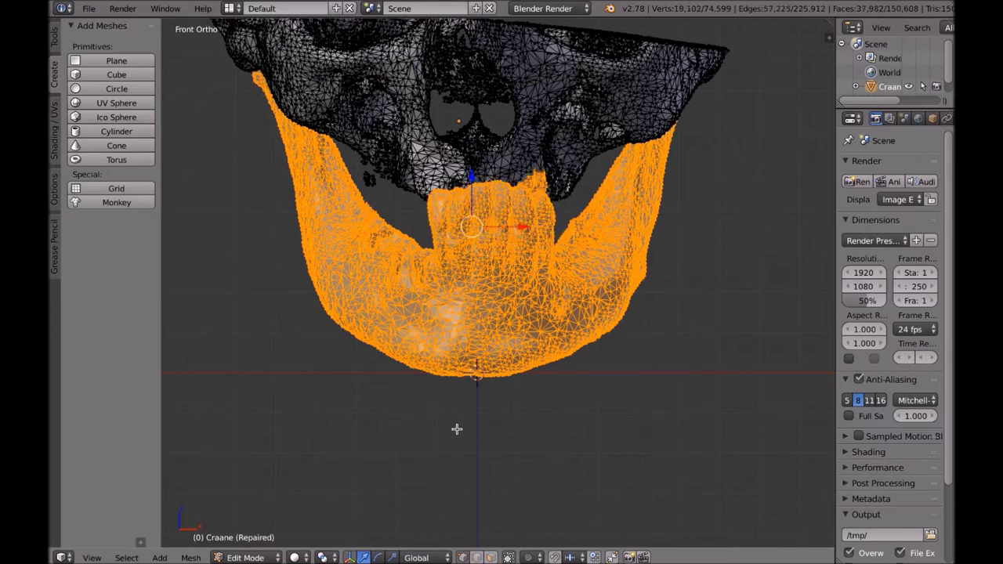
Circle-select the missing vertices at the upper ends of the mandible's rami.
middle_drag(597, 192, 549, 102)
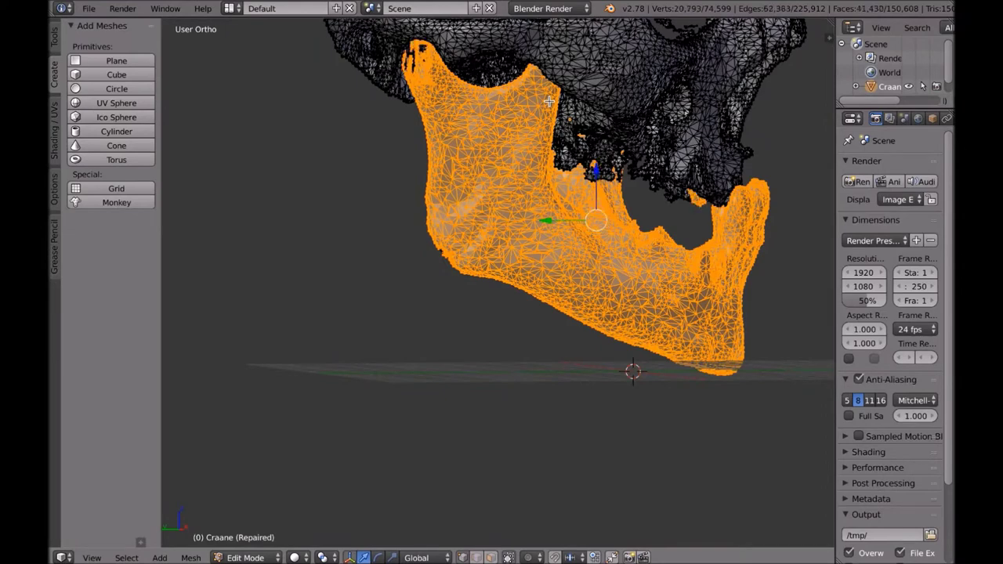
middle_drag(419, 39, 467, 116)
mouse_move(633, 102)
middle_down()
mouse_move(614, 101)
mouse_move(616, 90)
middle_up()
key(c)
middle_drag(530, 33, 522, 35)
shift+drag(525, 35, 550, 18)
key(Escape)
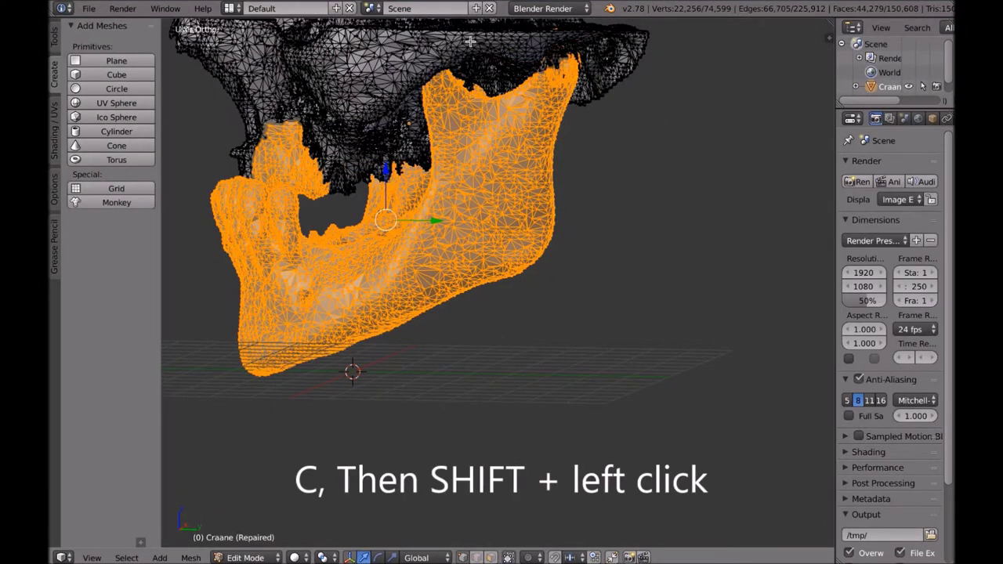
Show the mesh in wireframe and clean up the circle selection around the mandible's condyle.
middle_drag(516, 31, 532, 86)
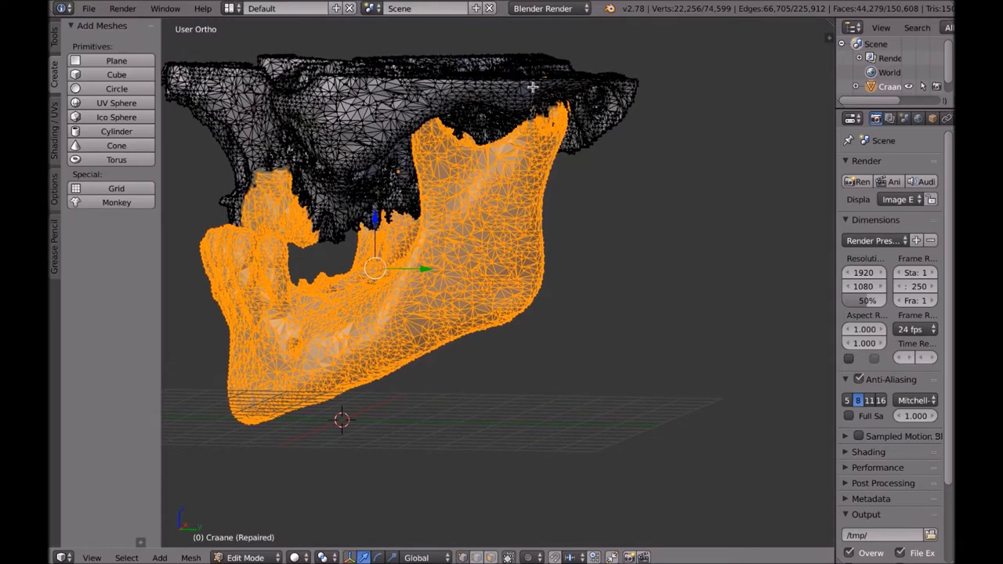
key(z)
mouse_move(538, 75)
middle_down()
mouse_move(546, 72)
mouse_move(536, 44)
mouse_move(566, 34)
middle_up()
key(c)
key(Escape)
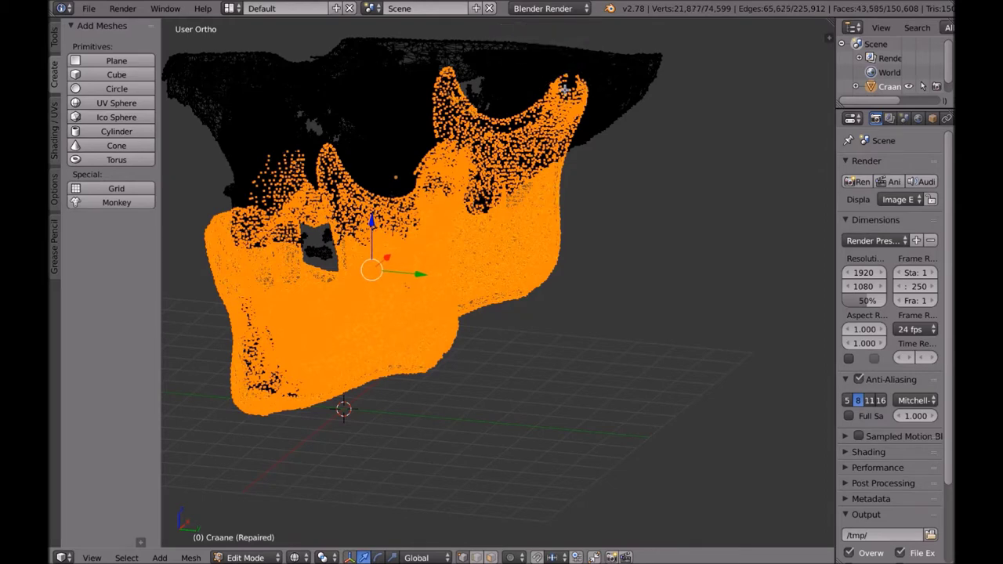
Deselect the stray skull vertices next to both condyles with circle select.
middle_drag(445, 134, 565, 138)
key(c)
click(333, 47)
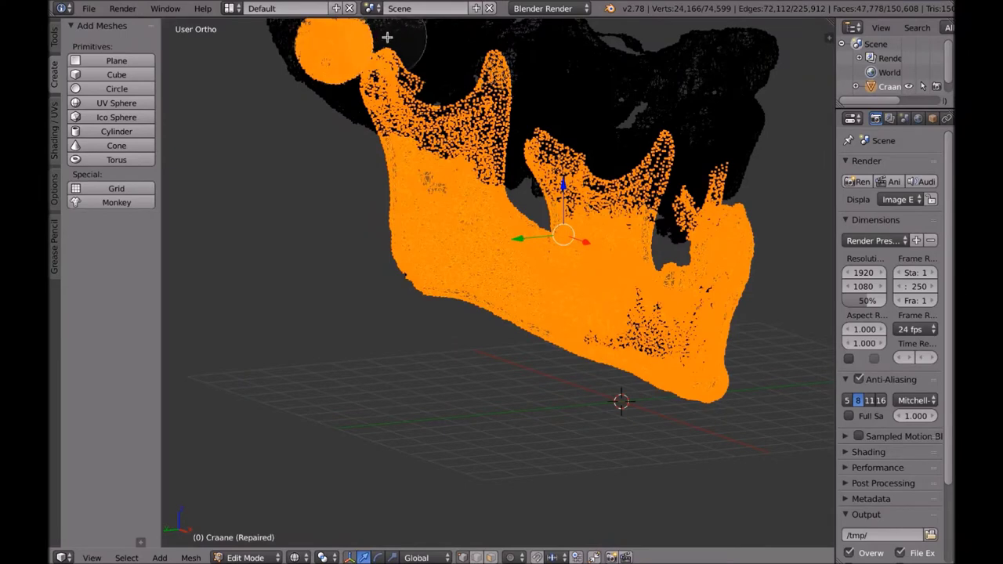
mouse_move(330, 51)
middle_down()
mouse_move(336, 33)
mouse_move(345, 47)
mouse_move(431, 60)
mouse_move(398, 76)
mouse_move(370, 112)
mouse_move(344, 96)
middle_up()
key(Escape)
key(c)
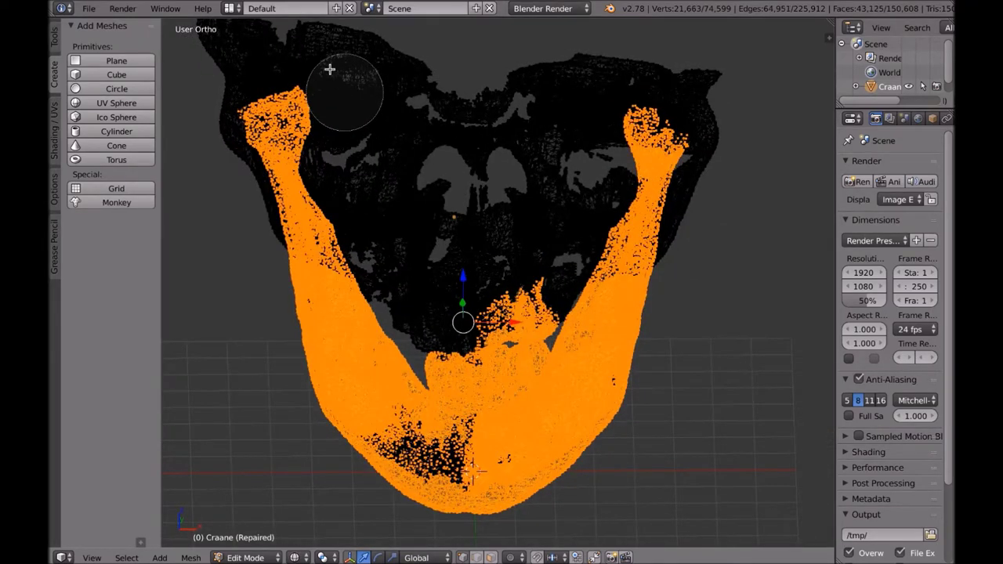
middle_click(323, 63)
middle_click(209, 101)
key(Escape)
Deselect the upper jaw vertices above the teeth with circle select, keeping the teeth and mandible selected.
mouse_move(596, 231)
middle_down()
mouse_move(612, 311)
mouse_move(444, 277)
middle_up()
scroll(557, 333, up, 6)
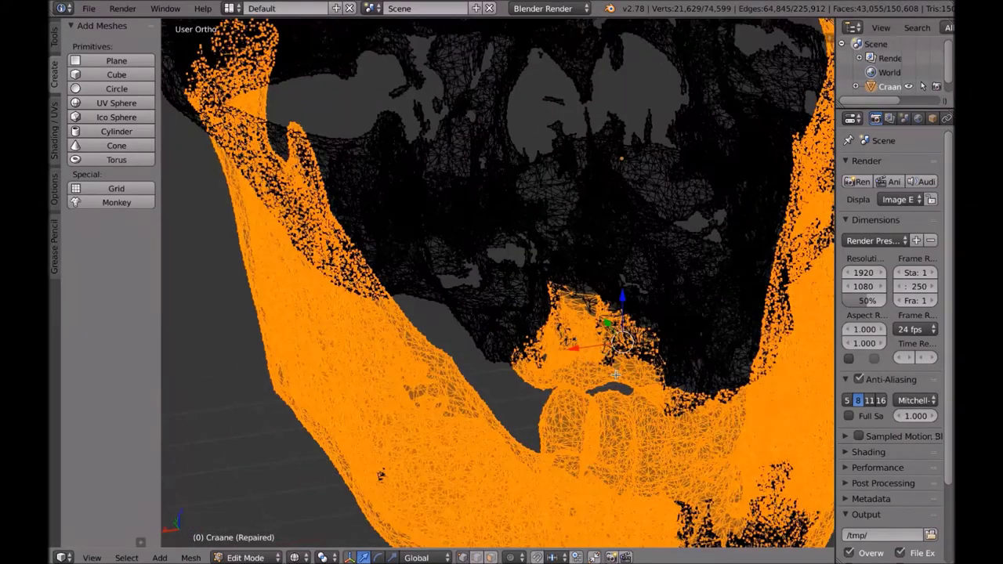
scroll(616, 374, up, 8)
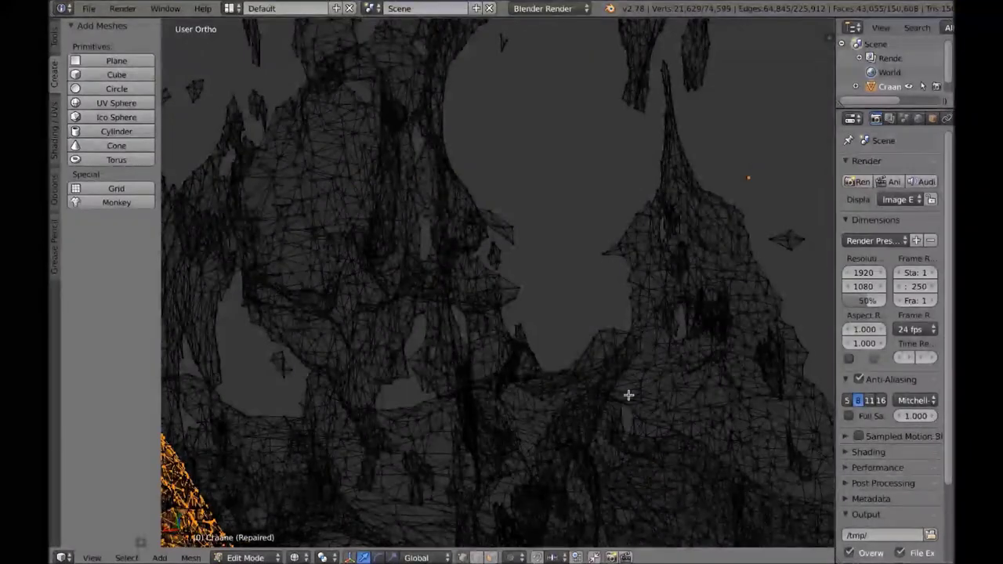
shift+middle_drag(628, 395, 620, 139)
shift+middle_drag(638, 300, 577, 145)
key(c)
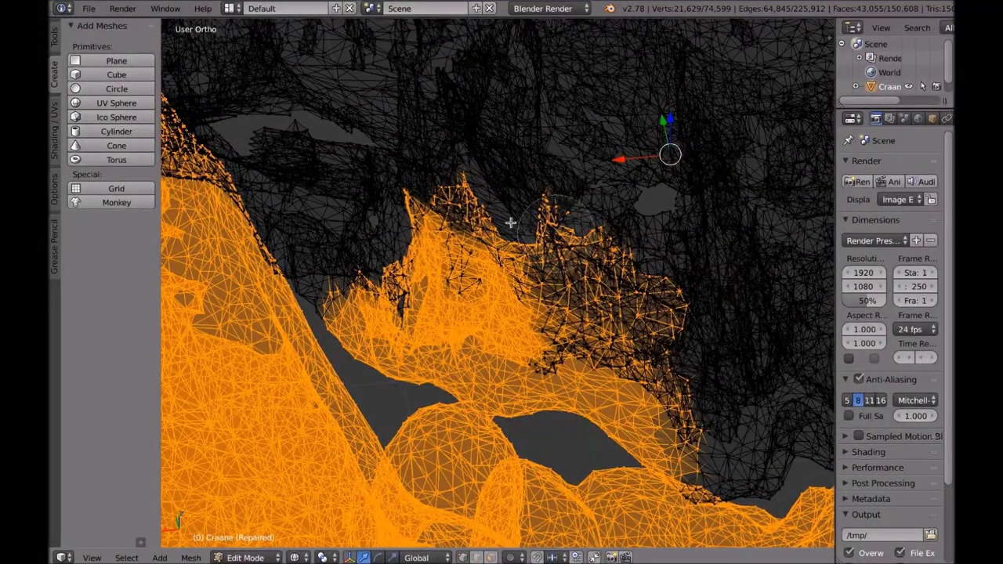
middle_click(444, 209)
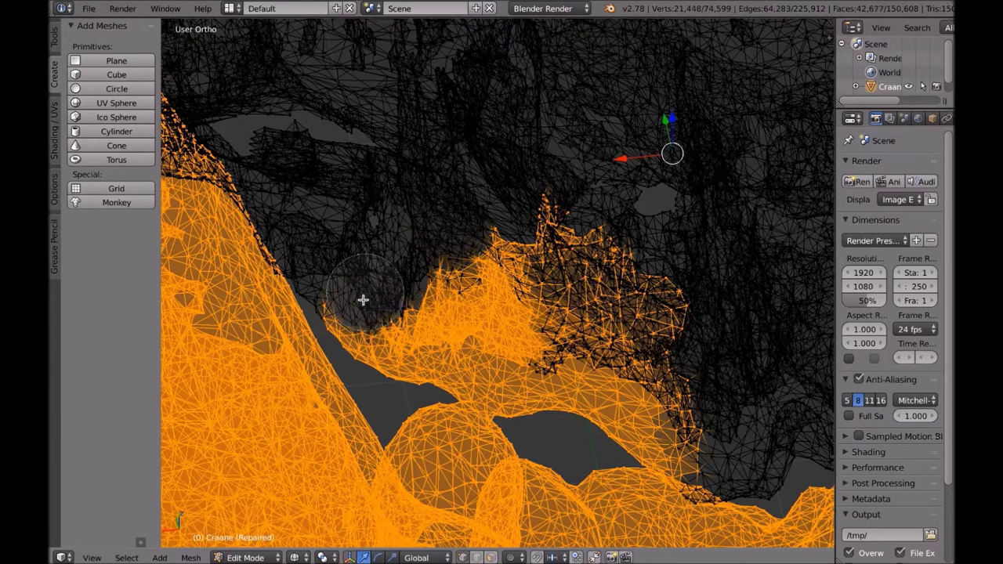
mouse_move(362, 323)
middle_down()
mouse_move(562, 411)
mouse_move(710, 431)
mouse_move(655, 306)
mouse_move(615, 295)
middle_up()
scroll(590, 286, down, 10)
mouse_move(541, 273)
middle_down()
mouse_move(494, 268)
mouse_move(602, 288)
middle_up()
right_click(646, 310)
middle_drag(653, 313, 657, 331)
scroll(657, 328, down, 7)
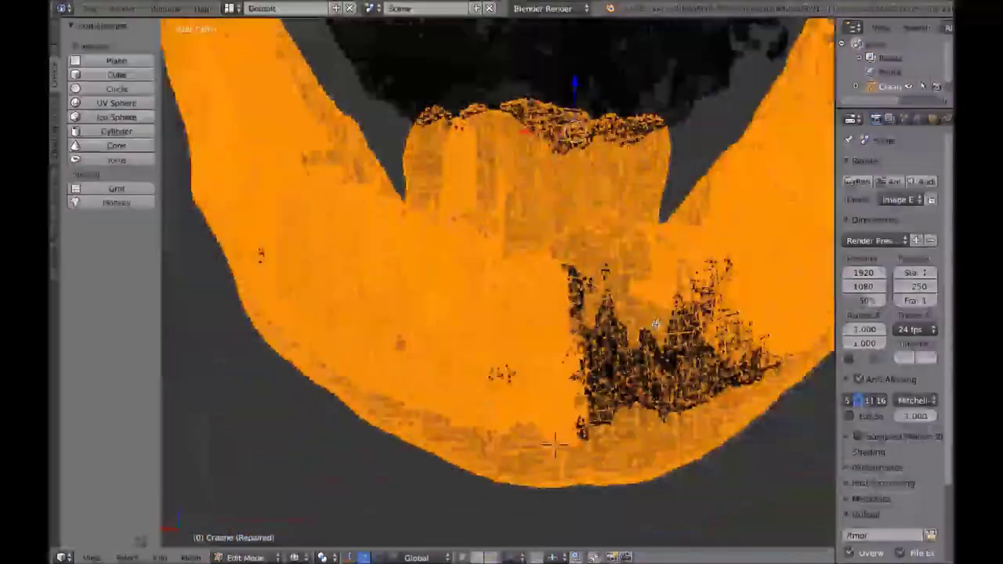
Separate the selected mandible and teeth from the skull into a new mesh object.
mouse_move(615, 267)
middle_down()
mouse_move(609, 242)
mouse_move(662, 246)
mouse_move(638, 237)
mouse_move(723, 217)
mouse_move(667, 206)
middle_up()
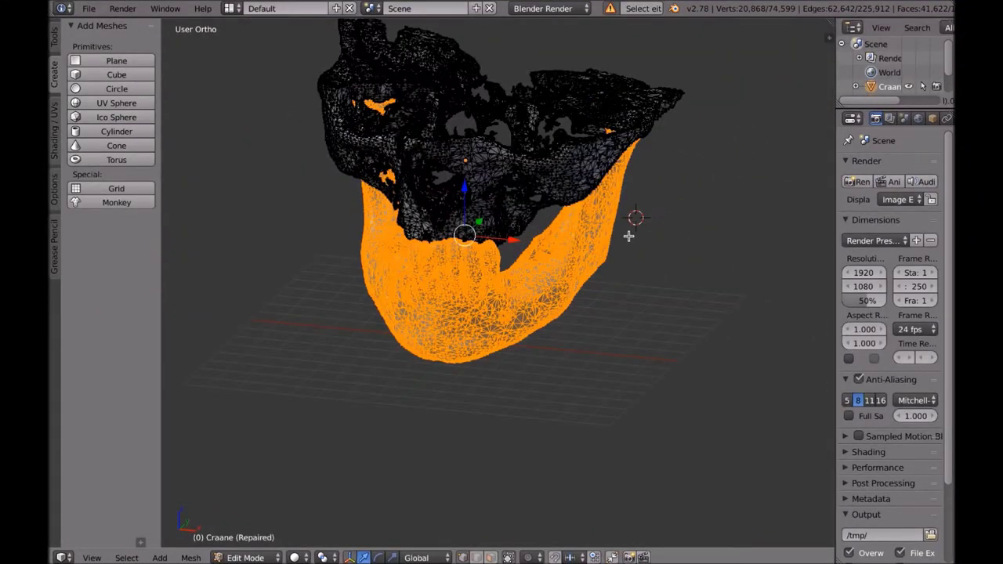
mouse_move(628, 235)
middle_down()
mouse_move(654, 240)
mouse_move(624, 277)
mouse_move(633, 251)
middle_up()
key(p)
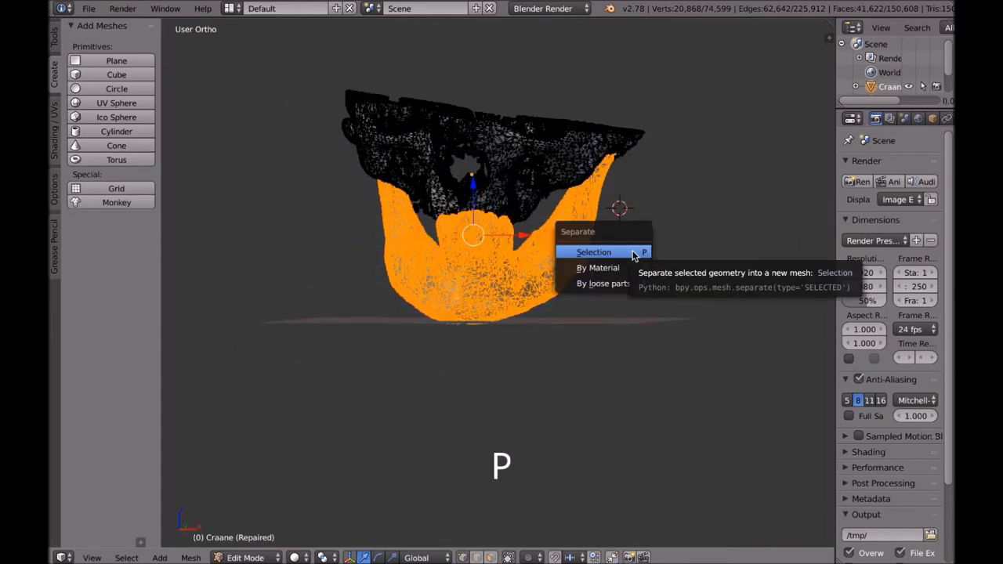
click(633, 251)
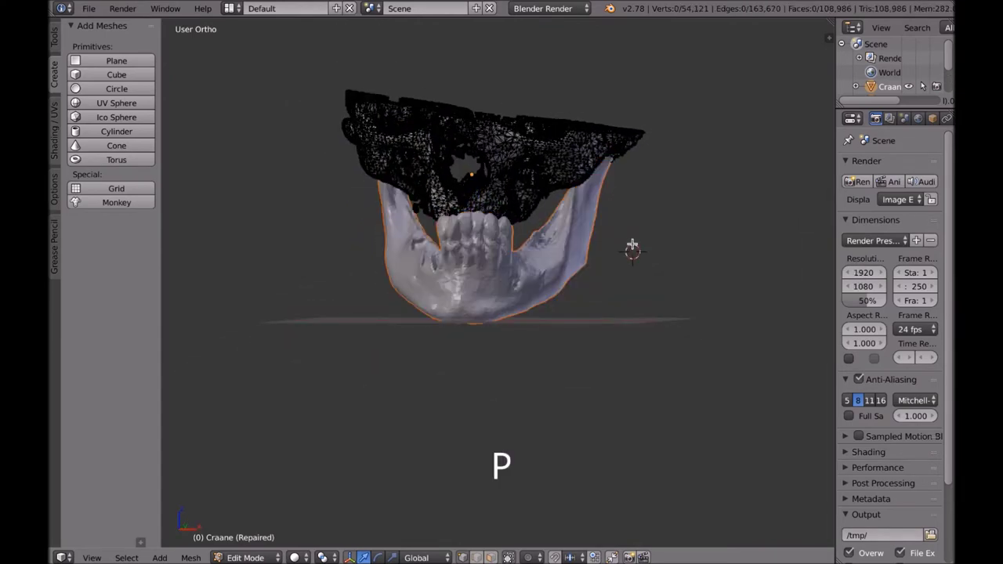
Return to Object Mode and hide the upper skull so only the mandible is displayed.
scroll(612, 260, up, 2)
key(Tab)
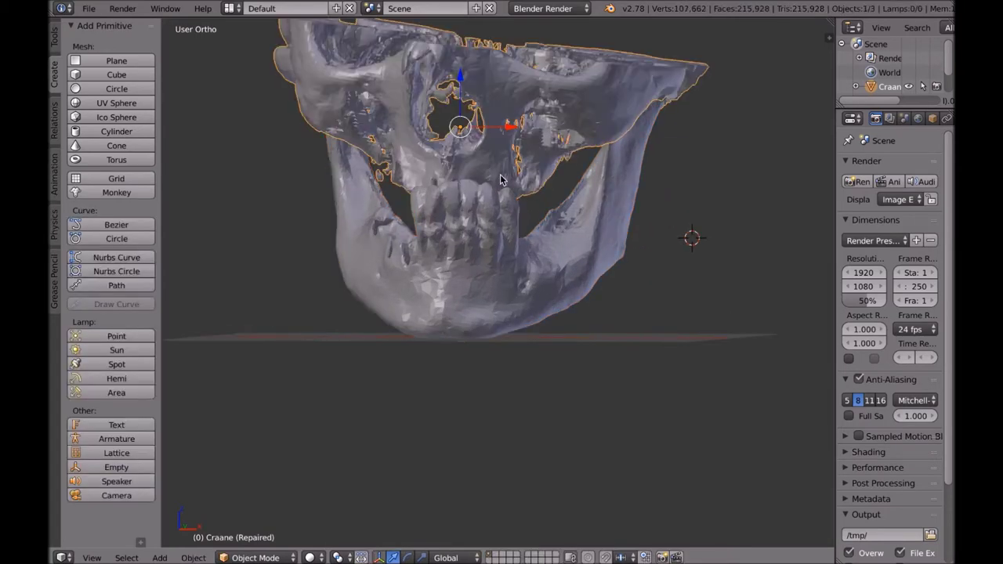
key(h)
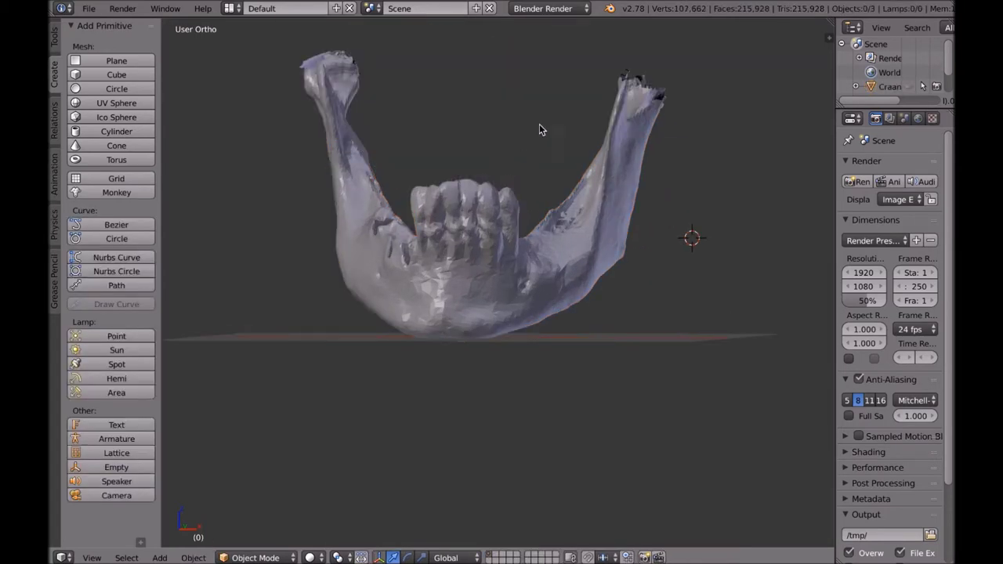
mouse_move(534, 134)
middle_down()
mouse_move(481, 146)
mouse_move(459, 134)
mouse_move(460, 124)
mouse_move(529, 156)
mouse_move(559, 196)
mouse_move(542, 140)
middle_up()
key(c)
scroll(509, 159, down, 15)
key(Escape)
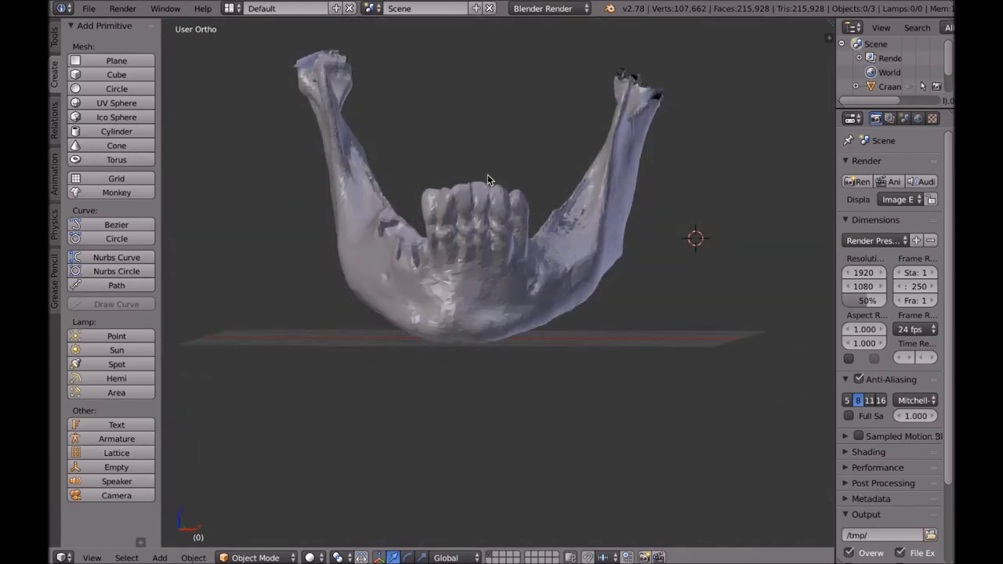
Select the mandible and examine its mesh in wireframe for leftover geometry inside the bone.
right_click(475, 216)
key(z)
scroll(478, 298, up, 7)
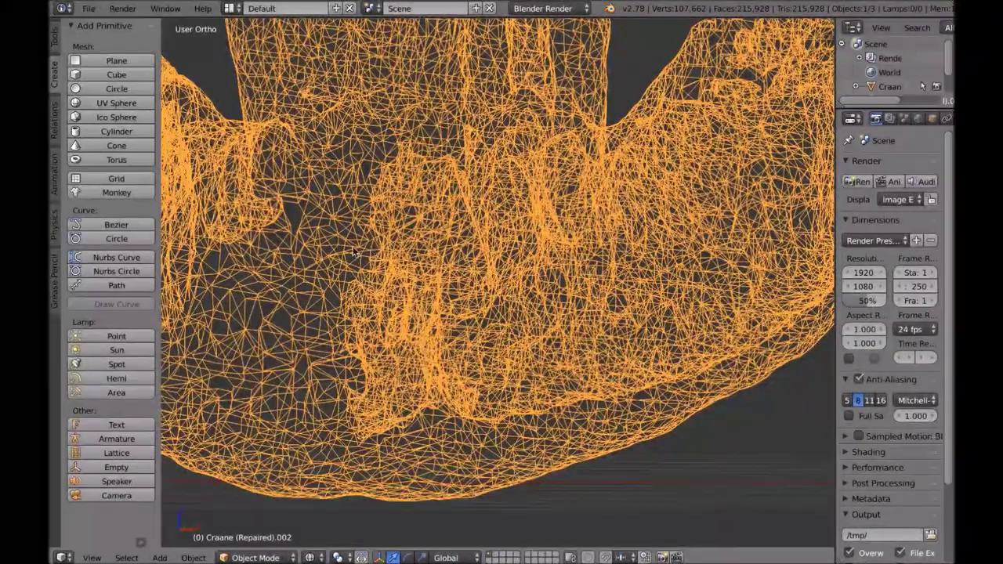
middle_drag(414, 308, 466, 313)
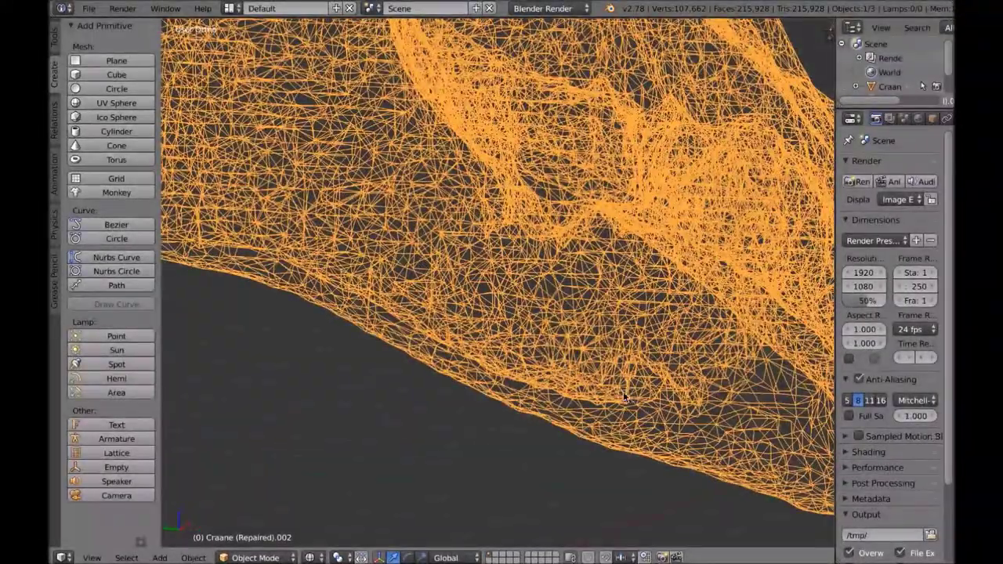
scroll(592, 341, down, 2)
middle_drag(592, 341, 516, 285)
scroll(516, 284, down, 1)
scroll(516, 285, down, 2)
middle_drag(454, 251, 480, 236)
scroll(479, 244, down, 3)
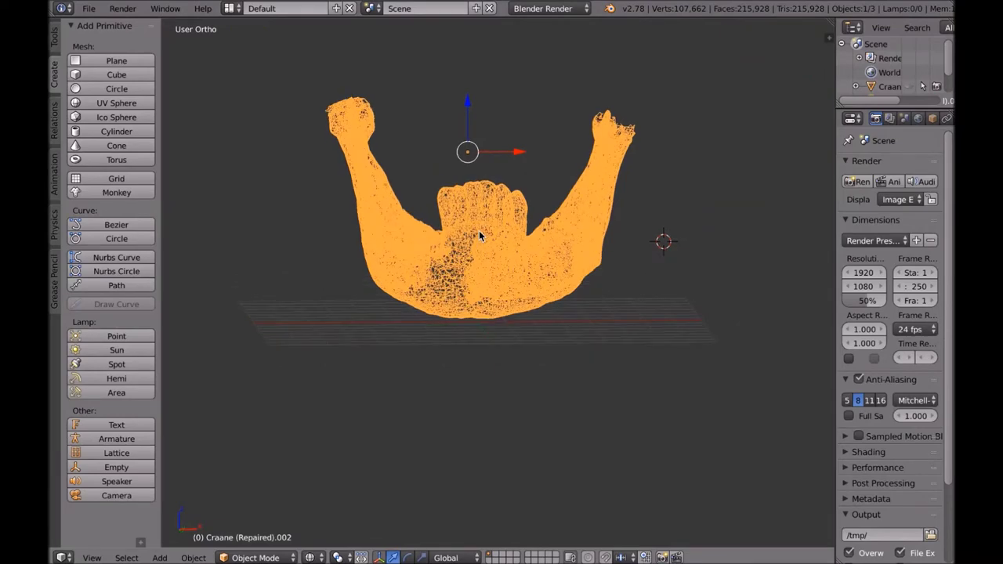
Enter Edit Mode in front view and circle-select the mandible's visible surface vertices with a brush enlarged to cover the whole bone.
key(z)
key(Tab)
key(KP_1)
key(z)
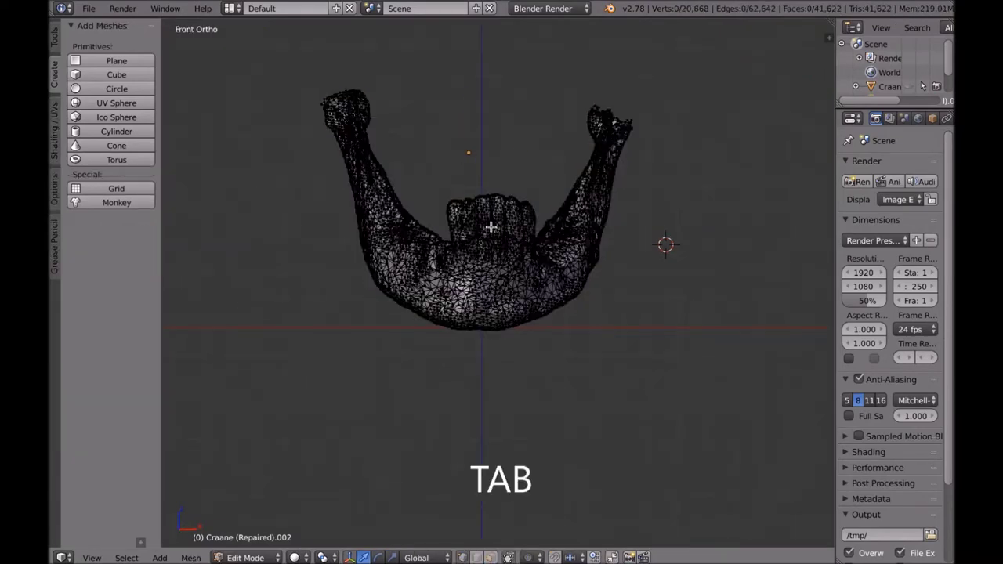
key(c)
scroll(487, 228, down, 5)
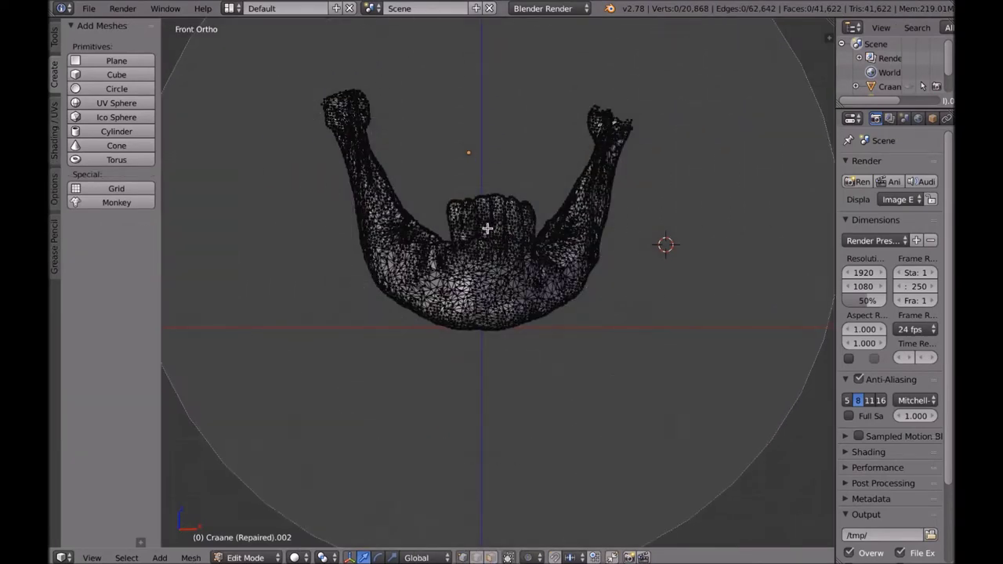
click(487, 228)
Add the rest of the mandible's outer surface to the selection by circle-selecting its visible vertices from all viewing angles.
key(KP_8)
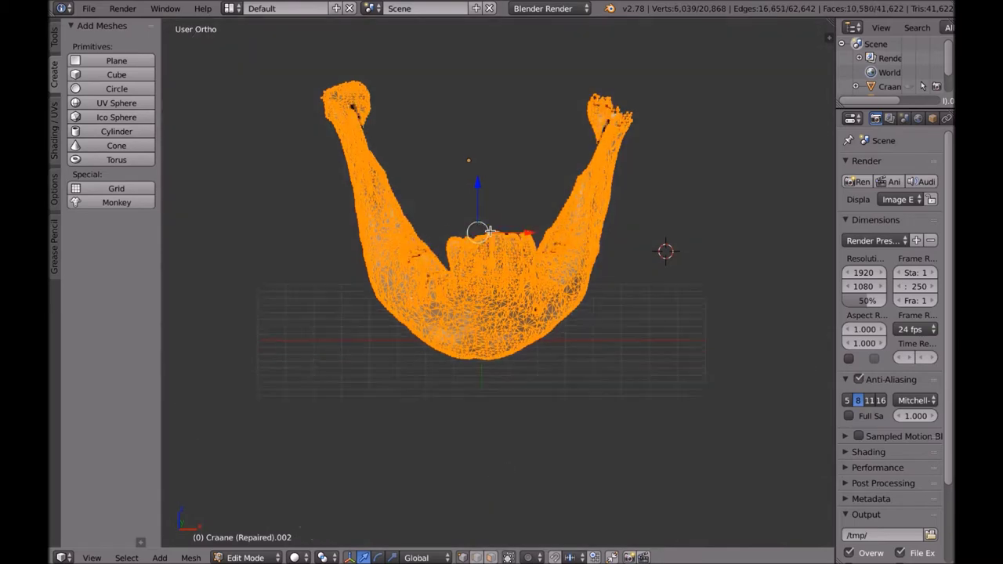
key(c)
click(486, 237)
mouse_move(490, 232)
middle_down()
mouse_move(477, 278)
mouse_move(471, 201)
mouse_move(475, 217)
mouse_move(524, 215)
mouse_move(470, 194)
mouse_move(488, 210)
mouse_move(512, 204)
mouse_move(502, 201)
middle_up()
key(c)
click(487, 236)
key(c)
click(486, 249)
right_click(488, 252)
key(c)
click(486, 262)
key(c)
click(483, 270)
key(c)
click(477, 277)
key(c)
click(479, 274)
key(c)
click(478, 271)
key(c)
click(475, 271)
key(c)
click(473, 271)
key(c)
click(471, 264)
right_click(470, 265)
key(c)
click(468, 253)
key(c)
click(474, 244)
Separate the selected outer surface from the inner geometry into a new object and return to Object Mode.
key(p)
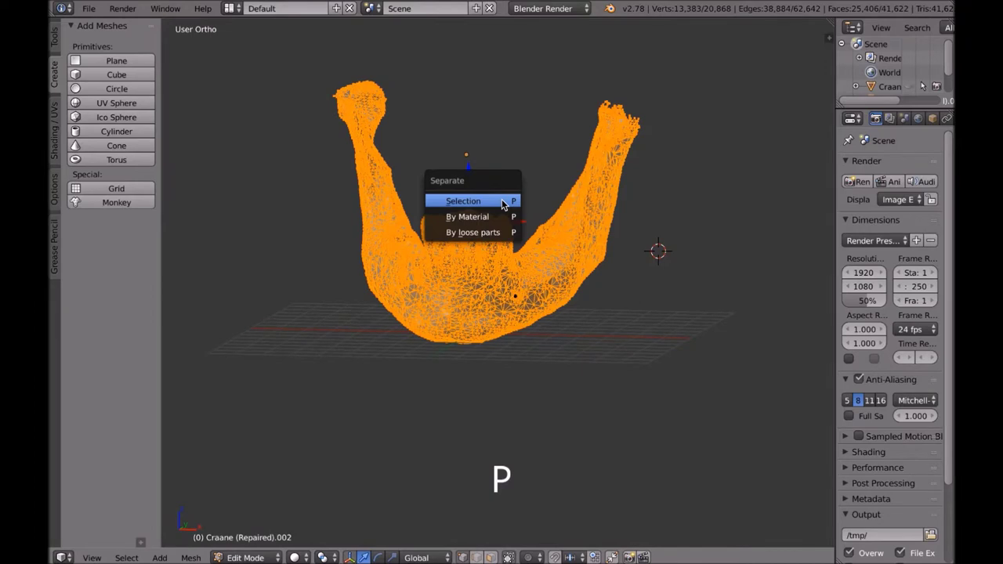
click(502, 207)
middle_drag(476, 252, 534, 269)
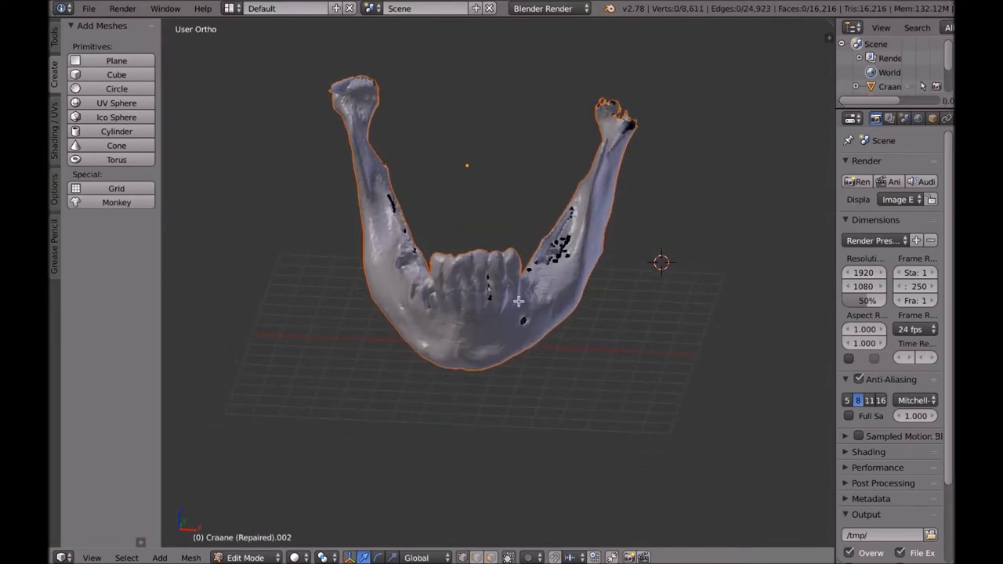
key(Tab)
Hide the outer mandible shell and delete the remaining inner geometry object.
right_click(492, 299)
key(h)
right_click(495, 315)
middle_drag(496, 316, 501, 291)
key(x)
click(501, 294)
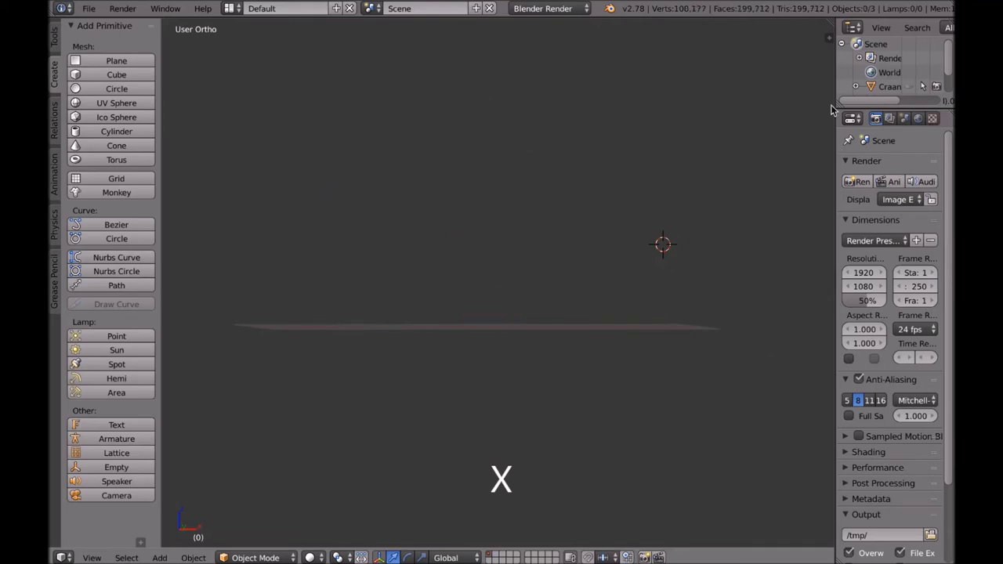
Unhide the outer mandible shell and select it.
scroll(901, 89, down, 2)
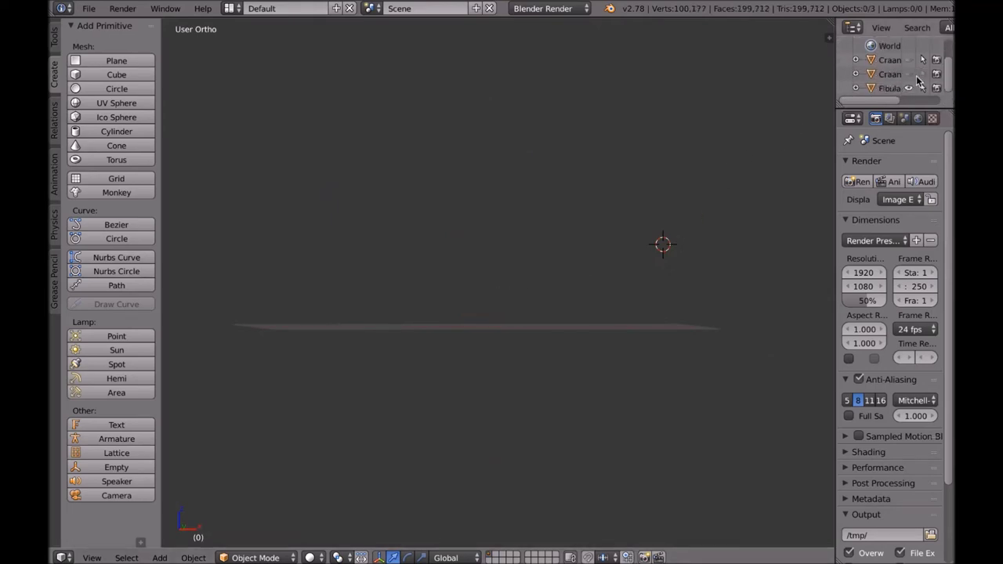
click(909, 74)
right_click(486, 202)
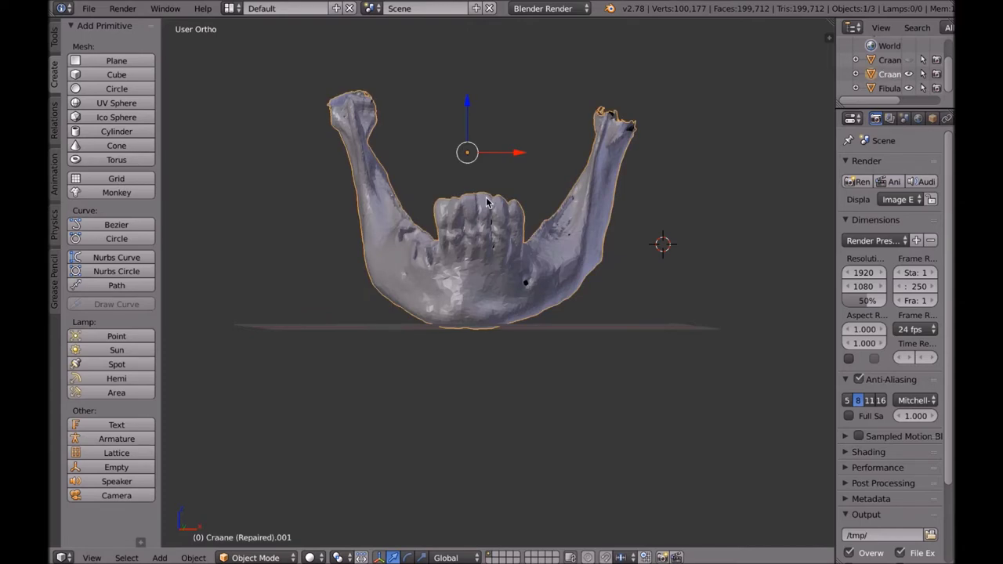
Export only the selected mandible to the Desktop as mandible.stl and delete it from the scene.
click(89, 8)
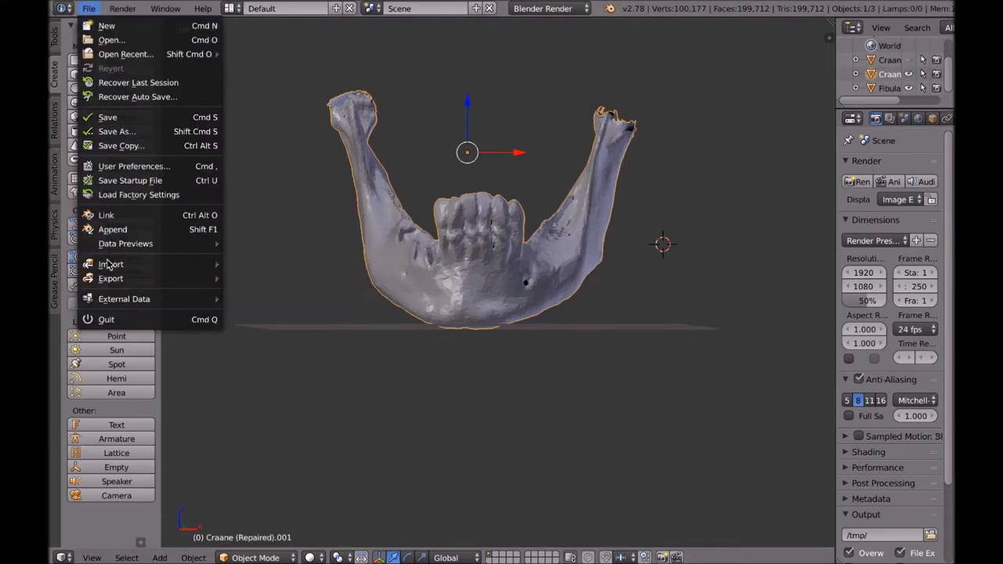
mouse_move(115, 281)
click(264, 393)
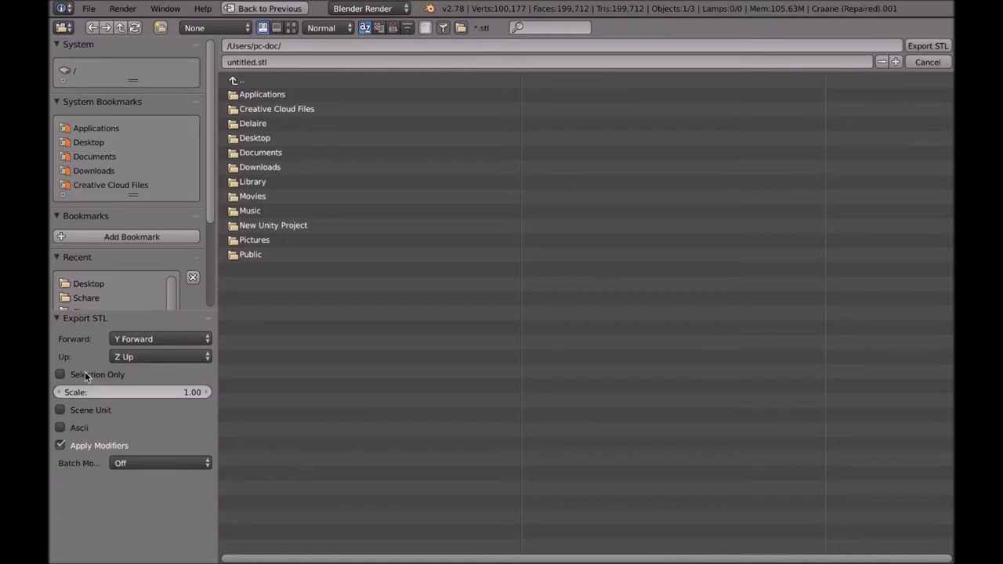
click(245, 62)
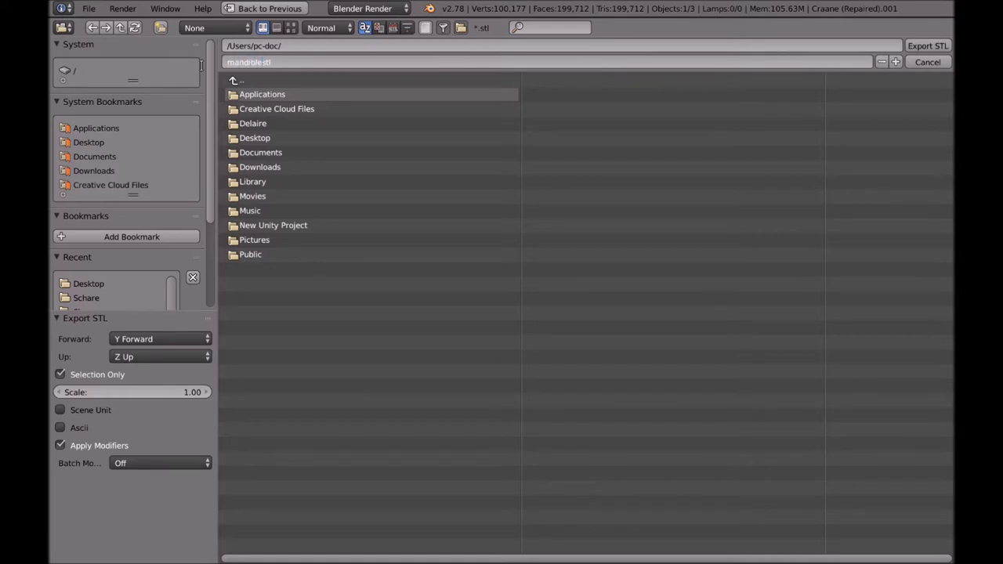
click(95, 140)
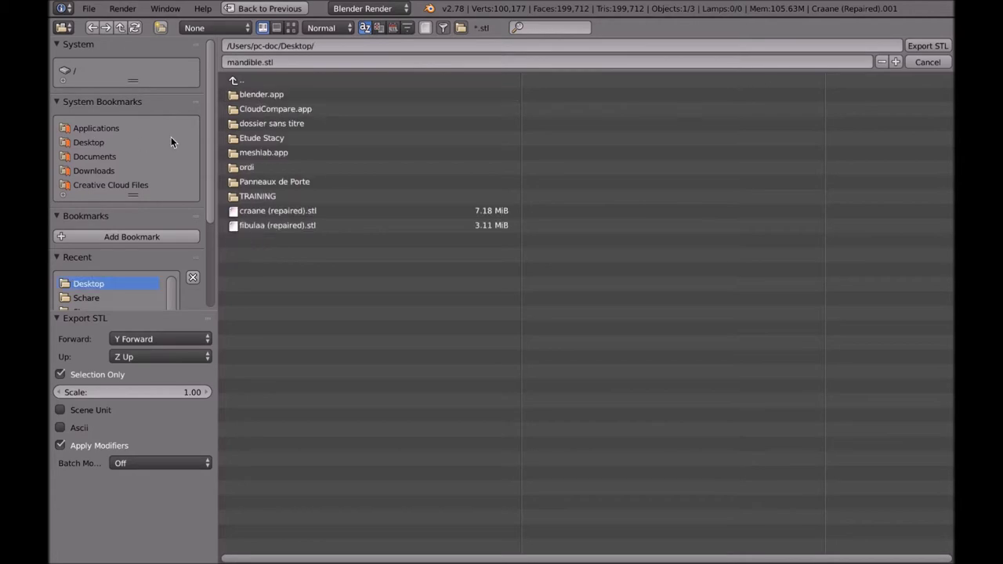
click(941, 45)
key(x)
click(546, 135)
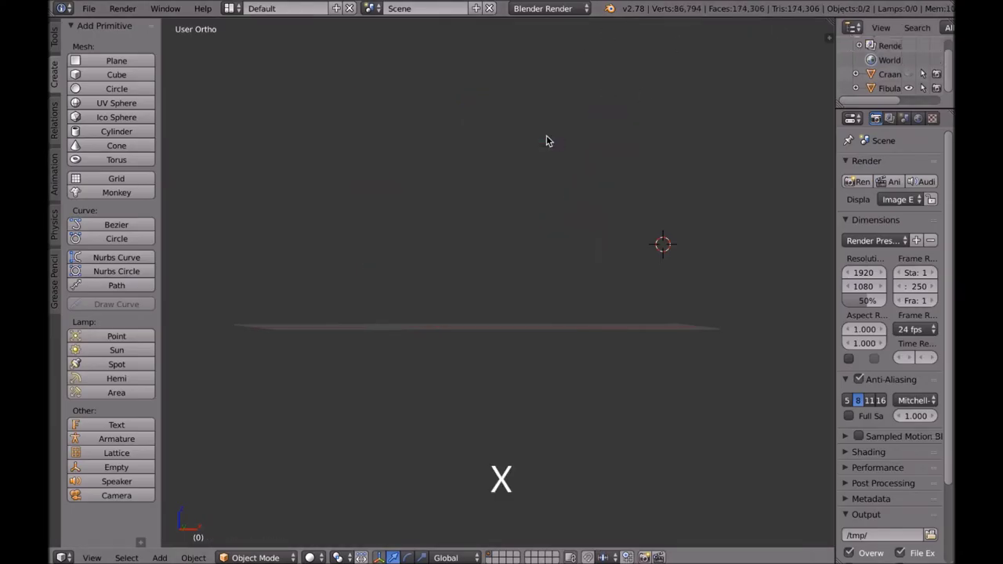
Minimise the Blender window and open mandible.stl from the desktop in netfabb.
mouse_move(611, 12)
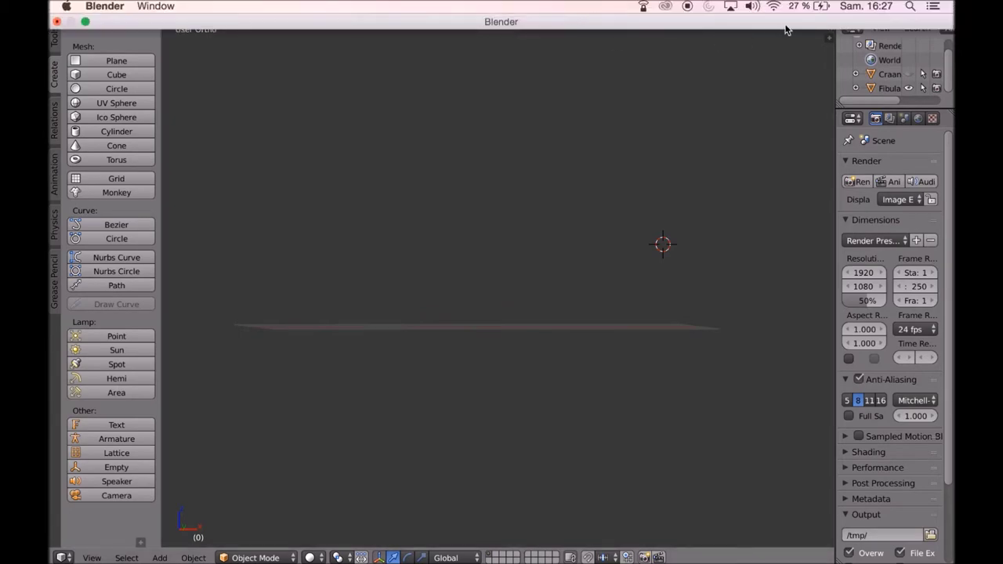
click(86, 22)
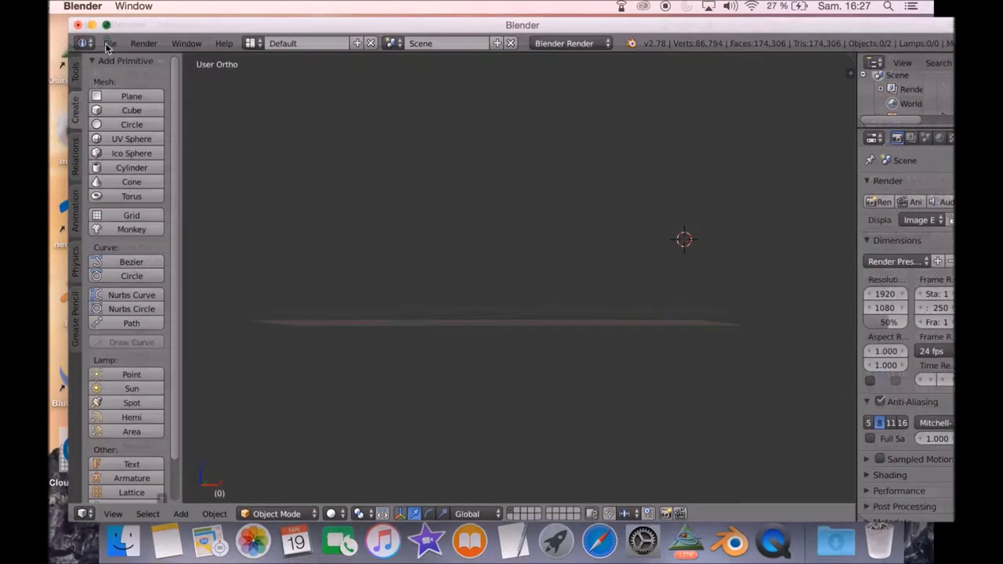
click(94, 26)
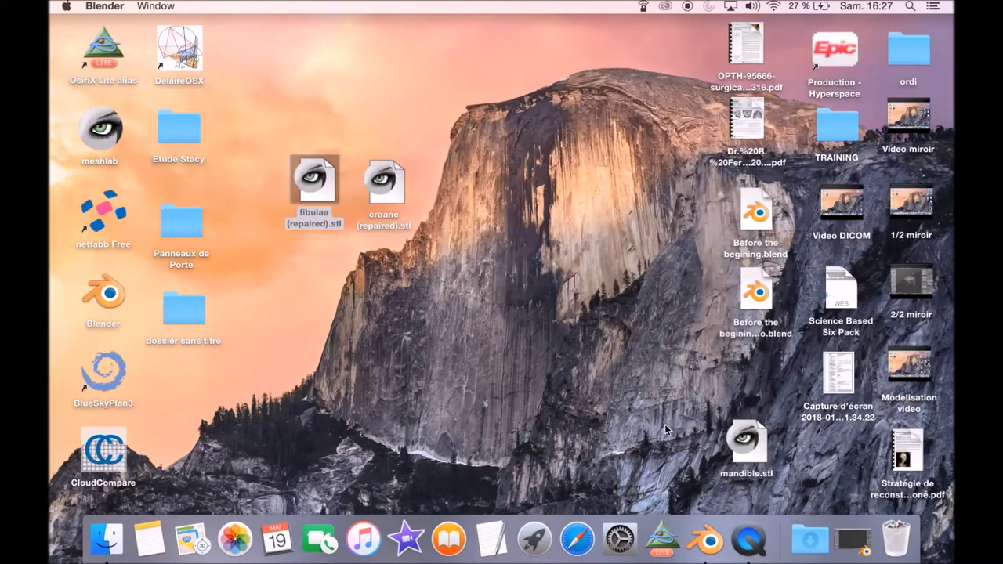
drag(735, 448, 107, 243)
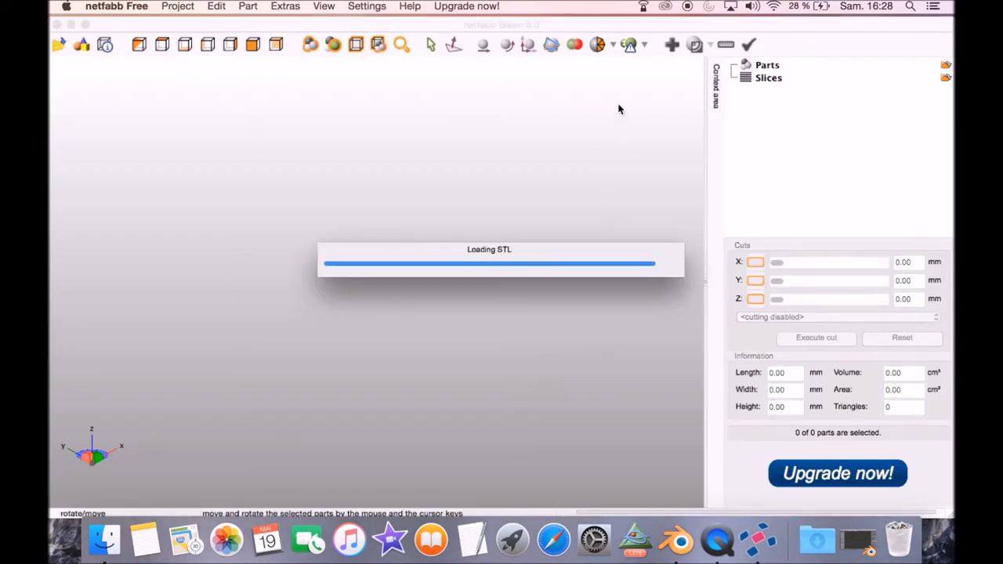
Start a part repair on the mandible, run the automatic repair and apply it.
click(671, 44)
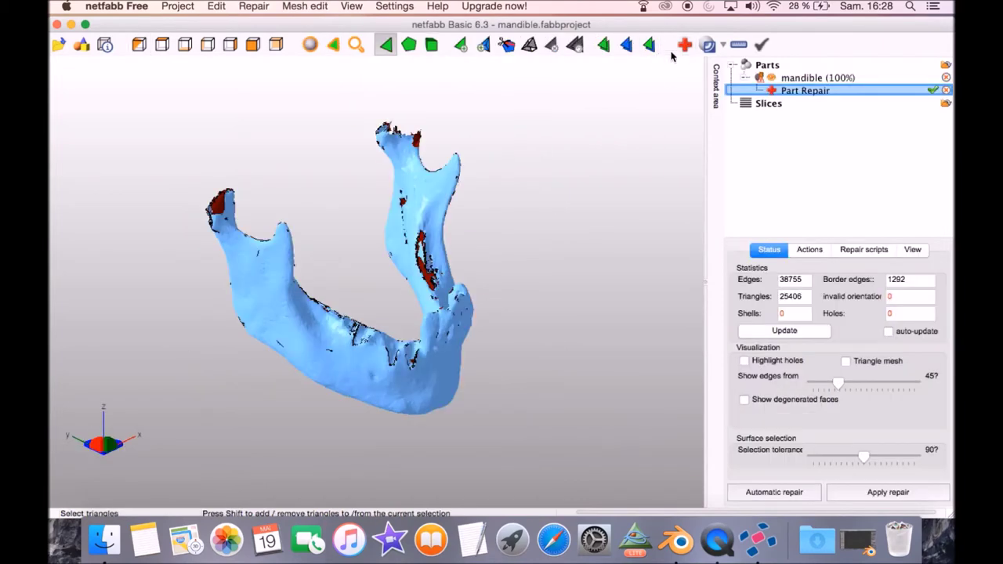
click(774, 492)
click(440, 308)
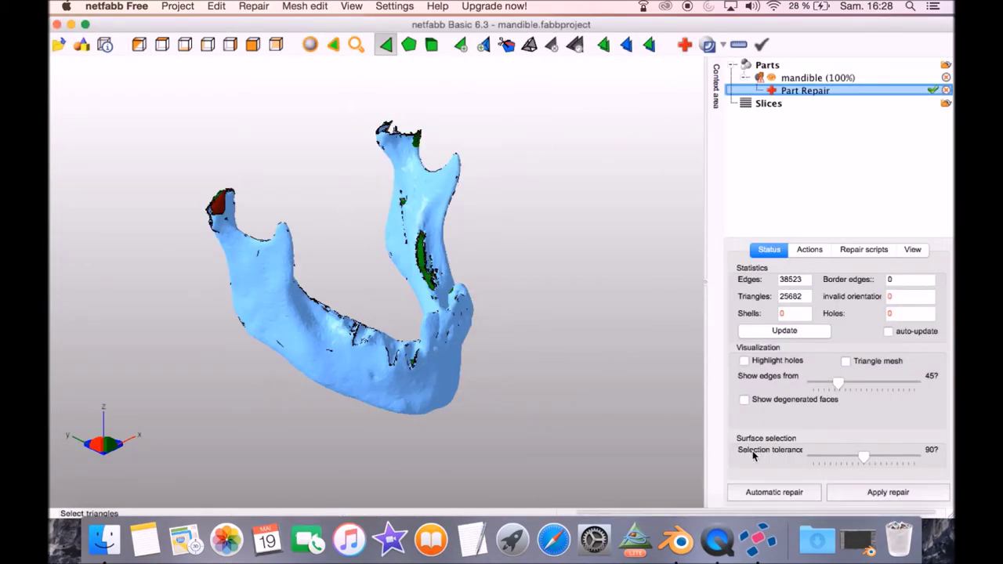
click(854, 494)
click(342, 314)
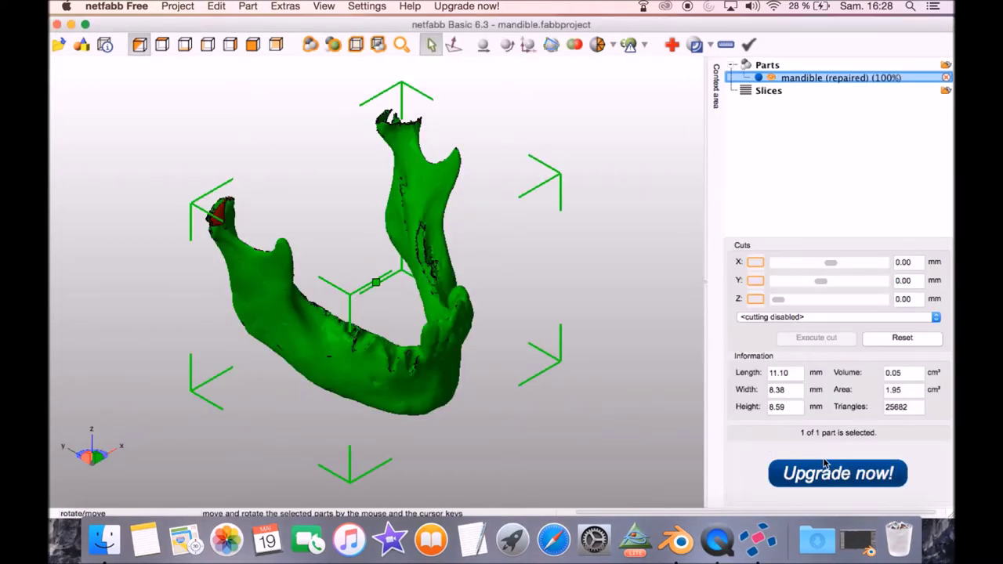
Run and apply a second automatic repair on the repaired mandible.
click(671, 45)
click(764, 492)
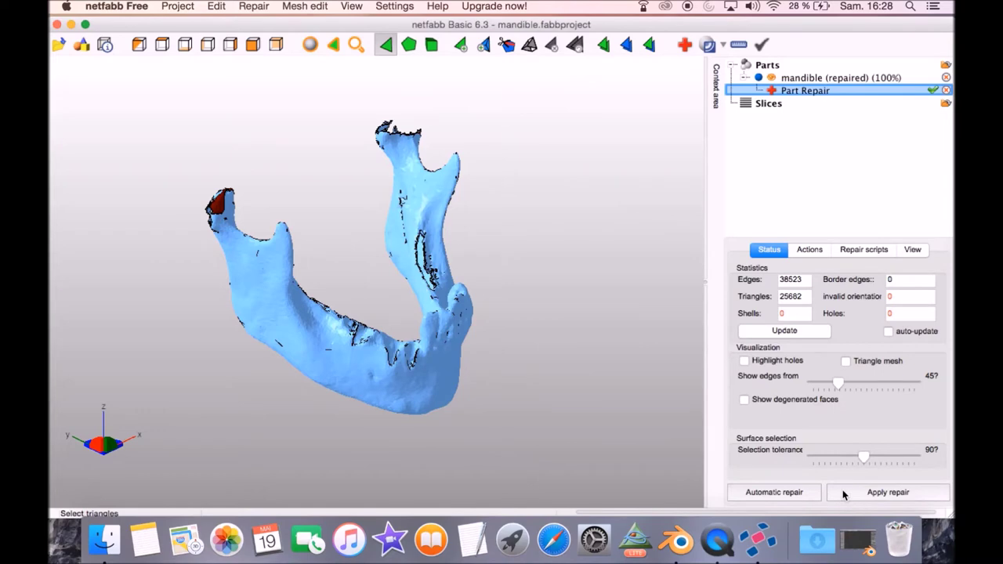
click(886, 492)
click(343, 314)
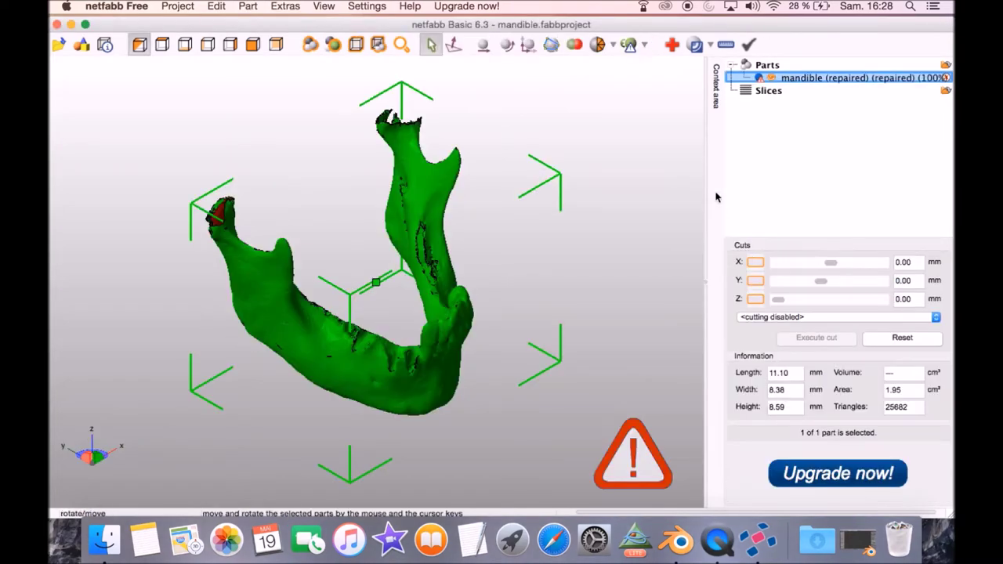
Export the mandible as an STL under the name "mandible (repaired) (repaired)", optimizing the mesh before export.
right_click(764, 78)
mouse_move(806, 170)
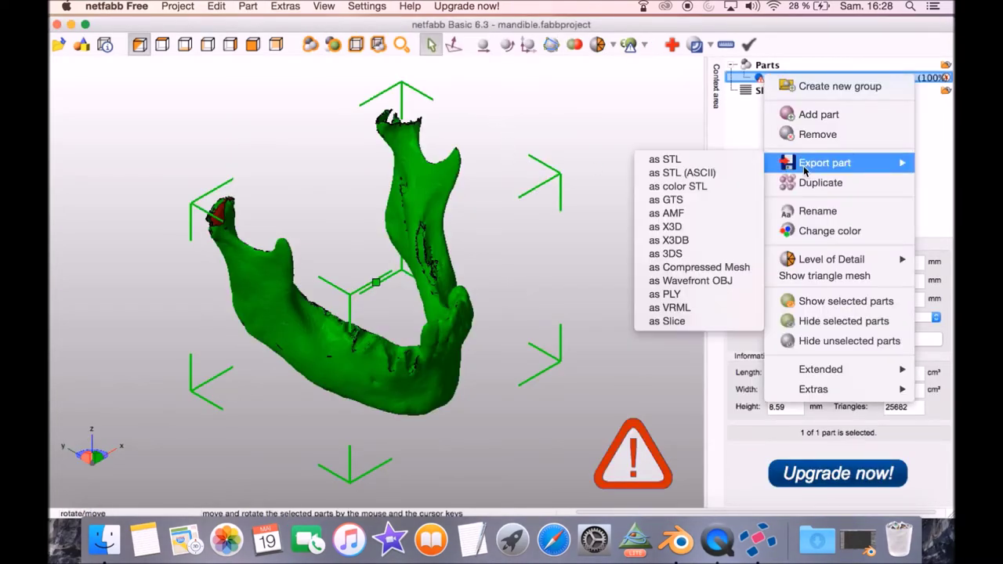
click(691, 162)
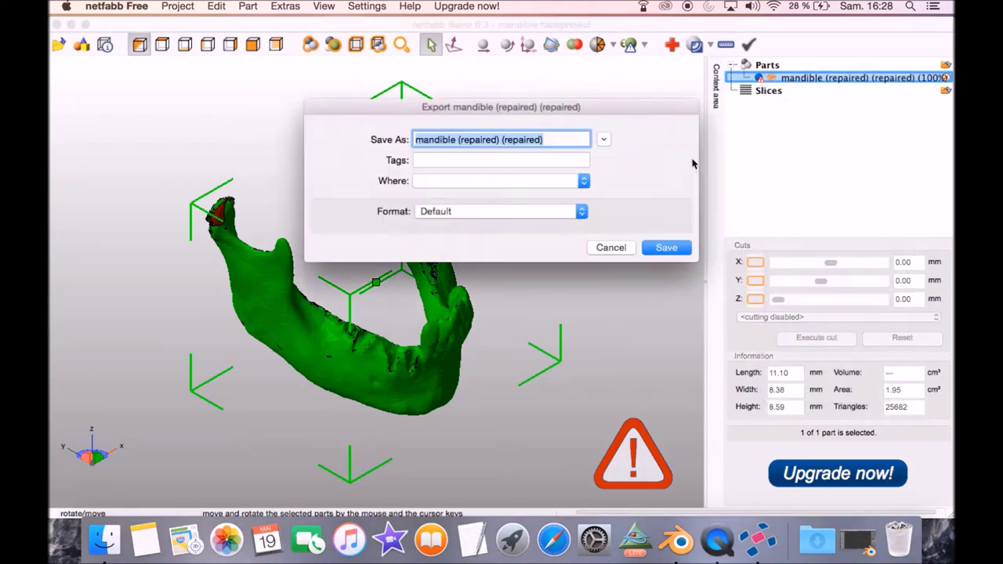
click(665, 247)
click(546, 308)
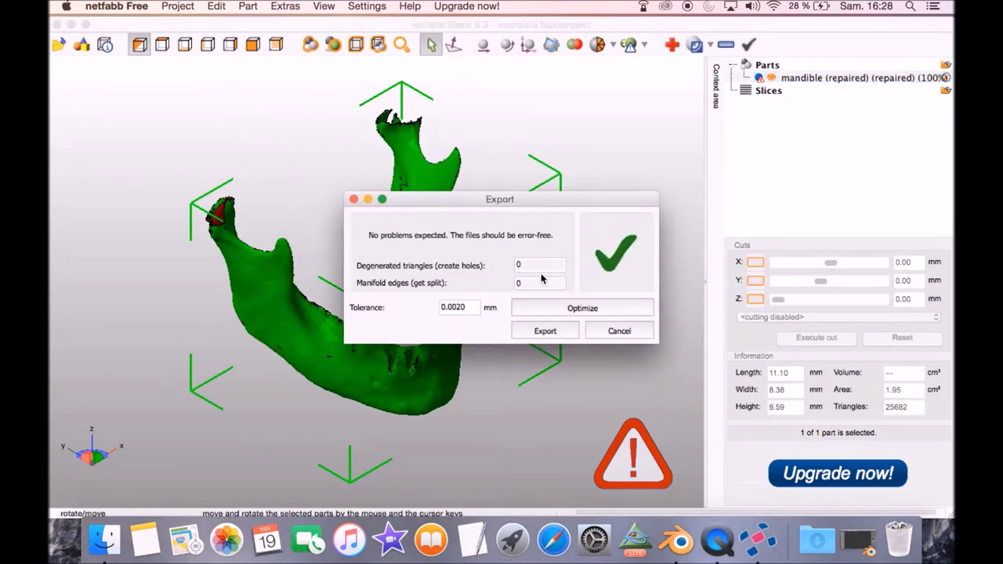
click(546, 331)
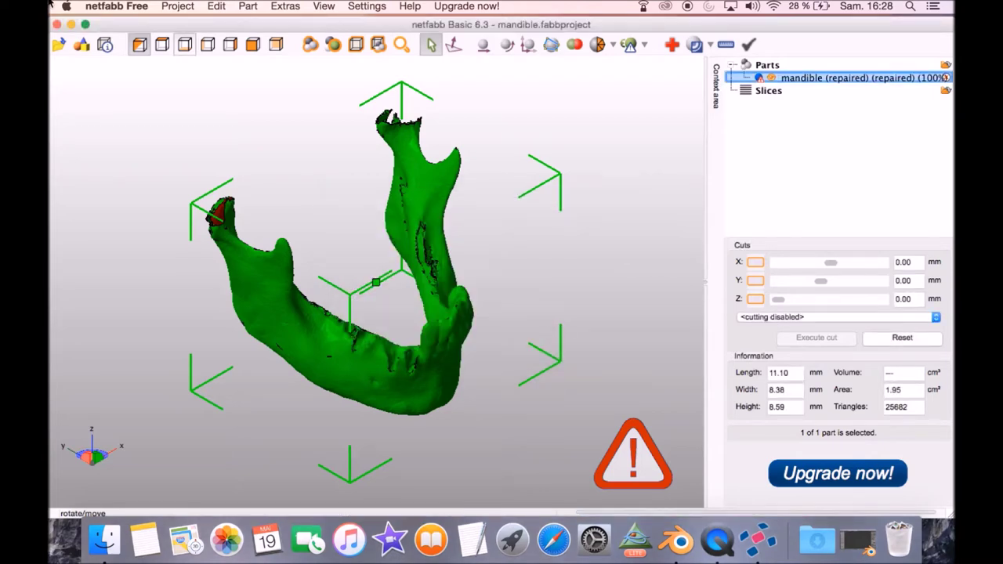
Close netfabb and switch back to Blender.
click(56, 25)
click(564, 184)
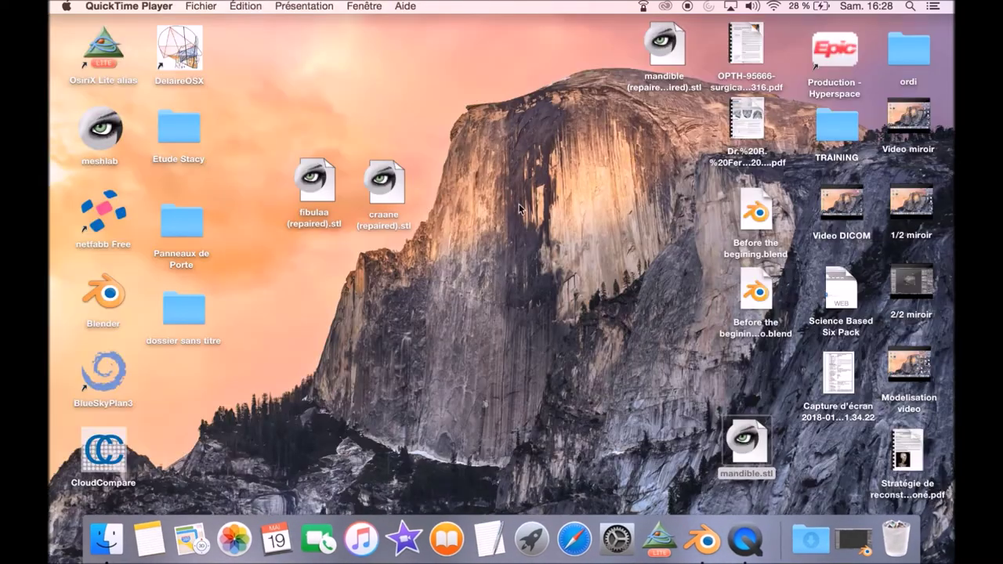
click(705, 539)
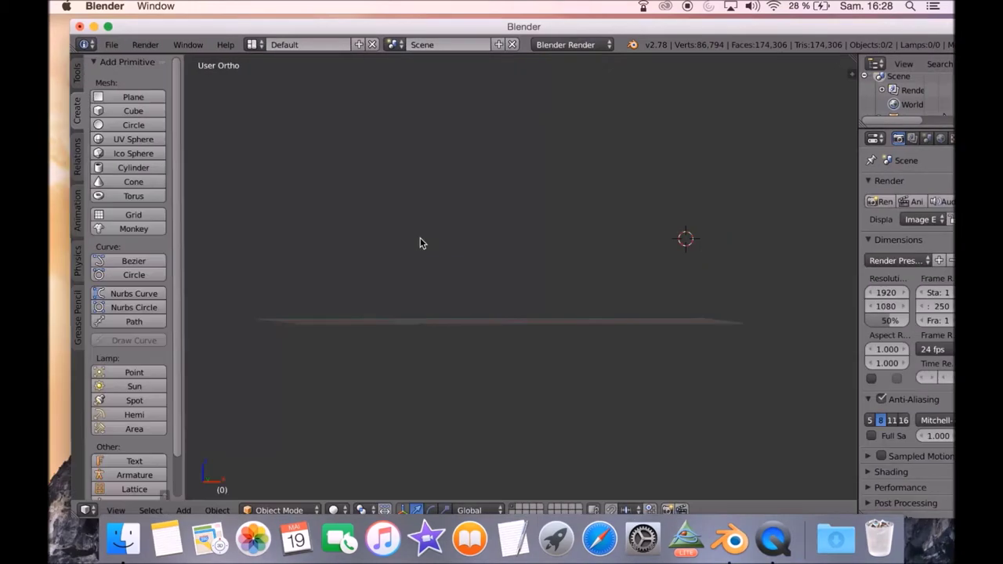
click(112, 45)
mouse_move(141, 300)
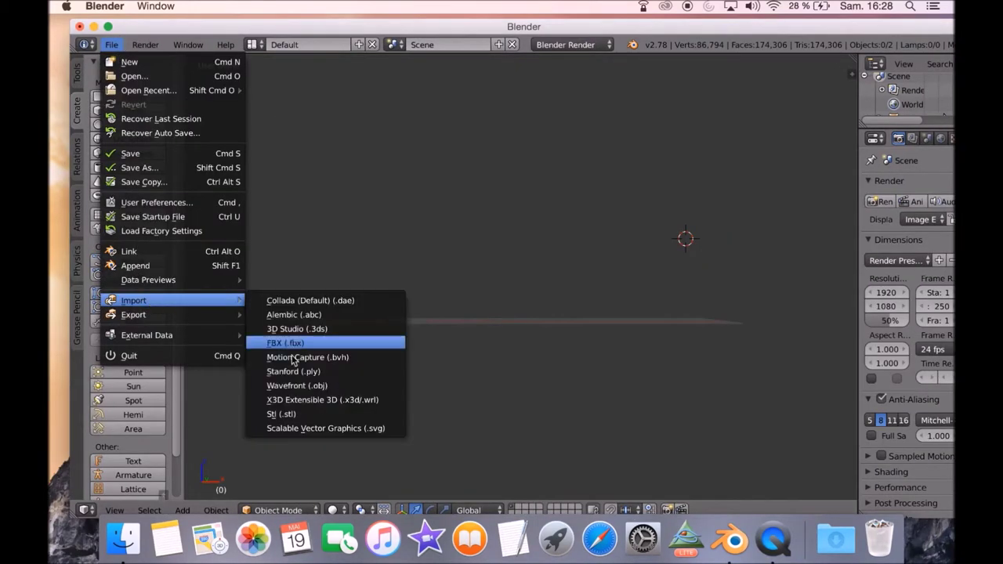
click(344, 423)
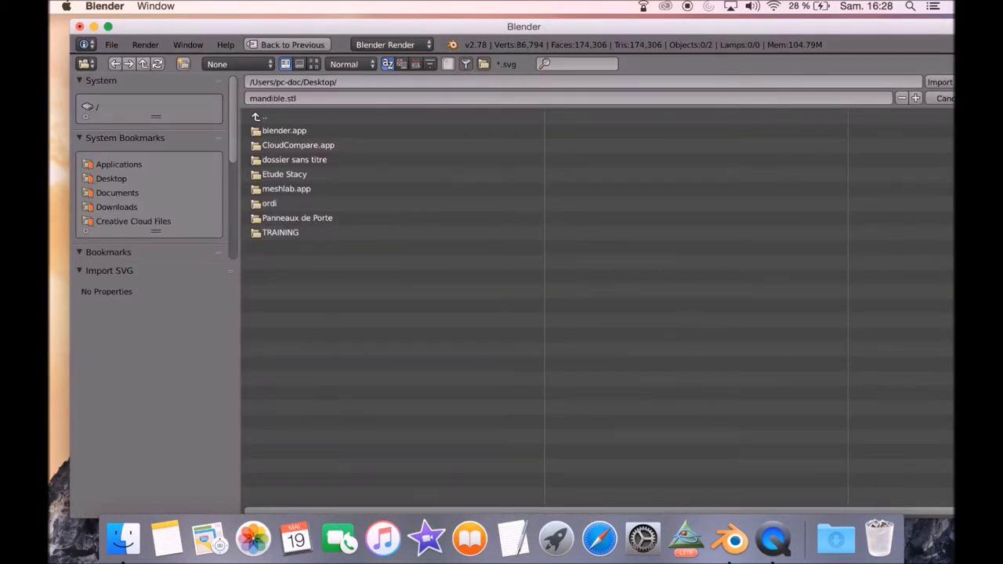
click(944, 98)
Import "mandible (repaired) (repaired).stl" from the Desktop into the scene.
click(112, 44)
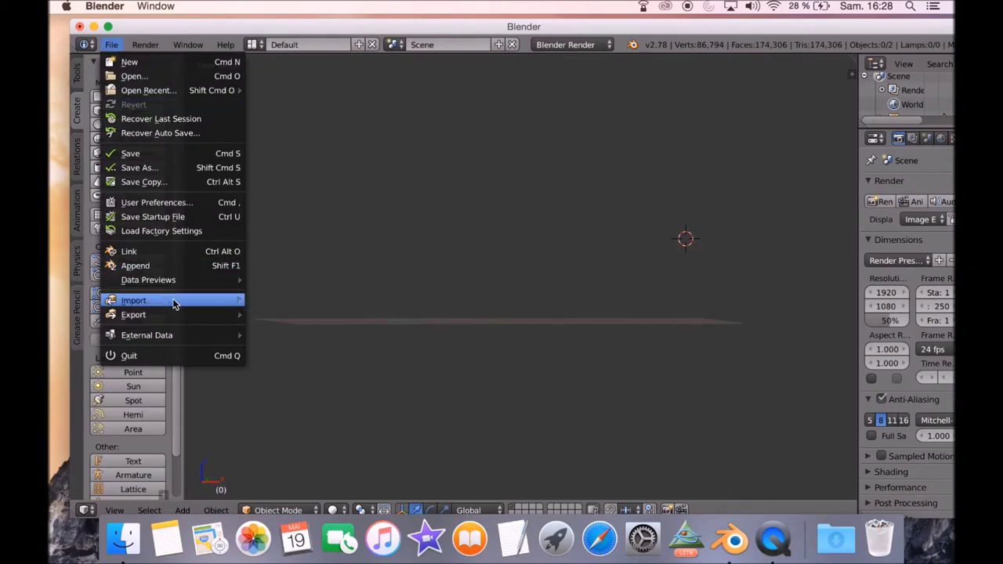
mouse_move(174, 302)
click(326, 413)
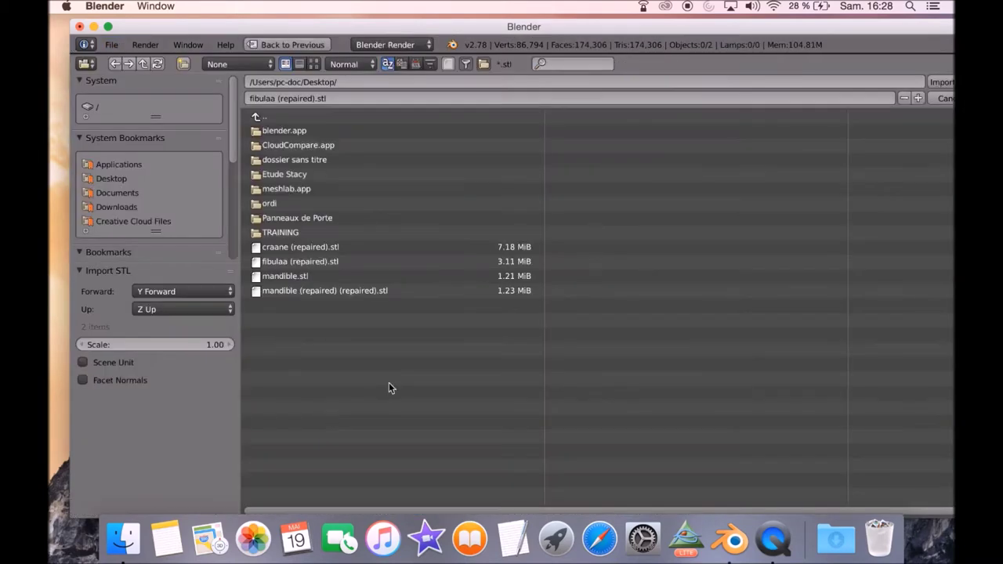
double_click(303, 291)
middle_drag(638, 310, 666, 301)
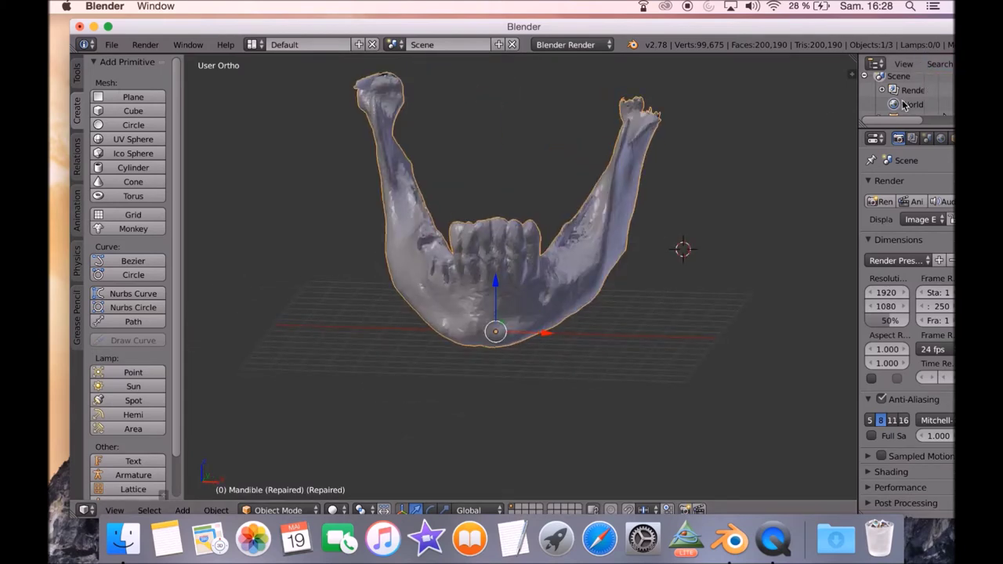
Widen the outliner and properties area, and toggle the visibility of the Craane (Repaired) skull on and off.
drag(858, 108, 801, 108)
scroll(899, 107, down, 3)
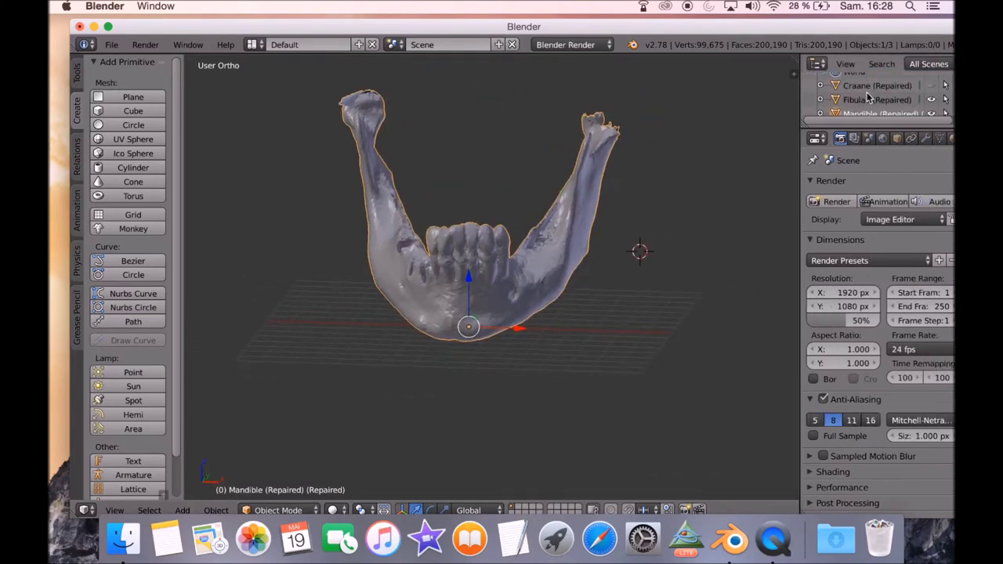
click(931, 80)
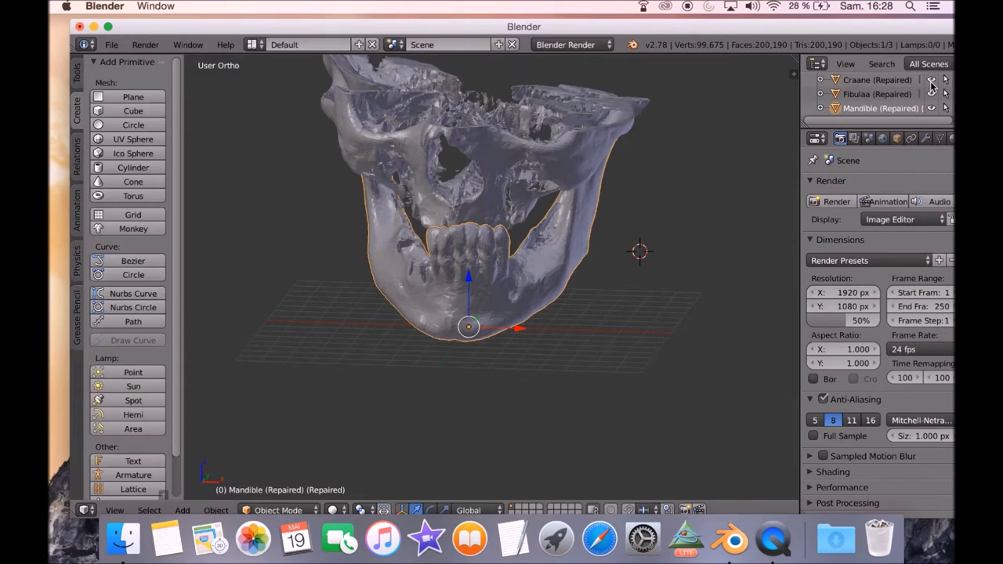
click(931, 81)
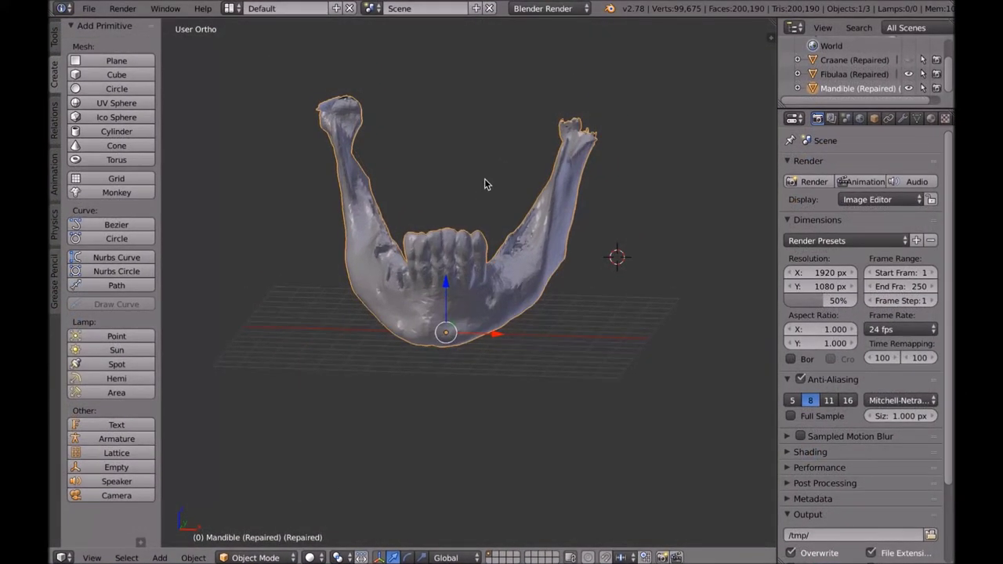
Place the 3D cursor on the front of the mandible's chin and add a cube there.
middle_drag(481, 182, 447, 234)
scroll(443, 278, up, 2)
middle_drag(443, 280, 430, 355)
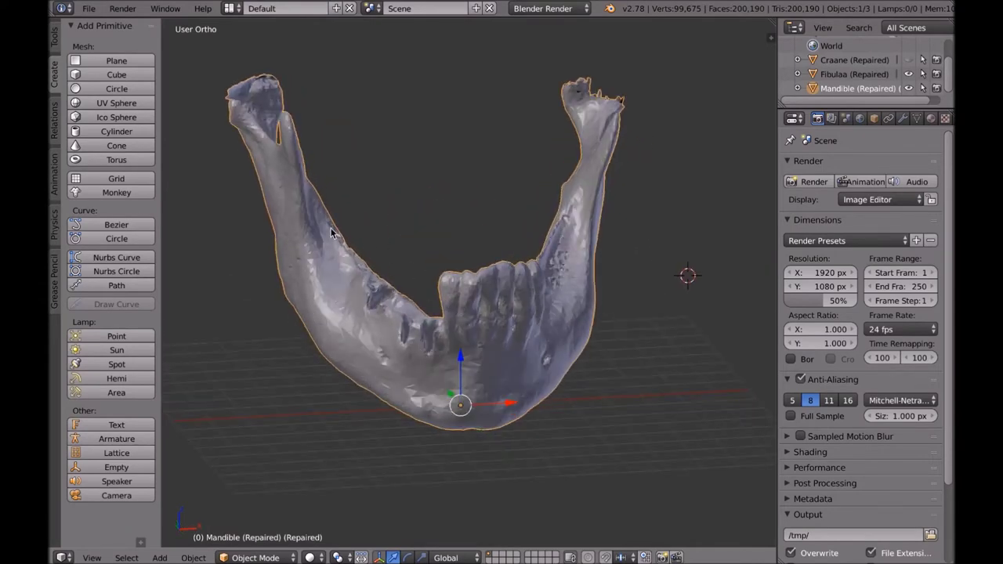
middle_drag(311, 305, 472, 328)
middle_drag(411, 327, 404, 319)
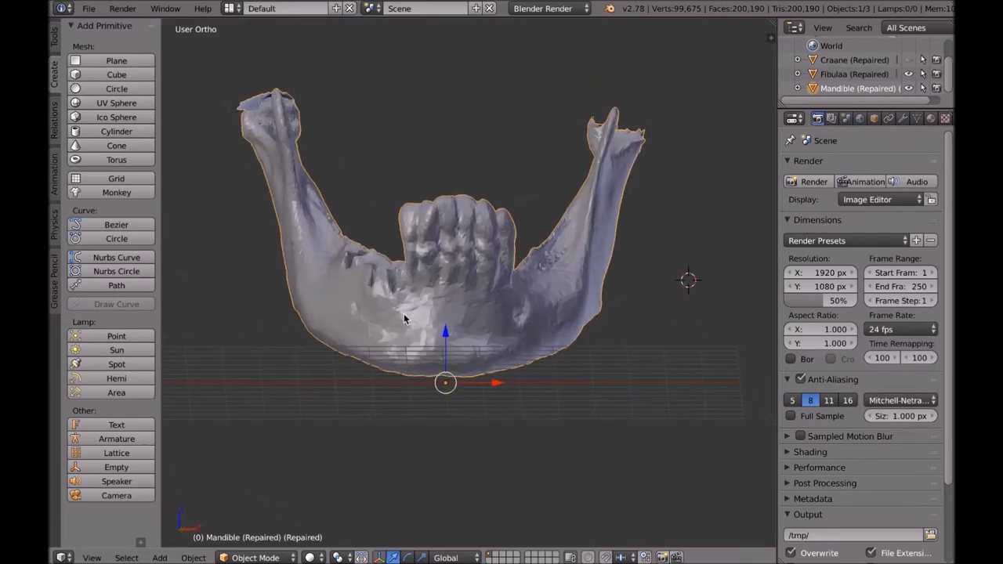
middle_drag(284, 302, 424, 220)
middle_drag(393, 275, 444, 349)
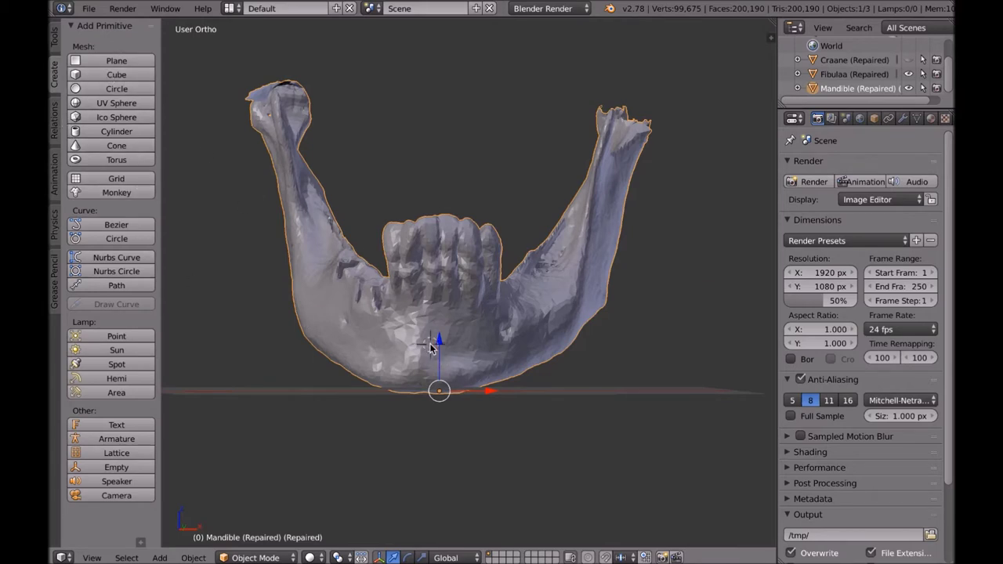
click(116, 74)
Enter Edit Mode on the cube and add three evenly spaced horizontal loop cuts.
middle_drag(557, 384, 531, 323)
scroll(519, 340, up, 2)
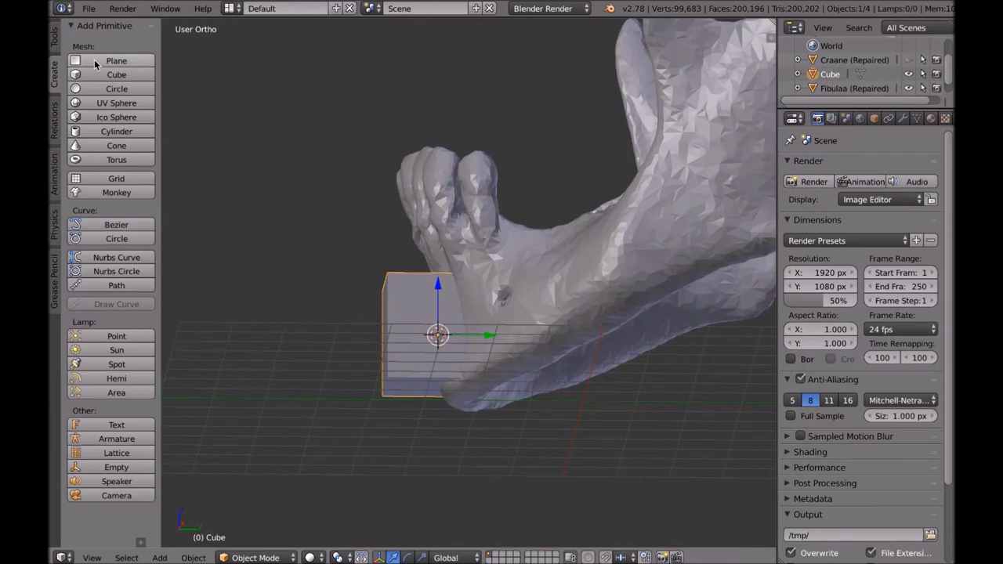
click(54, 36)
key(Tab)
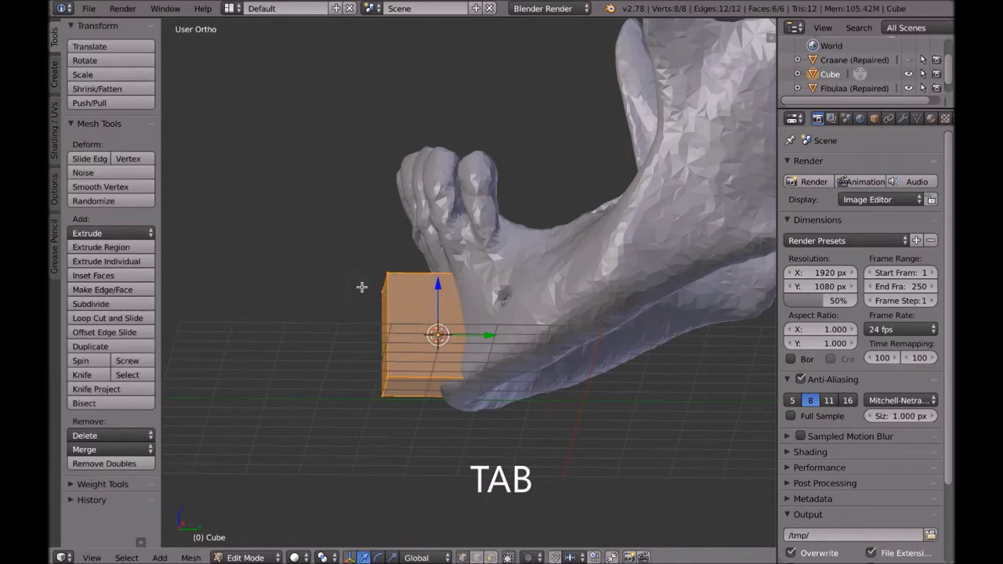
key(a)
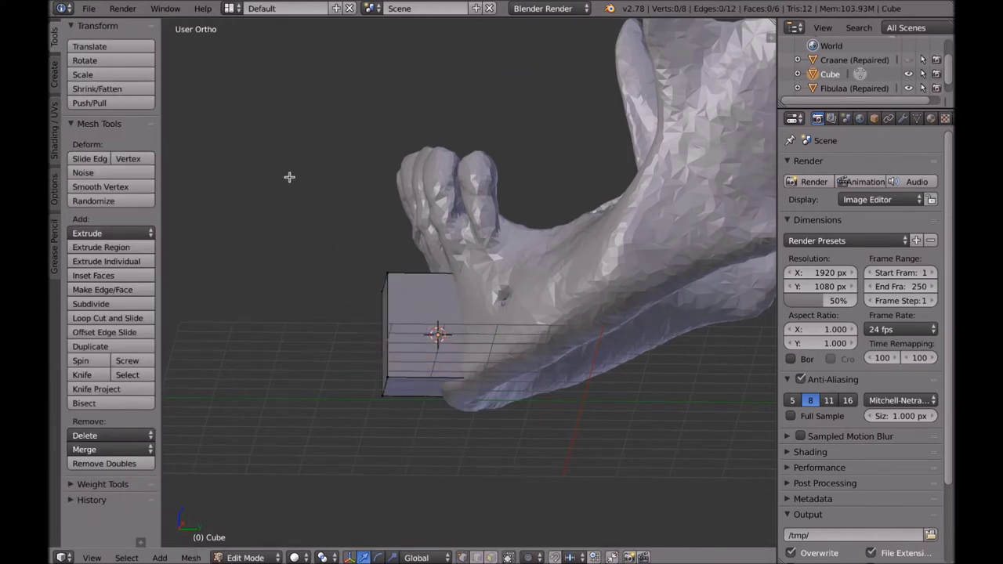
click(107, 318)
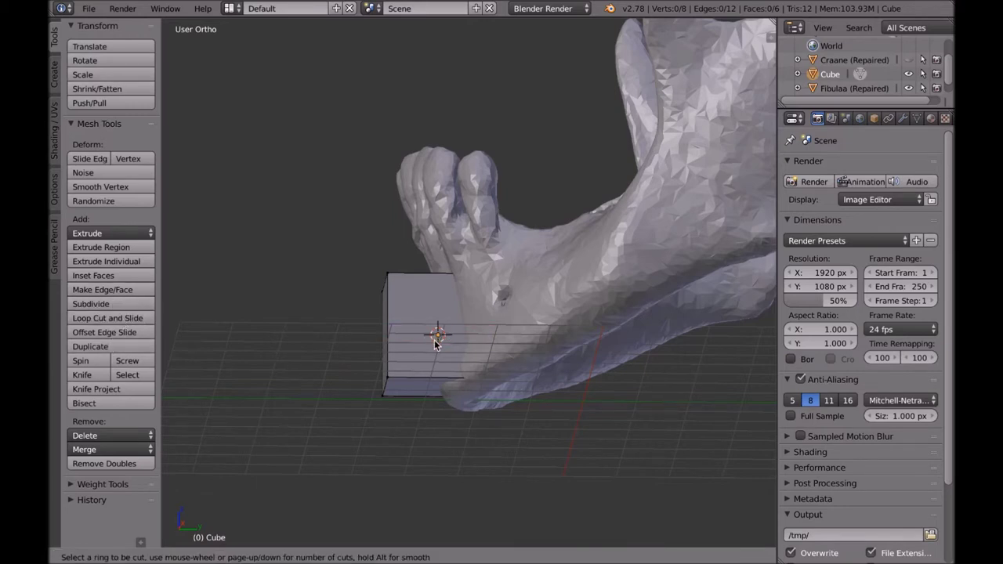
scroll(414, 325, up, 2)
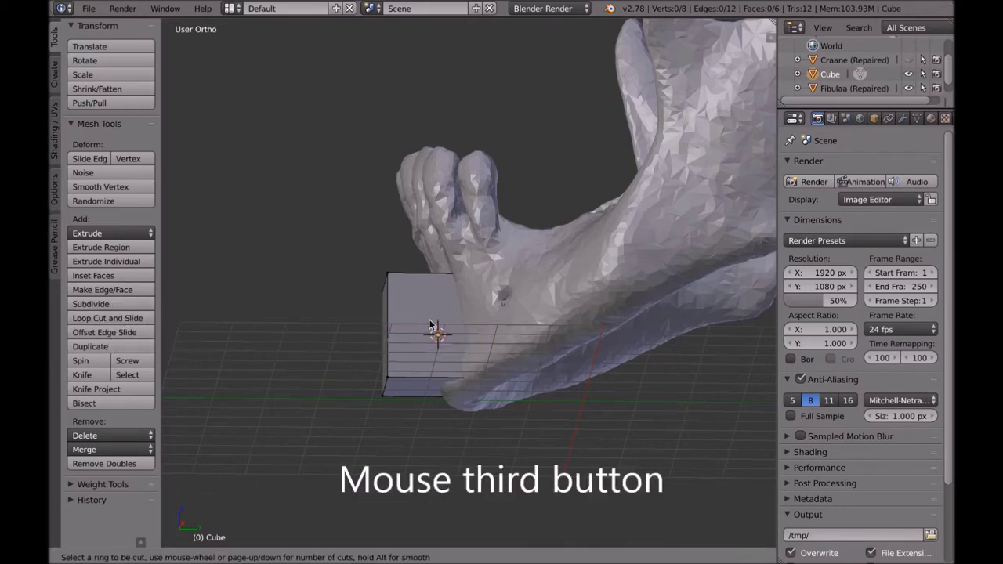
scroll(401, 323, up, 2)
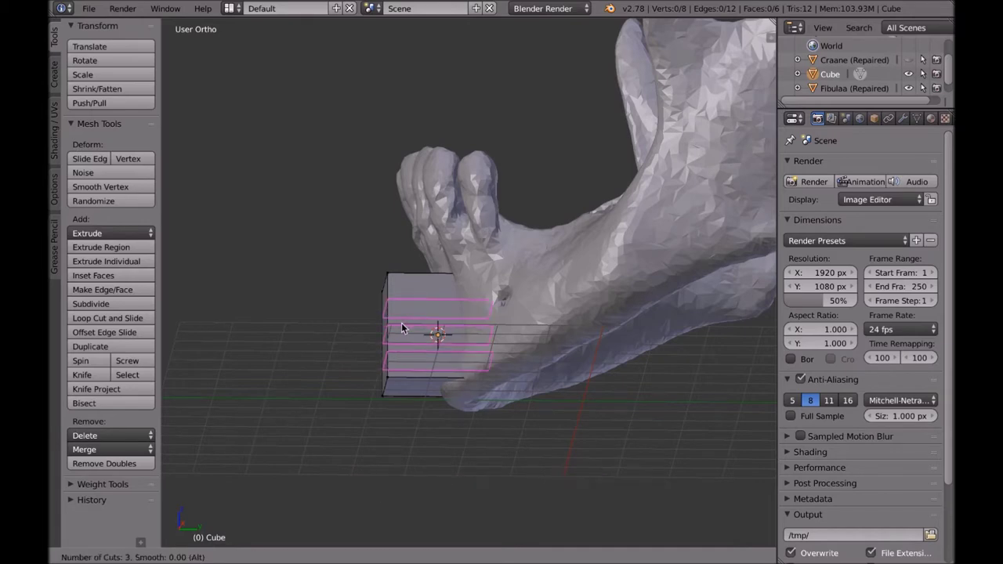
click(401, 322)
click(402, 322)
Select the cube's bottom face and move it down along Z to below the chin.
middle_drag(401, 323, 446, 410)
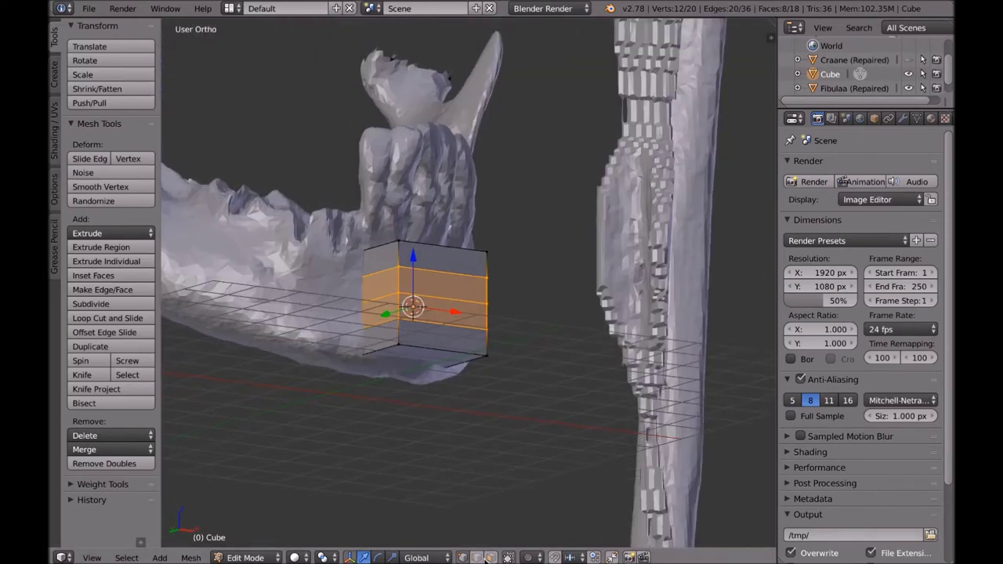
right_click(413, 375)
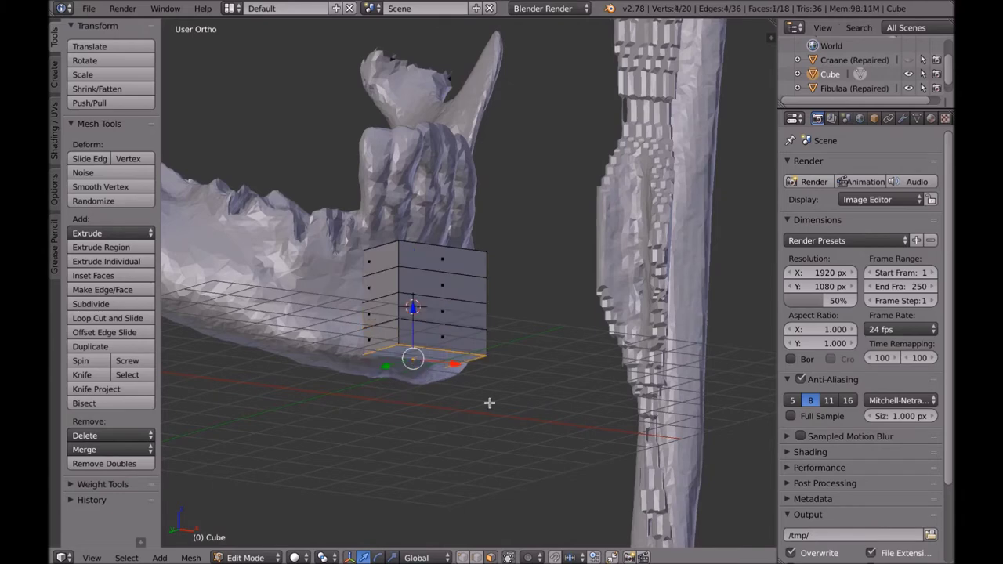
middle_drag(489, 402, 477, 407)
key(g)
key(z)
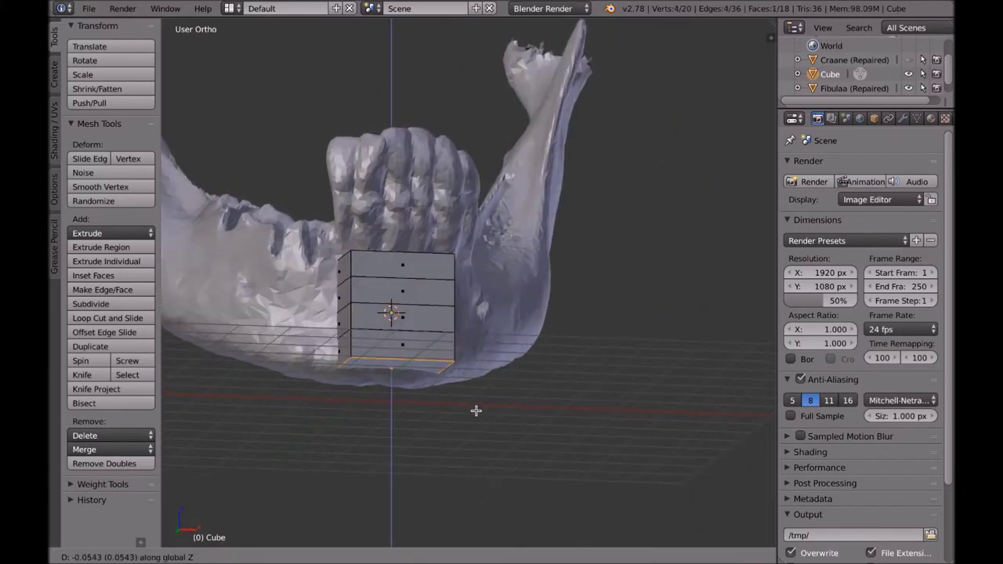
click(475, 425)
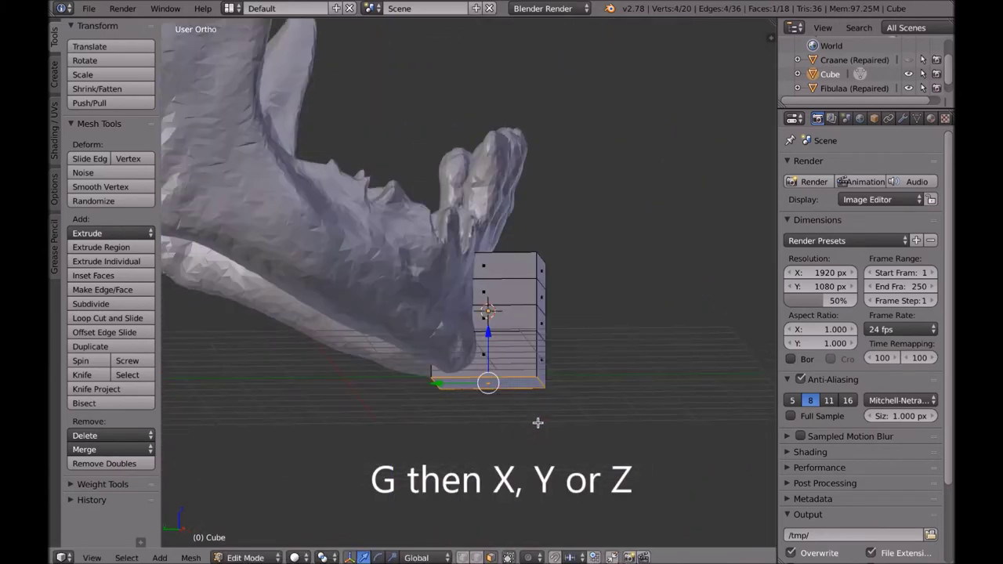
Move the cube's lowest rear face along Y so that the block extends under the chin.
key(g)
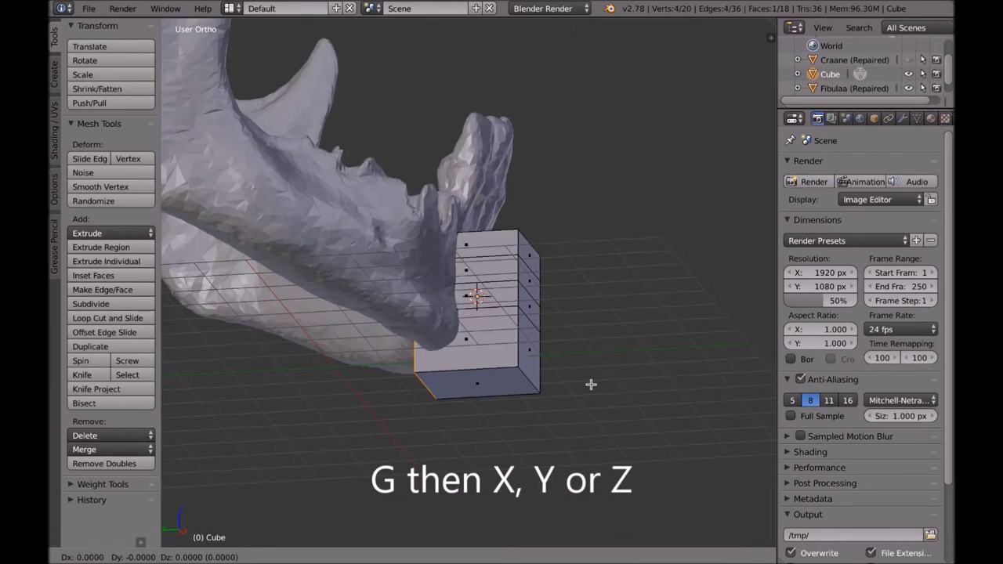
key(y)
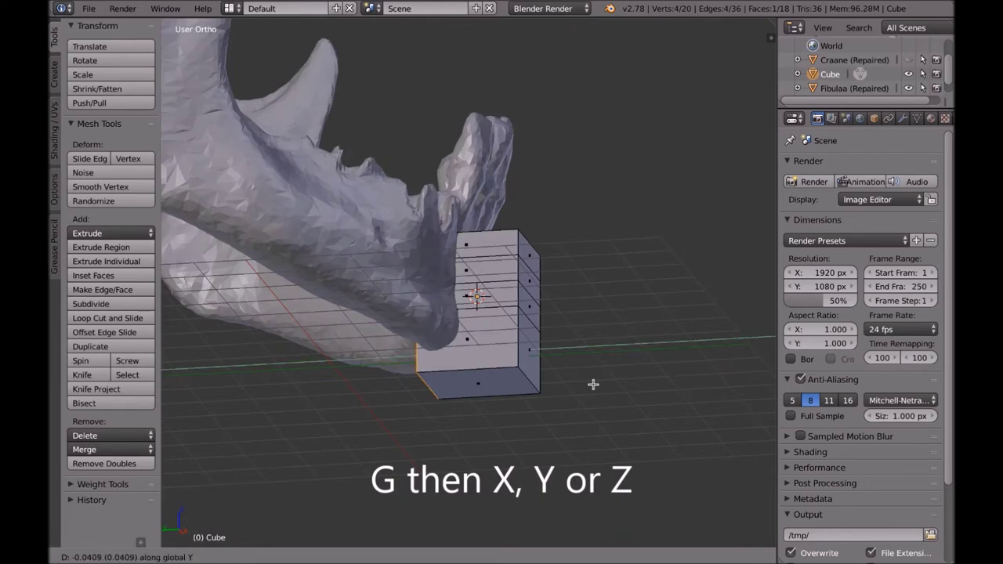
click(617, 381)
middle_drag(616, 383, 651, 352)
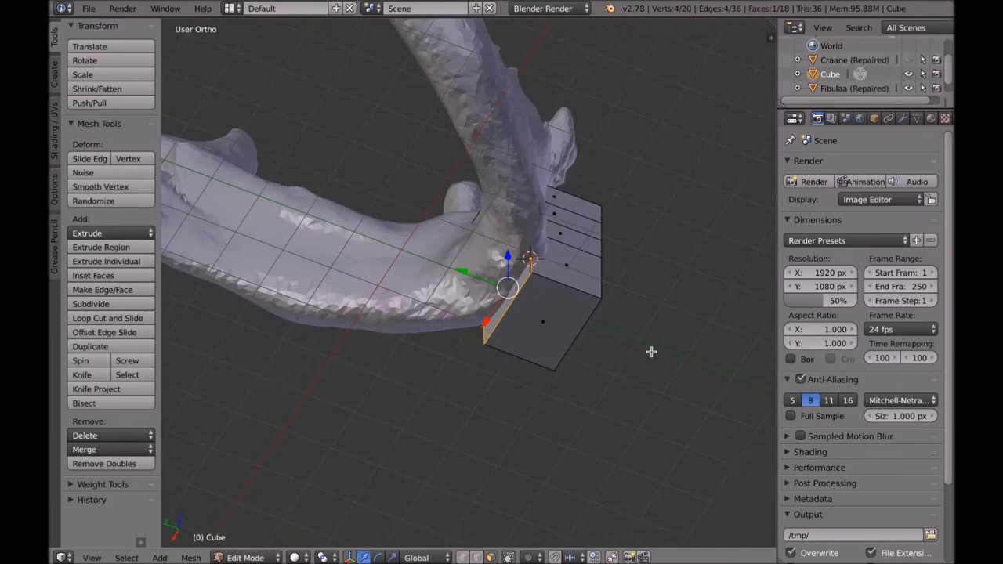
key(g)
key(y)
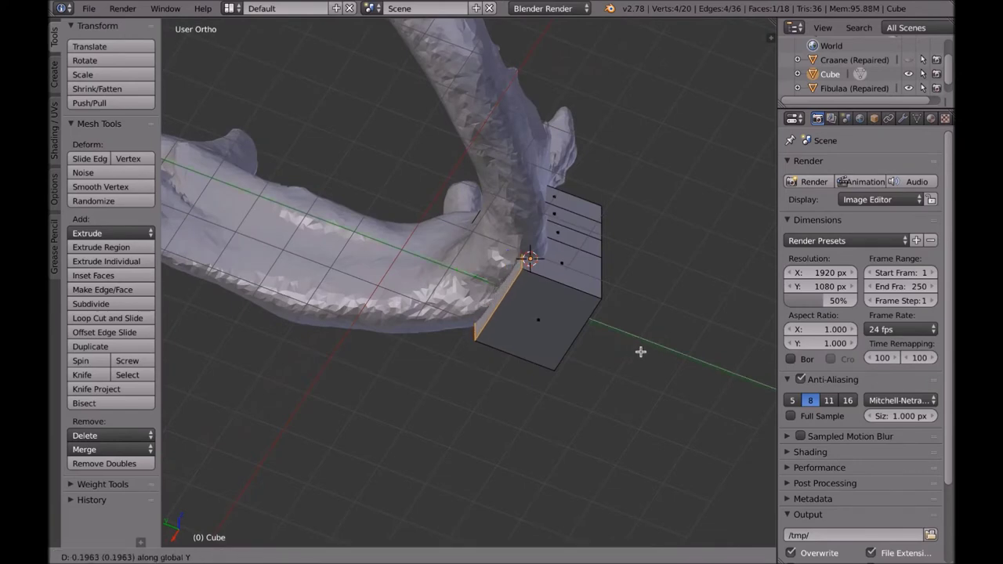
click(640, 350)
Try to move only the lowest front face of the cube toward the chin along Y, and undo that move.
middle_drag(640, 350, 558, 380)
right_click(532, 368)
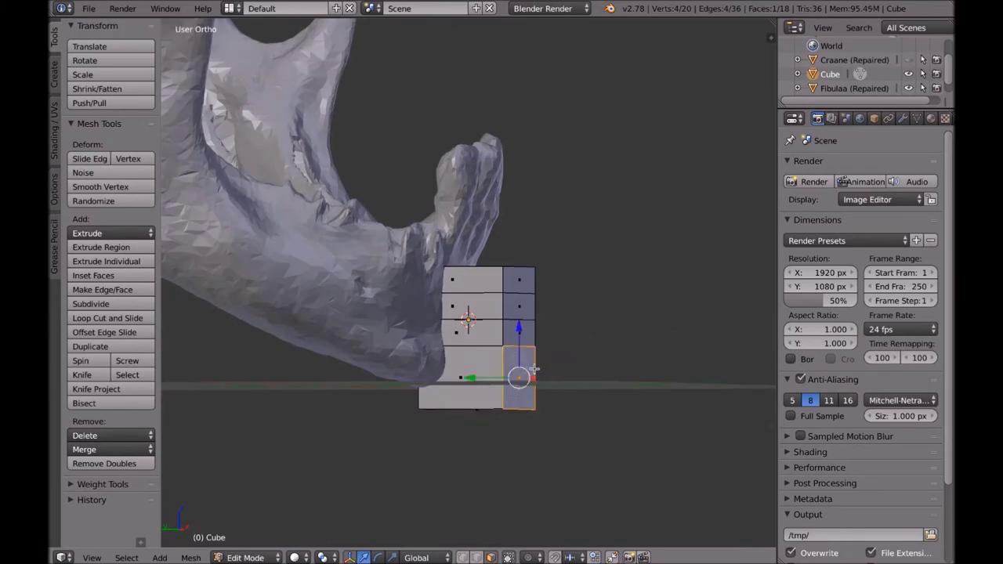
key(g)
key(y)
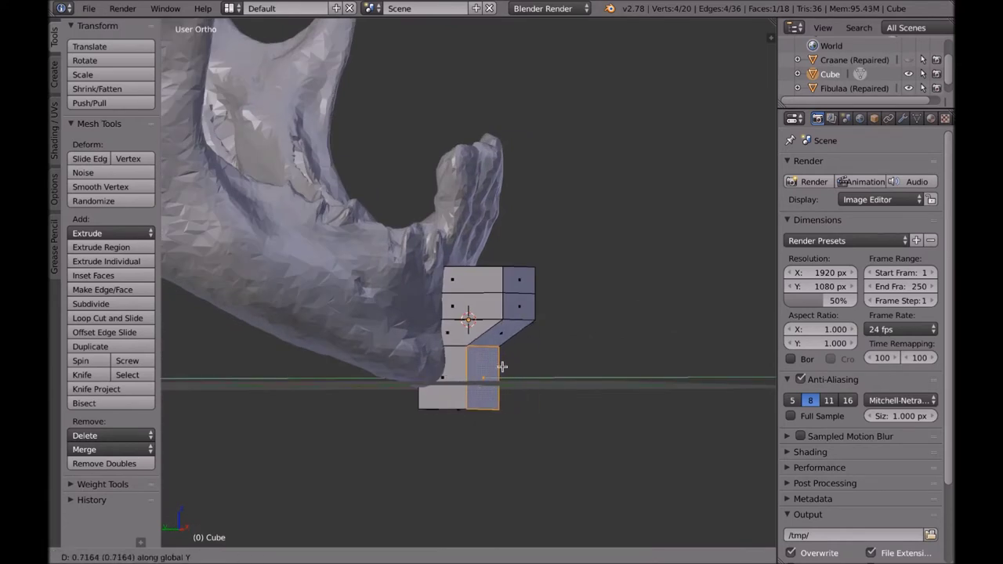
click(507, 366)
right_click(506, 337)
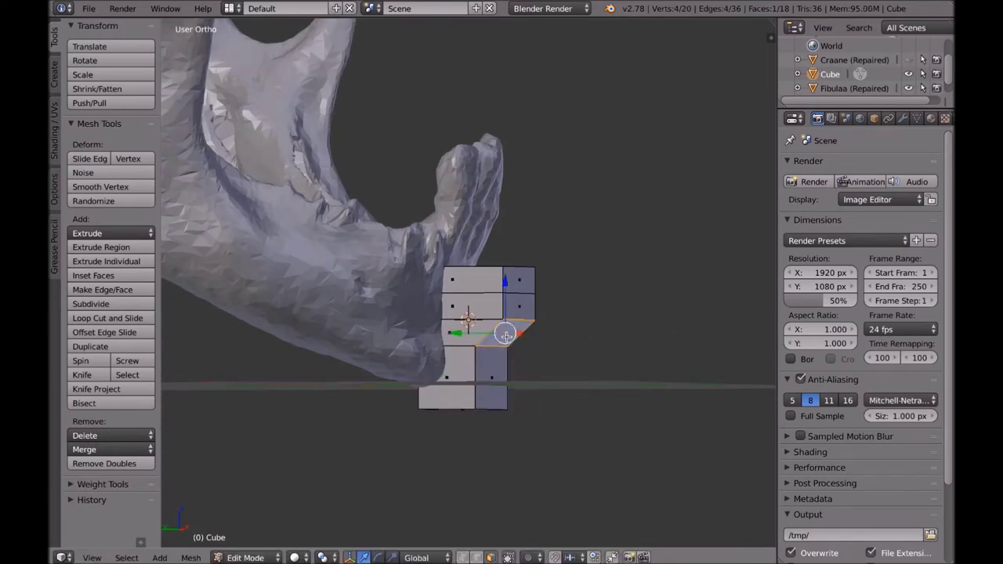
key(g)
key(y)
right_click(506, 339)
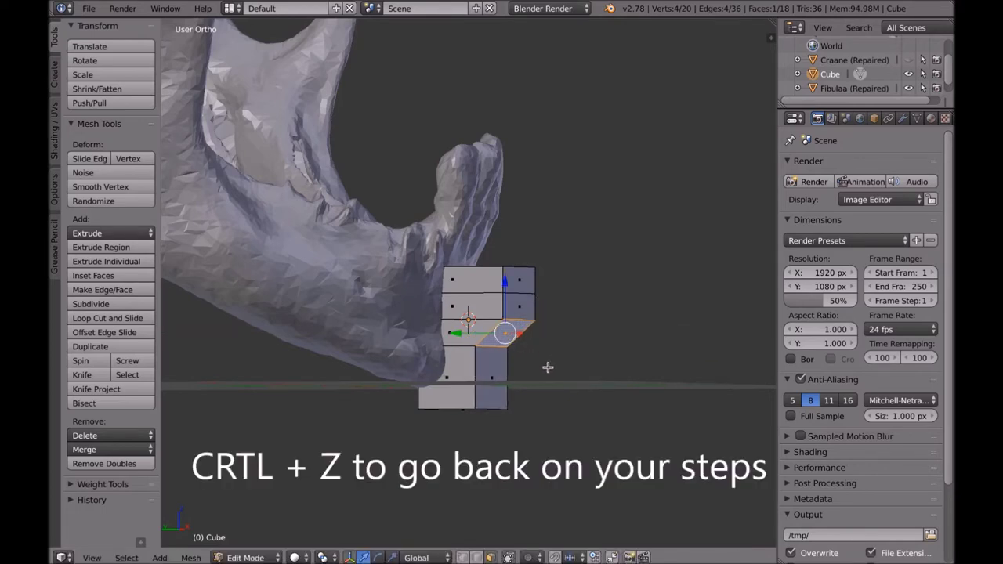
key(ctrl+z)
key(ctrl+z)
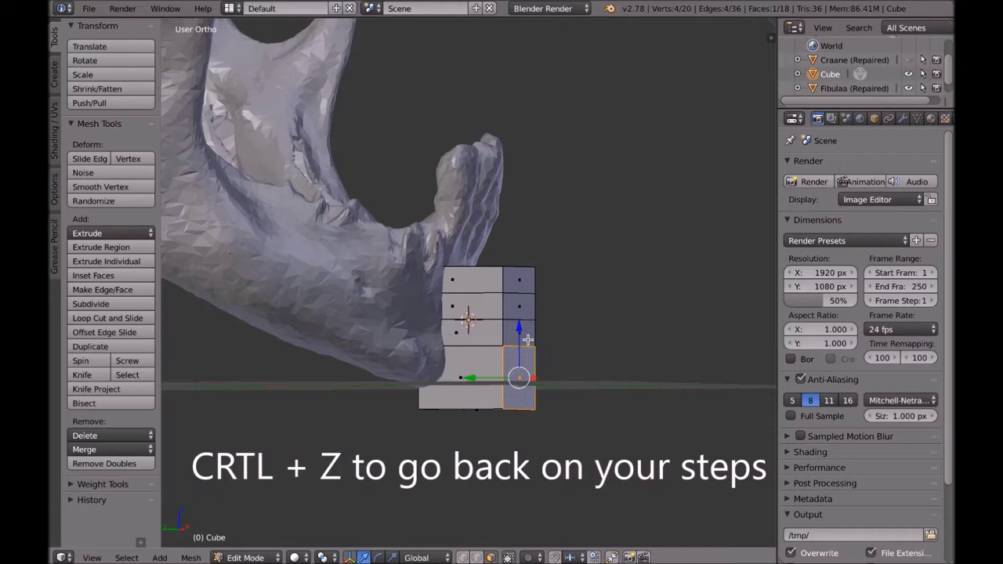
Extend the selection to all four front faces of the cube and move them along Y toward the chin.
shift+click(520, 330)
shift+click(519, 307)
shift+click(525, 280)
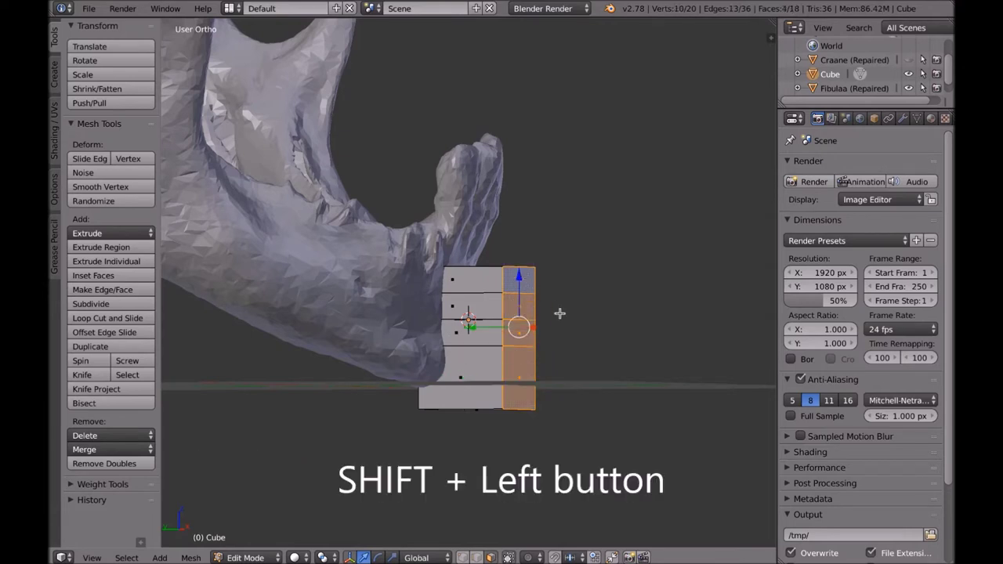
key(g)
key(y)
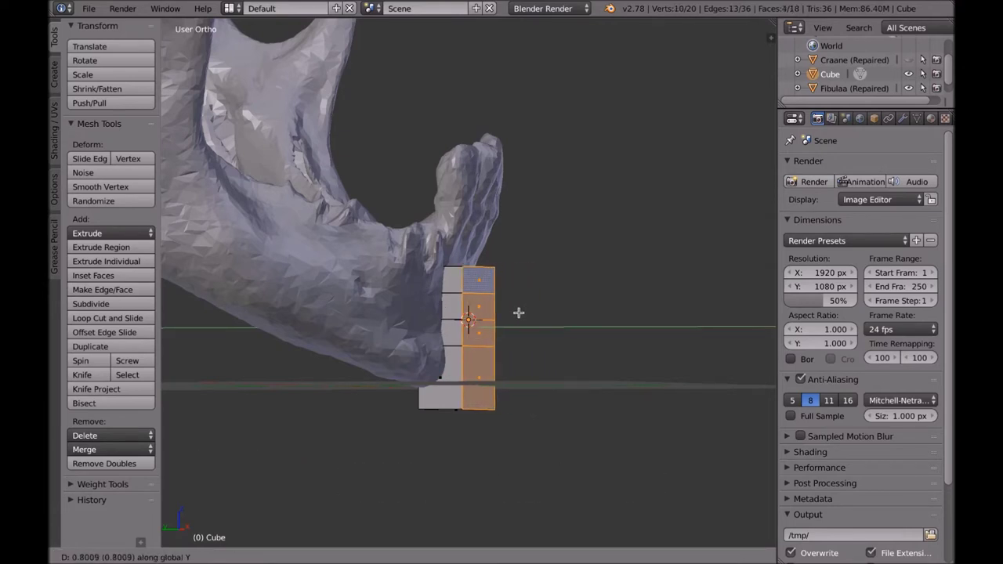
click(523, 313)
Select the block's top face and lower it slightly along Z to below the teeth.
right_click(493, 334)
middle_drag(493, 334, 409, 306)
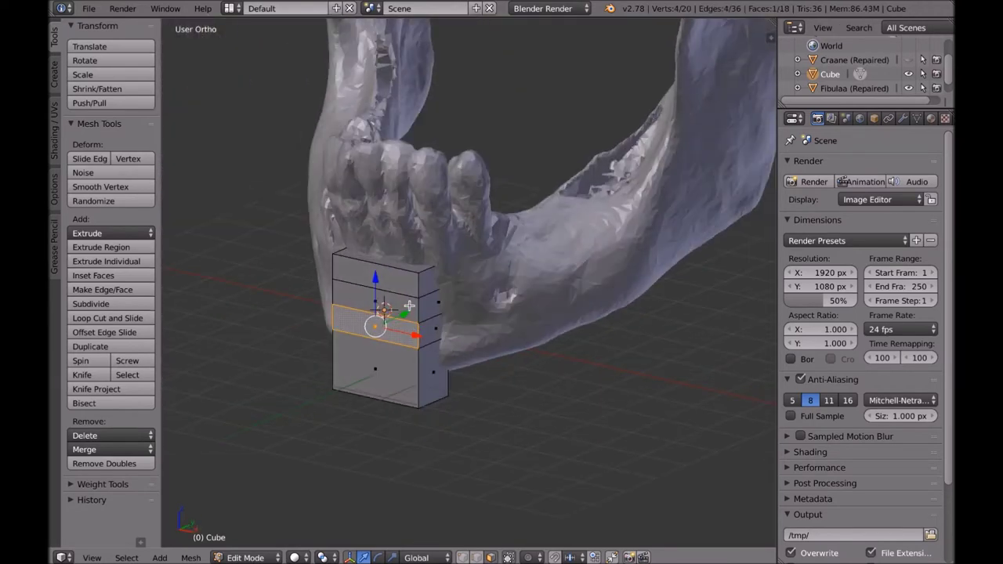
right_click(403, 267)
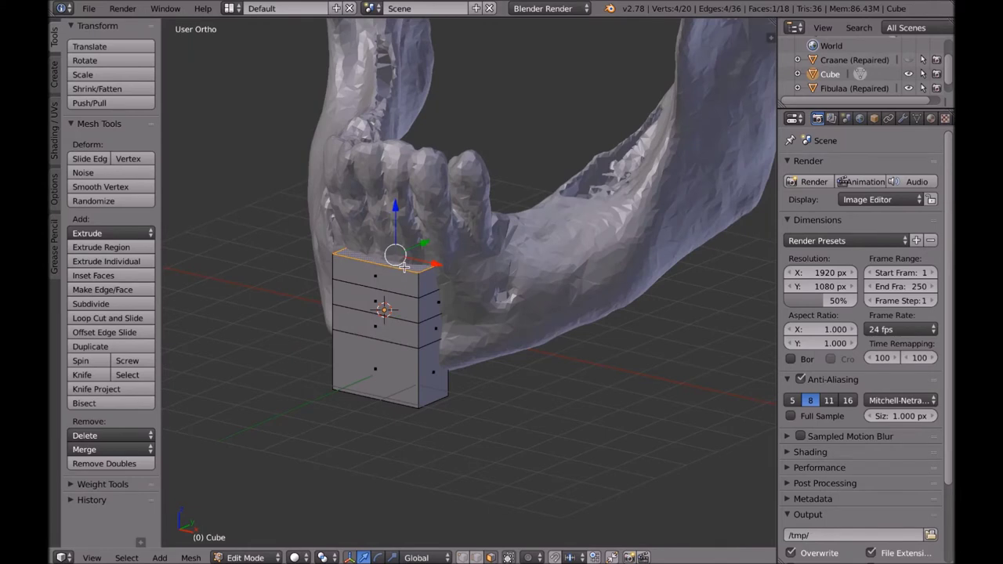
key(g)
key(z)
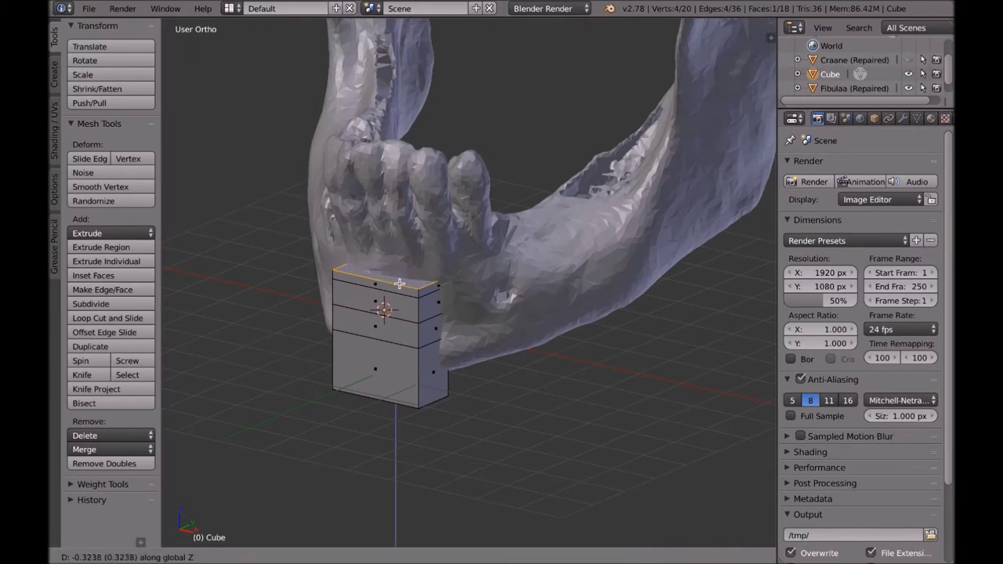
click(400, 279)
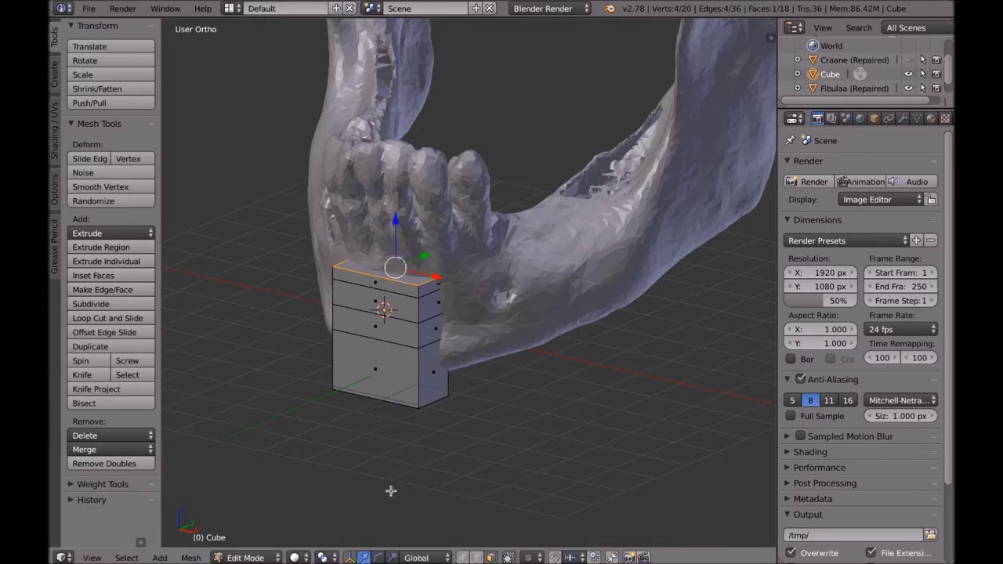
Select the four vertices of the block's uppermost loop cut, using wireframe display to reach the hidden rear ones.
right_click(421, 300)
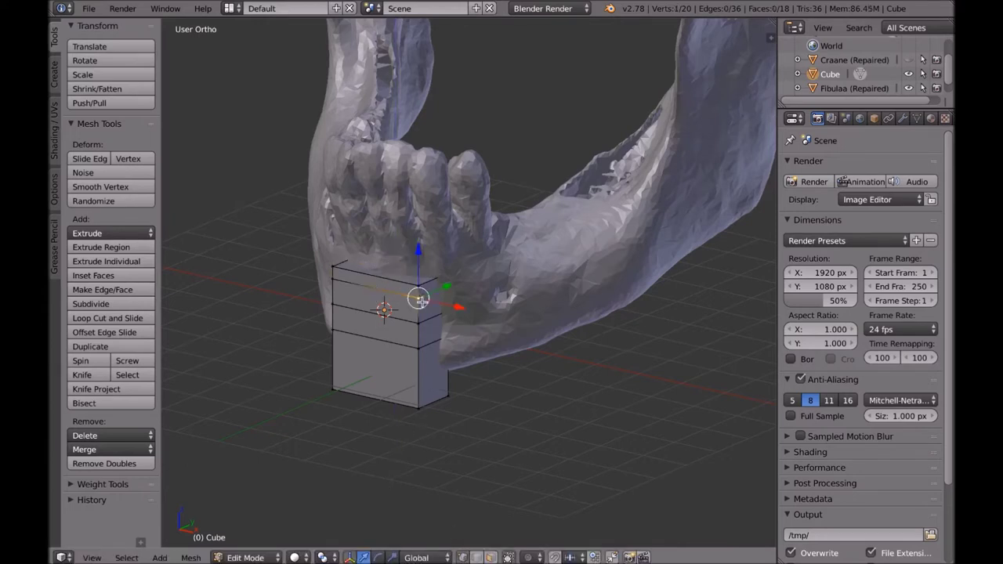
shift+right_click(333, 279)
middle_drag(505, 308, 465, 301)
key(z)
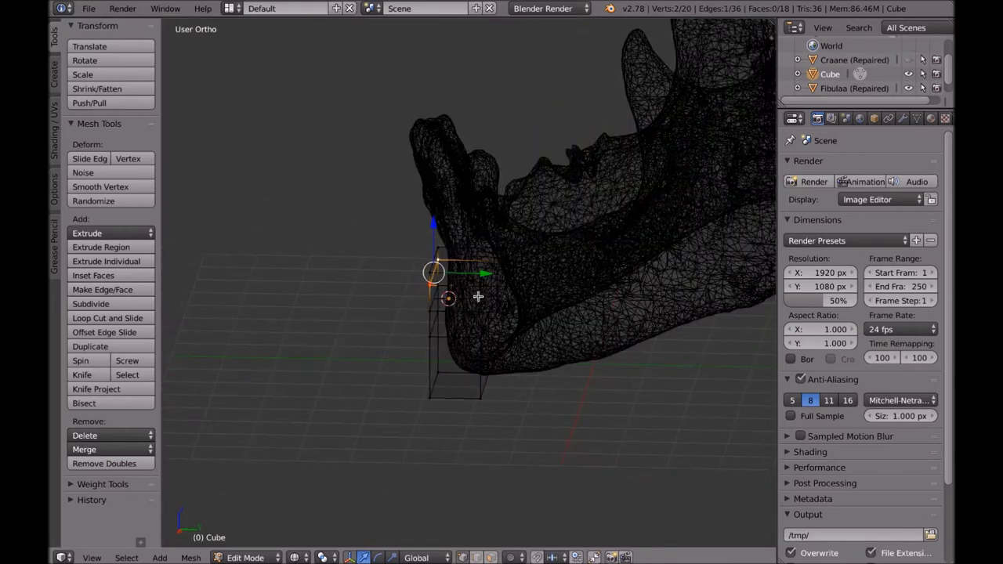
alt+right_click(510, 268)
mouse_move(510, 269)
middle_down()
mouse_move(540, 306)
mouse_move(594, 289)
mouse_move(604, 302)
middle_up()
key(z)
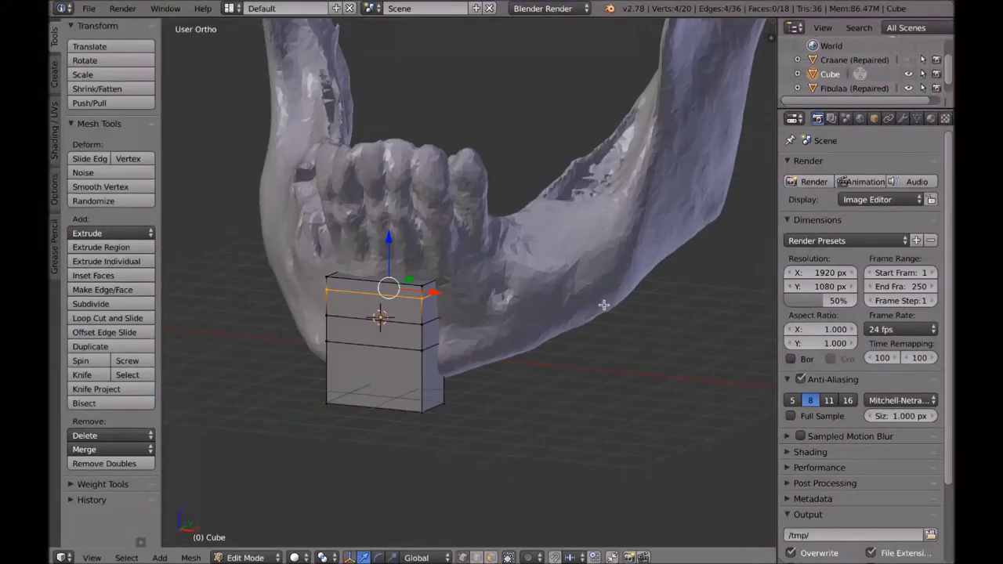
key(g)
key(y)
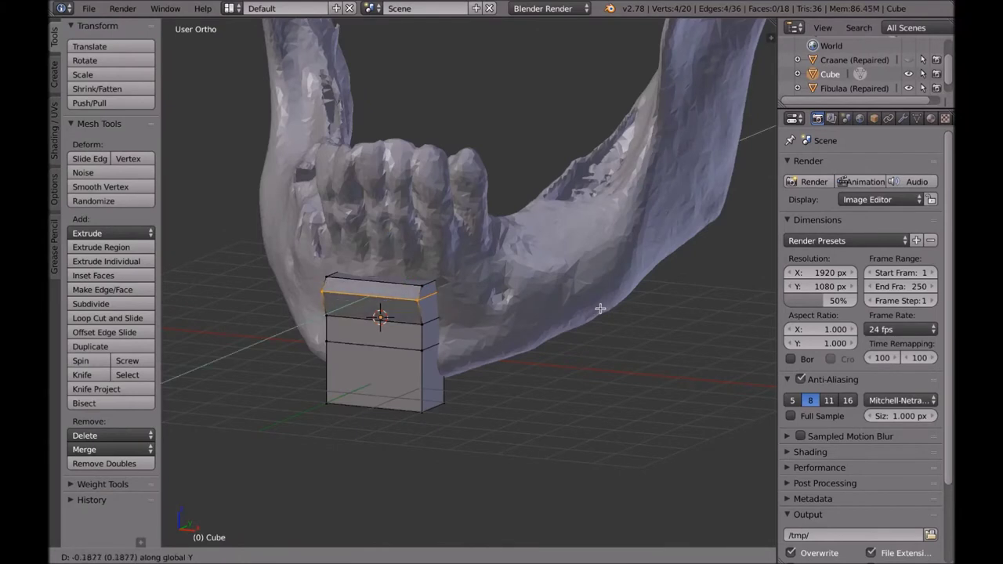
right_click(599, 310)
Lower the block's selected uppermost loop of vertices along Z by about 0.3.
key(g)
key(z)
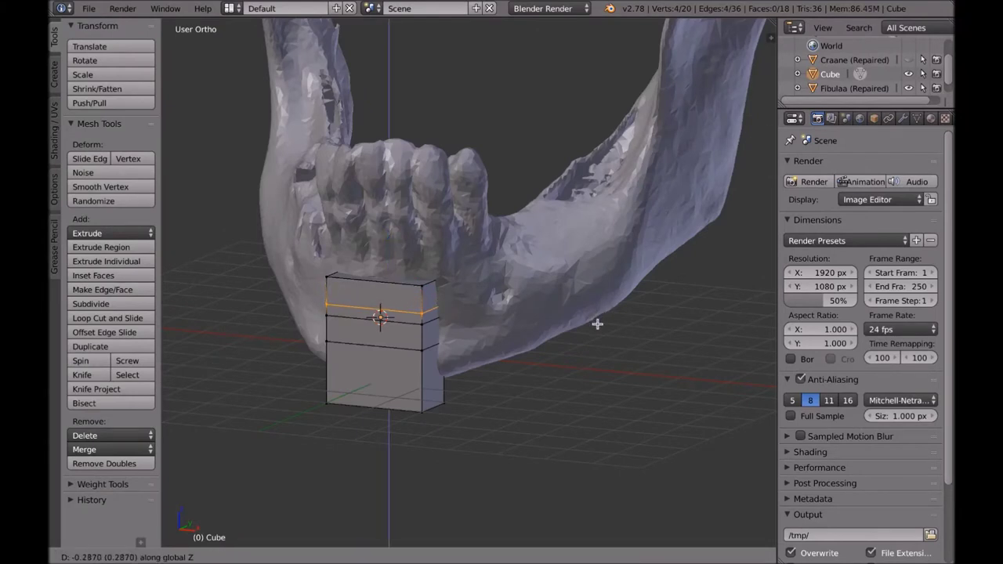
click(597, 326)
In face selection, select the block's top face and lower it slightly along Z toward the uppermost loop cut.
click(491, 557)
right_click(414, 279)
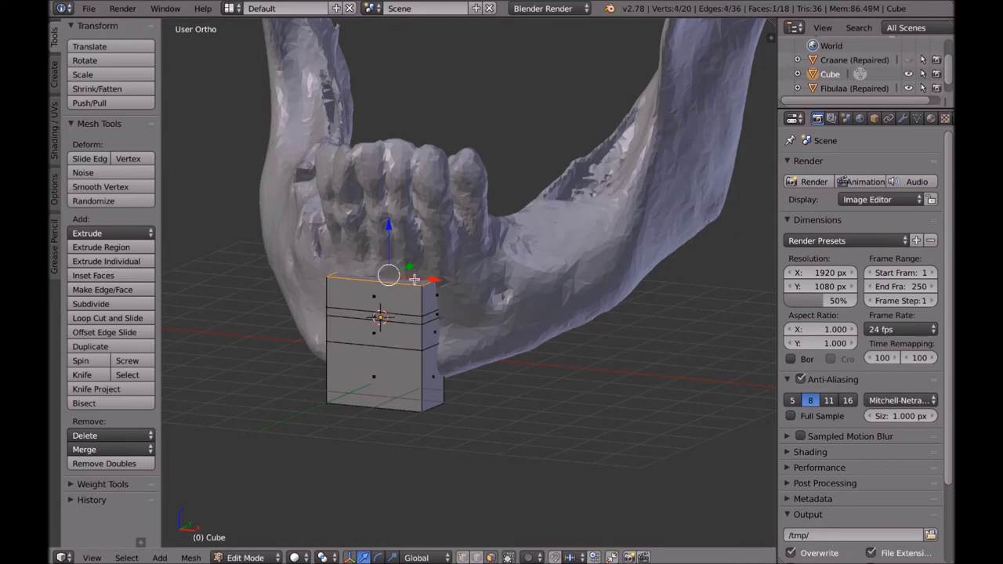
key(g)
key(y)
right_click(499, 327)
key(g)
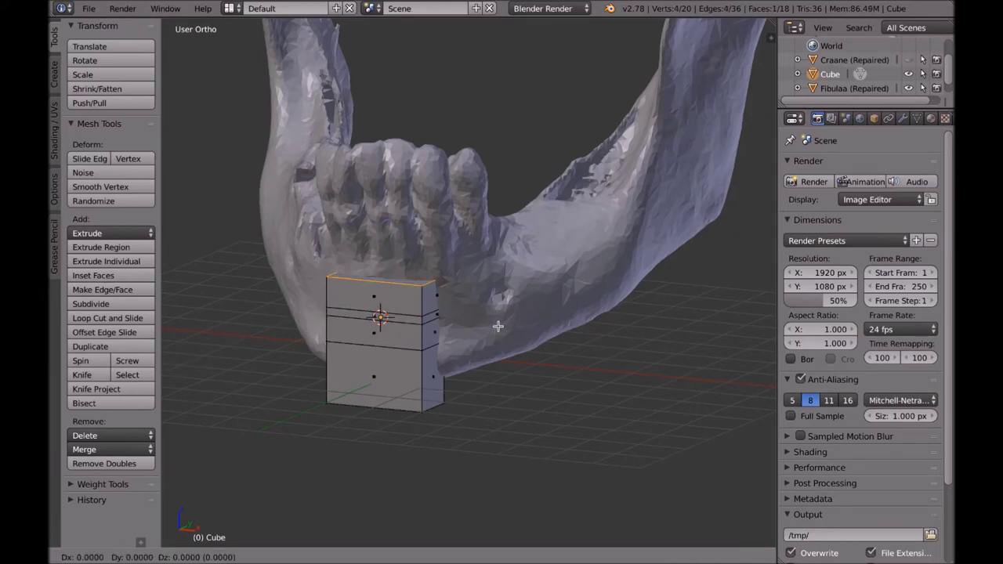
click(505, 342)
Select the block's bottom face and adjust its height slightly along Z beneath the chin.
middle_drag(506, 342, 458, 371)
right_click(445, 423)
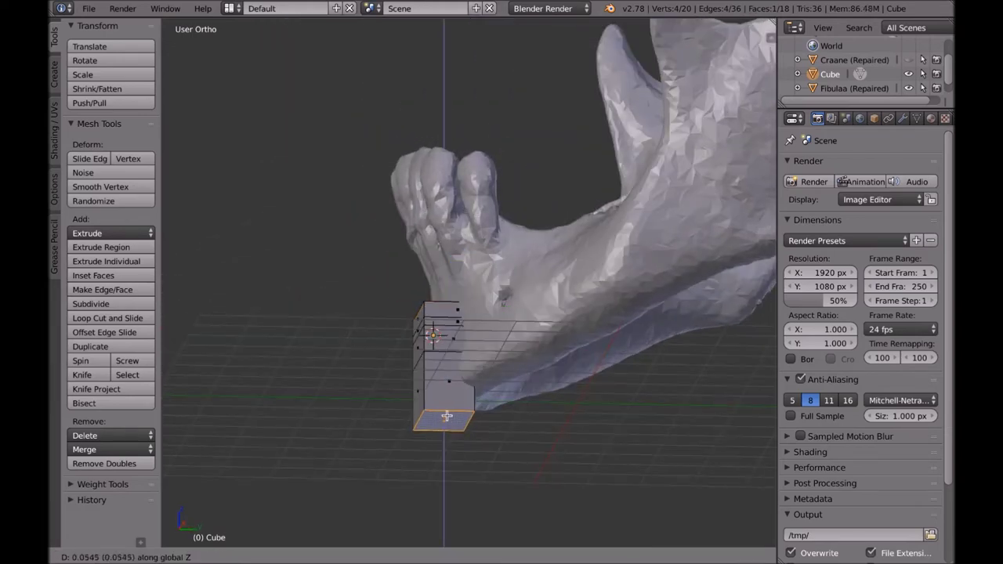
mouse_move(445, 422)
middle_down()
mouse_move(590, 421)
mouse_move(530, 445)
mouse_move(533, 454)
mouse_move(575, 434)
mouse_move(442, 429)
middle_up()
Select all four faces on the block's negative-X side and move them outward along X by about 0.4 to widen it.
right_click(389, 392)
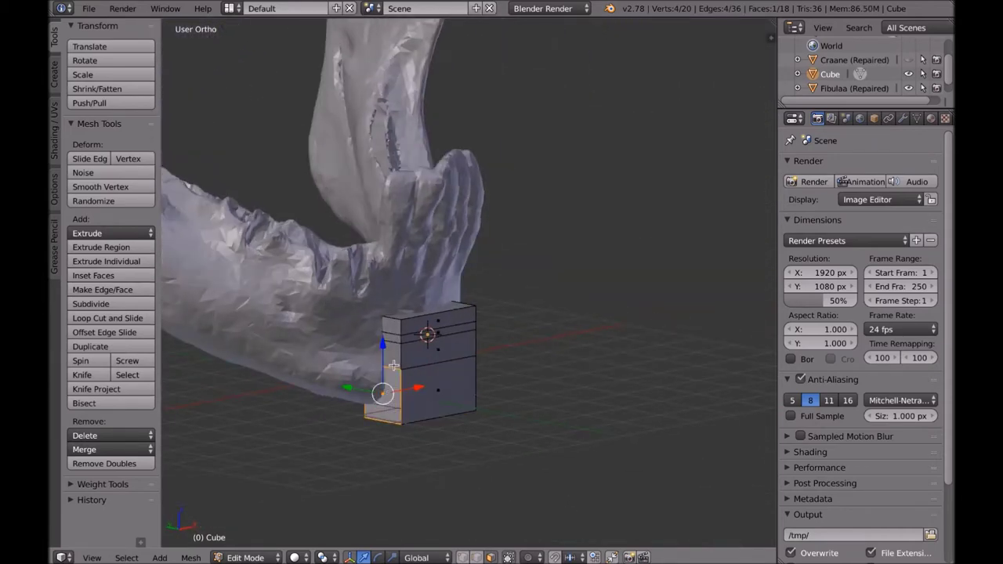
shift+right_click(396, 351)
shift+right_click(394, 339)
shift+right_click(393, 326)
middle_drag(535, 381, 495, 382)
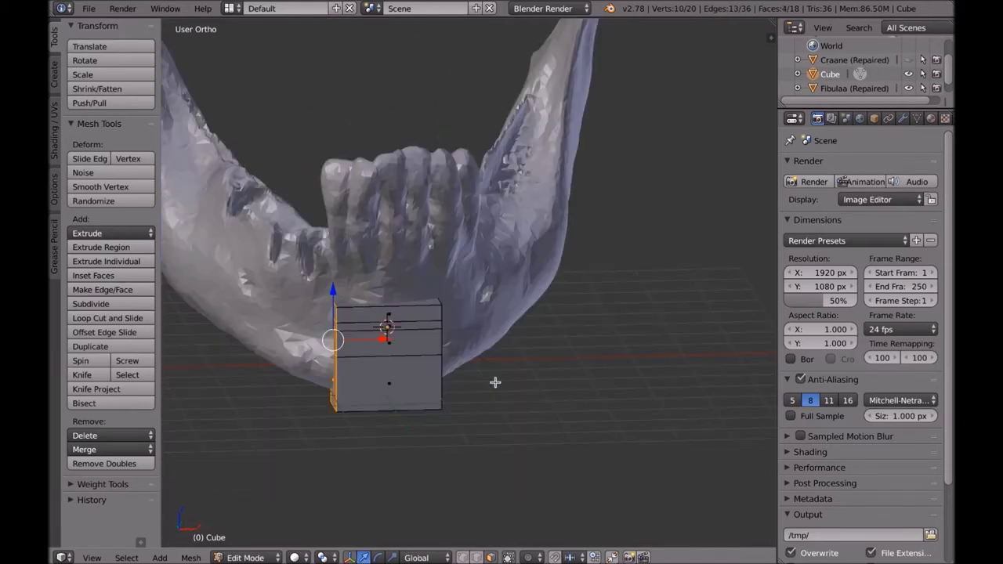
key(g)
key(x)
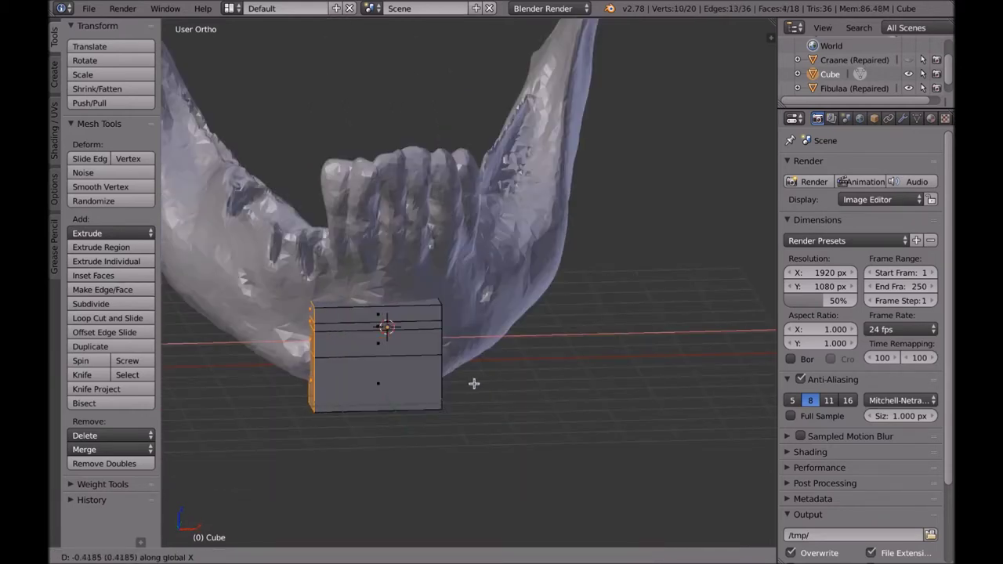
click(476, 384)
In wireframe side view, select the block's front face between the two lower loop cuts and move it slightly outward along Y.
mouse_move(478, 384)
middle_down()
mouse_move(481, 431)
mouse_move(551, 402)
mouse_move(564, 385)
mouse_move(548, 381)
mouse_move(556, 369)
mouse_move(571, 372)
mouse_move(557, 376)
mouse_move(531, 349)
middle_up()
key(z)
right_click(509, 338)
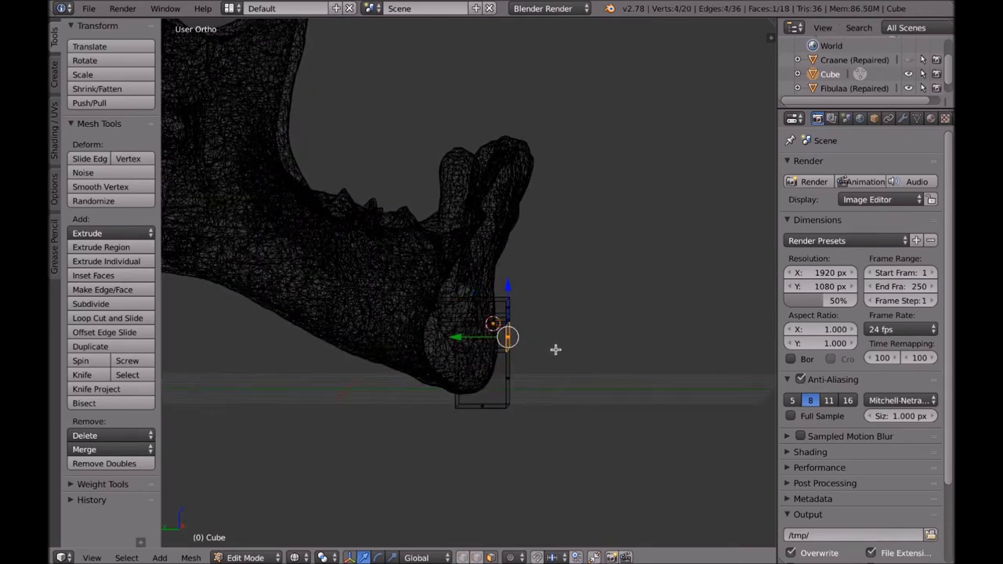
key(g)
key(y)
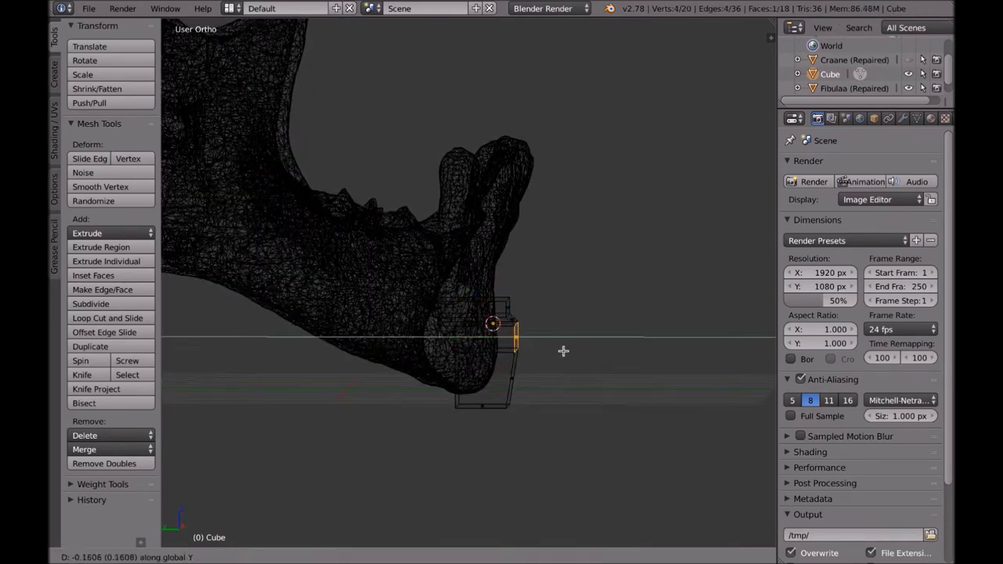
click(558, 351)
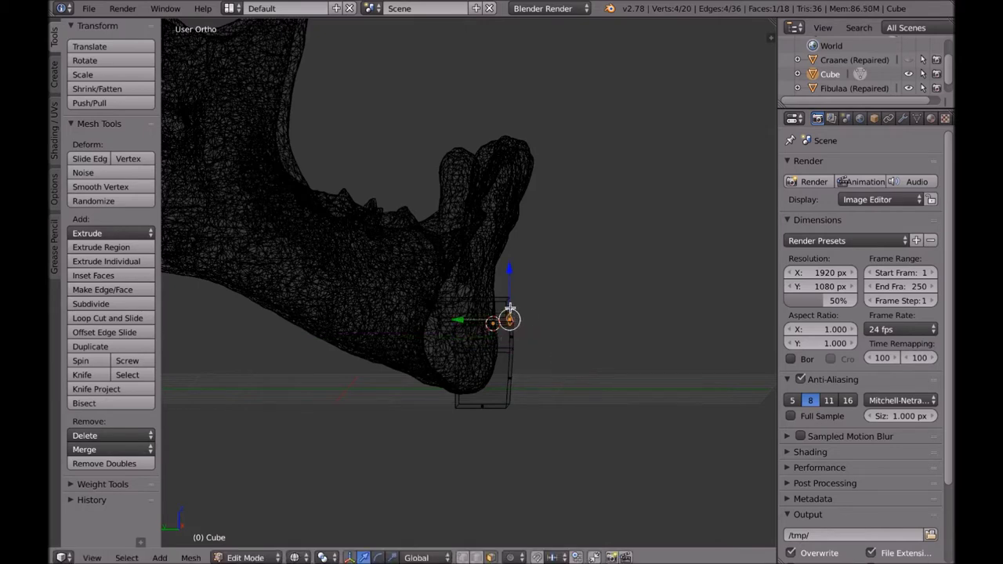
Adjust the uppermost front face of the block slightly along Y to clear the chin surface.
key(g)
key(y)
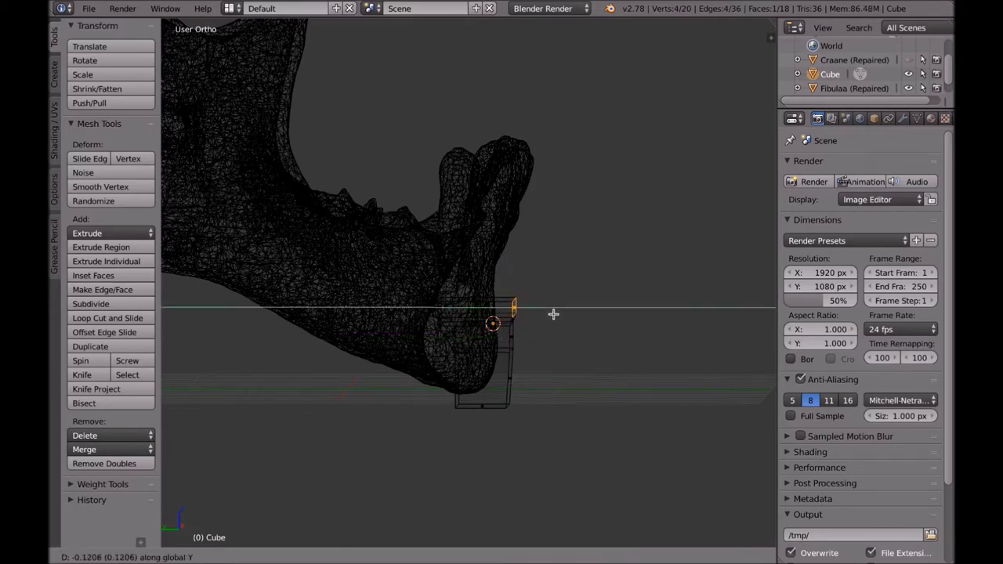
click(549, 314)
middle_drag(539, 380, 534, 381)
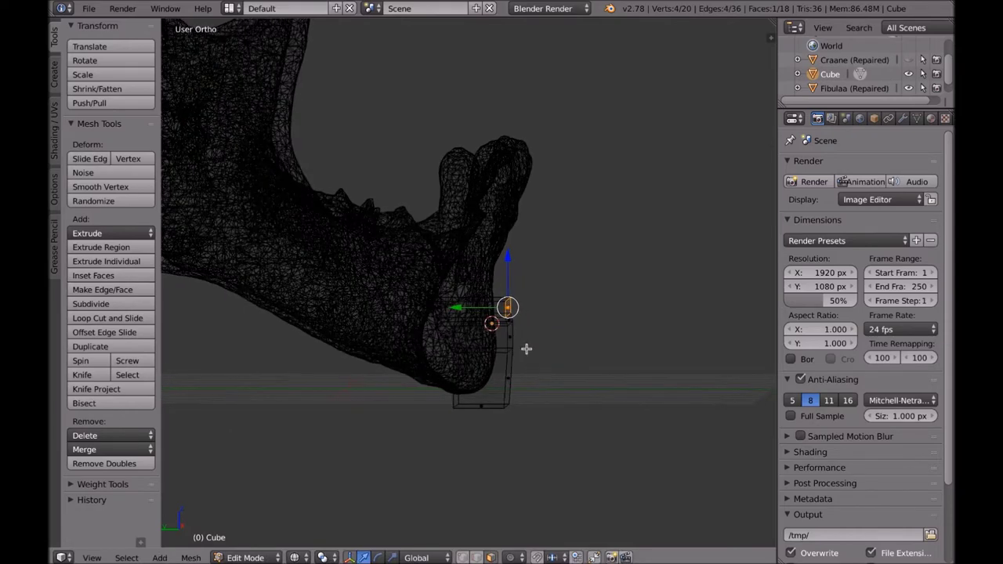
In vertex selection, select the two front vertices of the lowest loop cut, adjust them along Y, and return to Object Mode.
click(470, 557)
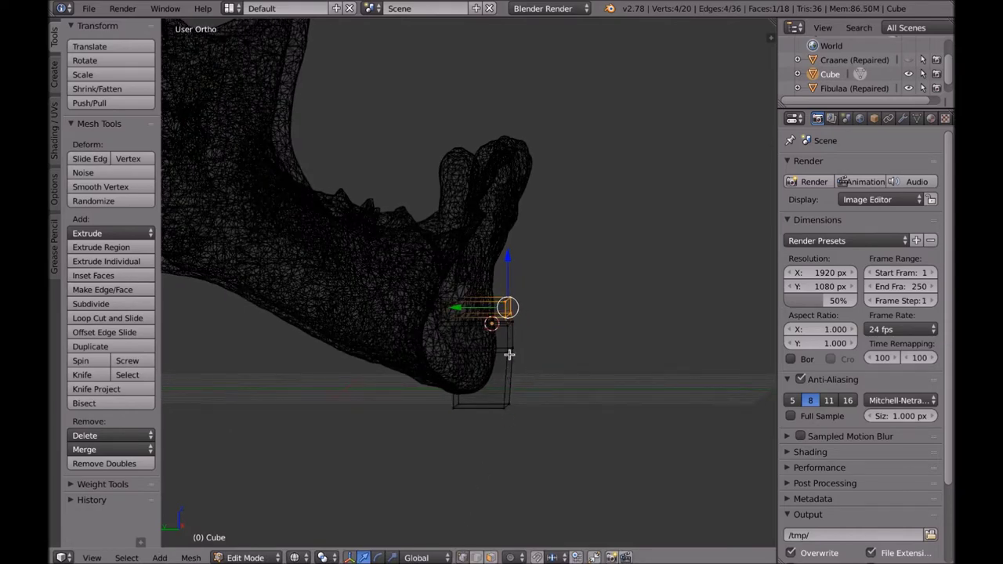
right_click(509, 355)
right_click(513, 350)
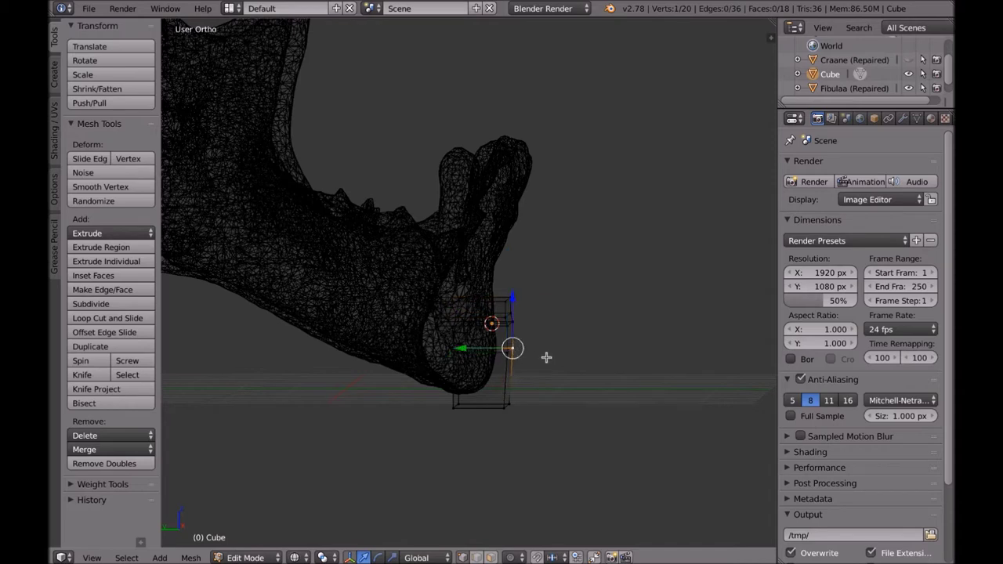
key(e)
key(y)
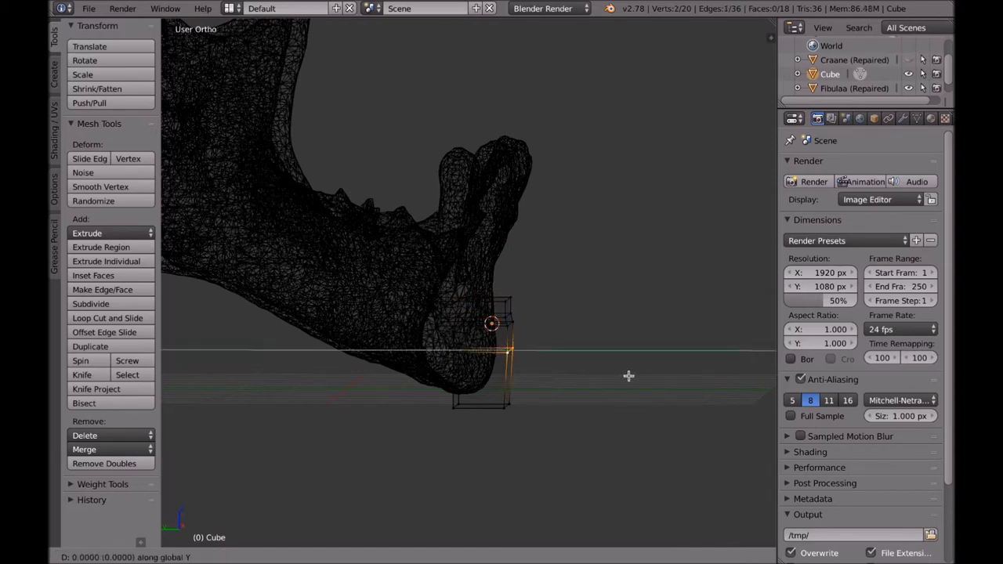
click(633, 377)
middle_drag(582, 397, 582, 407)
key(Tab)
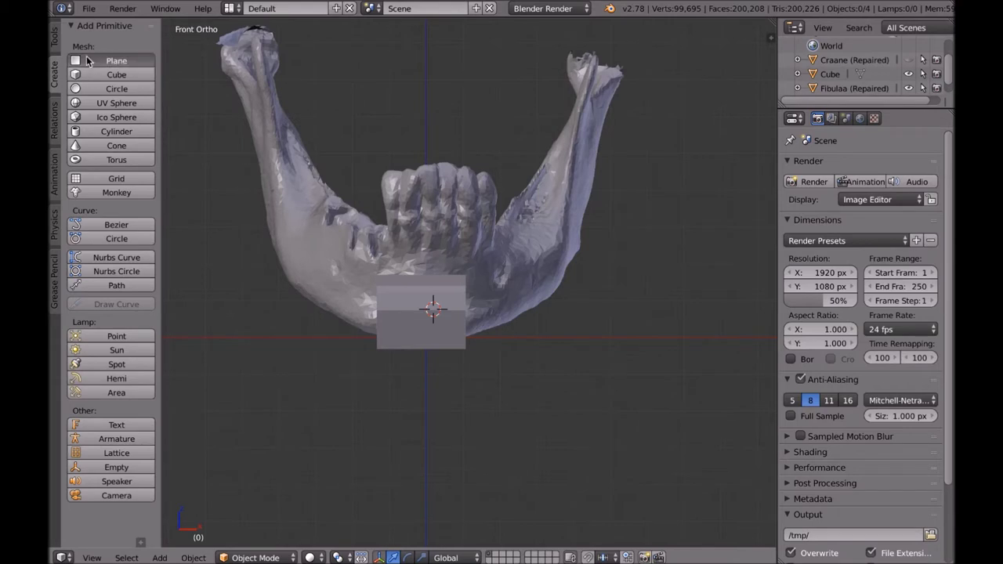
Add a plane at the 3D cursor and rotate it 90° in front view so it stands upright.
click(116, 61)
text(90)
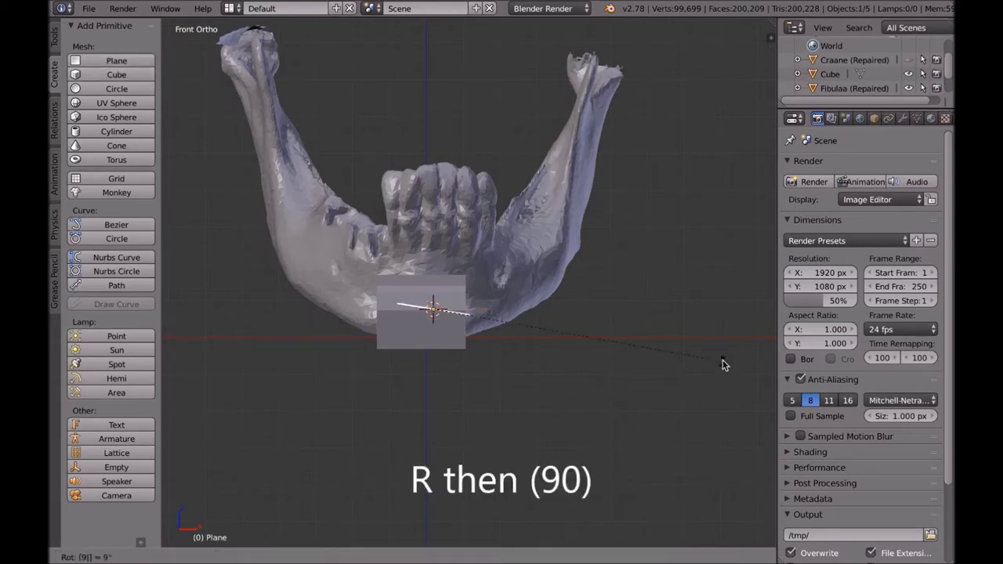
key(Return)
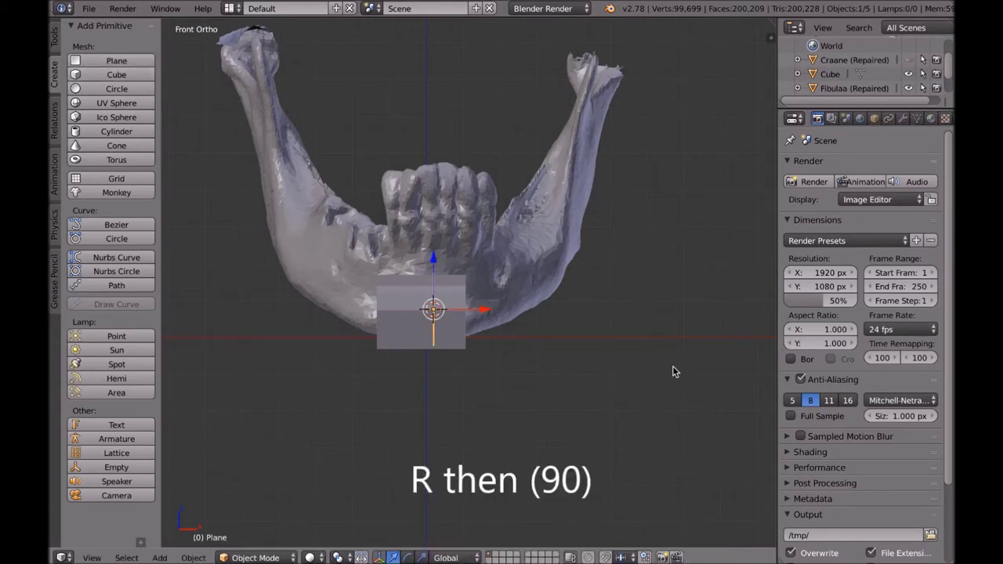
Scale the upright plane uniformly to about 5.96 so it extends above and below the front of the mandible.
key(s)
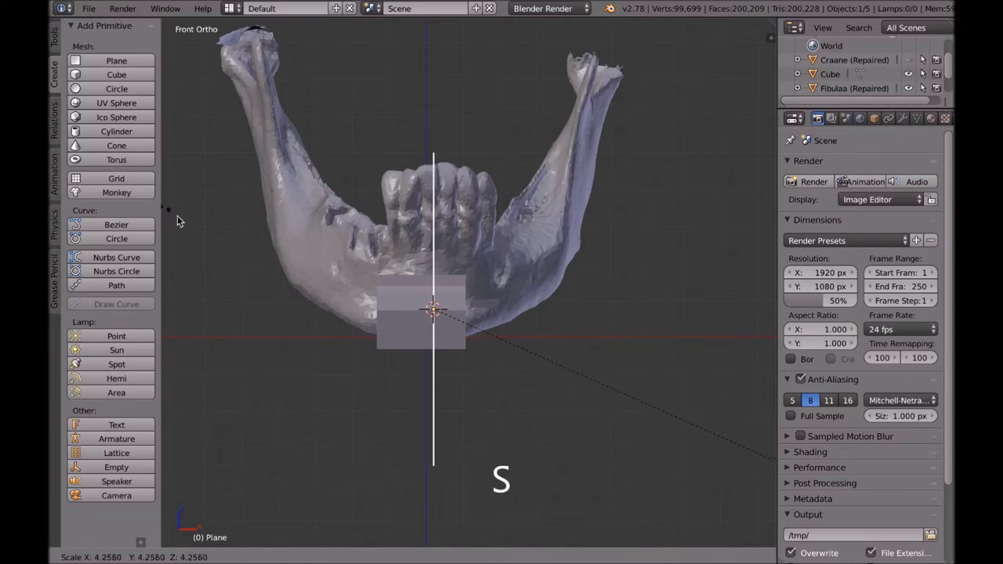
click(517, 443)
middle_drag(525, 414, 533, 297)
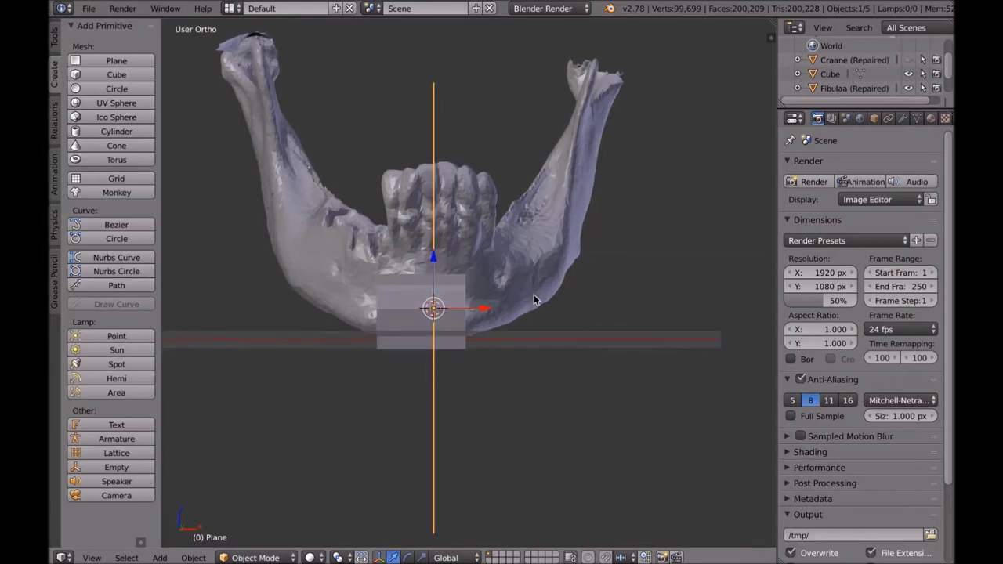
Apply the plane's scale, checking it in the object's transform properties.
click(193, 558)
mouse_move(237, 450)
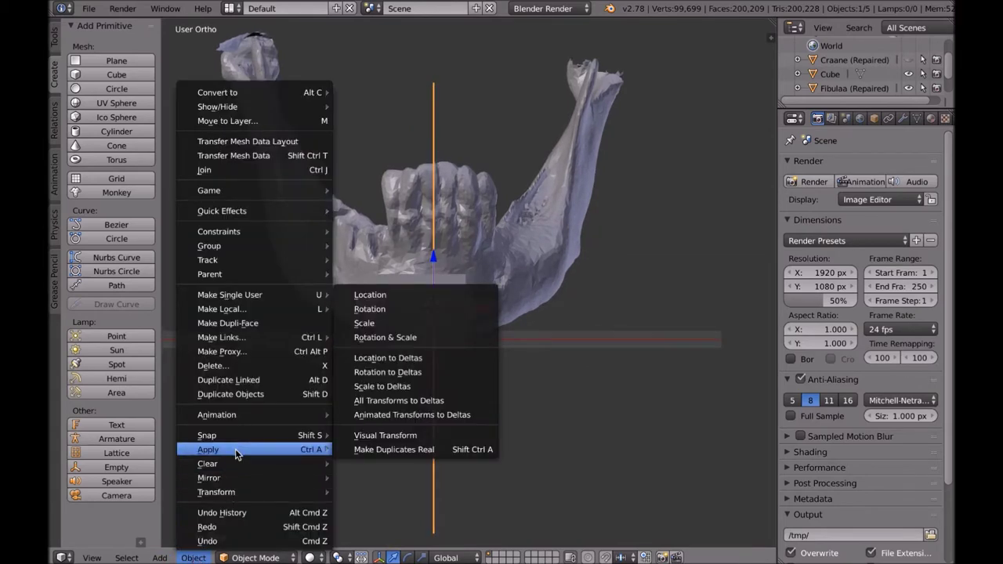
click(391, 323)
key(n)
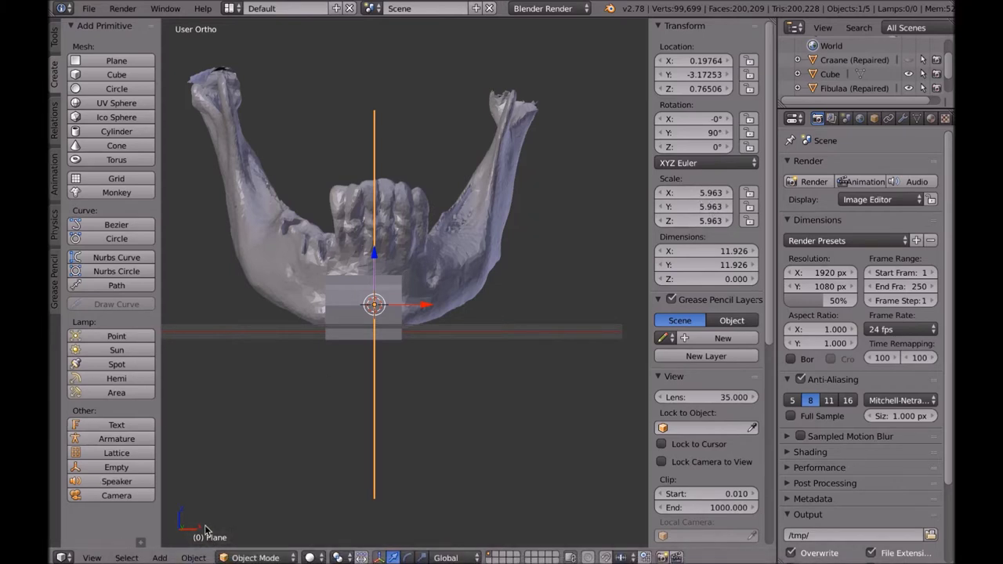
click(194, 557)
mouse_move(239, 449)
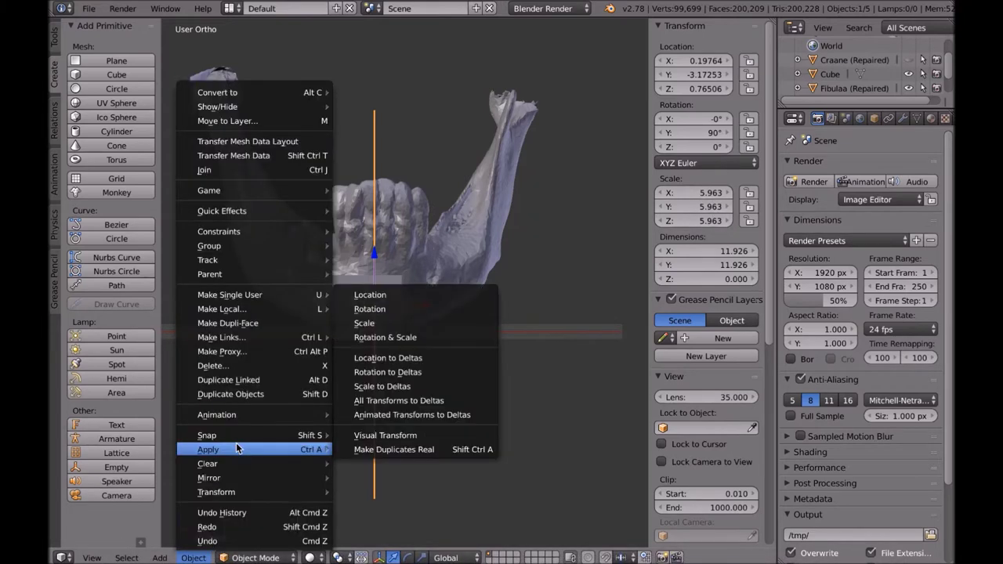
click(390, 326)
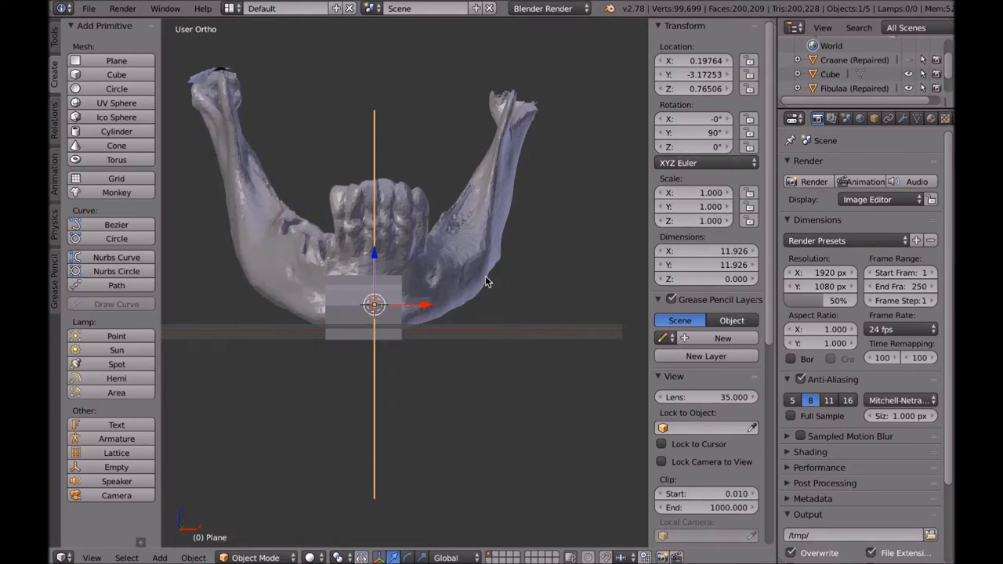
key(n)
Extrude the plane's face along its normal by about -0.097 to form a thin cutting slab, and return to Object Mode.
middle_drag(572, 302, 535, 306)
middle_drag(455, 338, 351, 354)
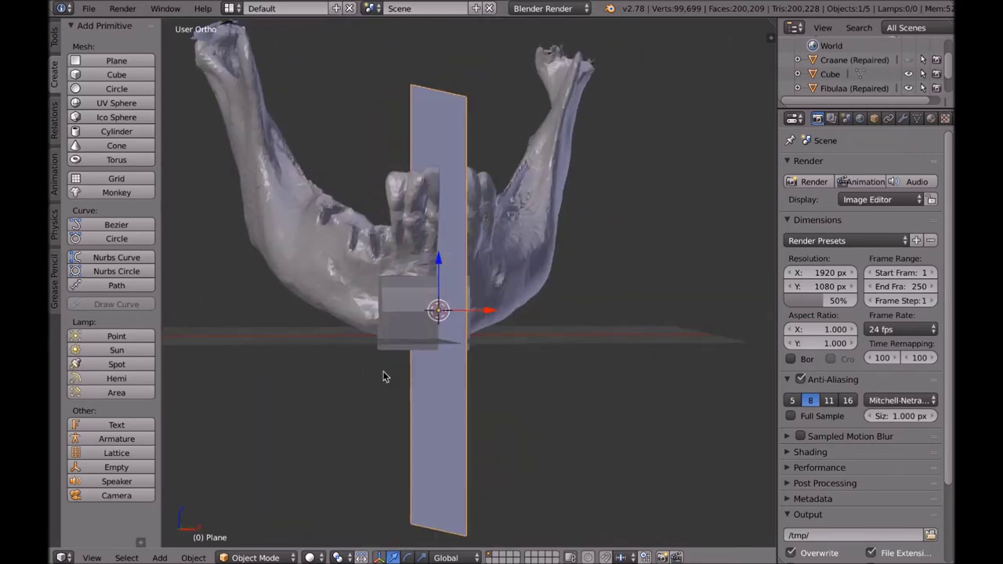
key(Tab)
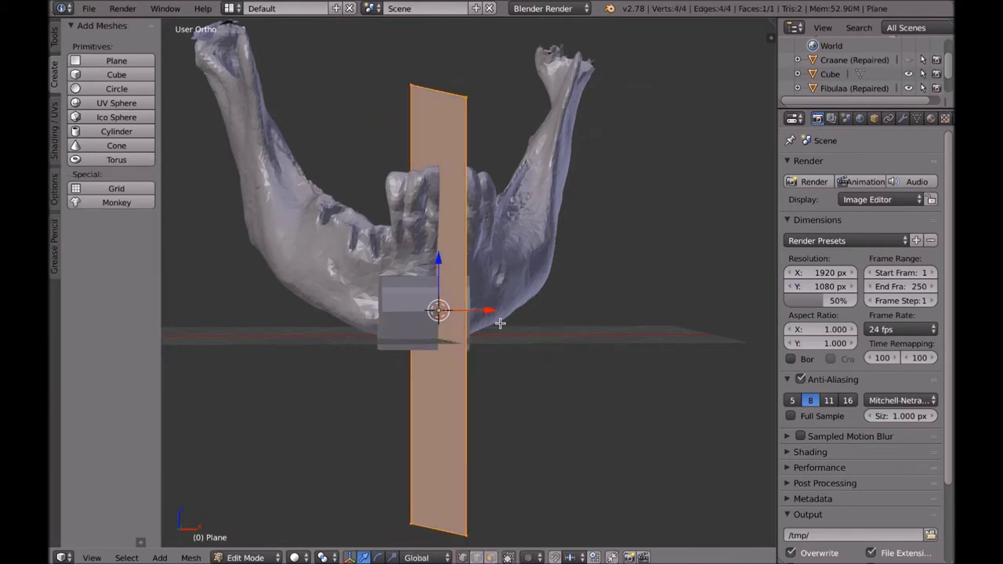
key(e)
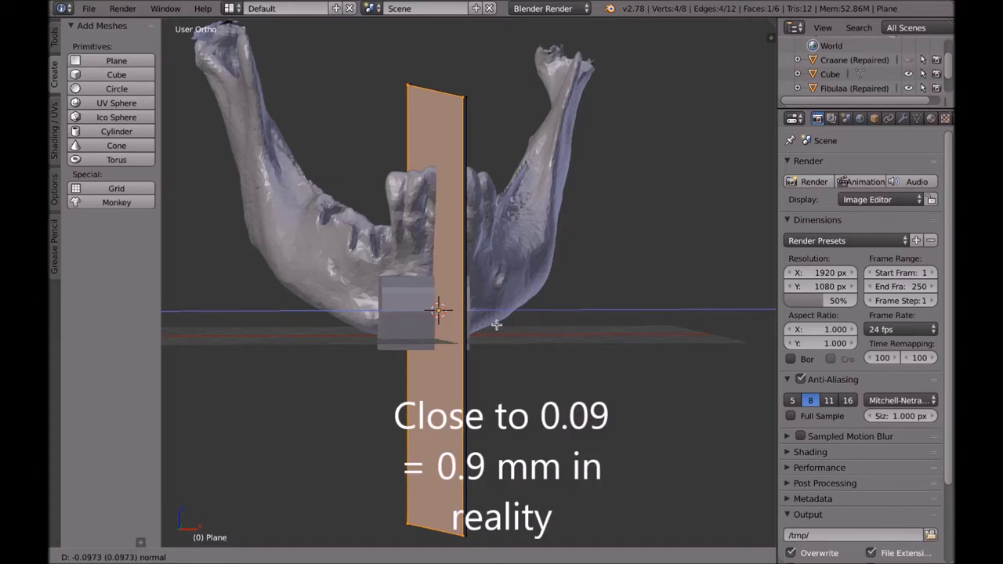
click(496, 323)
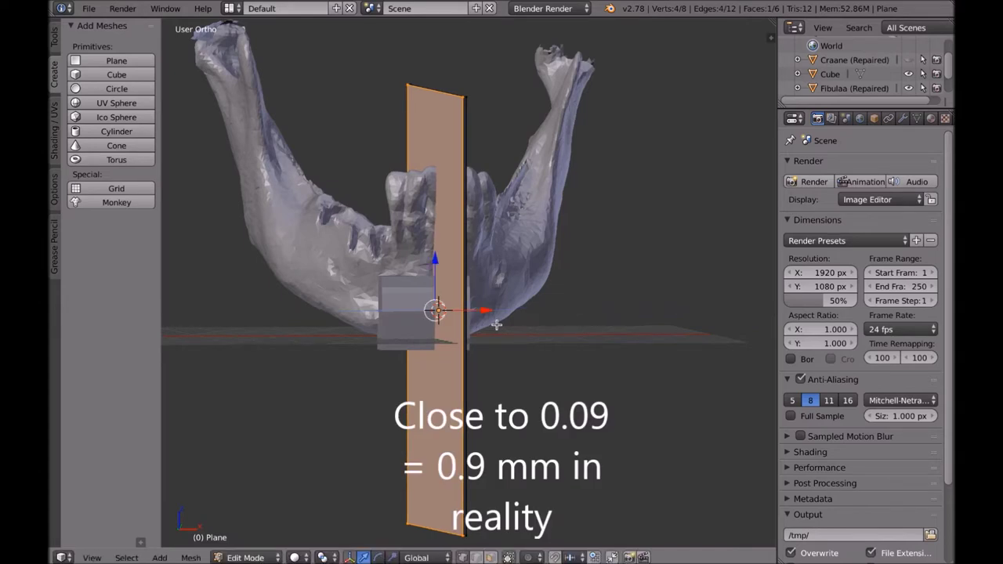
middle_drag(536, 345, 486, 341)
scroll(502, 337, up, 3)
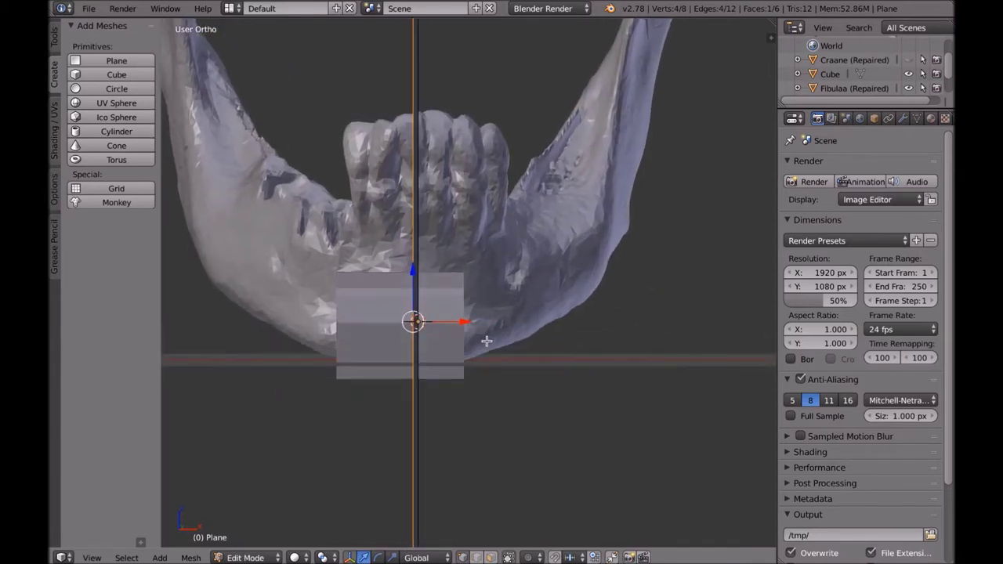
key(Tab)
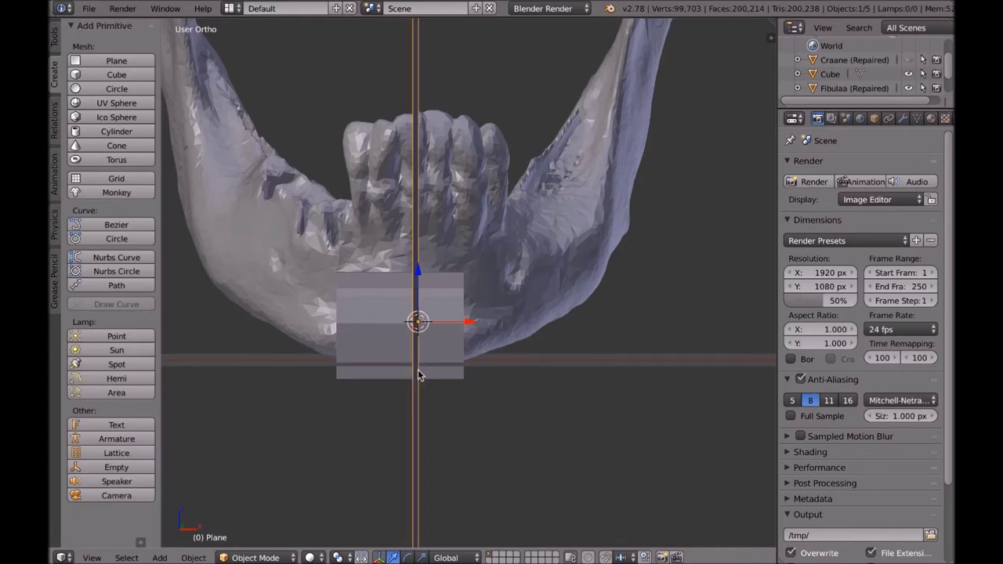
In front view, move the thin slab slightly toward negative X to position it between the front teeth.
middle_drag(418, 373, 438, 355)
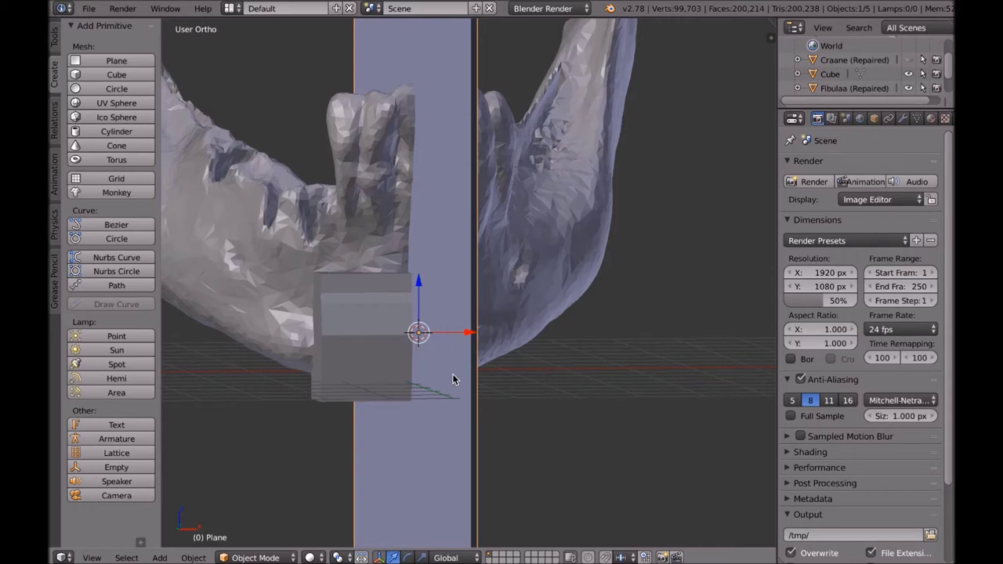
middle_drag(452, 373, 444, 370)
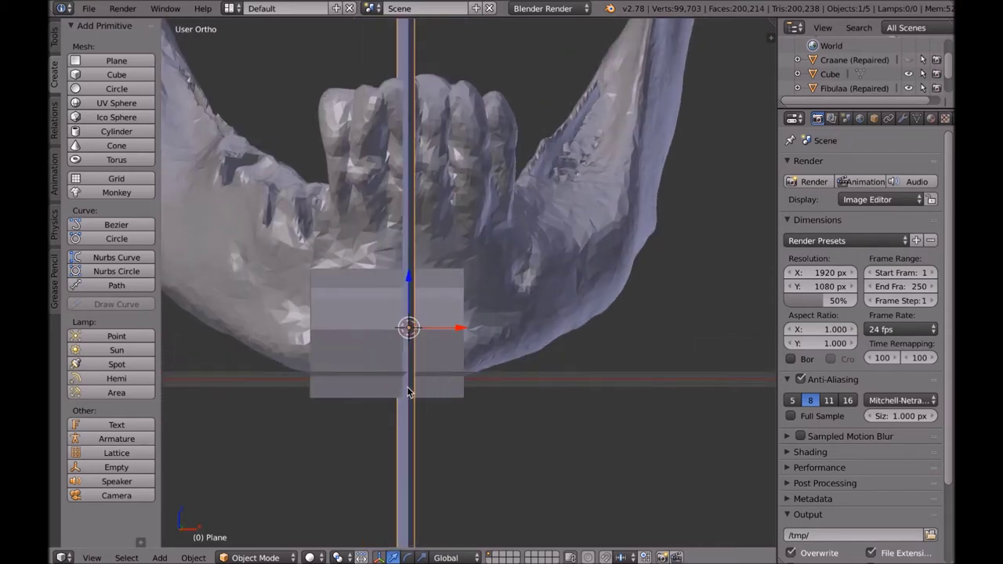
key(KP_1)
key(g)
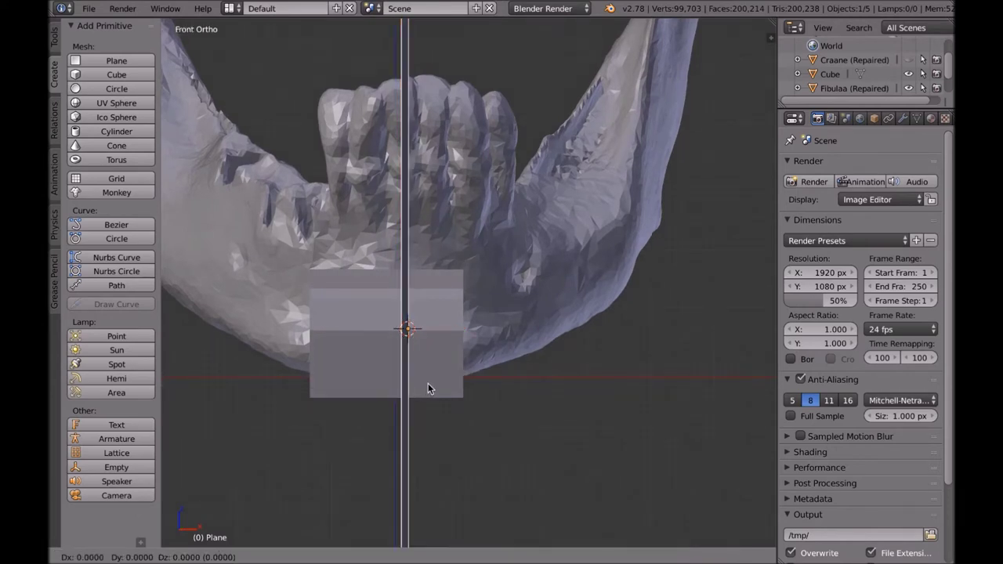
click(423, 384)
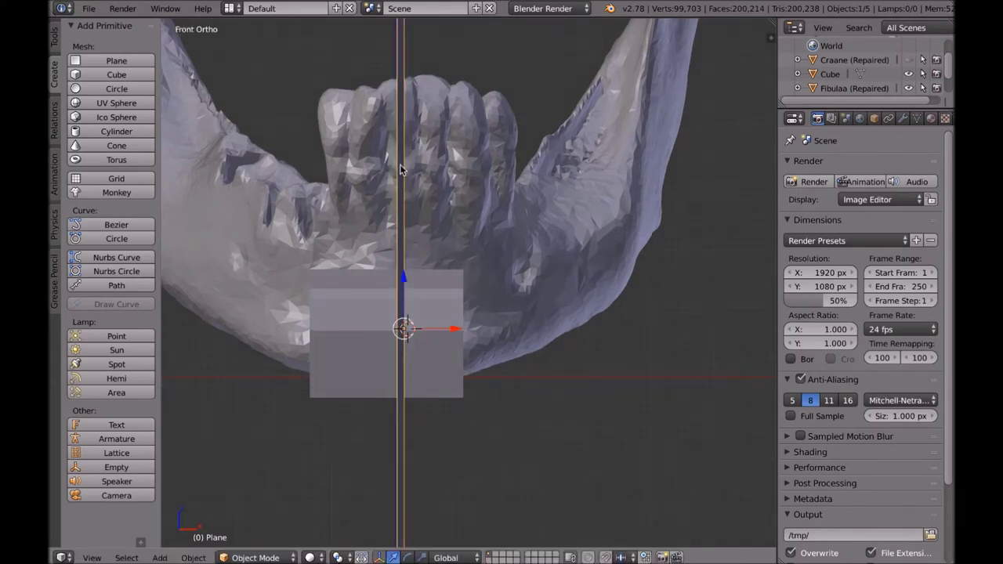
scroll(463, 374, up, 3)
scroll(454, 378, down, 5)
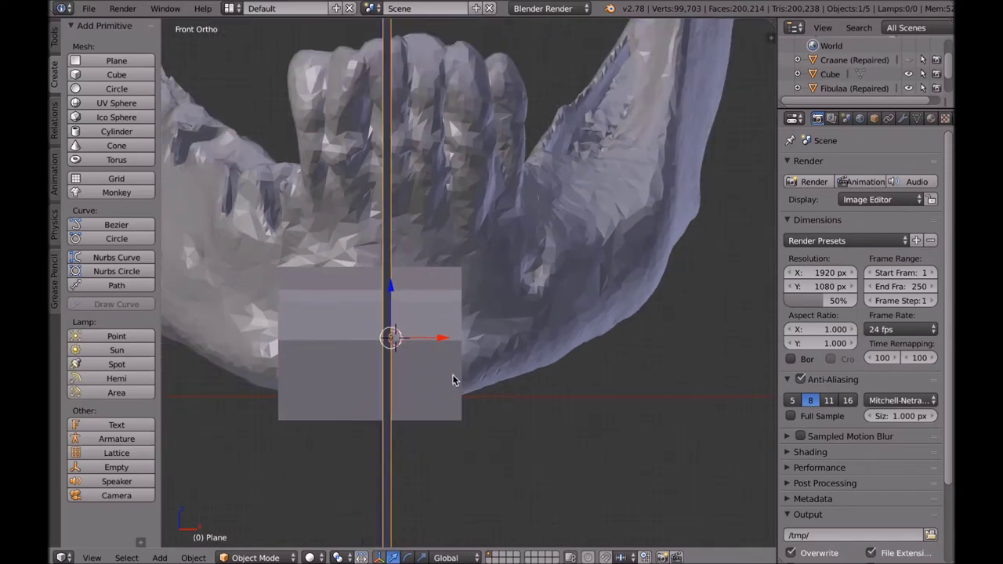
Duplicate the cutting slab, leave the copy at the original's position, and hide the copy.
mouse_move(434, 369)
middle_down()
mouse_move(417, 370)
mouse_move(437, 372)
middle_up()
key(shift+d)
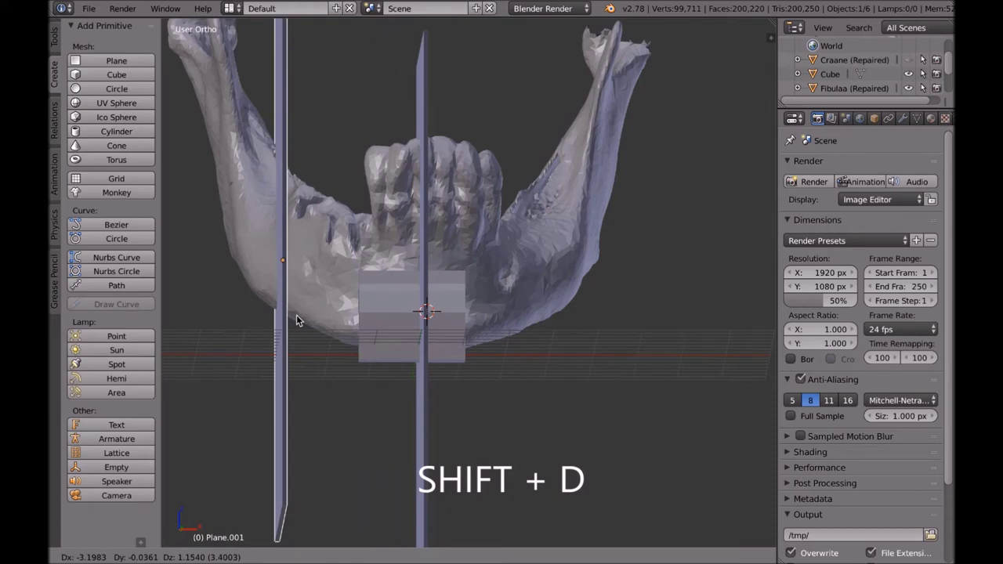
right_click(296, 315)
key(h)
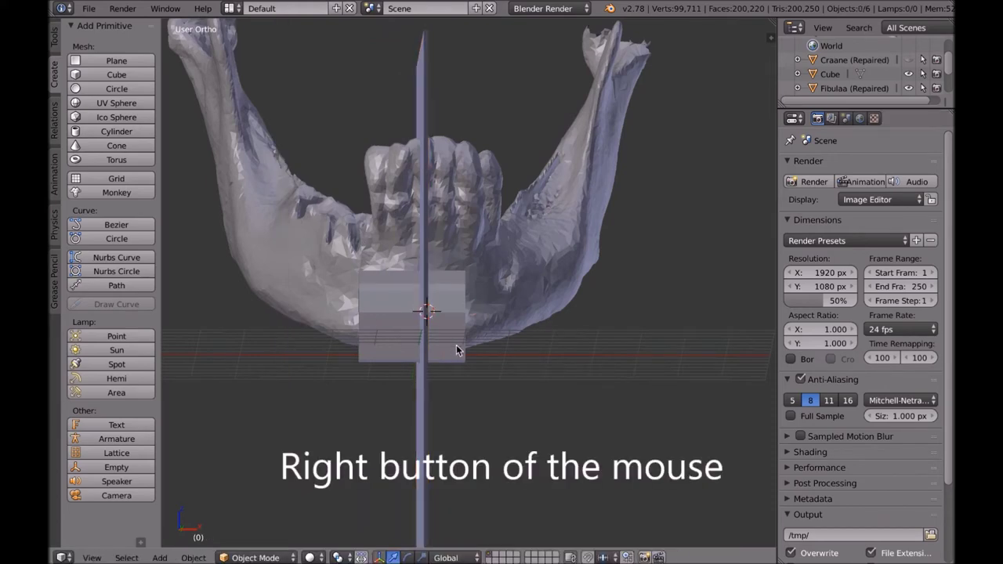
In Edit Mode, move the slab's bottom face up along Z by about 5.39, ending it just above the block's lower edge.
middle_drag(456, 345, 437, 353)
right_click(413, 413)
scroll(434, 428, down, 3)
middle_drag(437, 435, 478, 423)
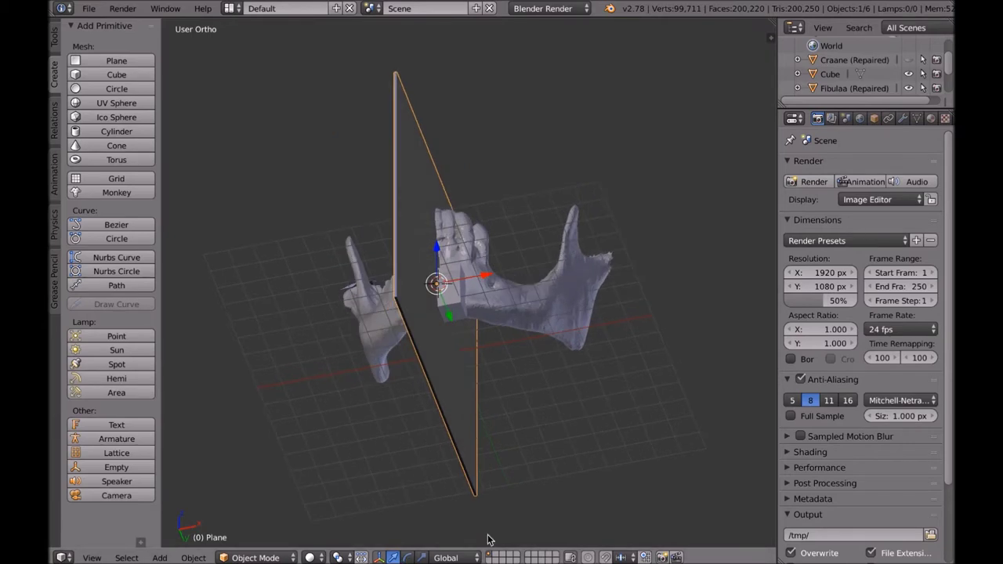
key(Tab)
click(477, 557)
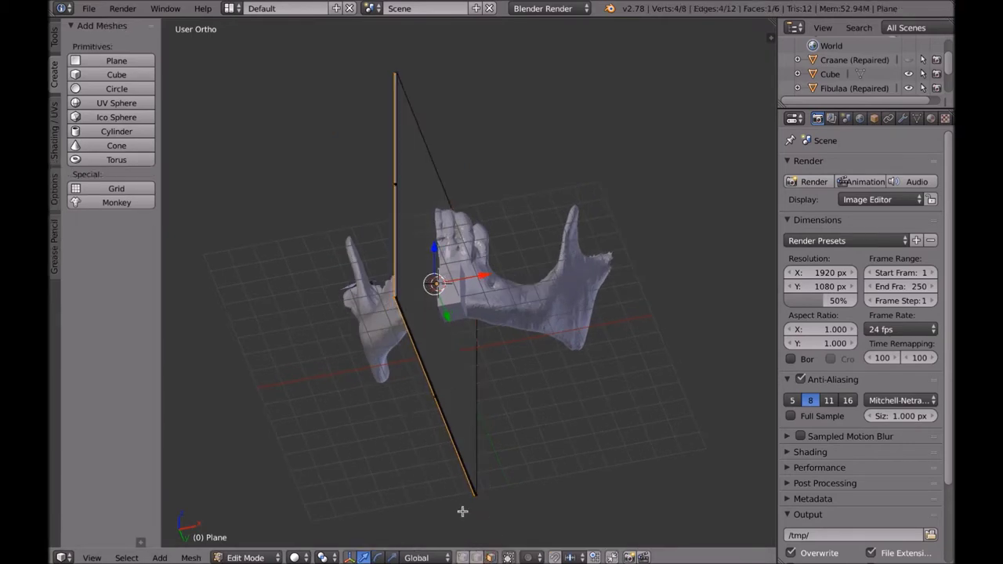
right_click(438, 407)
middle_drag(611, 437, 545, 474)
key(g)
key(z)
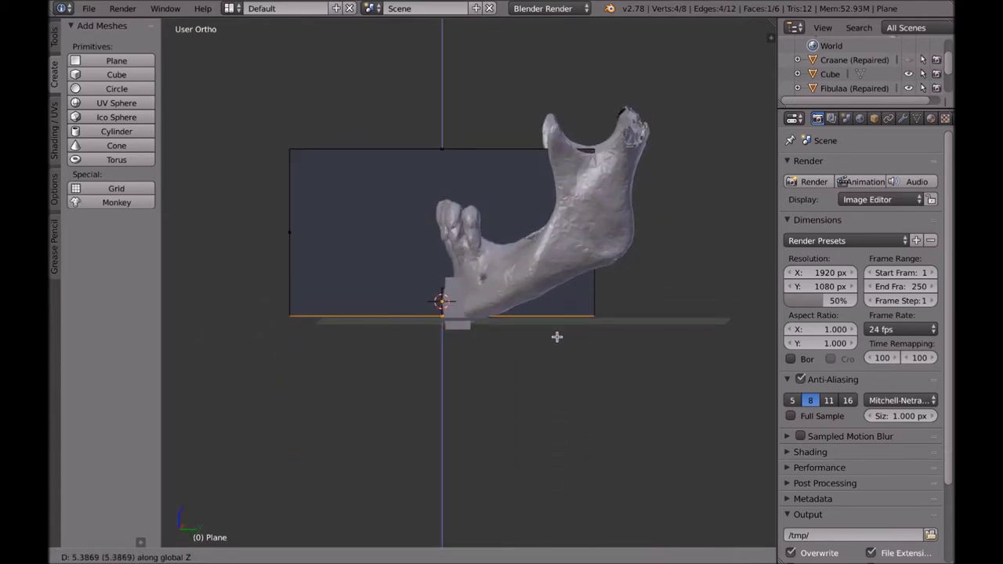
click(557, 337)
middle_drag(557, 337, 491, 342)
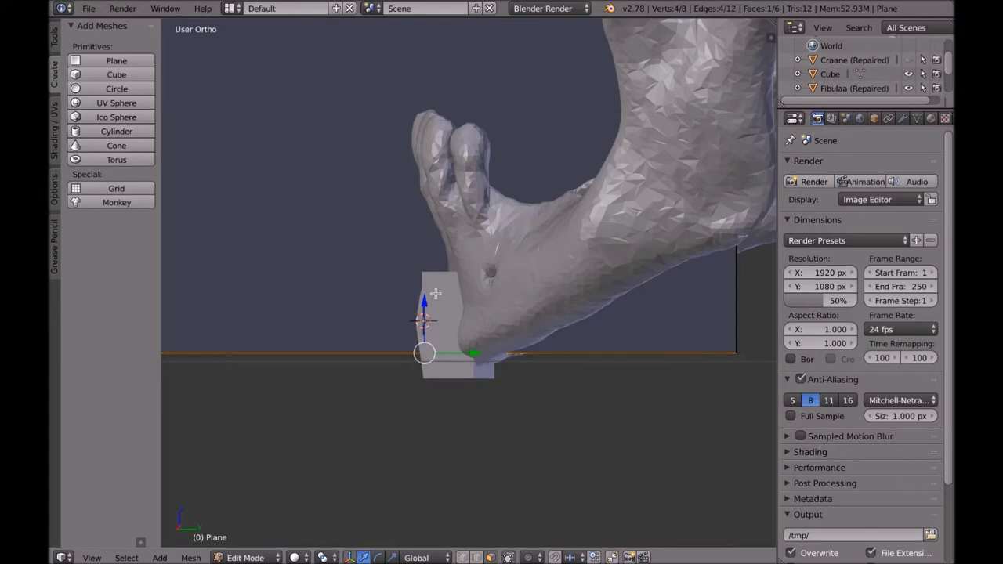
middle_drag(453, 316, 532, 319)
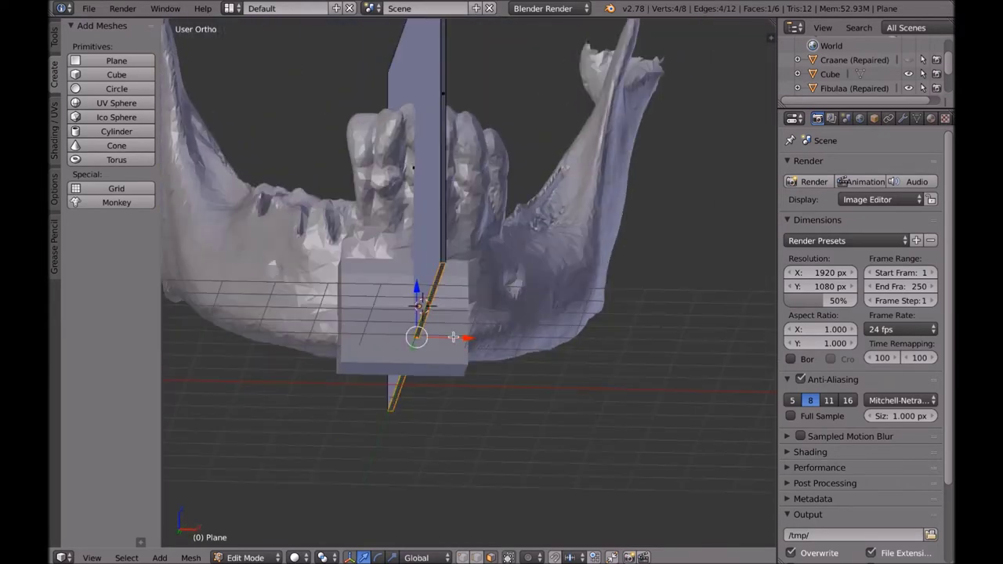
middle_drag(434, 354, 443, 385)
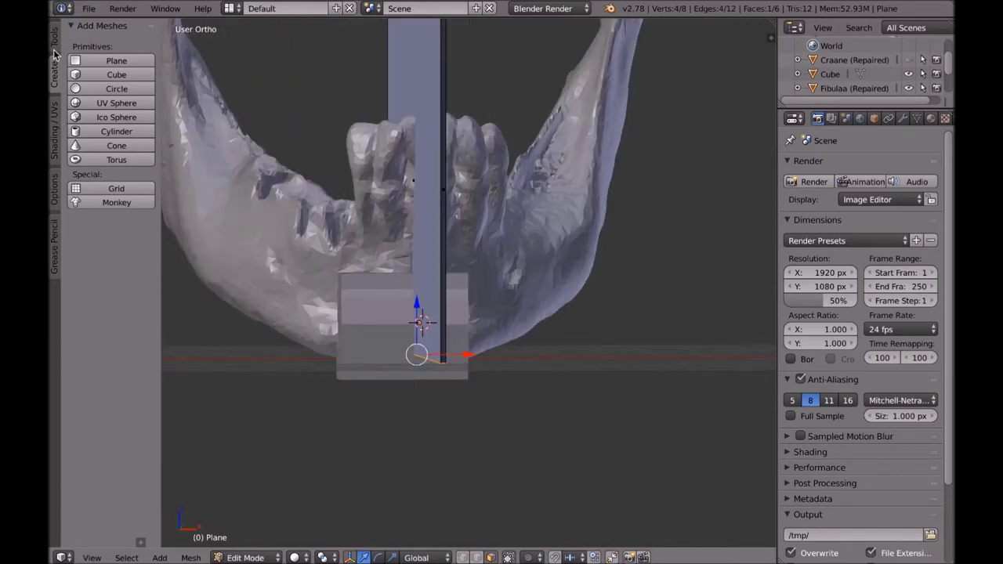
Import the STL file "Guide de vissage 2mm - 3 mm.stl" from the Librairie folder.
click(88, 8)
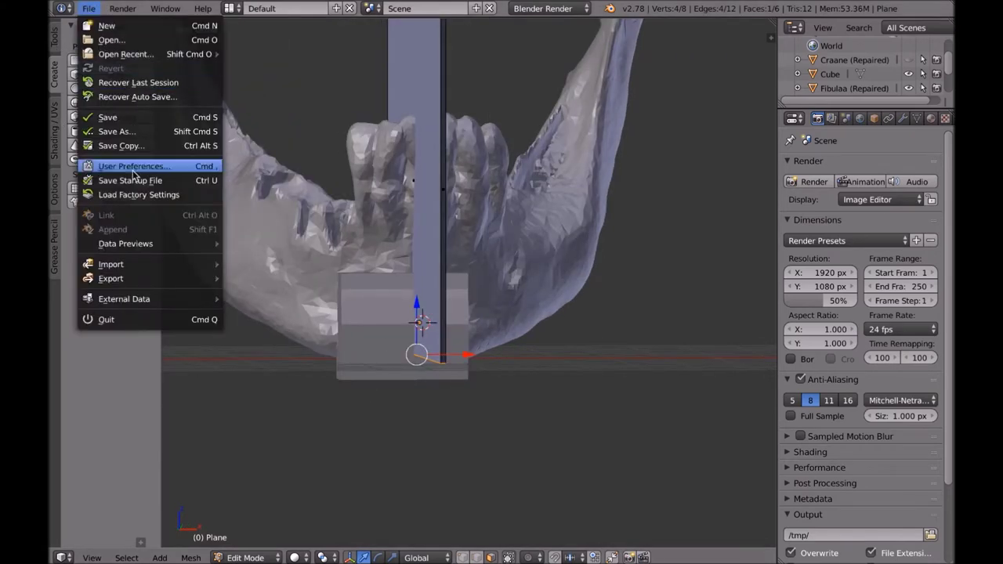
mouse_move(144, 266)
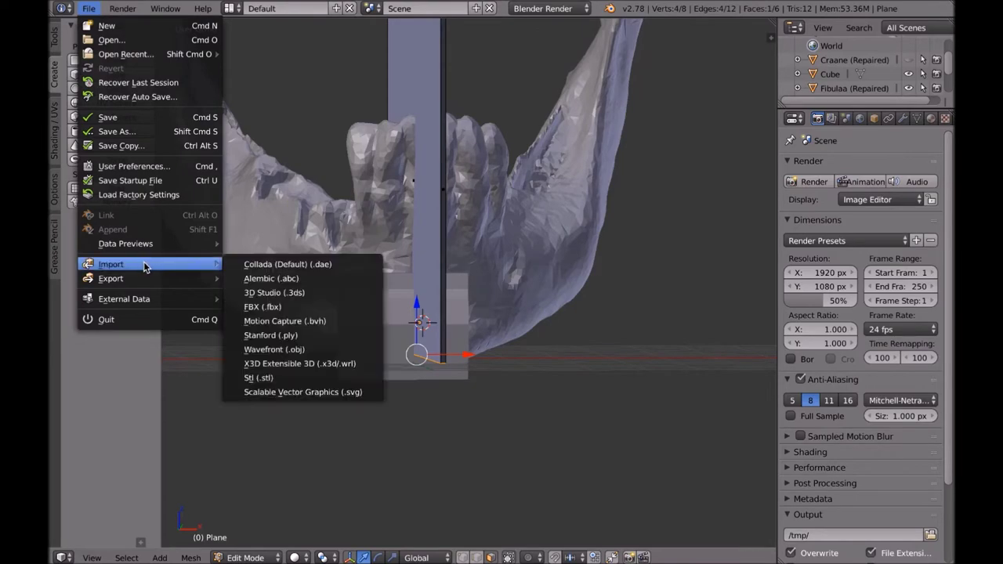
click(258, 378)
click(275, 224)
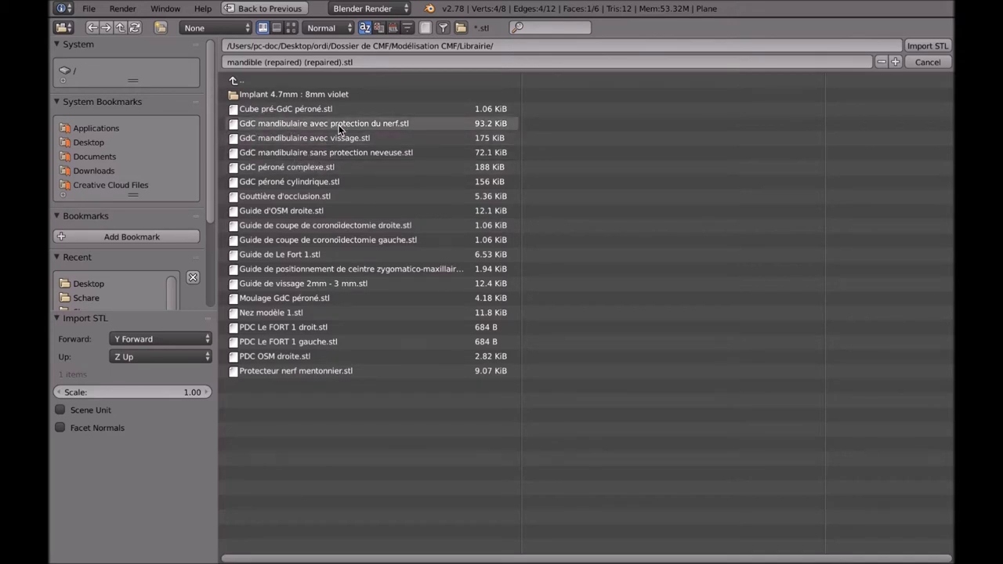
click(341, 284)
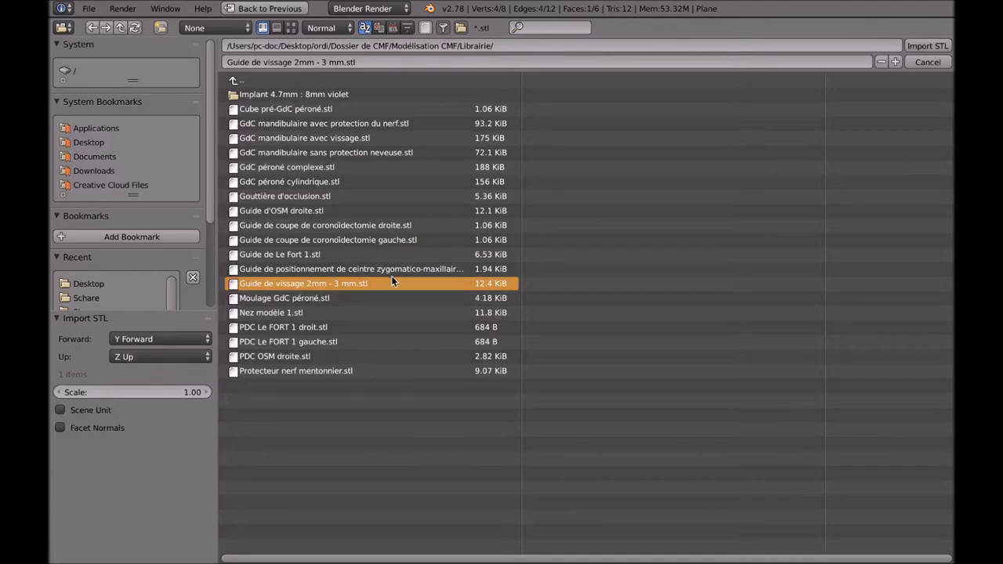
double_click(392, 281)
Move the imported screw guide from the side of the mandible to the front of the chin block.
middle_drag(570, 307, 582, 278)
scroll(538, 295, down, 5)
scroll(537, 295, down, 3)
scroll(533, 288, up, 5)
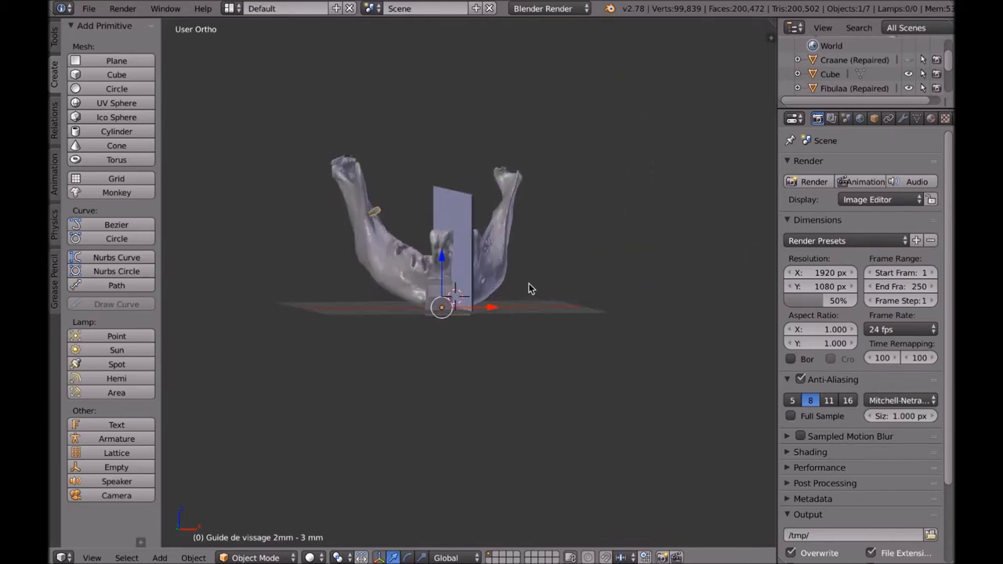
key(g)
click(580, 470)
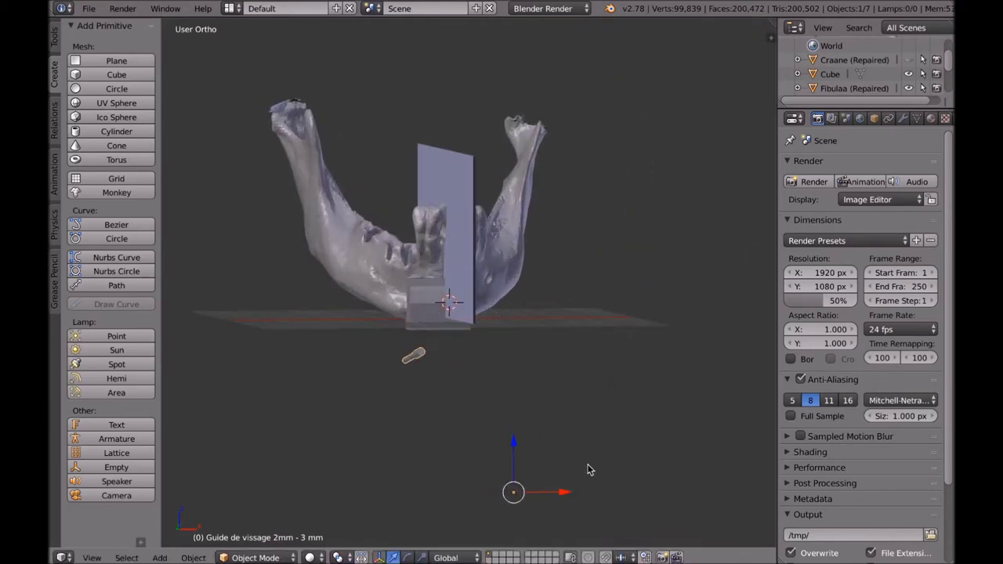
middle_drag(589, 468, 642, 411)
scroll(642, 411, up, 5)
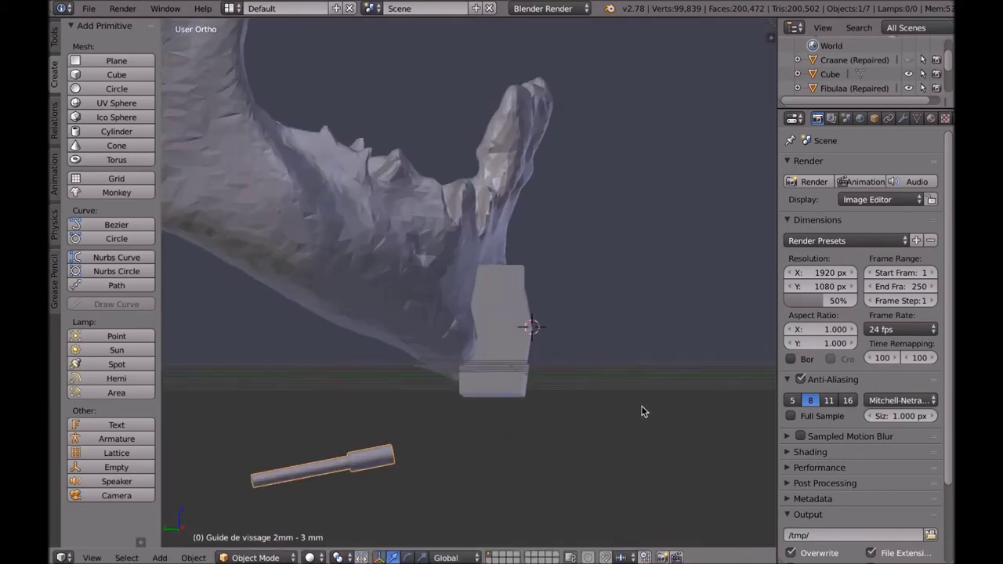
key(g)
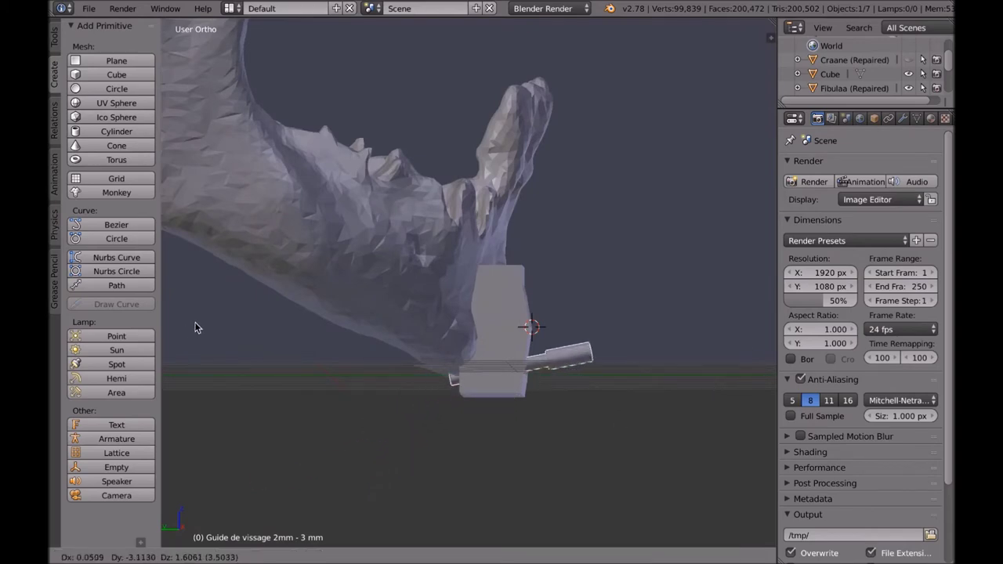
click(203, 312)
Set the screw guide's origin to its geometry.
middle_drag(486, 396, 453, 399)
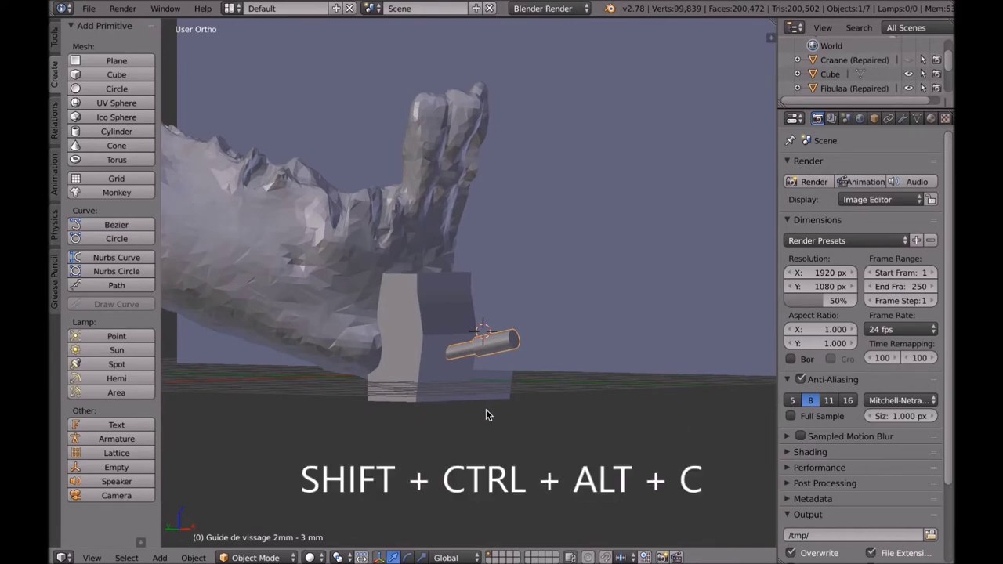
key(shift+ctrl+alt+c)
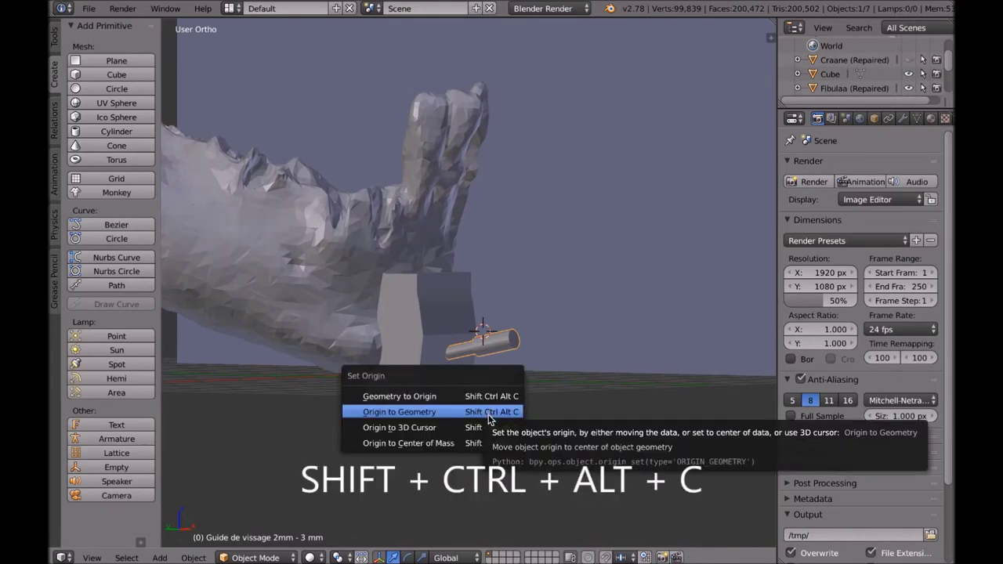
click(488, 413)
Tilt and reposition the screw guide in side view, adjusting its height along Z so it enters the lower part of the block.
middle_drag(551, 380, 620, 352)
mouse_move(670, 328)
middle_down()
mouse_move(682, 316)
mouse_move(679, 342)
mouse_move(661, 315)
mouse_move(668, 335)
middle_up()
key(r)
click(687, 339)
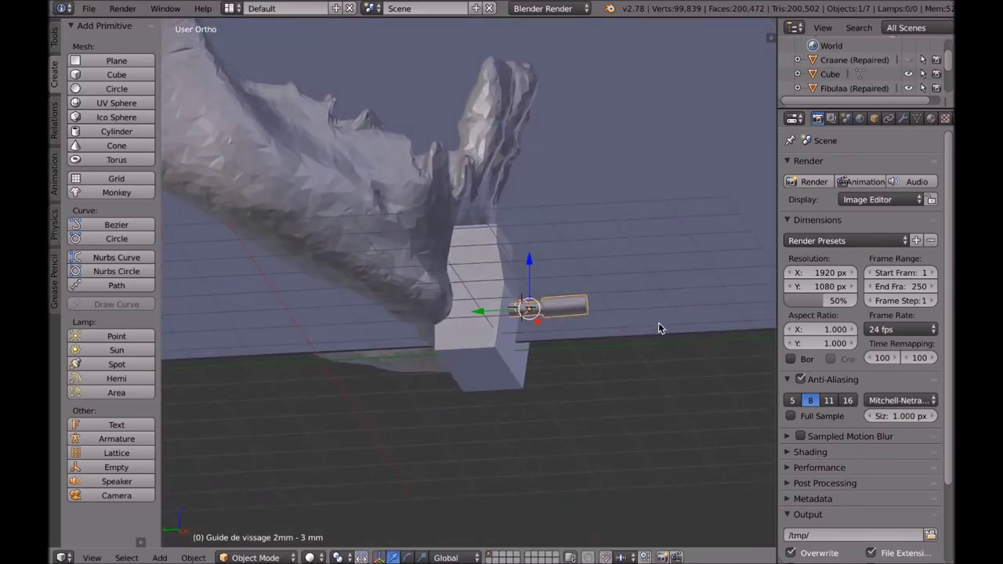
key(g)
click(619, 337)
key(r)
click(655, 335)
key(g)
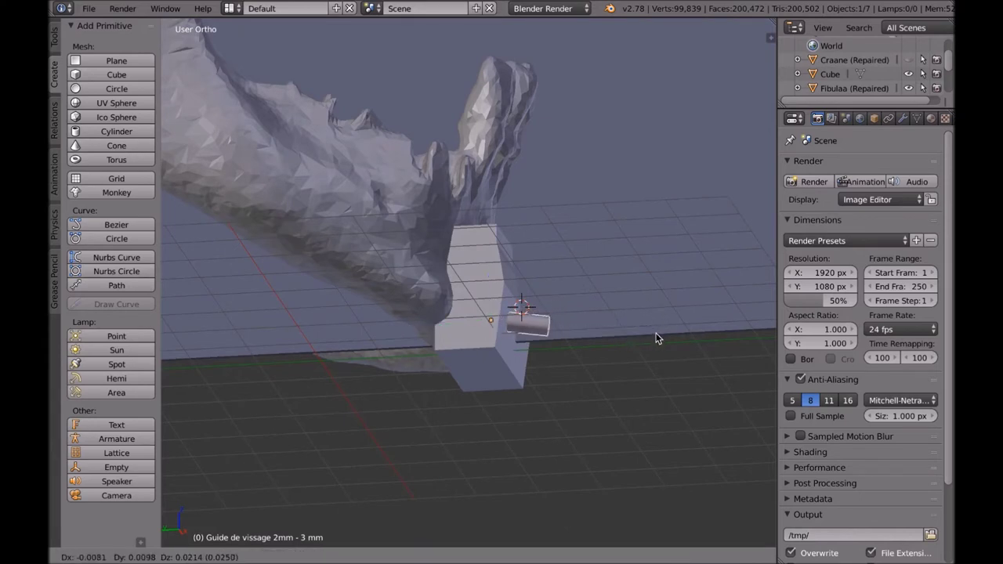
key(z)
click(653, 328)
From above, rotate the screw guide a few degrees to align it with the front of the block.
key(z)
mouse_move(652, 328)
middle_down()
mouse_move(528, 347)
mouse_move(544, 345)
mouse_move(533, 416)
mouse_move(546, 361)
middle_up()
key(z)
key(r)
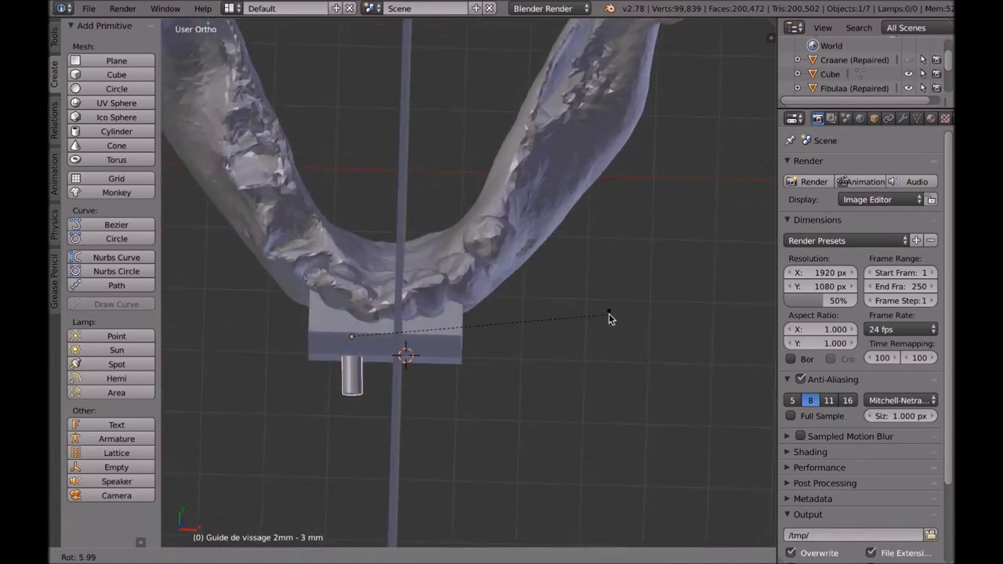
click(606, 322)
Duplicate the screw guide above the first one, then rotate and move the copy so it enters the upper part of the block.
middle_drag(684, 280, 689, 257)
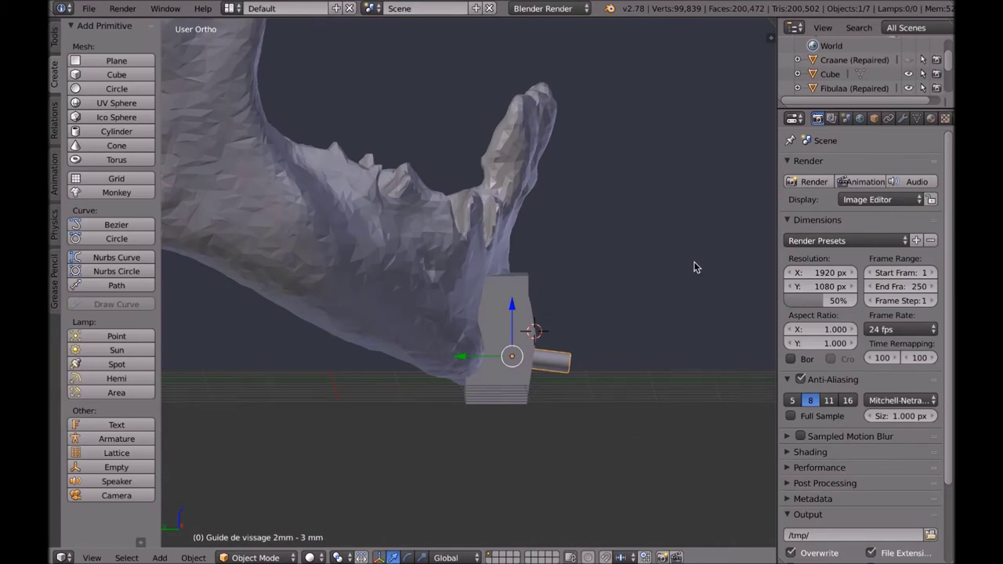
key(shift+d)
click(707, 226)
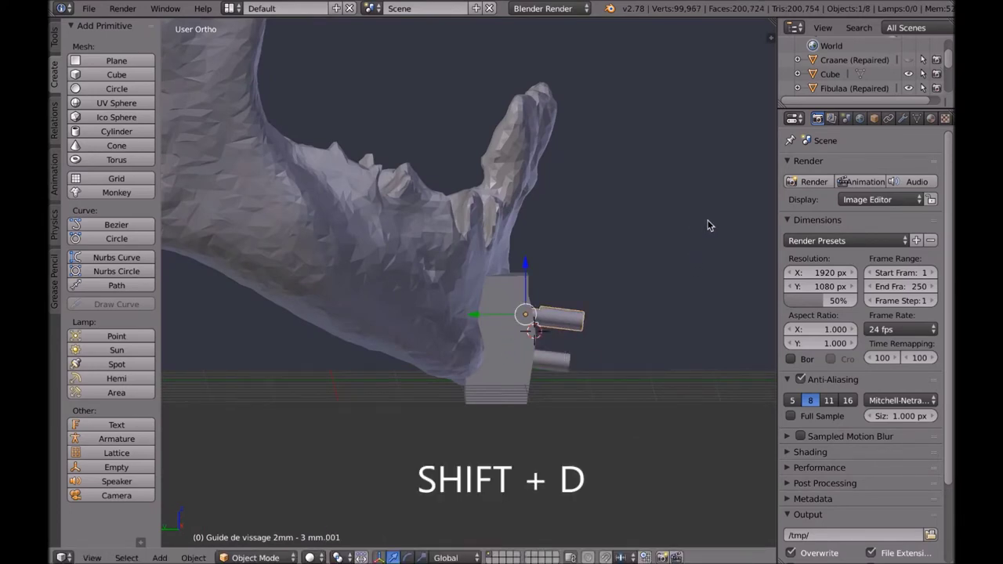
key(r)
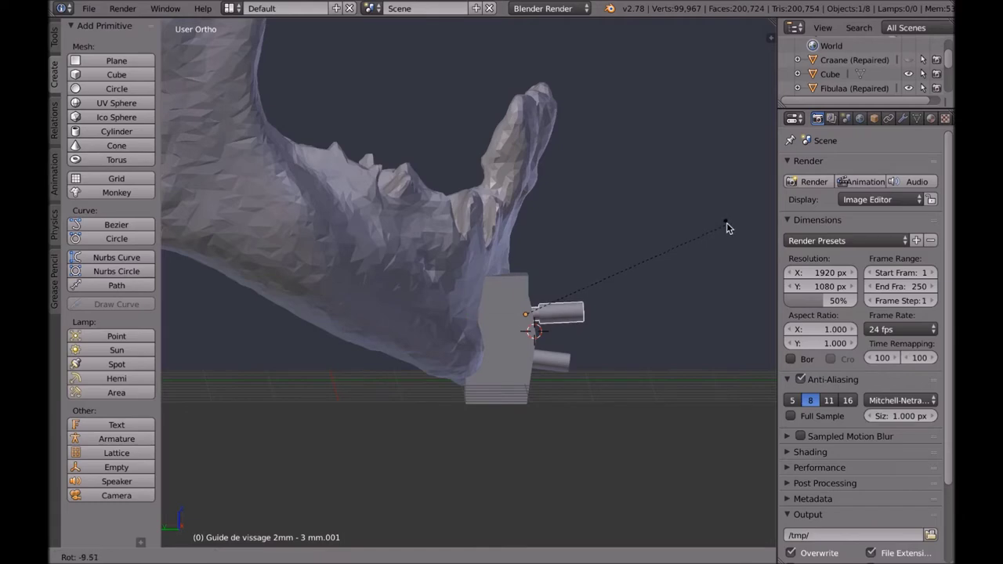
click(726, 222)
key(g)
click(696, 226)
mouse_move(694, 228)
middle_down()
mouse_move(710, 242)
mouse_move(631, 234)
mouse_move(661, 231)
mouse_move(588, 237)
mouse_move(539, 265)
mouse_move(561, 266)
mouse_move(559, 275)
mouse_move(451, 241)
mouse_move(385, 247)
mouse_move(468, 255)
mouse_move(456, 248)
mouse_move(422, 291)
mouse_move(426, 311)
middle_up()
key(z)
key(z)
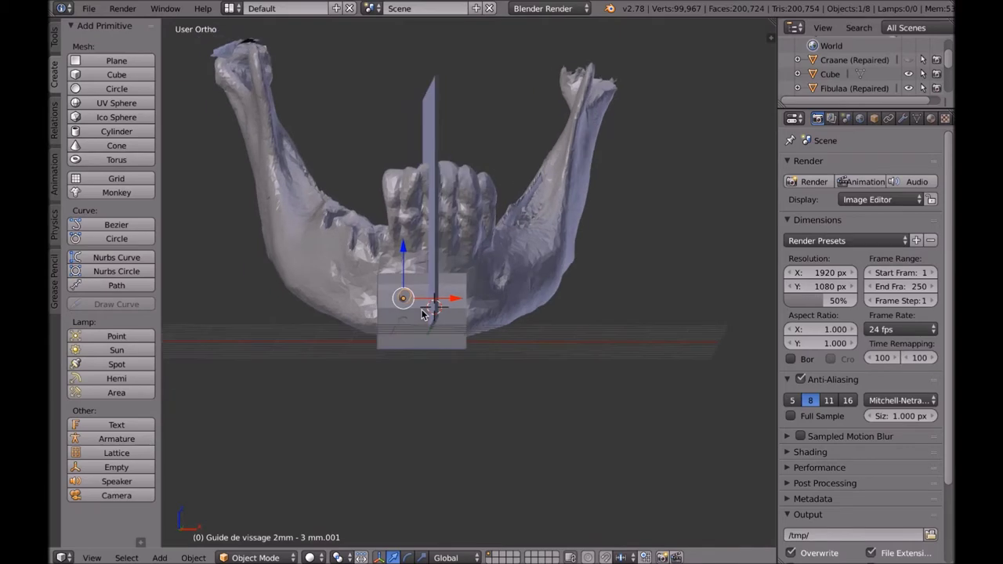
Add a Boolean modifier set to Difference on the chin block and copy the modifier several times.
scroll(423, 315, up, 3)
middle_drag(413, 310, 460, 319)
right_click(434, 324)
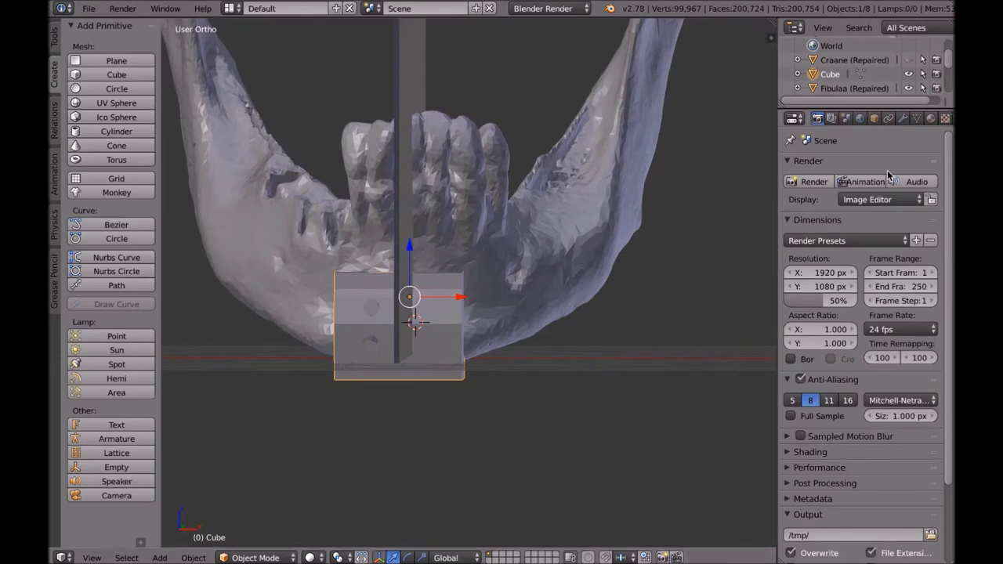
click(902, 119)
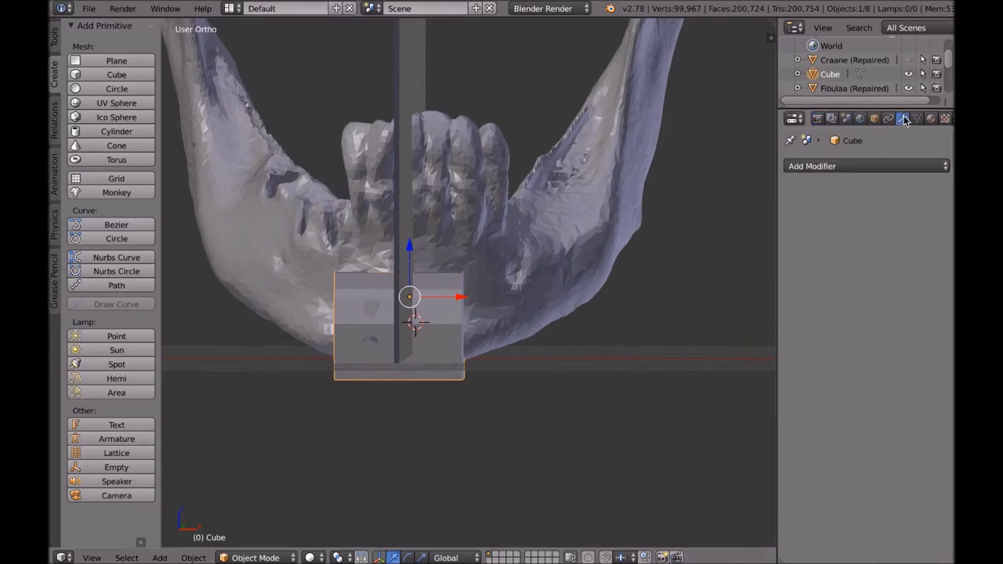
click(867, 168)
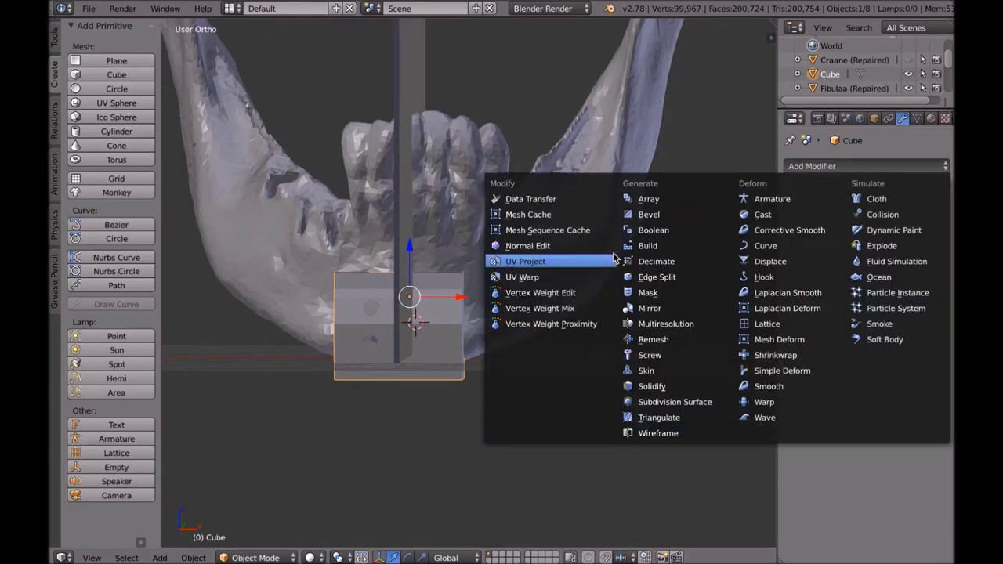
click(652, 231)
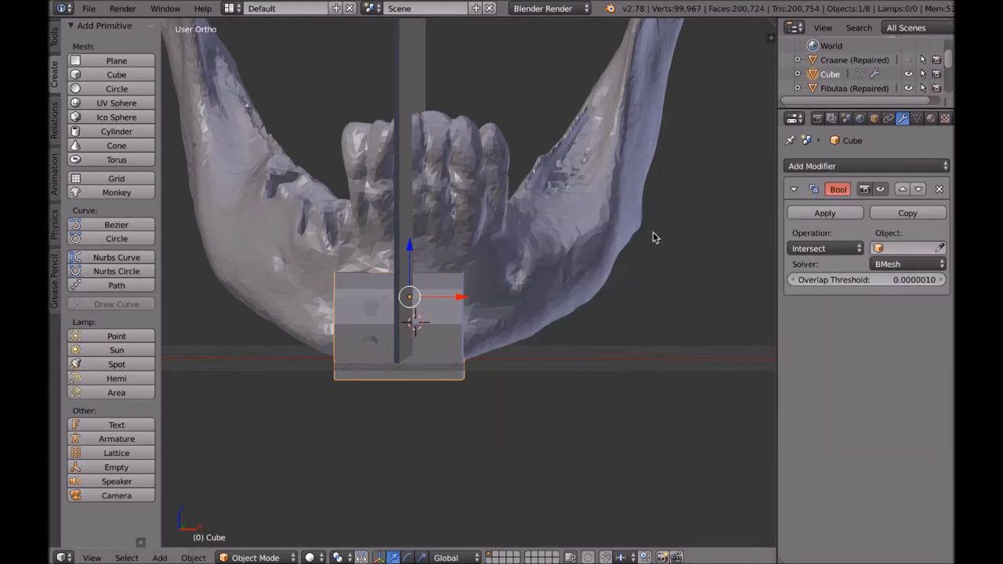
click(818, 248)
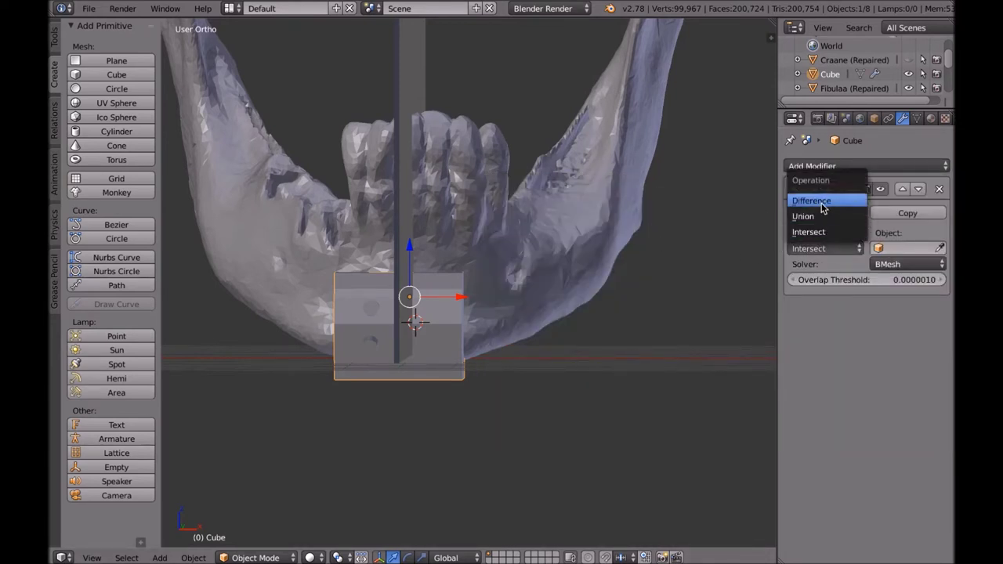
click(821, 208)
click(889, 211)
click(888, 210)
click(887, 211)
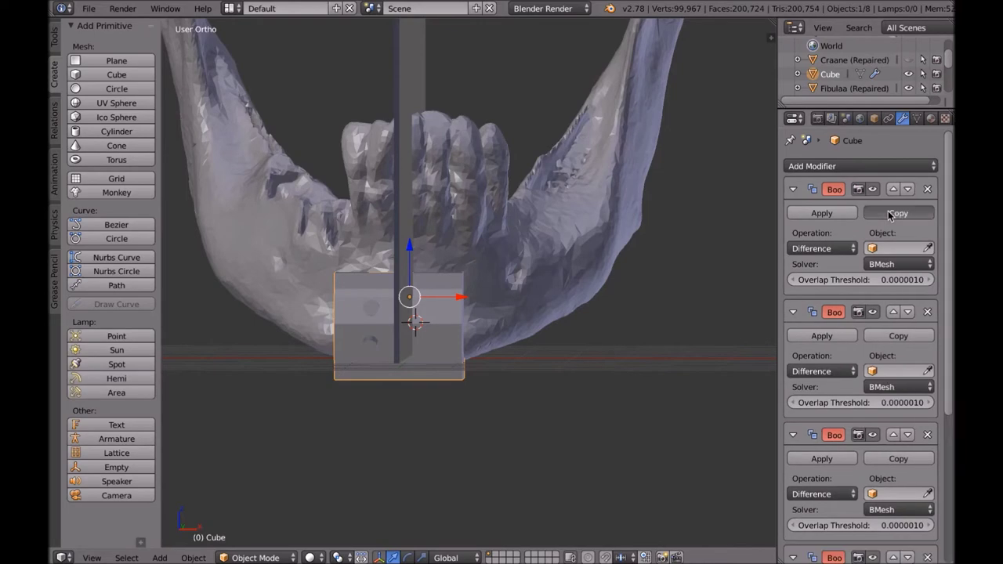
Set the mandible as the object of the block's first Boolean modifier and inspect the cut in wireframe.
scroll(823, 227, down, 3)
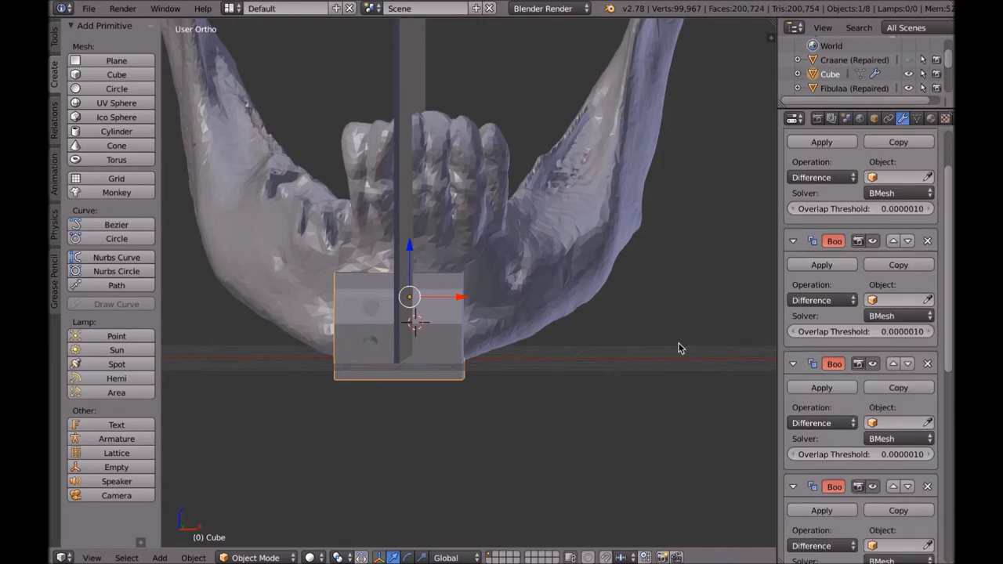
middle_drag(629, 256, 638, 257)
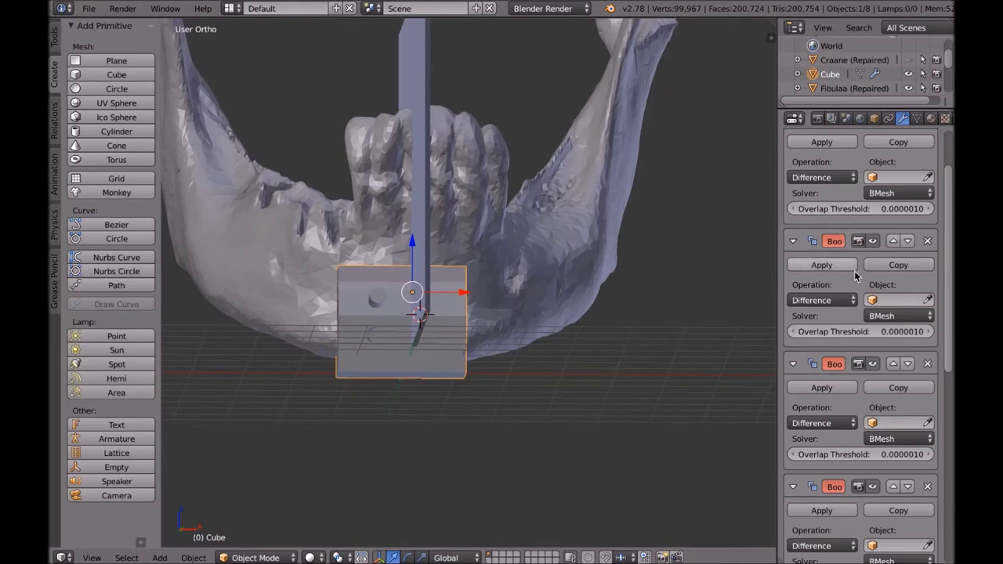
scroll(857, 235, up, 3)
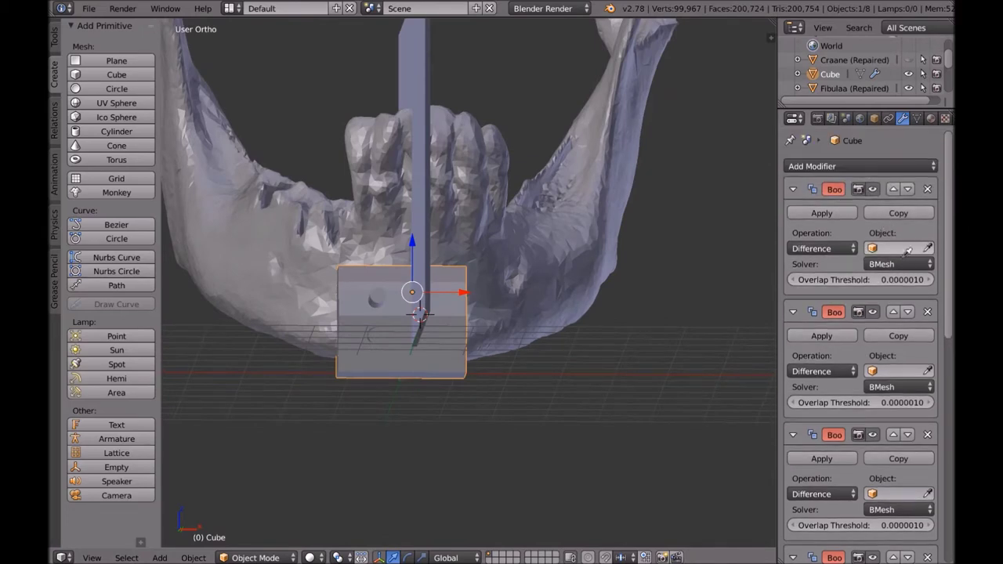
click(591, 244)
middle_drag(639, 311, 764, 345)
key(z)
key(z)
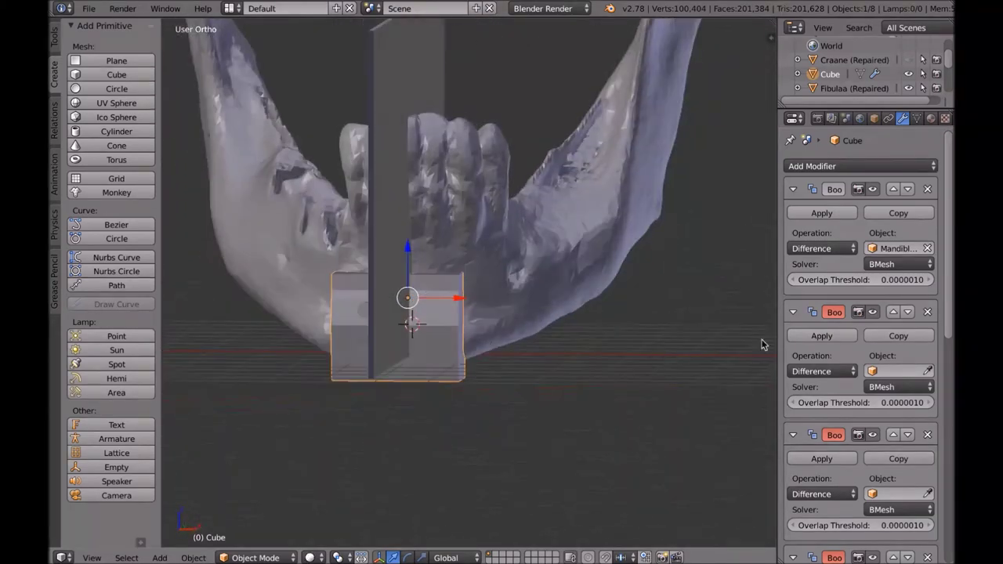
Set the two screw guides as objects of the block's second and third Boolean modifiers and check the cuts in wireframe.
click(928, 371)
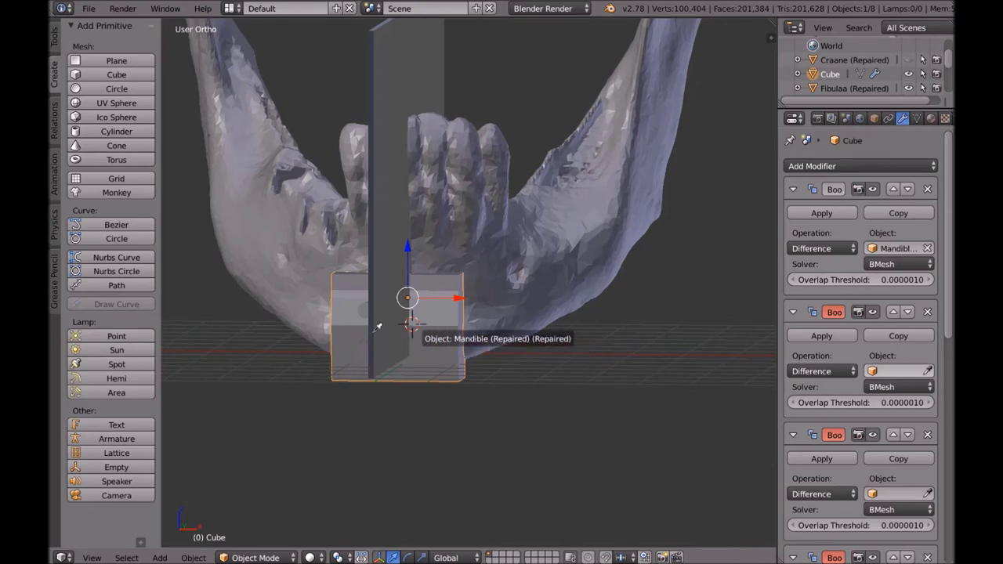
click(390, 336)
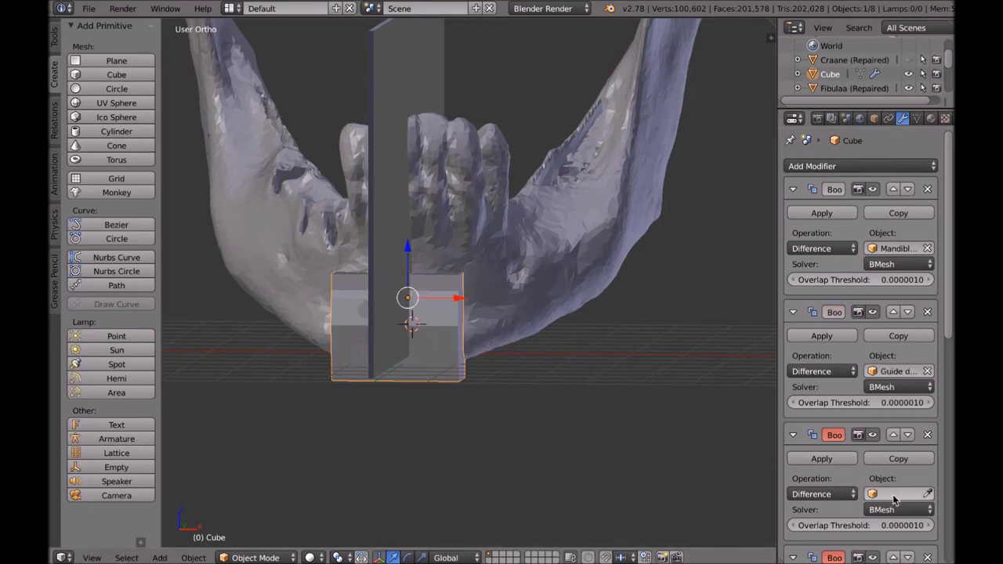
click(370, 344)
mouse_move(371, 376)
middle_down()
mouse_move(411, 407)
mouse_move(529, 428)
middle_up()
key(z)
mouse_move(508, 392)
middle_down()
mouse_move(538, 416)
mouse_move(621, 427)
mouse_move(553, 426)
middle_up()
key(z)
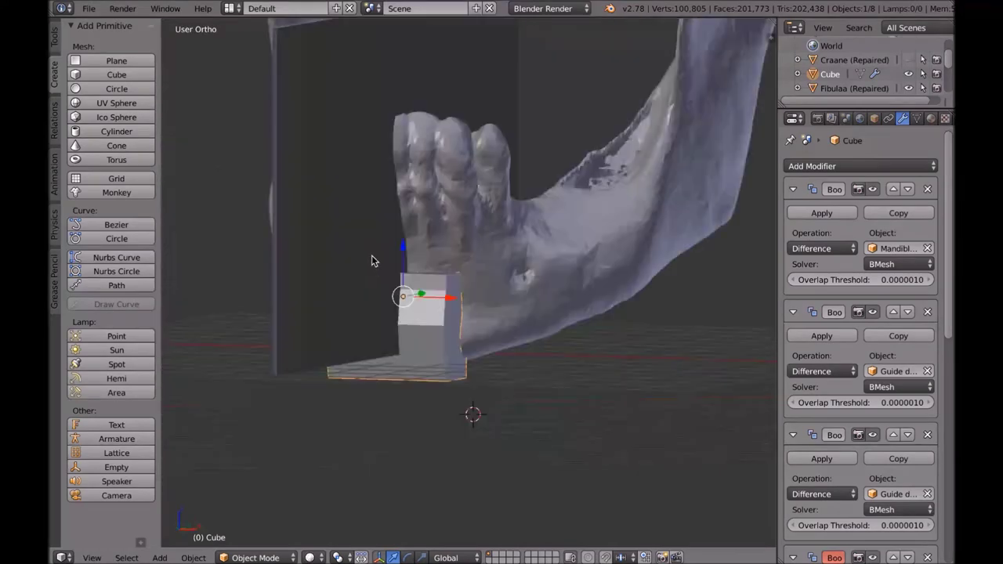
Set the cutting slab Plane as the object of the block's fourth Boolean modifier and inspect the slot and holes in wireframe.
right_click(371, 256)
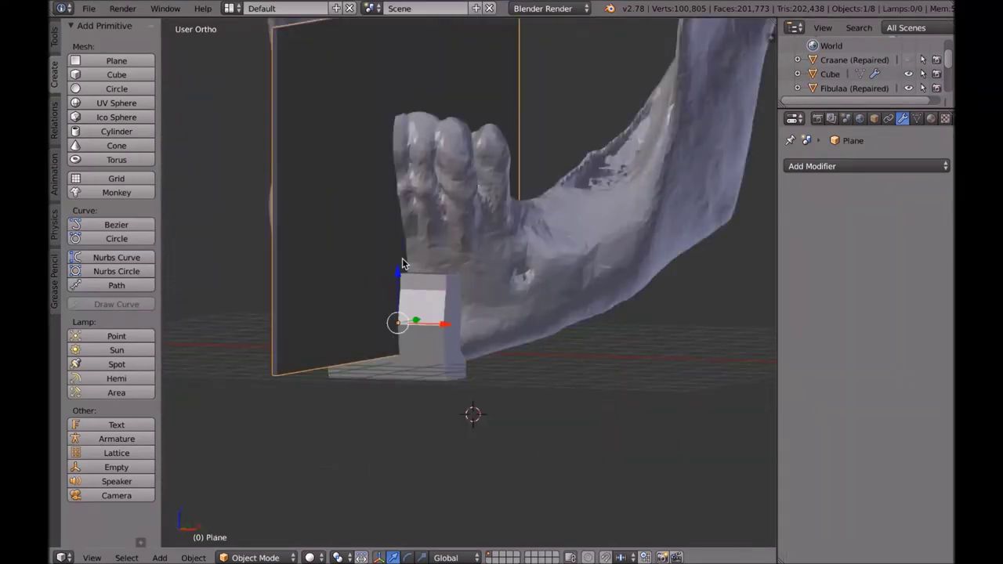
right_click(425, 321)
scroll(919, 507, down, 5)
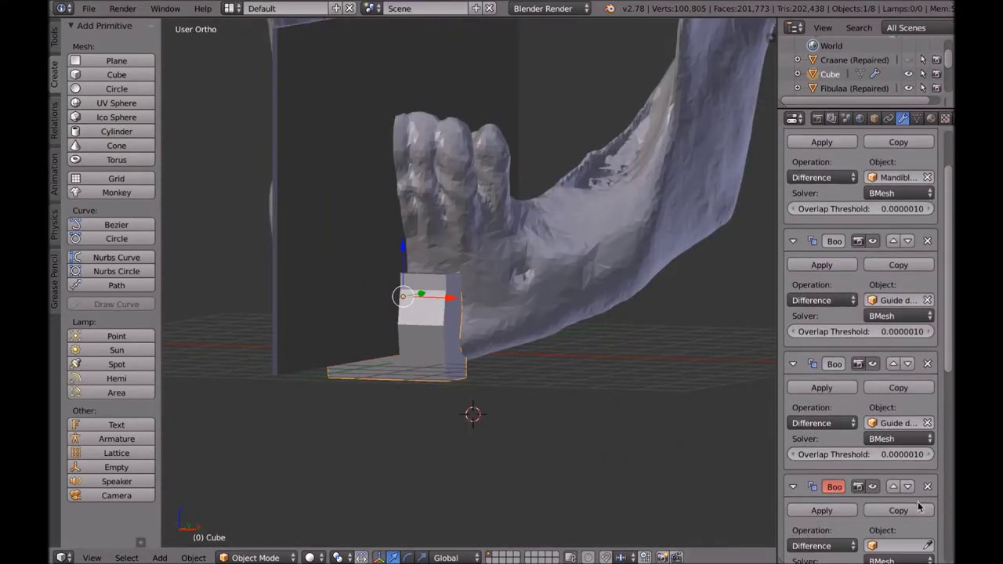
scroll(921, 509, down, 1)
click(489, 82)
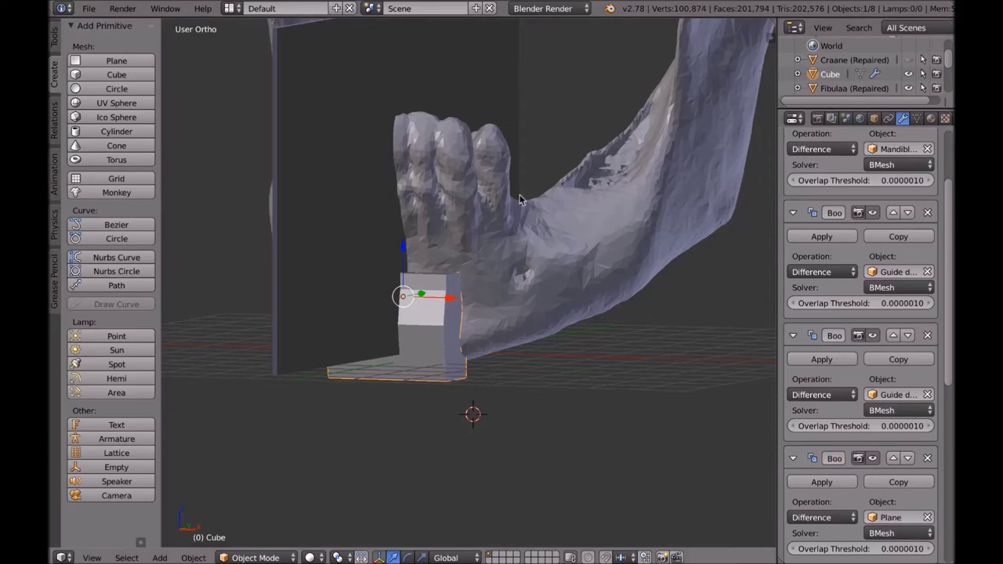
middle_drag(490, 82, 546, 285)
key(z)
mouse_move(551, 321)
middle_down()
mouse_move(544, 303)
mouse_move(551, 321)
middle_up()
scroll(767, 277, up, 6)
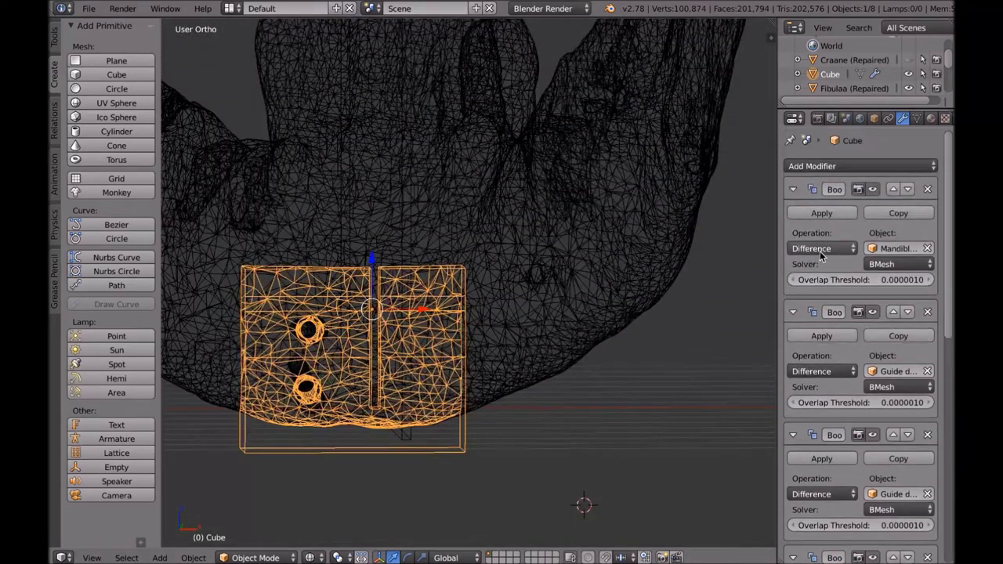
Apply the block's assigned Boolean modifiers, remove the leftover empty ones and return to solid shading.
click(821, 213)
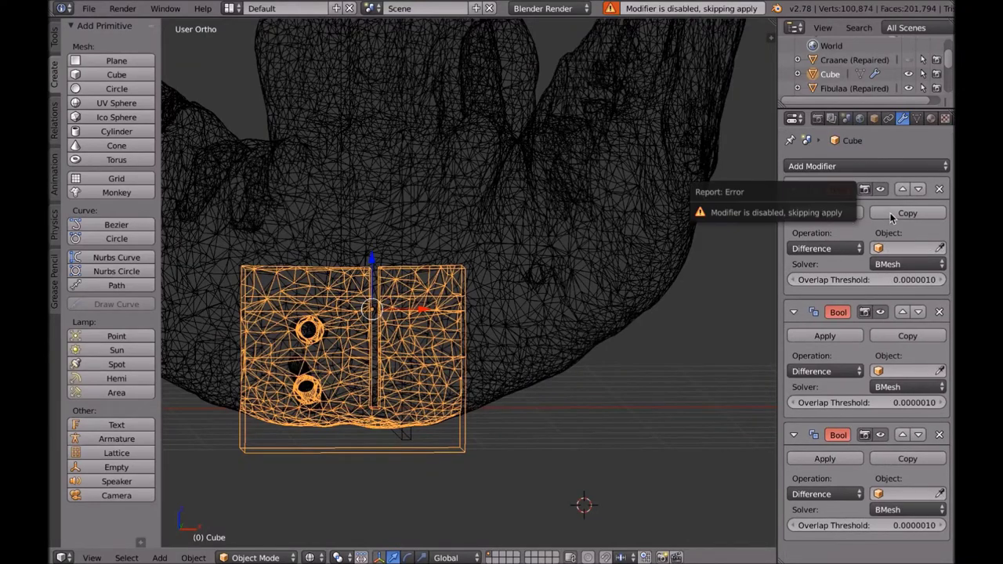
click(938, 190)
click(938, 191)
click(938, 190)
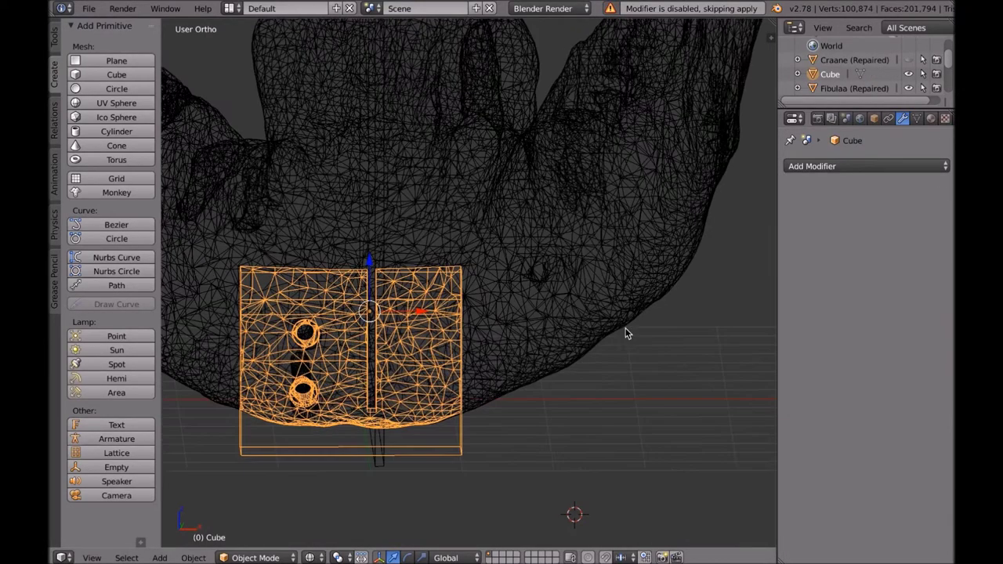
key(z)
Move the block clear of the mandible to inspect its slot and screw holes, and undo the move.
scroll(612, 359, down, 4)
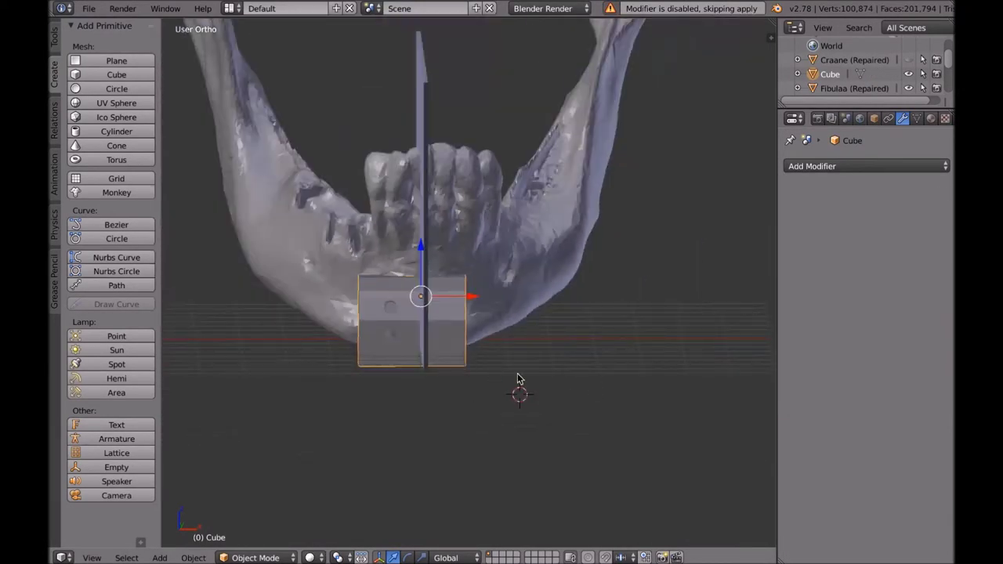
key(g)
right_click(619, 484)
key(g)
click(672, 476)
middle_drag(671, 477, 515, 450)
scroll(470, 458, up, 3)
middle_drag(445, 464, 604, 458)
scroll(612, 445, down, 2)
key(F12)
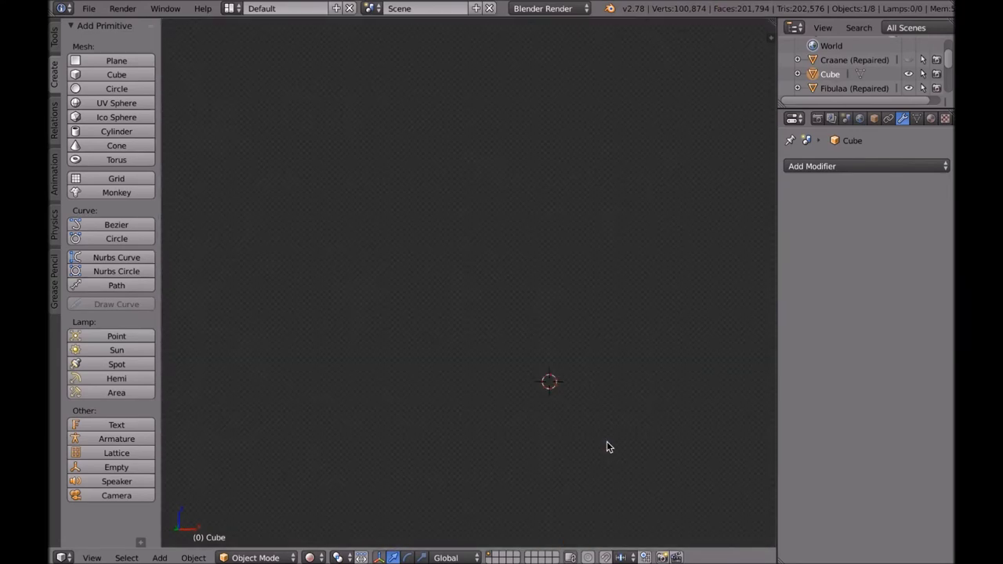
key(Escape)
key(ctrl+z)
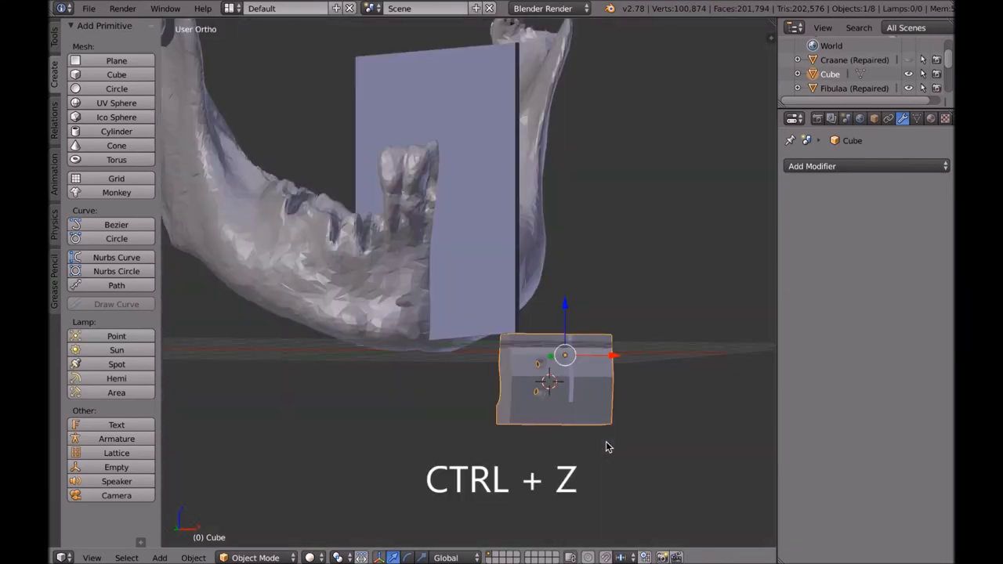
Hide the cutting slab so the finished chin guide can be viewed on the mandible.
middle_drag(606, 442, 573, 395)
right_click(414, 267)
right_click(419, 266)
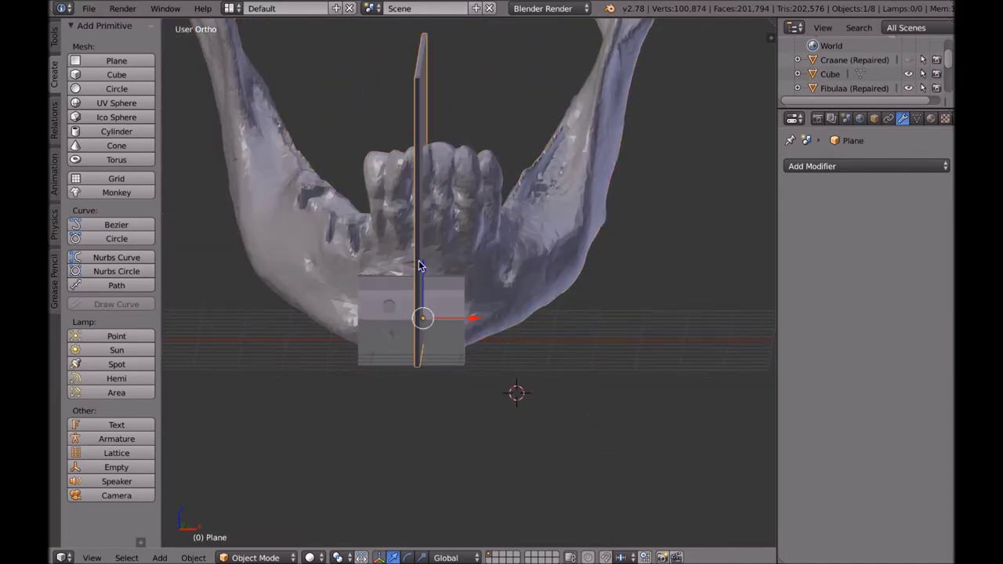
key(h)
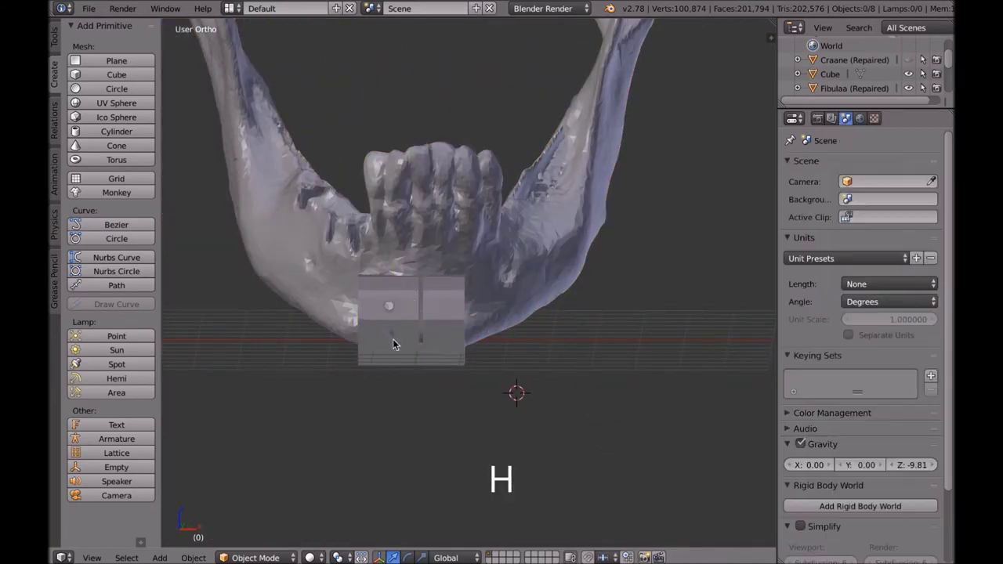
middle_drag(392, 339, 476, 324)
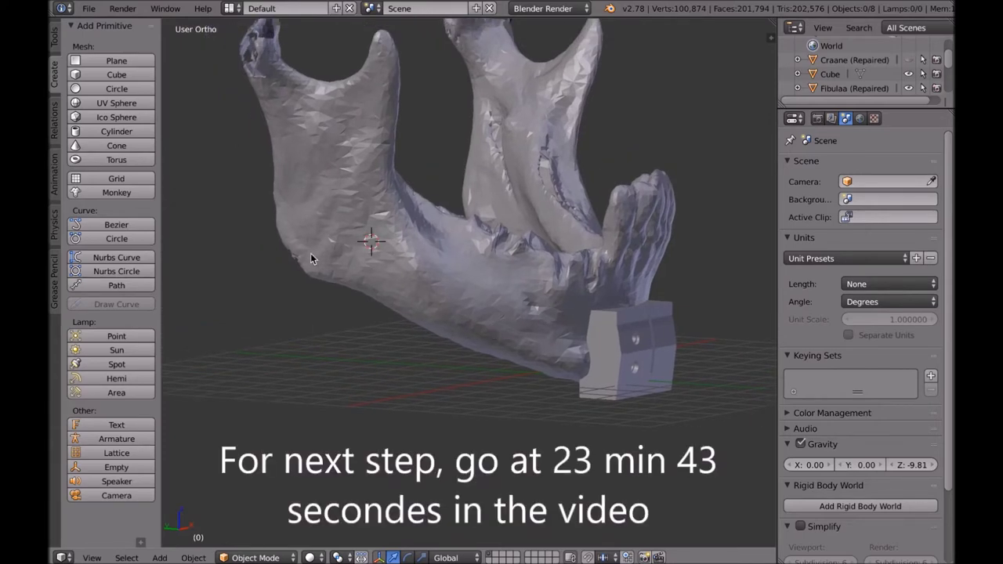
Add a cube at the 3D cursor on the mandible's ramus and rotate it about the Z axis to align with the bone.
middle_drag(356, 256, 403, 276)
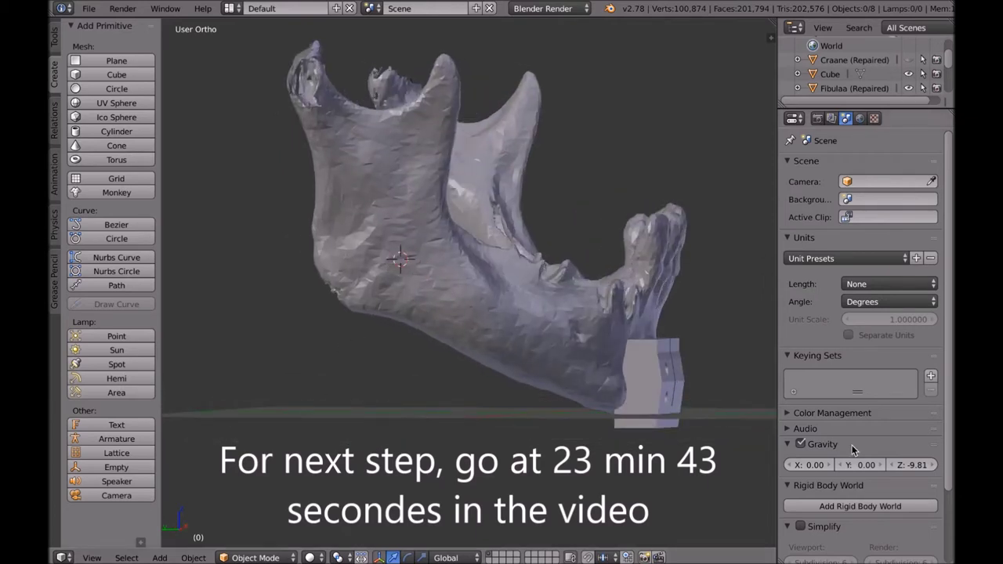
click(130, 77)
middle_drag(503, 241, 435, 246)
key(r)
key(z)
click(404, 267)
middle_drag(434, 261, 511, 266)
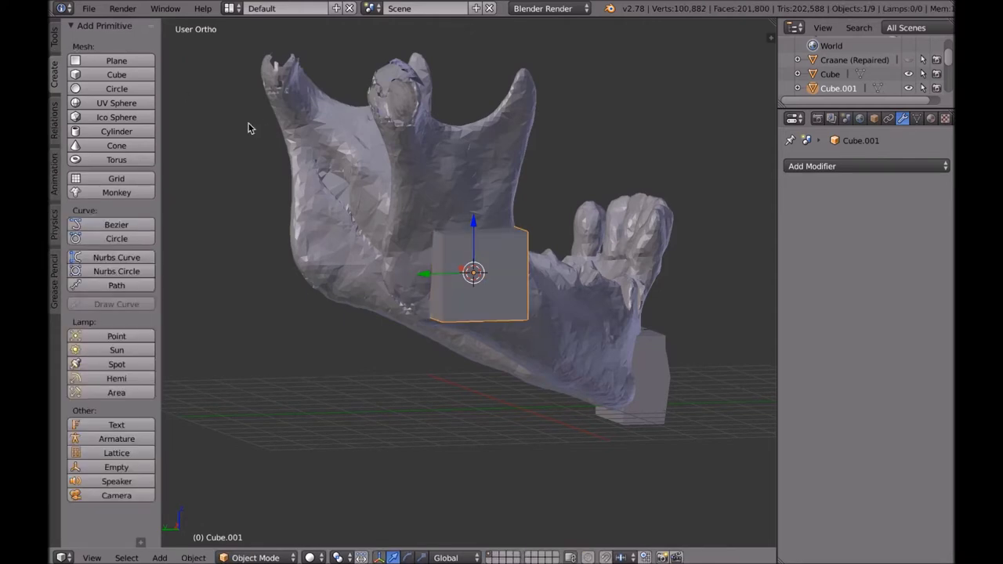
In Edit Mode, add three evenly spaced vertical loop cuts along the length of the new cube.
key(Tab)
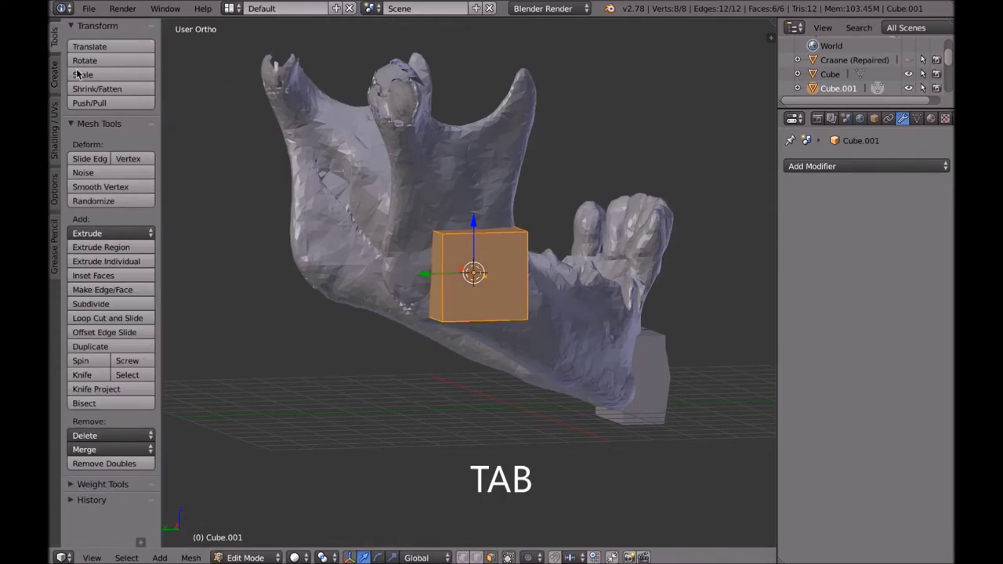
click(125, 318)
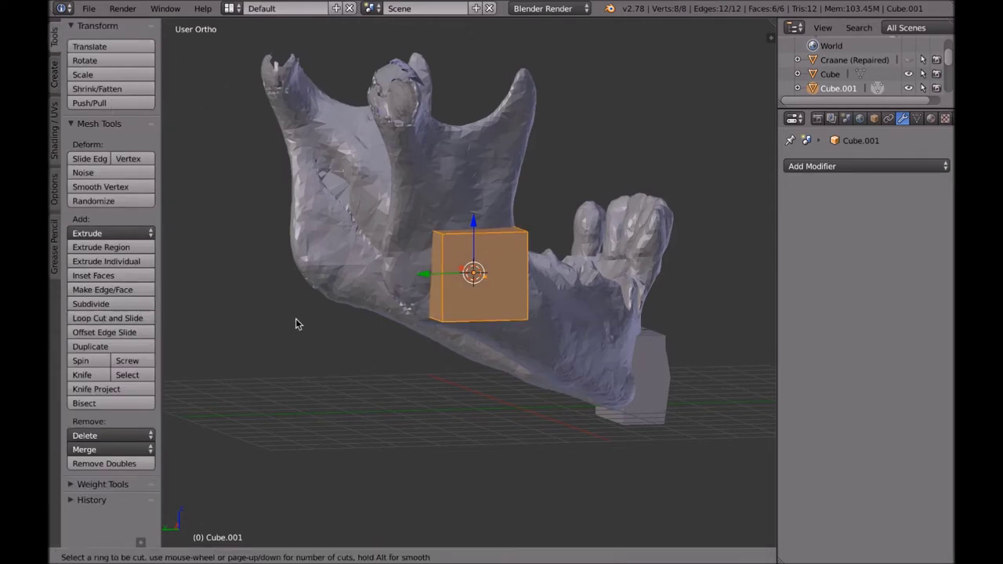
scroll(479, 308, up, 1)
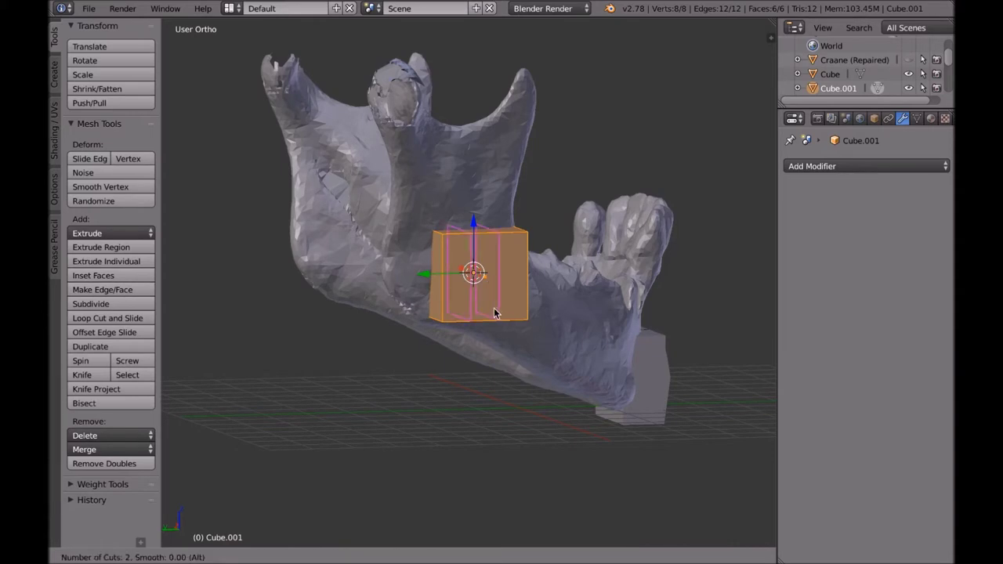
click(493, 307)
middle_drag(494, 307, 485, 413)
Move the new block's rear end face backward so the rear section extends toward the back of the ramus.
key(Tab)
key(Tab)
key(a)
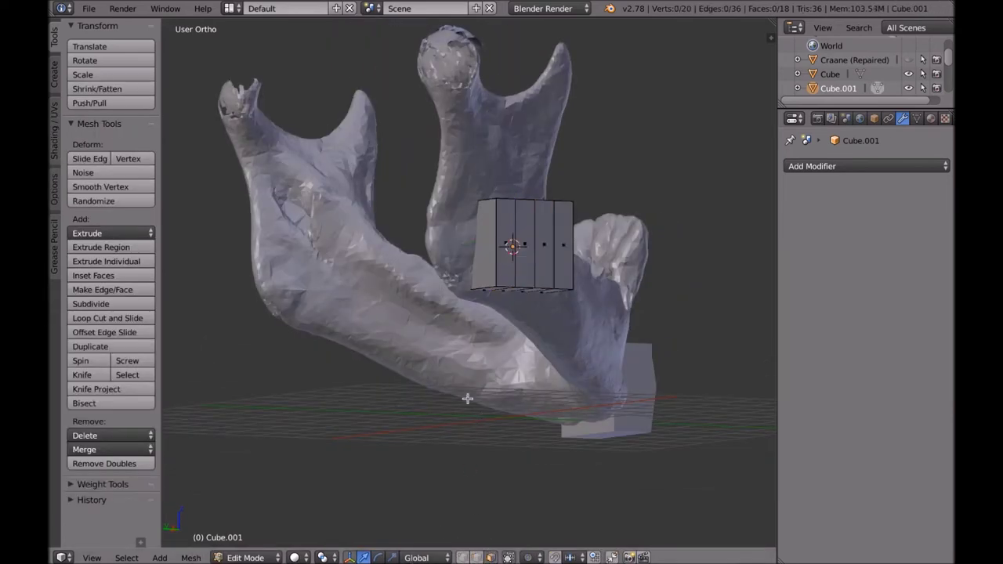
right_click(482, 279)
middle_drag(482, 279, 597, 357)
key(g)
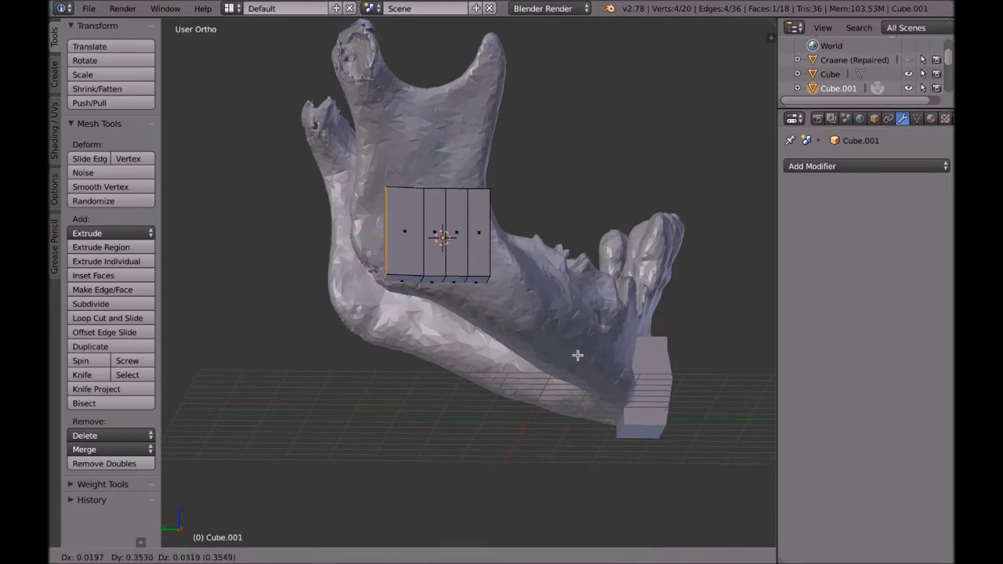
click(542, 356)
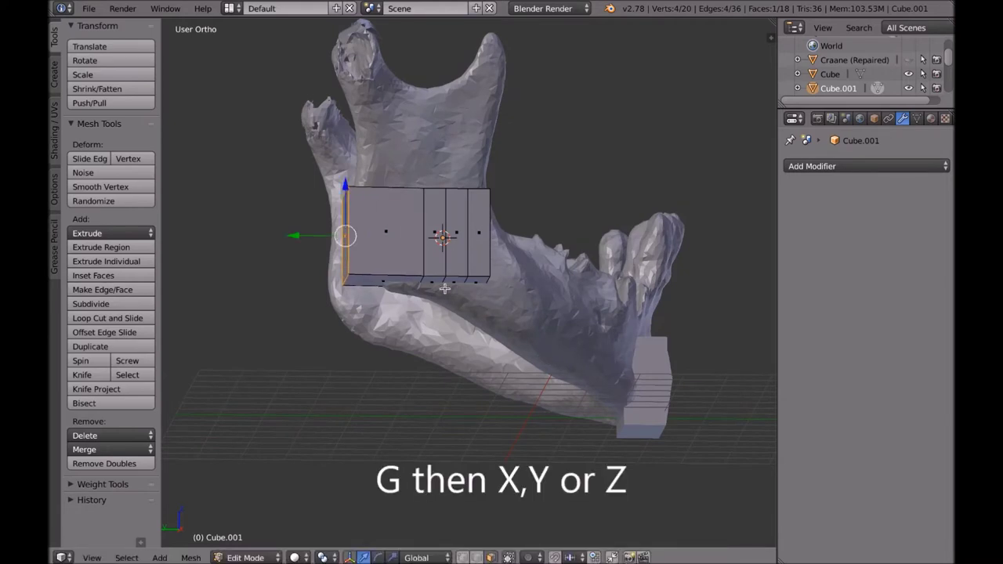
Move the underside face of the block's rear section slightly downward toward the jaw angle.
right_click(406, 282)
key(g)
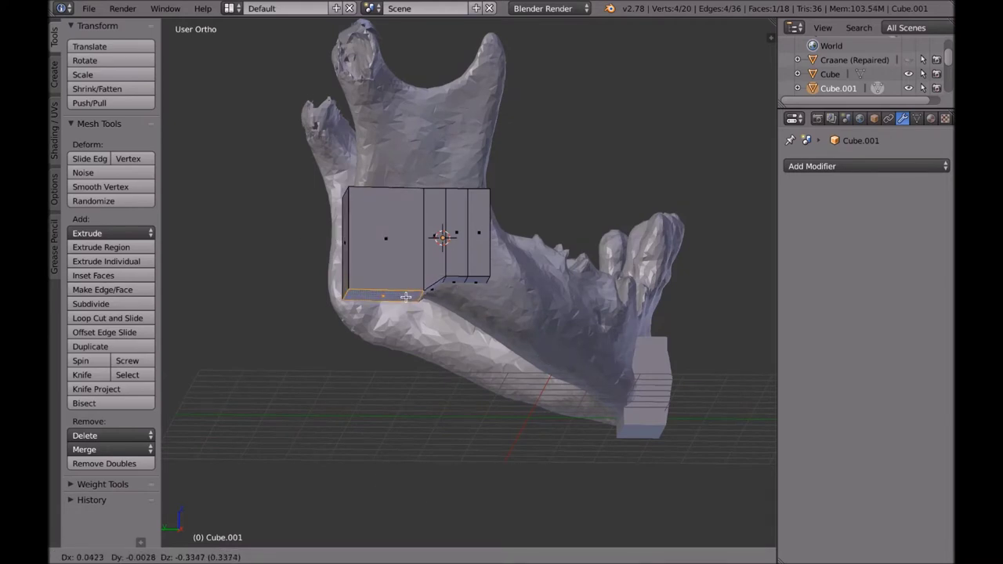
click(409, 297)
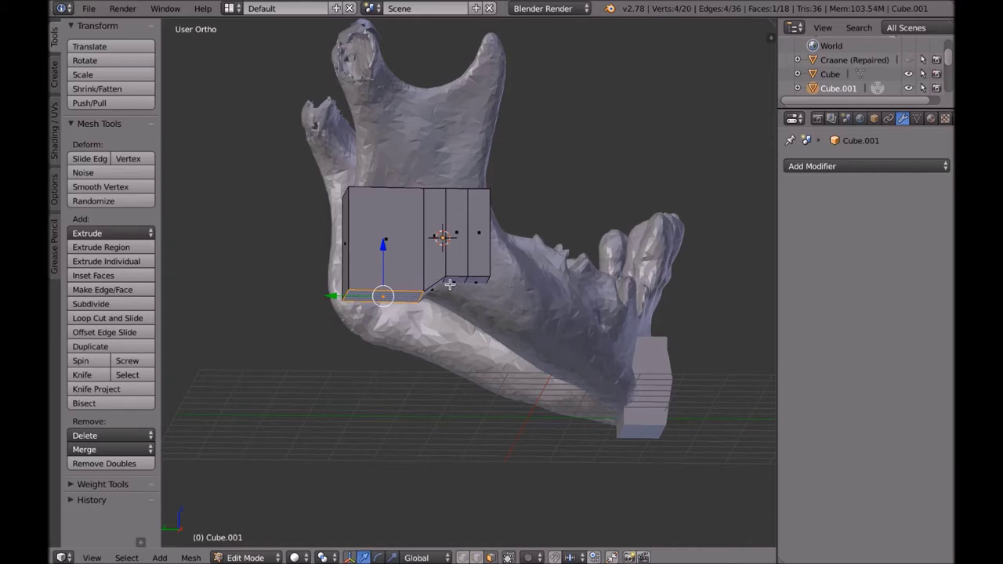
middle_drag(514, 240, 476, 272)
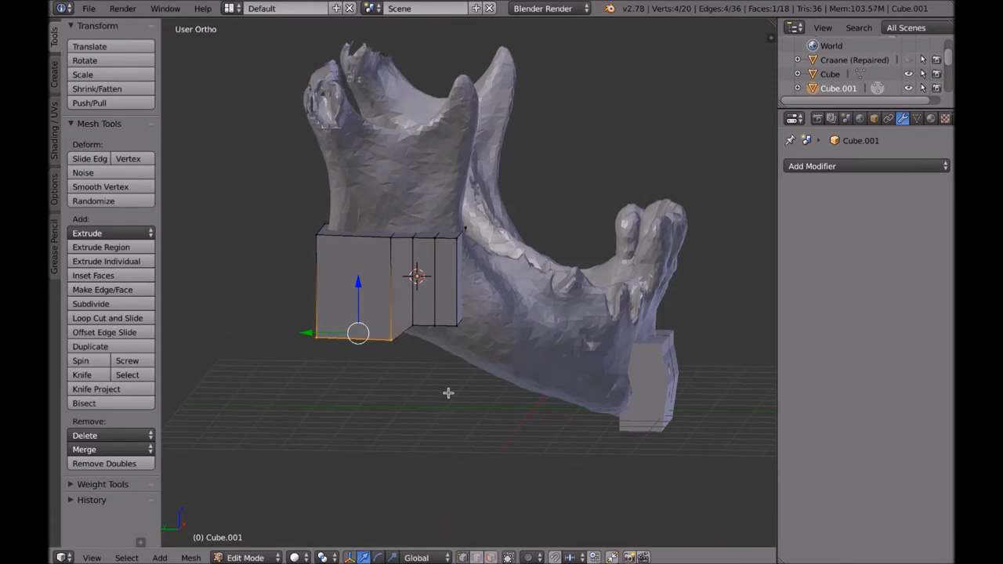
Circle-select the block's front two sections and move them backward, leaving only a narrow section between them and the rear section.
key(z)
key(a)
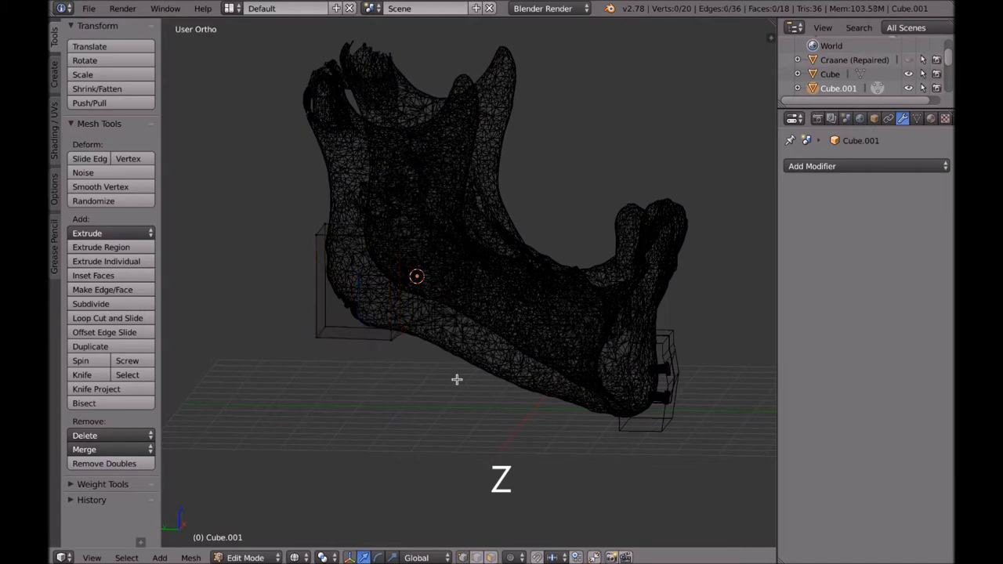
key(c)
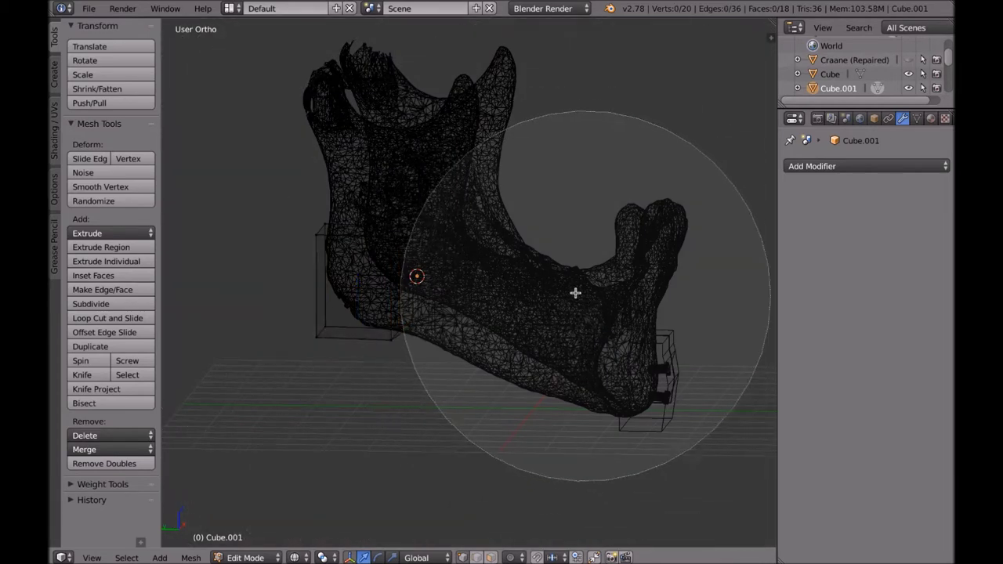
click(577, 290)
right_click(585, 296)
middle_drag(586, 298, 530, 344)
key(c)
middle_click(274, 337)
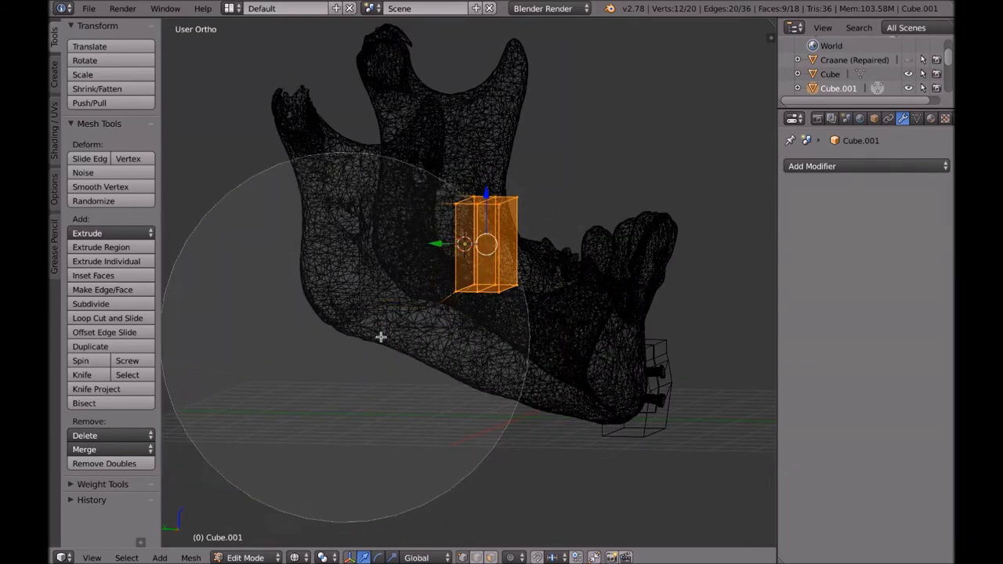
right_click(536, 365)
key(z)
middle_drag(578, 369, 564, 373)
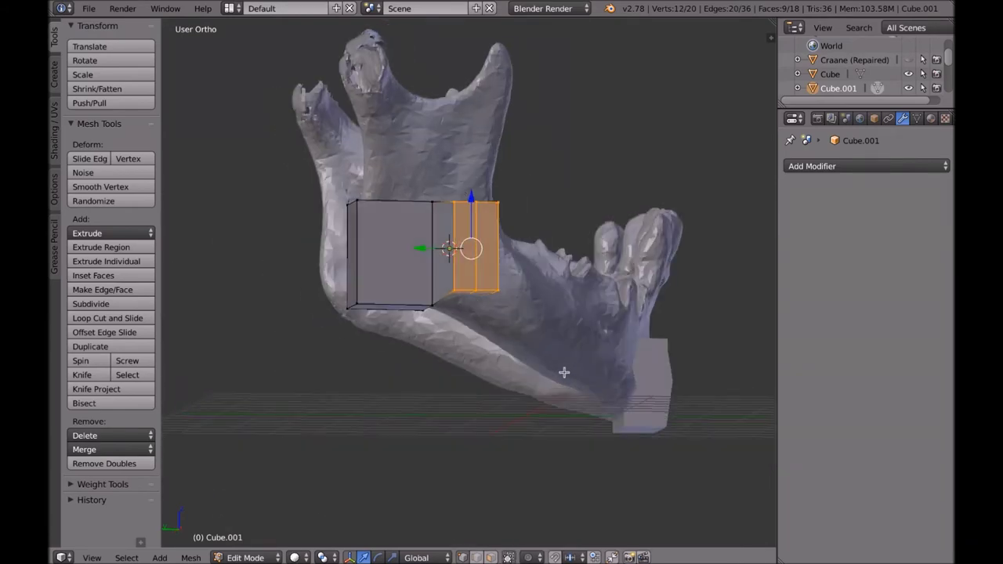
key(g)
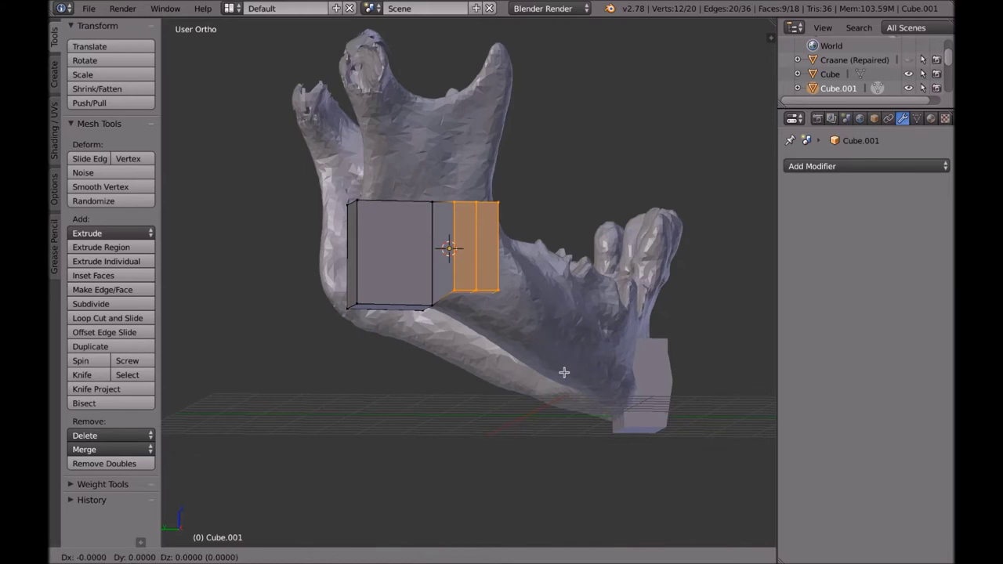
click(544, 373)
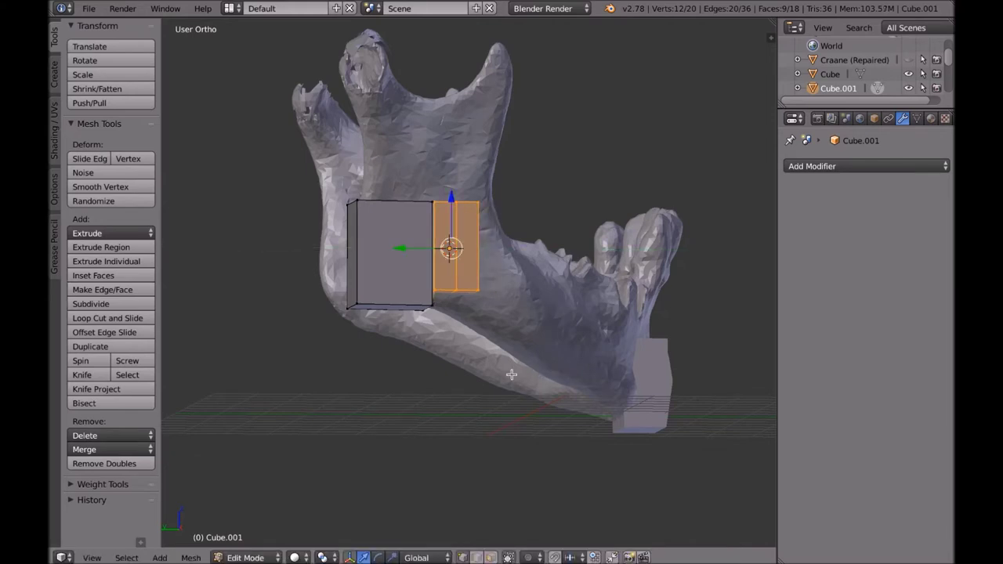
key(a)
key(c)
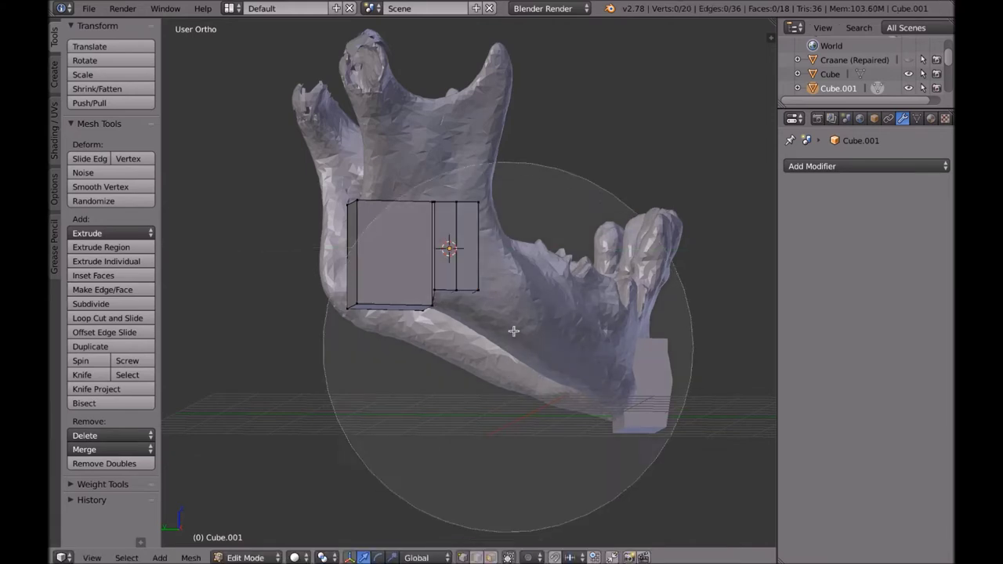
click(637, 277)
right_click(605, 345)
mouse_move(565, 300)
middle_down()
mouse_move(594, 309)
mouse_move(566, 294)
middle_up()
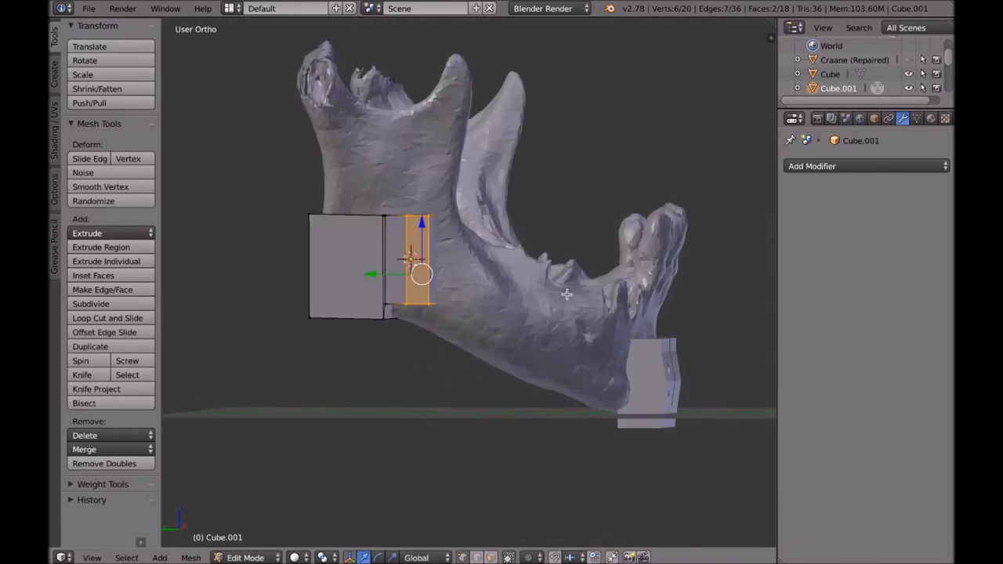
Move the lower edge of the loop just ahead of the rear section forward, sloping the narrow section's front side.
right_click(388, 304)
key(z)
middle_drag(440, 329, 441, 308)
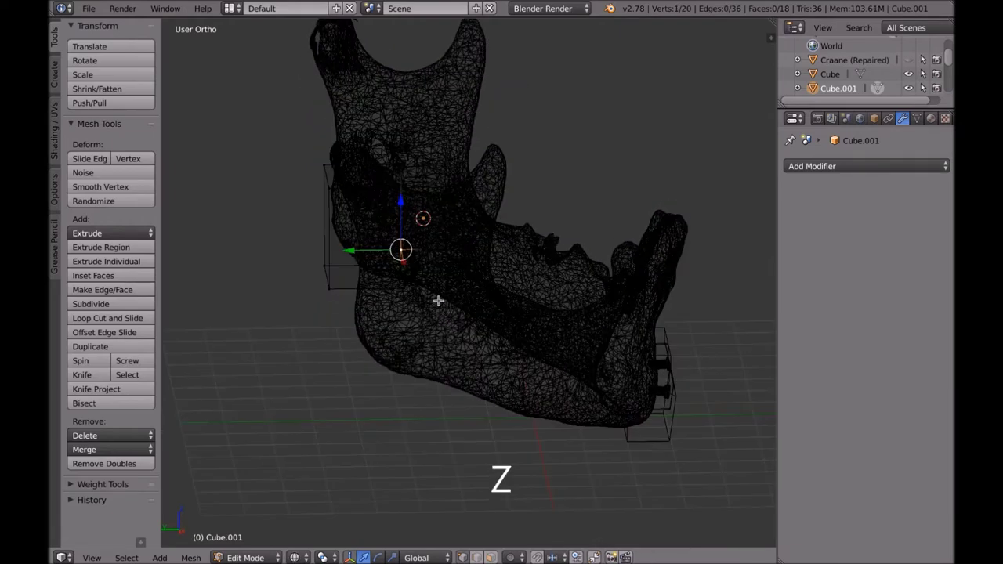
shift+right_click(415, 272)
scroll(422, 296, up, 8)
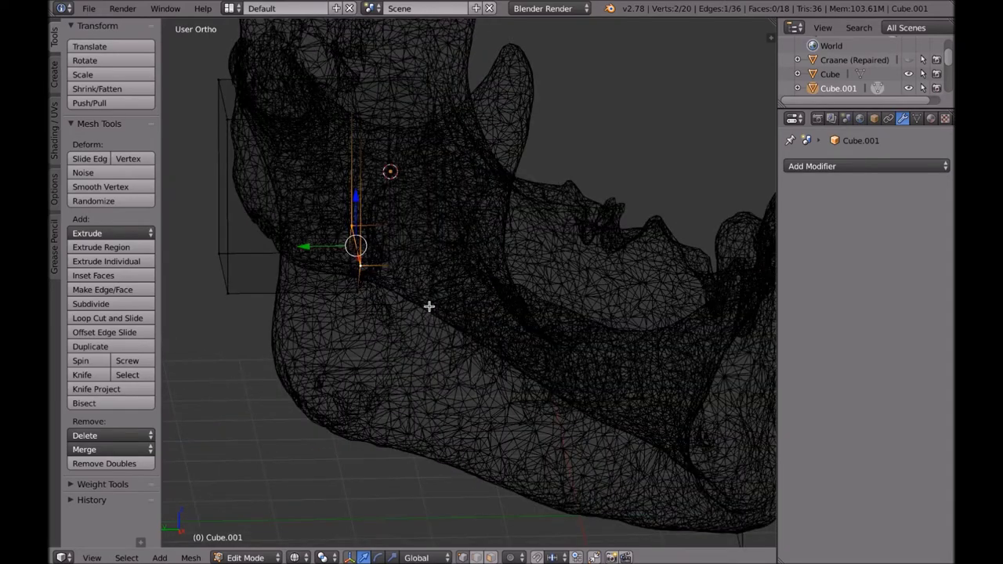
key(z)
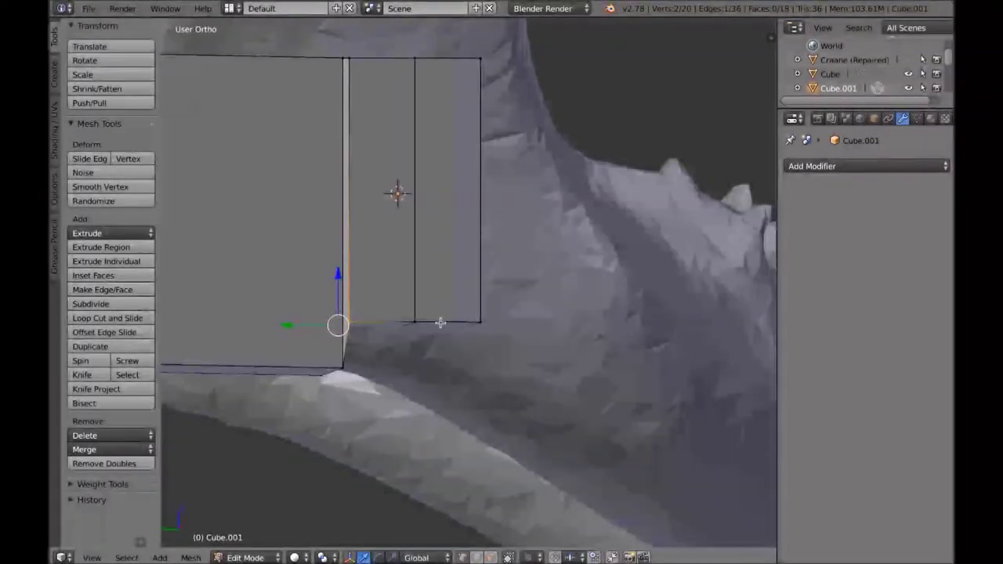
key(g)
click(478, 331)
Select both lower vertices of the next loop forward and raise them to follow the jaw's underside.
right_click(417, 321)
middle_drag(470, 339, 381, 327)
key(z)
shift+right_click(292, 320)
key(z)
middle_drag(443, 340, 423, 340)
key(g)
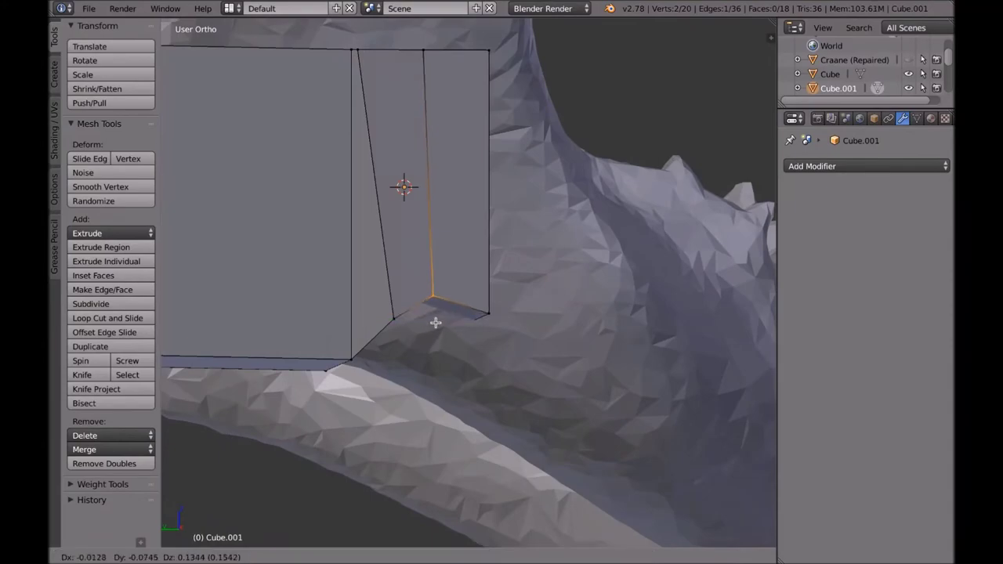
click(435, 315)
Raise the two lower vertices of the block's front end and shift them slightly backward to continue the slope.
right_click(484, 308)
middle_drag(504, 339, 437, 328)
key(z)
shift+right_click(346, 309)
middle_drag(358, 311, 438, 322)
key(z)
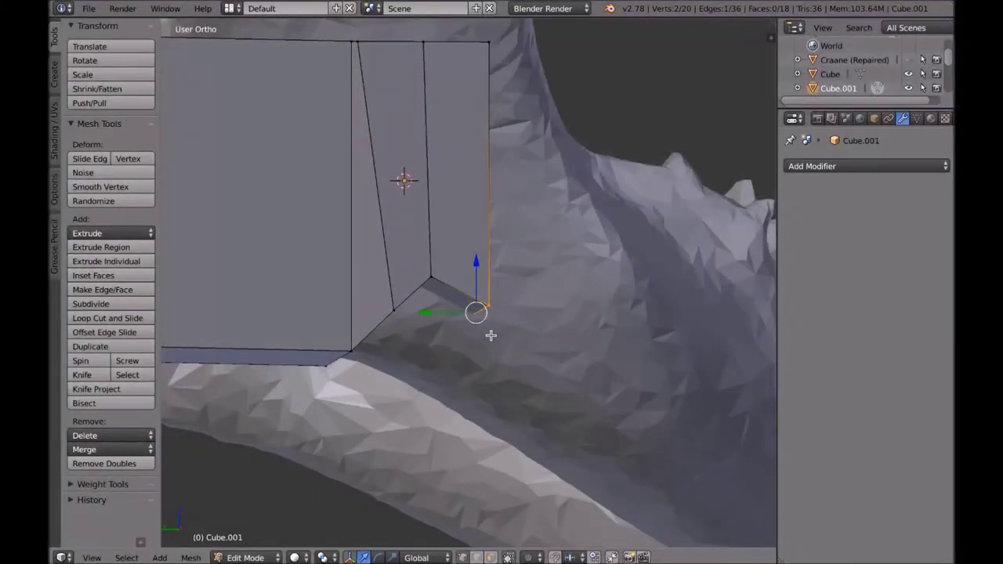
key(g)
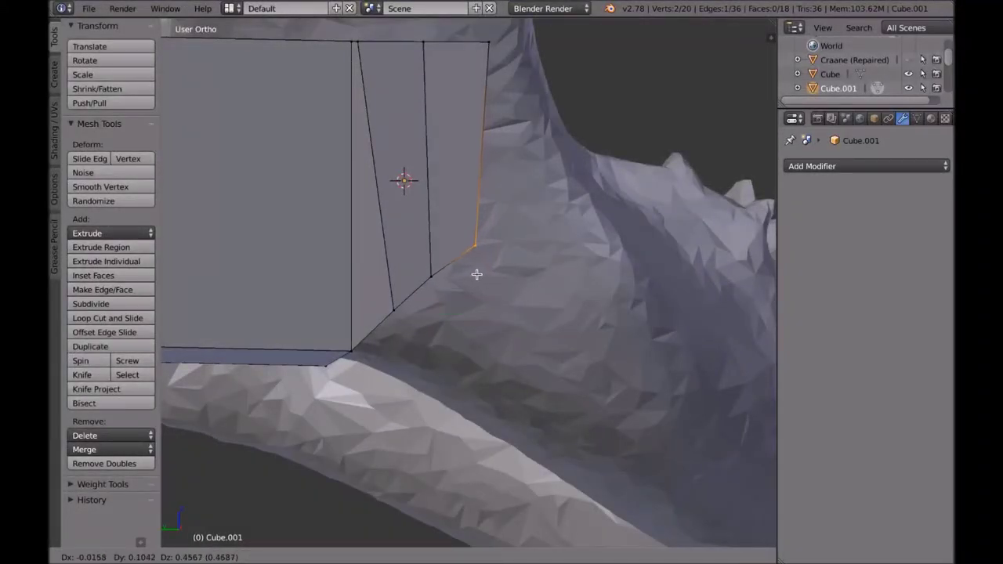
click(472, 272)
Viewed from above, move the four corner vertices of the block's rear end toward each other to taper it around the ramus.
middle_drag(489, 271, 424, 307)
scroll(454, 275, down, 3)
middle_drag(457, 318, 435, 289)
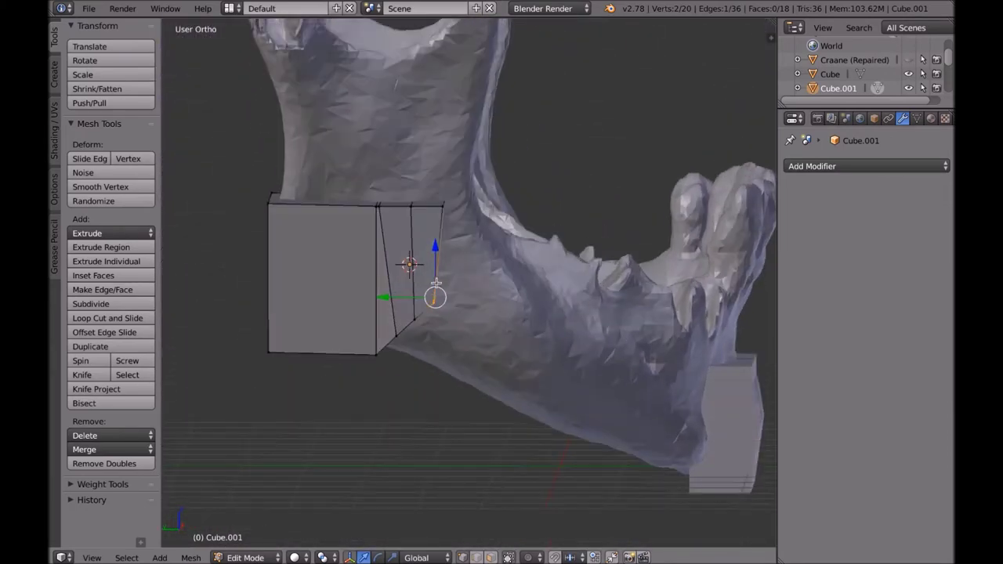
middle_drag(350, 290, 572, 354)
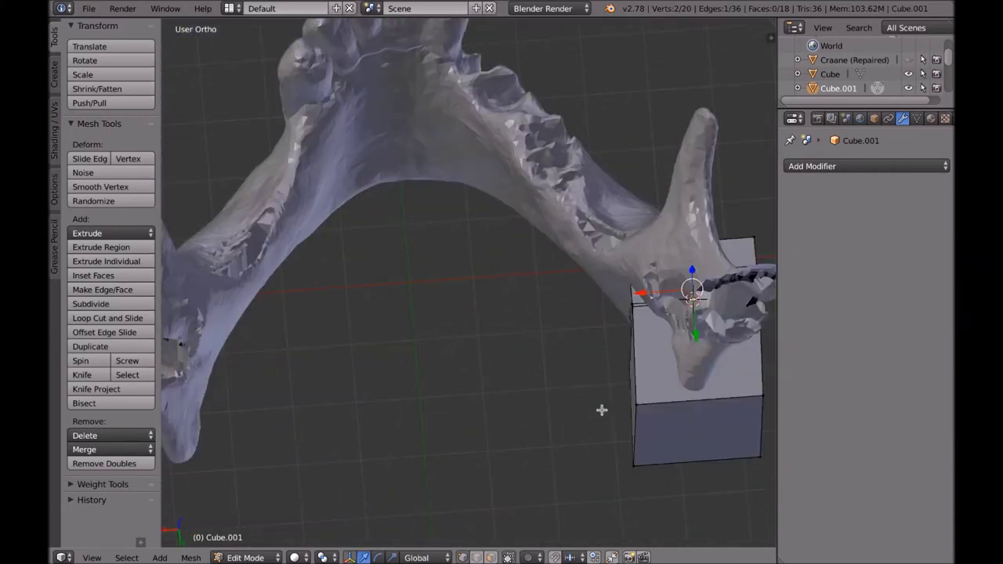
key(g)
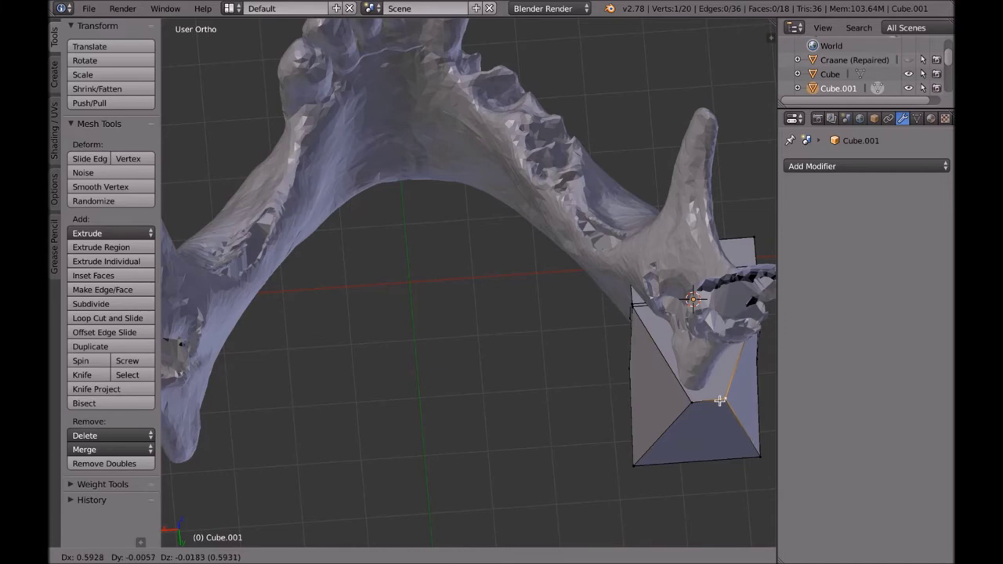
click(719, 400)
right_click(633, 465)
key(g)
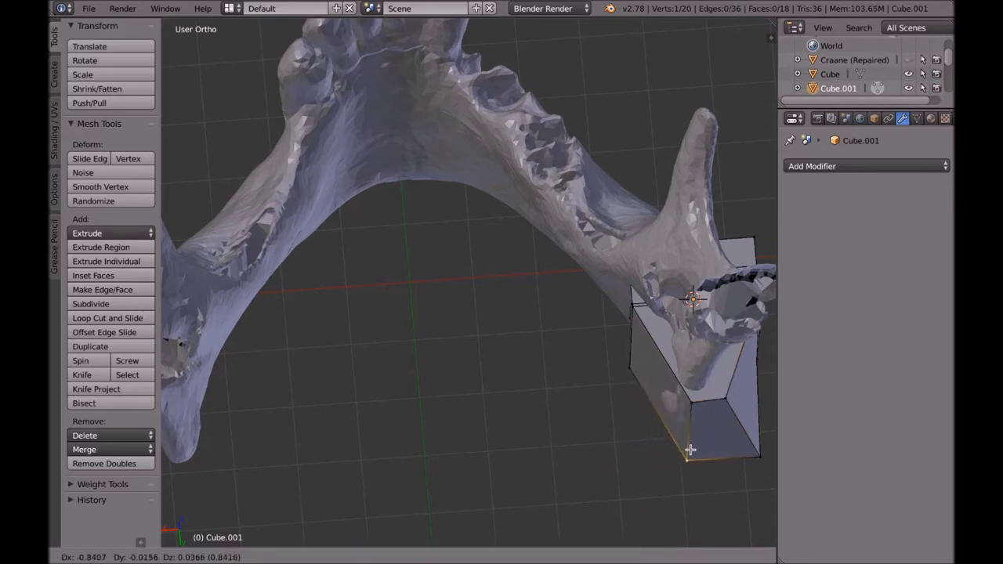
click(687, 445)
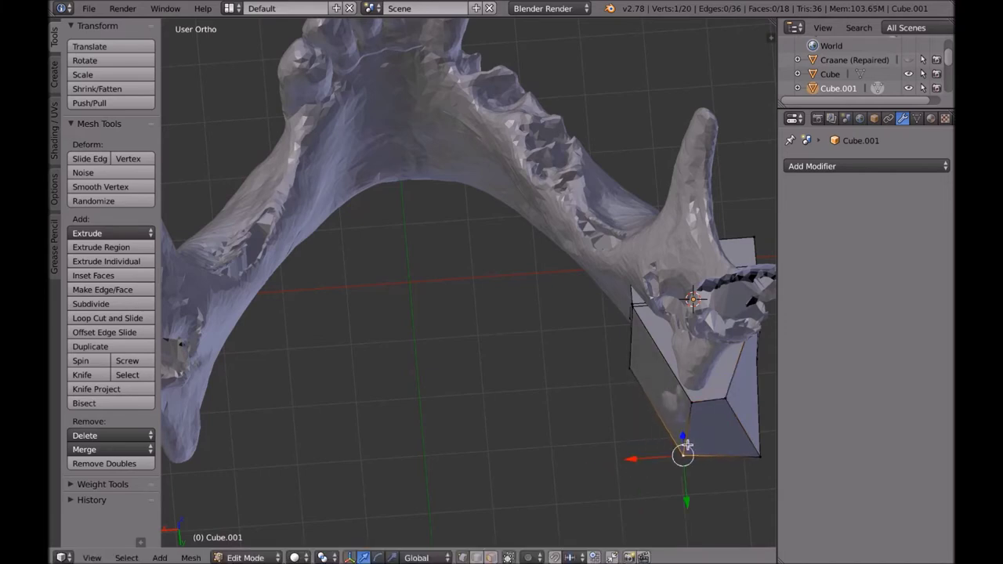
right_click(763, 452)
key(g)
click(724, 447)
Move the lower inner vertex at the front of the rear section outward to the bone.
right_click(630, 370)
key(g)
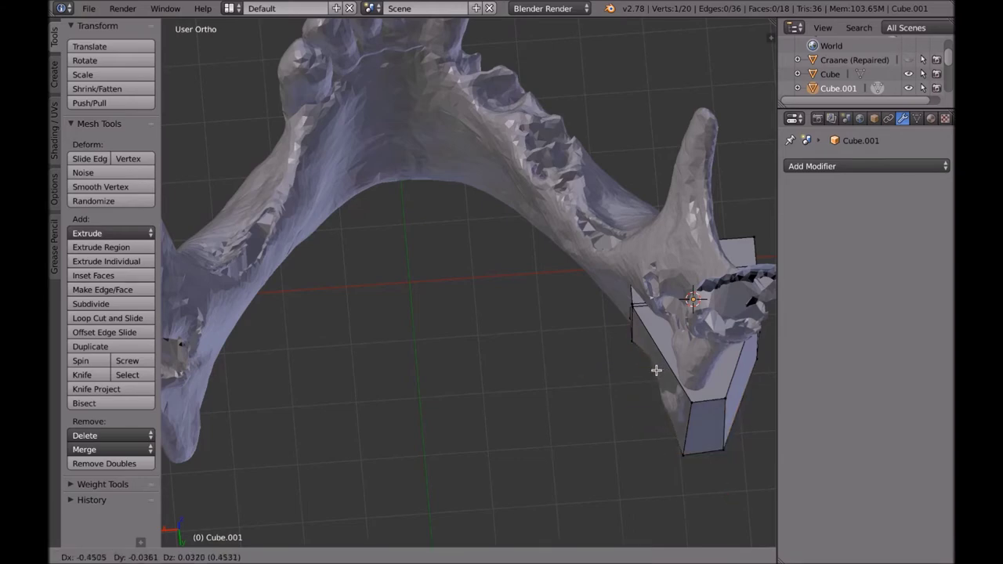
click(656, 369)
Circle-select the upper inner vertices along the front sections, deselect the stray outer vertex, and move the remaining four outward into the ramus.
middle_drag(647, 363, 672, 265)
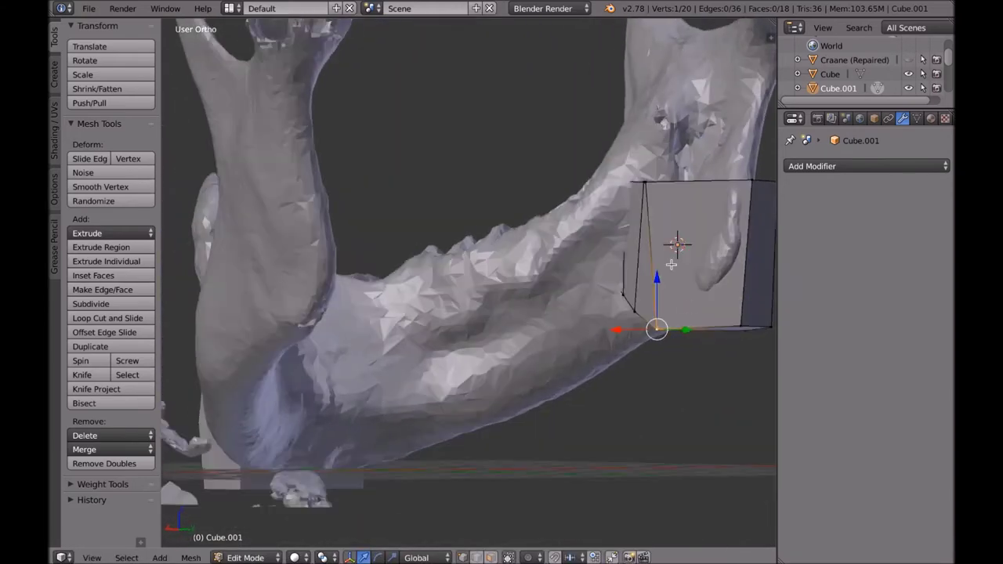
key(a)
key(c)
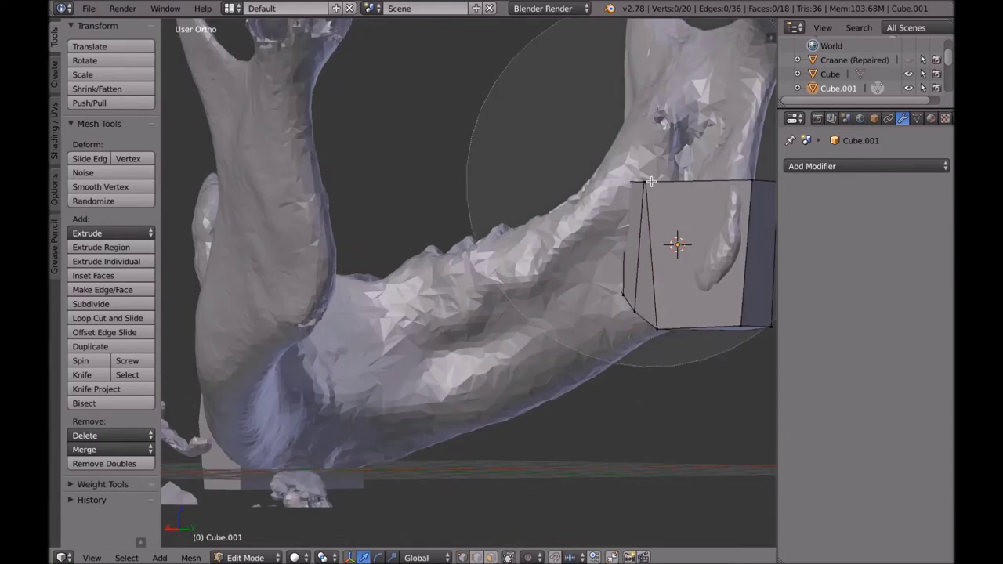
scroll(649, 181, up, 6)
click(649, 181)
right_click(655, 181)
middle_drag(654, 180, 652, 231)
key(g)
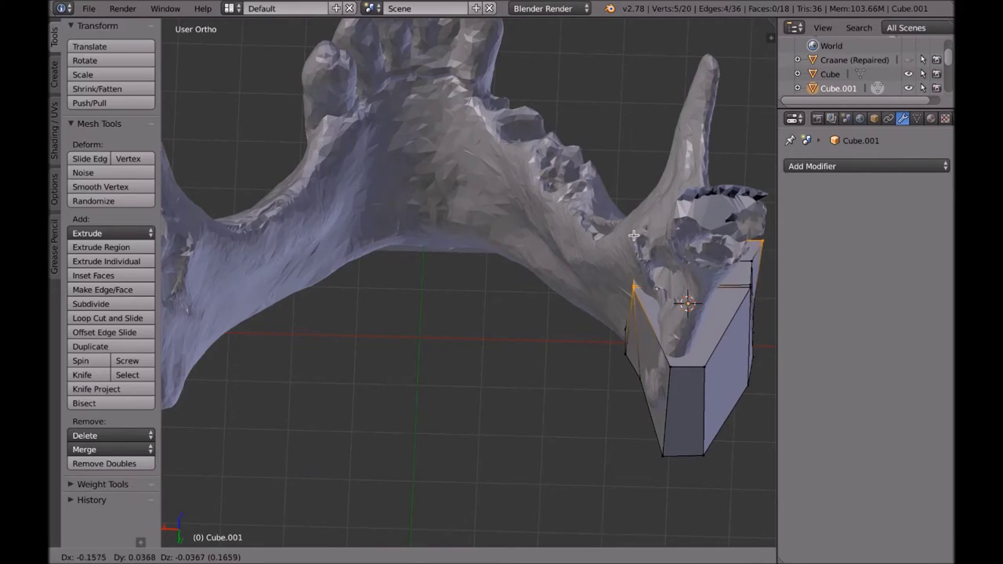
click(659, 291)
key(c)
middle_click(773, 238)
right_click(771, 240)
key(g)
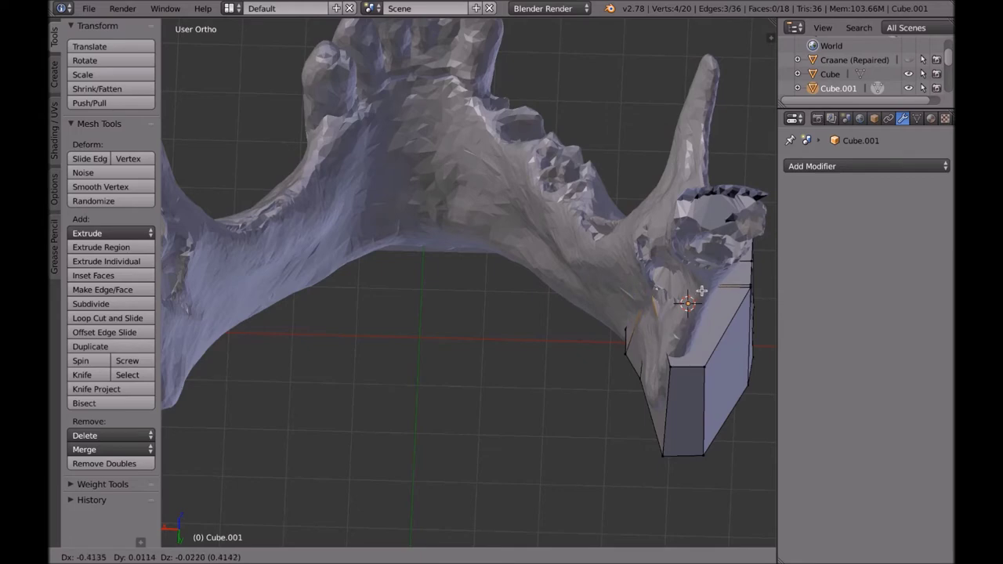
click(697, 286)
From below, move the lower inner vertex at the jaw angle and the next one forward outward toward the bone.
middle_drag(697, 286, 716, 261)
middle_drag(647, 311, 463, 275)
right_click(315, 400)
key(g)
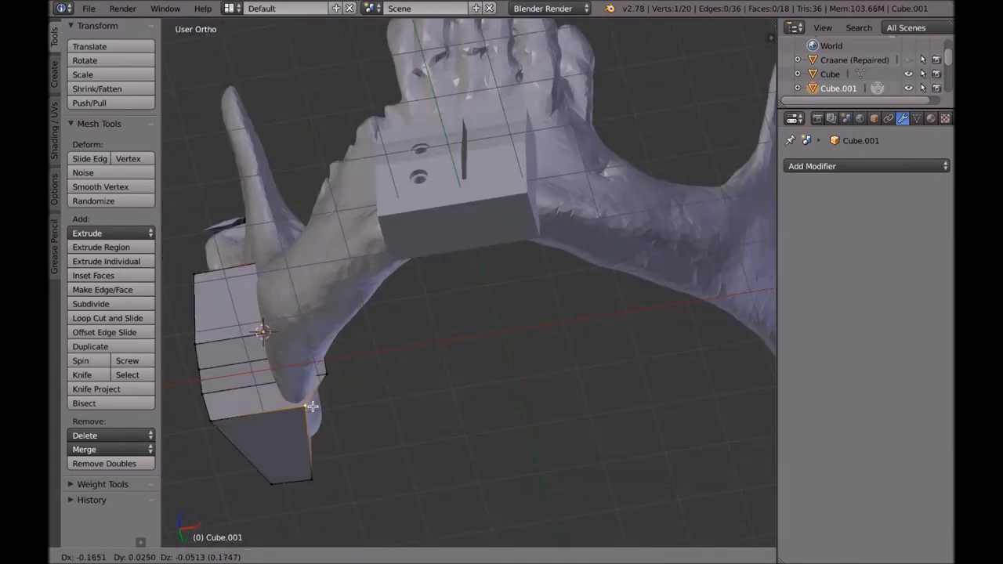
click(309, 422)
right_click(327, 377)
key(g)
click(303, 381)
Nudge the rear end's lower inner corner, and move the lower inner vertex at the jaw angle slightly outward.
middle_drag(336, 426, 568, 463)
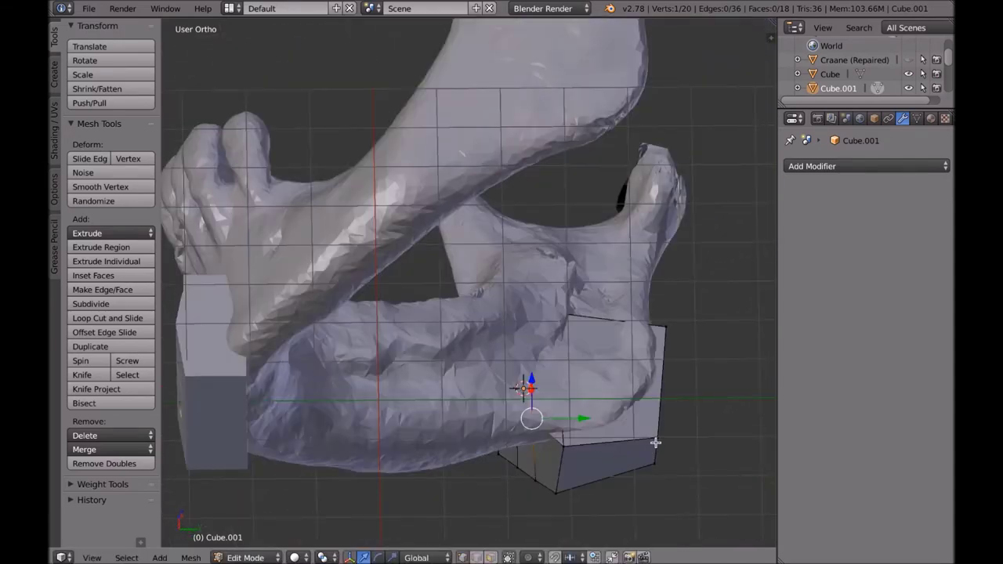
key(g)
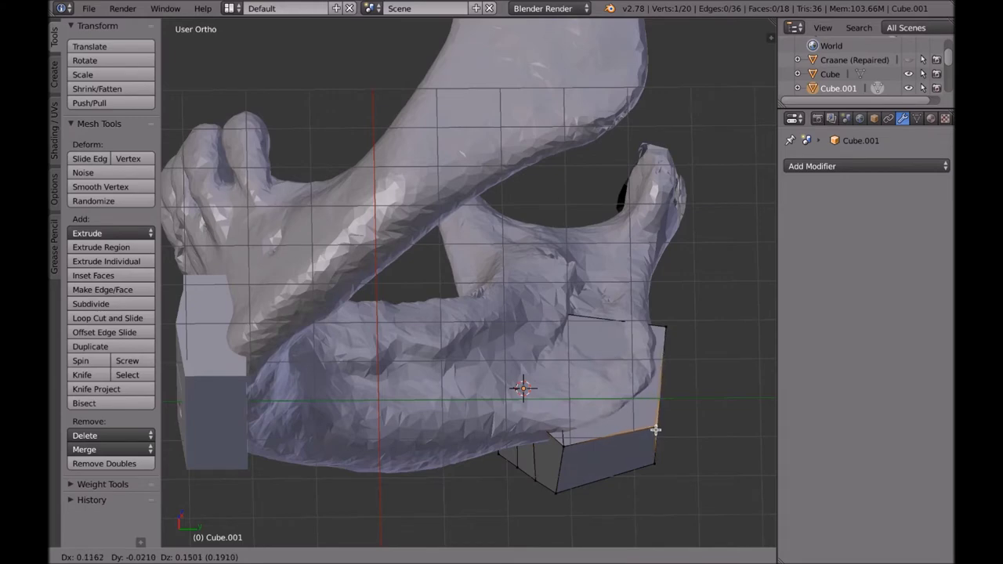
click(658, 434)
middle_drag(657, 434, 488, 379)
scroll(405, 206, up, 5)
middle_drag(405, 205, 436, 331)
right_click(345, 273)
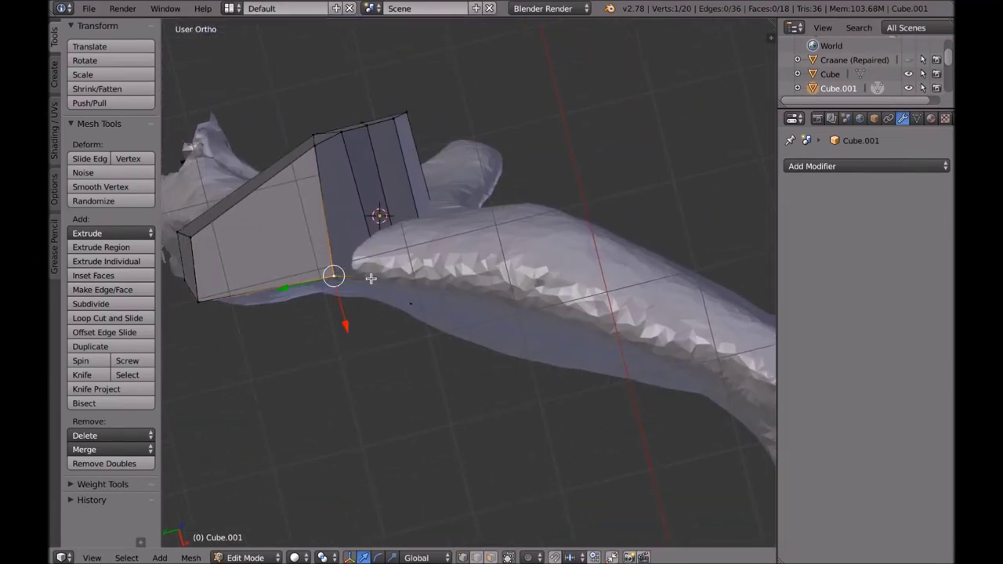
key(g)
click(373, 266)
Lower the rear end's lower inner corner slightly and shift its upper outer corner forward.
middle_drag(373, 267, 454, 368)
right_click(732, 338)
key(g)
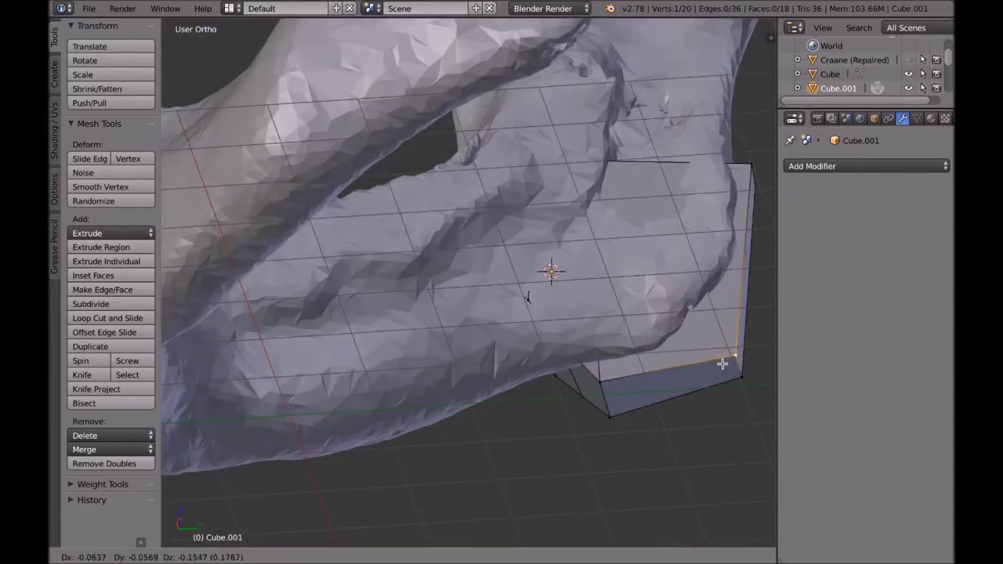
click(719, 363)
middle_drag(718, 364, 311, 216)
middle_drag(220, 232, 244, 77)
right_click(228, 72)
key(g)
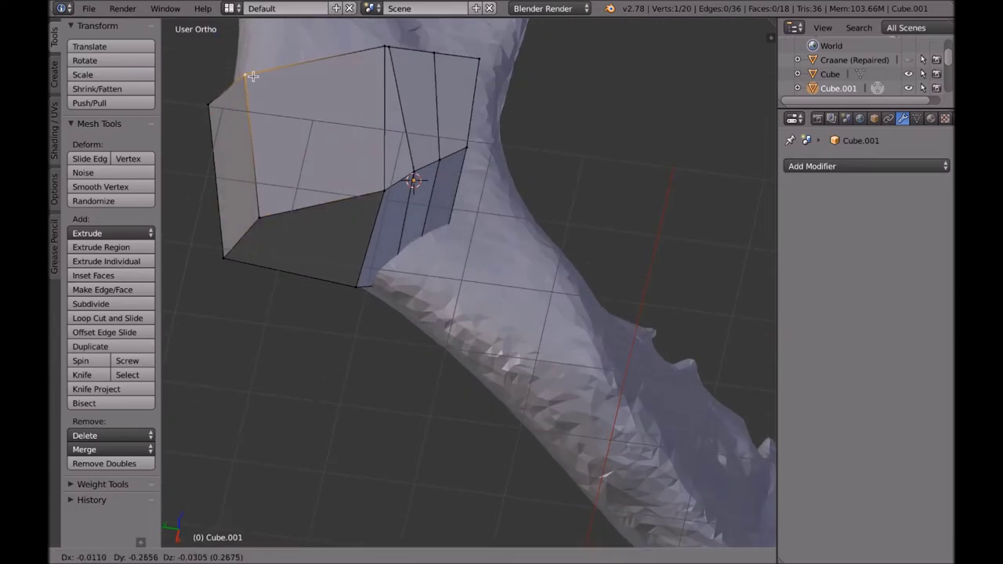
click(253, 76)
Reposition the rear end's corner vertices, bringing the upper inner and outer corners in line with the ramus's back edge.
middle_drag(298, 121, 695, 353)
key(g)
click(665, 428)
key(g)
click(716, 222)
middle_drag(720, 222, 671, 263)
key(g)
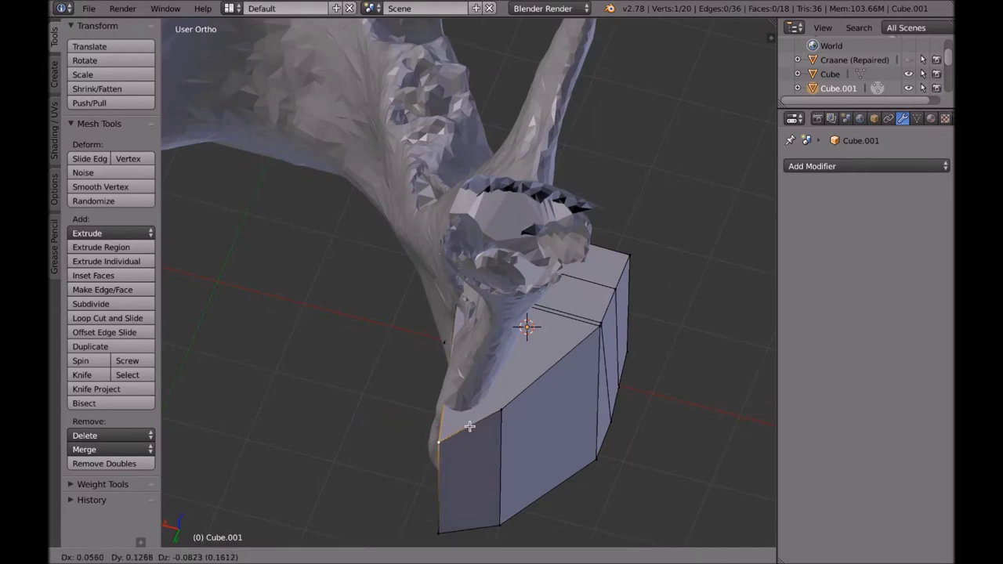
click(482, 427)
key(g)
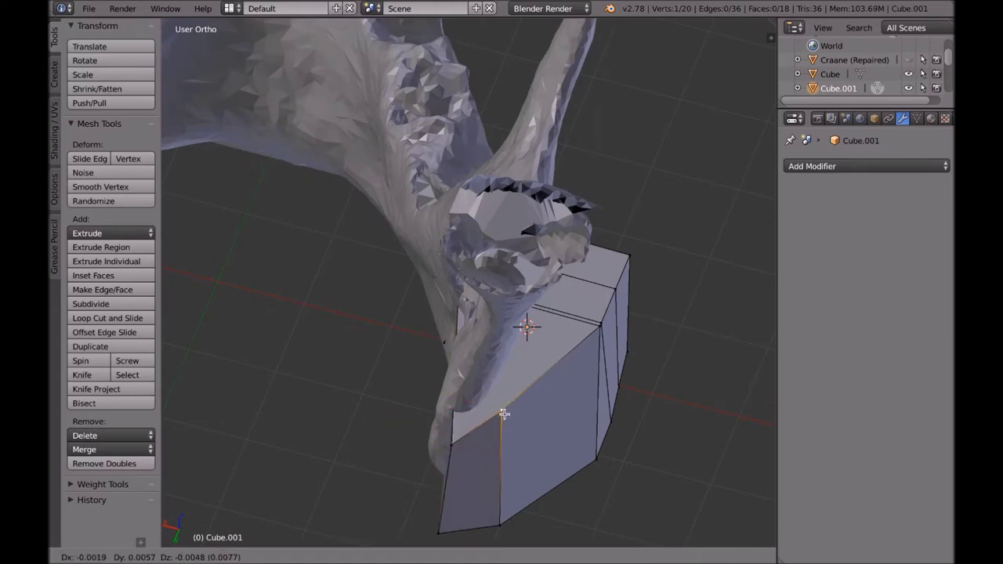
click(501, 431)
Circle-select the four upper outer vertices of the front sections and move them along X toward the bone to thin the block.
mouse_move(502, 431)
middle_down()
mouse_move(518, 432)
mouse_move(502, 438)
middle_up()
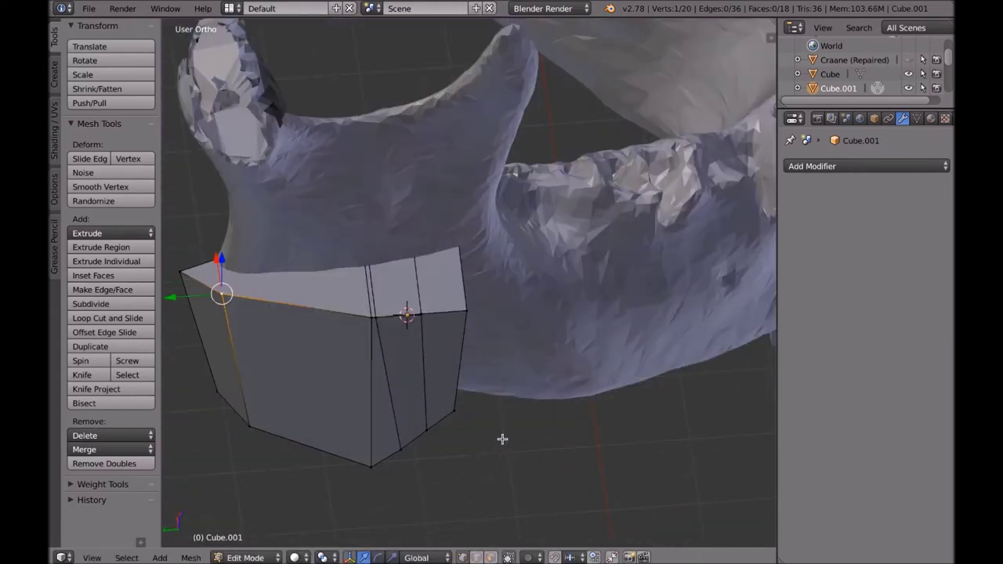
key(a)
key(c)
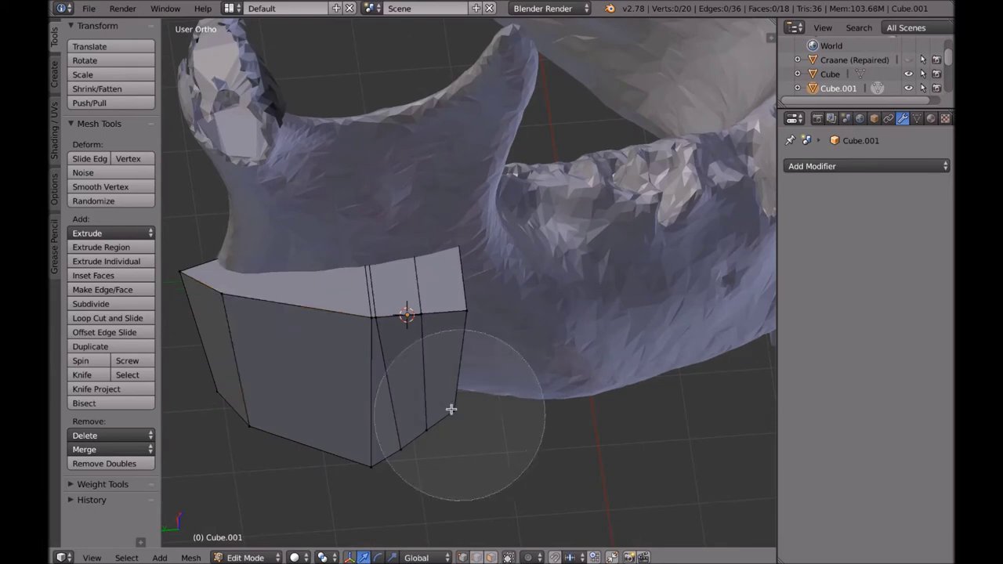
click(413, 330)
right_click(413, 330)
key(g)
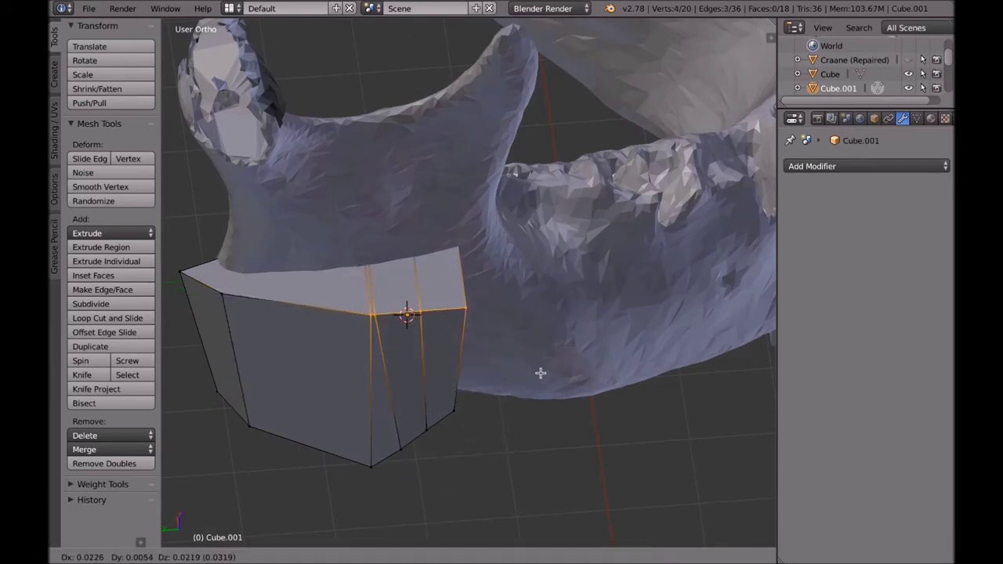
key(x)
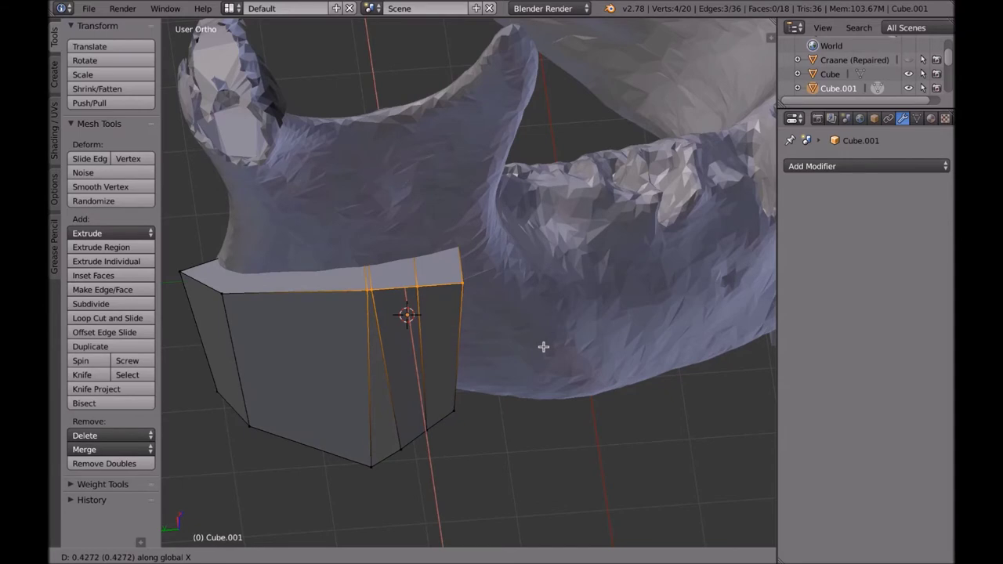
click(543, 349)
middle_drag(546, 350, 379, 275)
key(g)
key(x)
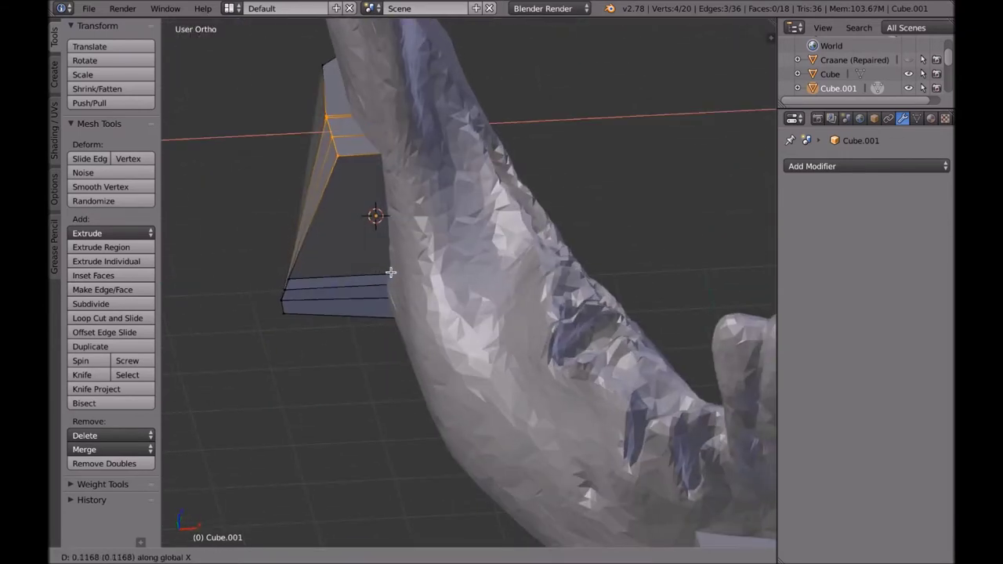
click(347, 278)
Circle-select the four lower outer vertices of the front sections and move them along X toward the bone, matching the upper edge.
middle_drag(309, 318, 327, 337)
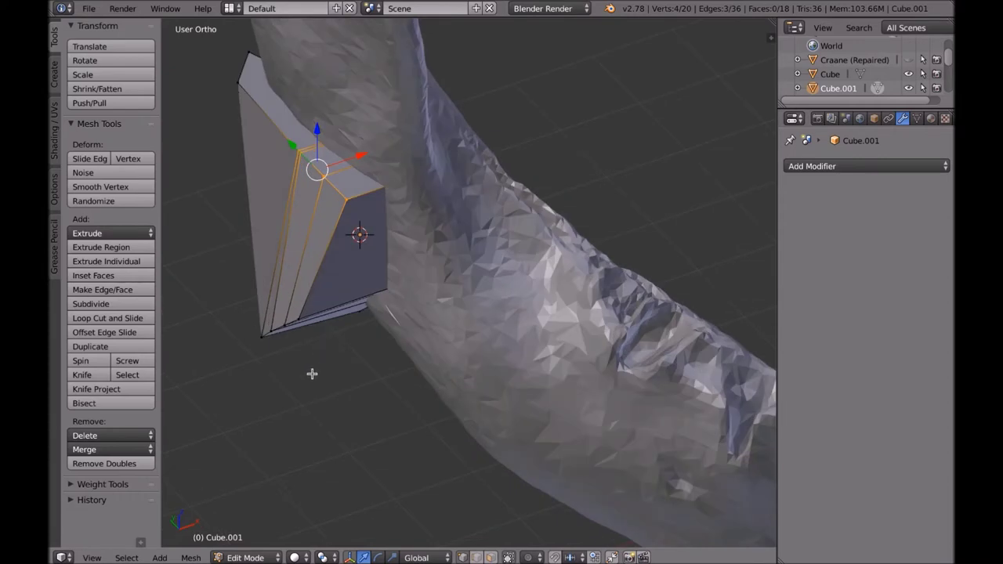
key(a)
key(c)
click(275, 362)
right_click(277, 360)
middle_drag(348, 385, 318, 378)
key(g)
key(x)
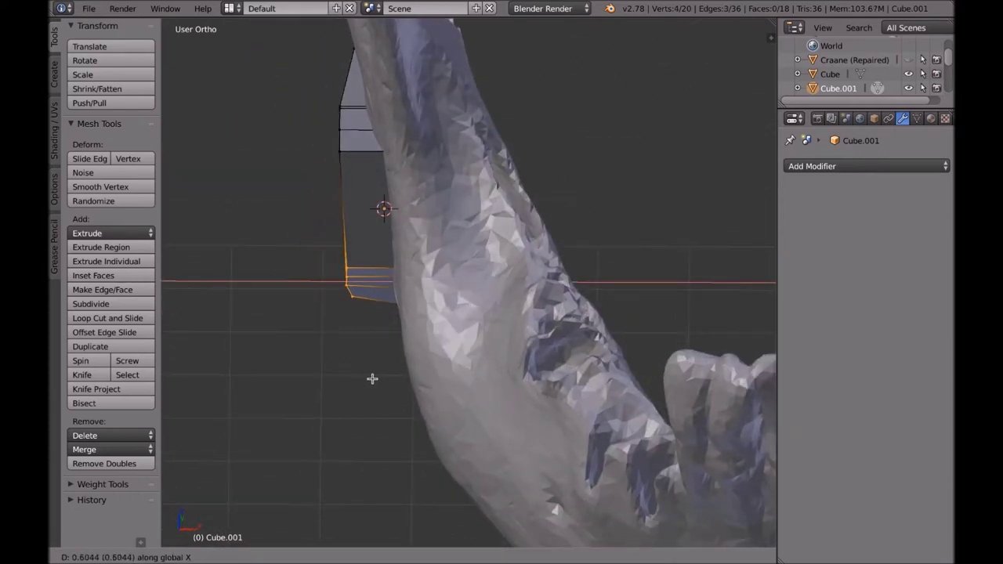
click(380, 380)
Move the block's lower inner vertex at the jaw angle slightly upward.
middle_drag(379, 379, 430, 286)
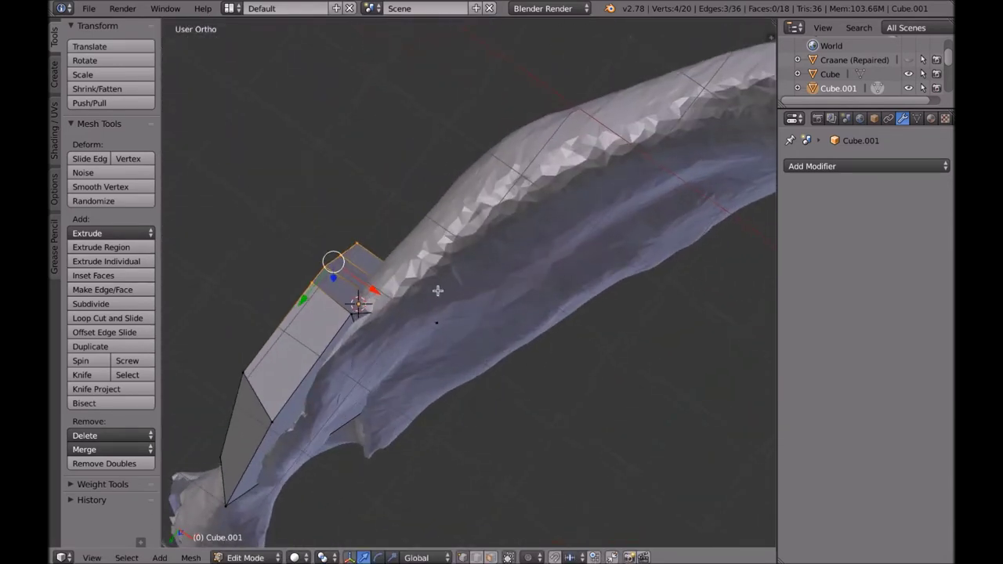
middle_drag(454, 320, 445, 431)
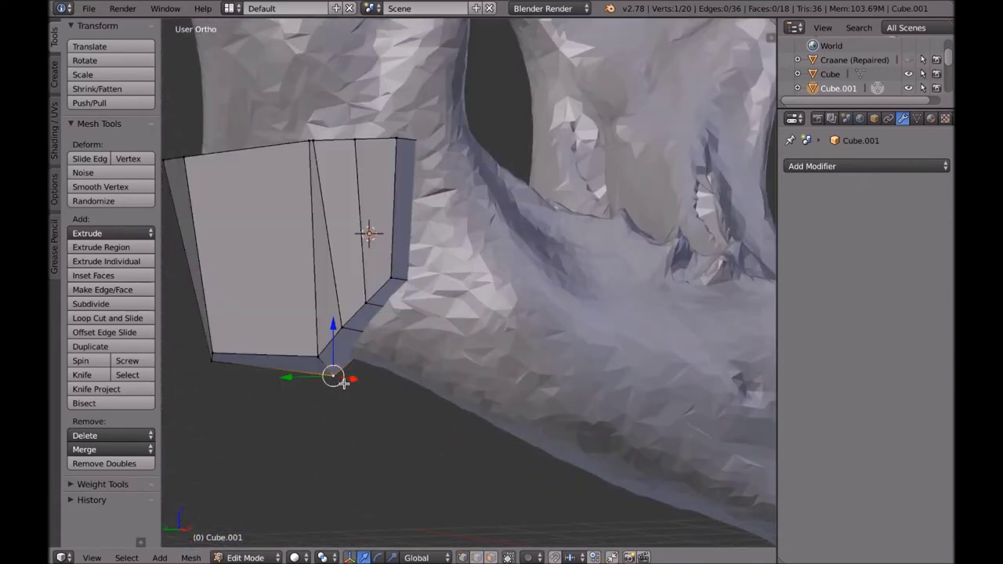
key(g)
click(345, 372)
Select the four vertices of the block's bottom face, move the face slightly to adjust its fit at the jaw angle, and leave mesh editing.
middle_drag(346, 371, 650, 362)
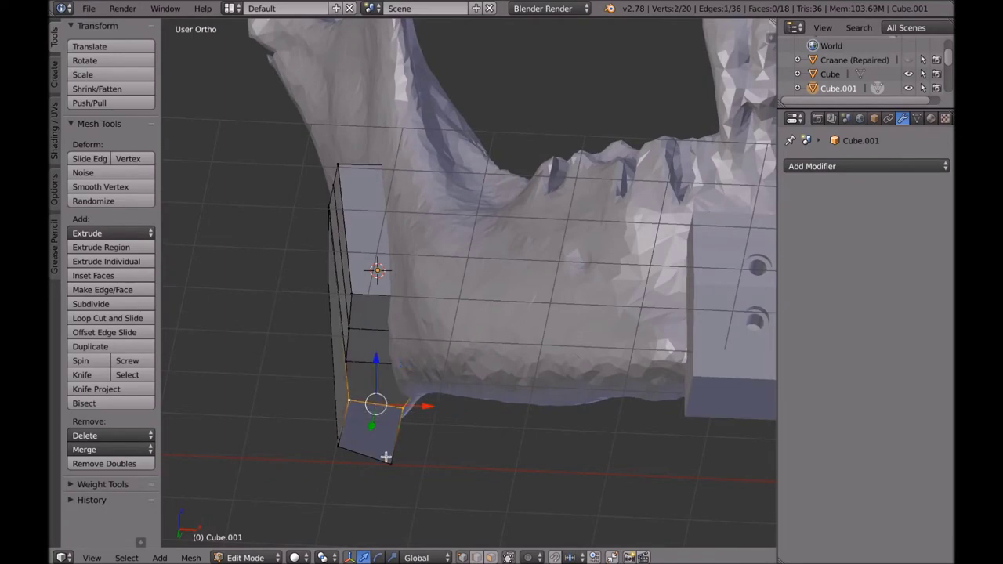
shift+right_click(360, 455)
key(e)
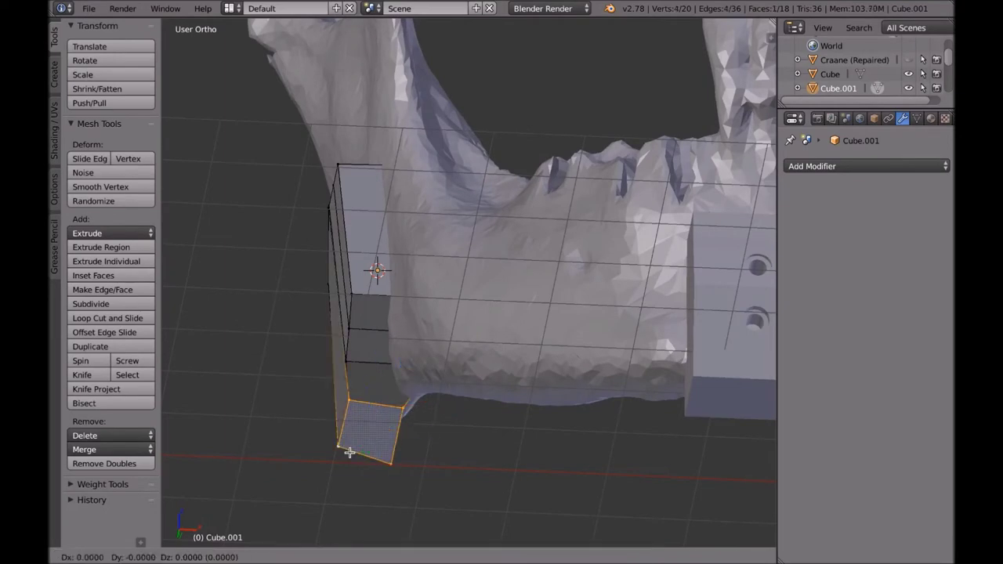
click(350, 461)
middle_drag(349, 461, 440, 84)
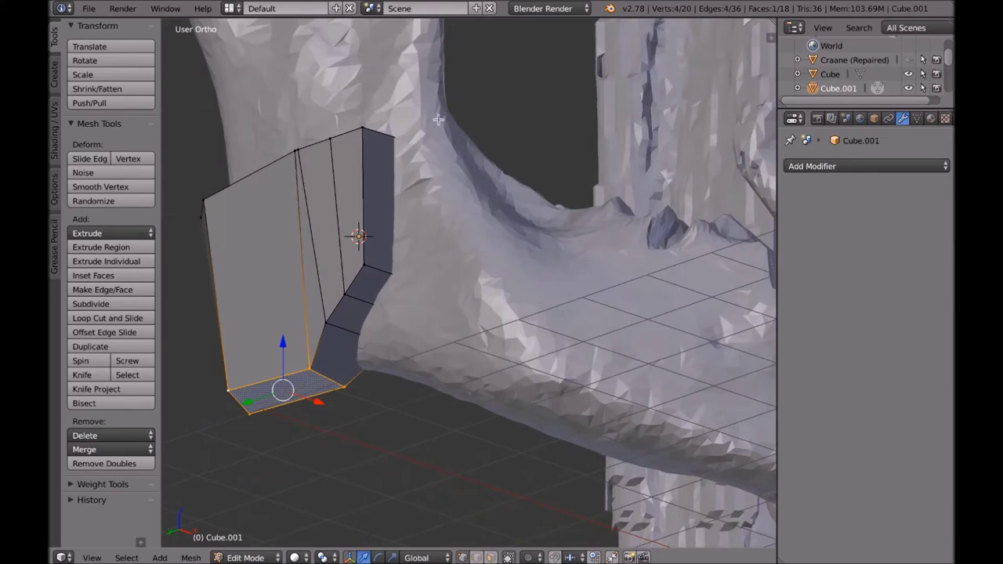
middle_drag(387, 308, 427, 411)
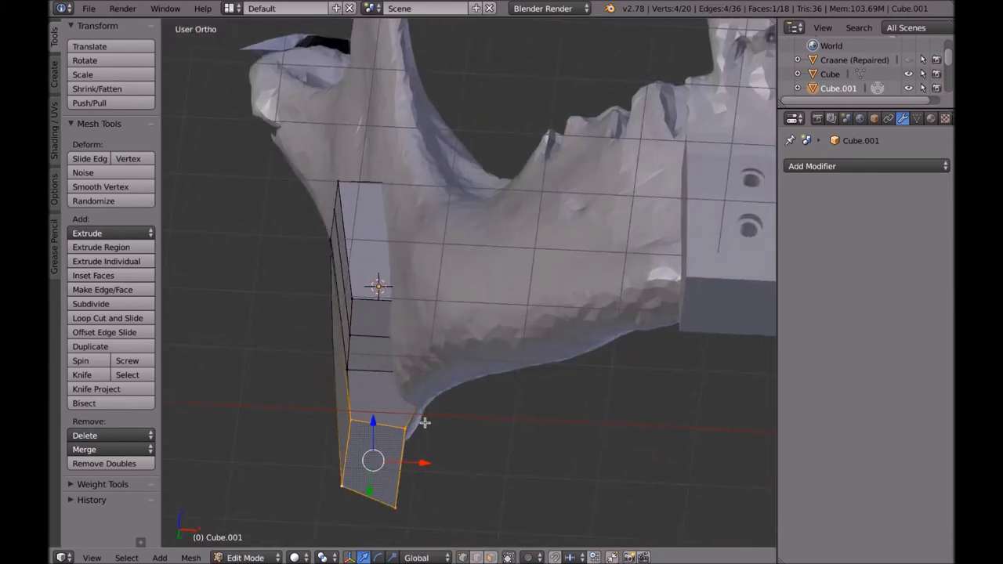
middle_drag(385, 335, 475, 290)
key(Tab)
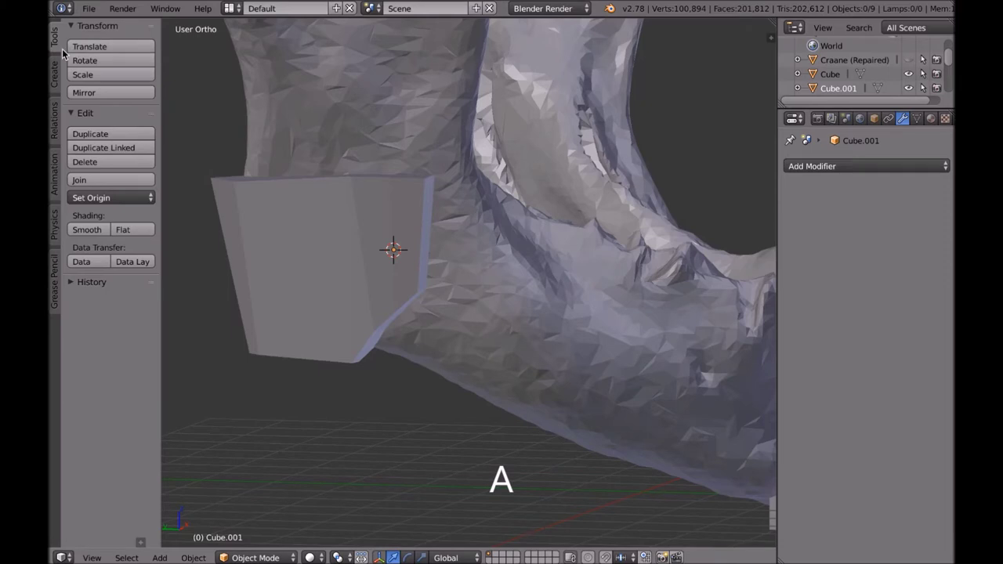
Add a plane at the guide block and rotate it in the side view so it slopes diagonally across the block and ramus.
click(55, 76)
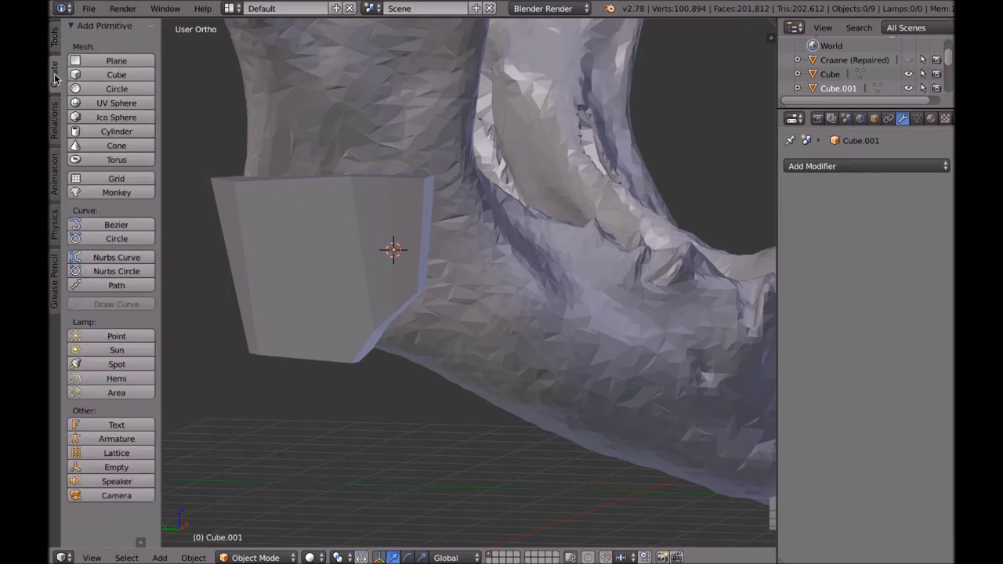
click(130, 63)
middle_drag(580, 332, 629, 308)
key(r)
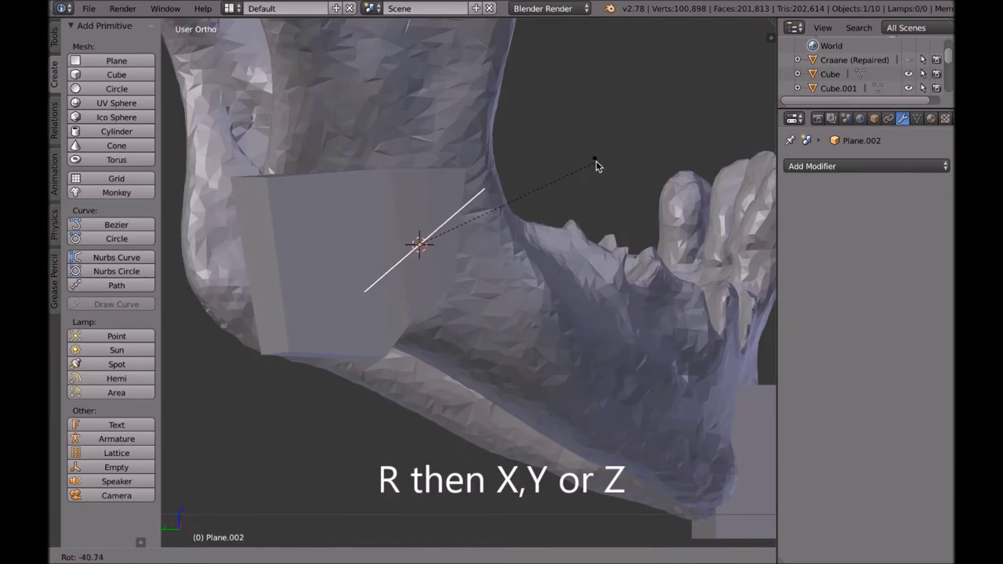
click(603, 168)
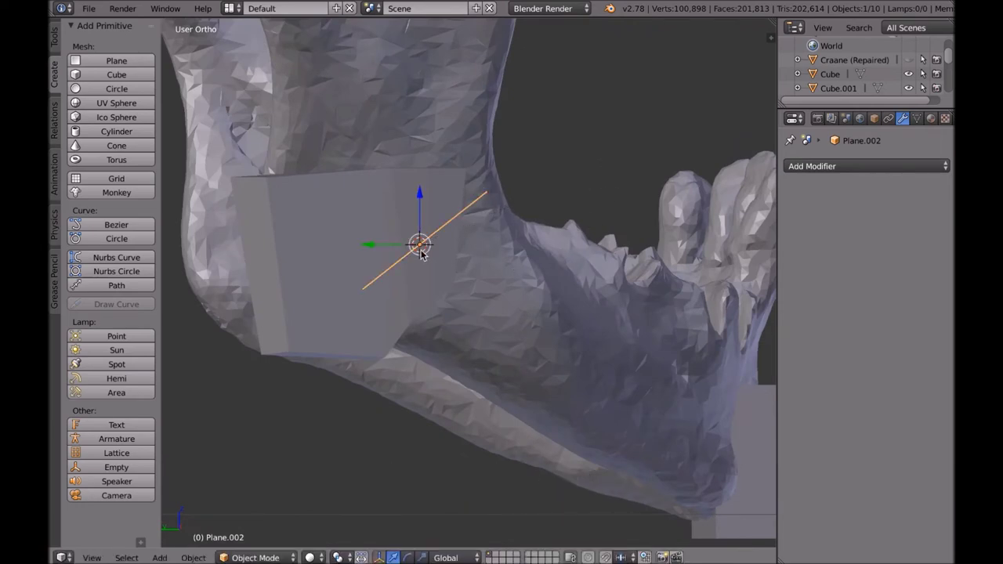
Scale the plane up to about 9.7 units per side so it extends well past the guide block and ramus.
key(s)
click(662, 368)
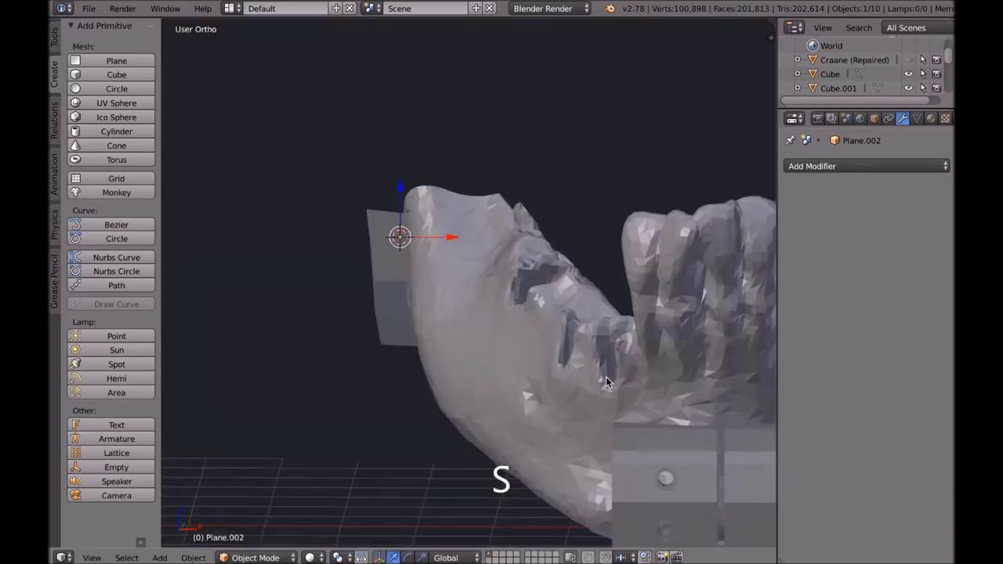
key(s)
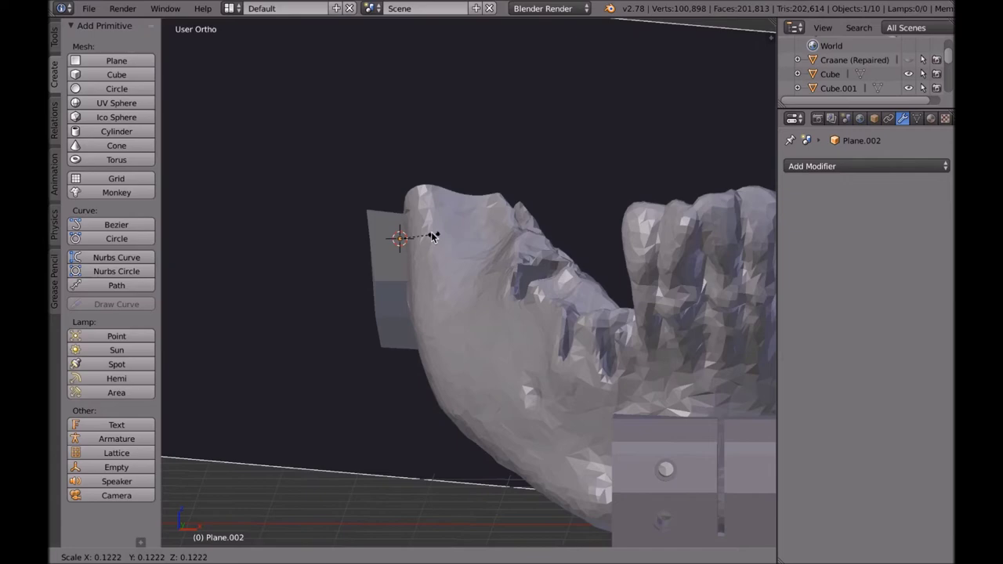
click(433, 236)
Apply the enlarged plane's scale and check its scale values in the transform properties.
middle_drag(434, 237, 555, 250)
key(Tab)
key(Tab)
click(195, 557)
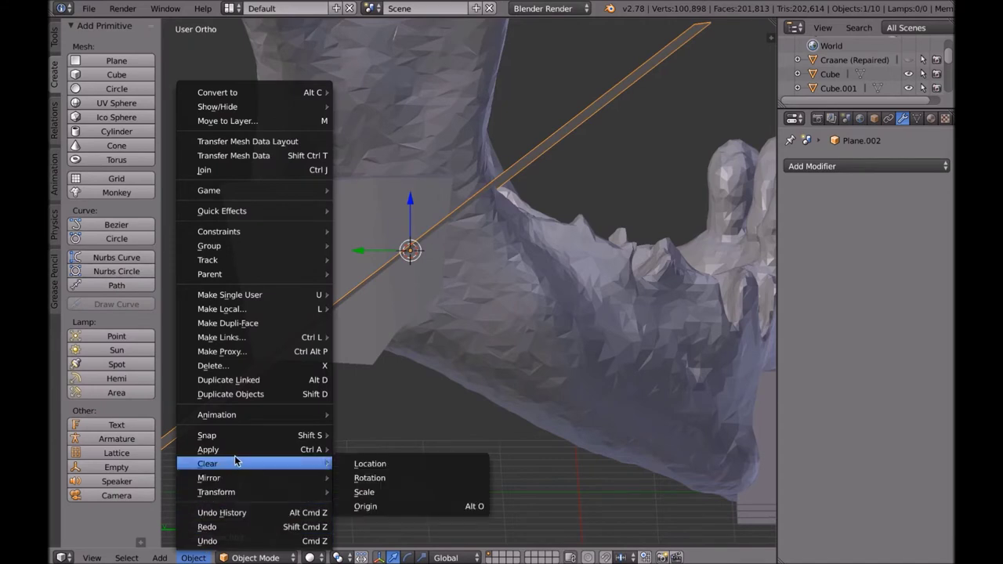
mouse_move(236, 453)
click(363, 322)
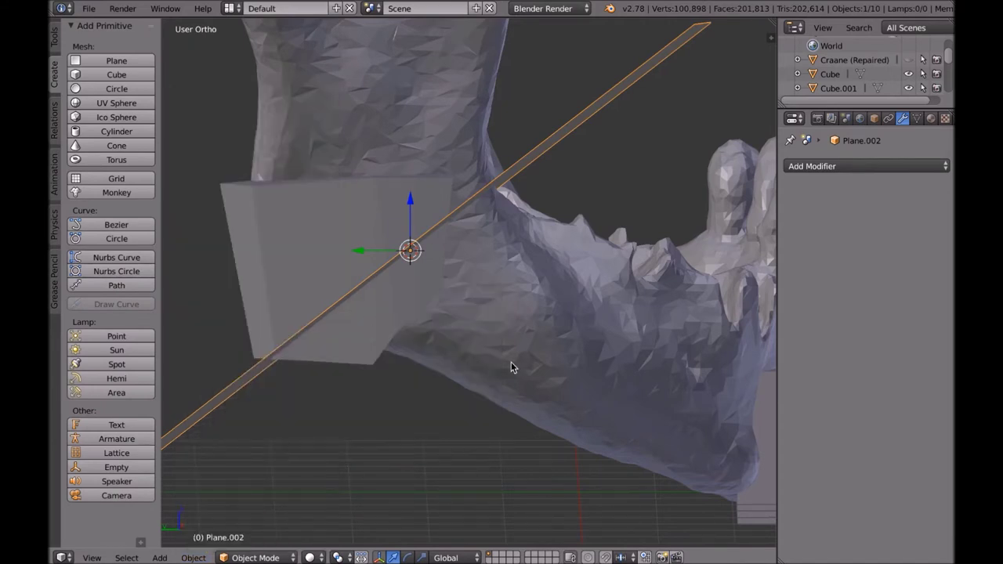
key(n)
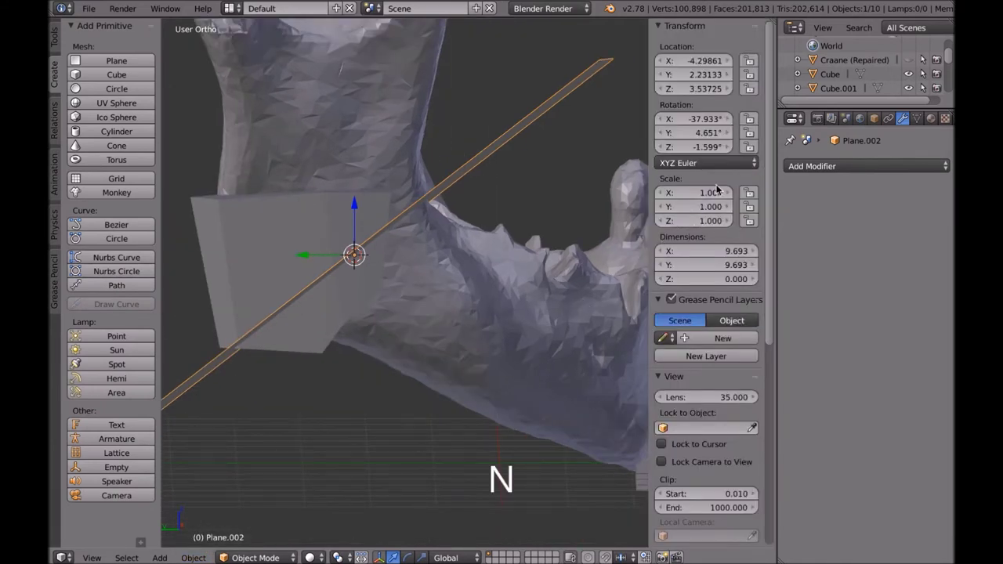
key(n)
Extrude the plane's face about 0.09 units along its normal to make a thin cutting plate, and return to object mode.
mouse_move(469, 280)
middle_down()
mouse_move(470, 268)
mouse_move(475, 280)
middle_up()
key(Tab)
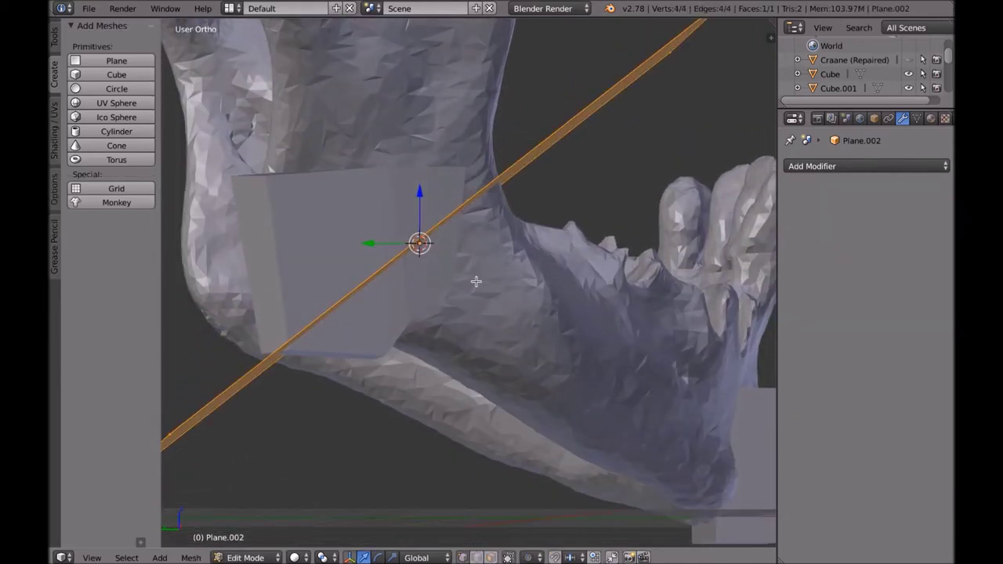
key(e)
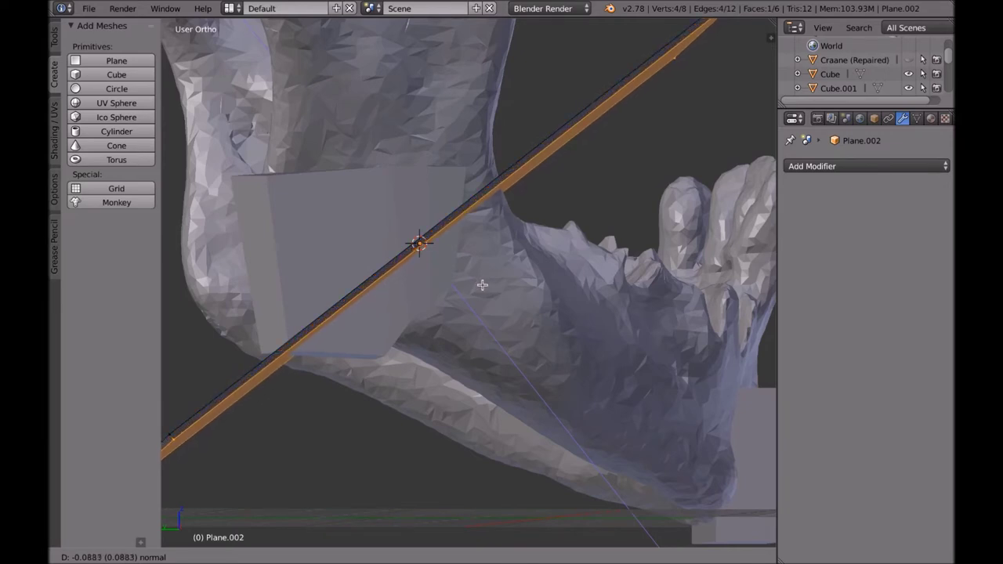
click(482, 286)
mouse_move(508, 313)
middle_down()
mouse_move(525, 310)
mouse_move(510, 319)
middle_up()
scroll(525, 310, down, 2)
key(Tab)
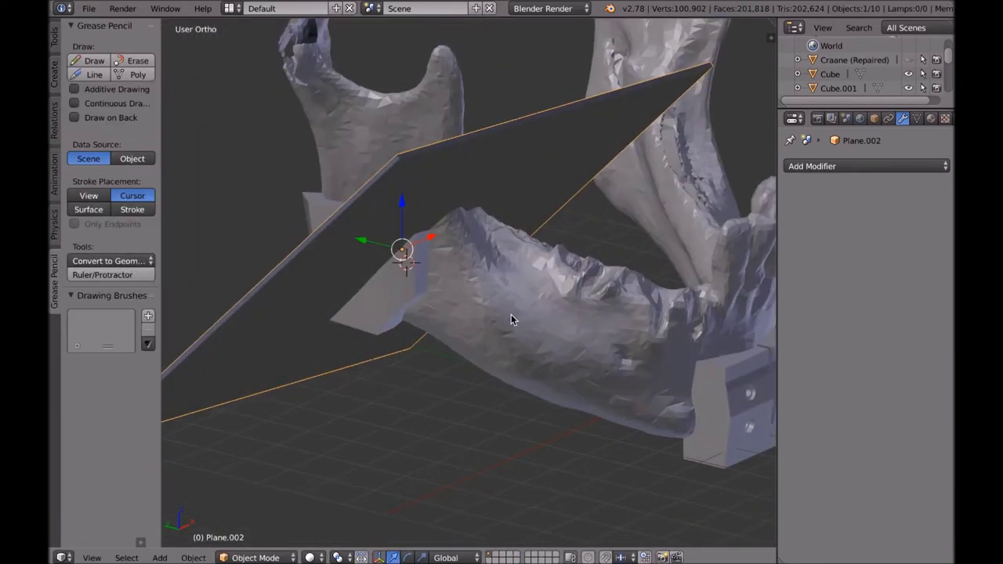
Rotate the thin plate in a view from above so it crosses the ramus more squarely, and measure its thickness with the ruler.
middle_drag(496, 237, 629, 303)
key(r)
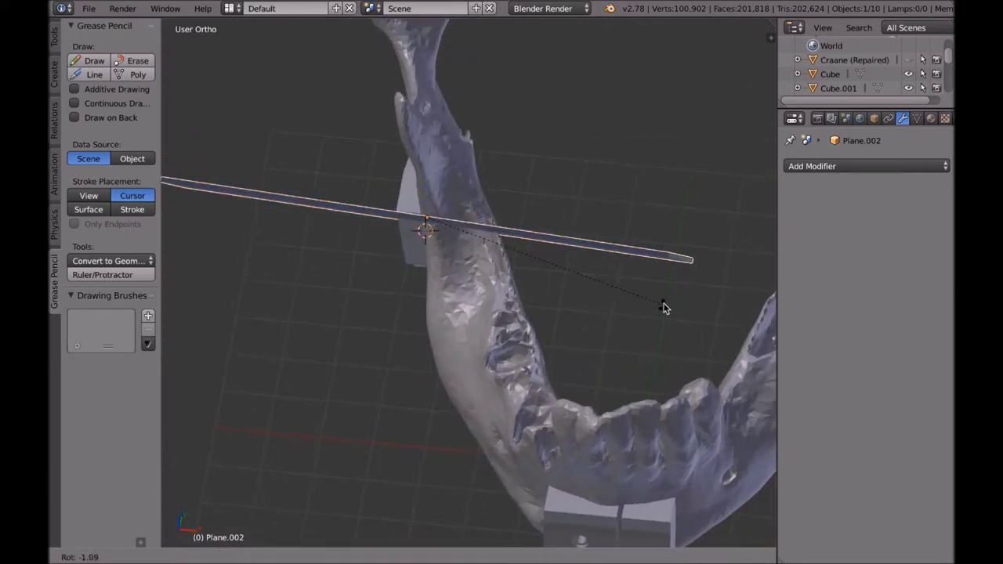
click(690, 261)
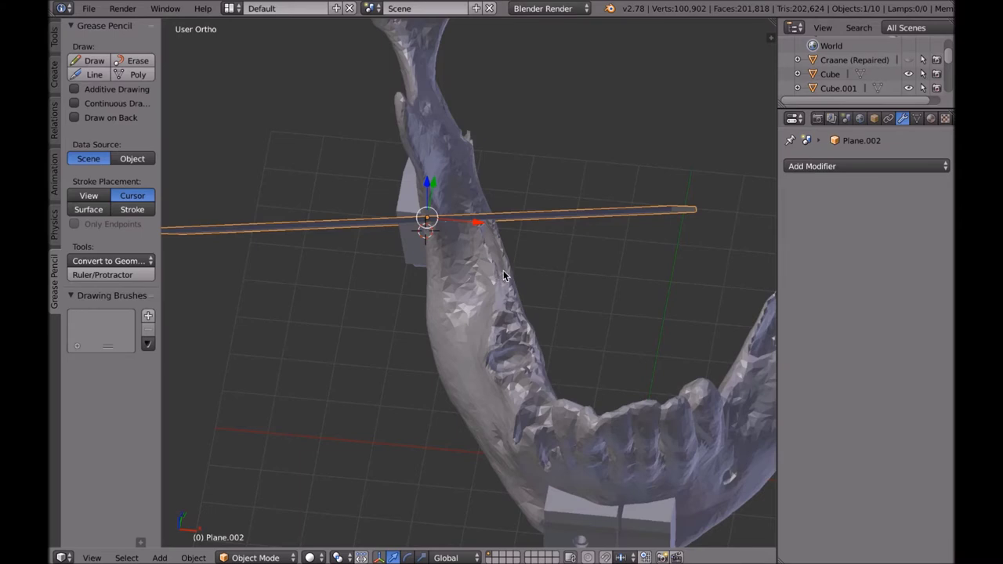
click(108, 273)
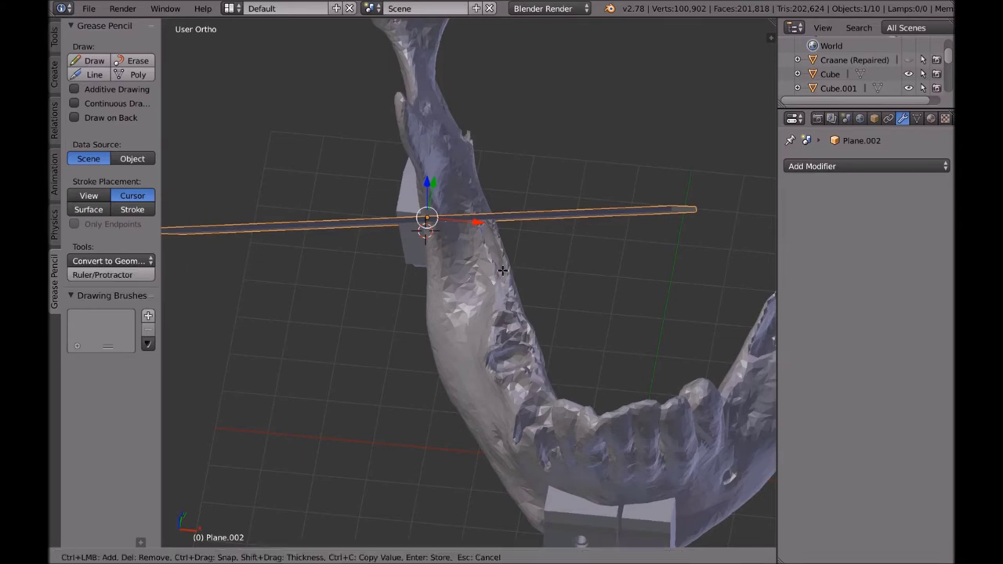
drag(486, 222, 485, 216)
Rotate the plate slightly in the side view to flatten its diagonal slope across the guide block, and check it from several angles.
middle_drag(541, 280, 599, 261)
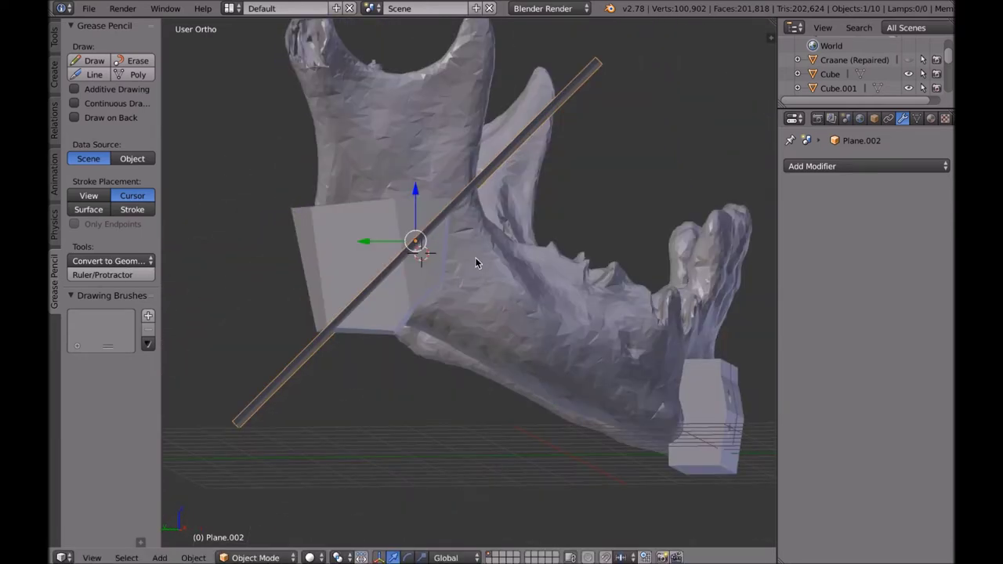
key(r)
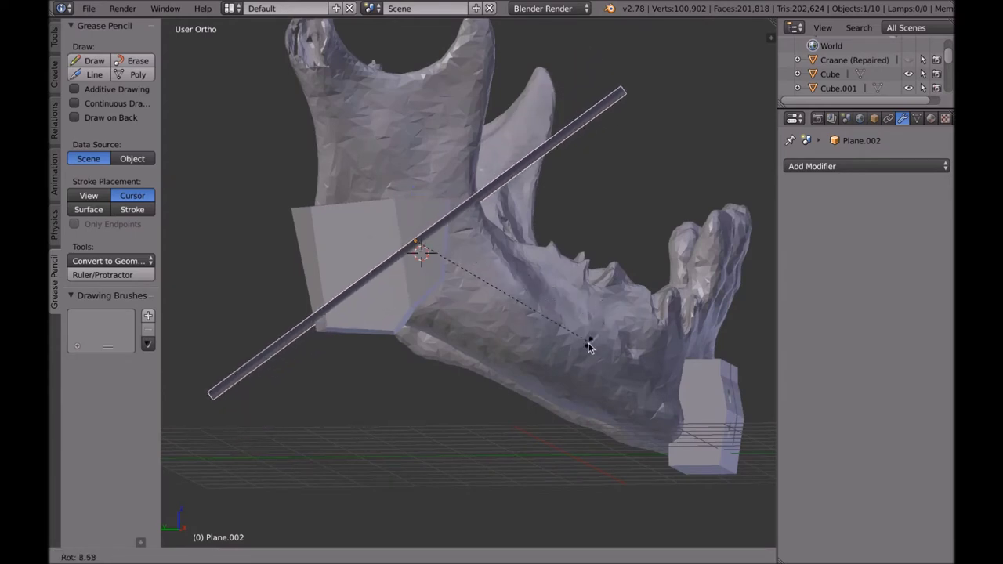
click(595, 333)
middle_drag(534, 264, 513, 264)
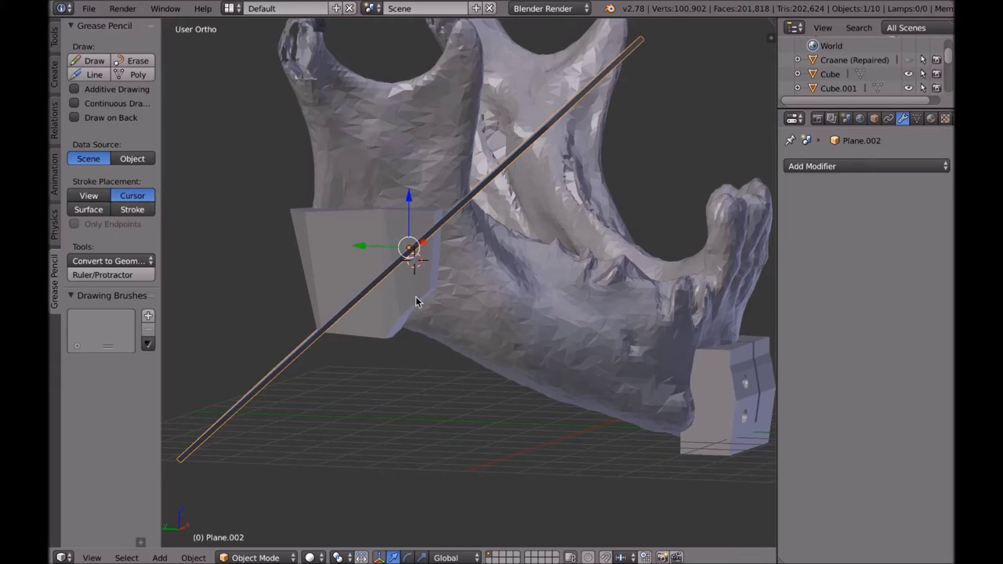
mouse_move(649, 383)
middle_down()
mouse_move(622, 373)
mouse_move(634, 377)
middle_up()
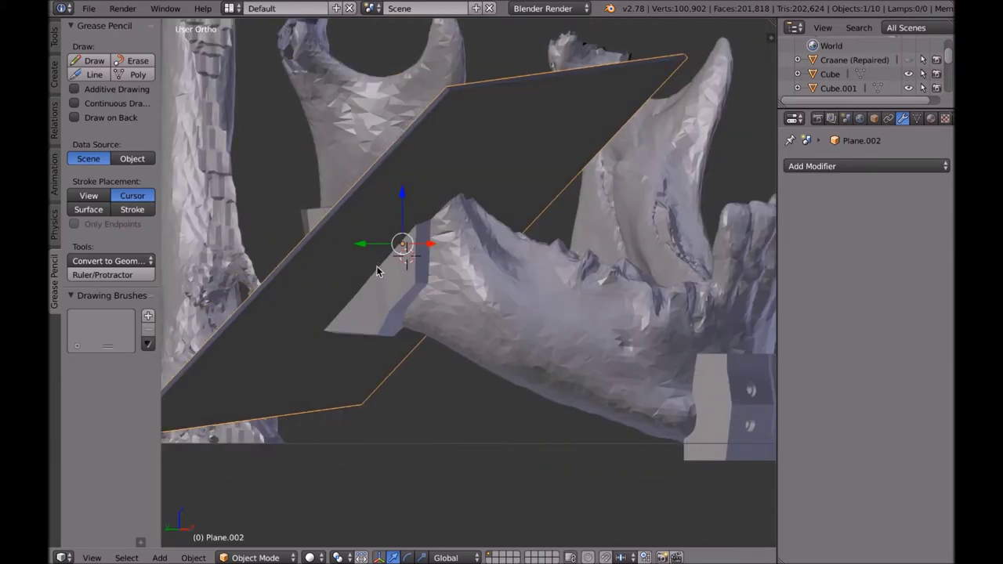
middle_drag(376, 266, 418, 278)
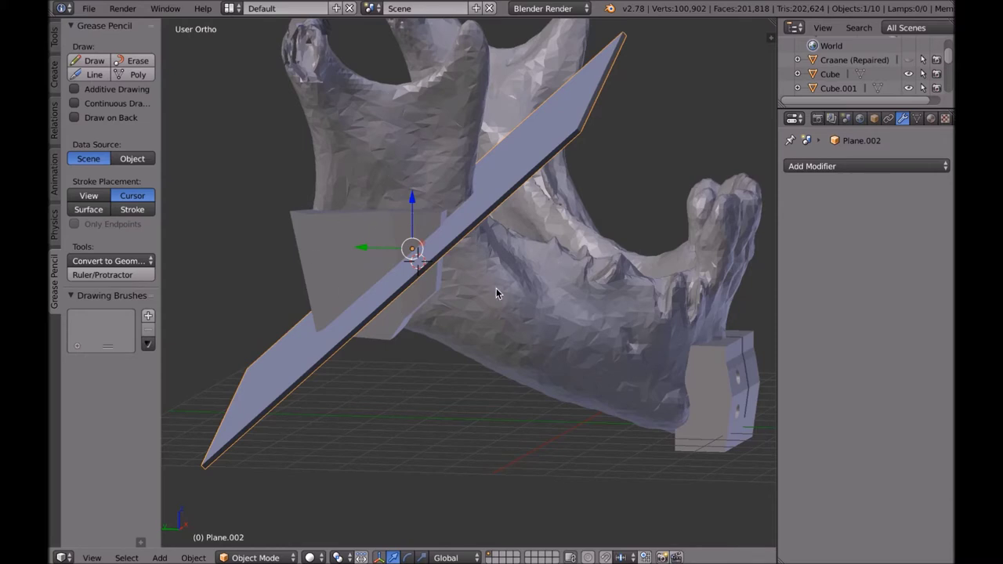
Duplicate the angled cutting plate in place and hide the copy.
mouse_move(346, 288)
middle_down()
mouse_move(340, 278)
mouse_move(344, 287)
middle_up()
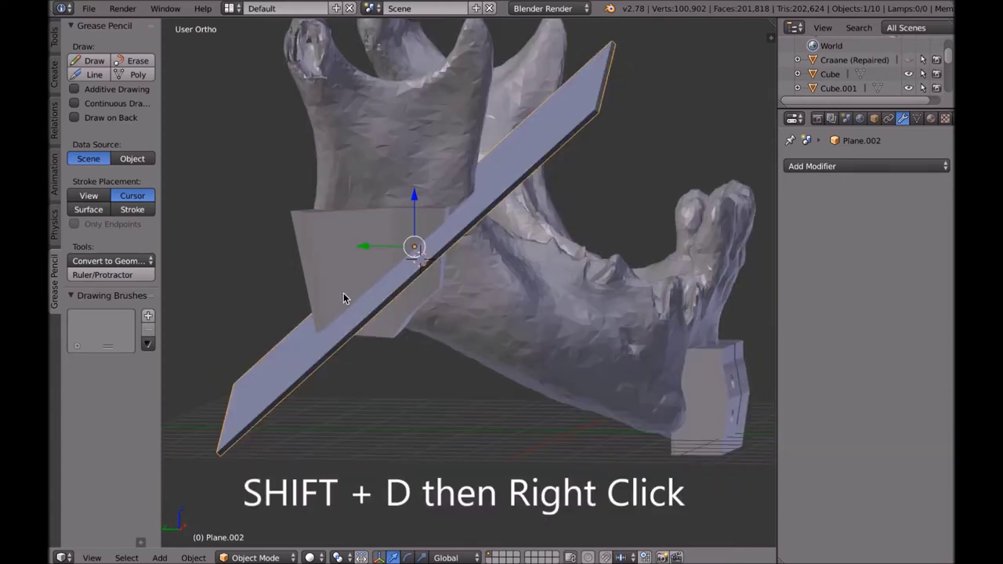
key(shift+d)
right_click(316, 251)
key(h)
Select only the four vertices at the lower end of the remaining plate in edit mode.
right_click(432, 270)
middle_drag(435, 279, 349, 337)
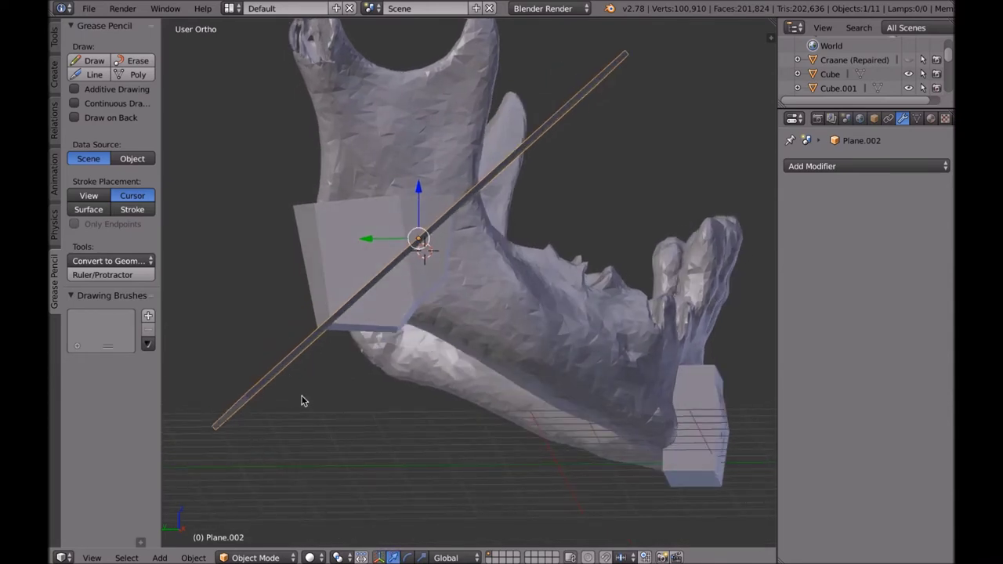
key(Tab)
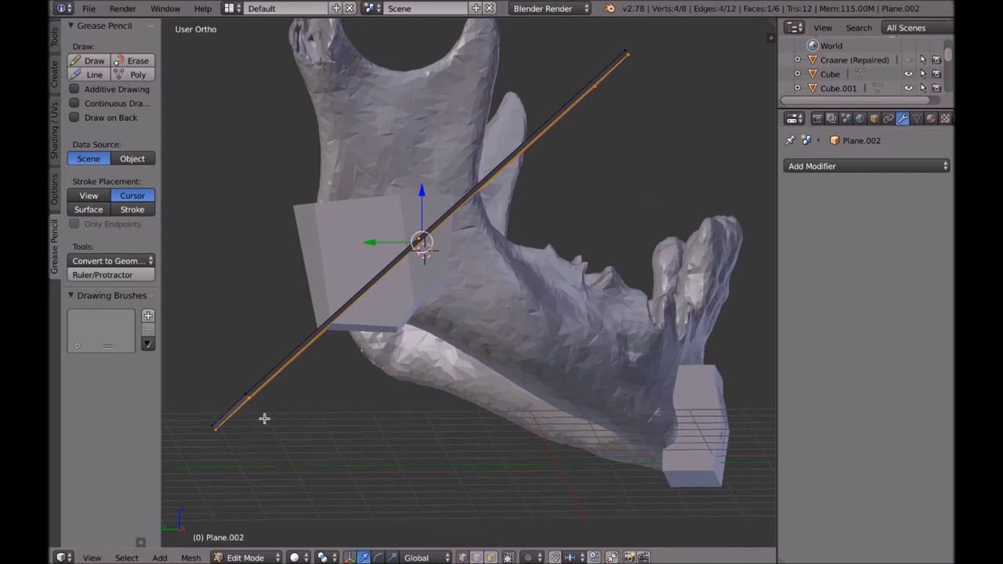
shift+right_click(245, 395)
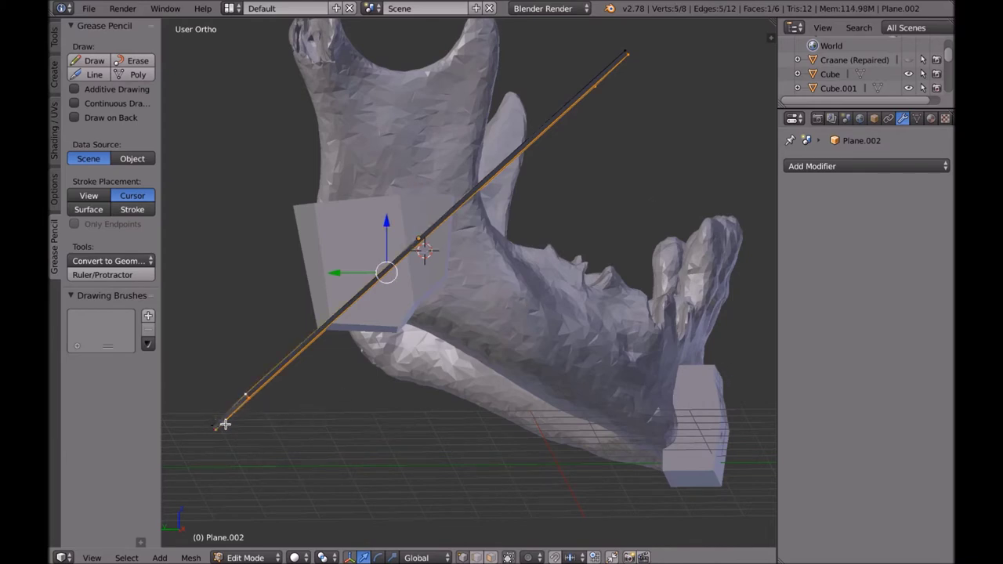
key(a)
key(c)
click(225, 427)
right_click(224, 431)
middle_drag(427, 468, 492, 423)
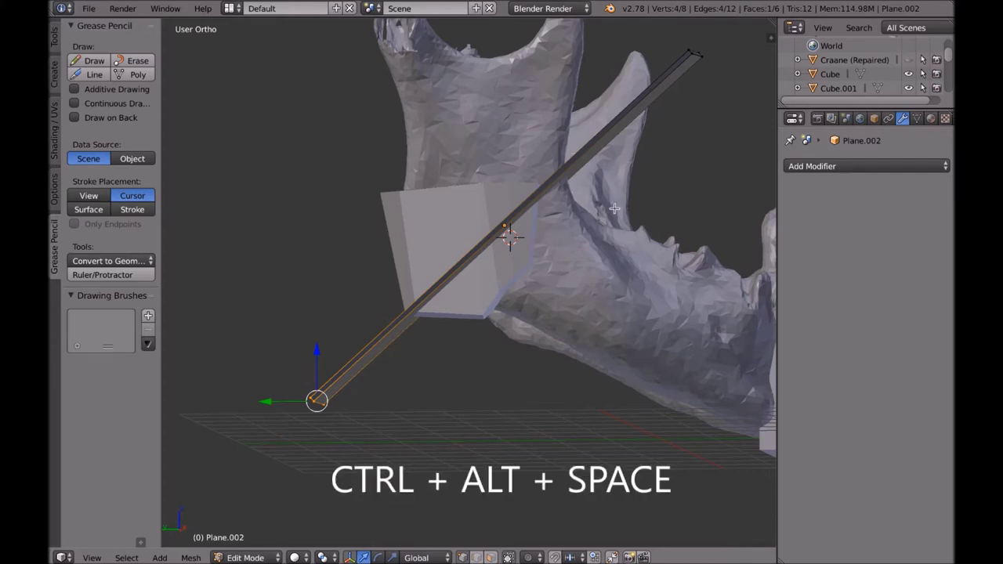
Create a Face orientation from the selected end and slide it about 3.4 units along Face Z so the plate ends inside the guide block.
key(ctrl+alt+space)
middle_drag(461, 306, 460, 305)
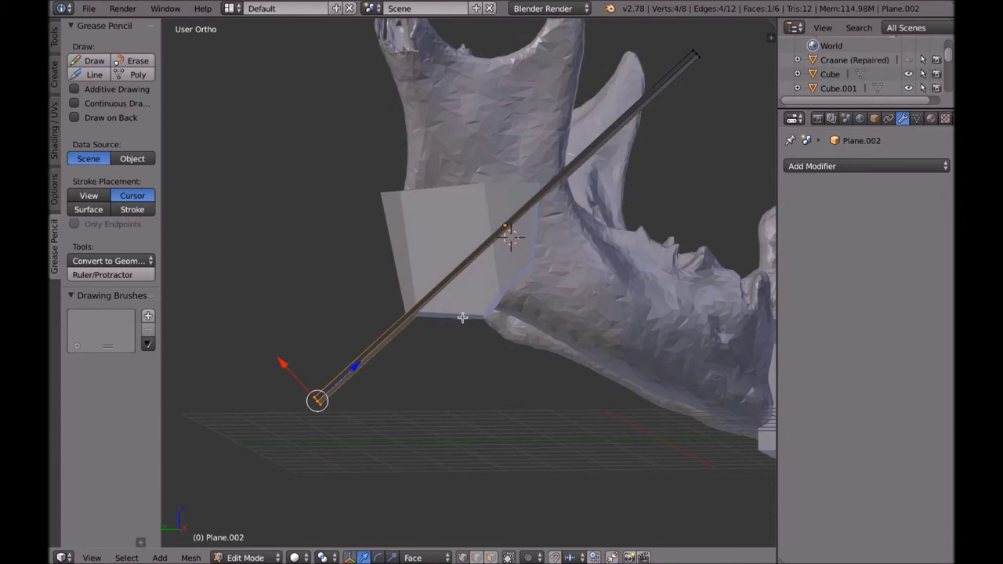
key(g)
key(z)
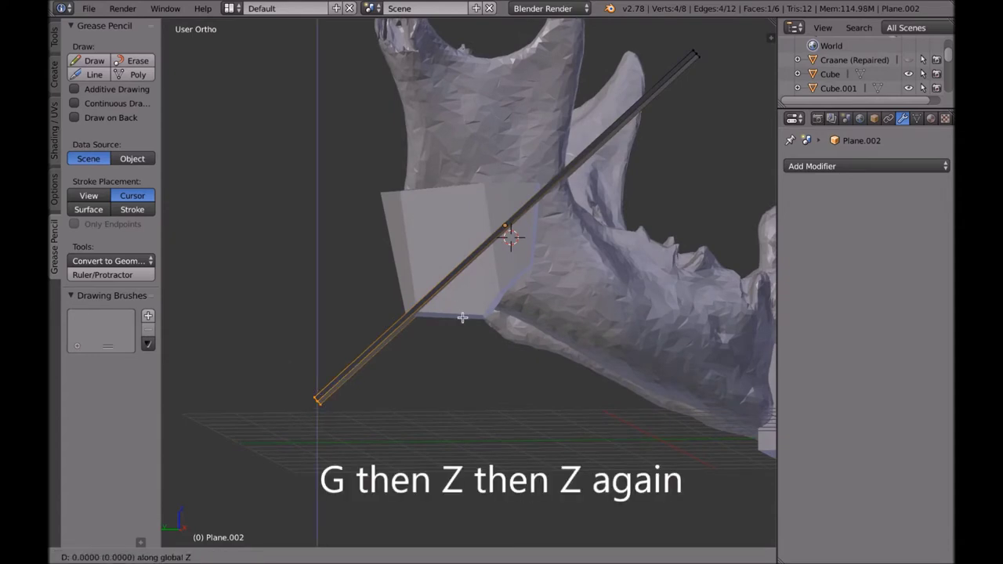
key(z)
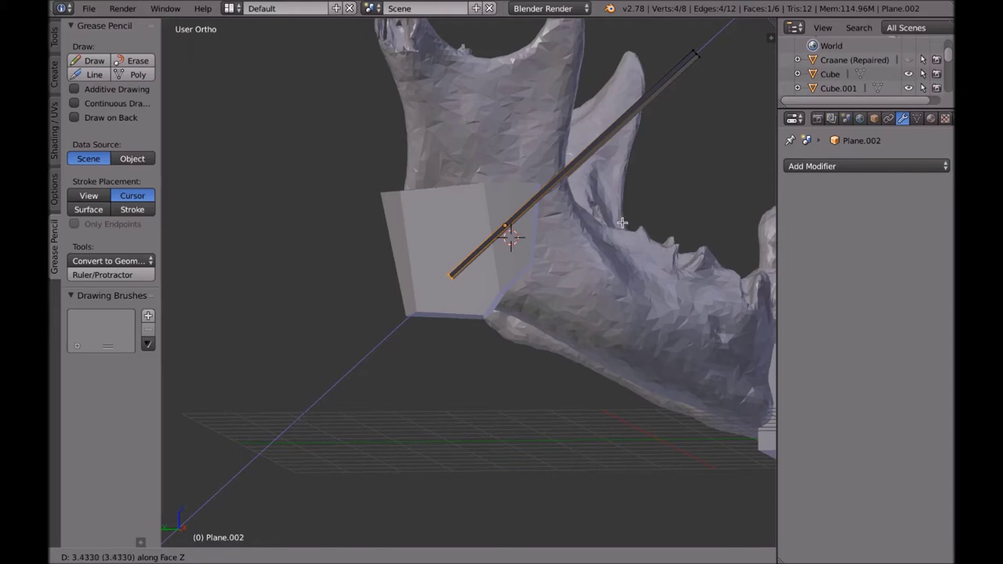
click(617, 225)
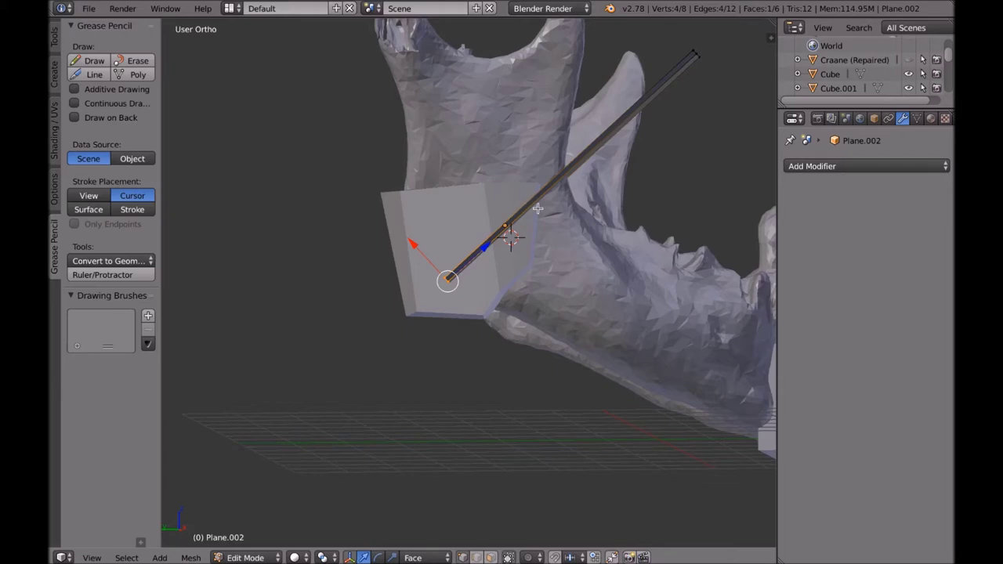
mouse_move(472, 274)
middle_down()
mouse_move(619, 280)
mouse_move(580, 286)
mouse_move(477, 274)
middle_up()
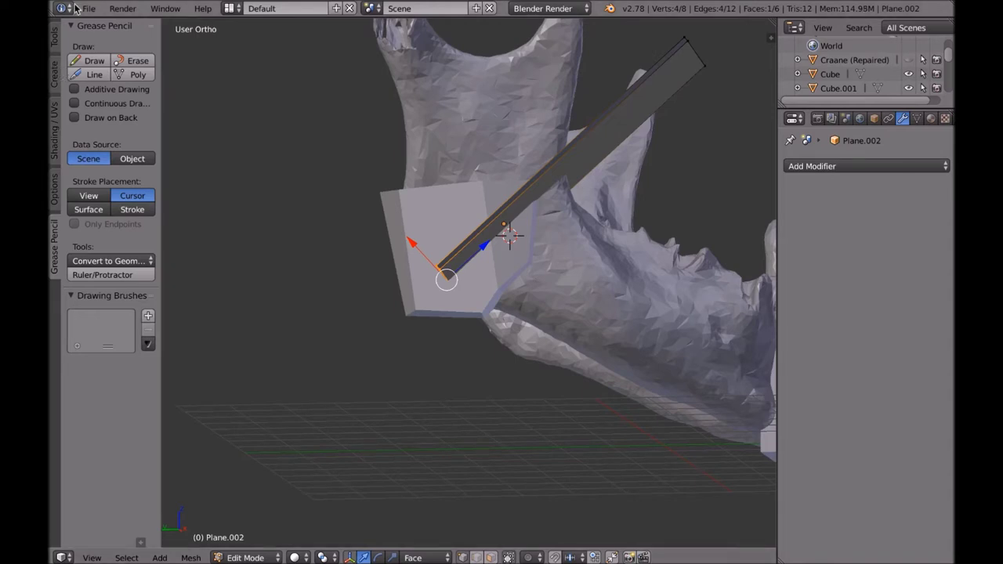
Leave the plate, unhide the screw guide cylinder Guide de vissage 2mm - 3 mm, and duplicate it.
scroll(876, 87, down, 3)
scroll(881, 86, down, 1)
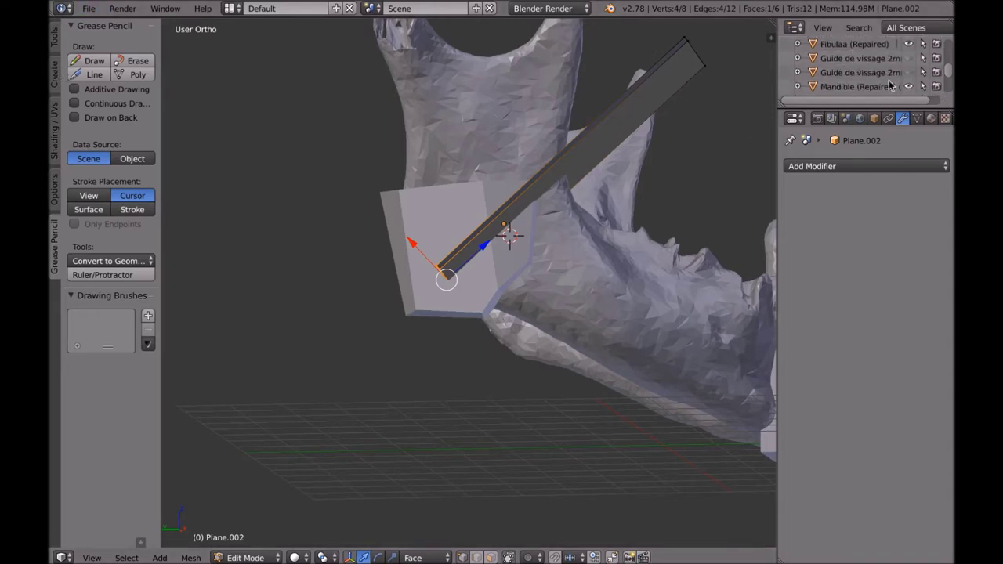
click(877, 59)
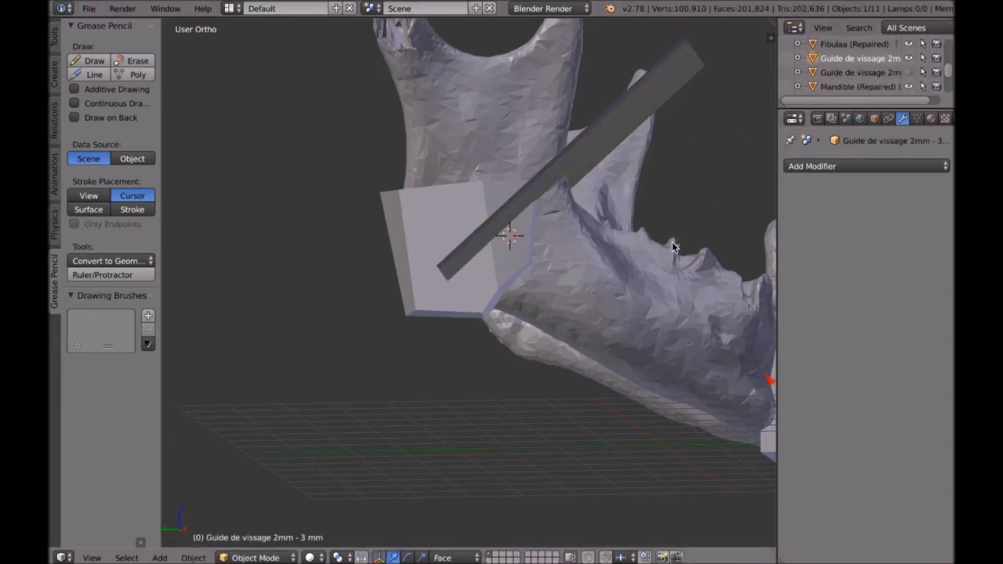
key(shift+d)
click(336, 116)
Rotate the copied screw cylinder about the global Z axis to lie sideways, and move it over to the ramus guide block.
middle_drag(336, 116, 536, 210)
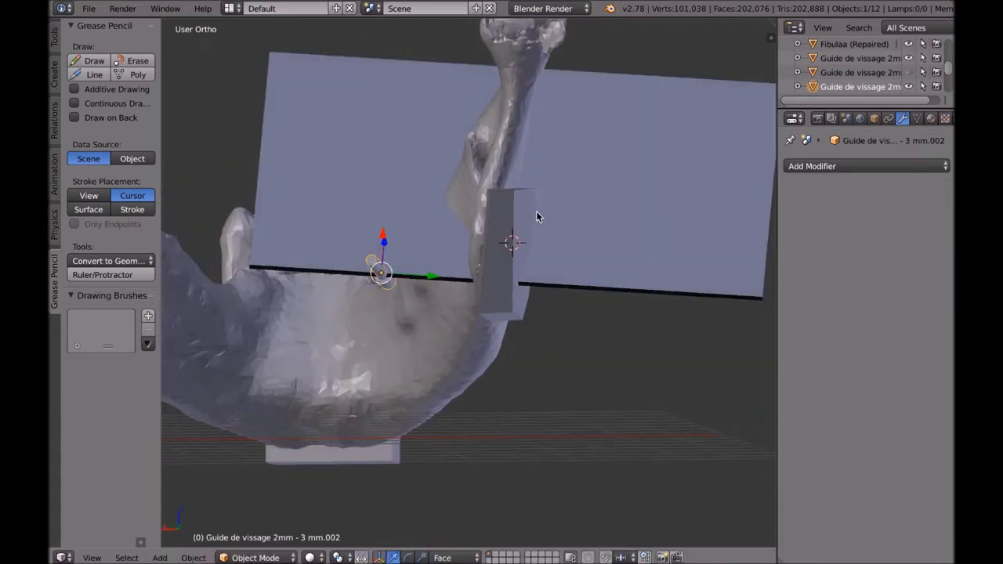
key(r)
key(z)
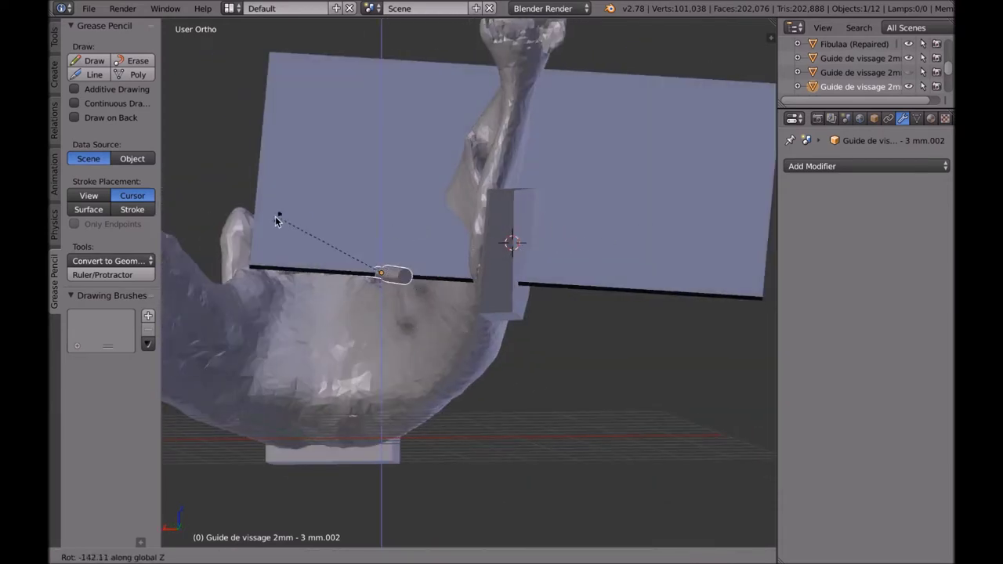
click(393, 234)
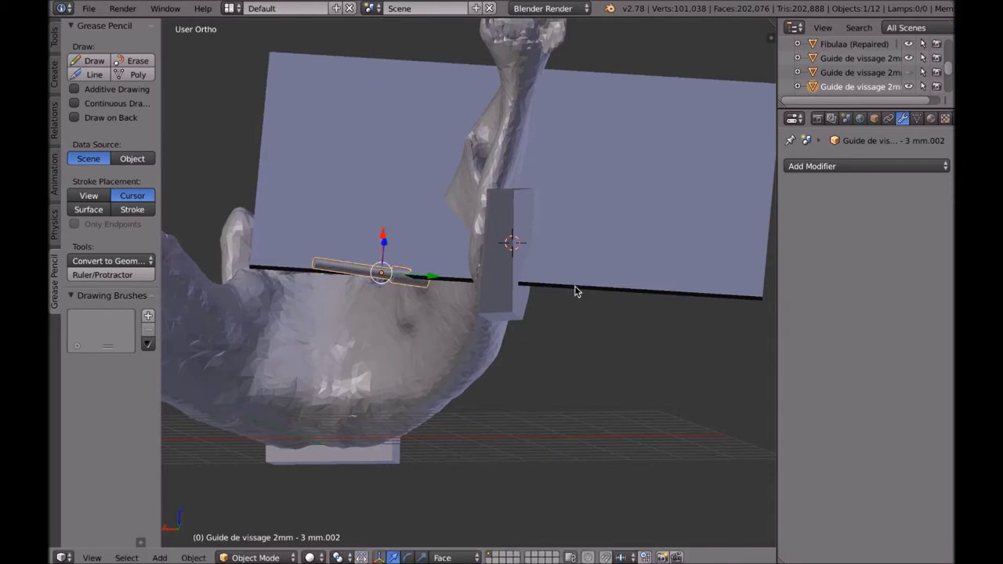
key(g)
click(700, 306)
middle_drag(700, 306, 659, 272)
key(g)
click(642, 267)
Rotate the copied cylinder about the global Z axis, and adjust its tilt in a front-side view so it points into the guide block.
key(r)
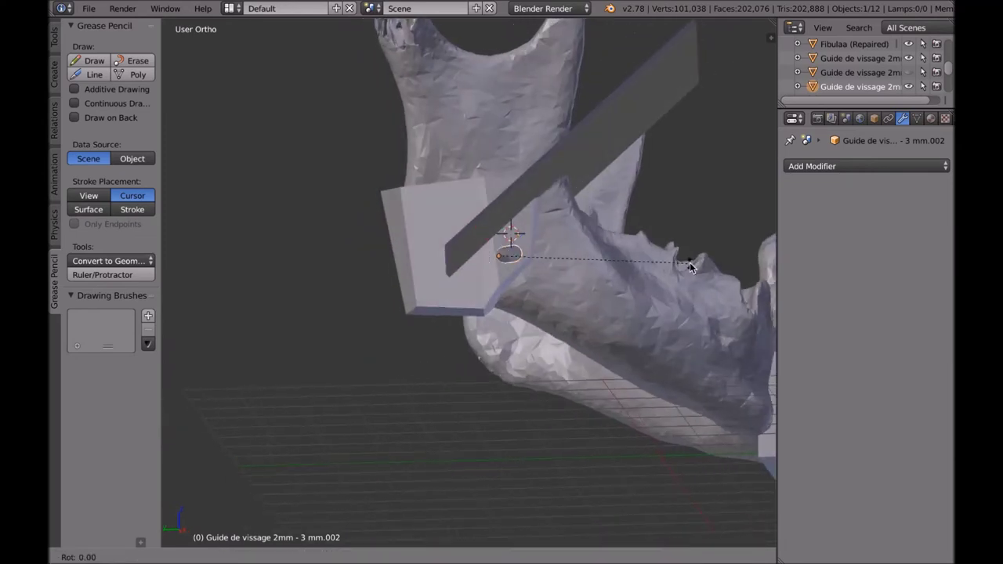
key(z)
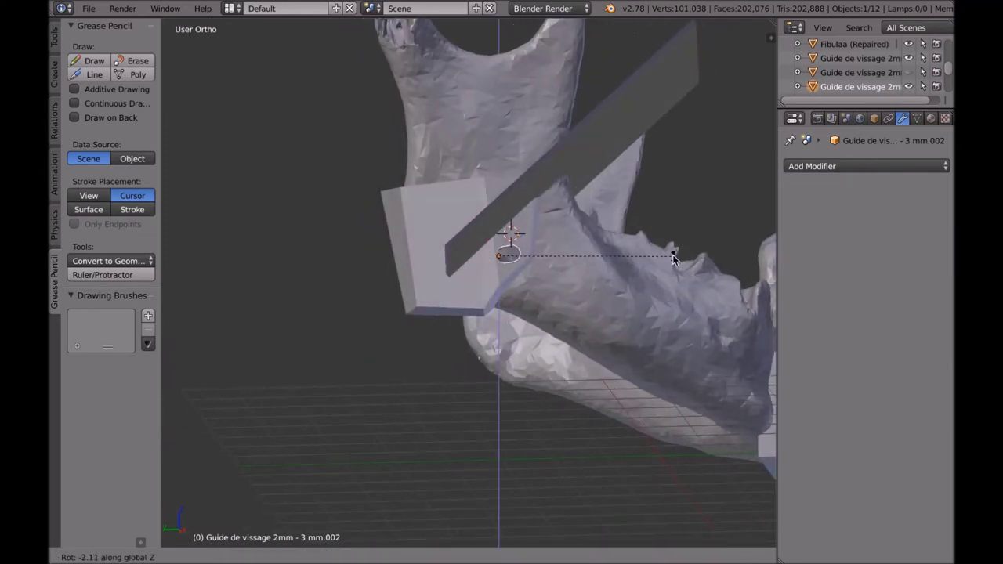
click(675, 179)
middle_drag(662, 226, 595, 232)
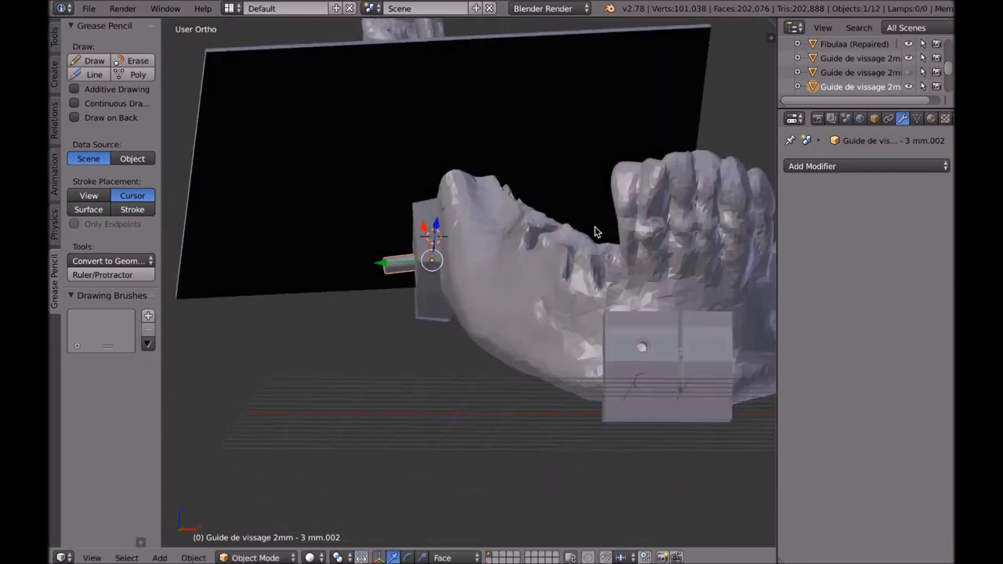
key(r)
click(614, 220)
Reposition the cylinder from several views so it passes through the guide block just below the cutting plate.
key(g)
click(612, 230)
middle_drag(611, 230, 499, 261)
key(g)
click(657, 234)
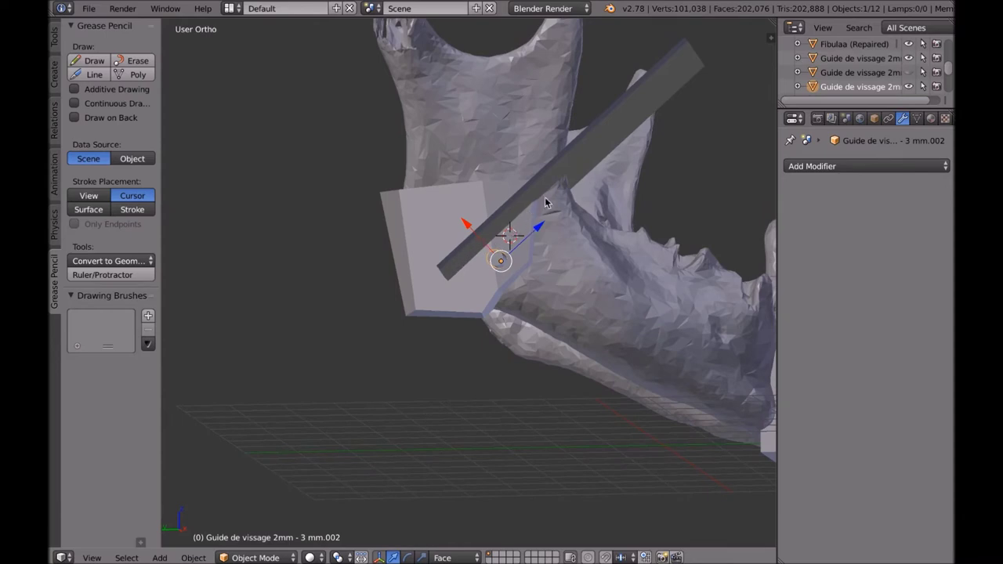
middle_drag(447, 244, 542, 233)
key(g)
click(547, 216)
key(g)
click(488, 223)
Add a Boolean modifier set to Difference to the ramus guide block and copy it for the other cutting objects.
right_click(453, 296)
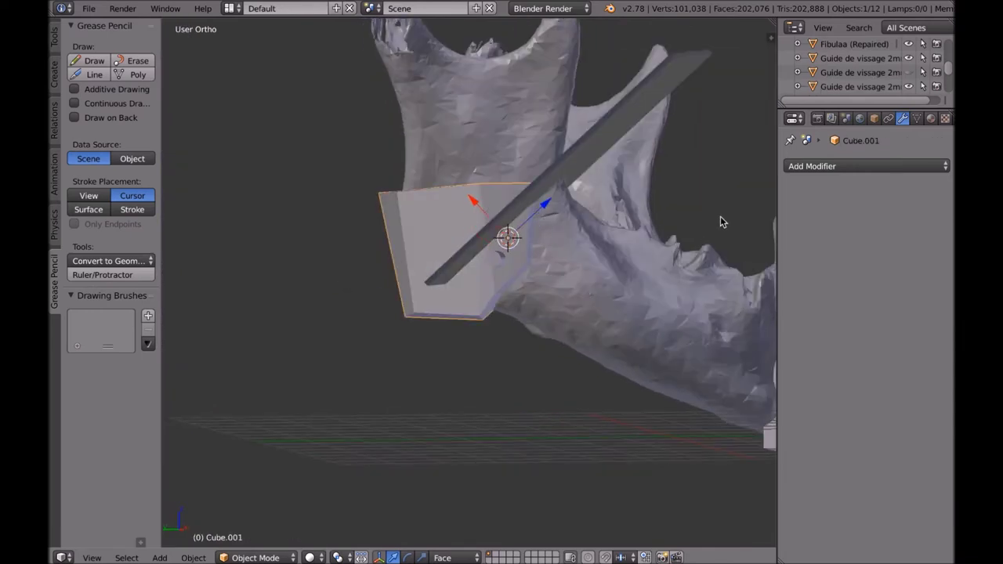
click(820, 166)
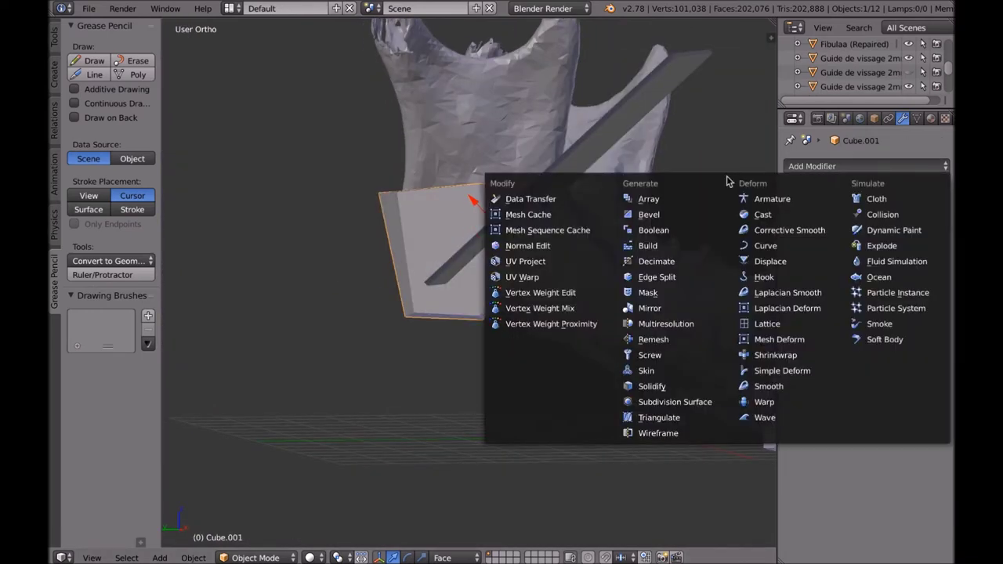
click(687, 227)
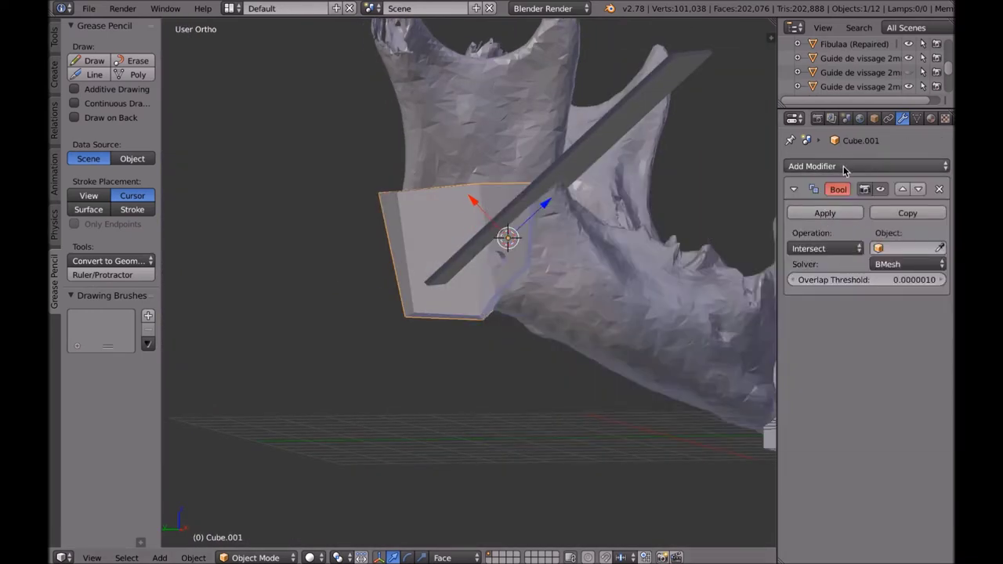
click(841, 250)
click(825, 205)
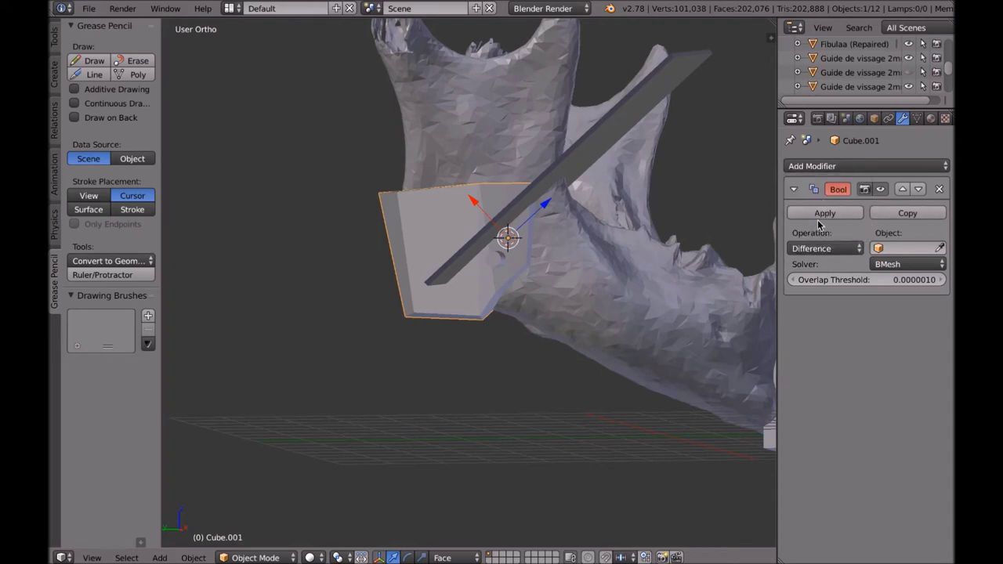
click(901, 218)
click(902, 218)
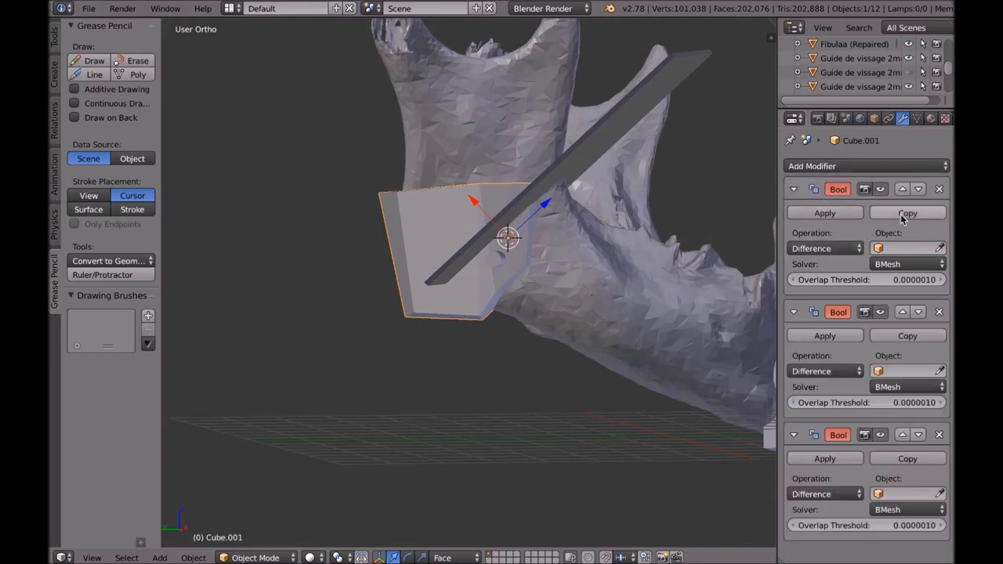
click(902, 217)
Assign the mandible to the first Boolean and, in wireframe display, the screw cylinder to the second.
click(634, 288)
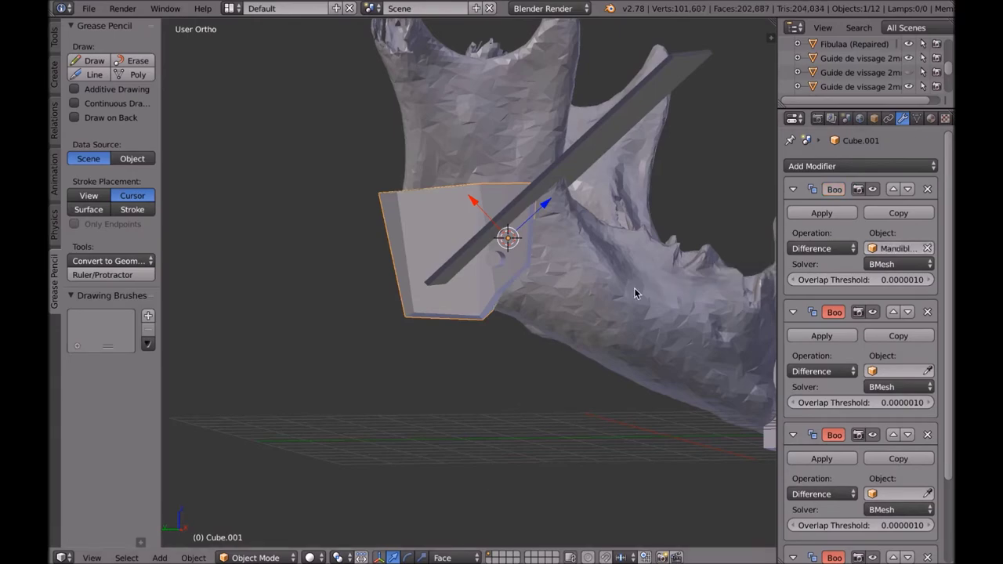
key(z)
mouse_move(589, 301)
middle_down()
mouse_move(559, 297)
mouse_move(577, 301)
middle_up()
middle_drag(461, 202, 556, 271)
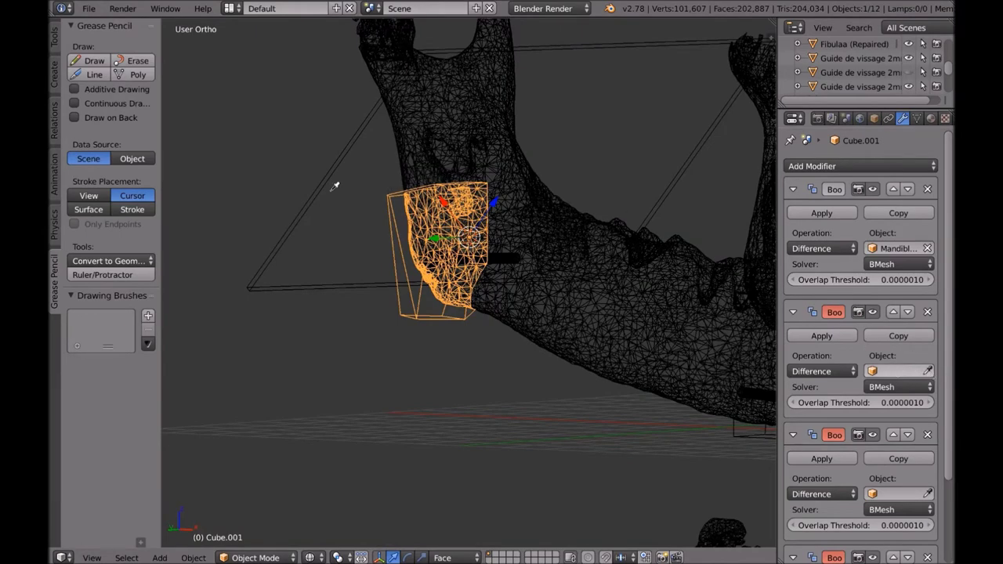
middle_drag(329, 195, 384, 205)
click(929, 372)
click(486, 253)
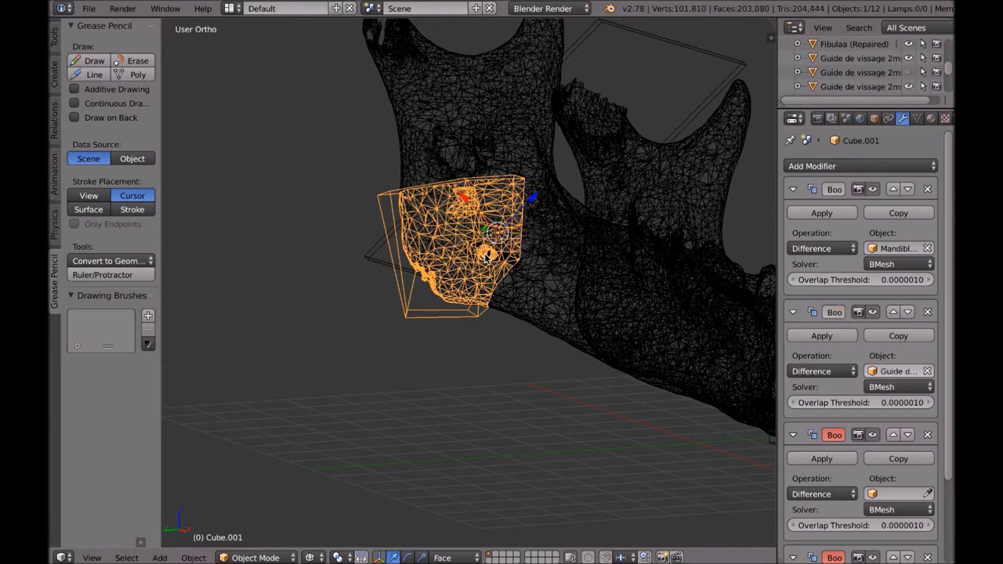
Assign the cutting plate Plane.002 as the object of the third Boolean.
middle_drag(575, 306, 619, 304)
click(927, 493)
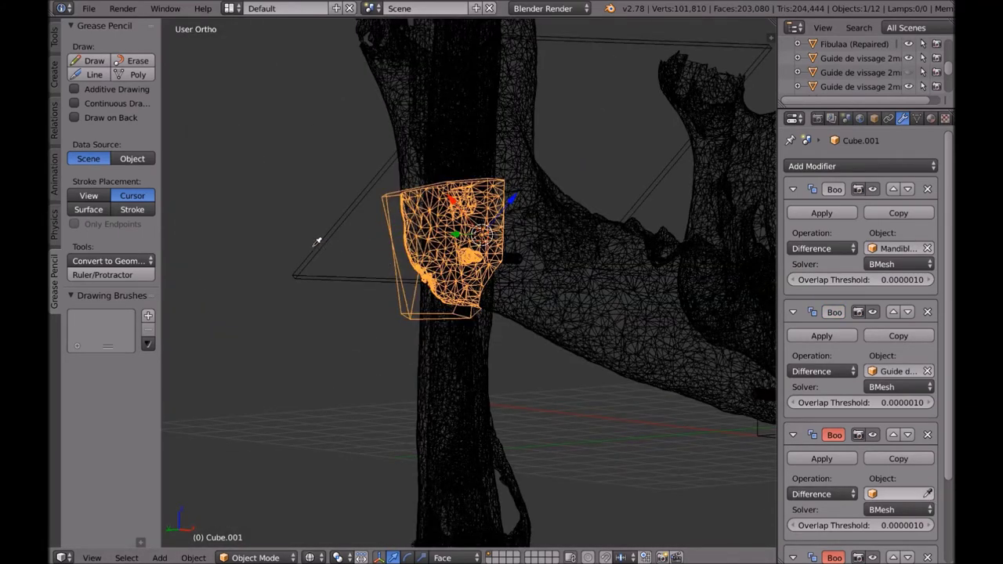
click(293, 259)
Apply the three Boolean modifiers, remove the spare one, and return to solid display.
middle_drag(274, 289, 304, 290)
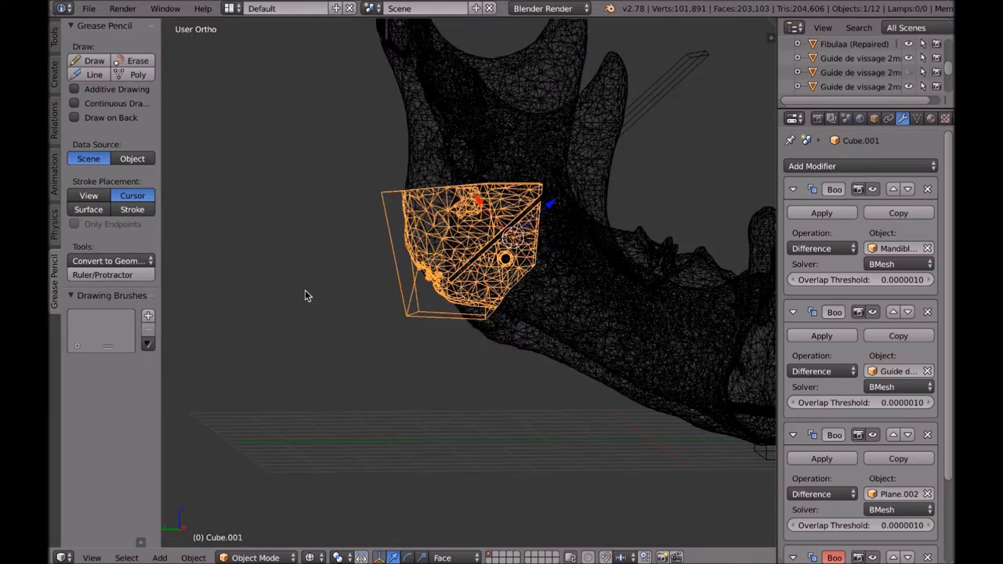
click(811, 213)
click(811, 214)
click(811, 214)
click(811, 214)
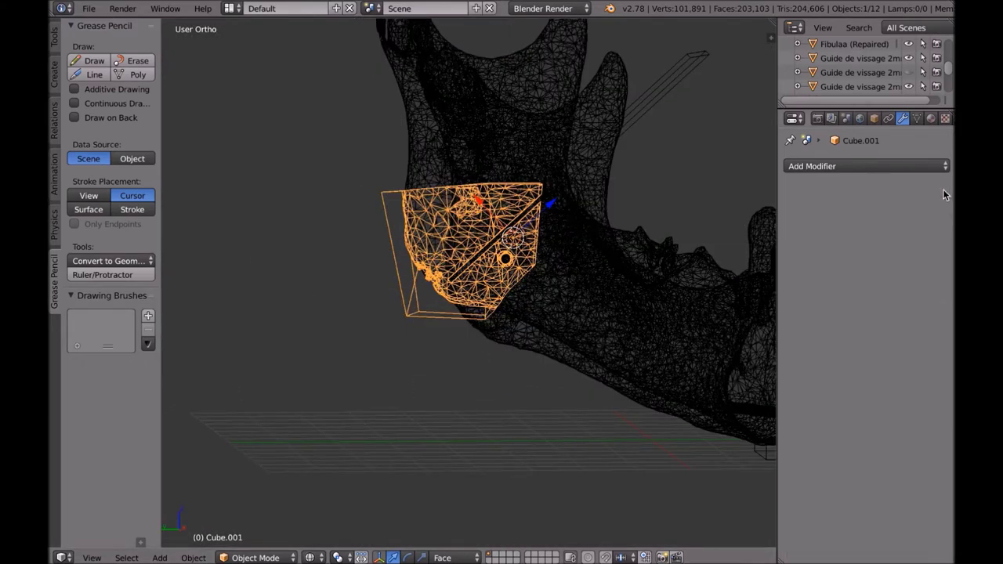
mouse_move(501, 310)
middle_down()
mouse_move(558, 311)
mouse_move(541, 311)
mouse_move(554, 201)
middle_up()
key(z)
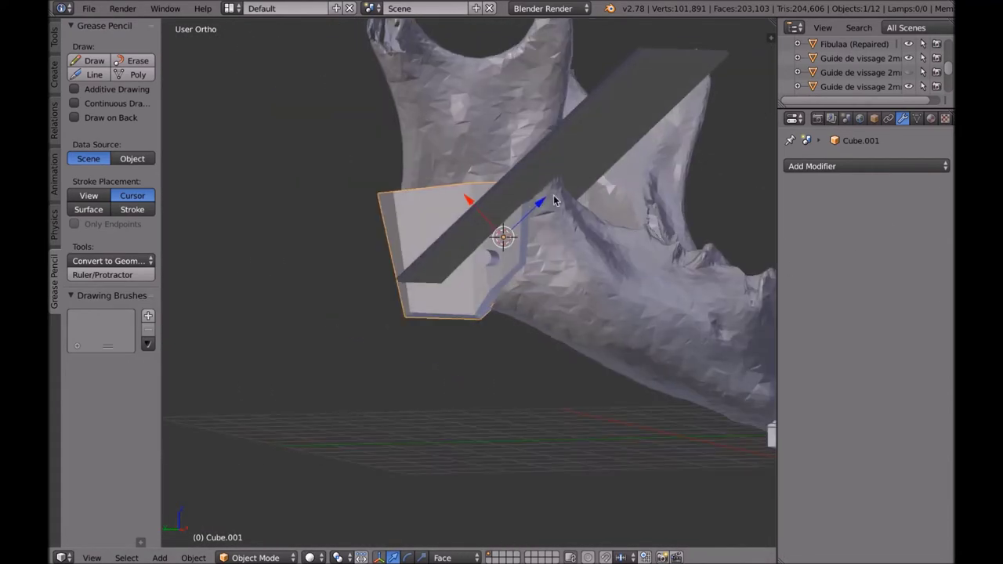
Hide the cutting plate and the screw cylinder that cut the ramus guide block.
right_click(566, 186)
right_click(578, 159)
key(h)
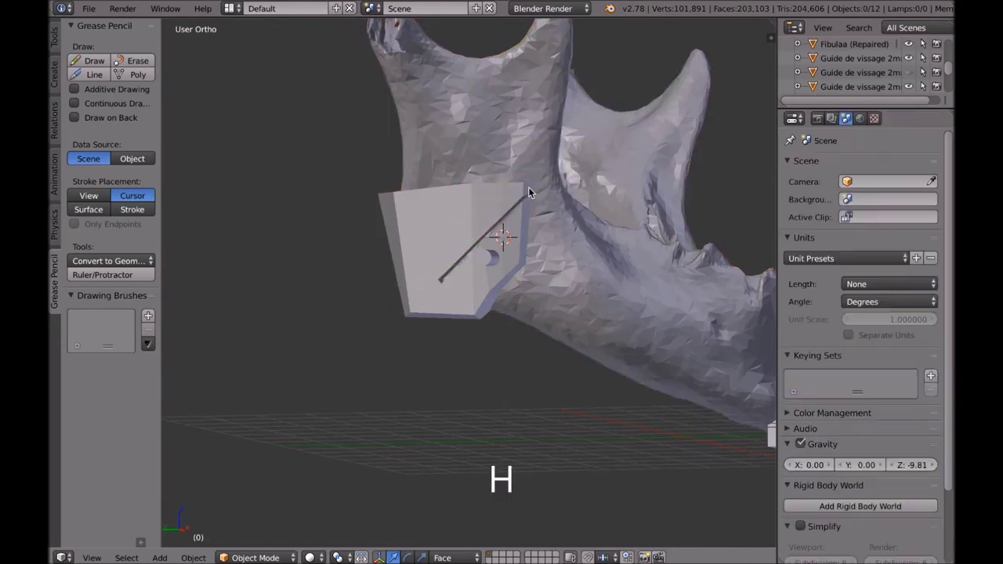
middle_drag(518, 264, 471, 267)
right_click(471, 264)
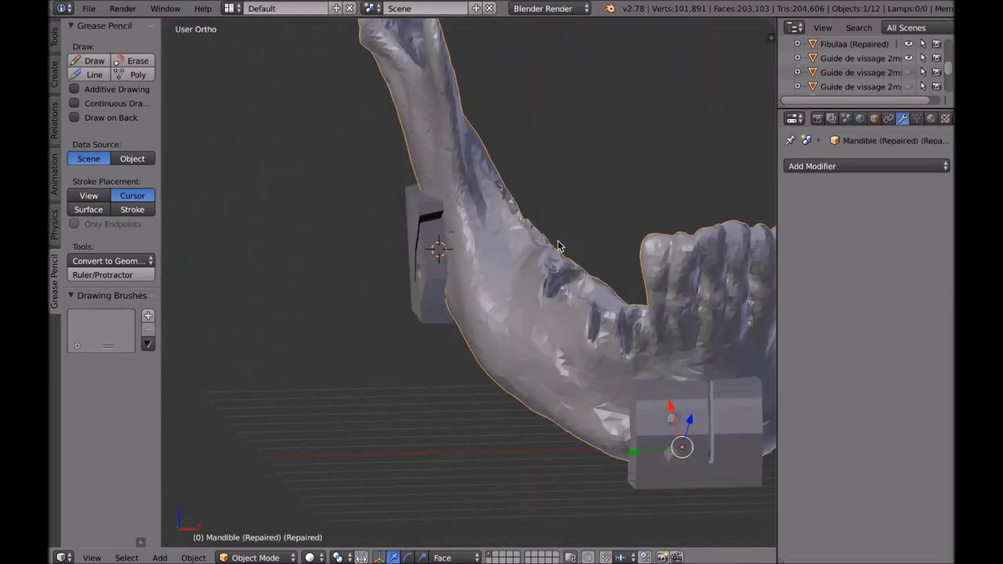
Hide the mandible and examine the inner face of the ramus guide block.
middle_drag(562, 243, 543, 248)
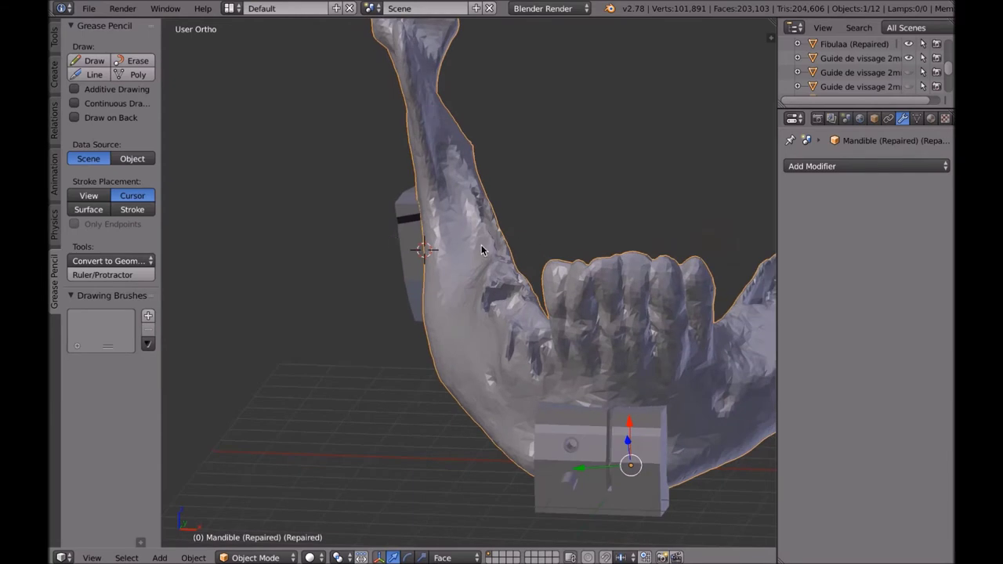
key(h)
middle_drag(530, 258, 445, 229)
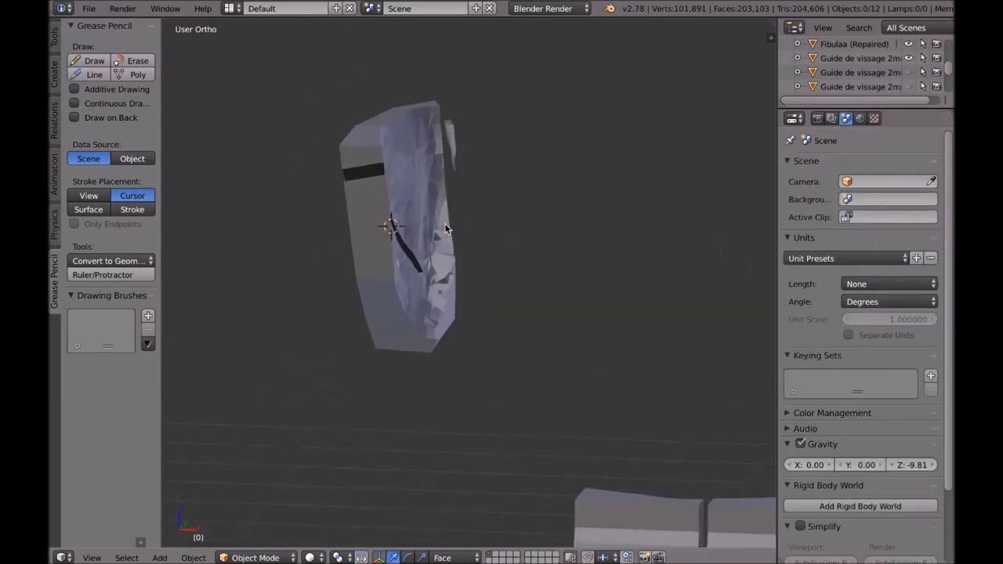
Delete the loose mesh fragment floating beside the ramus guide Cube.001 by growing a vertex selection over it in Edit Mode.
right_click(445, 229)
mouse_move(517, 235)
middle_down()
mouse_move(463, 244)
mouse_move(516, 243)
middle_up()
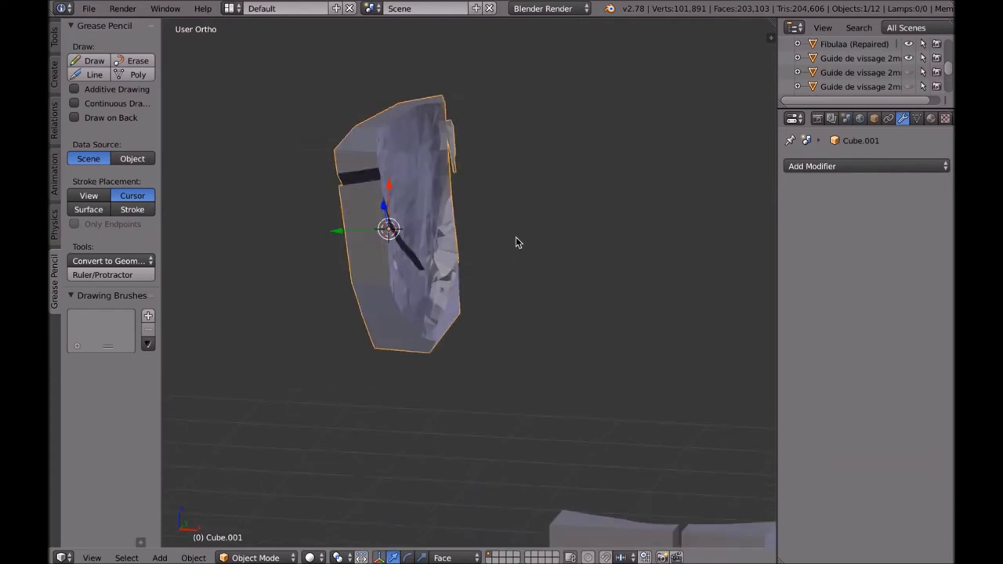
key(Tab)
key(a)
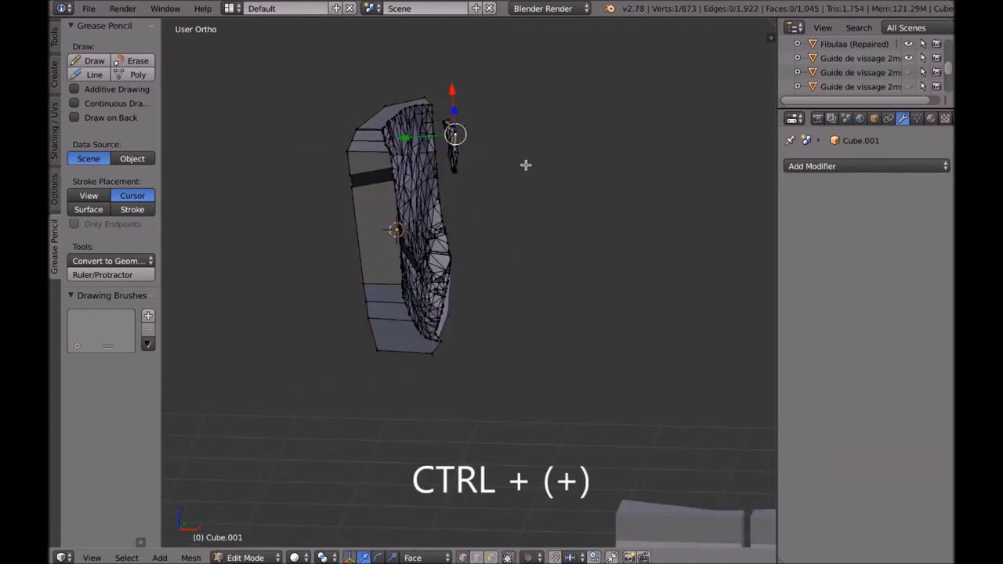
scroll(526, 165, down, 2)
key(ctrl+KP_Add)
key(ctrl+KP_Add)
key(ctrl+KP_Add)
key(ctrl+KP_Add)
key(ctrl+KP_Add)
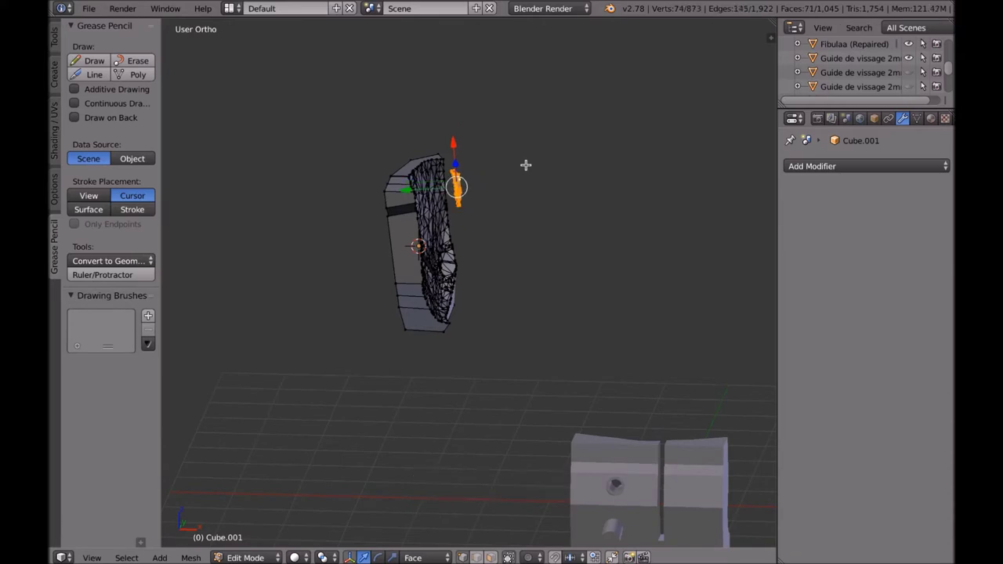
key(x)
click(497, 139)
mouse_move(509, 168)
middle_down()
mouse_move(524, 185)
mouse_move(508, 186)
mouse_move(662, 209)
mouse_move(642, 177)
mouse_move(499, 171)
middle_up()
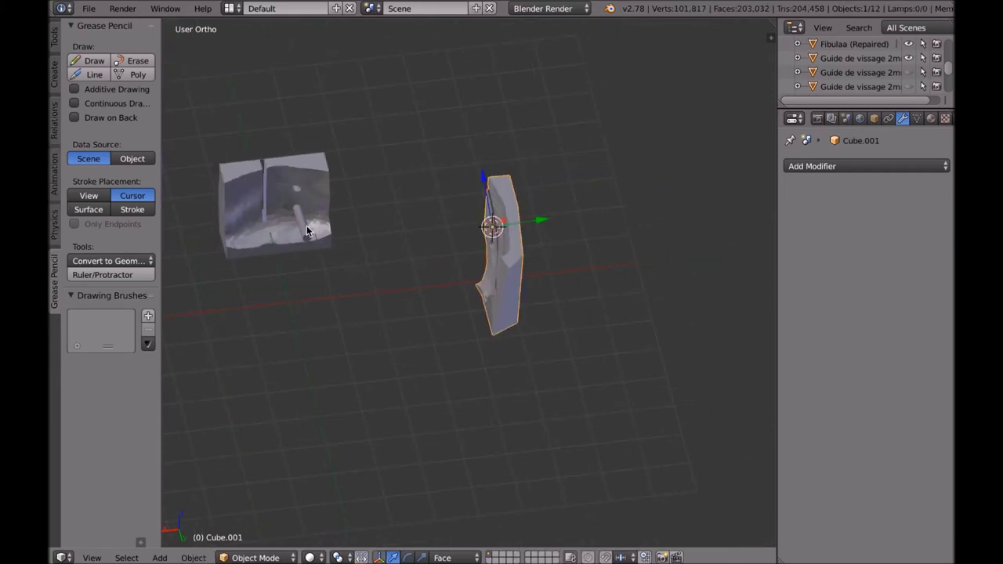
Hide the leftover screw cylinder in the first guide block and rename that block GDC 1.
right_click(307, 225)
right_click(310, 217)
scroll(858, 86, down, 5)
scroll(862, 78, up, 5)
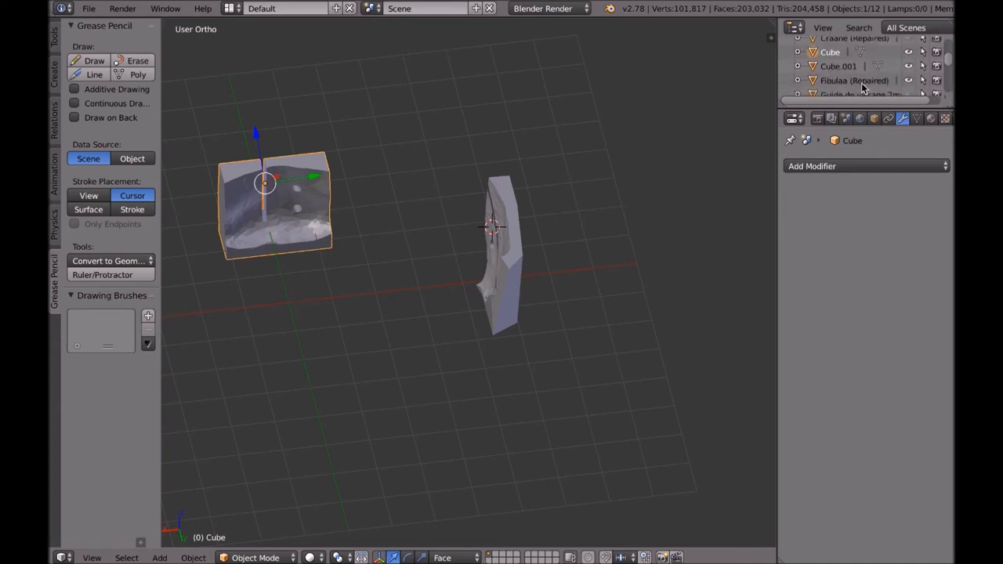
right_click(837, 69)
right_click(837, 69)
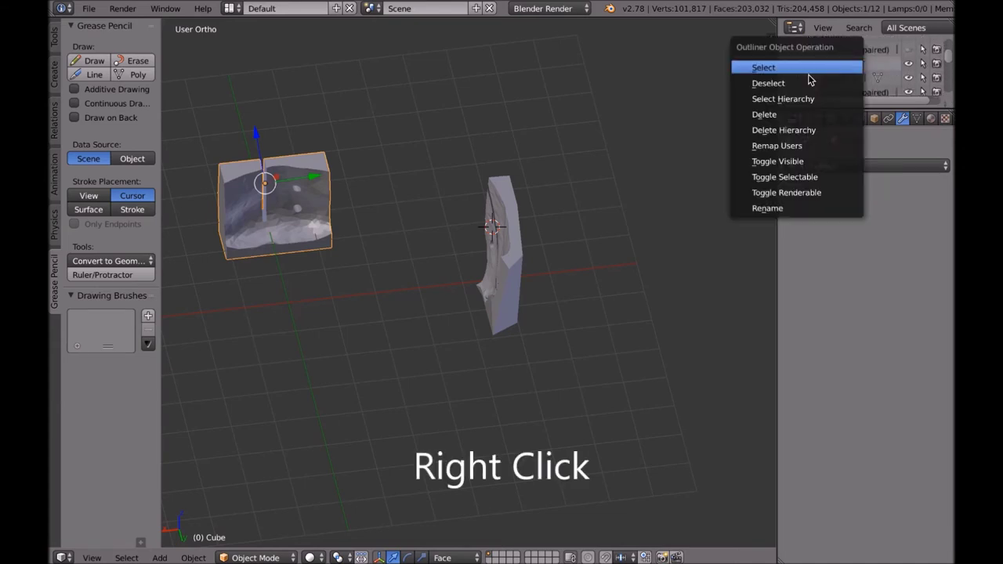
click(794, 208)
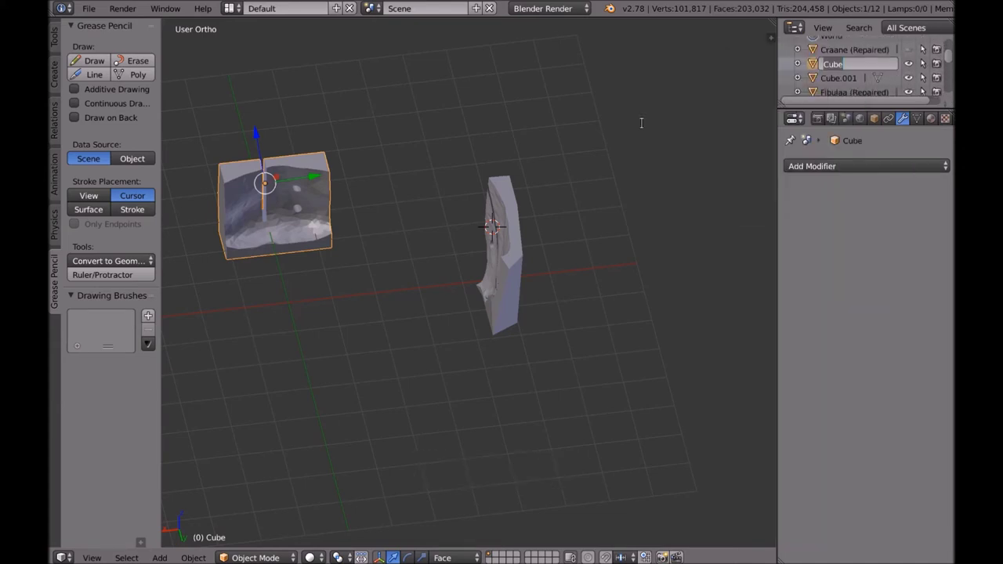
text(G)
key(Return)
Rename the ramus guide block Cube.001 as GDC2.
scroll(830, 80, down, 5)
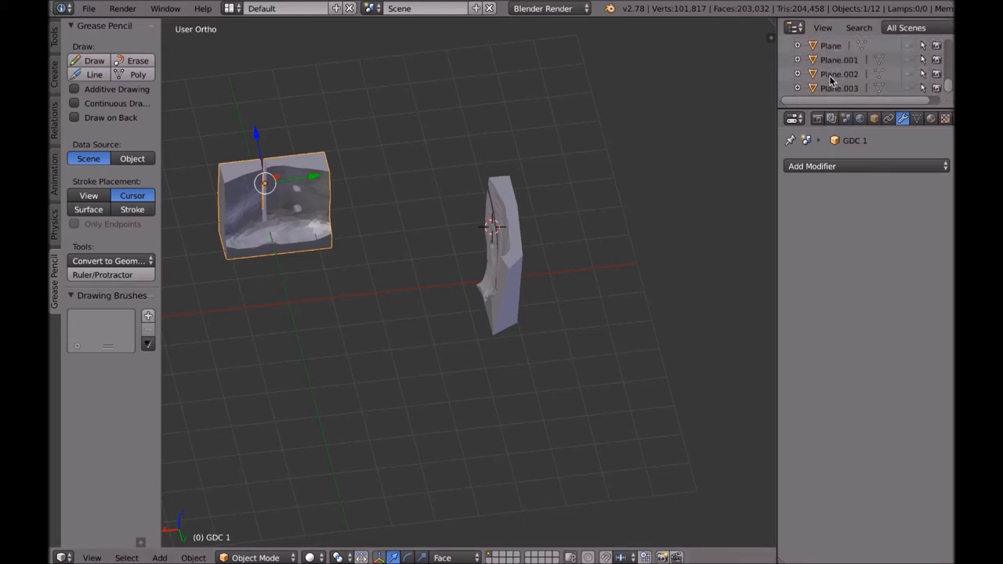
scroll(830, 80, down, 3)
right_click(518, 221)
scroll(901, 63, up, 2)
right_click(836, 62)
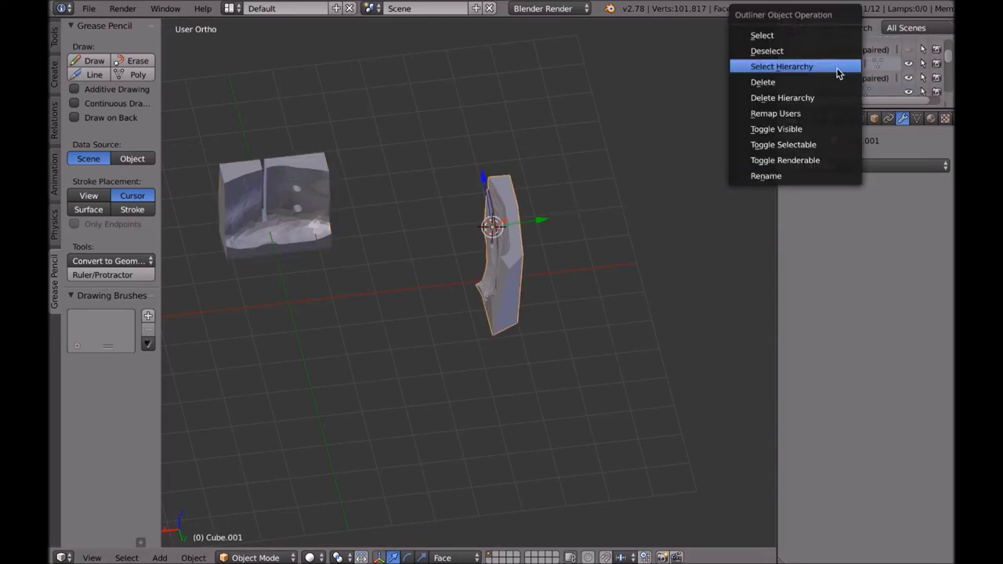
click(754, 174)
text(GDC2)
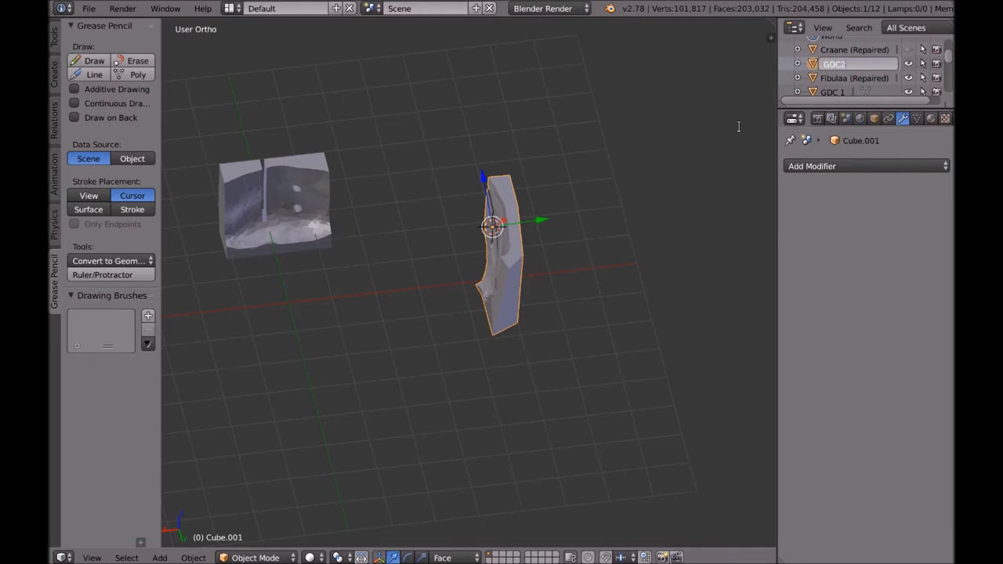
key(Return)
Hide both finished guides, GDC2 and GDC 1, in the viewport.
middle_drag(651, 208, 309, 300)
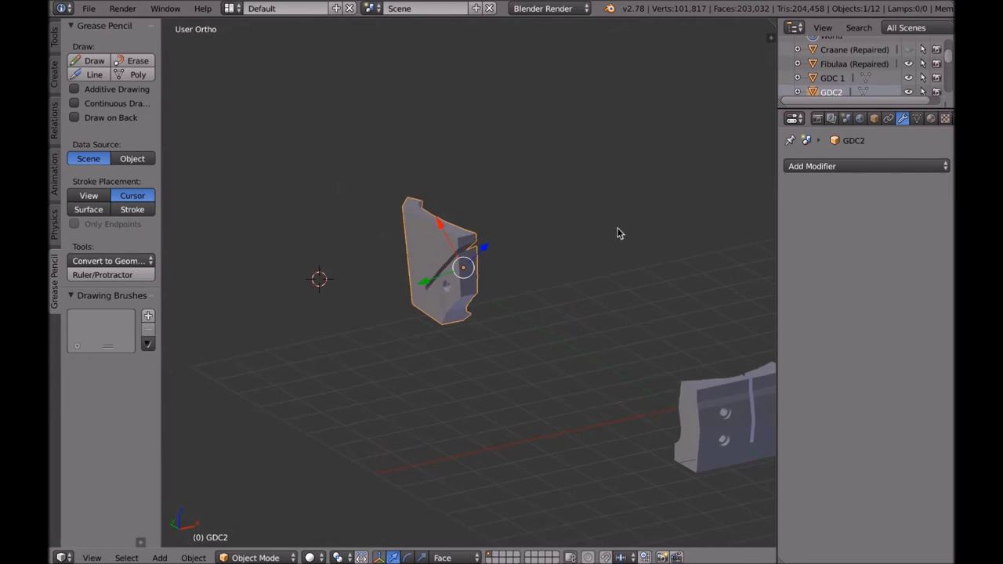
key(h)
right_click(699, 402)
key(h)
Make the mandible visible again, keeping the skull hidden.
scroll(883, 69, down, 1)
scroll(898, 70, up, 1)
click(909, 49)
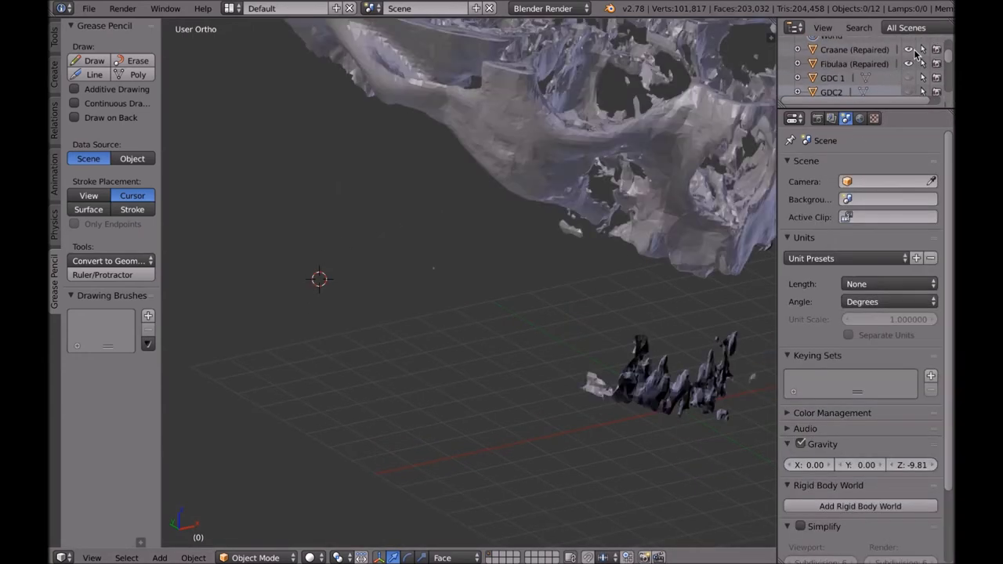
click(909, 49)
scroll(909, 62, down, 5)
scroll(905, 72, down, 2)
click(908, 55)
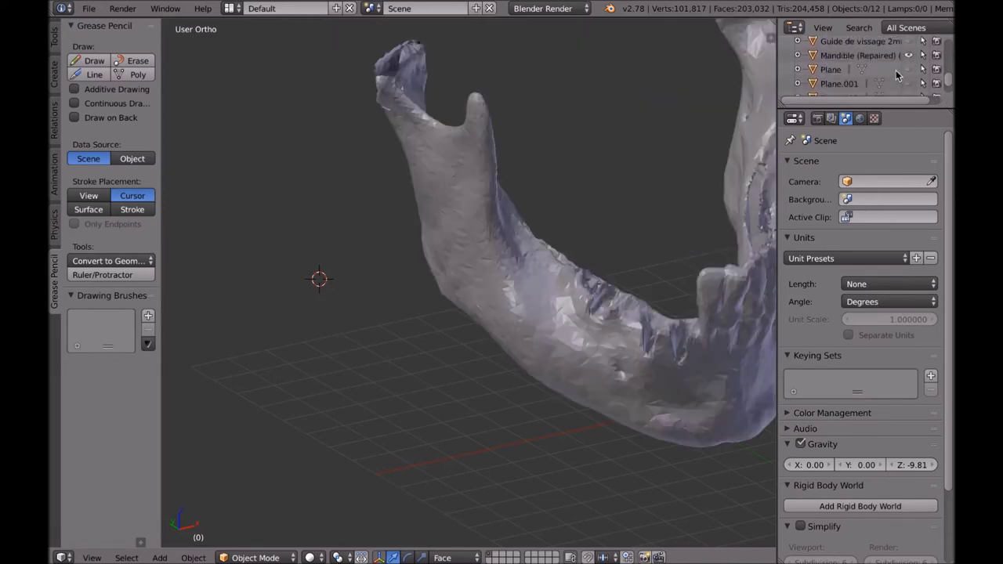
Show the cutting plates Plane.001 and Plane.003 across the mandible, keeping Plane.002 hidden.
middle_drag(641, 226, 477, 181)
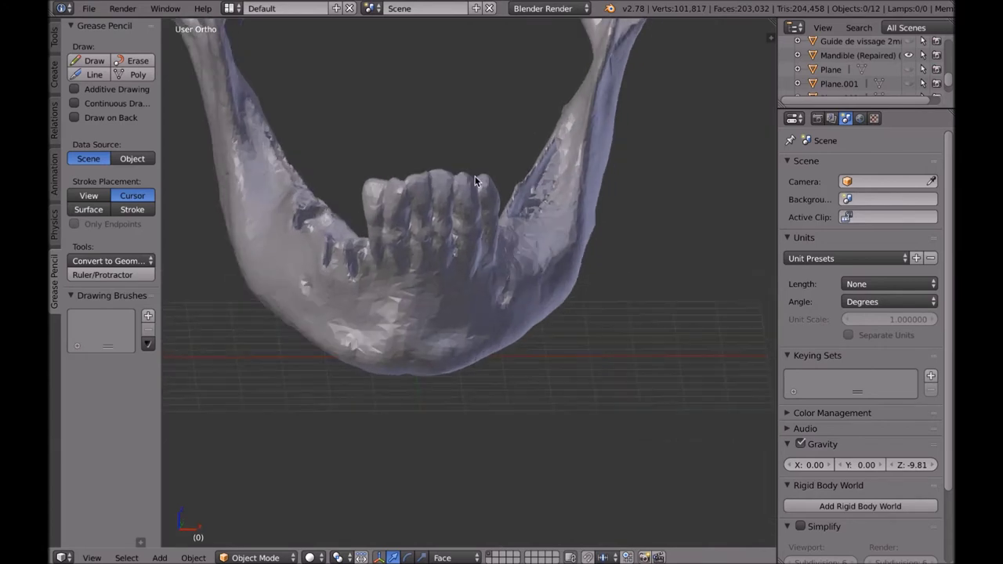
scroll(913, 64, down, 2)
click(908, 60)
middle_drag(705, 195, 764, 145)
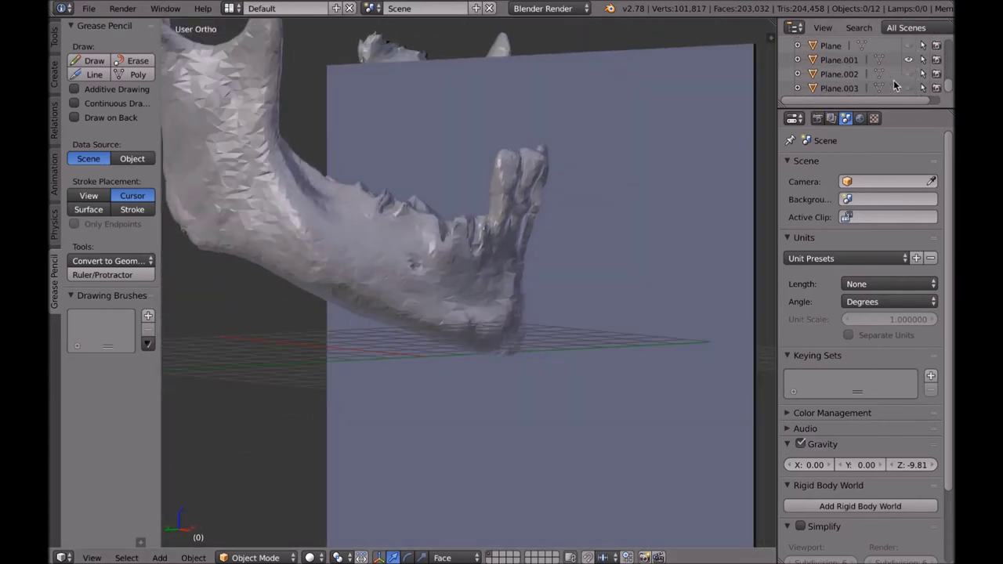
click(908, 75)
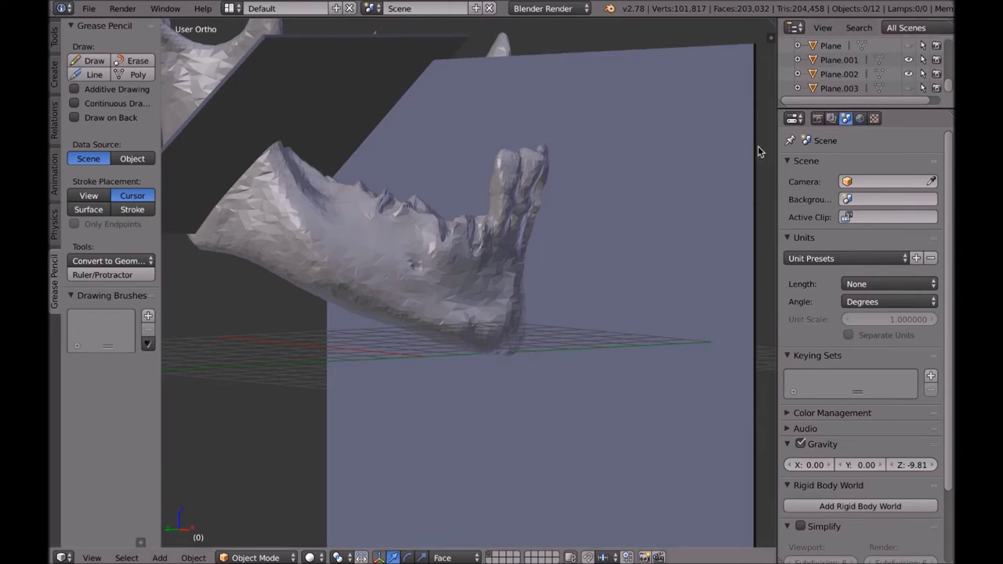
click(908, 73)
click(908, 88)
middle_drag(478, 184, 328, 203)
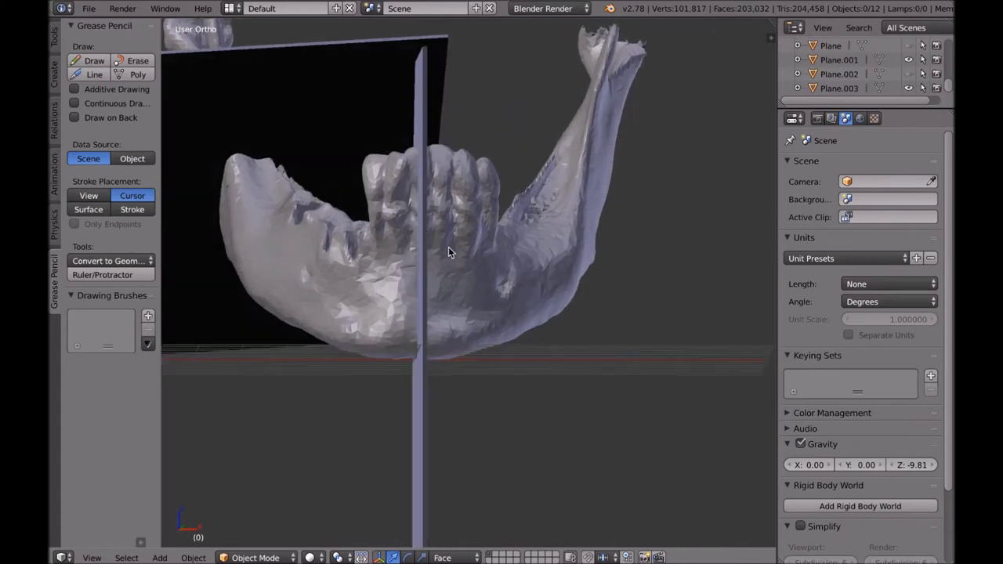
Add a Boolean modifier set to Difference to the mandible and duplicate it.
right_click(448, 247)
click(808, 167)
click(654, 230)
click(823, 248)
click(817, 200)
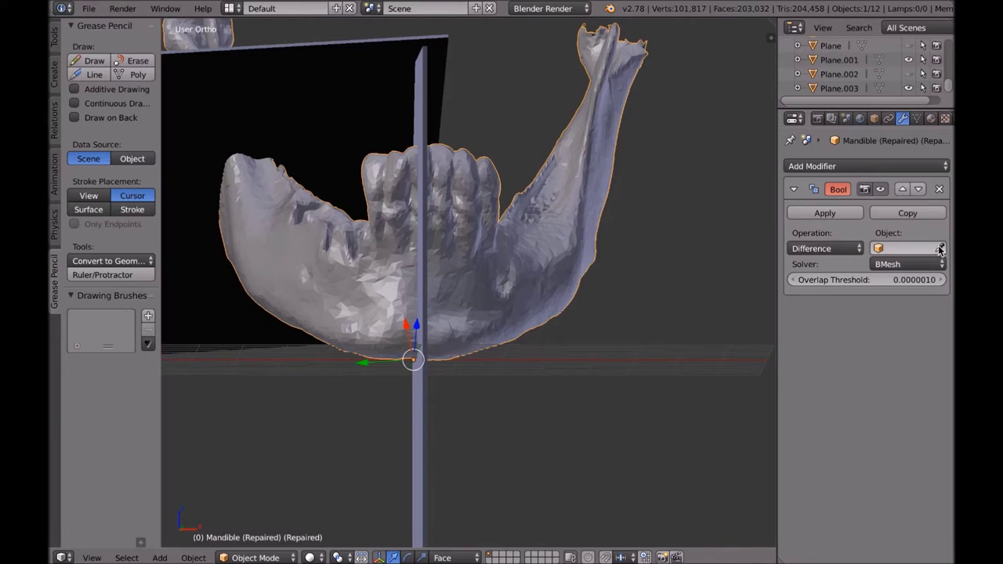
click(907, 213)
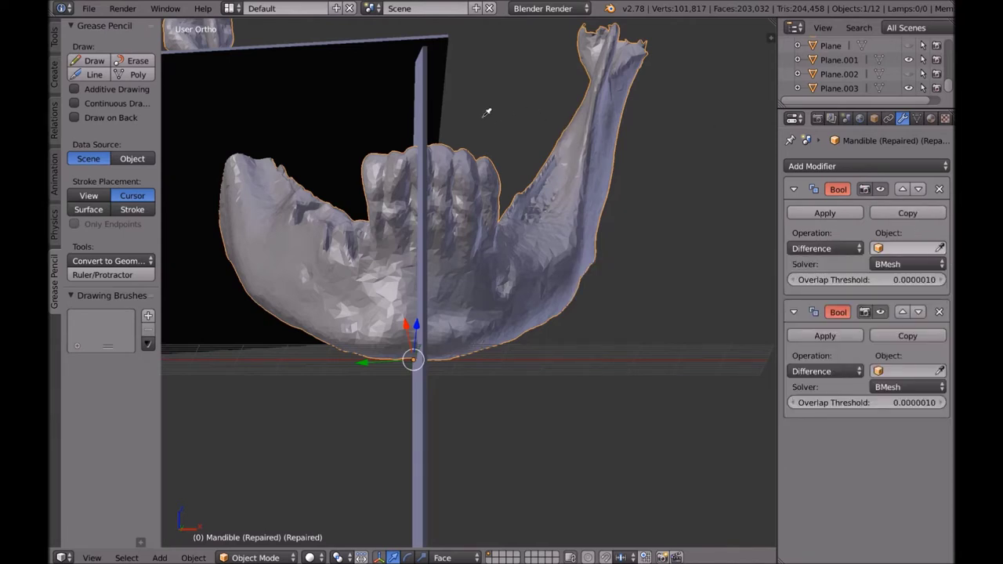
Assign Plane.001 and Plane.003 as the objects of the mandible's two Booleans and apply both modifiers.
click(424, 113)
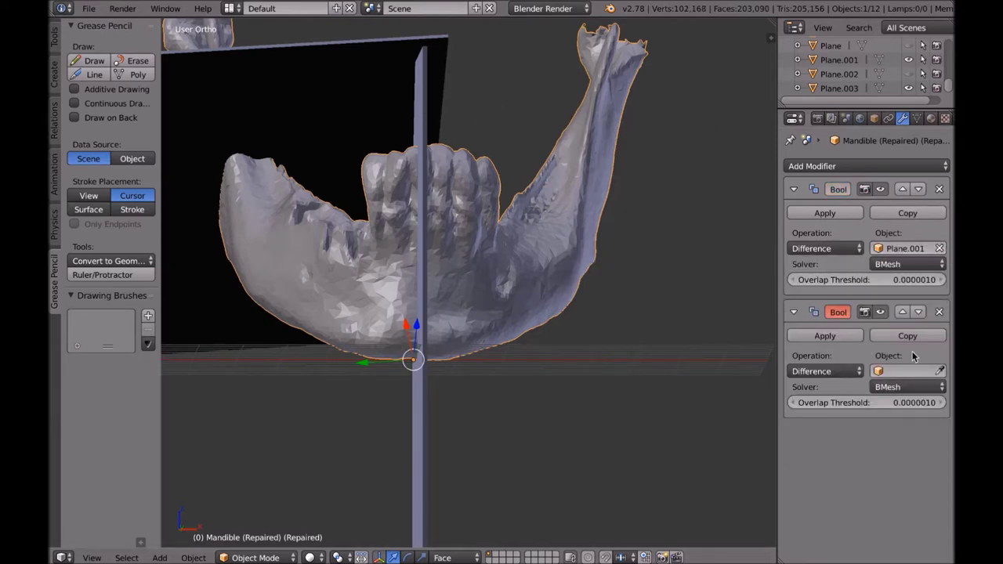
click(939, 371)
click(421, 92)
mouse_move(475, 182)
middle_down()
mouse_move(550, 202)
mouse_move(488, 204)
middle_up()
key(z)
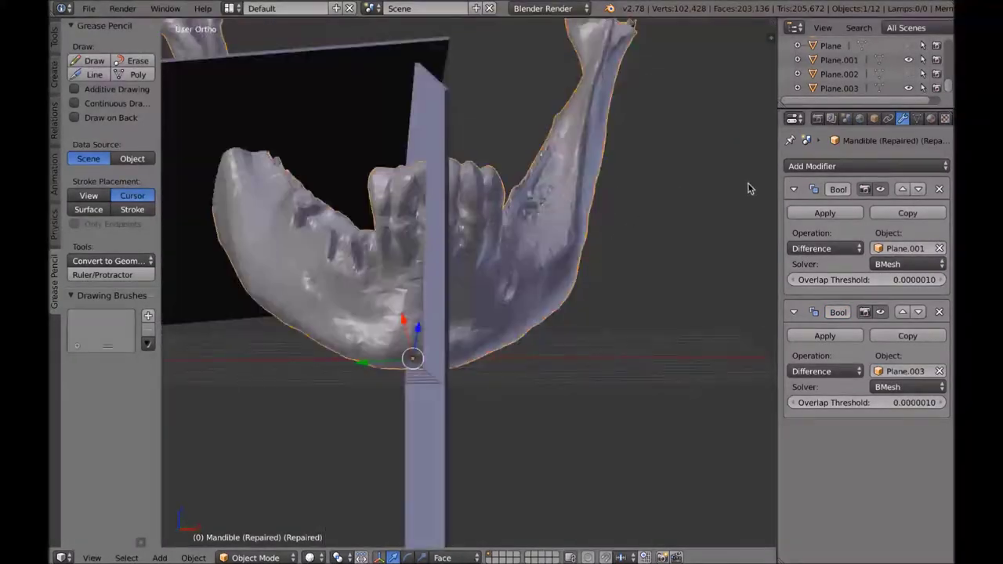
click(811, 214)
click(812, 215)
middle_drag(425, 196, 421, 139)
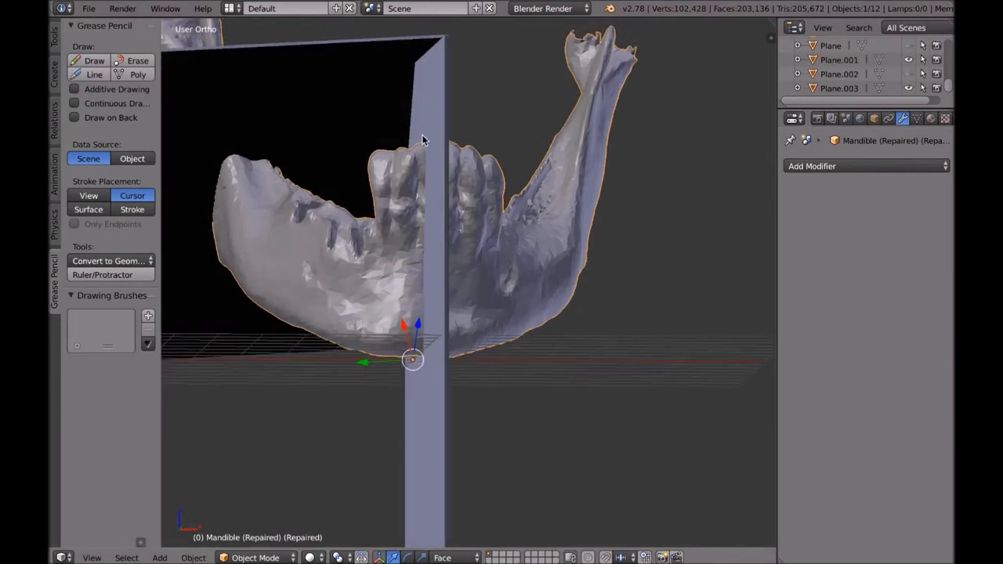
Separate the mandible segment between the two cutting plates into its own object, using circle select and a grown selection in Edit Mode.
right_click(314, 256)
right_click(319, 255)
key(Tab)
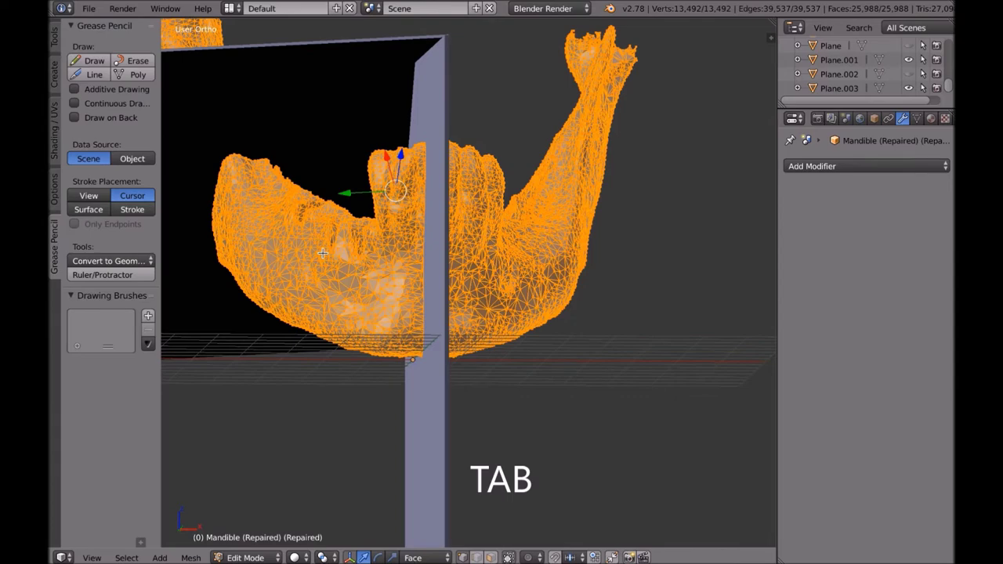
key(a)
key(c)
drag(325, 250, 405, 243)
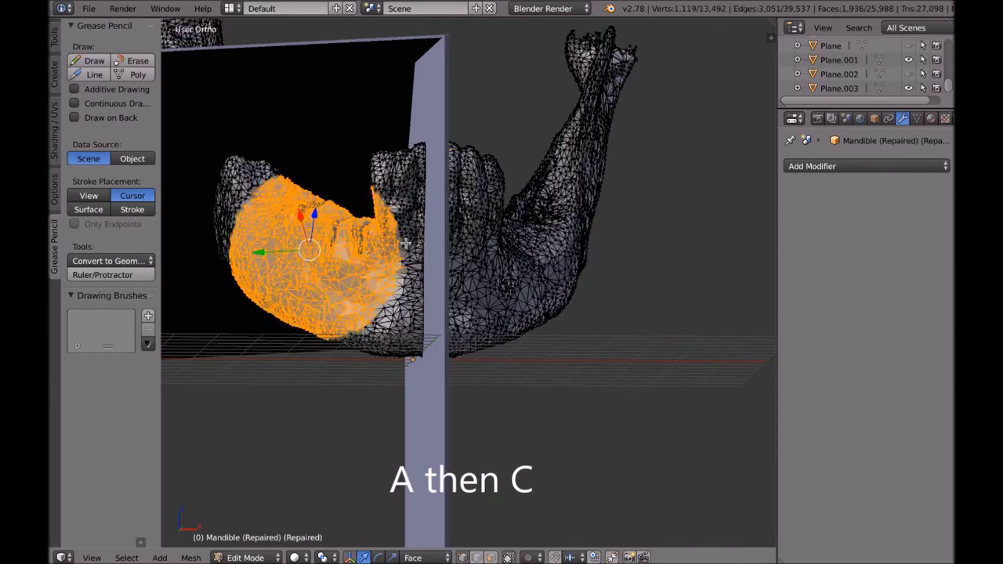
key(ctrl+KP_Add)
key(ctrl+KP_Add)
key(ctrl+KP_Add)
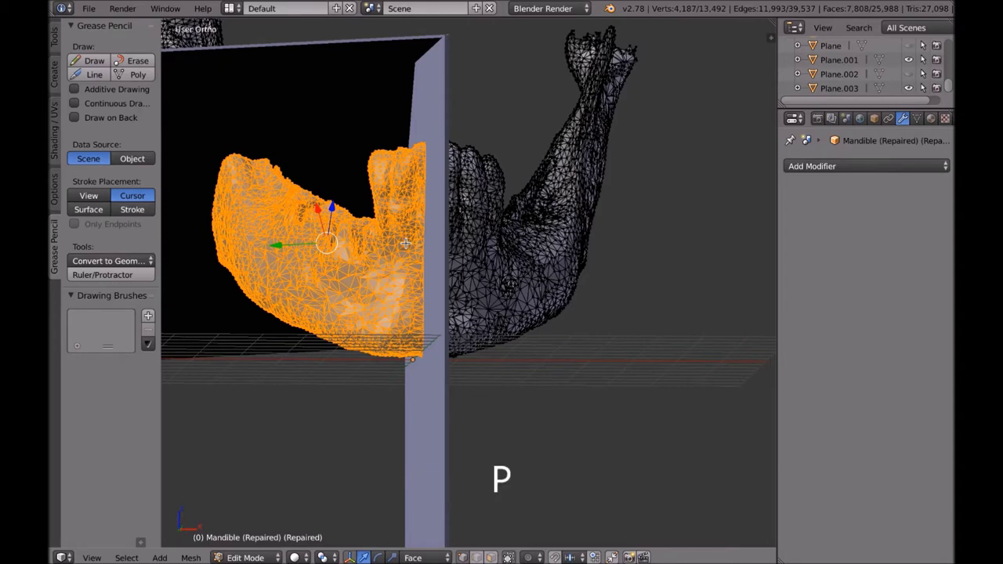
key(p)
click(405, 244)
key(Tab)
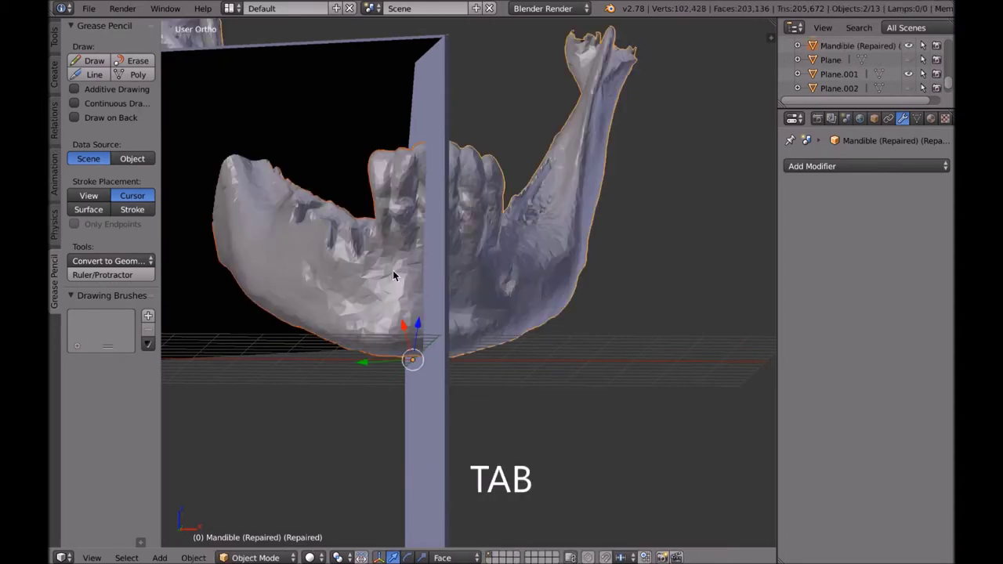
Hide the separated mandible segment between the two cutting plates.
right_click(361, 276)
right_click(464, 300)
middle_drag(362, 276, 328, 284)
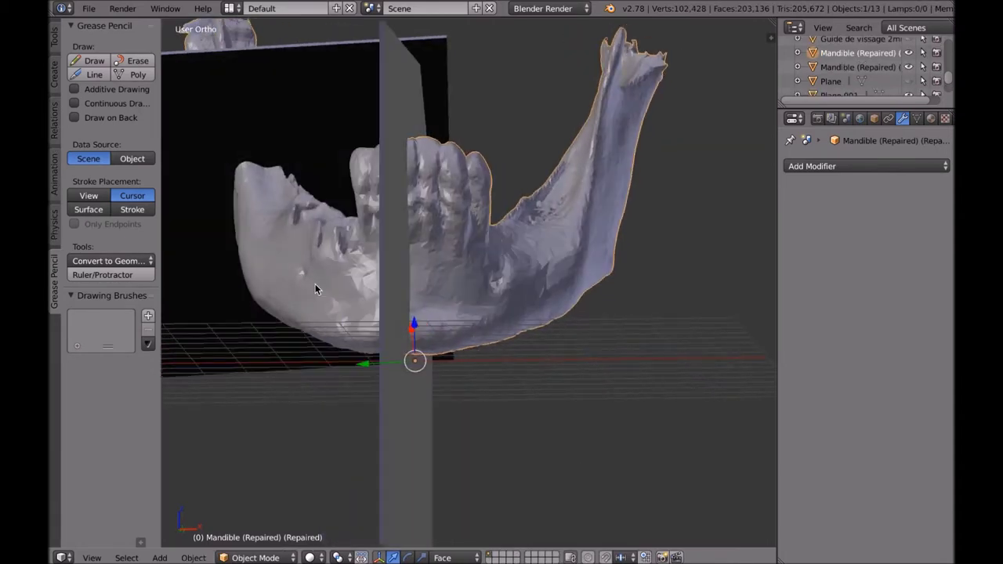
right_click(359, 283)
middle_drag(403, 283, 354, 289)
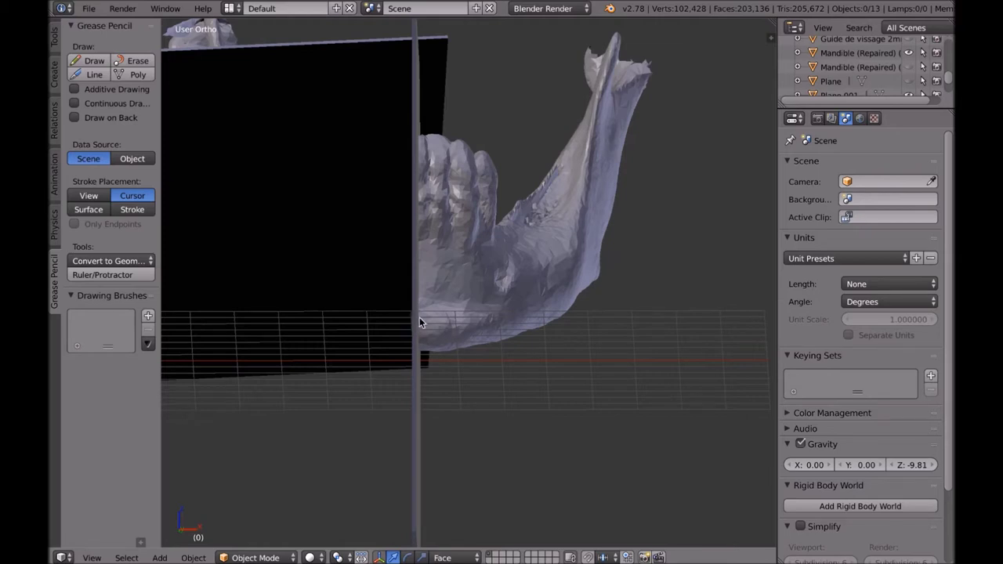
Select the large face of Plane.001 on the resection side in Edit Mode and create a custom transform orientation from it.
scroll(413, 337, up, 2)
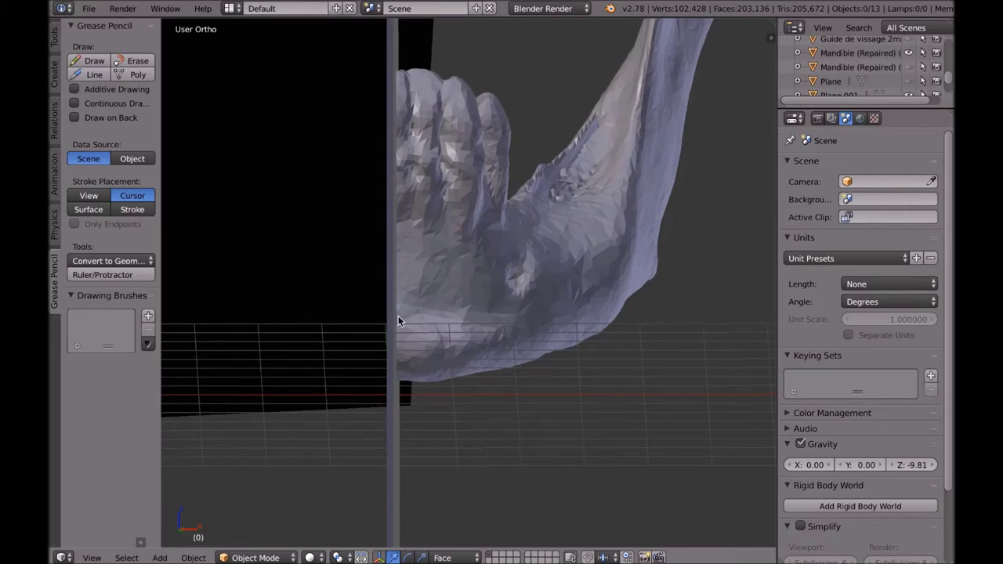
middle_drag(391, 302, 409, 304)
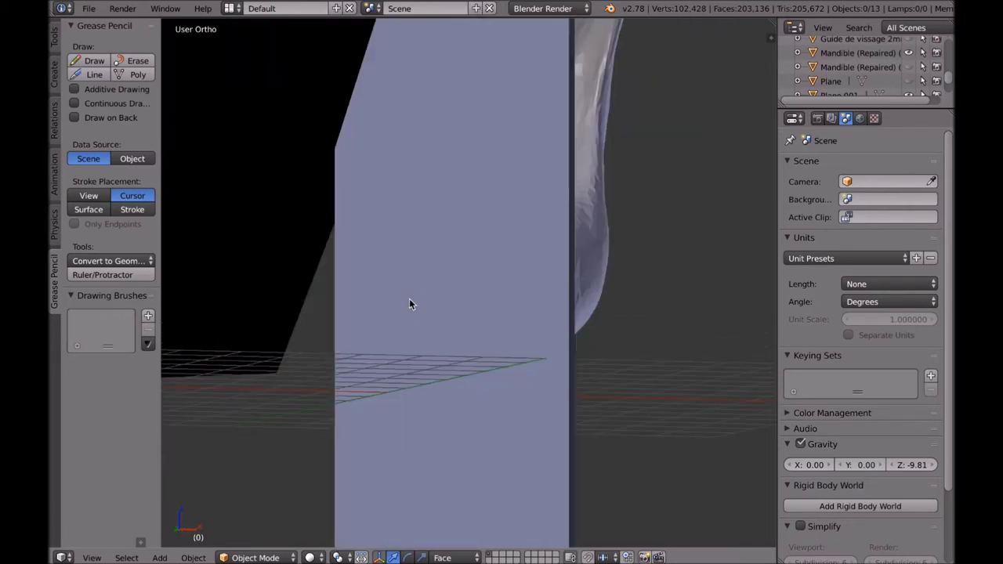
middle_drag(436, 270, 399, 217)
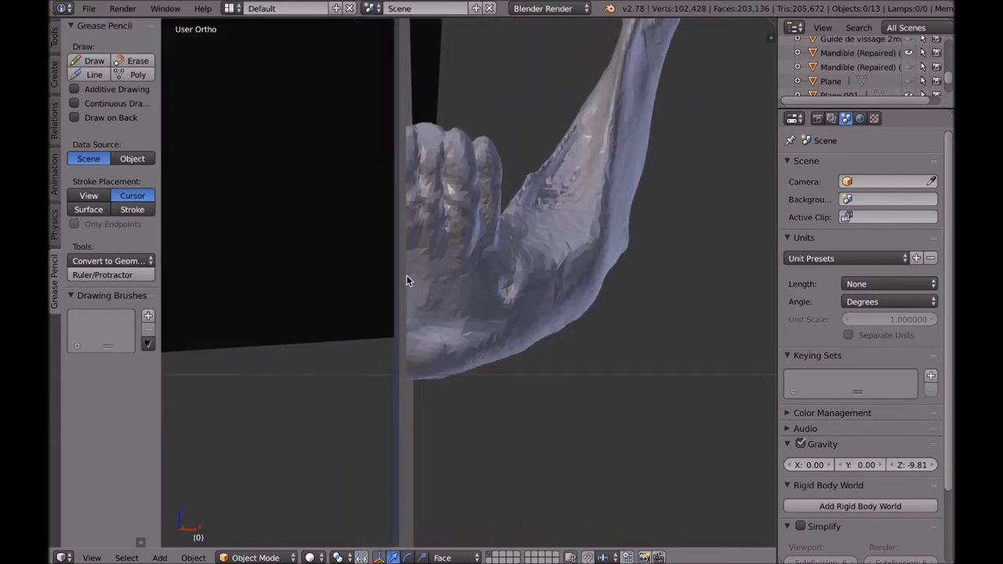
mouse_move(410, 314)
middle_down()
mouse_move(425, 316)
mouse_move(413, 306)
mouse_move(406, 323)
mouse_move(395, 314)
middle_up()
right_click(417, 318)
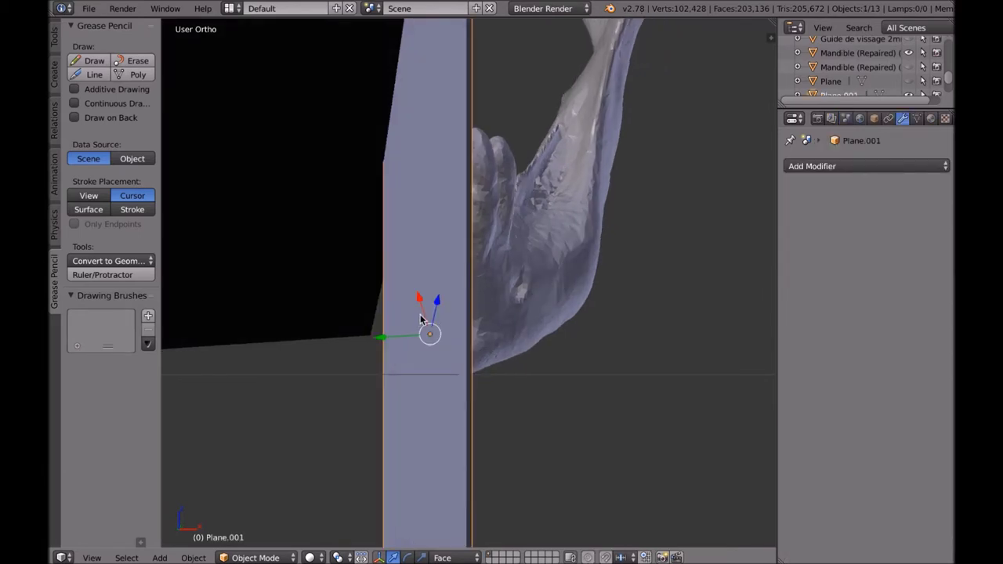
key(Tab)
middle_drag(438, 317, 463, 326)
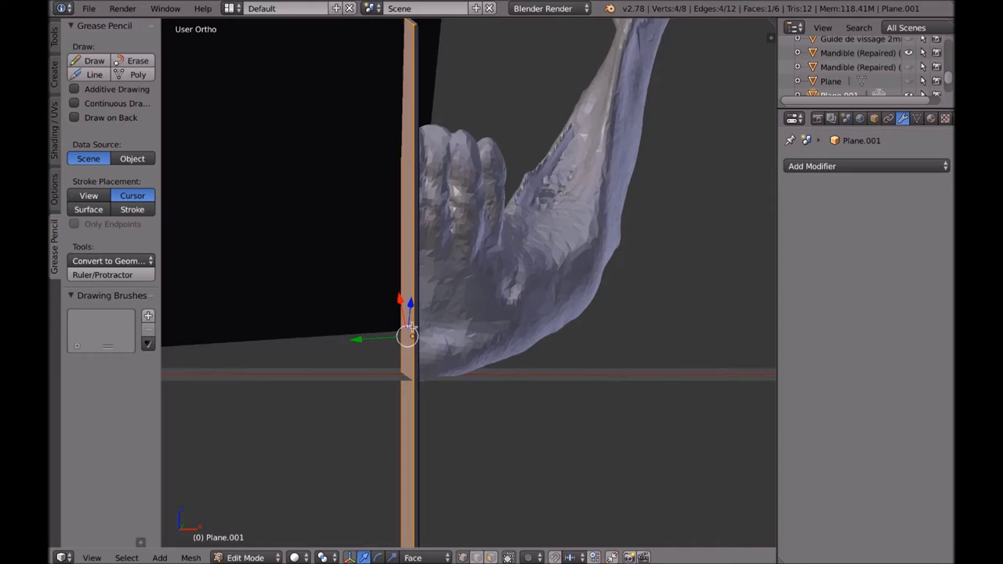
mouse_move(386, 331)
middle_down()
mouse_move(412, 332)
mouse_move(397, 332)
middle_up()
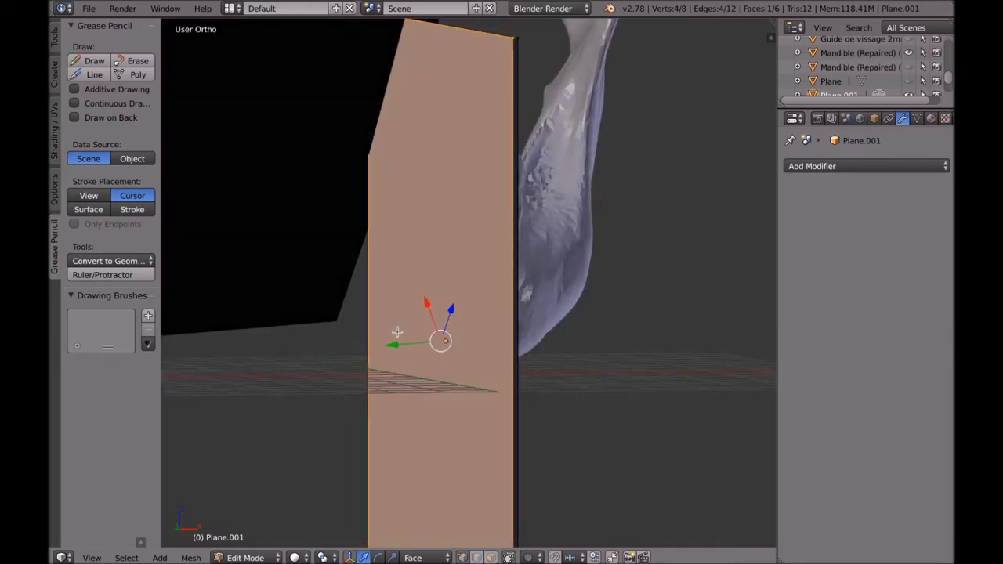
key(ctrl+alt+space)
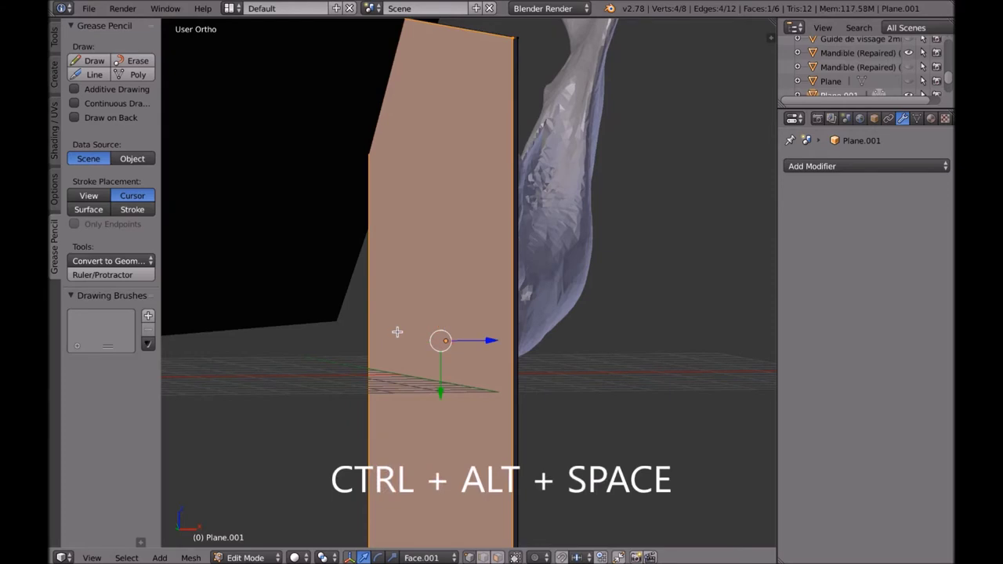
Leave Edit Mode and move Plane.001 about 0.16 along the Z axis of the Face.001 orientation.
mouse_move(426, 333)
middle_down()
mouse_move(455, 344)
mouse_move(428, 339)
middle_up()
key(Tab)
scroll(426, 338, up, 3)
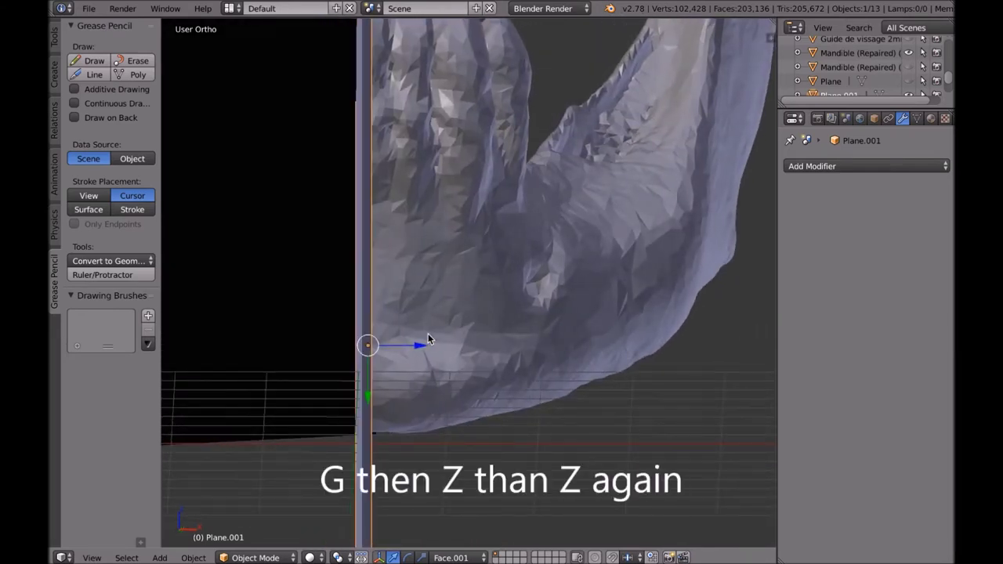
key(g)
key(z)
key(z)
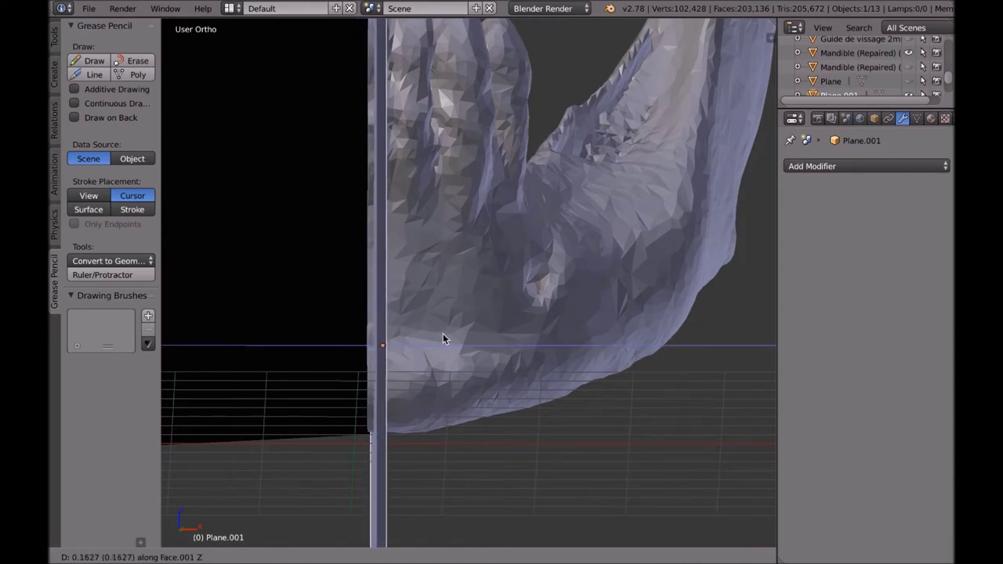
click(443, 334)
mouse_move(443, 335)
middle_down()
mouse_move(468, 333)
mouse_move(459, 335)
middle_up()
Fine-tune Plane.001 against the mandible's cut face by moving it back about 0.03 along the Face.001 Z axis.
scroll(468, 334, up, 5)
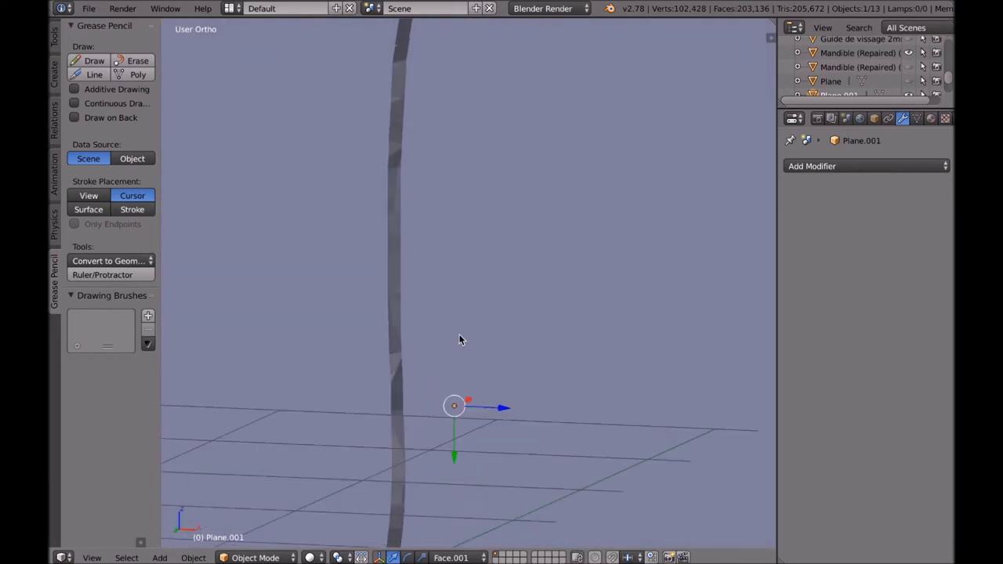
key(g)
key(z)
key(z)
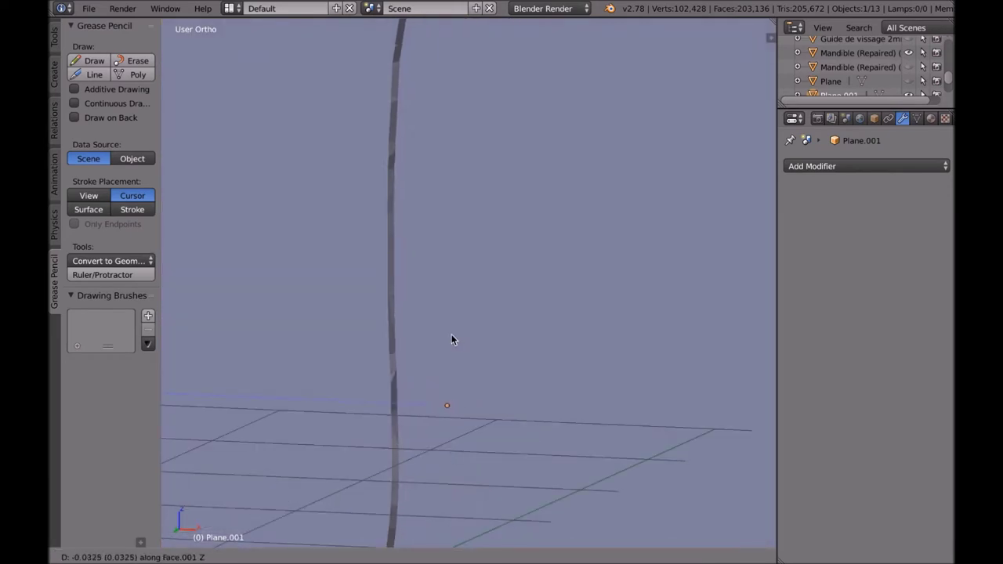
click(450, 335)
middle_drag(450, 335, 470, 322)
Select Plane.003 and create a custom transform orientation from its large face in Edit Mode.
scroll(452, 333, down, 7)
right_click(432, 312)
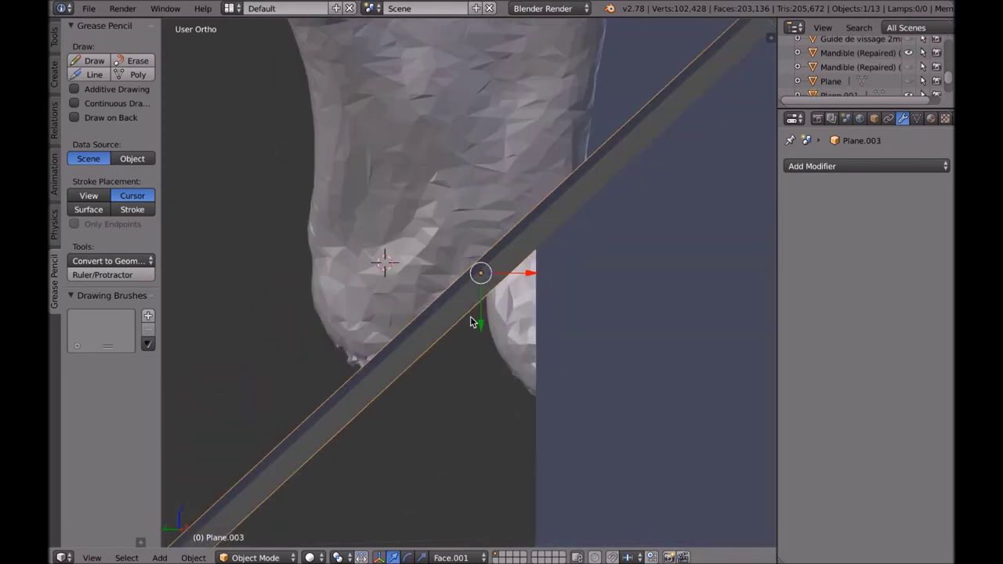
key(Tab)
key(KP_Decimal)
scroll(466, 329, down, 4)
middle_drag(467, 329, 488, 337)
key(ctrl+alt+space)
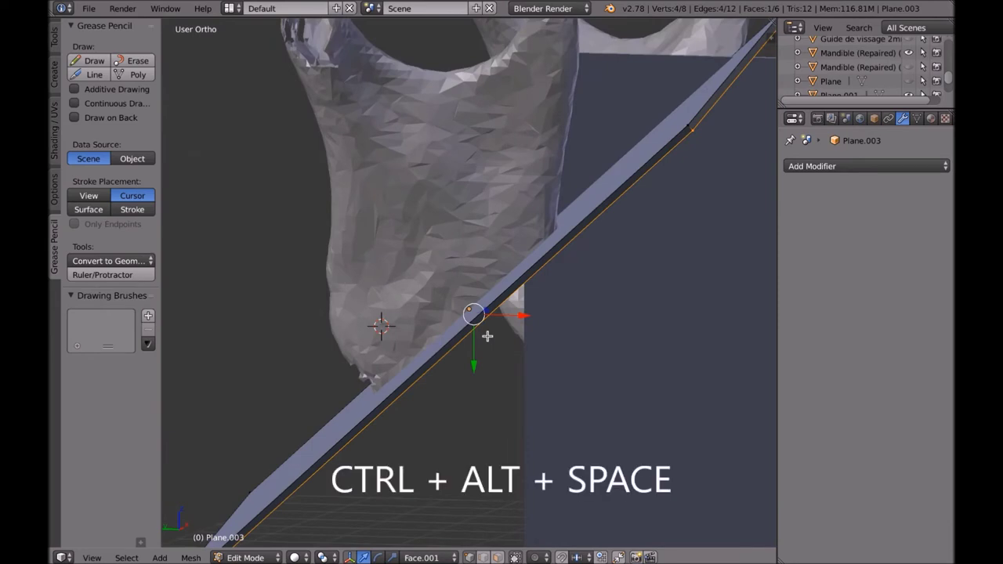
scroll(475, 331, up, 2)
middle_drag(477, 333, 502, 341)
key(Tab)
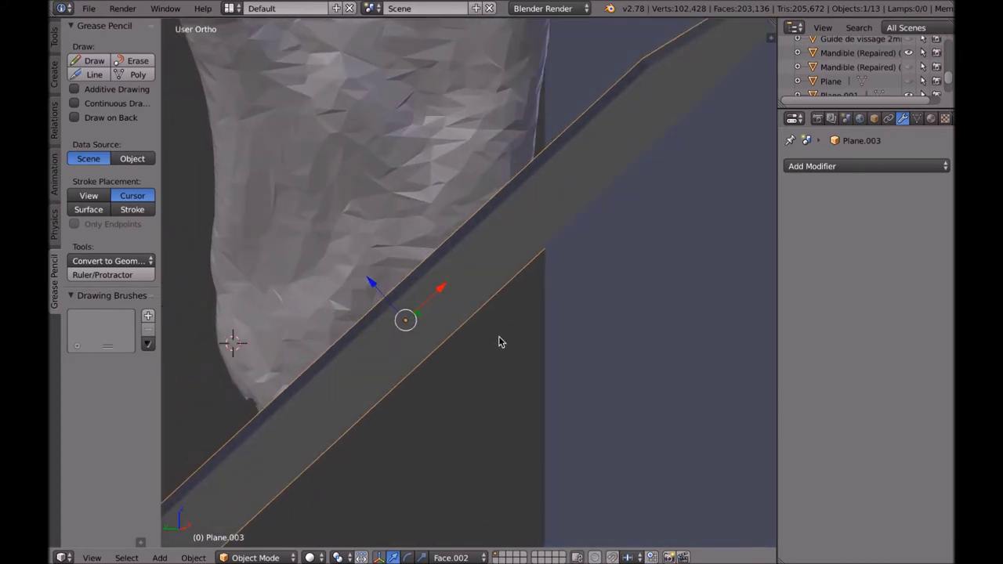
Move Plane.003 about 0.13 along the Face.002 Z axis towards the mandible's rear cut face.
key(g)
key(z)
key(z)
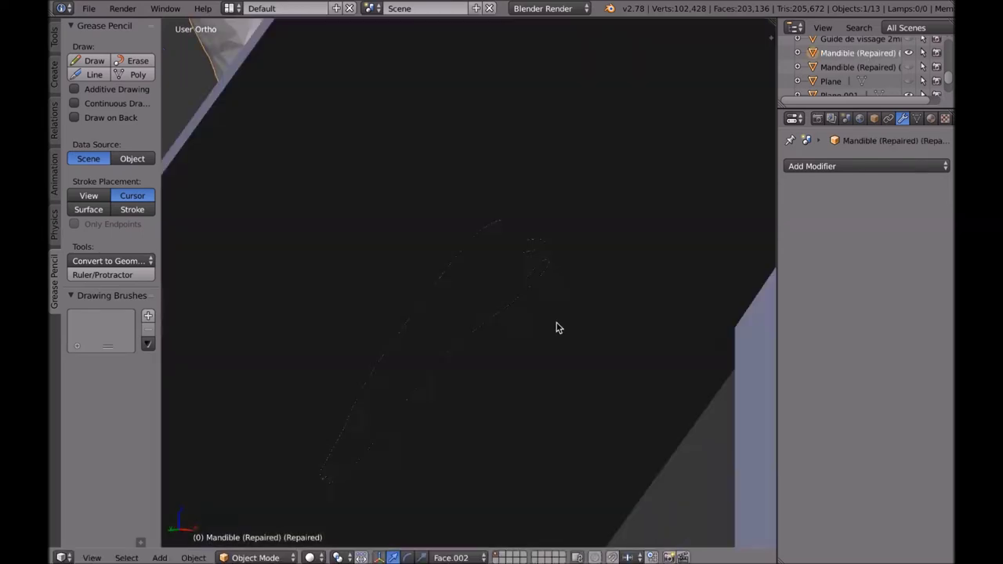
middle_drag(555, 324, 572, 328)
mouse_move(629, 349)
middle_down()
mouse_move(620, 360)
mouse_move(313, 245)
middle_up()
shift+middle_drag(499, 326, 302, 233)
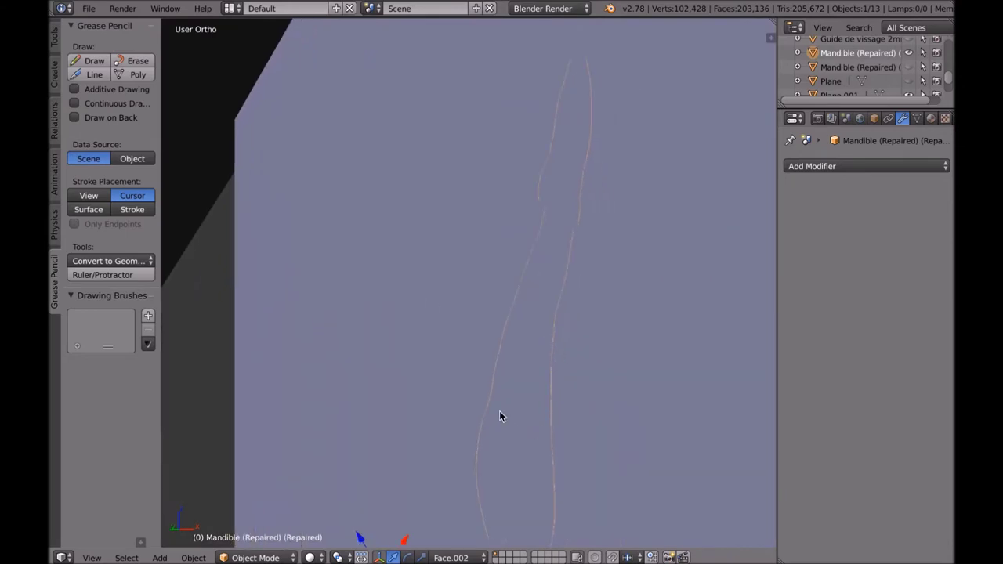
Examine the mandible's cut contours against both cutting plates in Edit Mode.
middle_drag(520, 360, 498, 358)
scroll(498, 358, down, 7)
middle_drag(390, 329, 337, 330)
key(Tab)
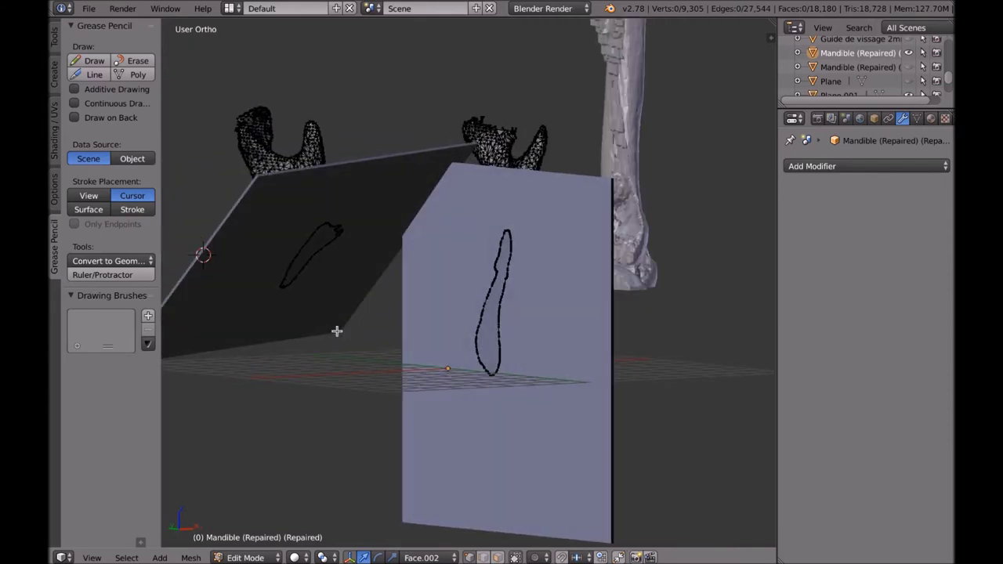
key(Tab)
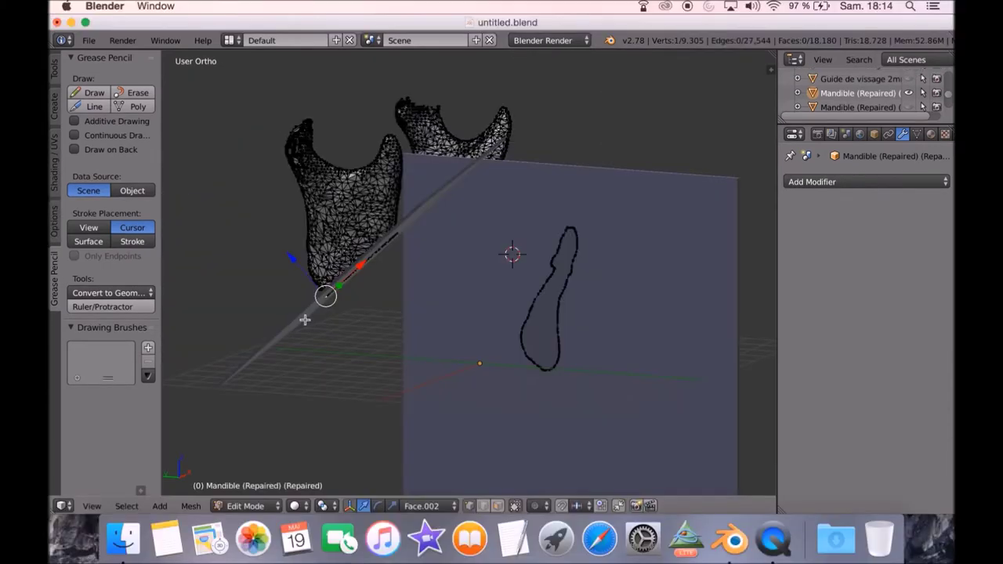
key(Tab)
Hide Plane.003 and Plane.001, and show the separated mandible segment again.
right_click(295, 317)
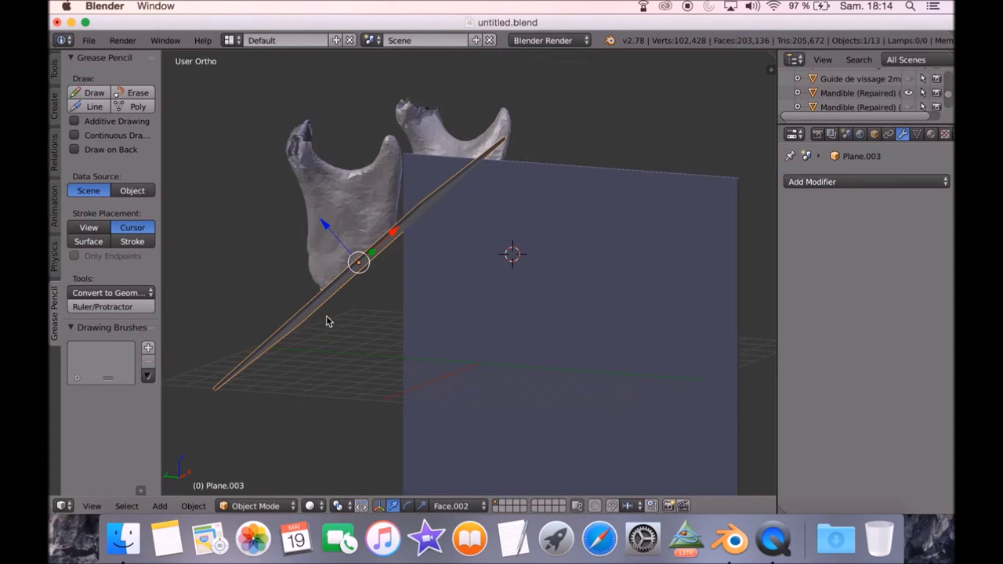
key(h)
right_click(521, 329)
key(h)
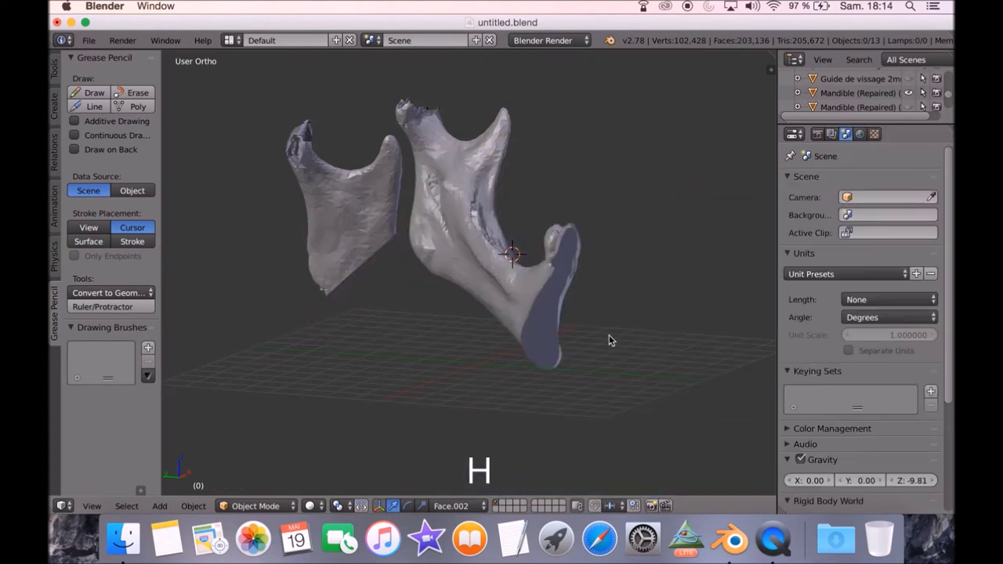
middle_drag(609, 335, 590, 332)
click(909, 108)
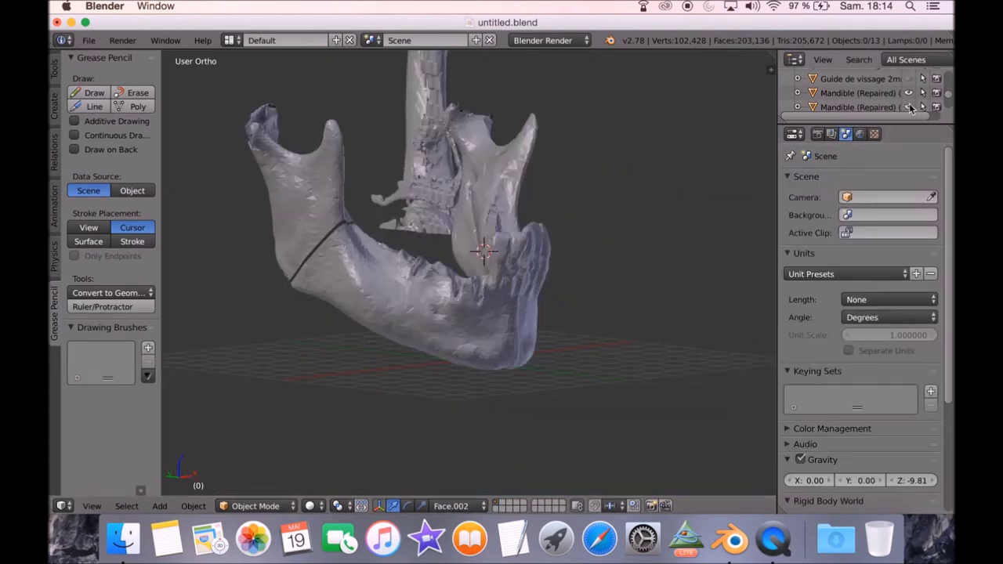
Measure with the Ruler/Protractor along the mandible's lower border from the rear cut to the bend in the body.
scroll(469, 212, left, 5)
scroll(469, 212, right, 2)
scroll(468, 212, up, 5)
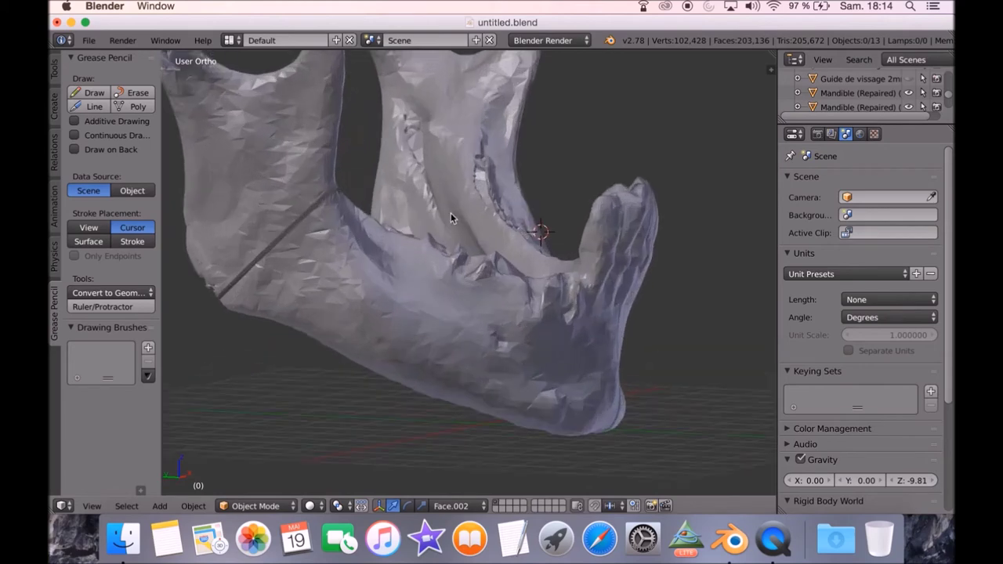
scroll(290, 212, left, 5)
click(51, 270)
click(54, 290)
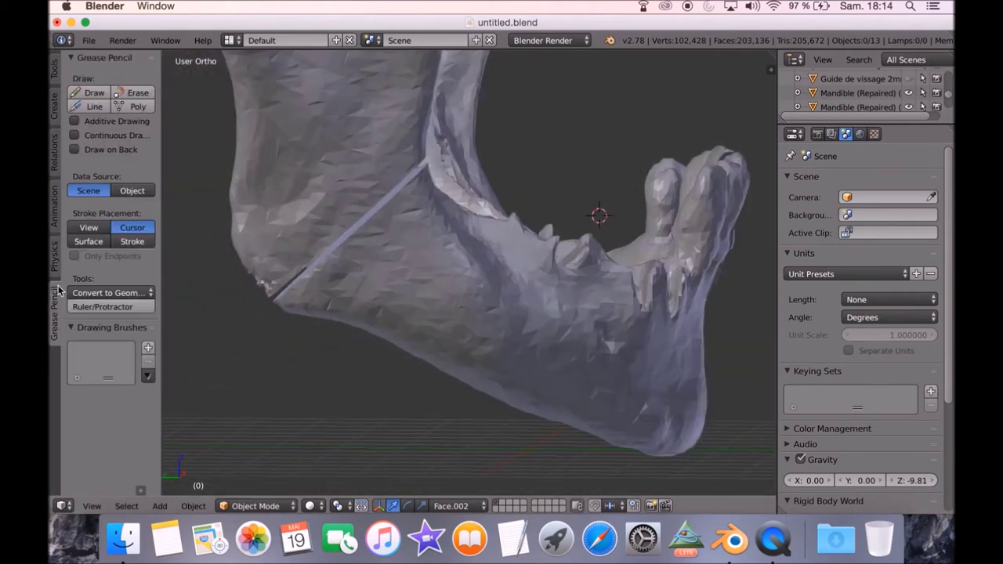
click(102, 306)
scroll(329, 306, down, 5)
scroll(329, 304, up, 3)
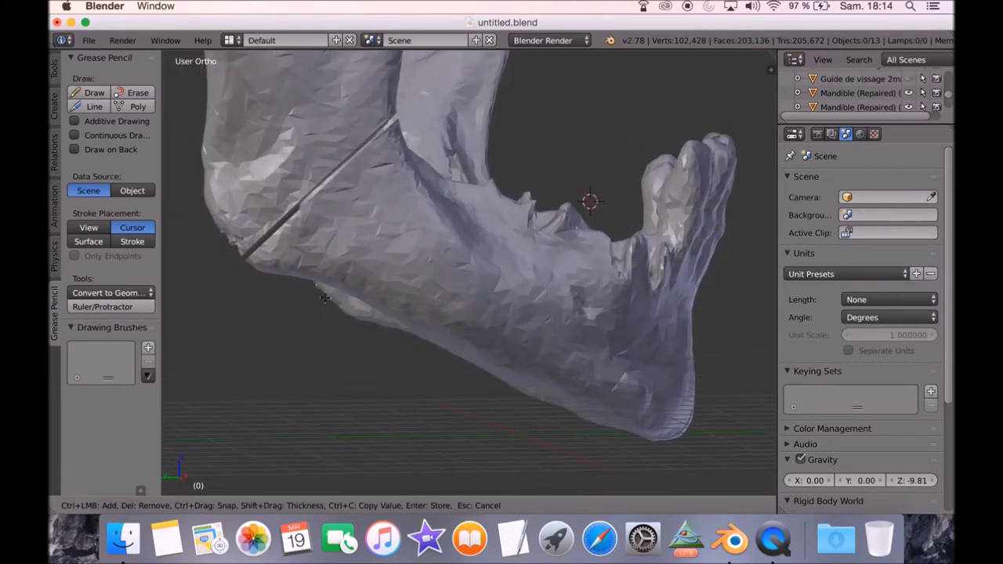
drag(282, 219, 539, 351)
middle_drag(618, 377, 442, 240)
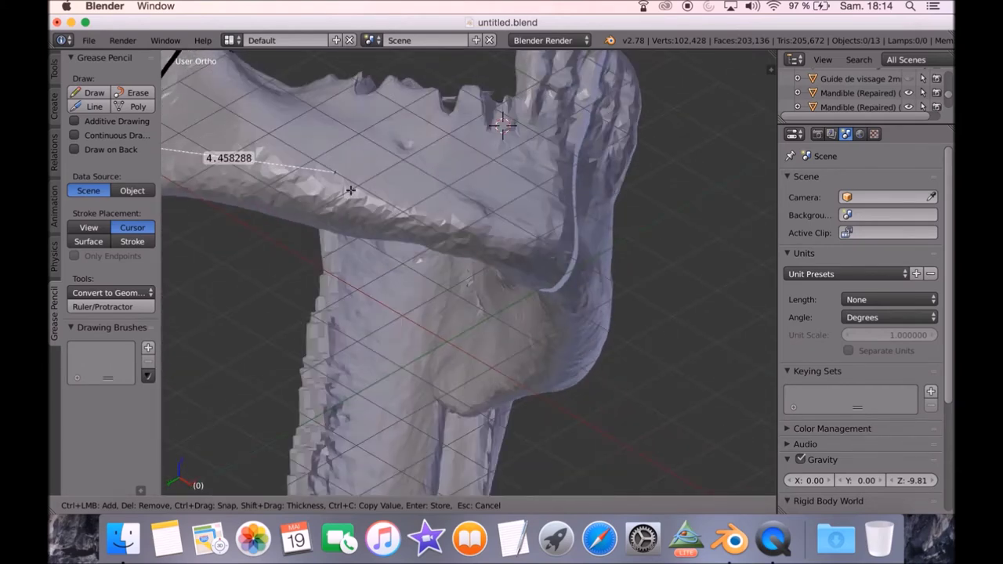
Measure with a second ruler from the first ruler's end to the front midline cut, placing its endpoint on the cut.
ctrl+drag(335, 173, 572, 254)
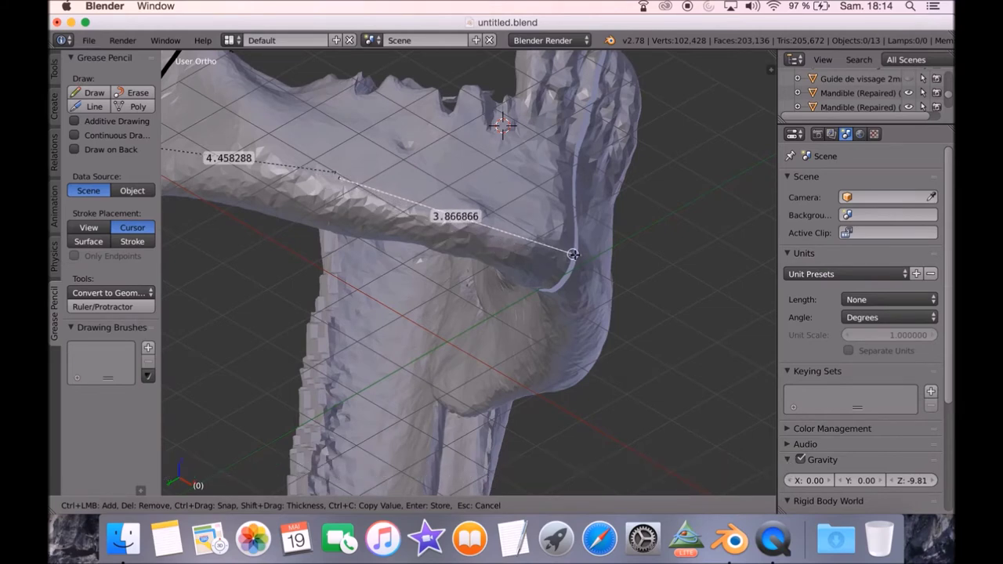
middle_drag(588, 265, 484, 291)
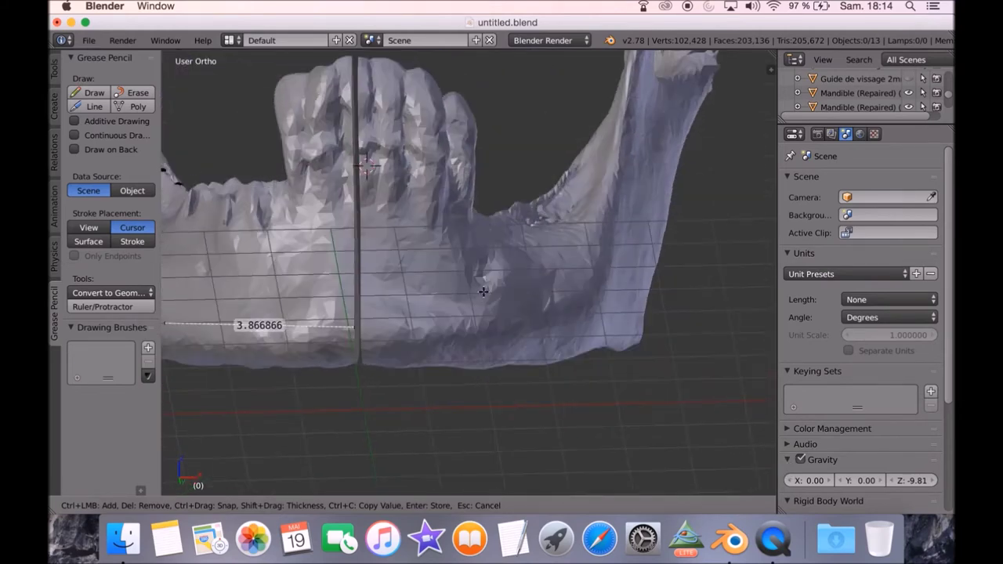
drag(354, 327, 361, 322)
middle_drag(361, 322, 369, 327)
drag(388, 339, 384, 338)
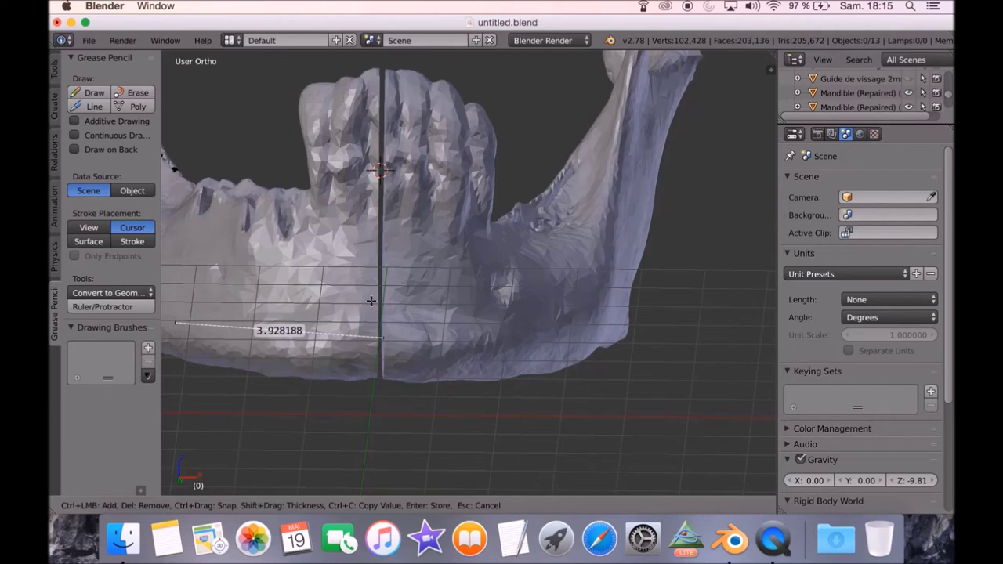
Adjust the two rulers in the side view, setting the first ruler's rear endpoint on the rear cut.
middle_drag(390, 323, 310, 329)
drag(303, 300, 299, 304)
middle_drag(257, 269, 395, 291)
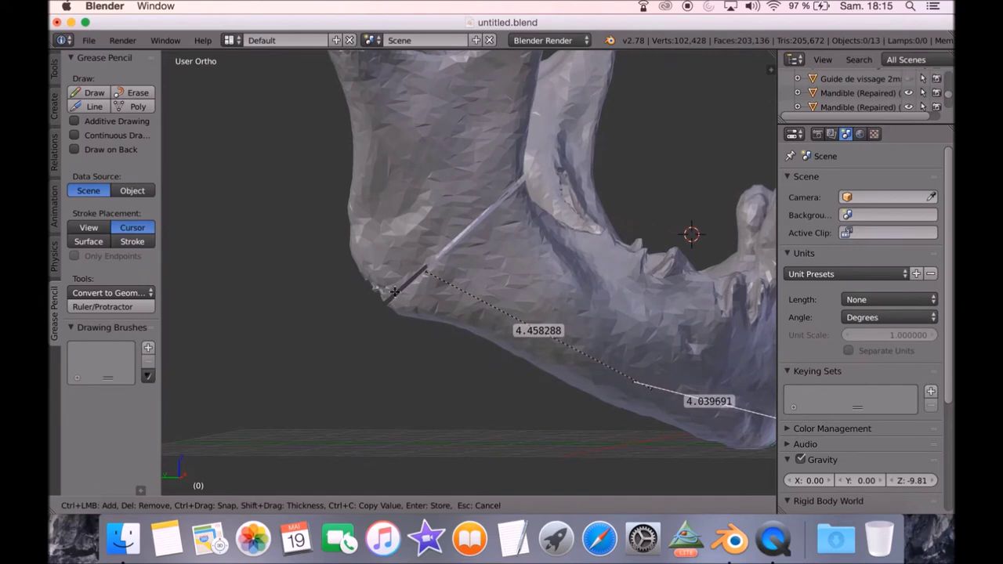
drag(423, 271, 421, 268)
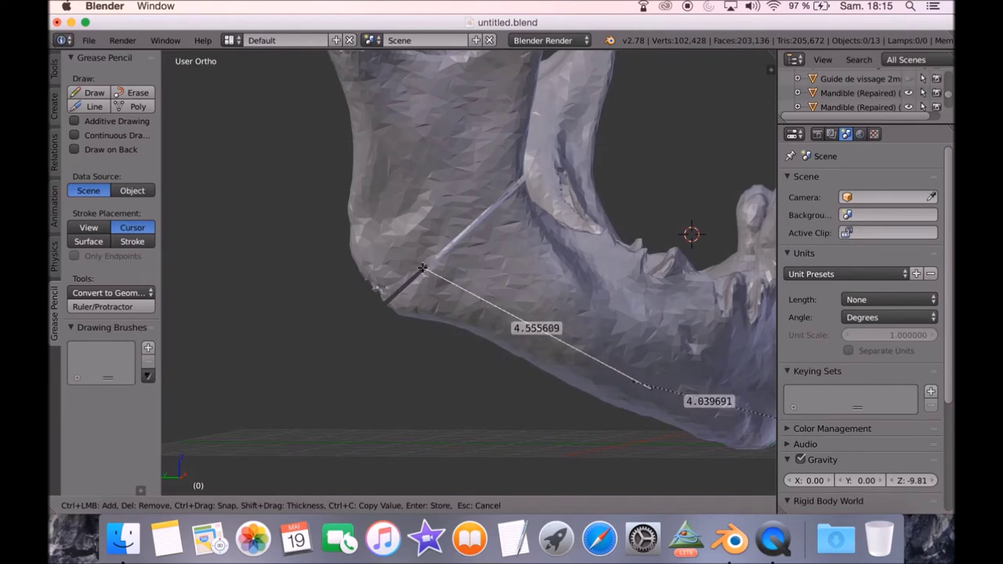
From below the mandible, reposition the first ruler's rear endpoint and its front endpoint onto the lower border.
middle_drag(535, 351, 453, 252)
middle_drag(500, 228, 428, 264)
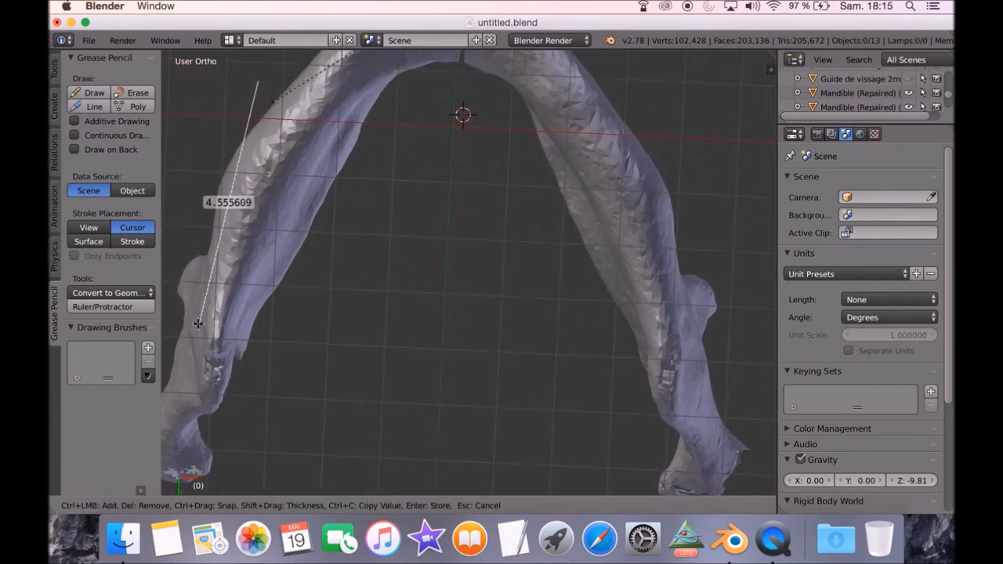
drag(199, 326, 225, 327)
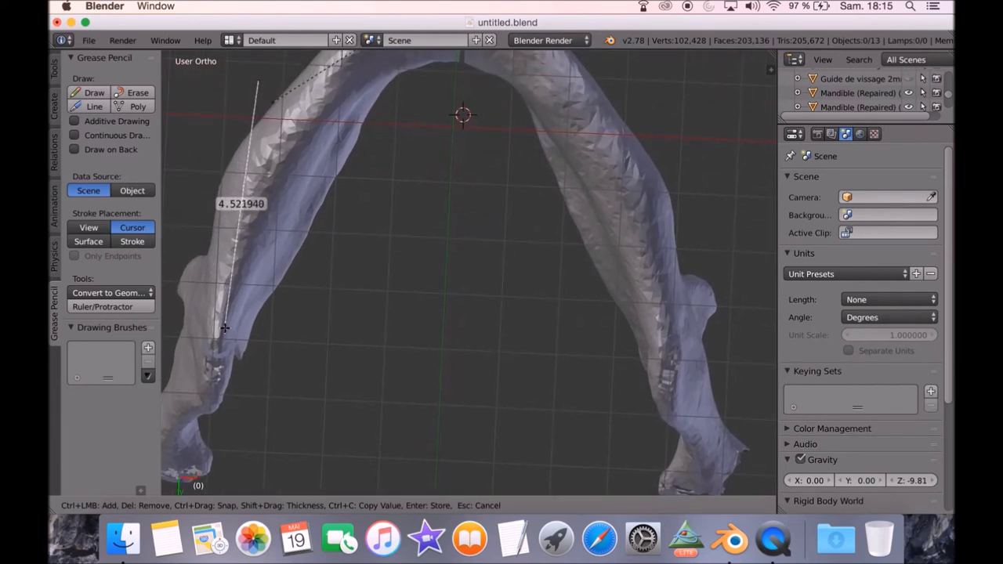
drag(263, 77, 289, 120)
shift+middle_drag(422, 143, 379, 274)
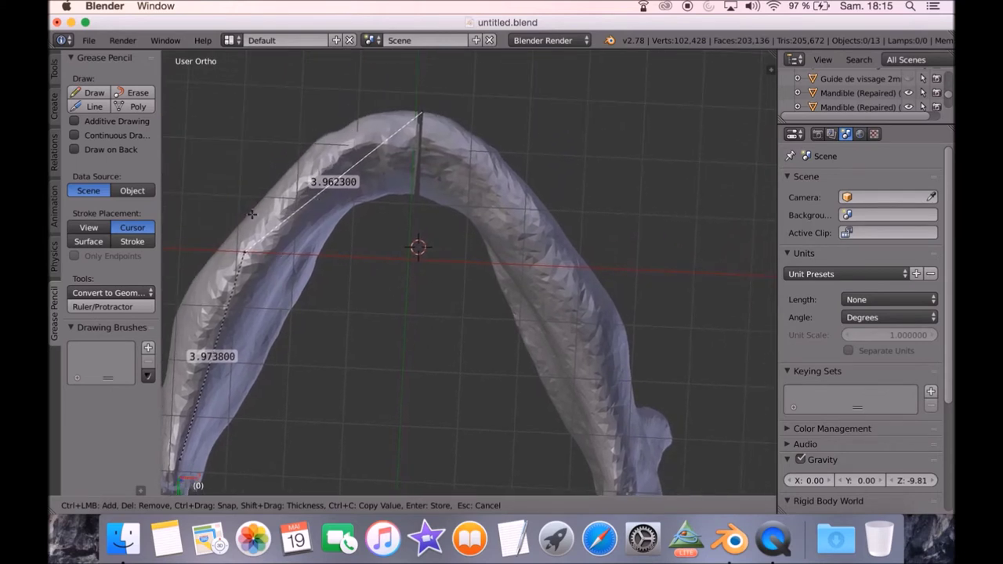
Shift the junction of the two rulers along the lower border and move the front endpoint inward on the midline cut.
drag(245, 252, 281, 203)
drag(244, 251, 279, 204)
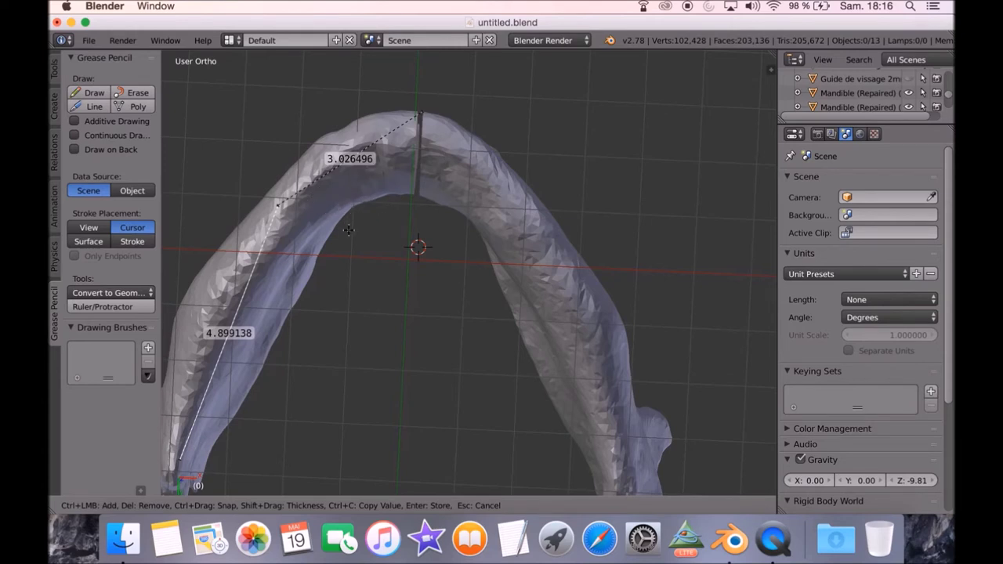
drag(423, 113, 418, 137)
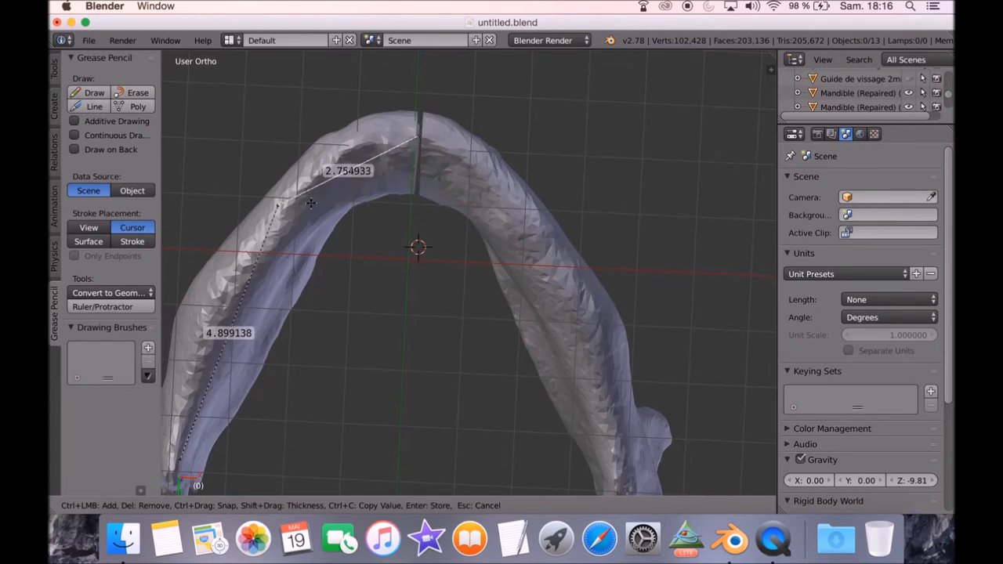
drag(279, 205, 270, 221)
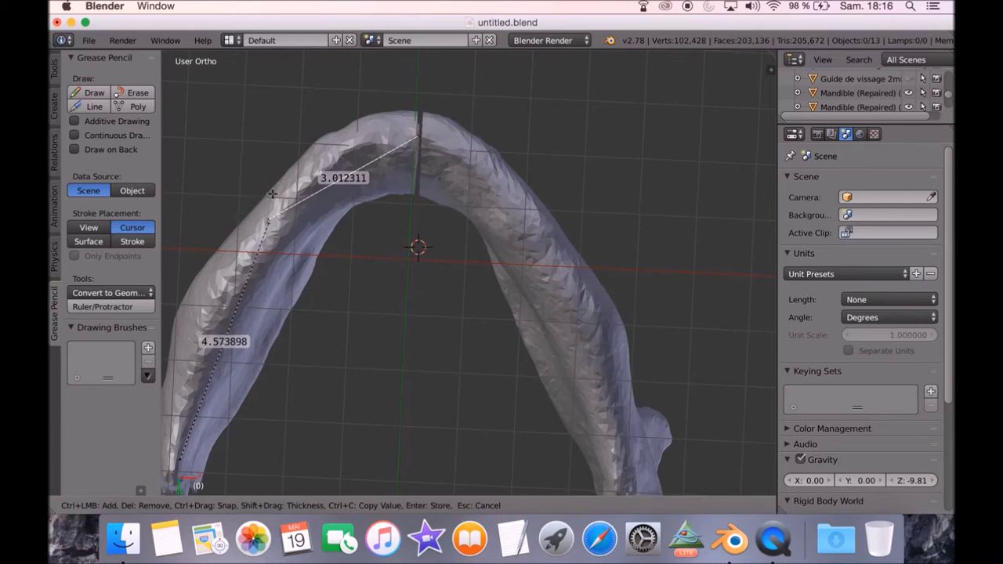
Align the ruler junction in the side view, check both rulers against the segment, and store the measurements.
middle_drag(385, 136, 435, 305)
drag(492, 337, 489, 335)
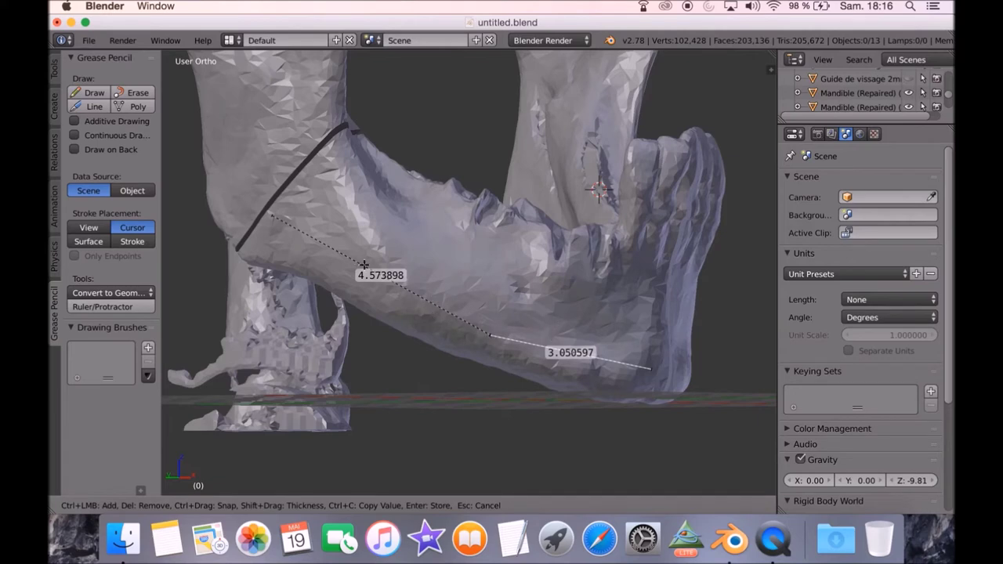
middle_drag(483, 280, 393, 270)
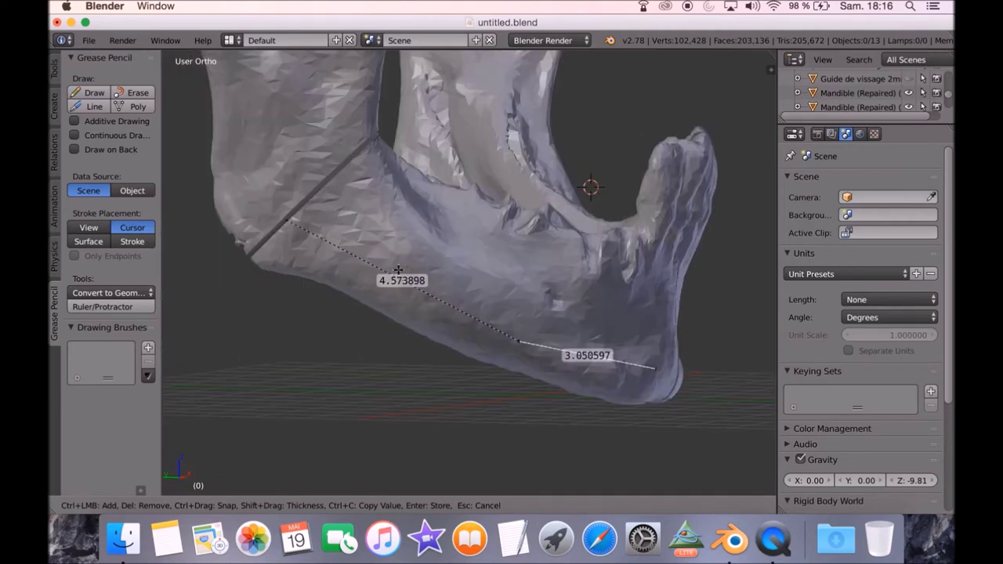
key(Return)
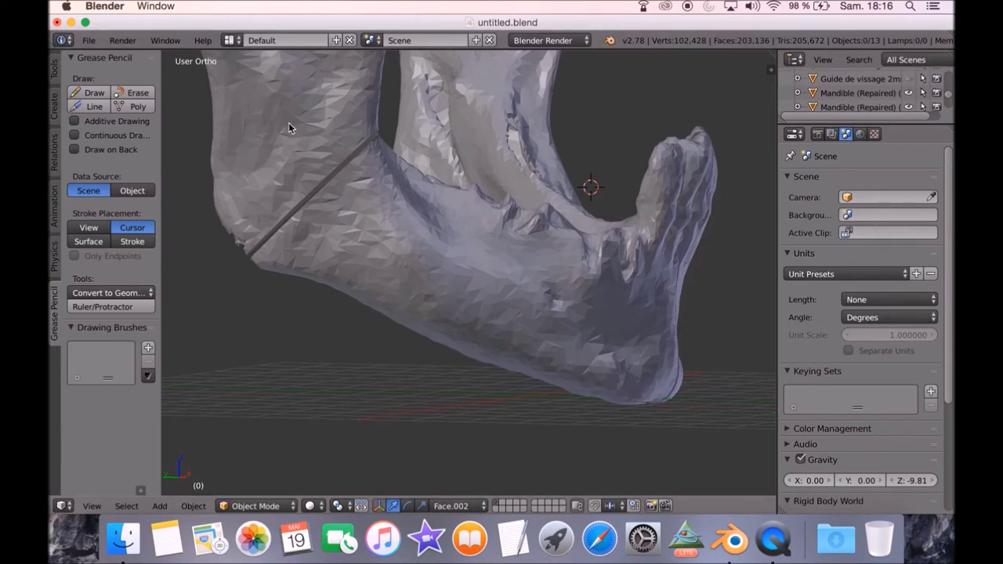
Hide the mandible parts and the remaining long bone, and reset the 3D cursor and view to the scene centre.
right_click(394, 171)
key(h)
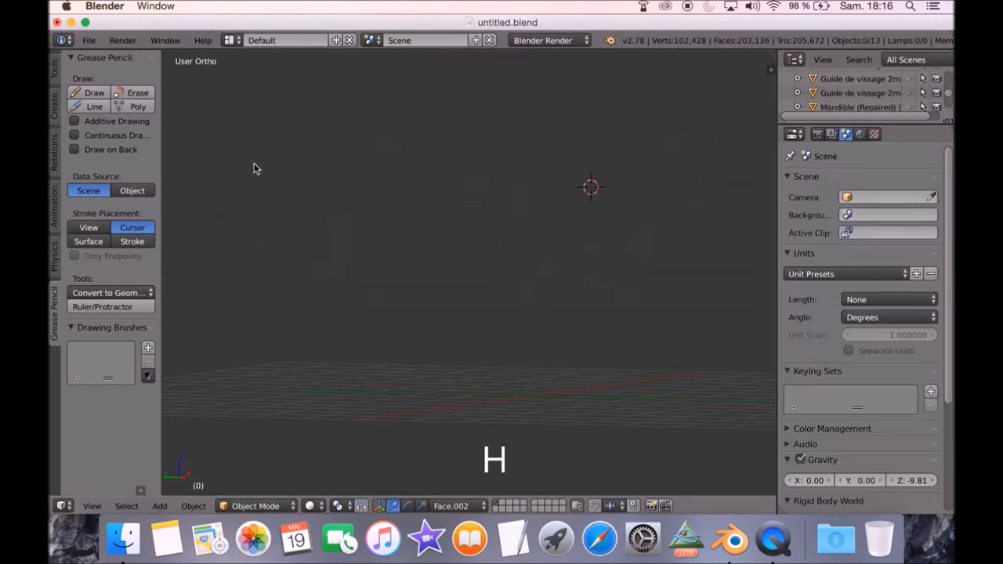
key(shift+c)
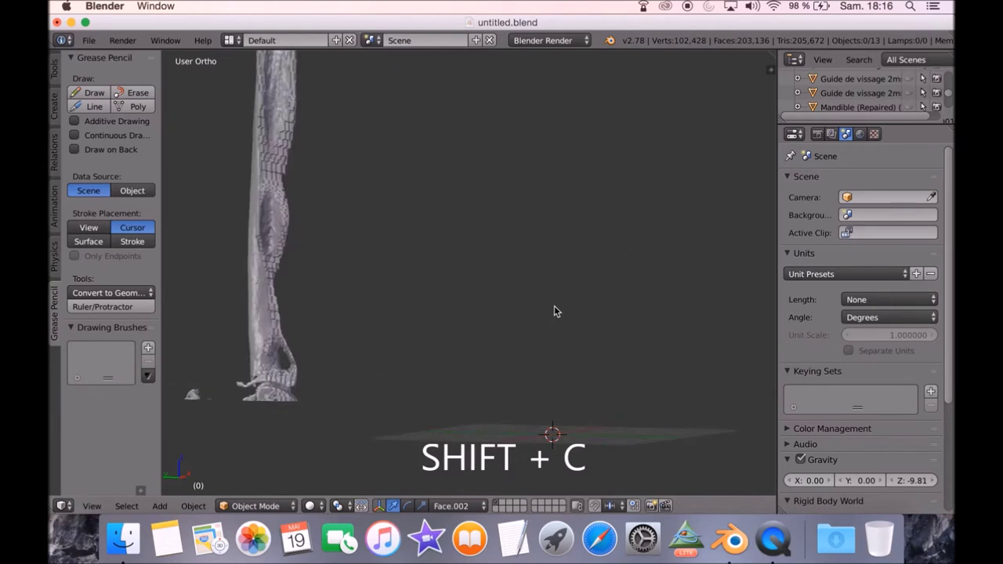
right_click(407, 335)
key(h)
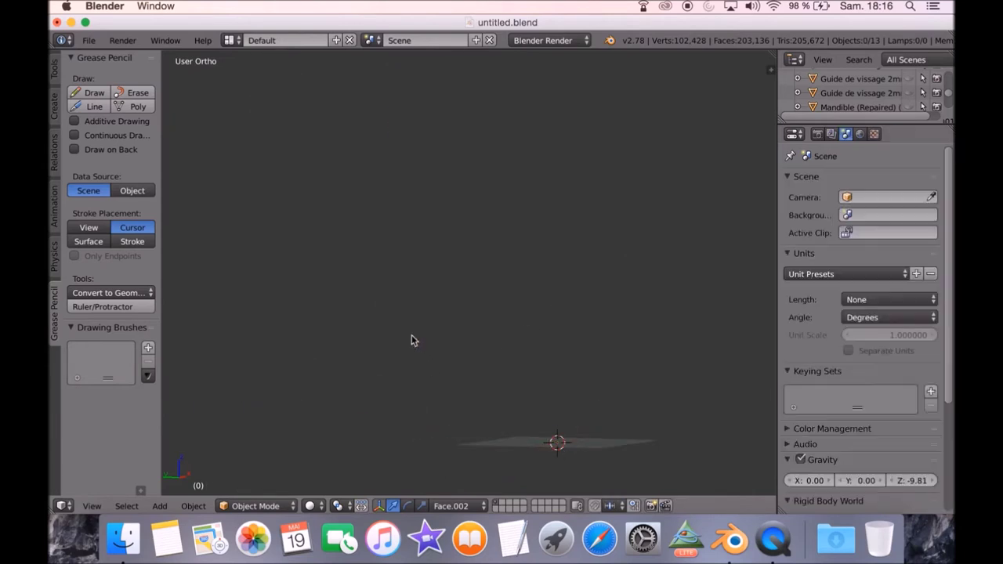
Add a single-bone armature at the 3D cursor in the scene centre.
scroll(504, 421, up, 5)
middle_drag(490, 291, 501, 362)
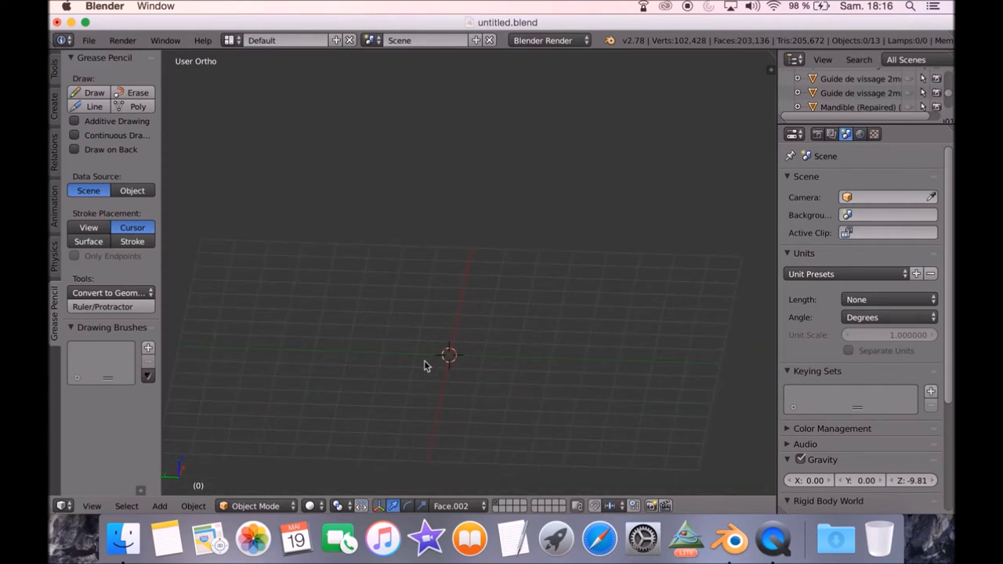
click(55, 102)
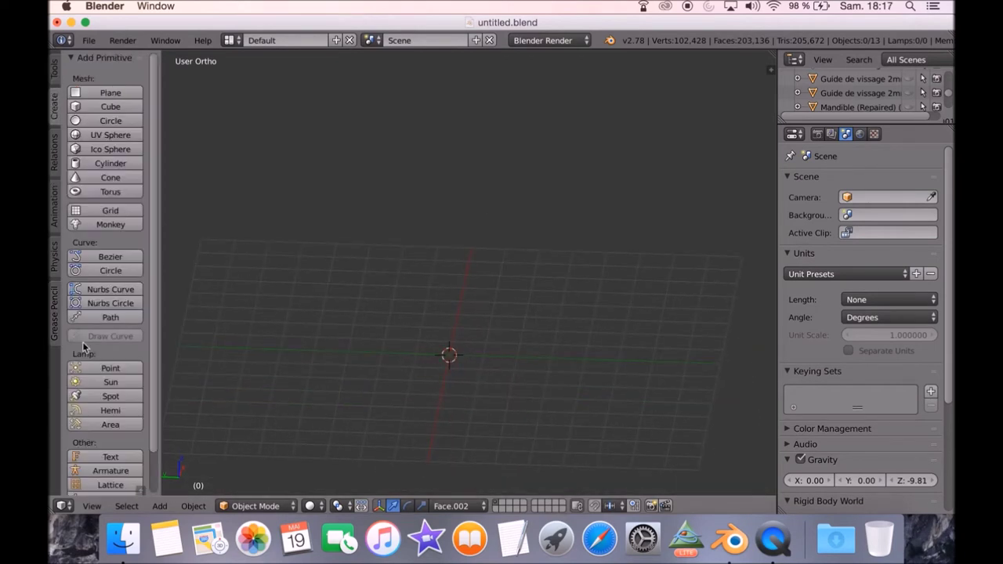
click(111, 470)
middle_drag(399, 459, 481, 293)
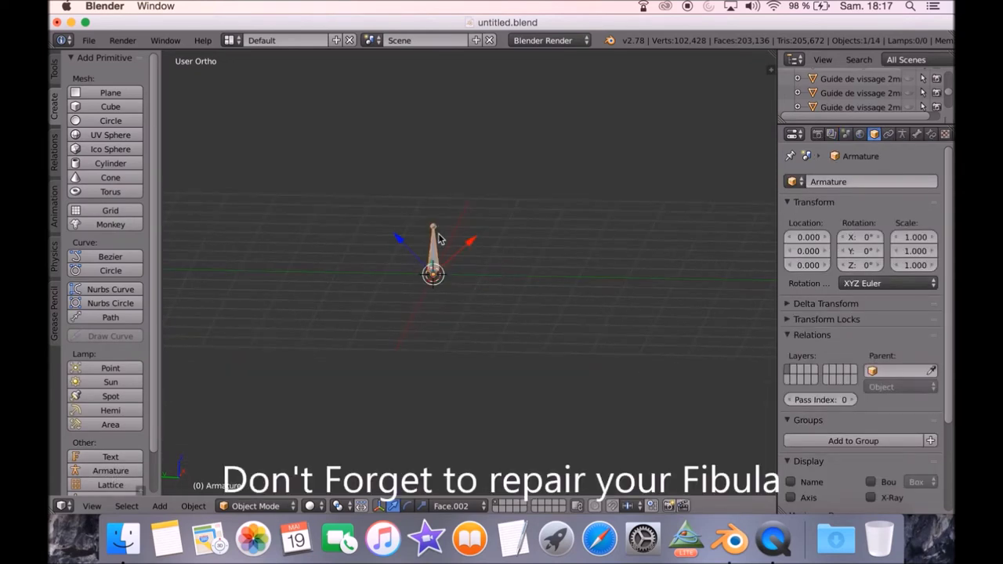
Rotate the armature 90° about the global X axis so it lies flat along the Y axis.
text(r)
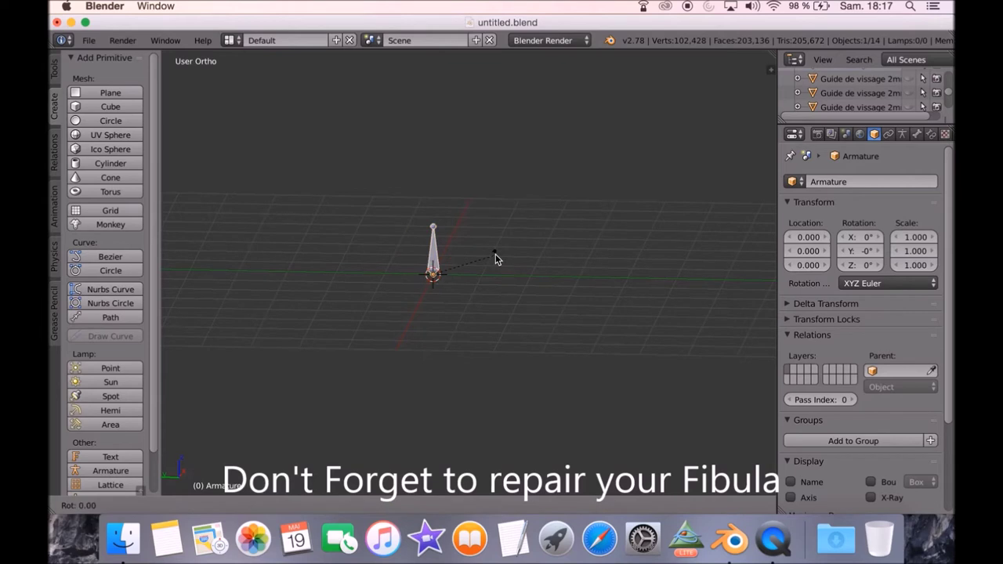
text(90)
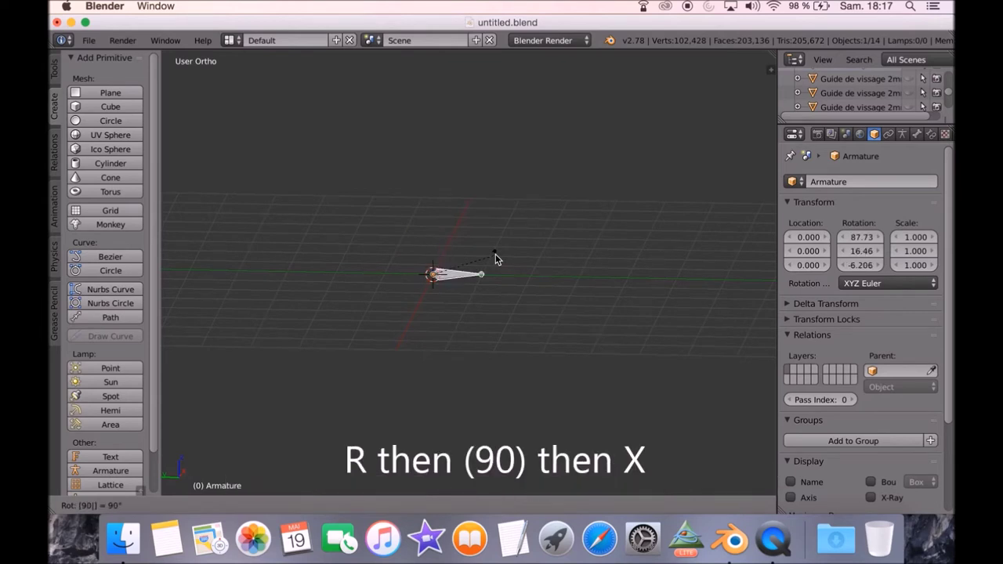
text(x)
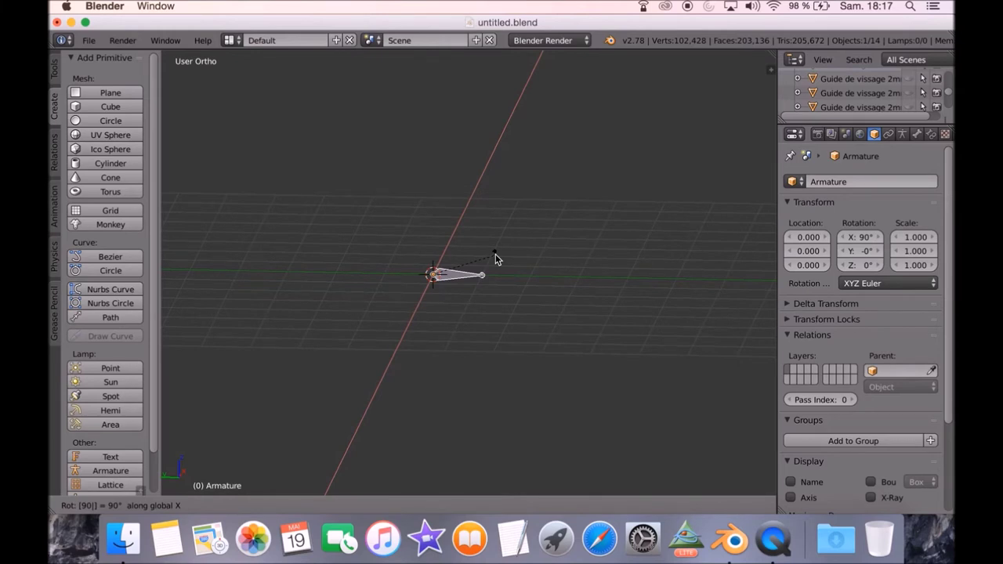
click(495, 254)
Put the armature in edit mode and check the stored ruler measurements of the mandible segments.
middle_drag(535, 256, 534, 297)
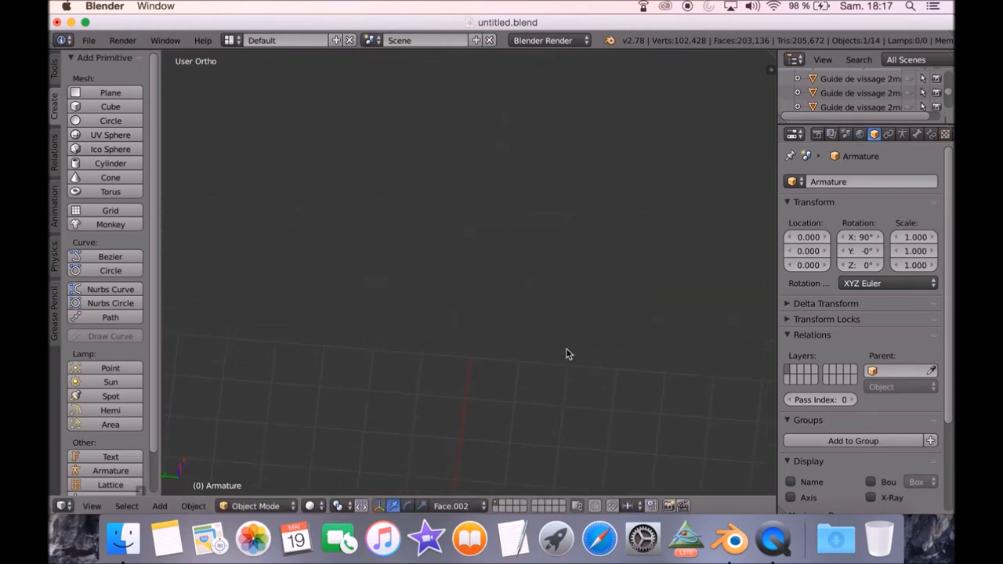
key(KP_Decimal)
scroll(567, 402, down, 6)
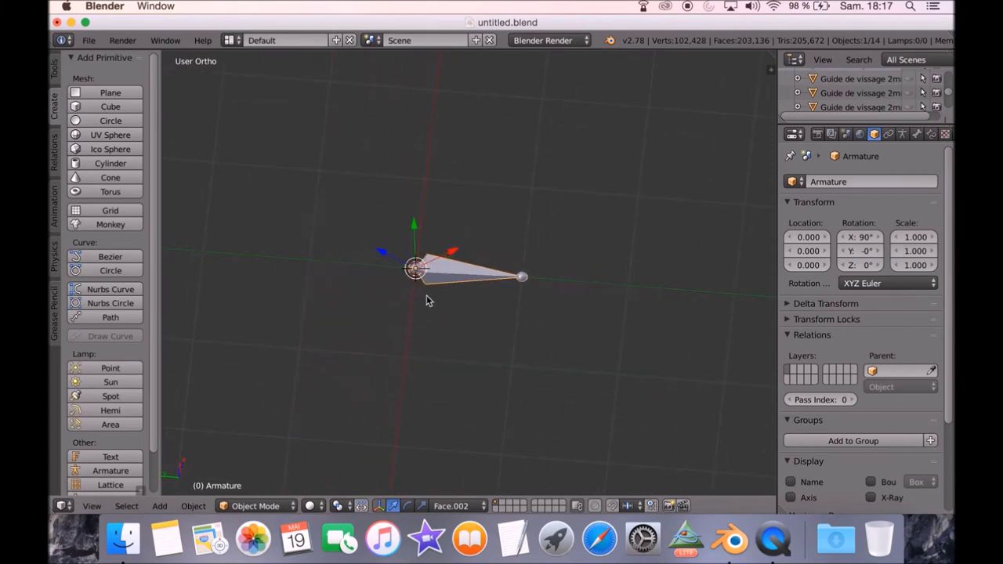
scroll(623, 340, down, 4)
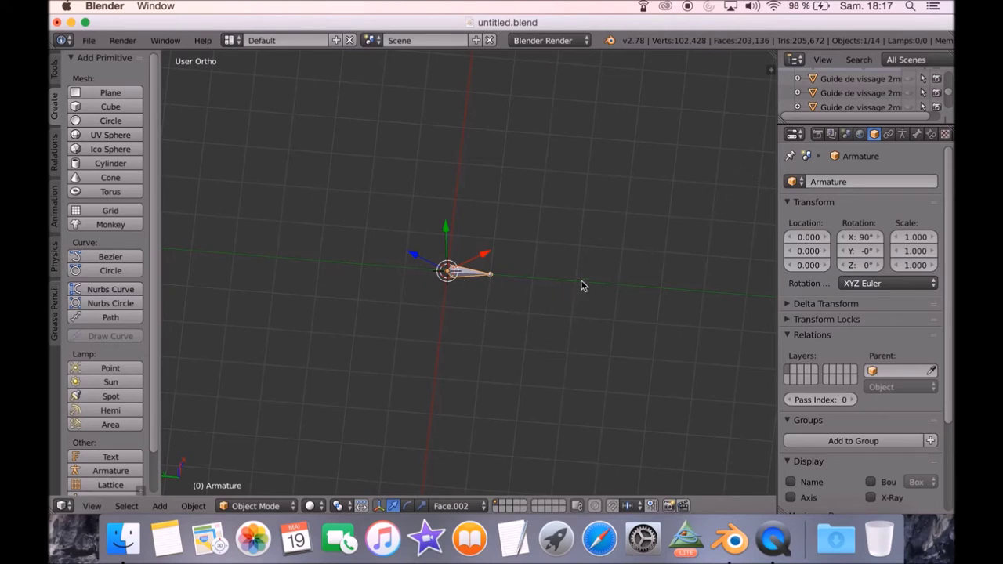
mouse_move(392, 353)
middle_down()
mouse_move(535, 316)
mouse_move(463, 334)
mouse_move(425, 329)
middle_up()
key(Tab)
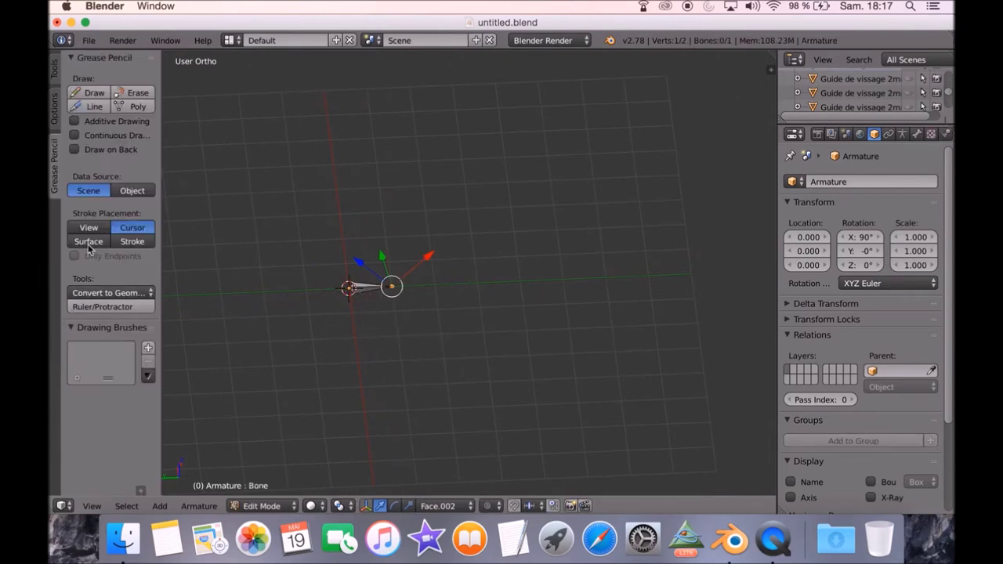
click(110, 307)
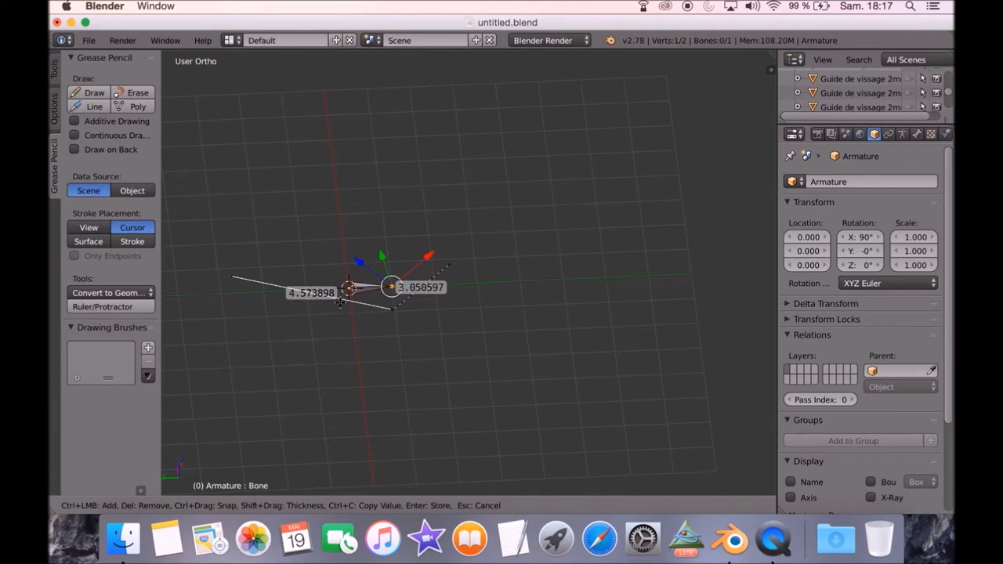
key(Escape)
Set the tail Z of the first bone to 4.57 to match the longer segment.
key(n)
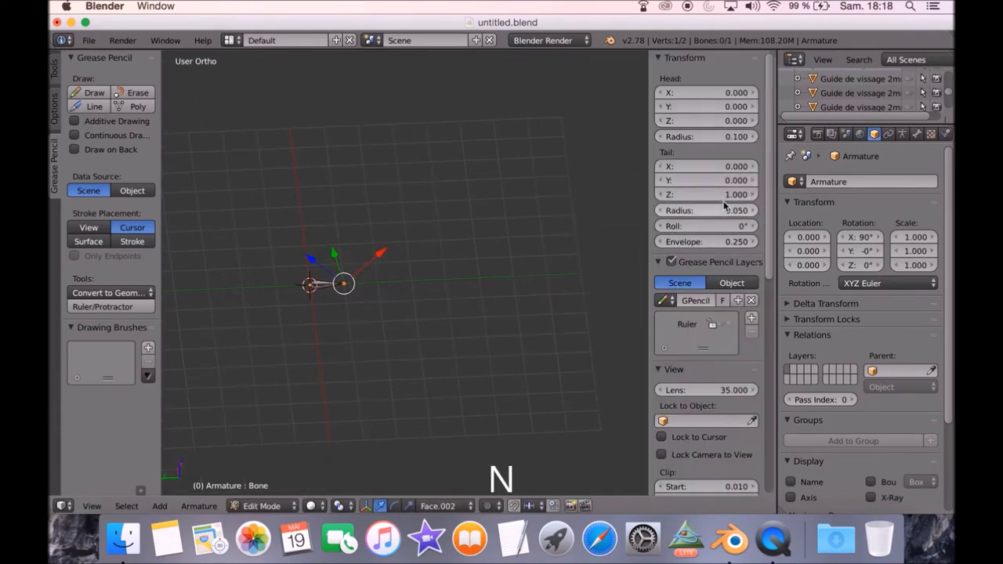
click(705, 194)
text(4.57)
key(Return)
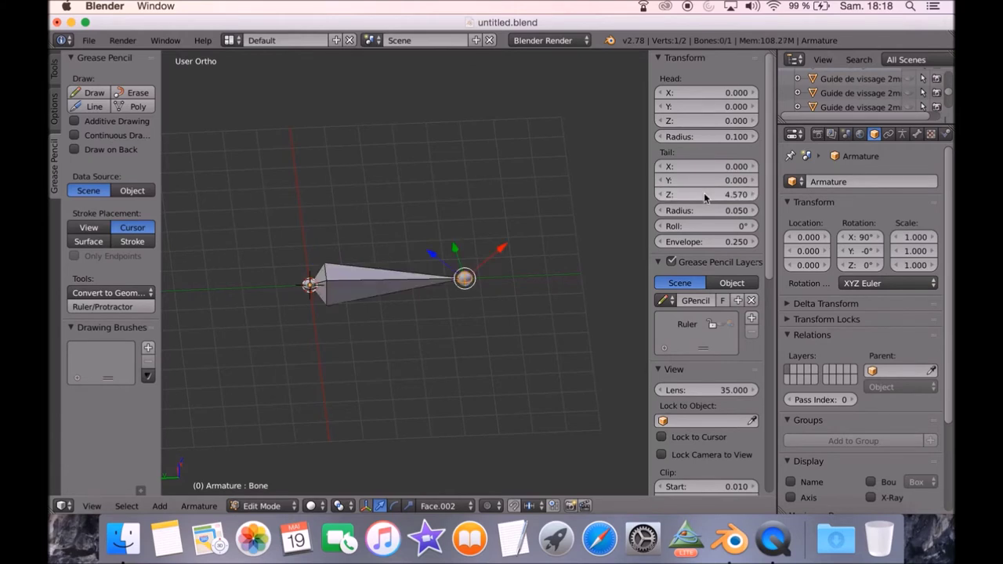
Extrude a second bone from the first bone's tip, recheck the ruler lengths, and set its tail Z to 7.62.
key(e)
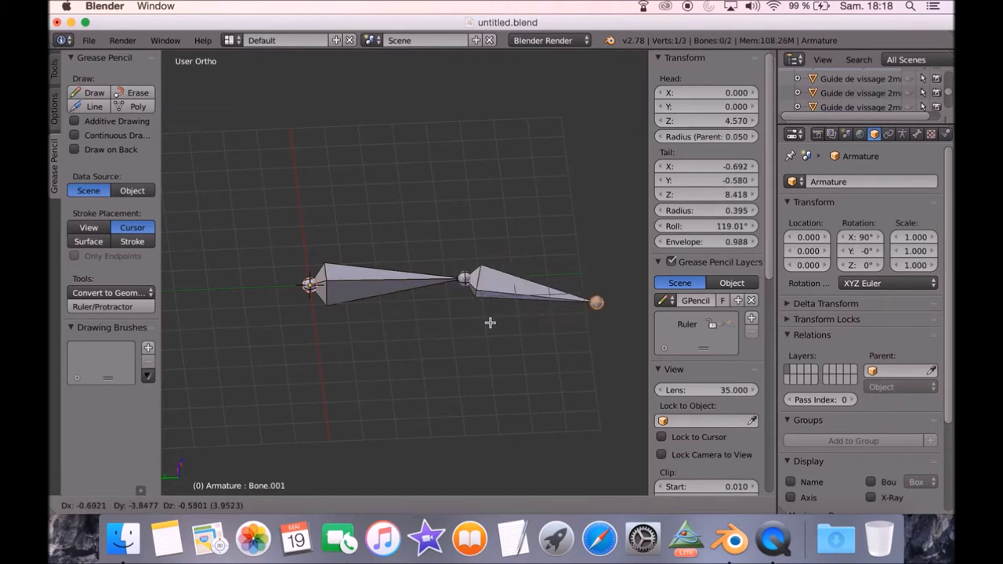
right_click(533, 290)
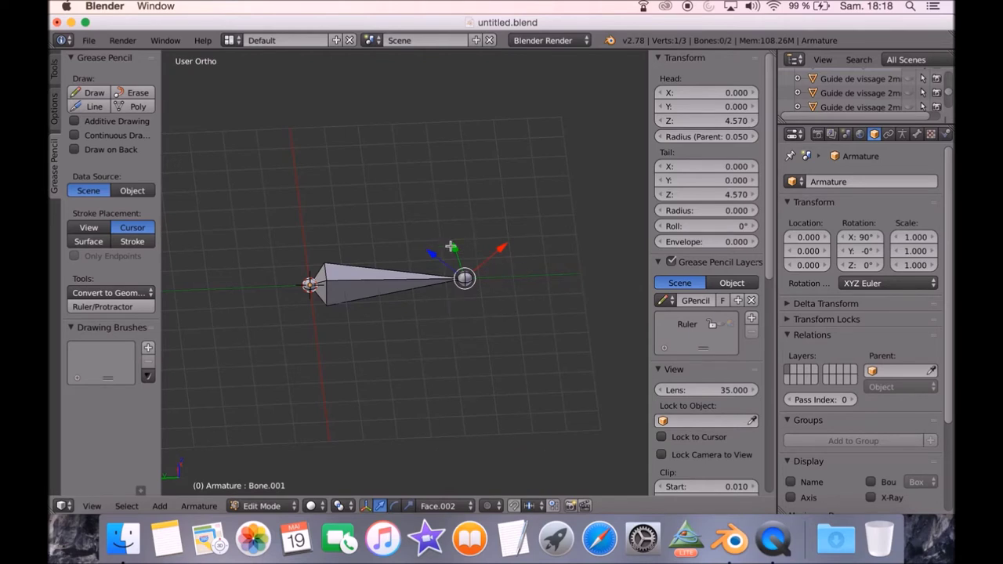
click(131, 306)
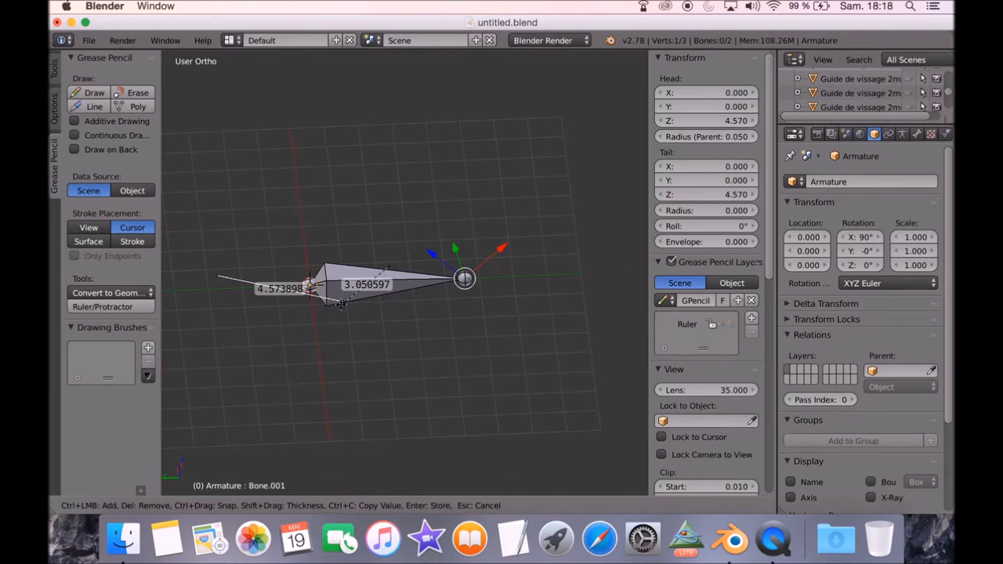
key(Escape)
click(690, 193)
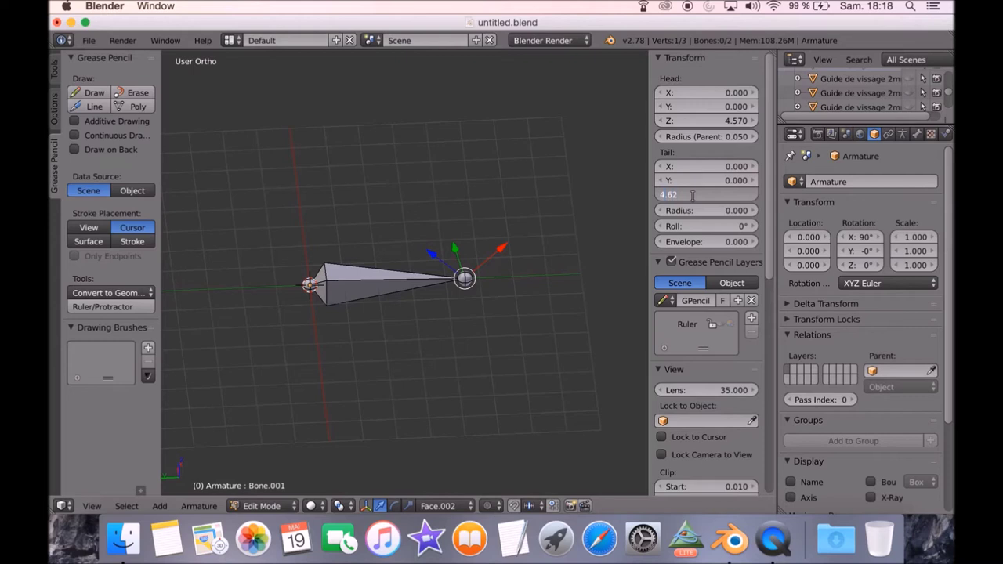
key(Return)
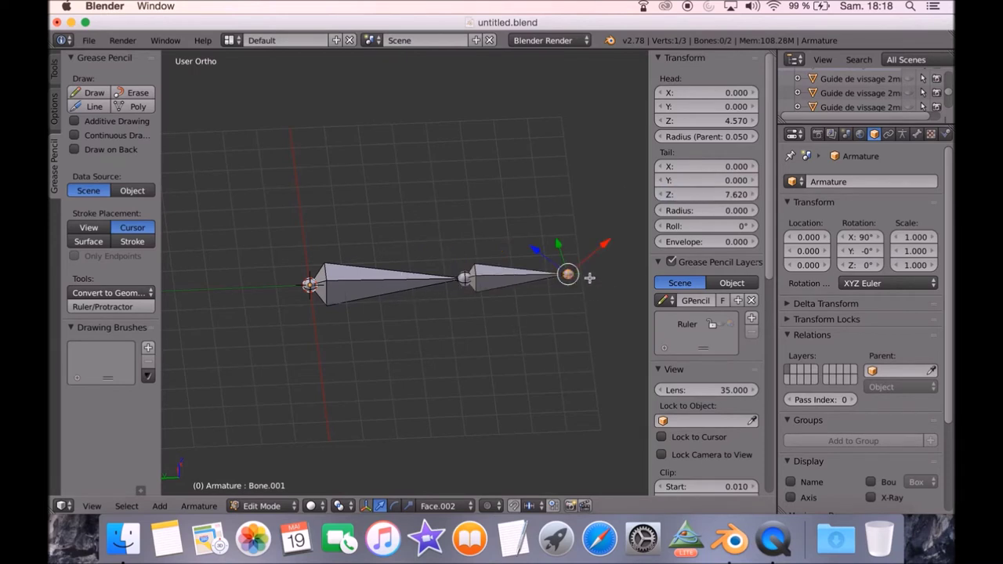
Return the two-bone armature to object mode and deselect it.
middle_drag(517, 305, 510, 288)
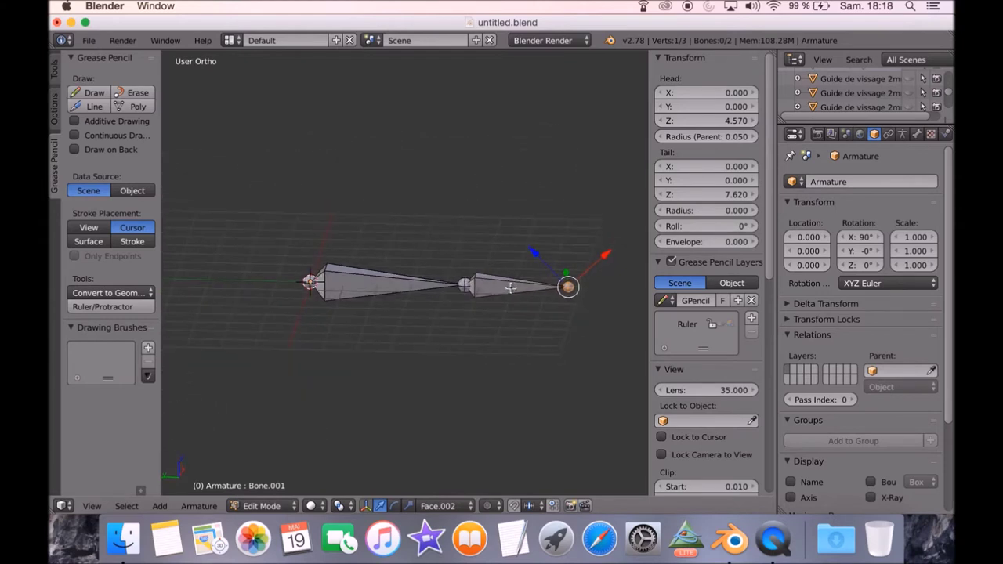
key(n)
middle_drag(504, 281, 526, 290)
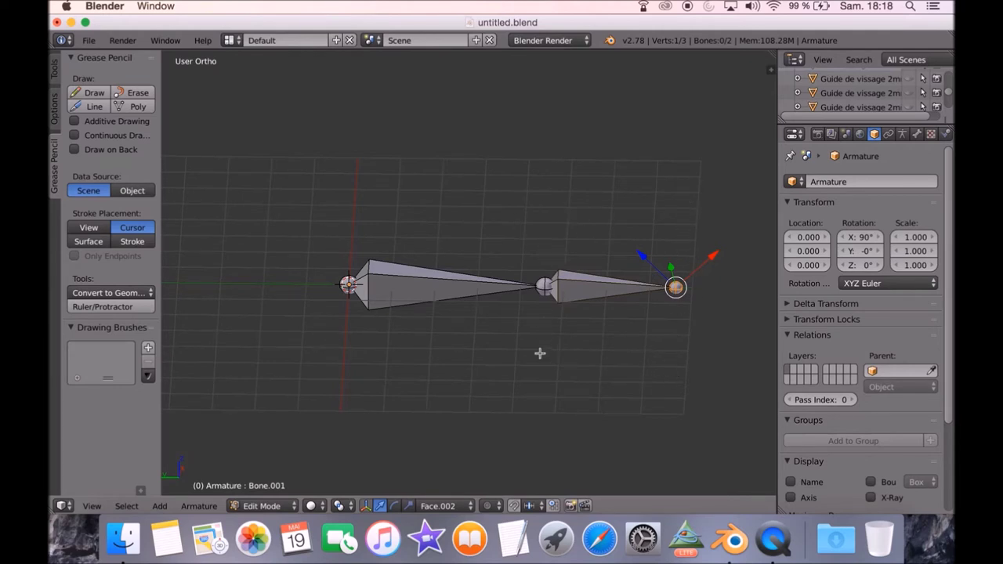
click(53, 79)
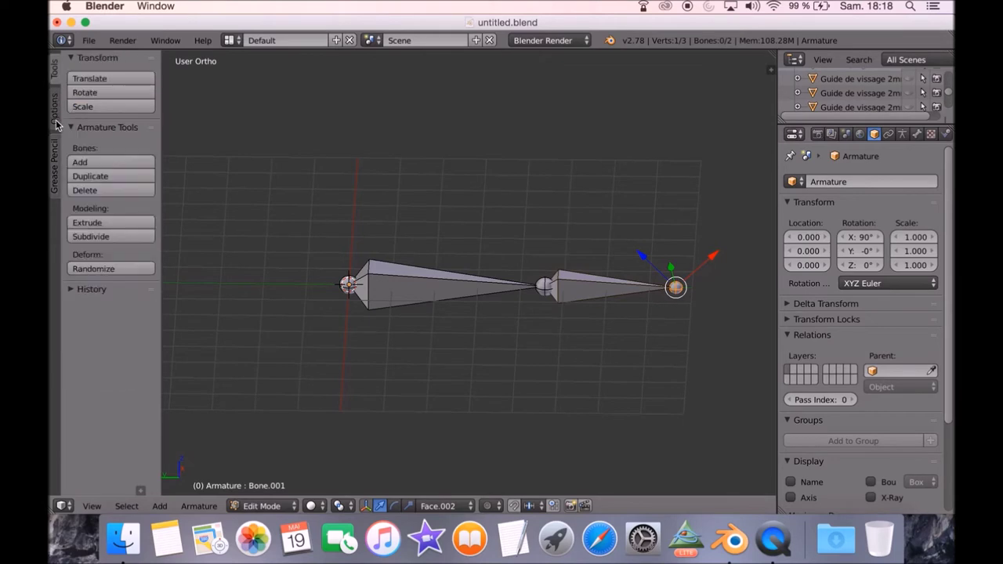
click(54, 117)
key(Tab)
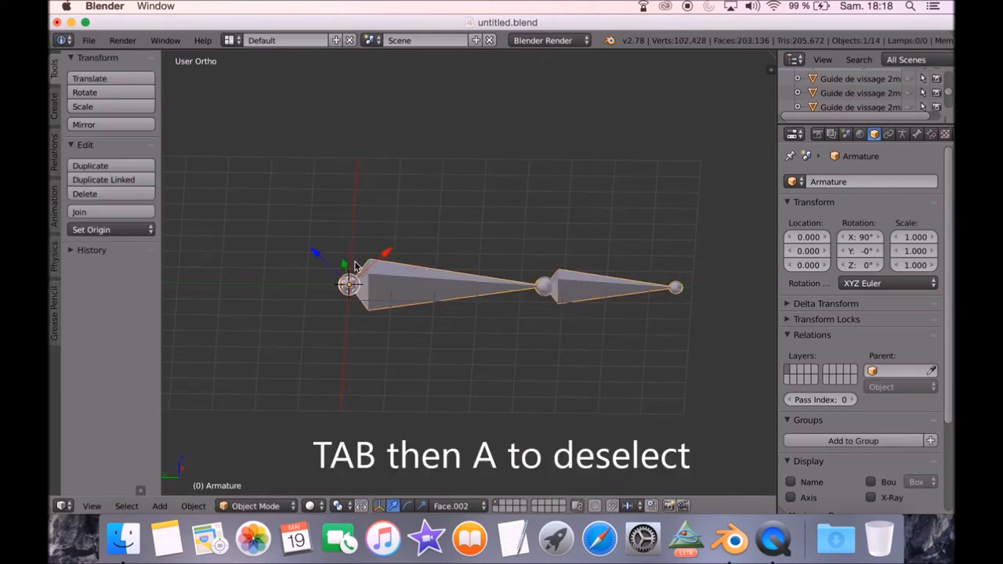
key(a)
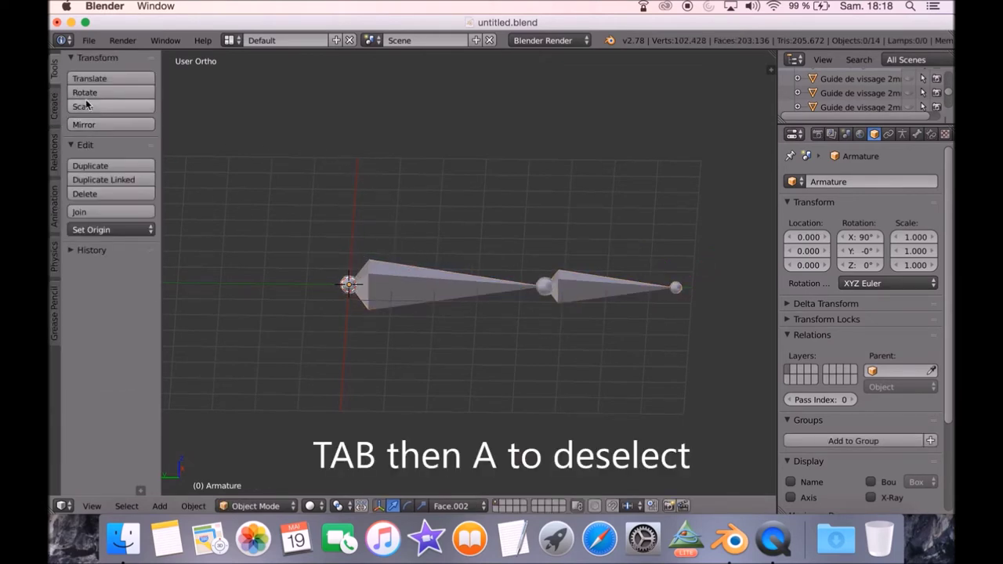
Add a plane at the 3D cursor and rotate it 90° about the global X axis.
click(54, 106)
click(109, 93)
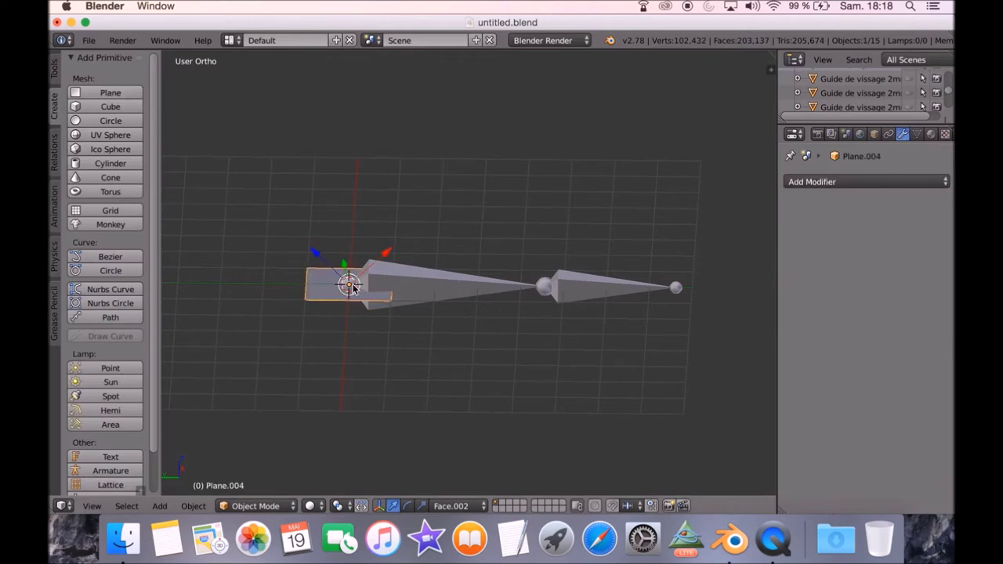
middle_drag(461, 304, 459, 297)
text(r90x)
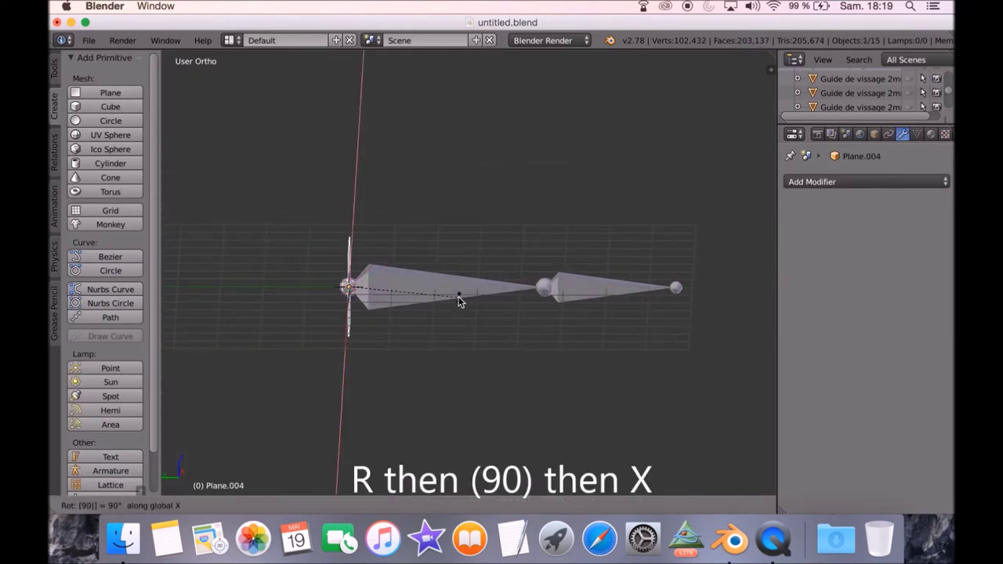
key(Return)
In a wireframe top view, move the plane about -4.58 along Y onto the joint between the two bones.
middle_drag(514, 302, 201, 353)
click(86, 507)
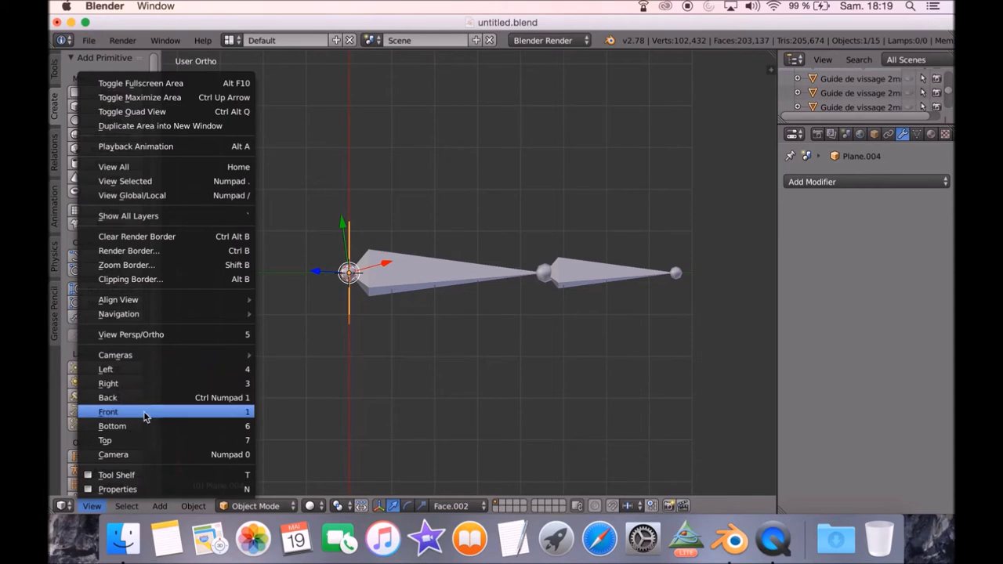
click(150, 441)
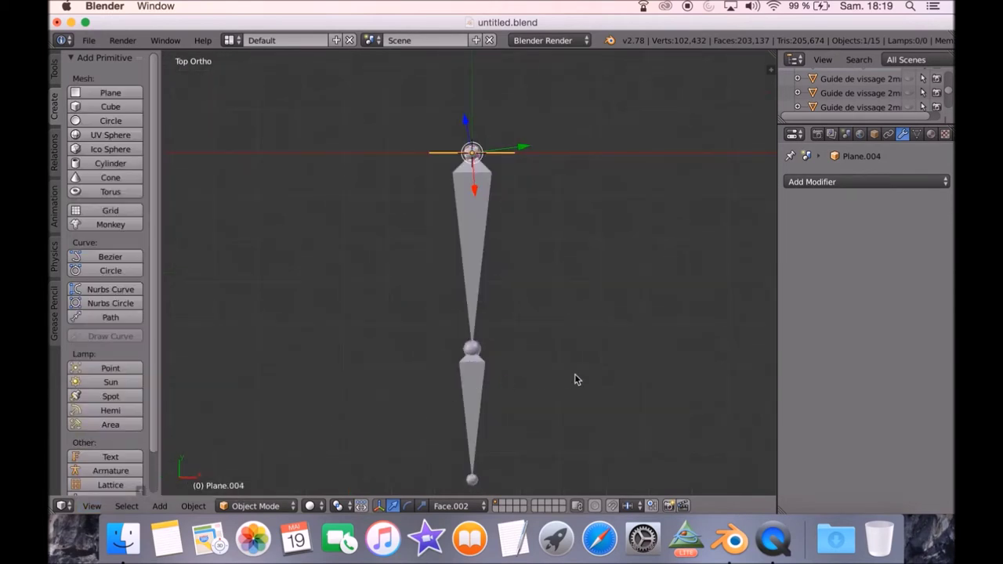
key(z)
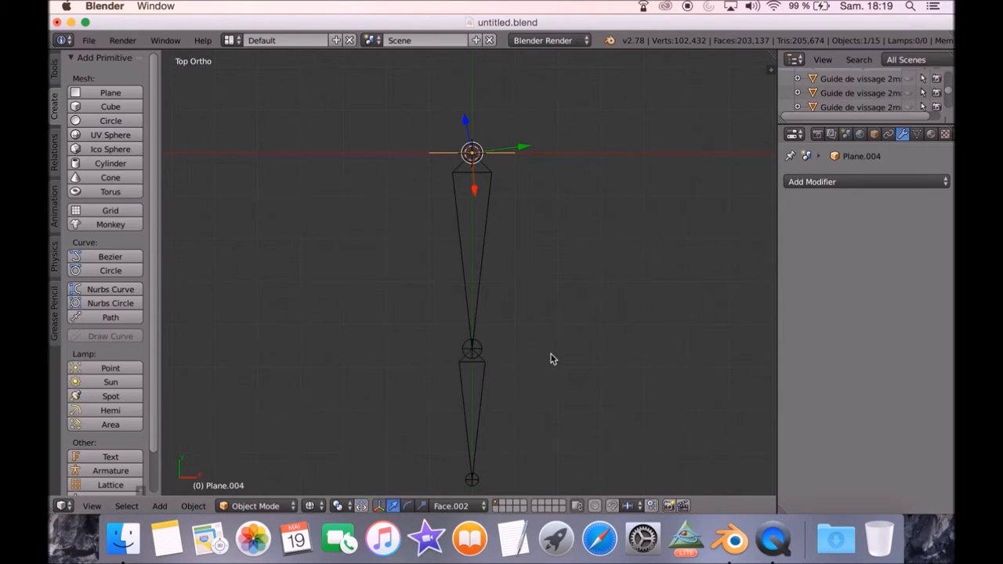
key(g)
key(y)
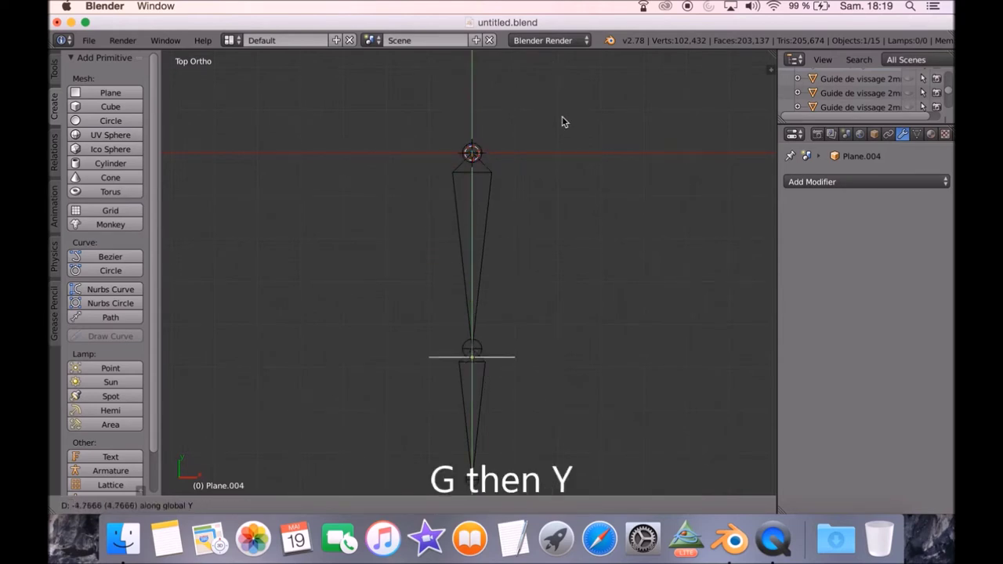
click(558, 125)
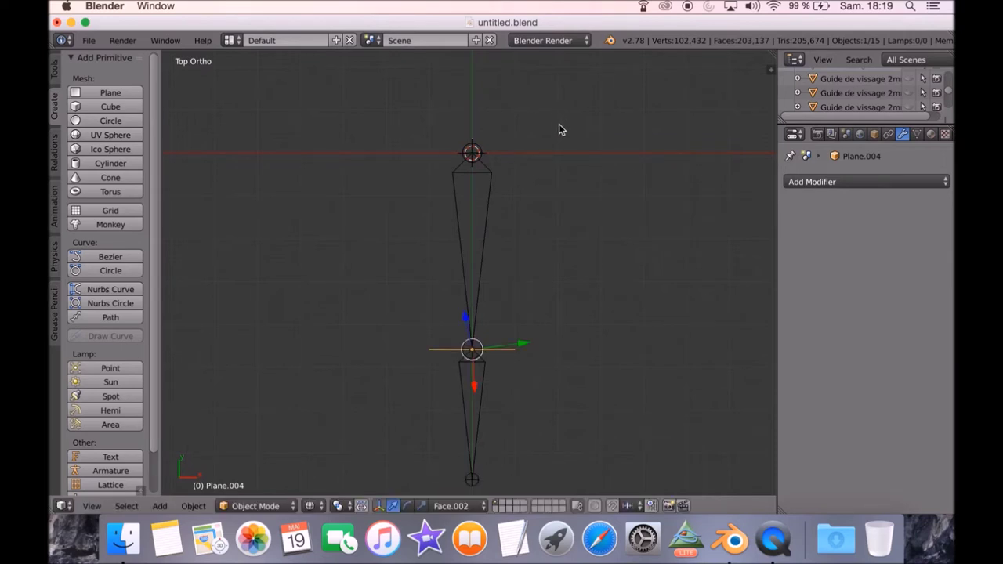
Scale the plane up about 4.38 times, apply its scale, and check its transform values.
scroll(581, 321, up, 3)
shift+middle_drag(582, 320, 583, 153)
middle_drag(608, 257, 612, 217)
key(s)
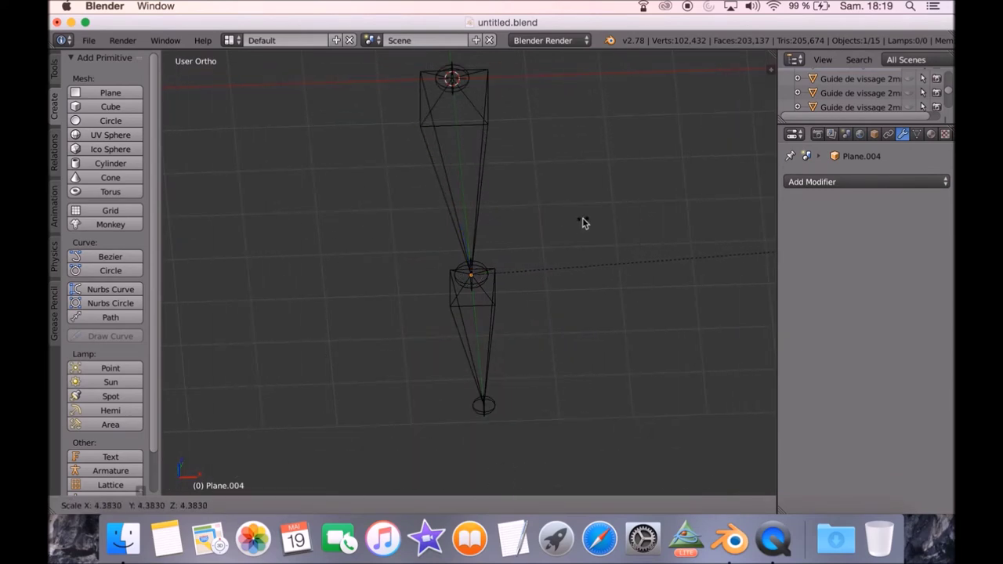
click(365, 309)
click(194, 505)
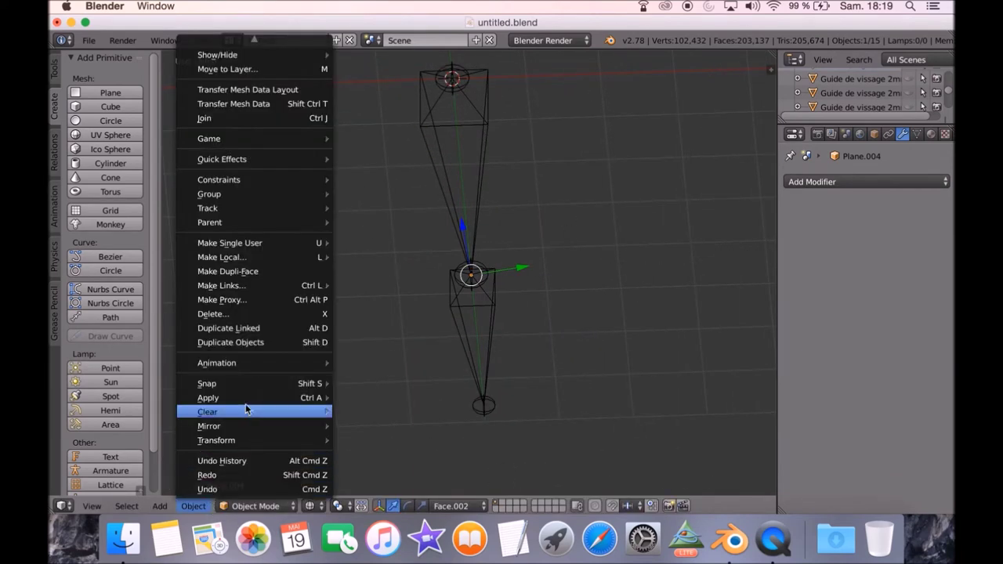
mouse_move(246, 398)
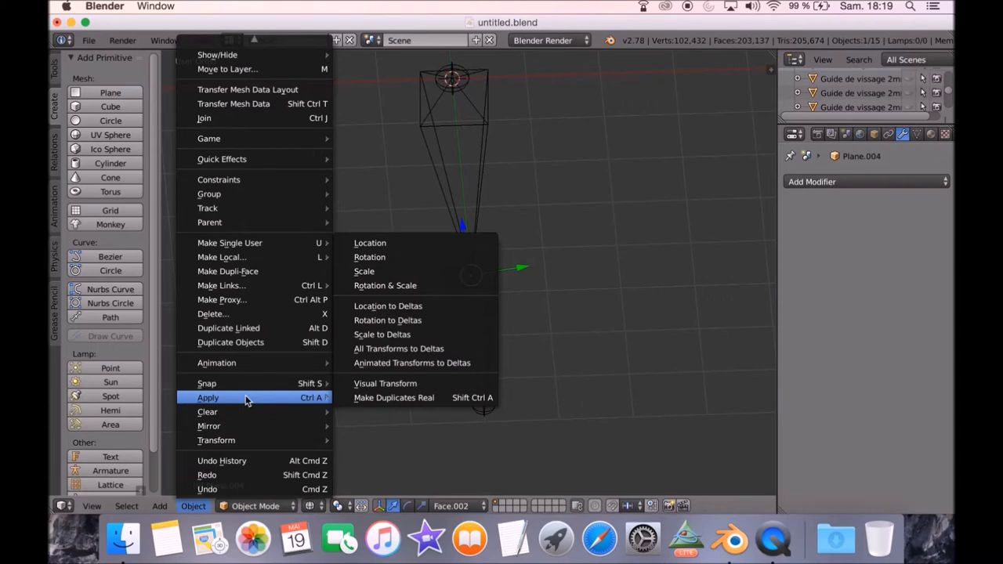
click(373, 273)
key(n)
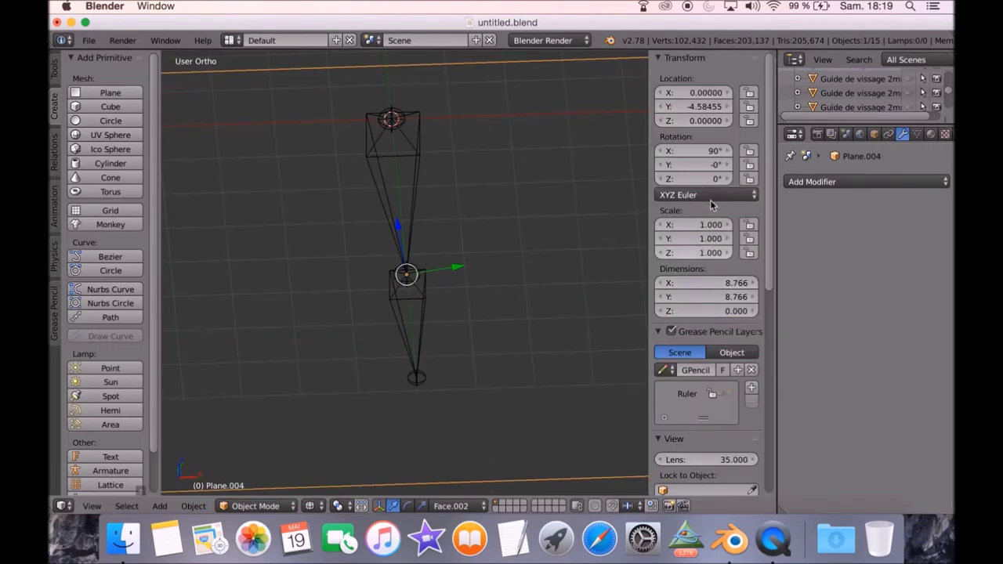
key(n)
middle_drag(400, 319, 465, 307)
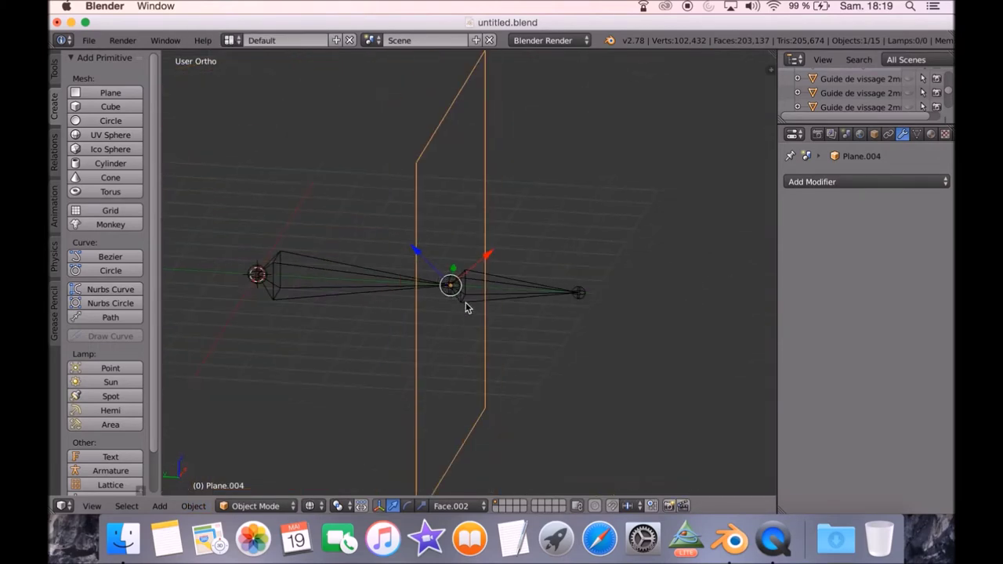
Extrude the cutting plane about 0.08 along its normal to give it thickness, and return to object mode.
key(Tab)
key(e)
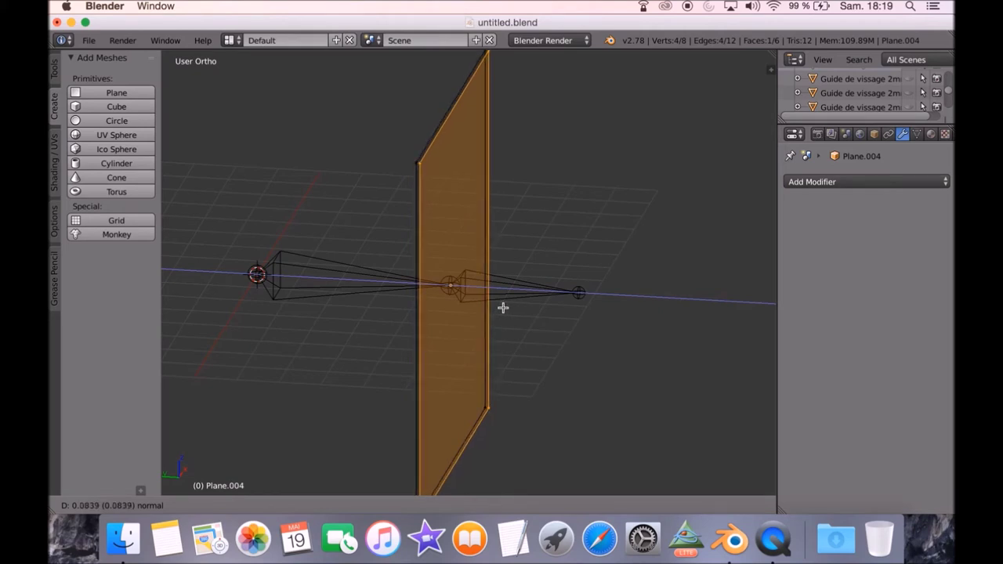
click(503, 307)
middle_drag(495, 325, 504, 320)
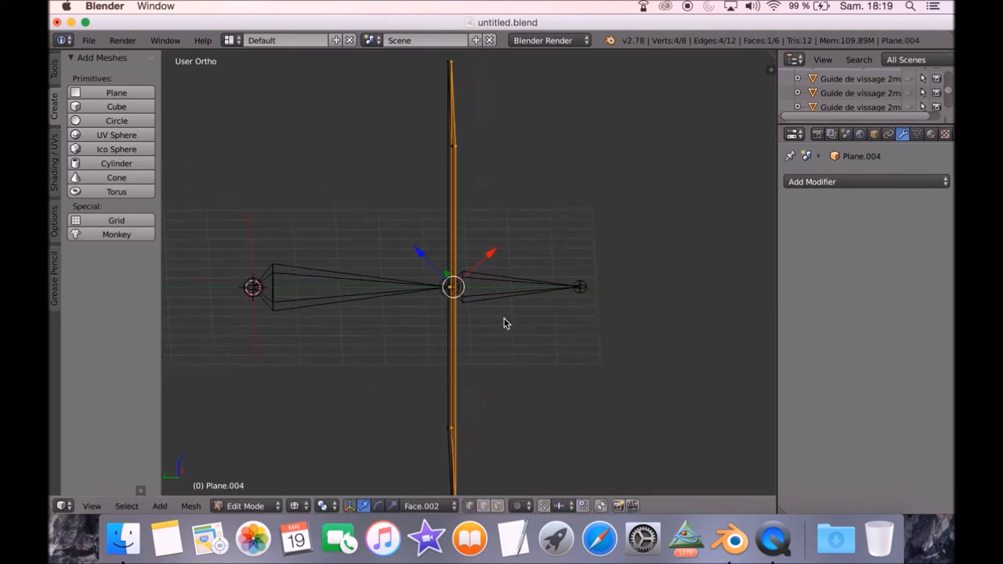
key(Tab)
scroll(531, 339, up, 2)
scroll(523, 339, right, 5)
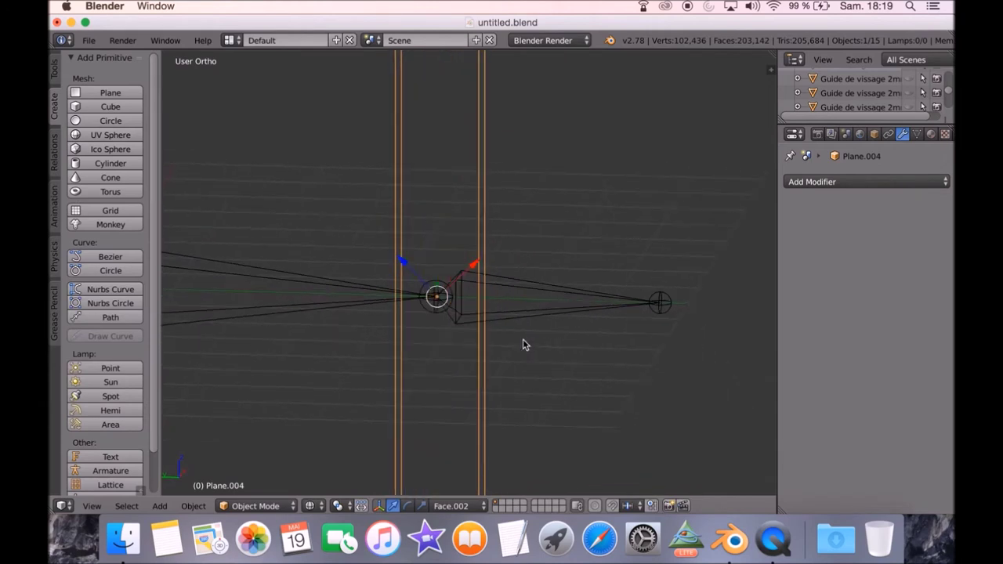
In a top view, move the thickened plane about 0.06 along Y to centre it on the bone joint.
click(92, 506)
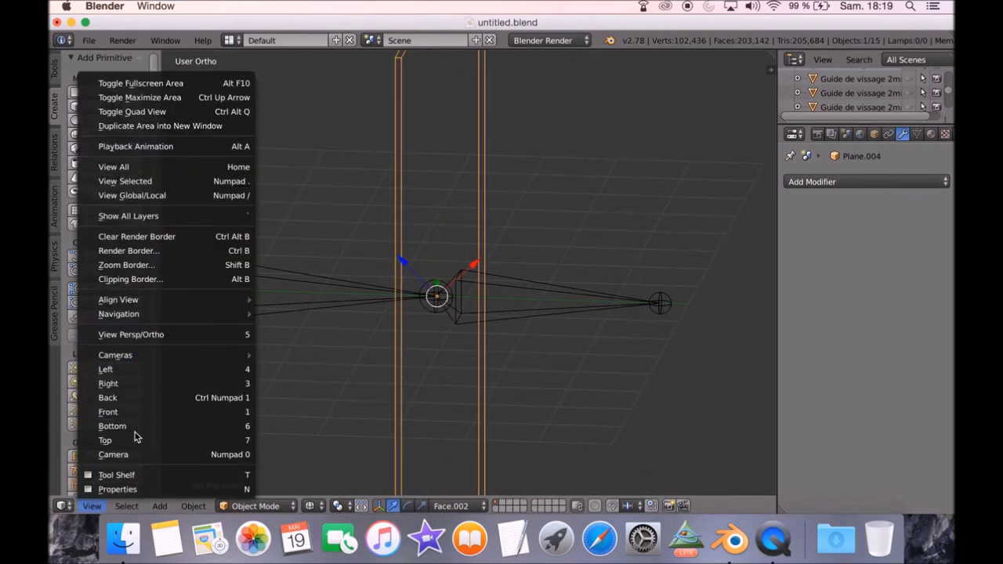
click(132, 441)
scroll(501, 298, up, 5)
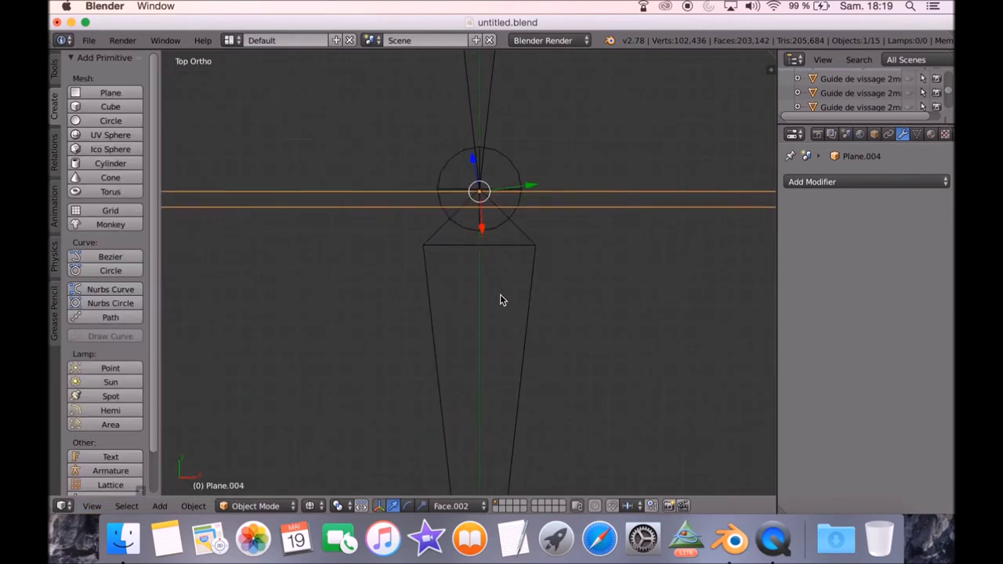
key(g)
key(y)
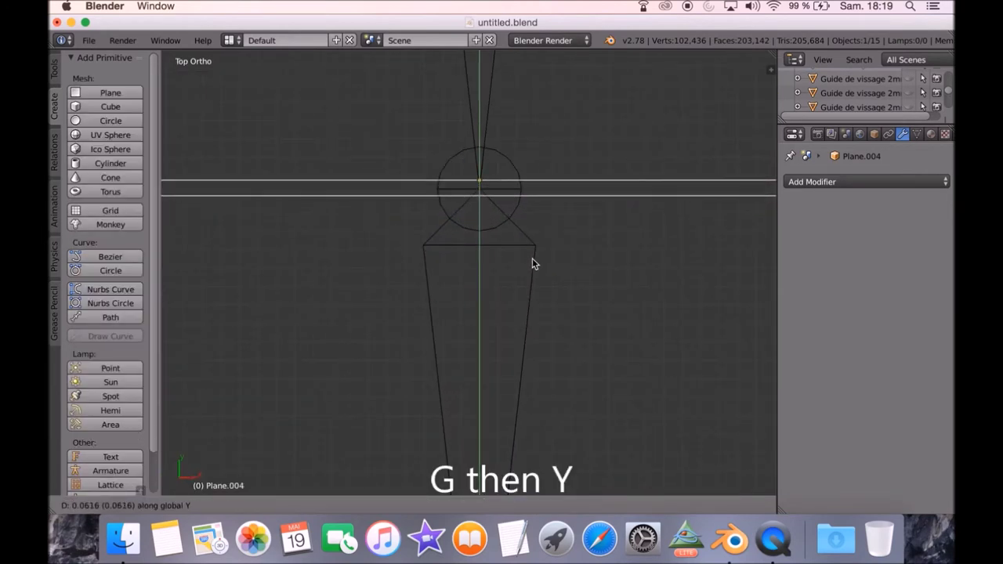
click(533, 264)
middle_drag(544, 259, 533, 278)
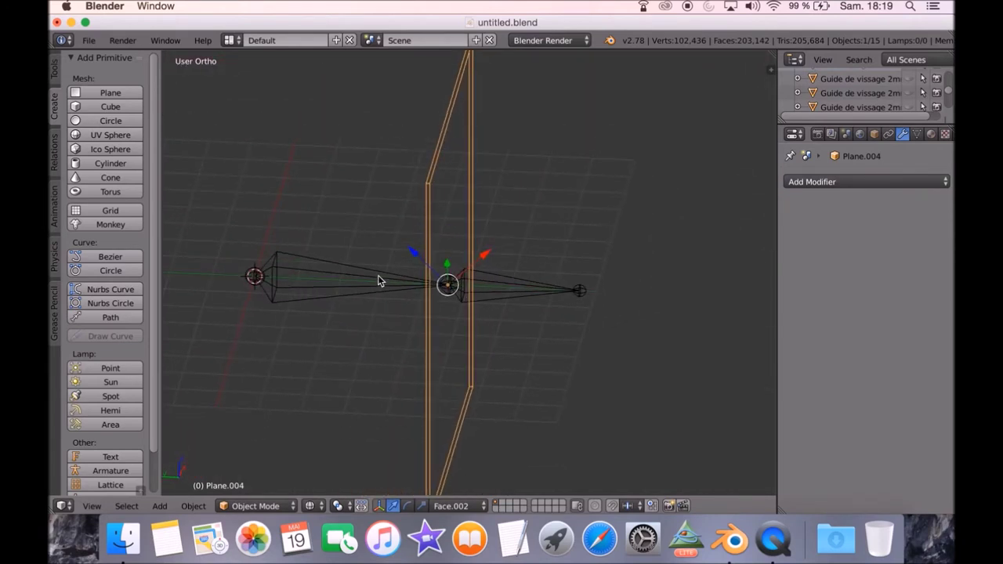
Try rotating each of the two bones in pose mode to check whether the plane follows them.
right_click(545, 297)
click(266, 505)
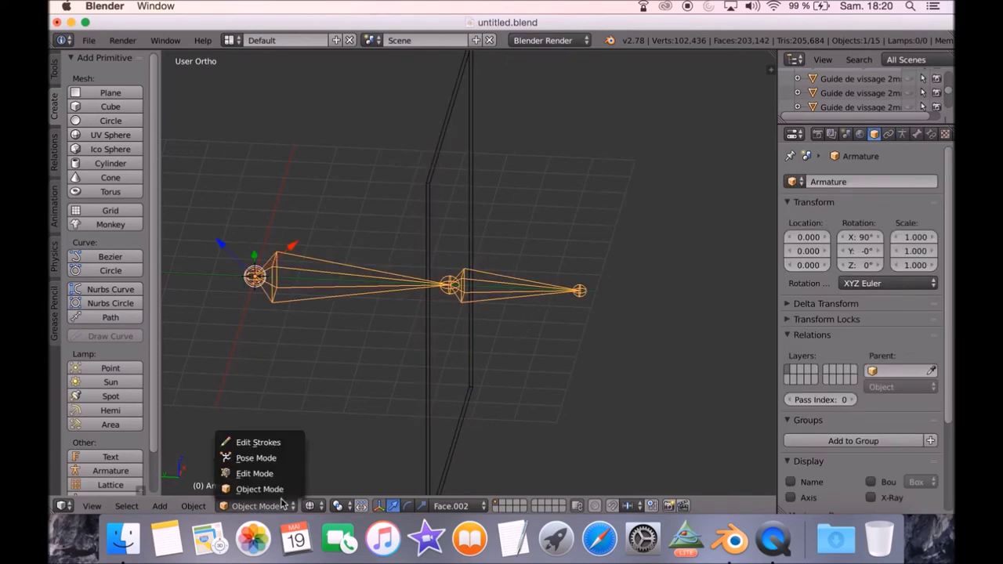
click(287, 457)
right_click(544, 294)
key(r)
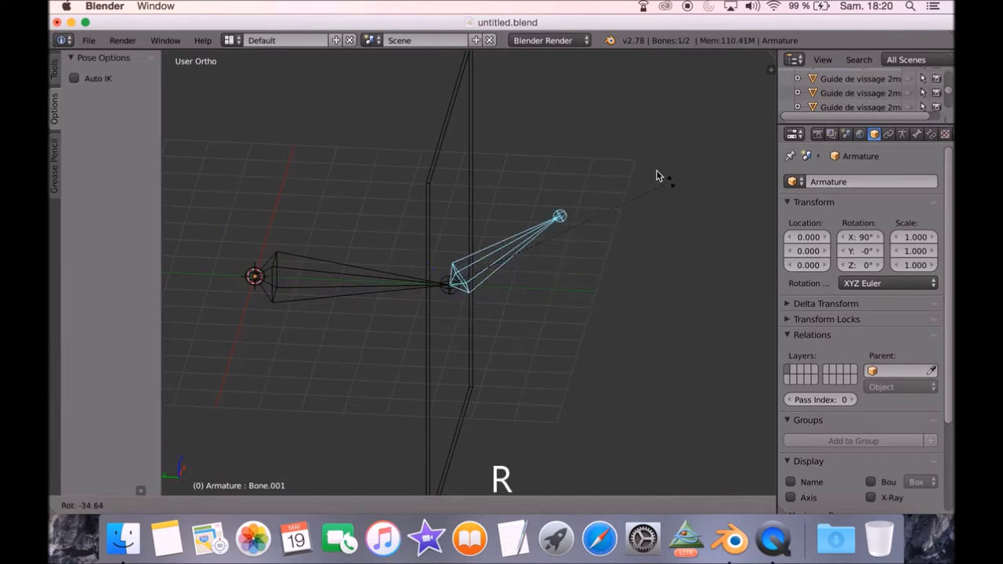
click(634, 305)
right_click(336, 275)
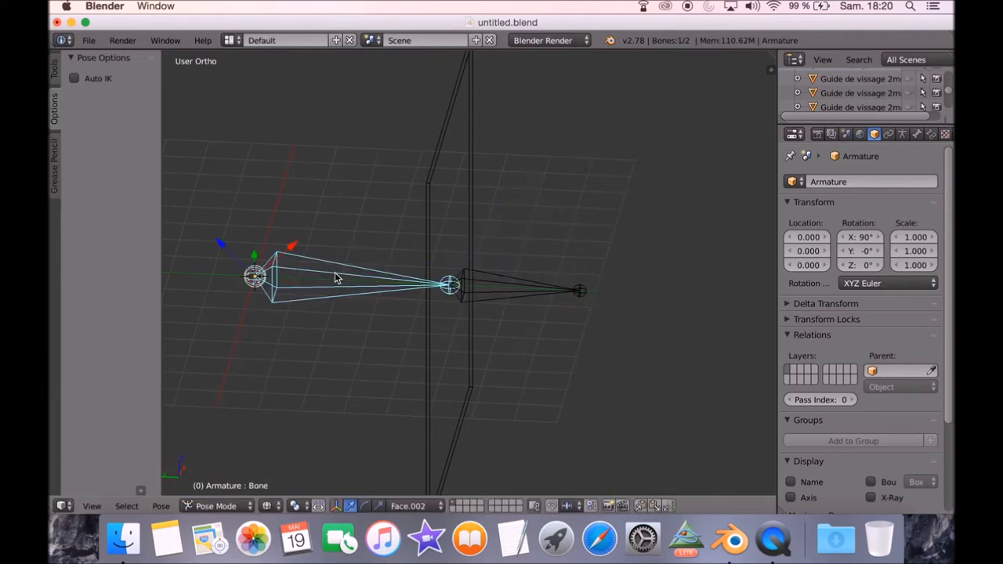
key(r)
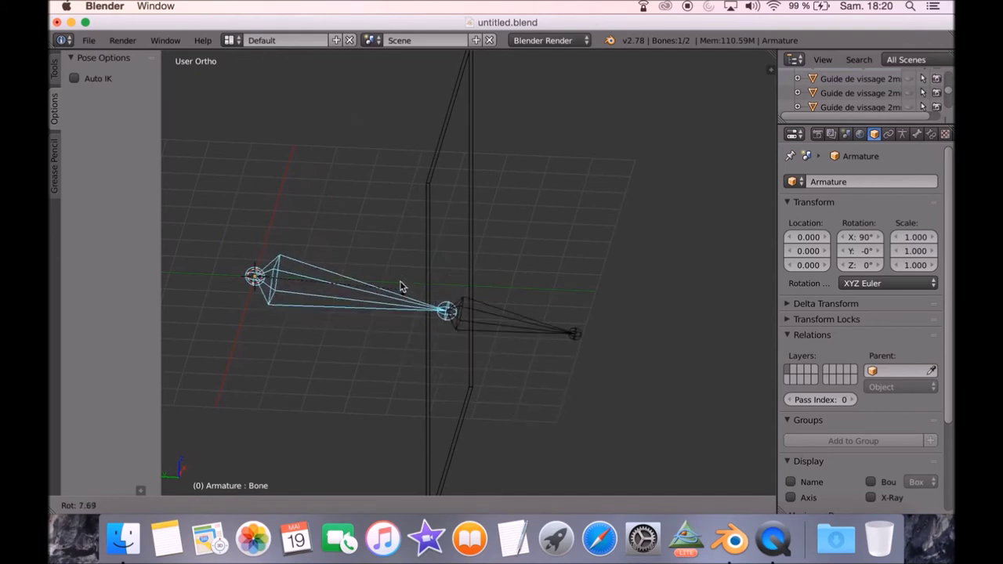
click(357, 268)
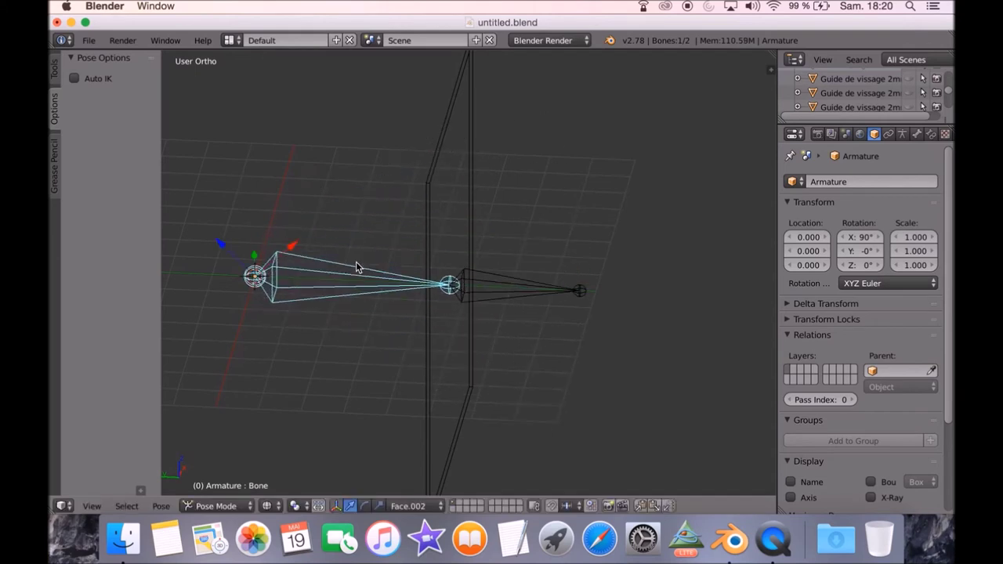
Parent the cutting plane to the armature in object mode using Armature Deform With Automatic Weights.
right_click(474, 216)
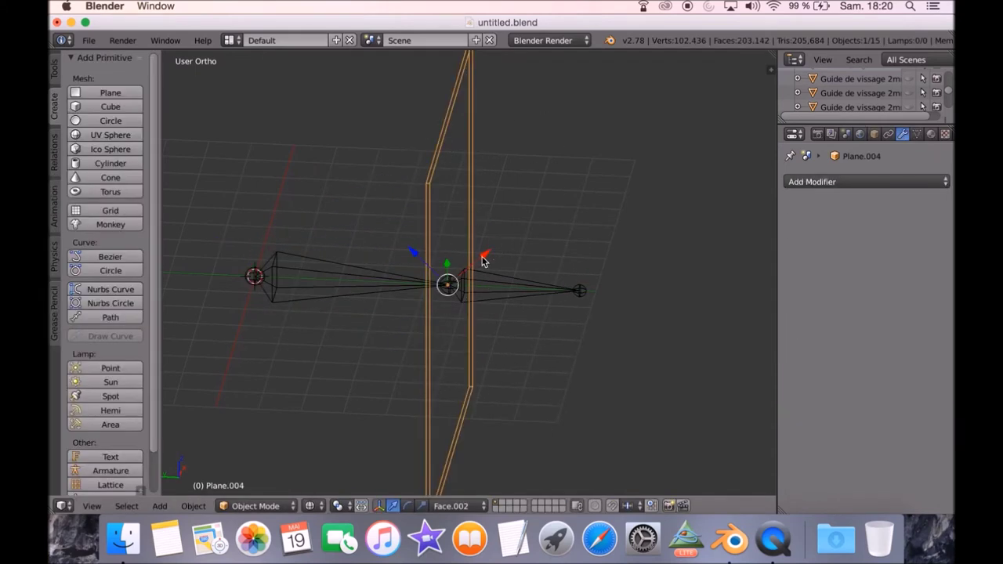
shift+right_click(314, 271)
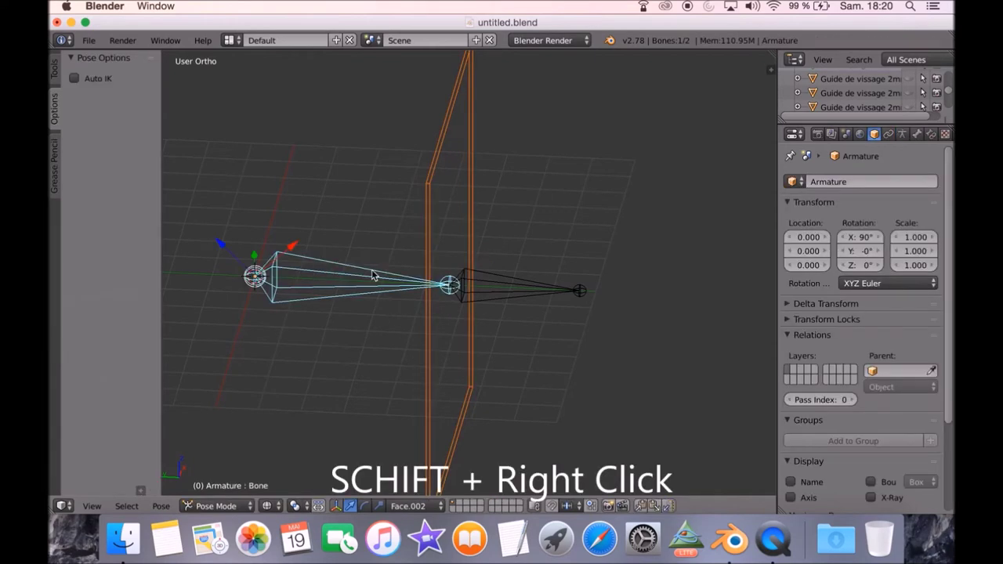
click(249, 505)
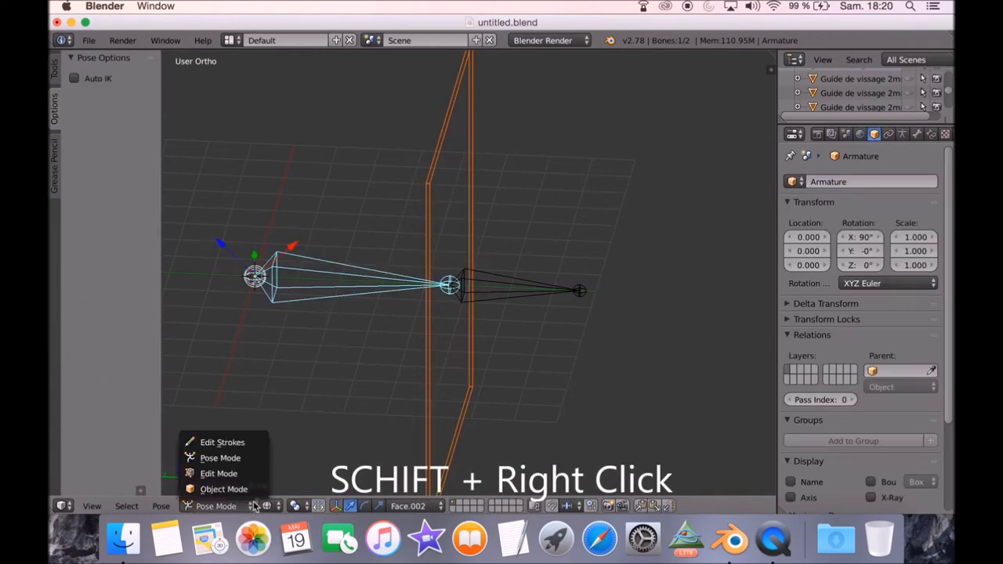
click(253, 488)
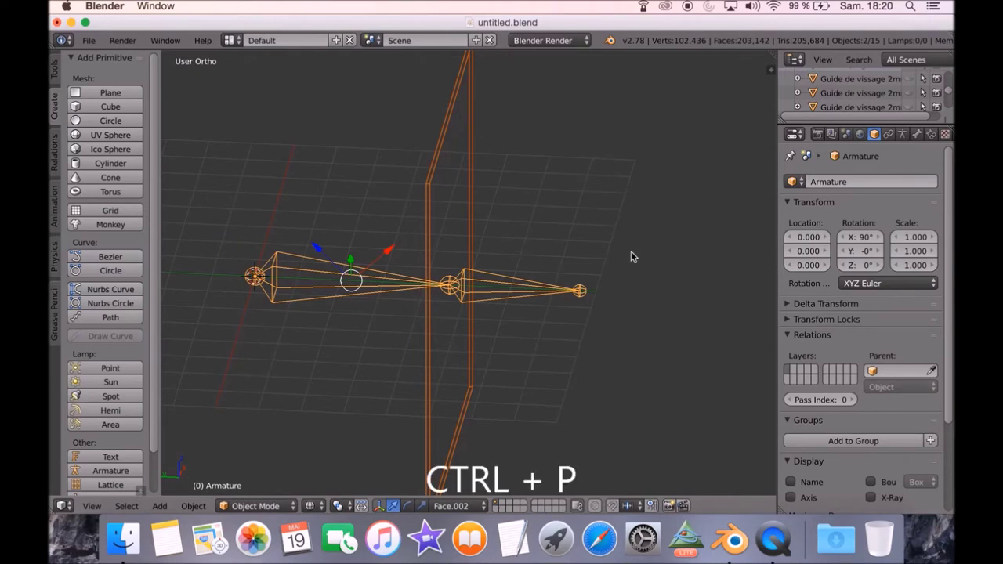
key(ctrl+p)
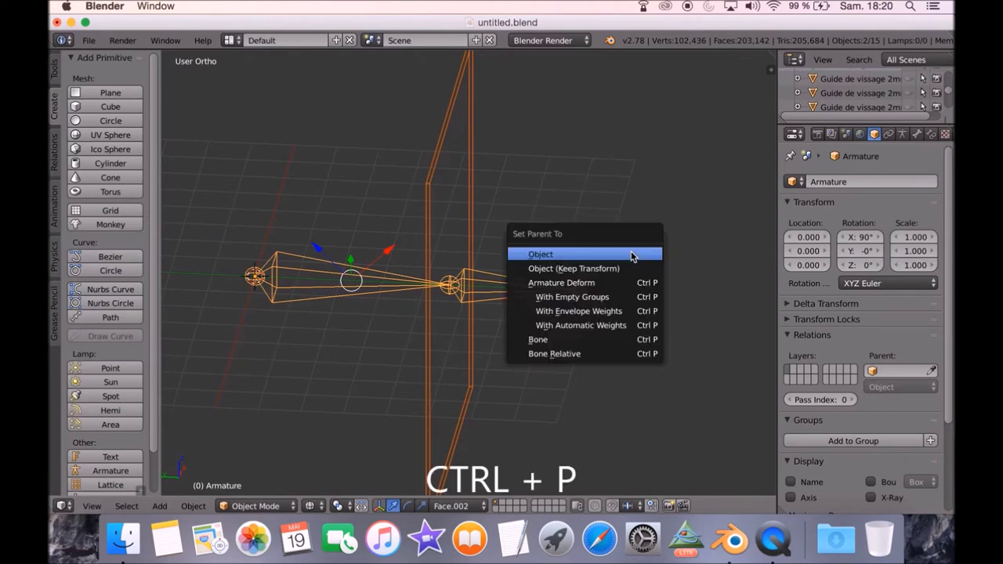
click(590, 326)
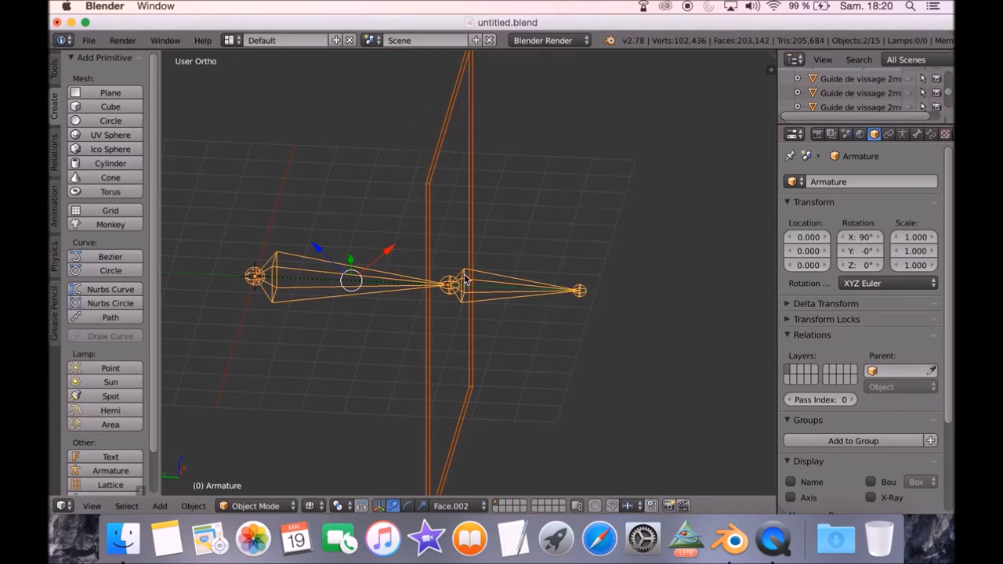
Assign all of the plane's vertices to both the Bone and Bone.001 vertex groups with weight 1.000, and return to object mode.
key(Tab)
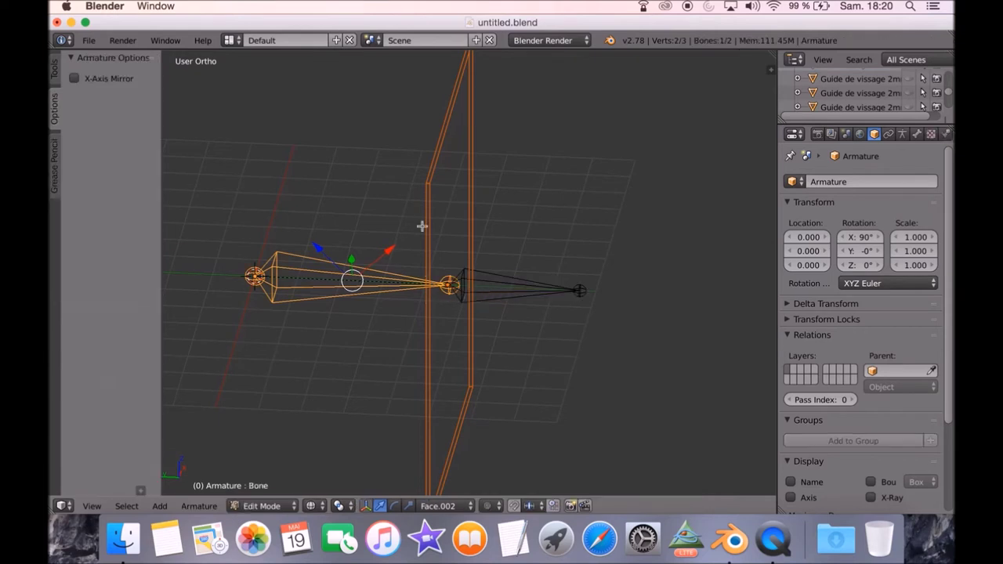
key(Tab)
right_click(429, 185)
key(Tab)
key(a)
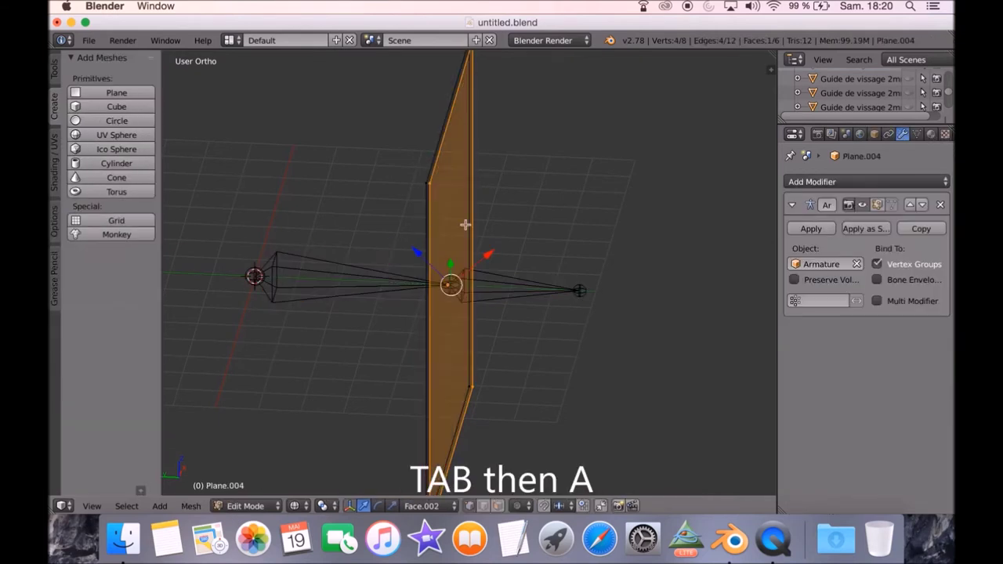
key(a)
key(a)
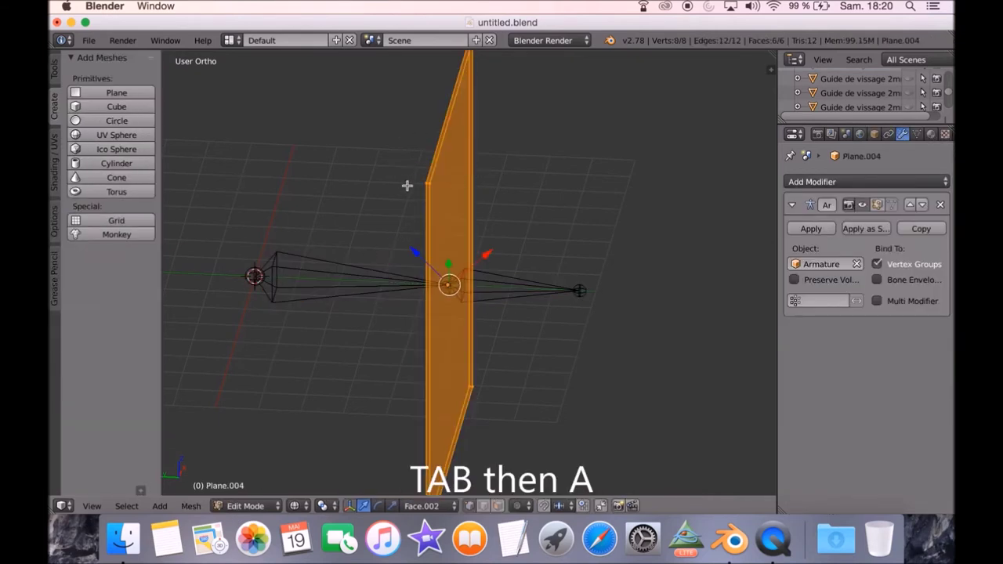
click(916, 135)
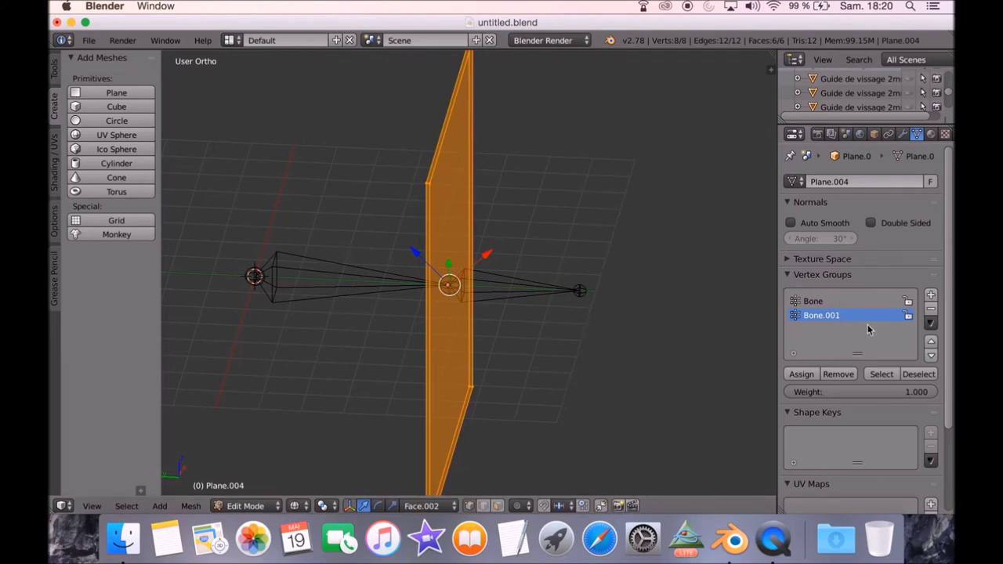
click(820, 303)
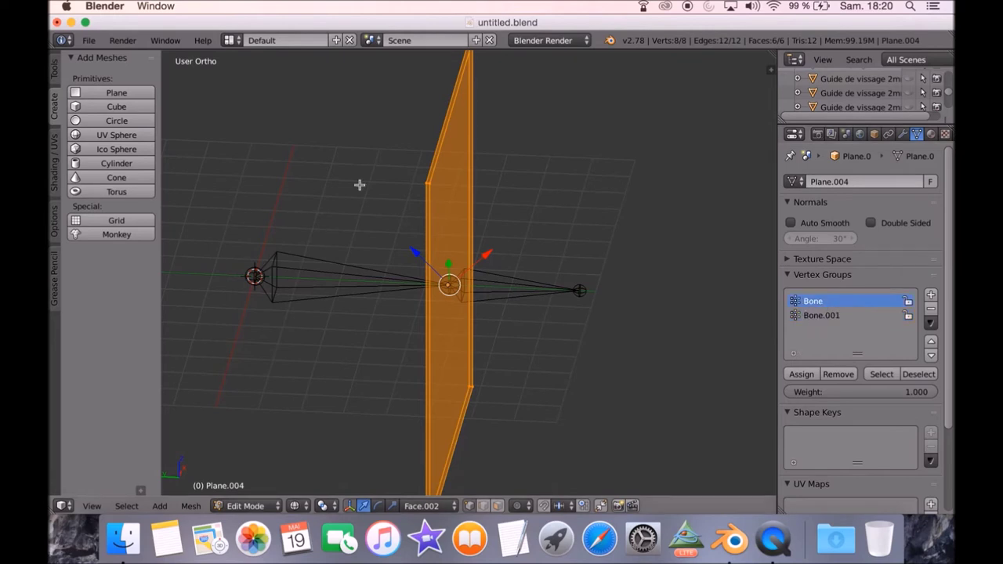
click(802, 374)
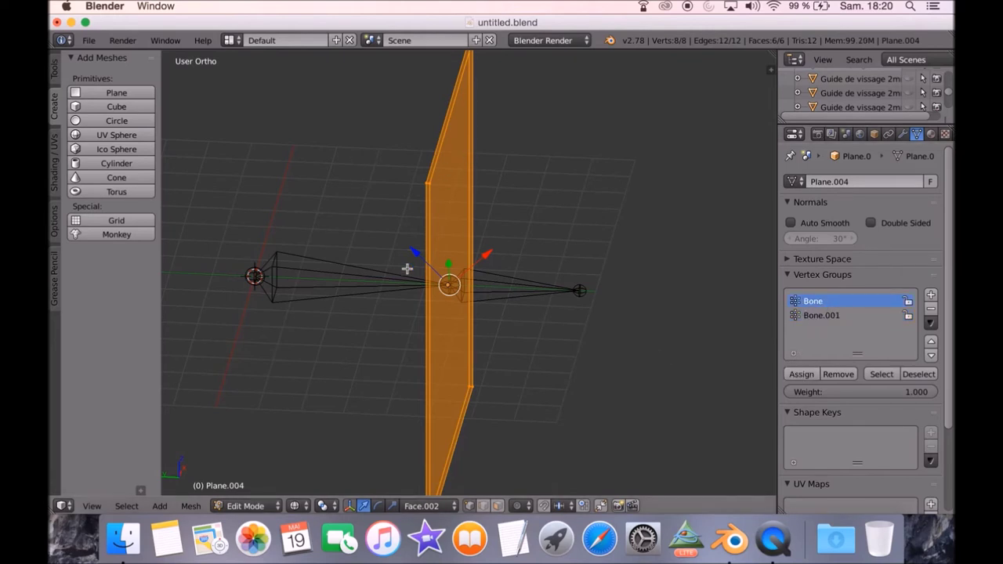
click(819, 315)
click(802, 376)
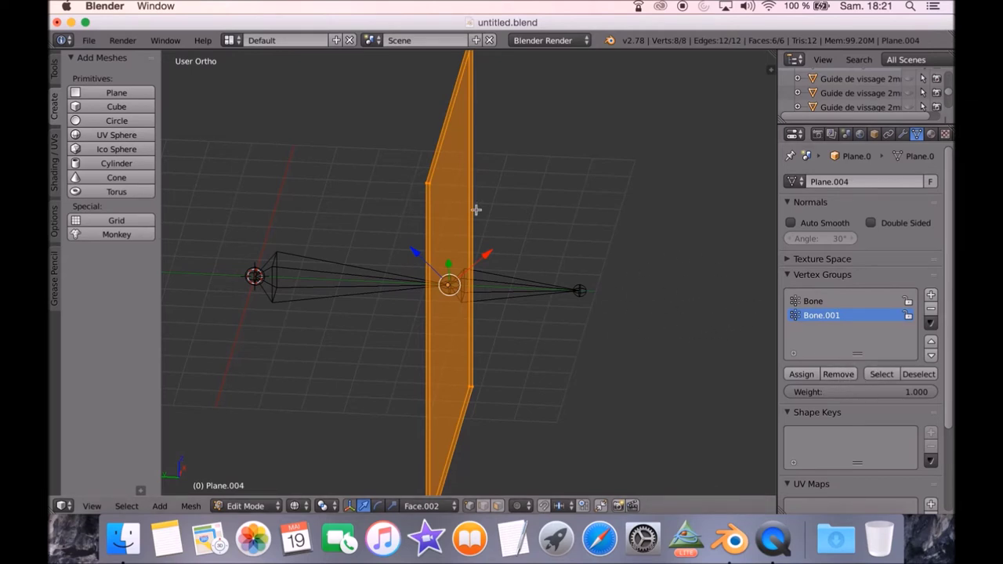
key(Tab)
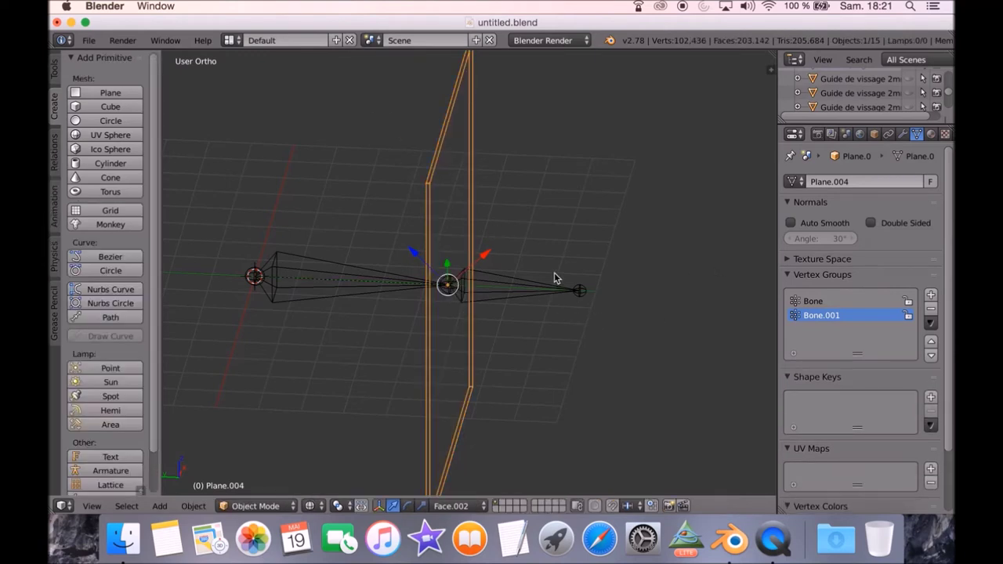
Put the armature in pose mode and rotate the shorter bone upward to test how the plane follows the joint.
right_click(569, 294)
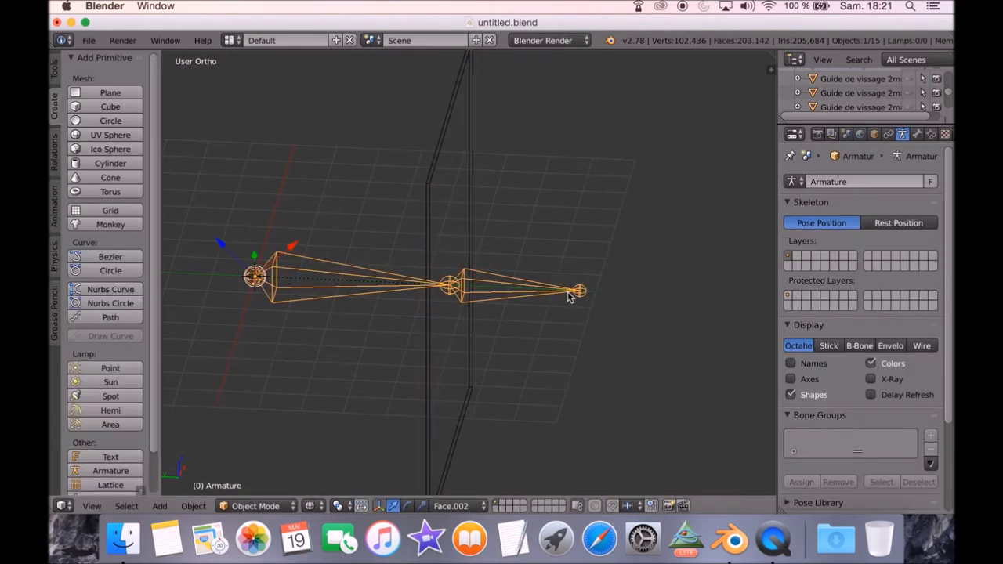
click(253, 505)
click(256, 457)
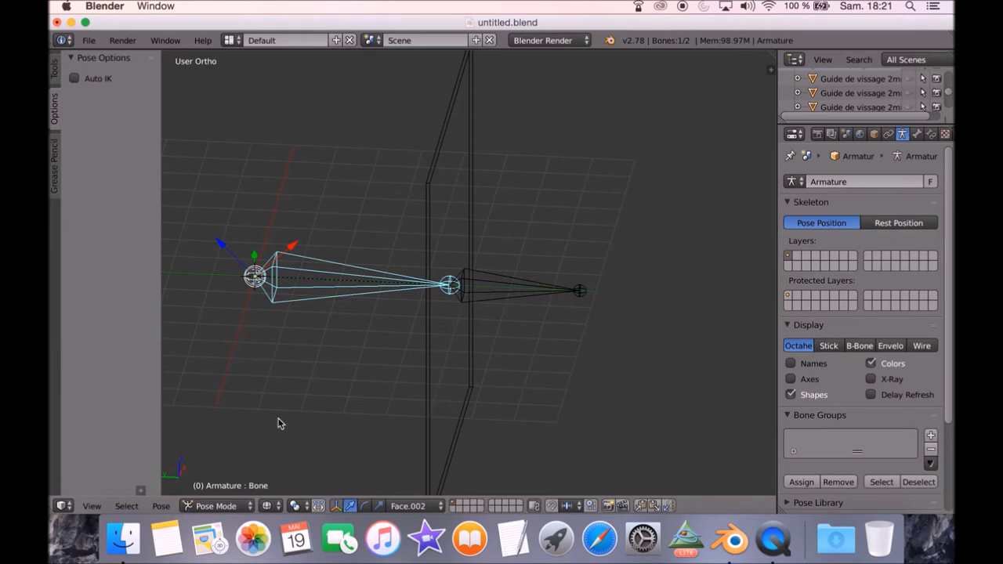
right_click(530, 285)
key(r)
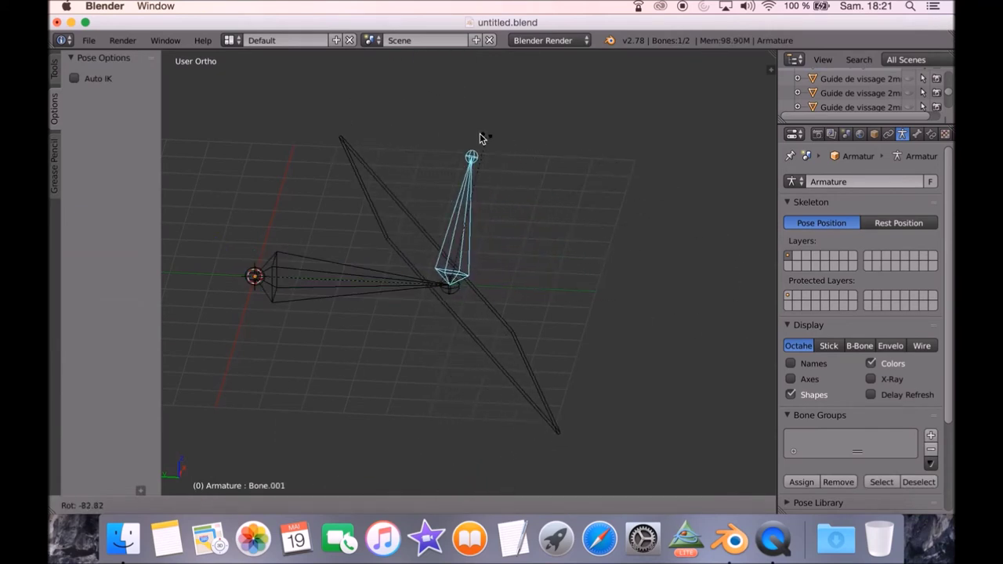
click(461, 163)
Try rotating the longer bone, and undo the test rotations to restore the straight pose.
right_click(369, 278)
key(r)
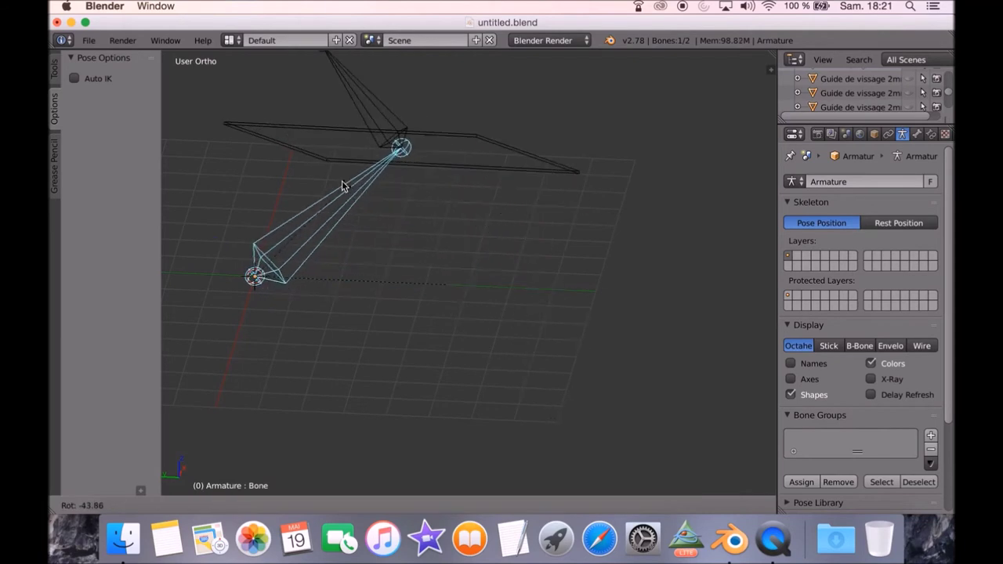
right_click(336, 180)
key(ctrl+z)
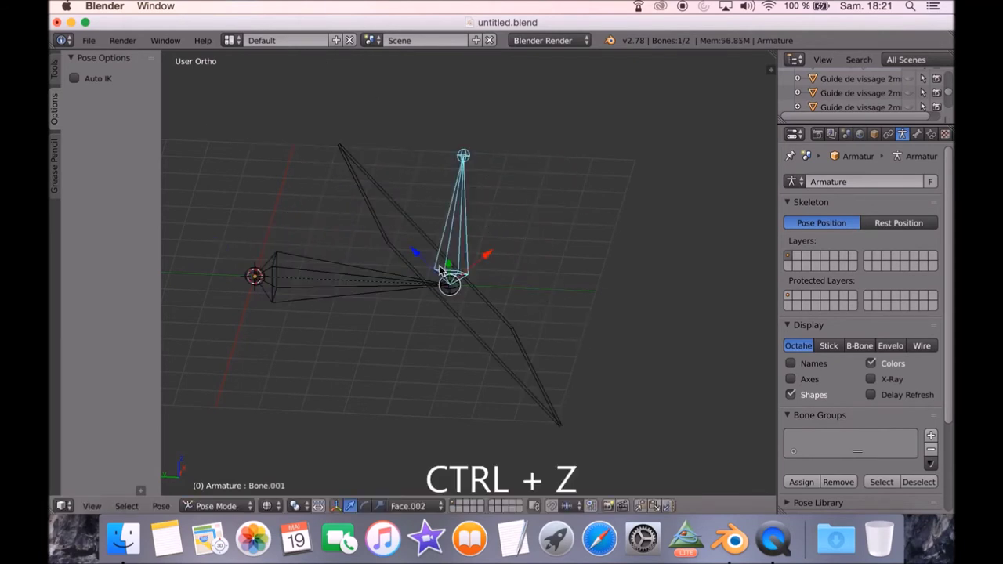
key(ctrl+z)
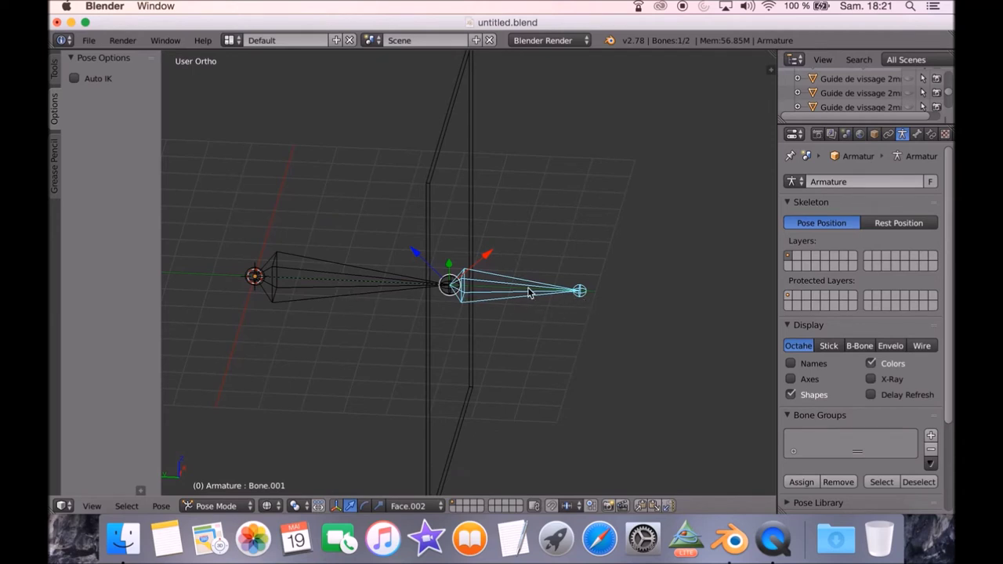
Switch the viewport from wireframe to solid shading and return the armature to pose mode.
middle_drag(635, 273, 619, 255)
mouse_move(619, 256)
middle_down()
mouse_move(609, 287)
mouse_move(635, 273)
mouse_move(616, 269)
middle_up()
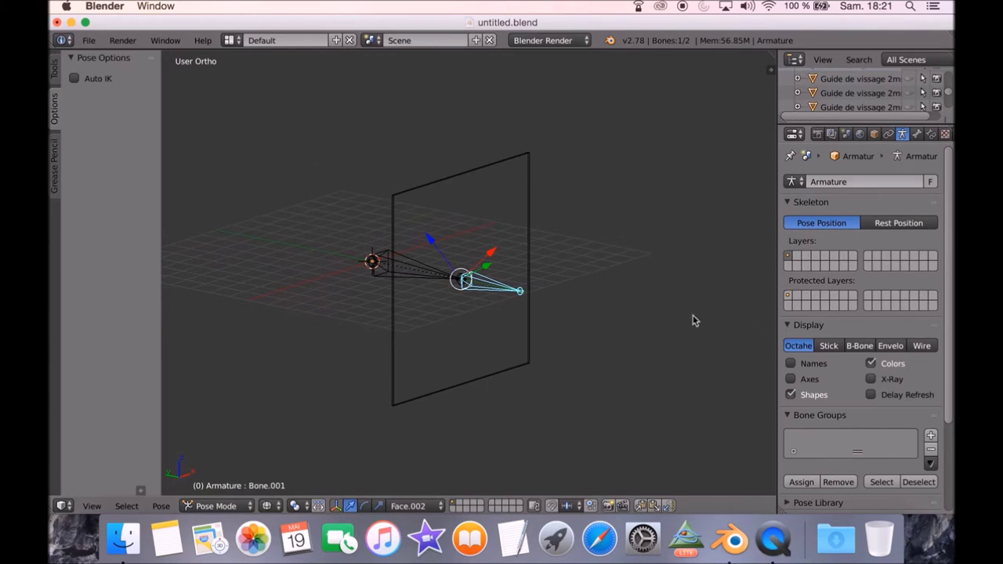
middle_drag(756, 333, 519, 295)
key(Tab)
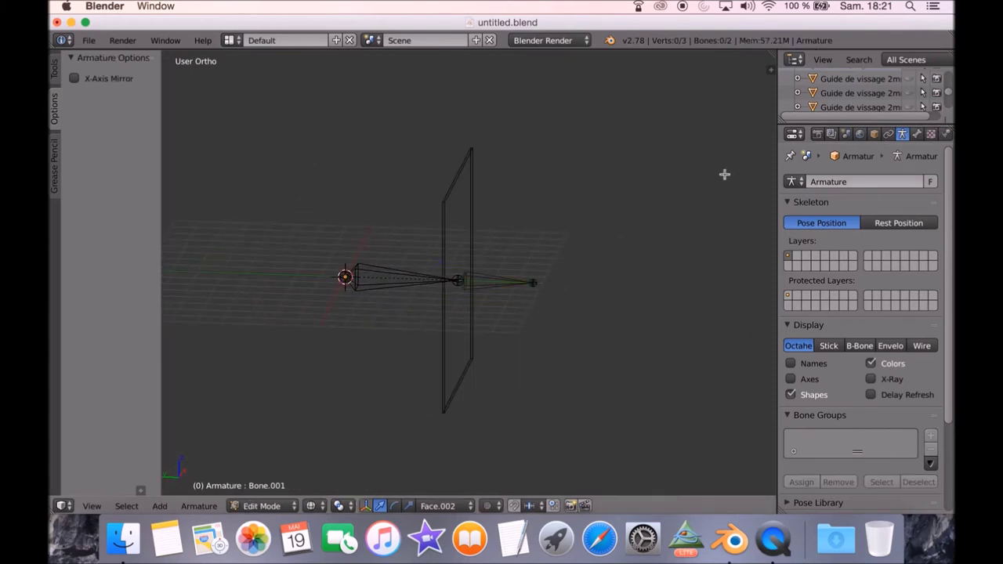
scroll(861, 100, up, 5)
scroll(861, 101, up, 2)
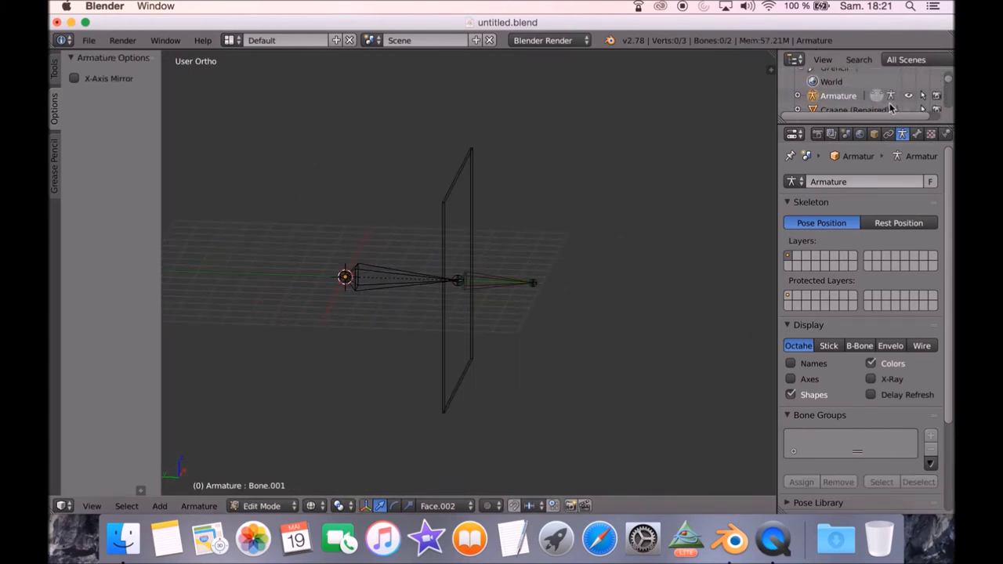
key(a)
key(z)
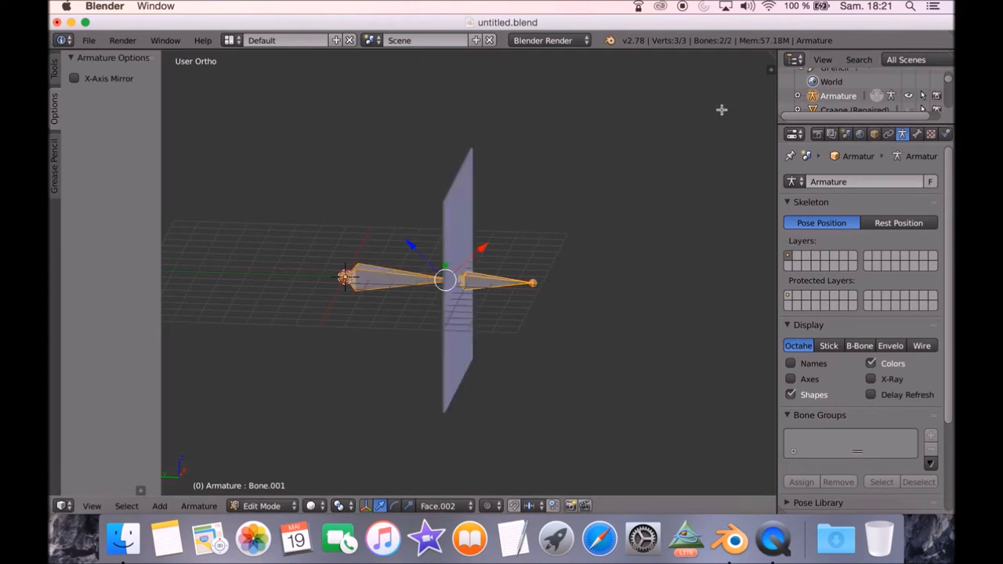
key(Tab)
Unhide the Fibulaa (Repaired) model in the scene and select it in object mode.
scroll(870, 94, up, 3)
scroll(879, 88, down, 5)
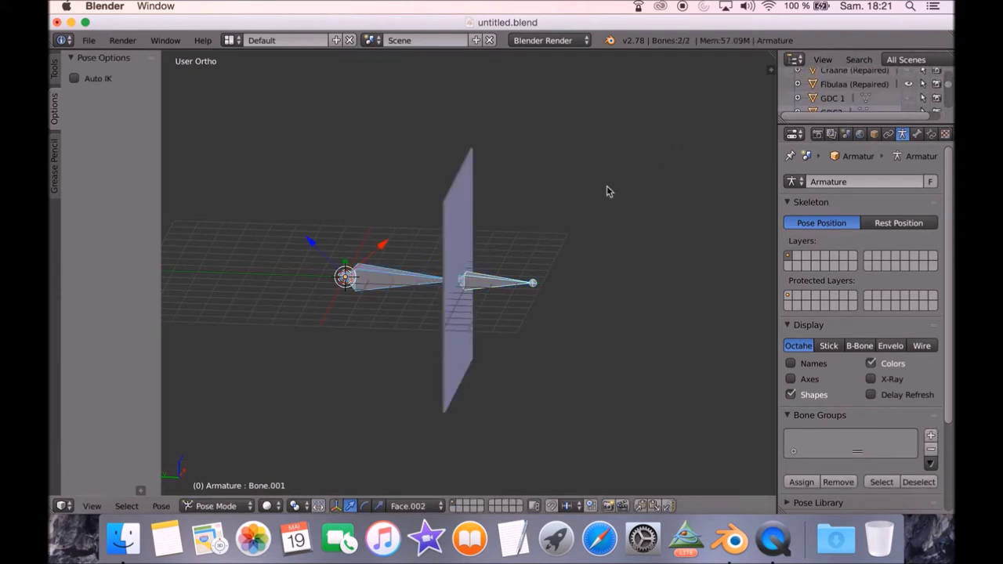
middle_drag(607, 187, 561, 183)
scroll(561, 184, down, 5)
right_click(475, 211)
mouse_move(499, 214)
middle_down()
mouse_move(520, 229)
mouse_move(507, 228)
mouse_move(510, 214)
middle_up()
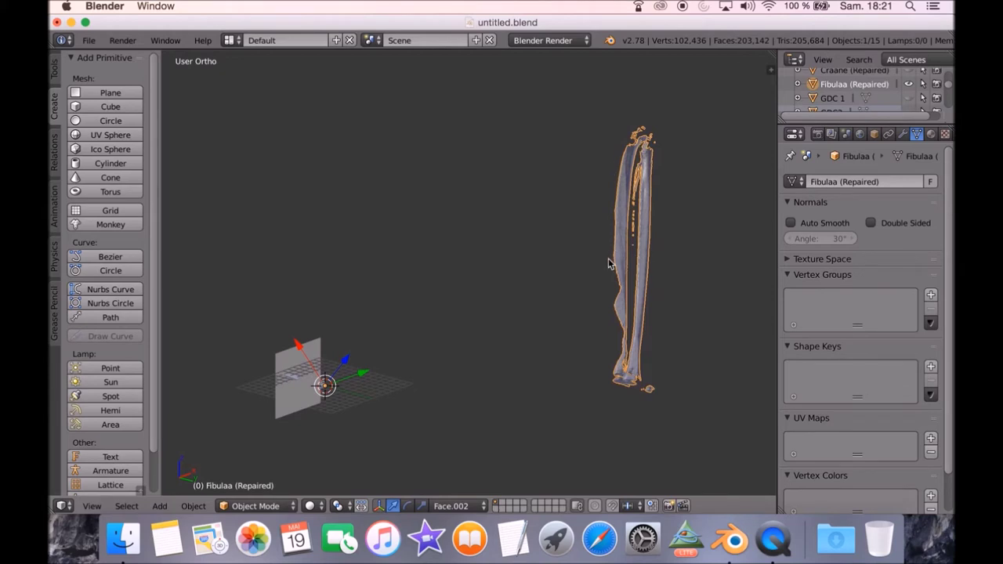
Move the Fibulaa (Repaired) model next to the armature, adjusting its placement from two viewing angles.
middle_drag(635, 269, 611, 322)
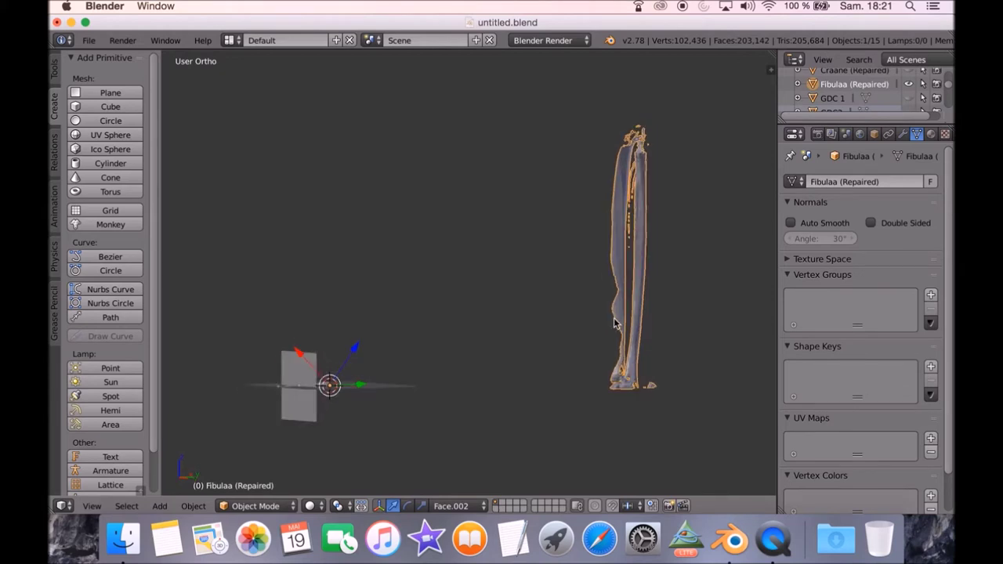
key(g)
click(329, 354)
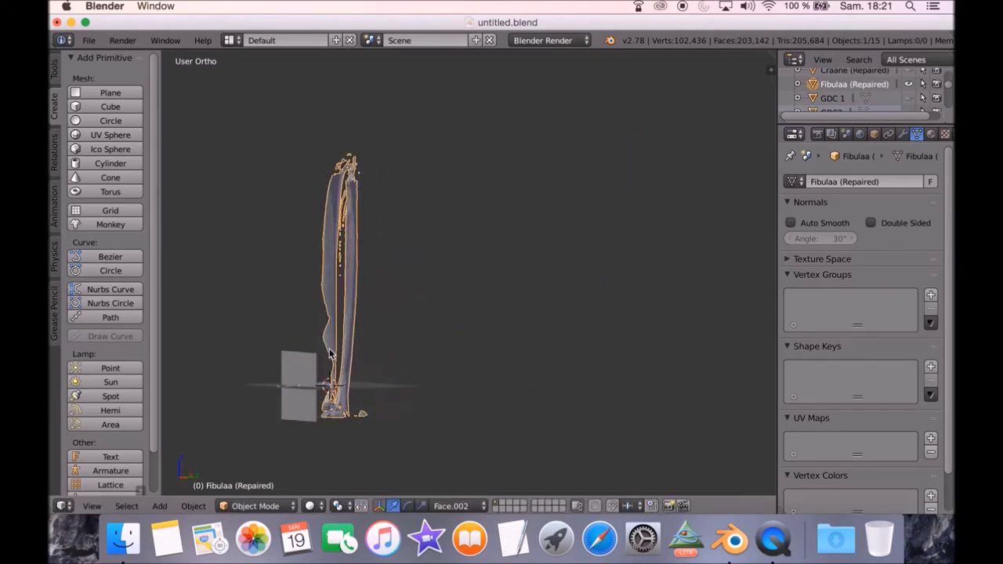
middle_drag(406, 360, 431, 386)
key(g)
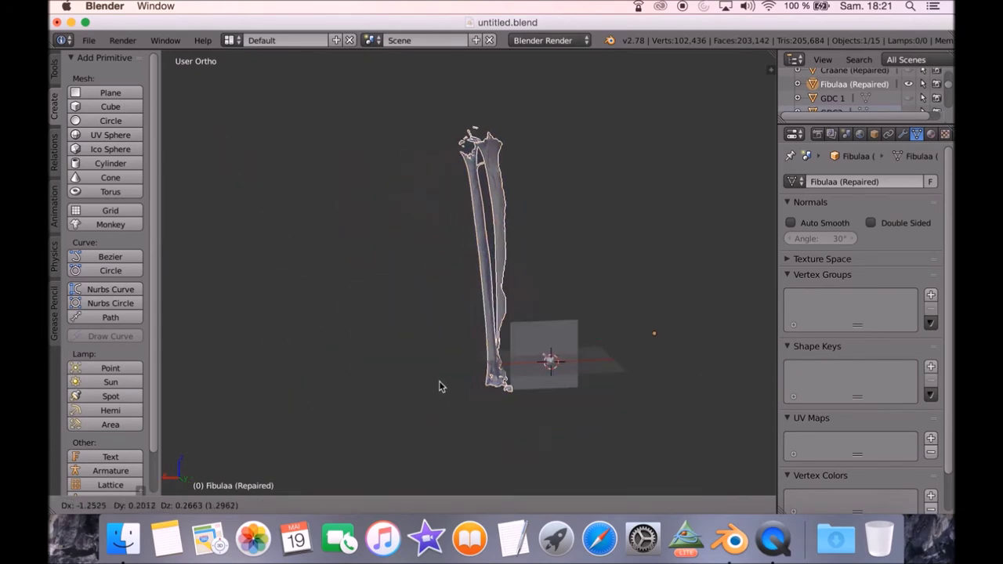
click(475, 473)
Set the Fibulaa (Repaired) model's origin with Origin to Geometry.
middle_drag(474, 467, 437, 365)
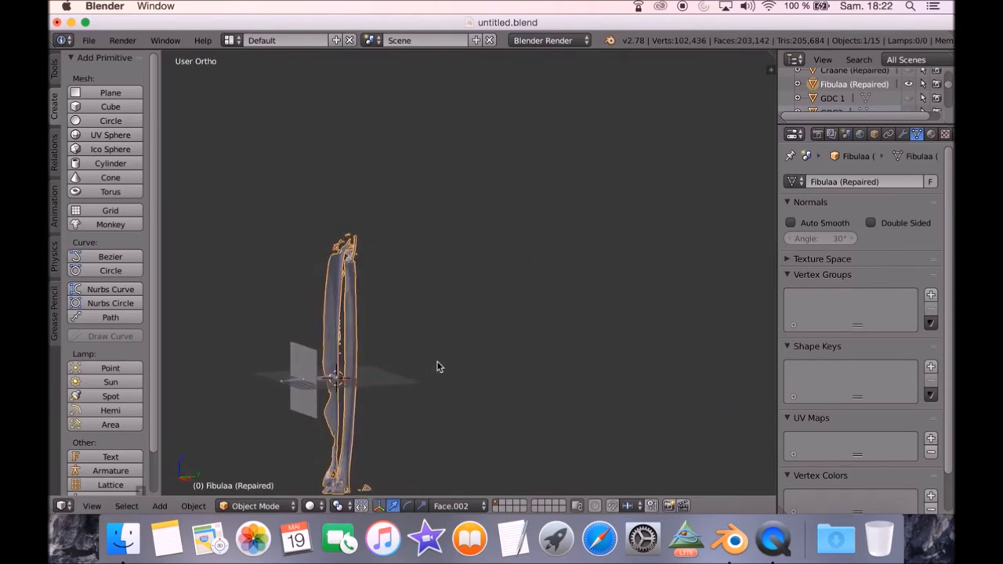
key(shift+ctrl+alt+c)
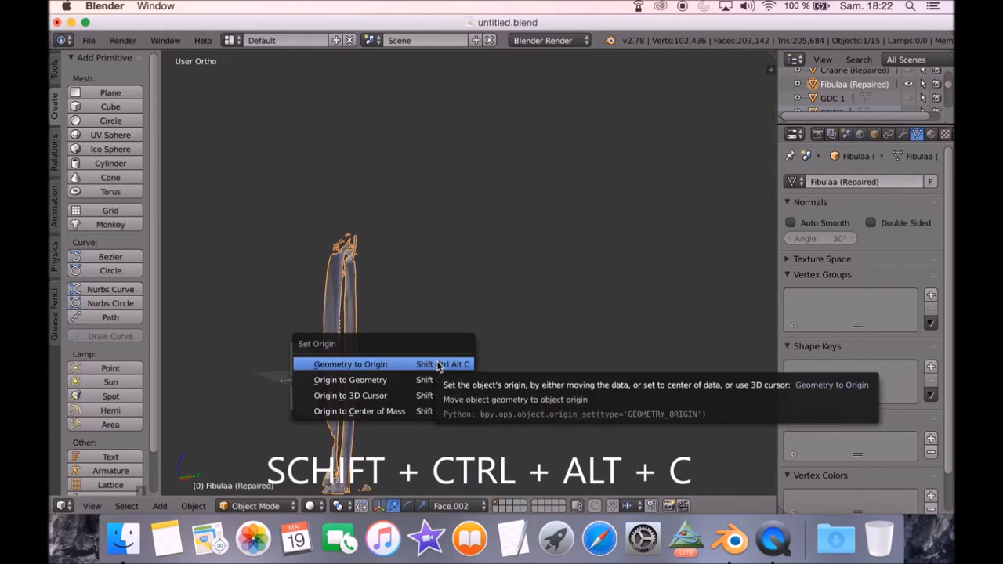
click(436, 380)
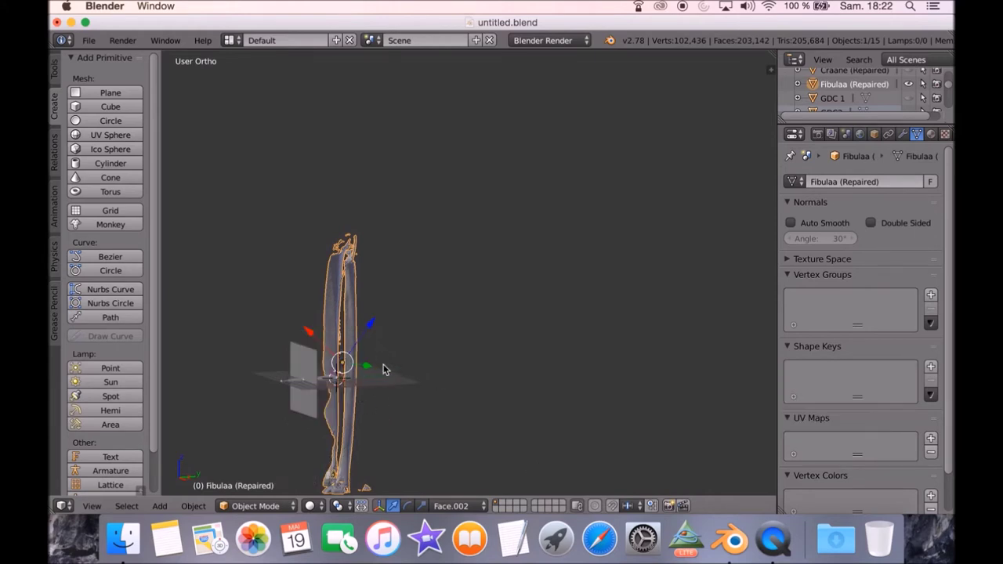
scroll(382, 368, up, 3)
shift+middle_drag(345, 397, 447, 329)
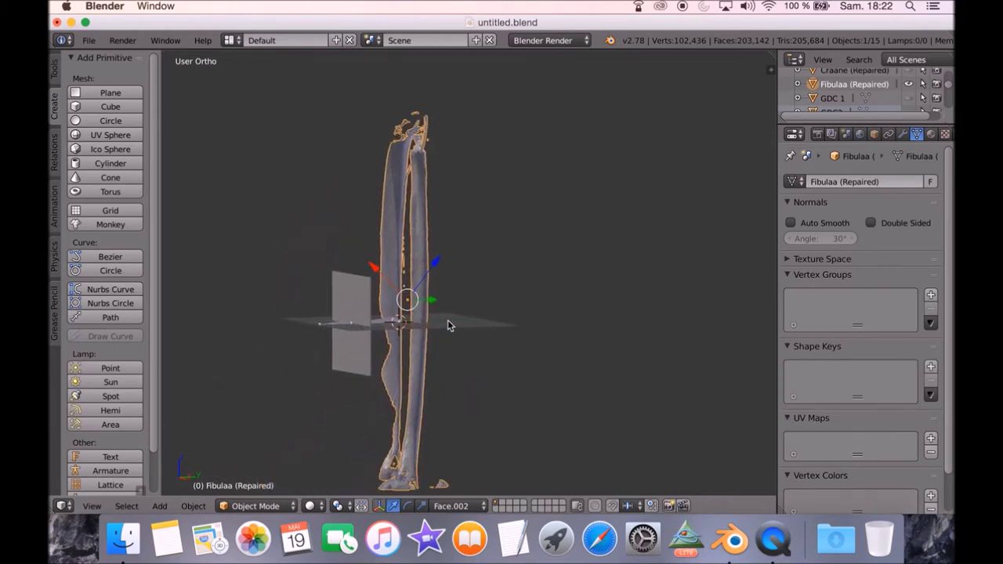
In edit mode, clear the selection and circle-select the vertices along the fibula shaft without including the tibia.
middle_drag(408, 231, 439, 237)
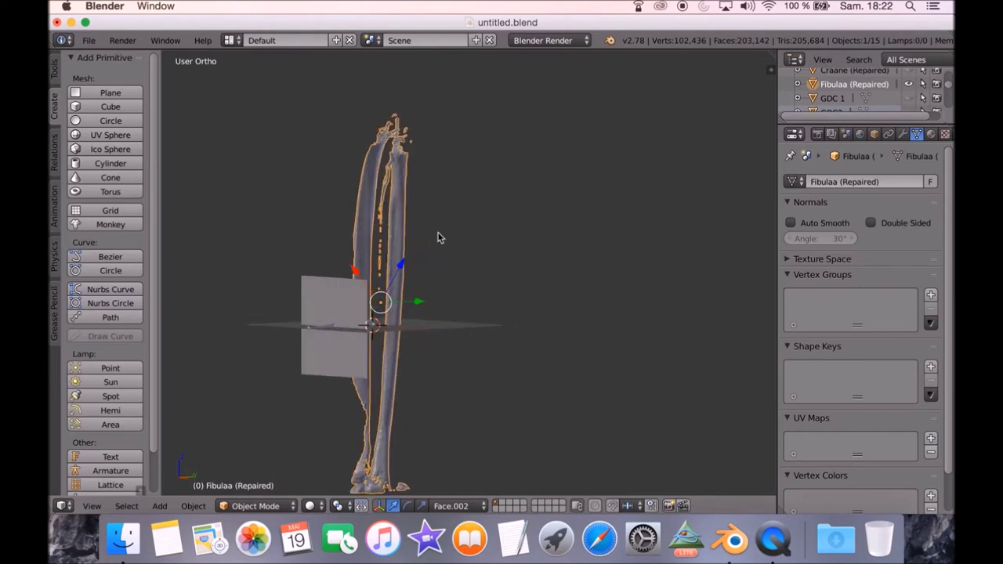
key(Tab)
key(a)
scroll(408, 278, up, 3)
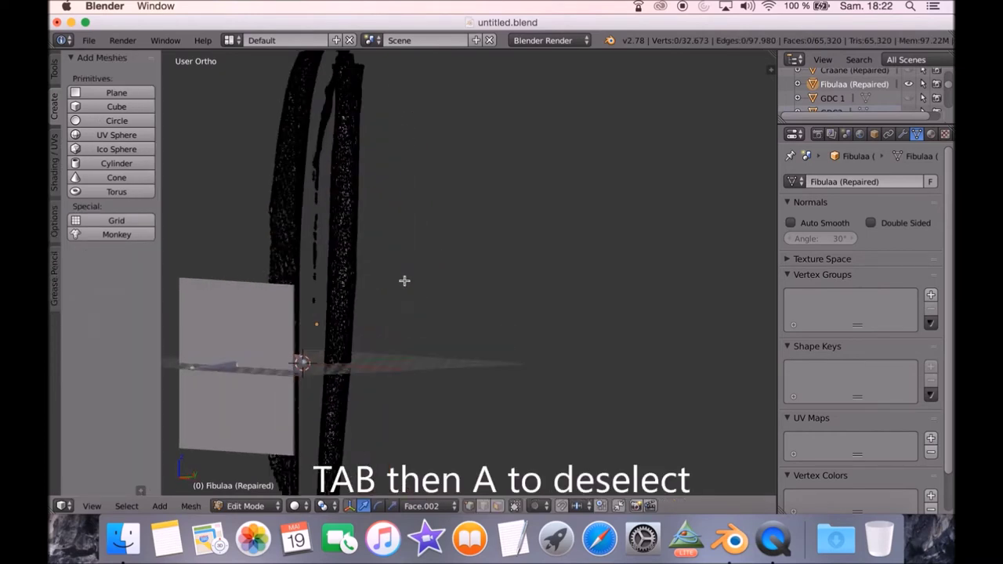
key(c)
scroll(380, 277, down, 5)
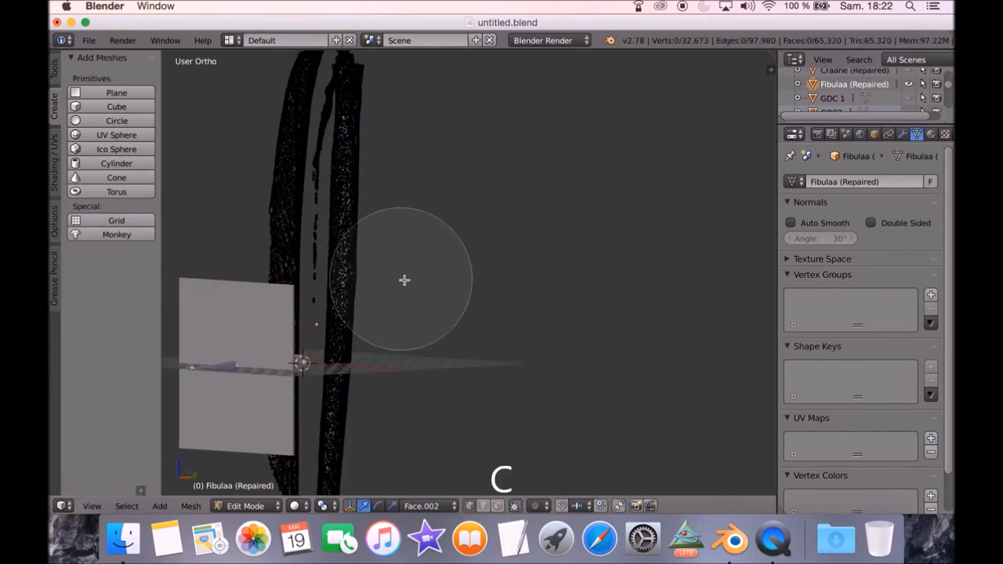
mouse_move(385, 188)
mouse_down()
mouse_move(398, 232)
mouse_move(394, 374)
mouse_move(381, 428)
mouse_move(368, 251)
mouse_move(374, 287)
mouse_move(391, 125)
mouse_up()
key(Escape)
scroll(433, 128, down, 3)
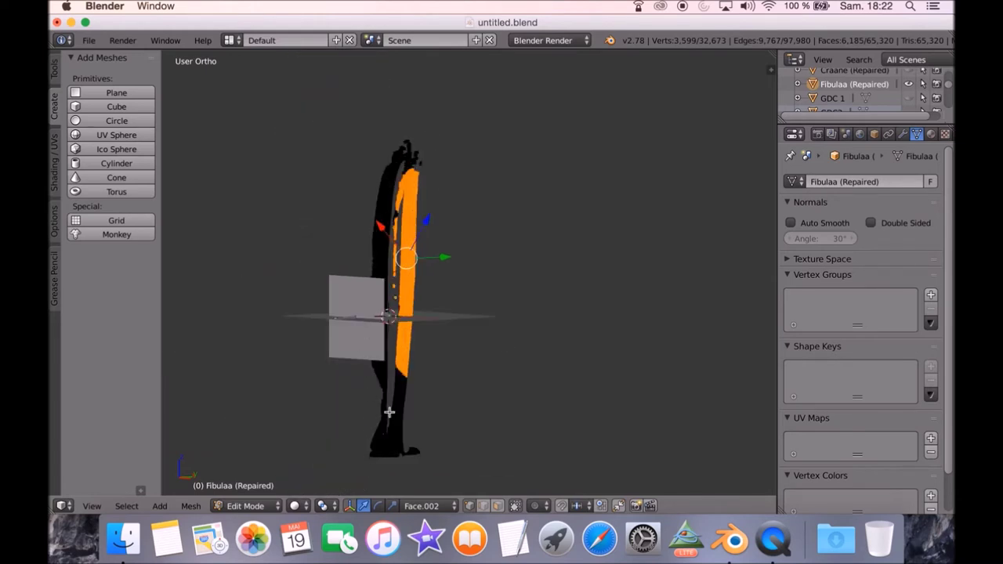
Grow the vertex selection repeatedly until it covers the whole fibula from end to end.
middle_drag(493, 204, 475, 214)
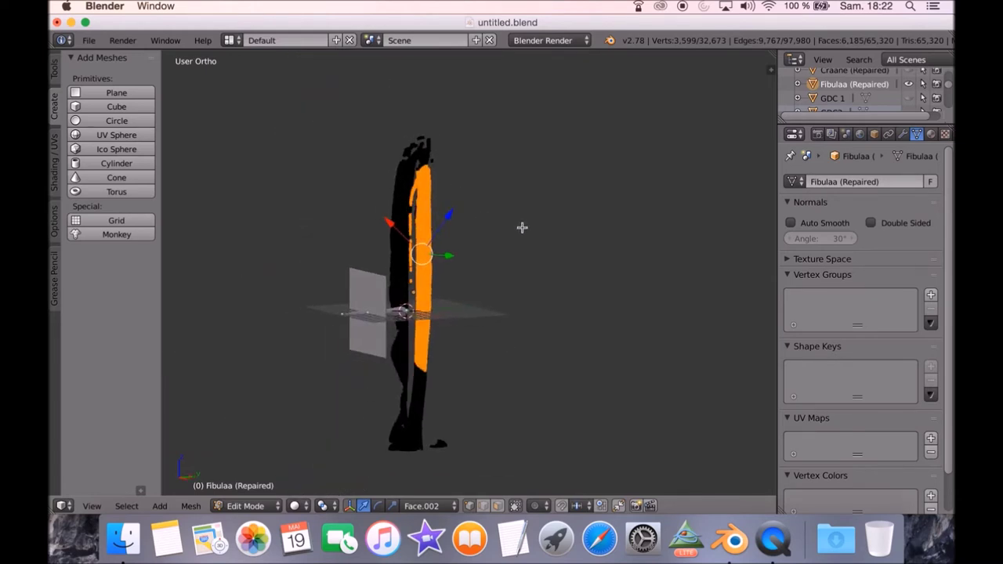
key(ctrl+KP_Add)
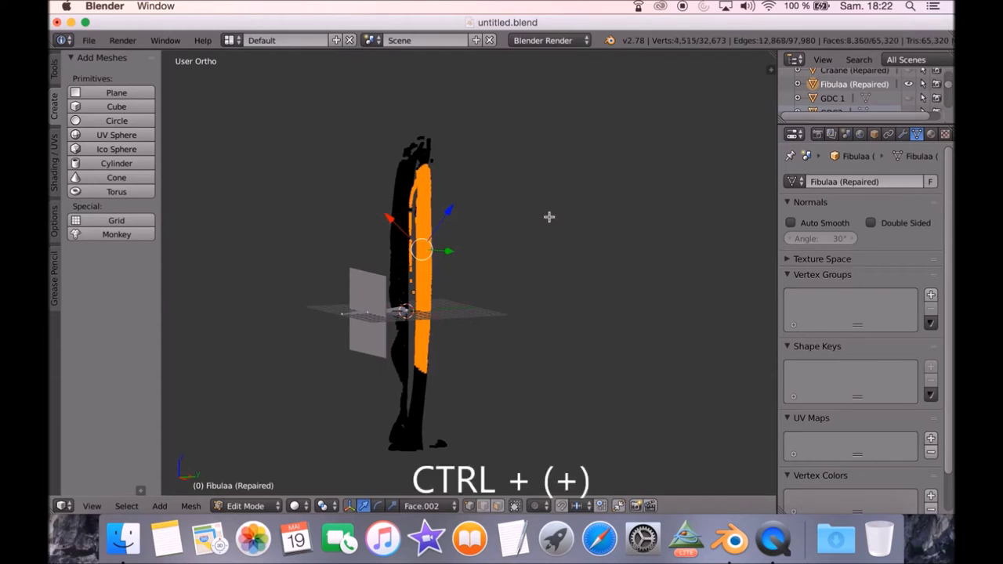
key(ctrl+KP_Add)
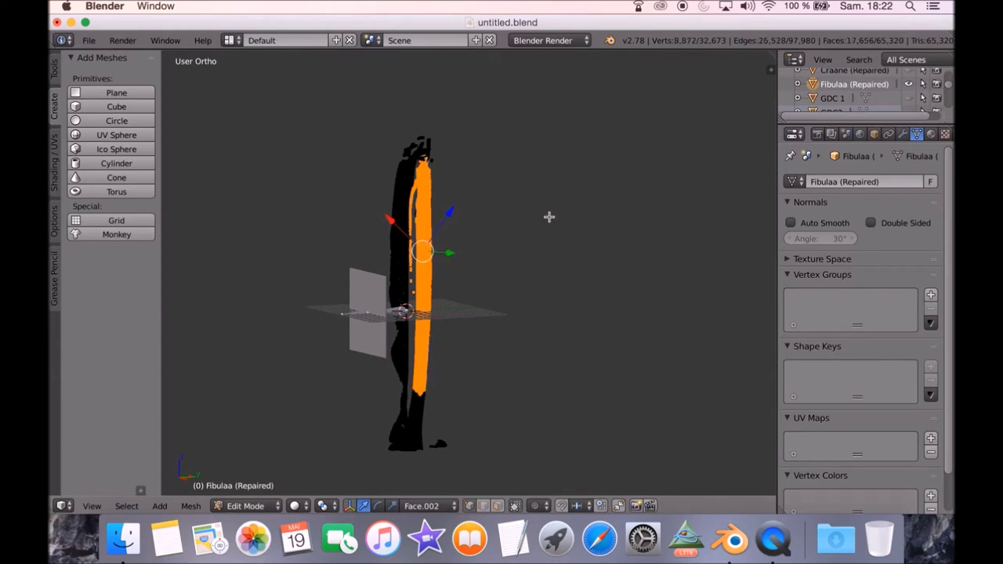
key(ctrl+KP_Add)
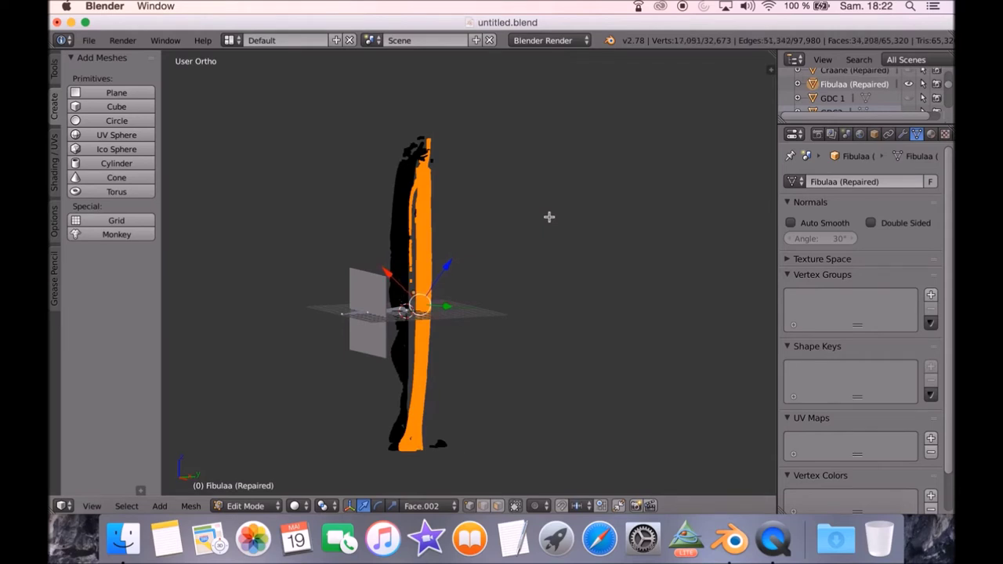
Separate the selected fibula into its own object, and delete the leftover tibia mesh in object mode.
key(p)
click(549, 218)
middle_drag(528, 208, 466, 230)
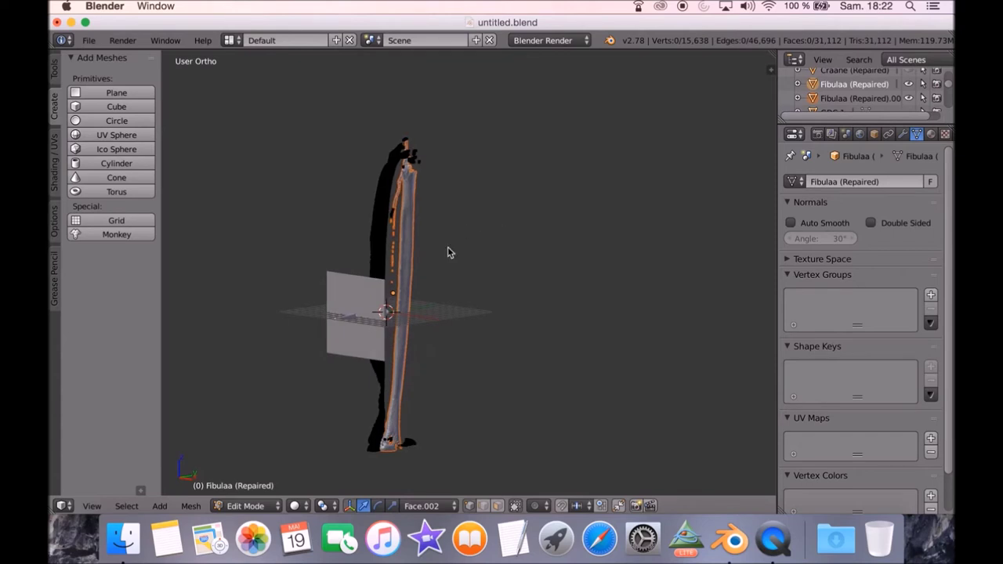
key(Tab)
click(381, 243)
middle_drag(380, 241, 441, 298)
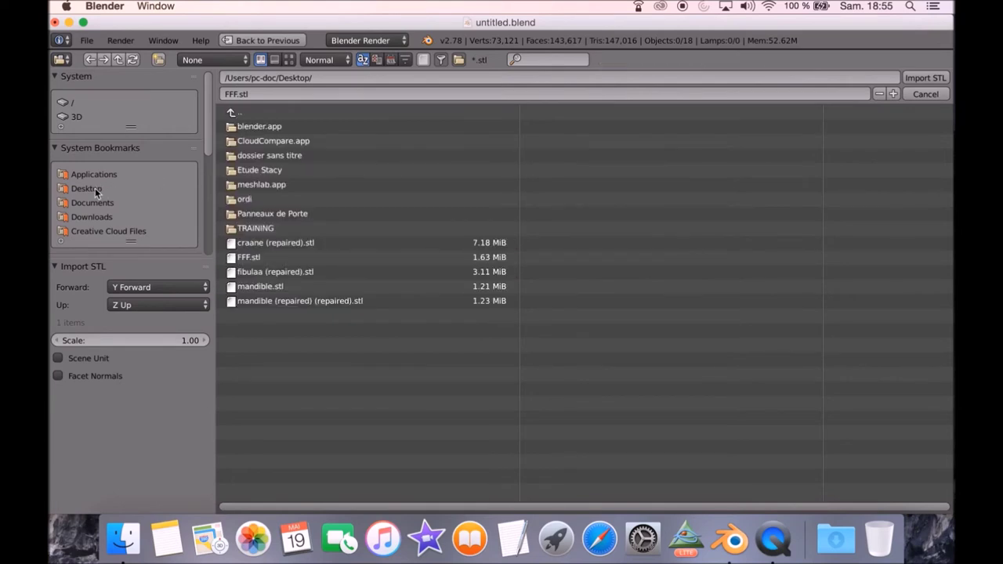
Keep Blender running but minimize its window, and open FFF.stl from the desktop in netfabb Free.
click(55, 22)
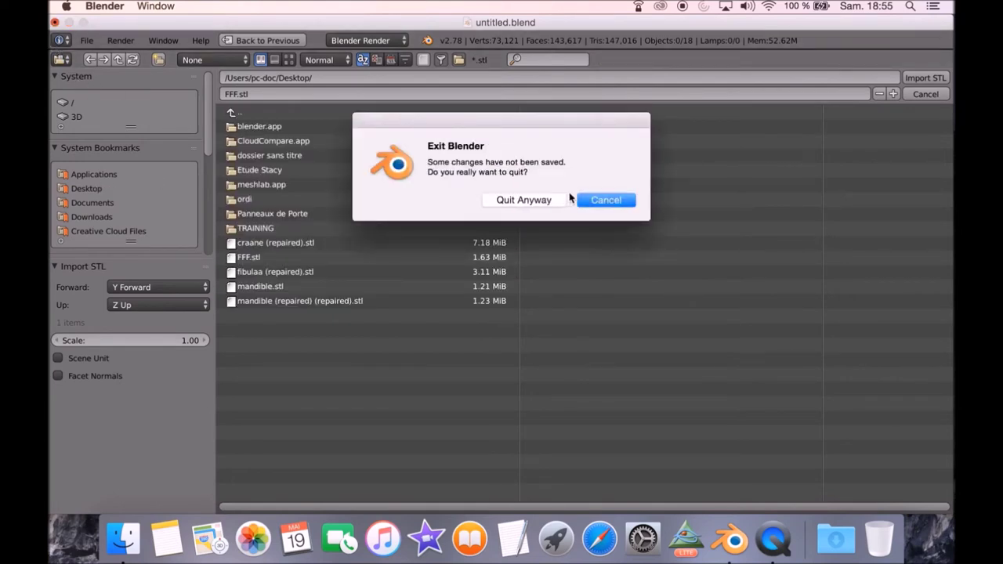
click(593, 199)
click(70, 23)
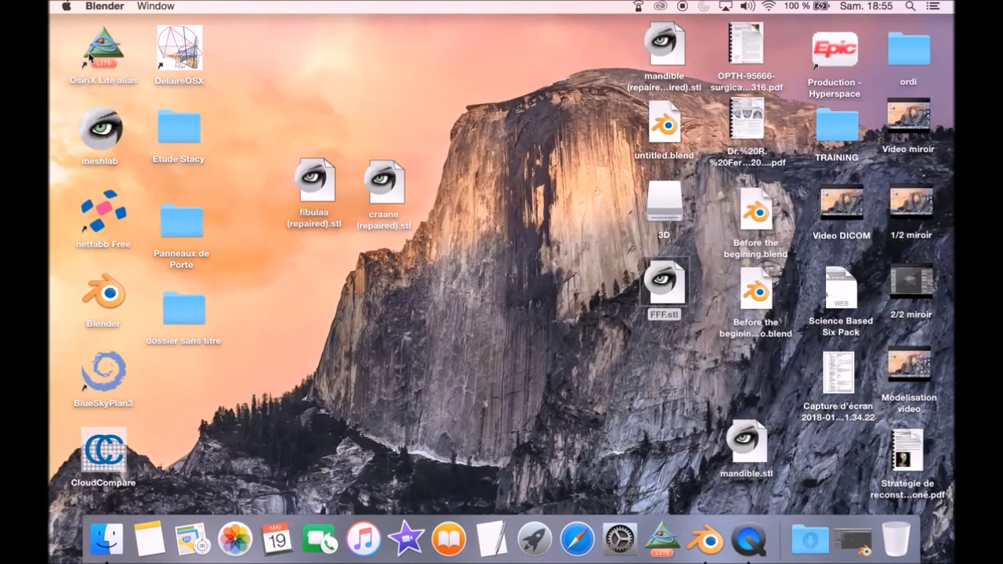
drag(667, 316, 104, 218)
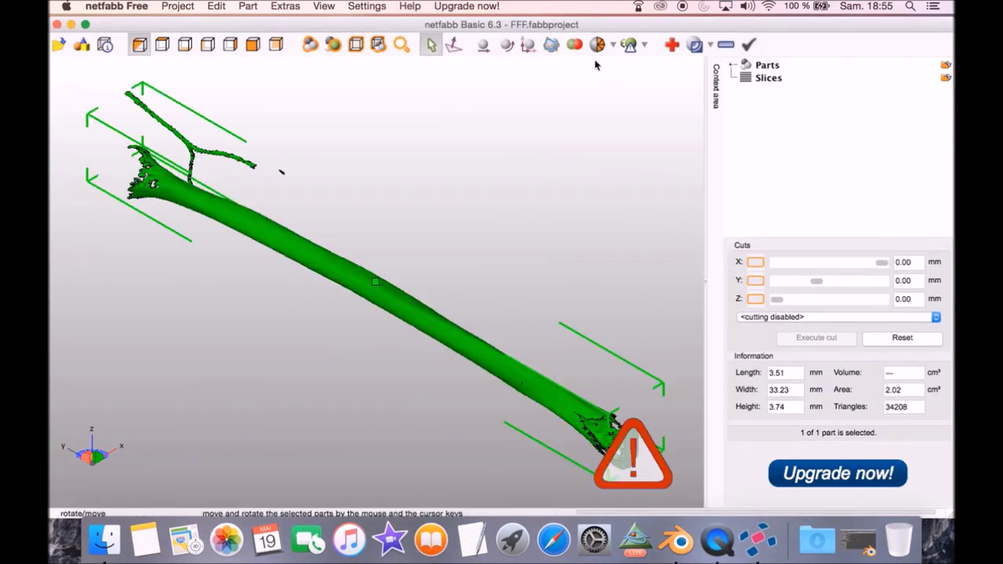
Run an automatic repair on the FFF part and apply it, replacing the original part.
click(671, 44)
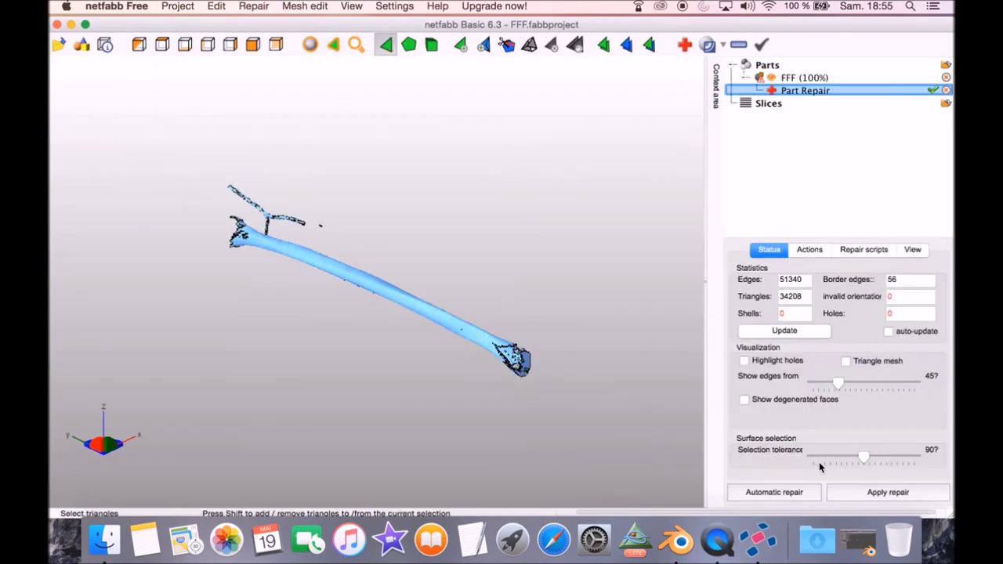
click(756, 492)
click(446, 311)
click(893, 493)
click(337, 308)
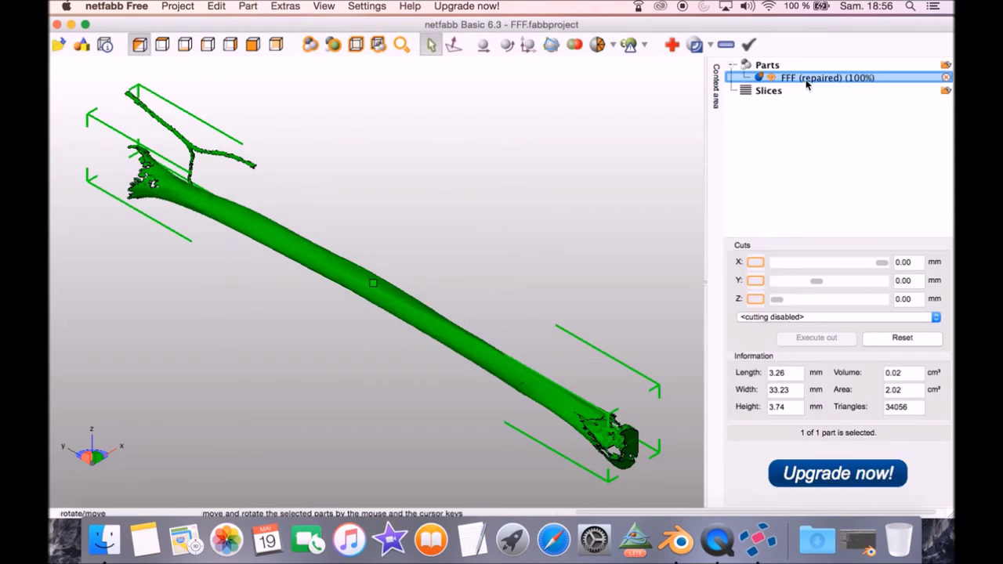
Export the repaired part to the desktop as FFF (repaired).stl and close netfabb.
right_click(807, 79)
mouse_move(814, 166)
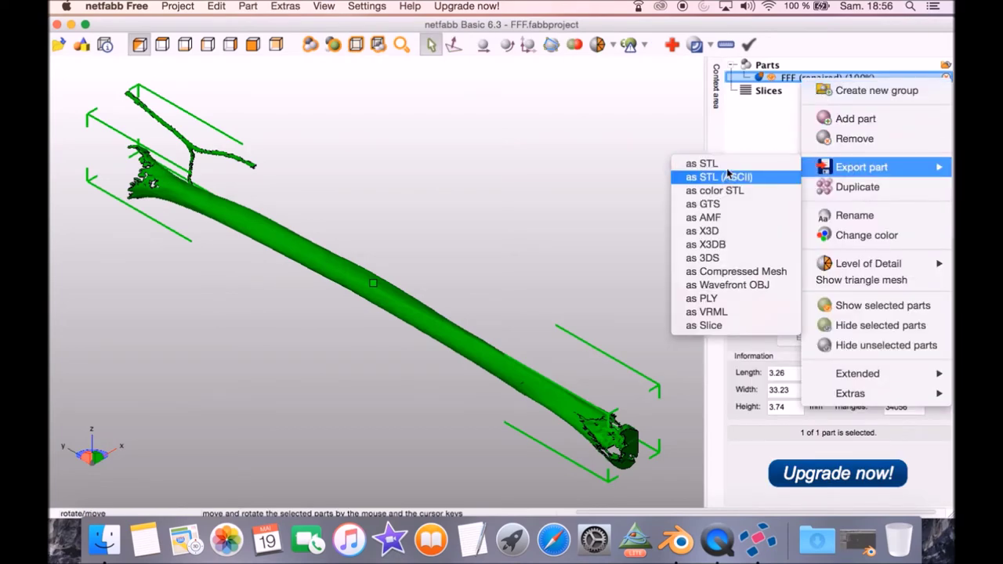
click(725, 176)
click(479, 183)
click(480, 183)
click(650, 249)
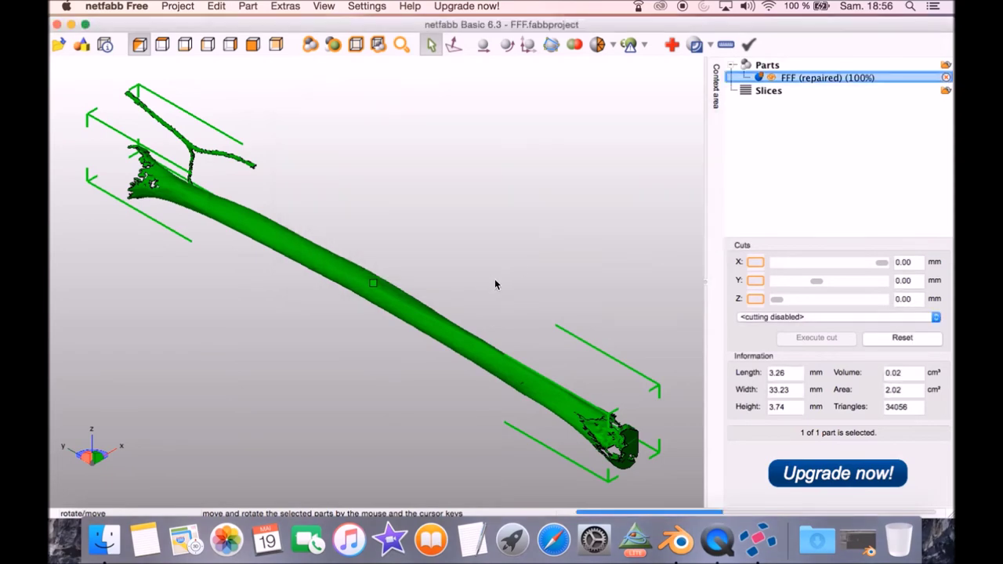
click(57, 25)
click(568, 184)
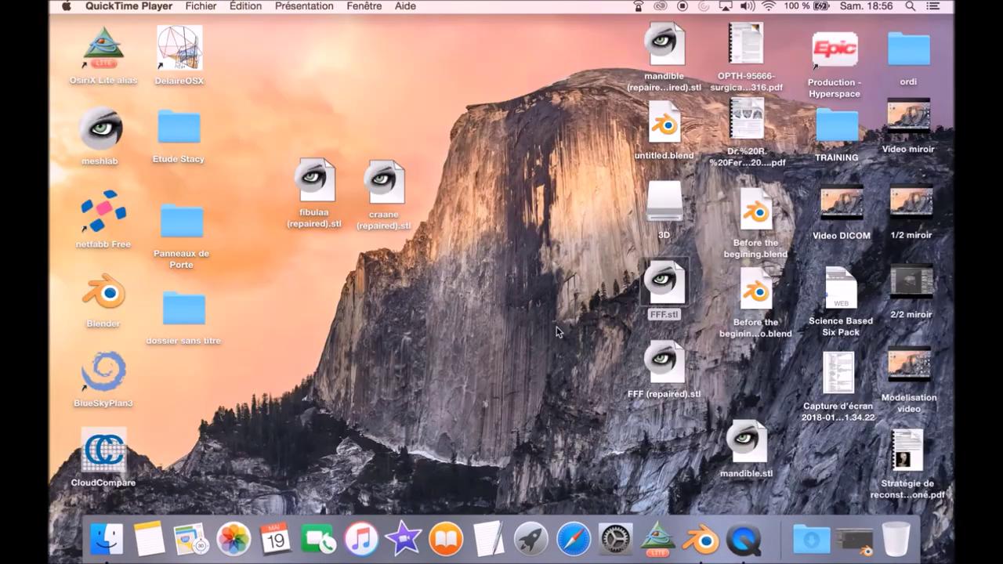
Switch back to Blender and choose FFF (repaired).stl for the STL import.
click(694, 398)
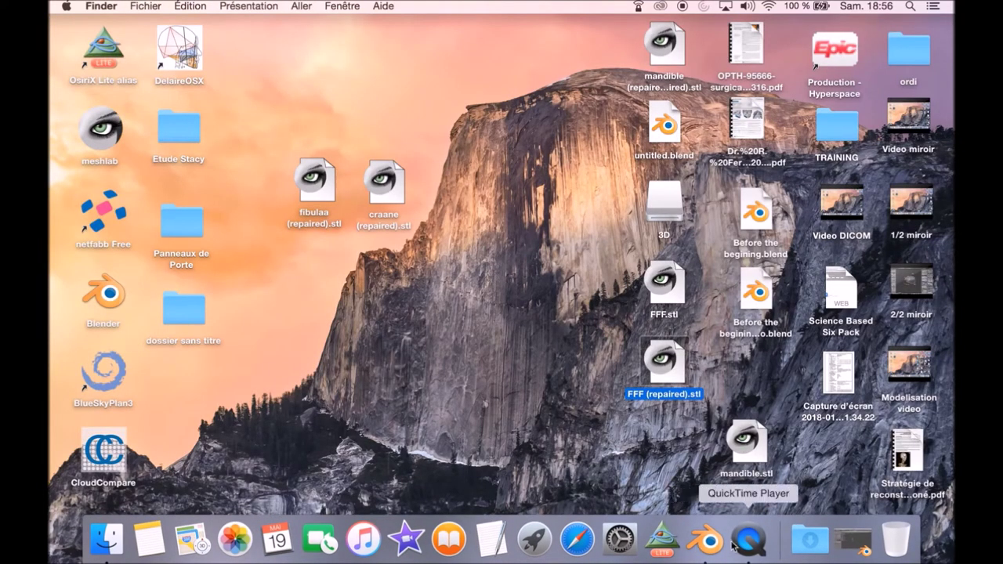
click(705, 539)
click(287, 271)
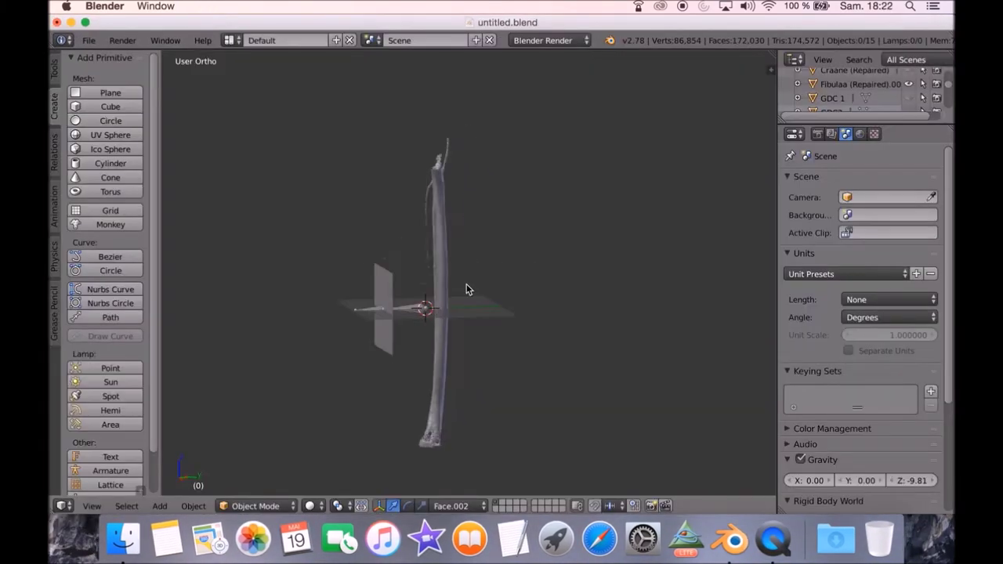
Hide the cutting plane located at the joint between the two armature bones.
scroll(466, 284, up, 4)
scroll(454, 304, up, 2)
middle_drag(454, 304, 404, 324)
right_click(260, 256)
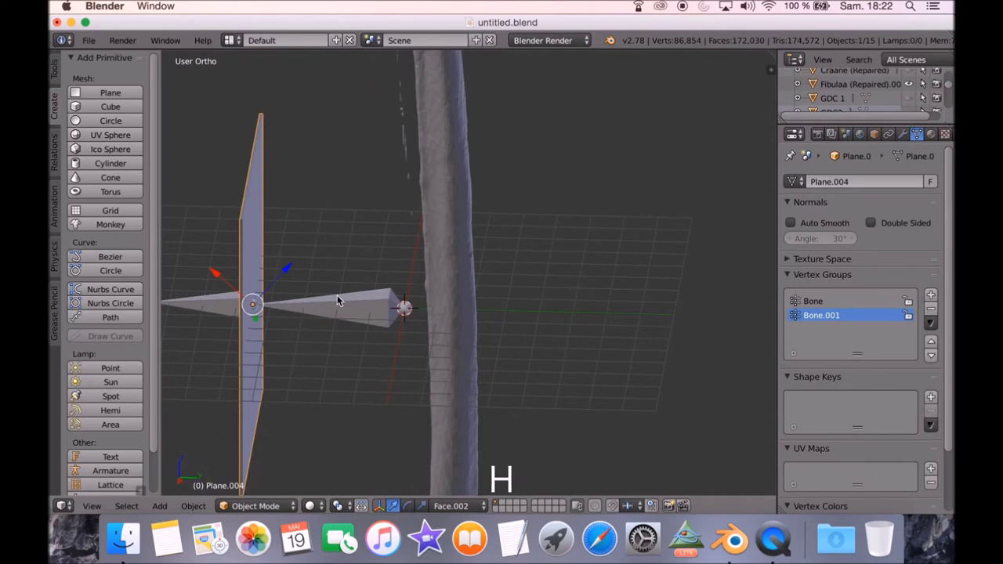
key(h)
Move the Fibulaa (Repaired).001 model toward the armature and rotate it by about 90 degrees so it runs along the two bones.
shift+middle_drag(307, 266, 381, 267)
right_click(503, 314)
middle_drag(593, 264, 595, 226)
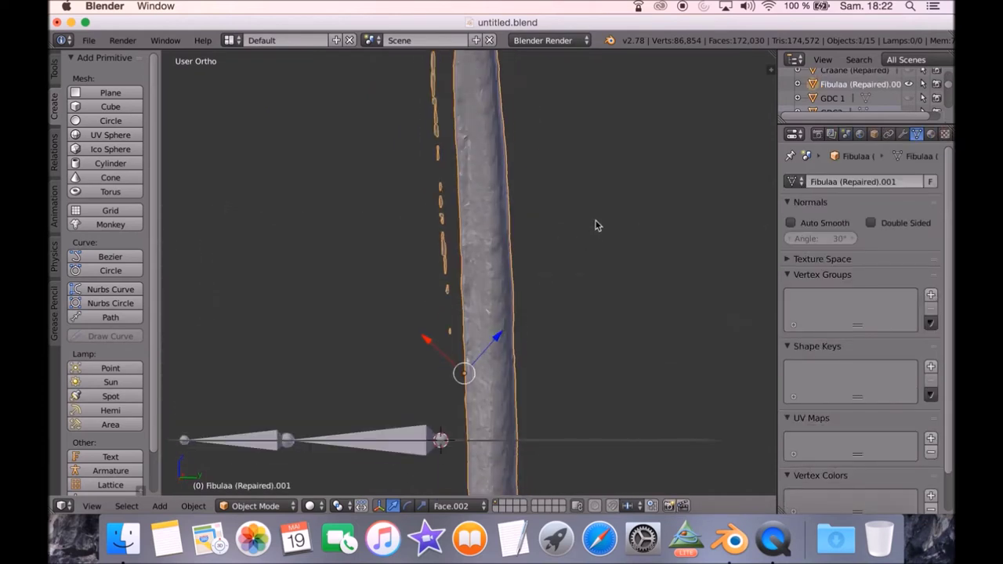
key(g)
click(545, 301)
key(r)
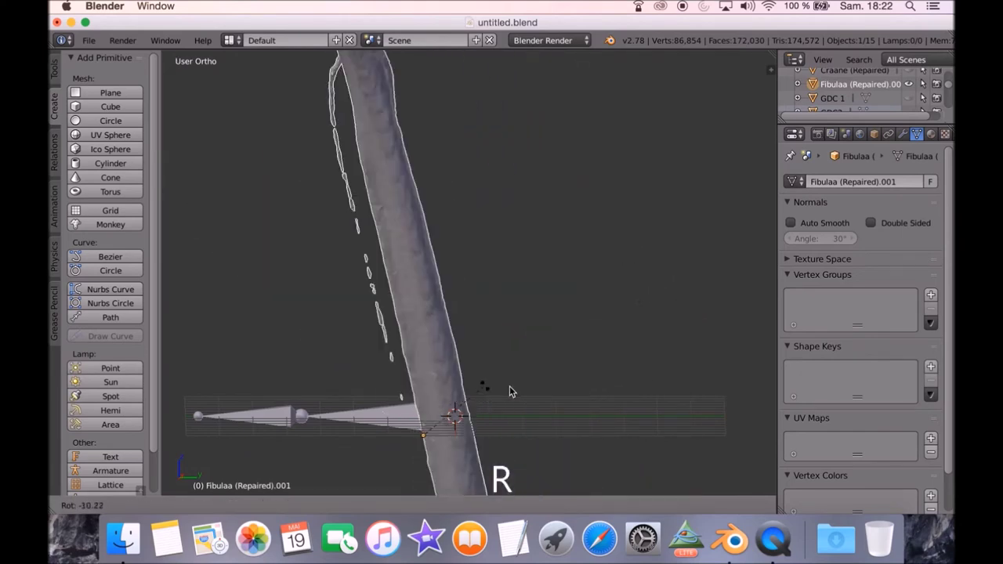
click(448, 480)
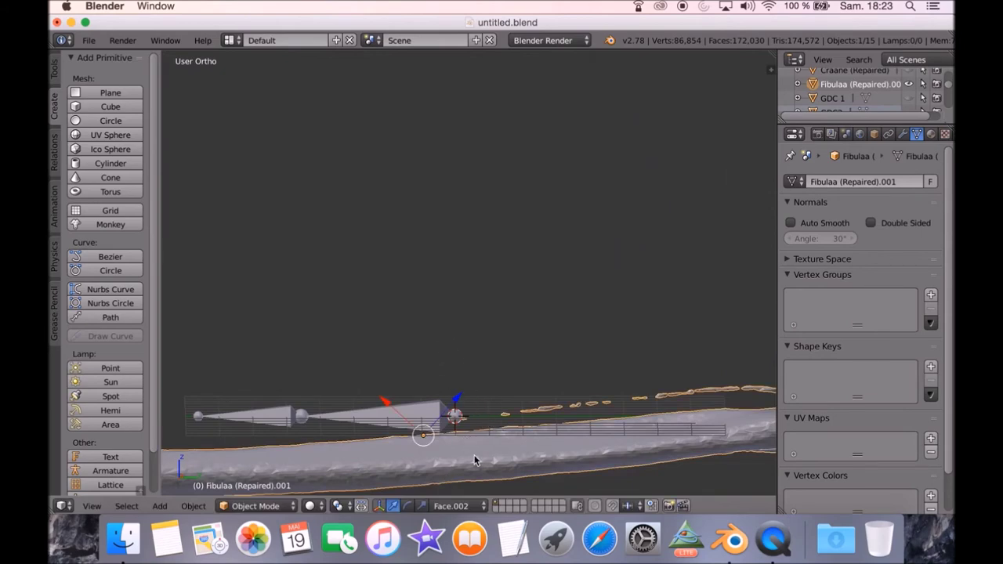
middle_drag(307, 423, 511, 389)
middle_drag(517, 268, 431, 333)
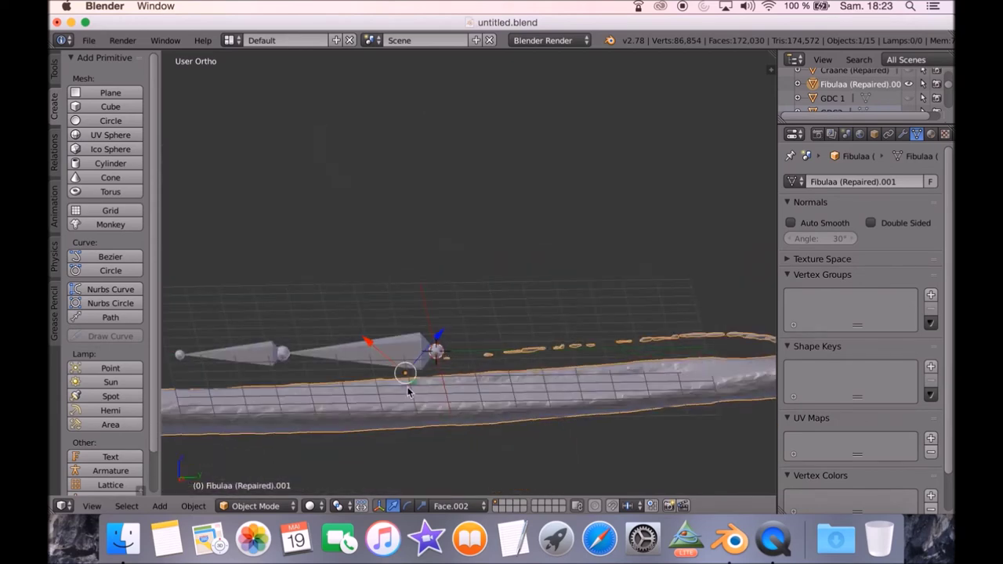
Place the fibula just beneath the armature bones in the right side view.
key(KP_3)
key(g)
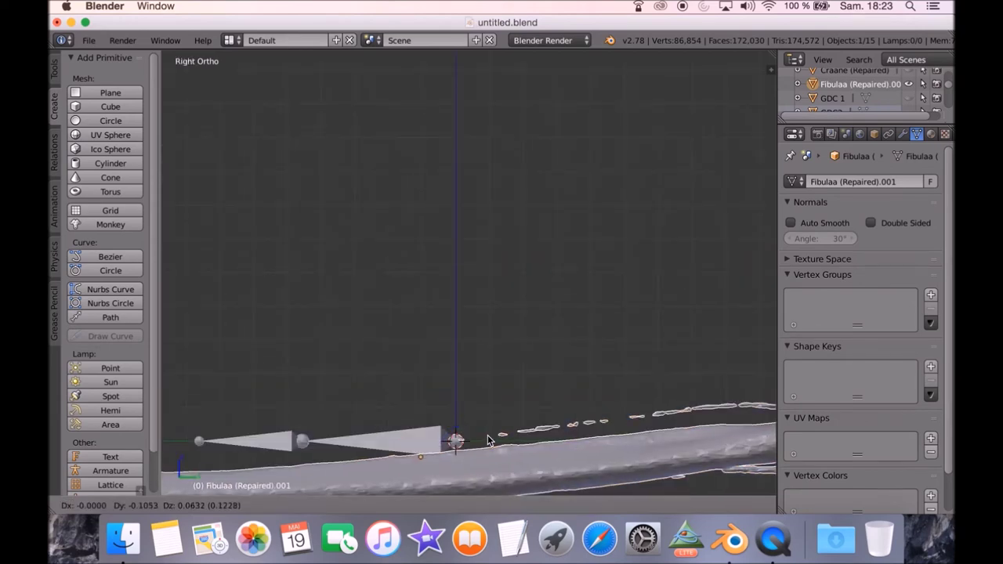
click(495, 441)
shift+middle_drag(492, 444, 541, 321)
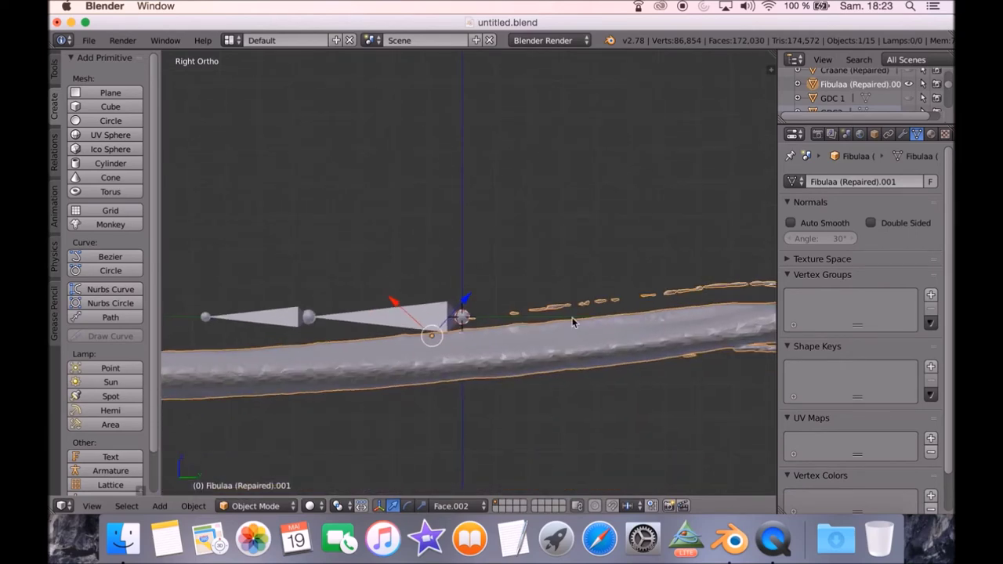
Try to place the fibula over the armature bones, and move it back below them so the armature can be selected.
right_click(438, 313)
key(ctrl+Tab)
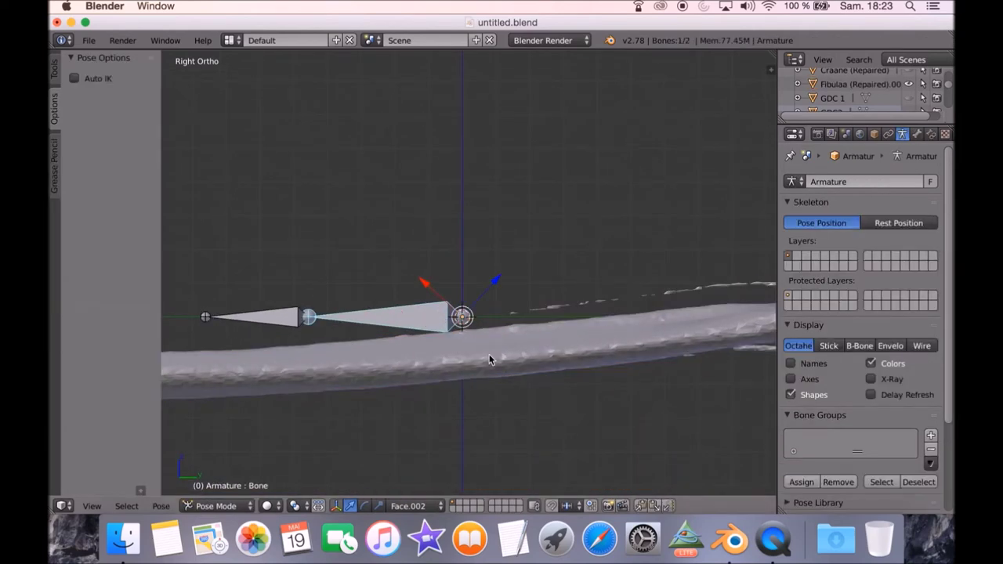
key(ctrl+Tab)
right_click(489, 359)
key(g)
click(471, 314)
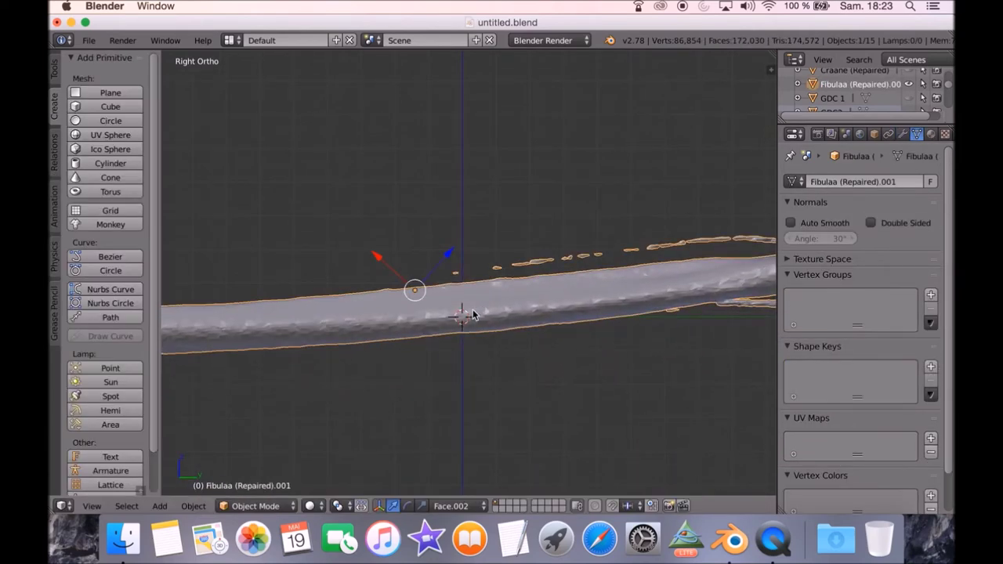
right_click(422, 326)
key(ctrl+Tab)
Turn on X-Ray display for the armature in Pose Mode with both bones selected, and return to Object Mode.
key(ctrl+Tab)
right_click(509, 304)
key(g)
click(511, 401)
right_click(455, 321)
key(ctrl+Tab)
key(a)
key(a)
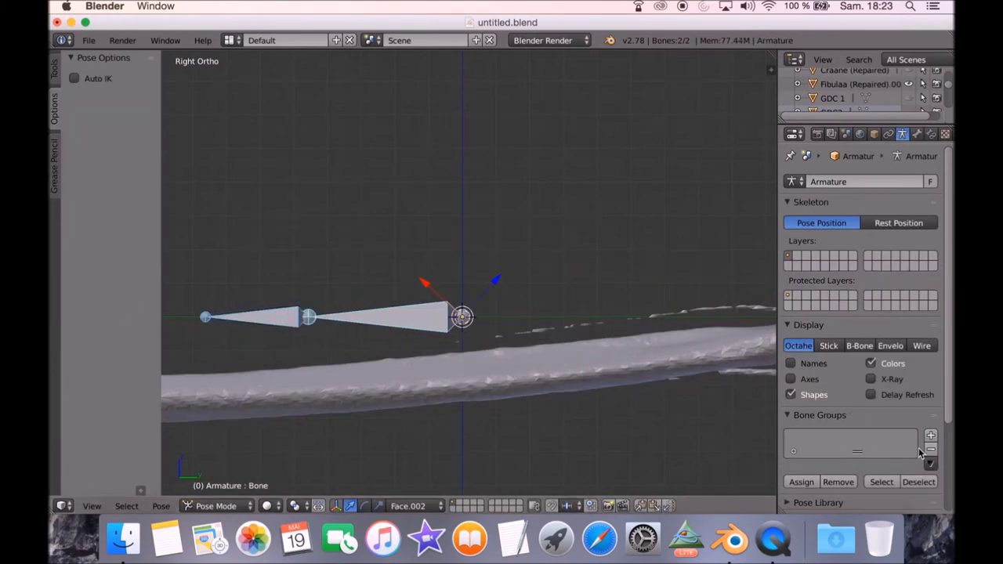
key(ctrl+Tab)
Move the fibula onto the armature and rotate it slightly so its shaft follows both bones in the right side view.
right_click(509, 364)
key(g)
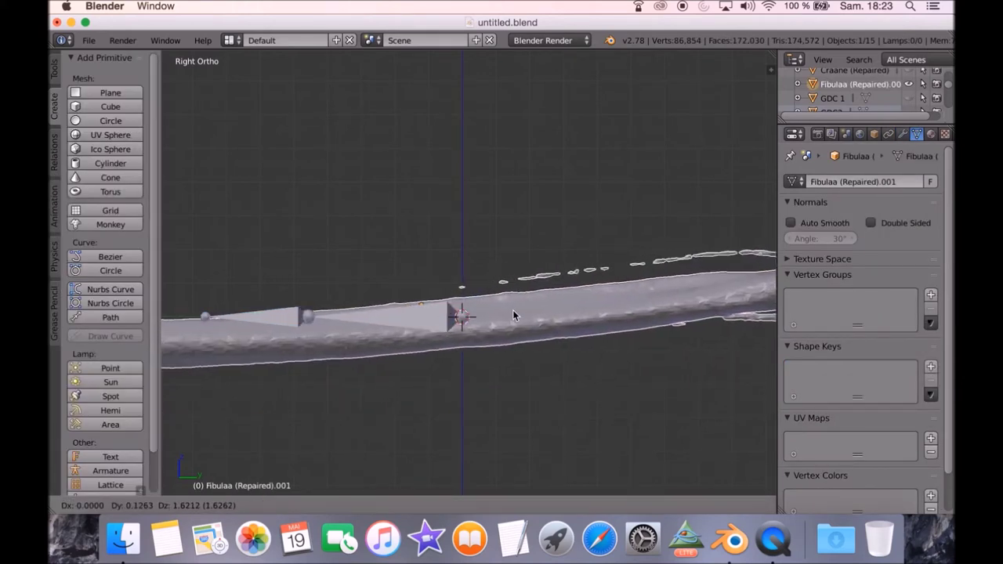
click(493, 308)
key(r)
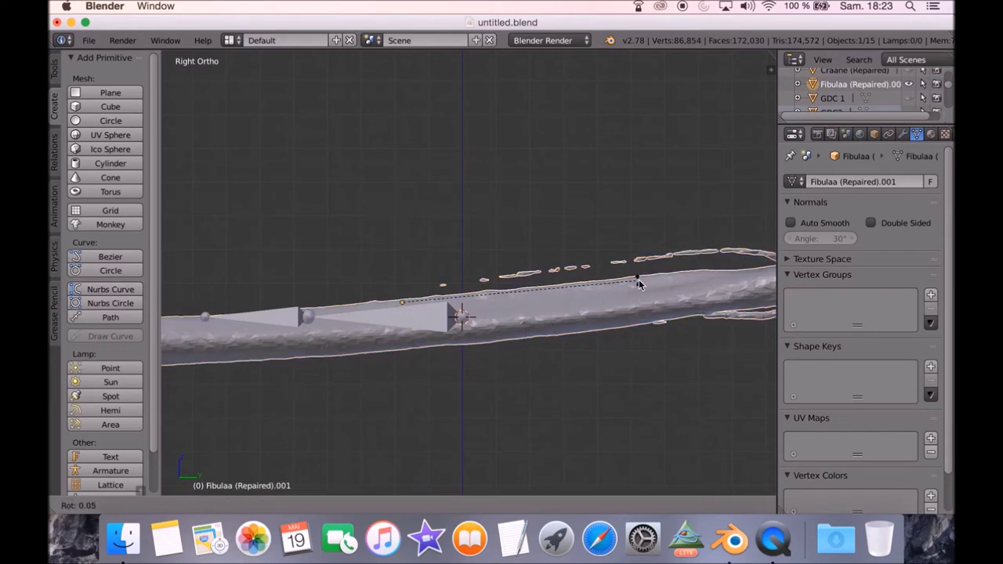
click(636, 299)
key(g)
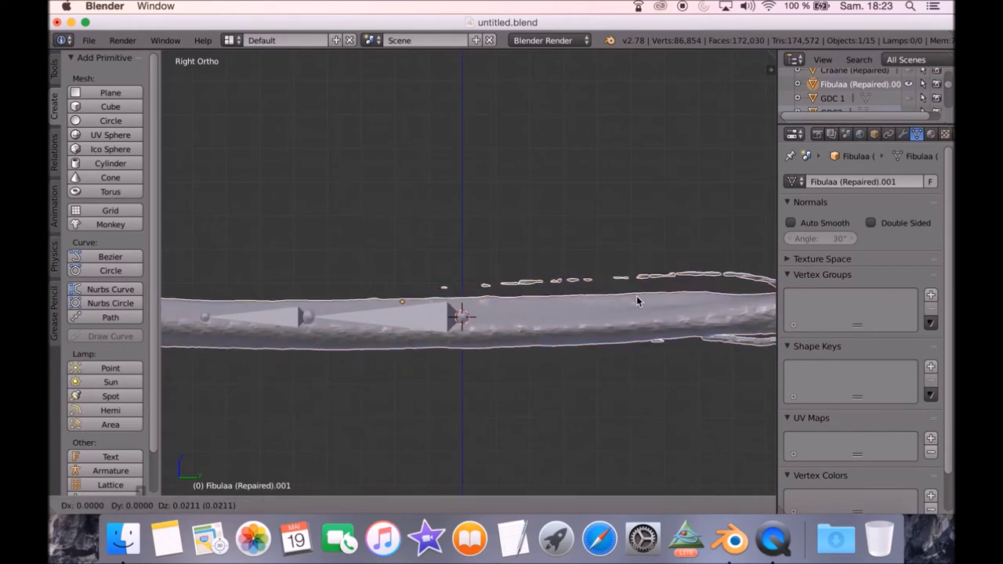
click(637, 294)
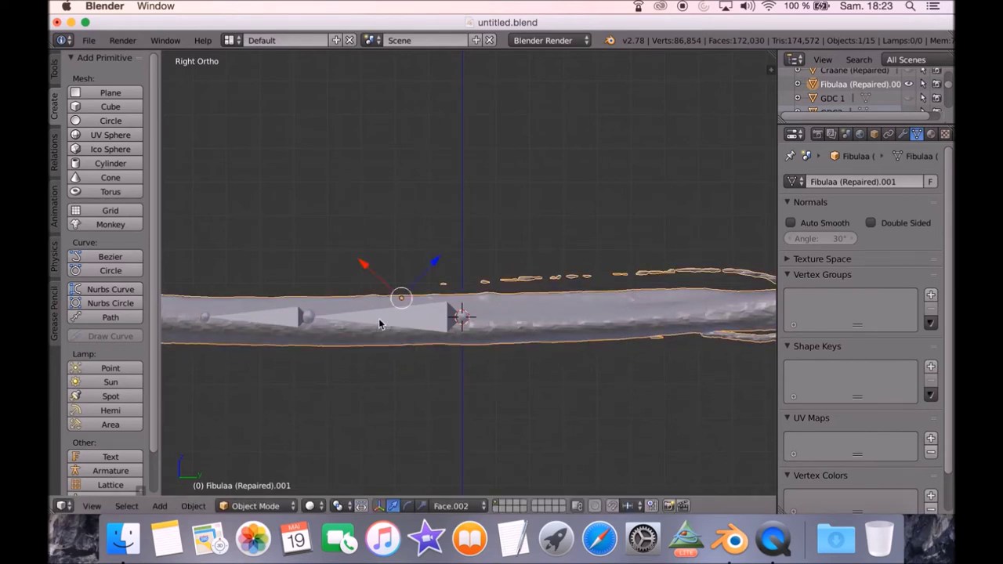
Rotate the fibula parallel to the armature in the top view and move it sideways until the bones lie inside the shaft.
scroll(548, 304, down, 3)
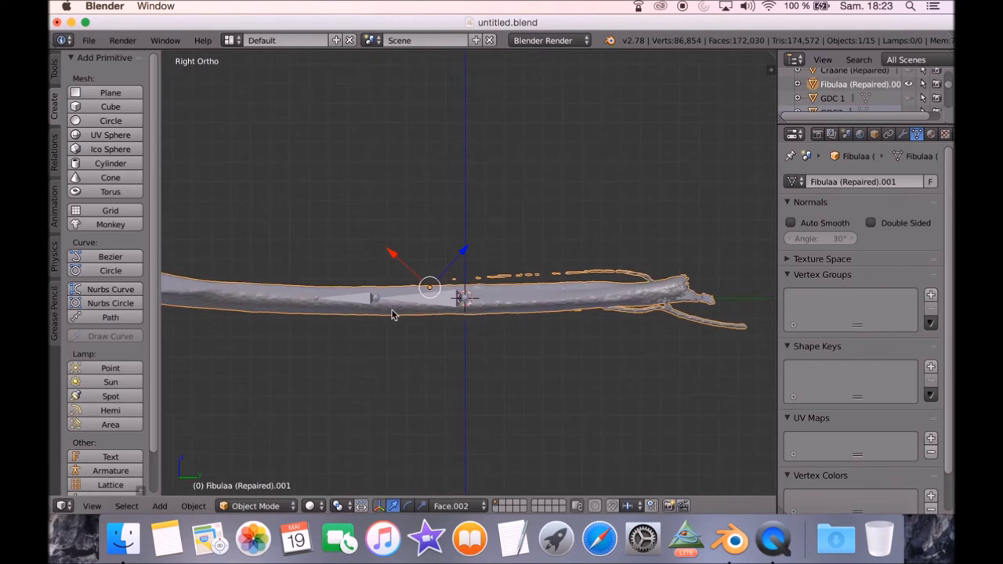
middle_drag(418, 308, 480, 378)
click(92, 505)
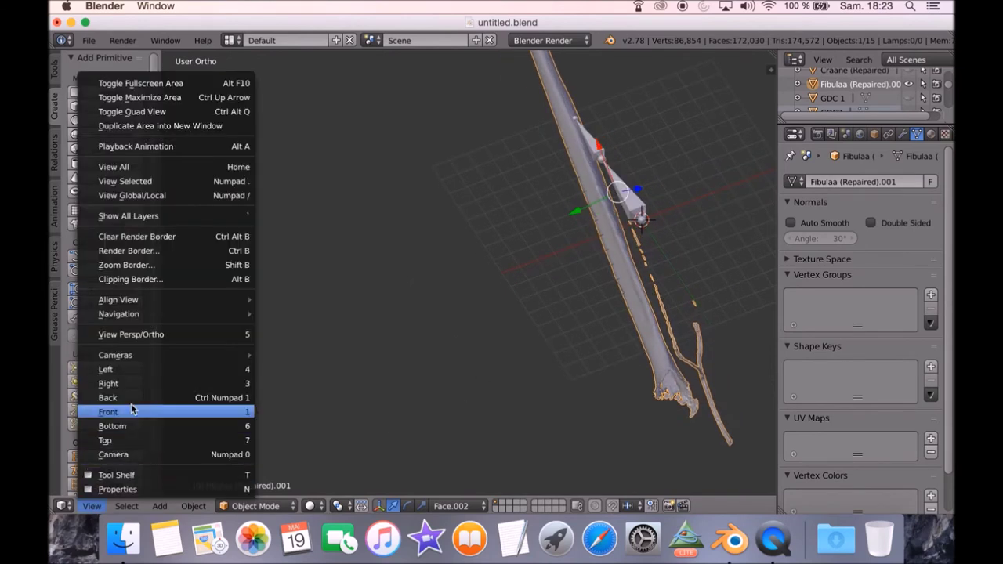
click(130, 440)
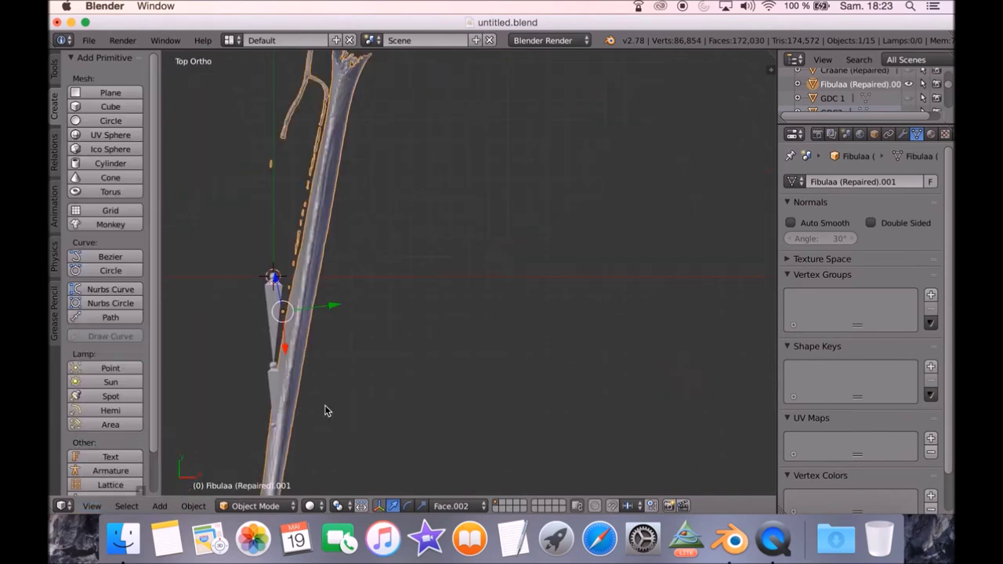
key(r)
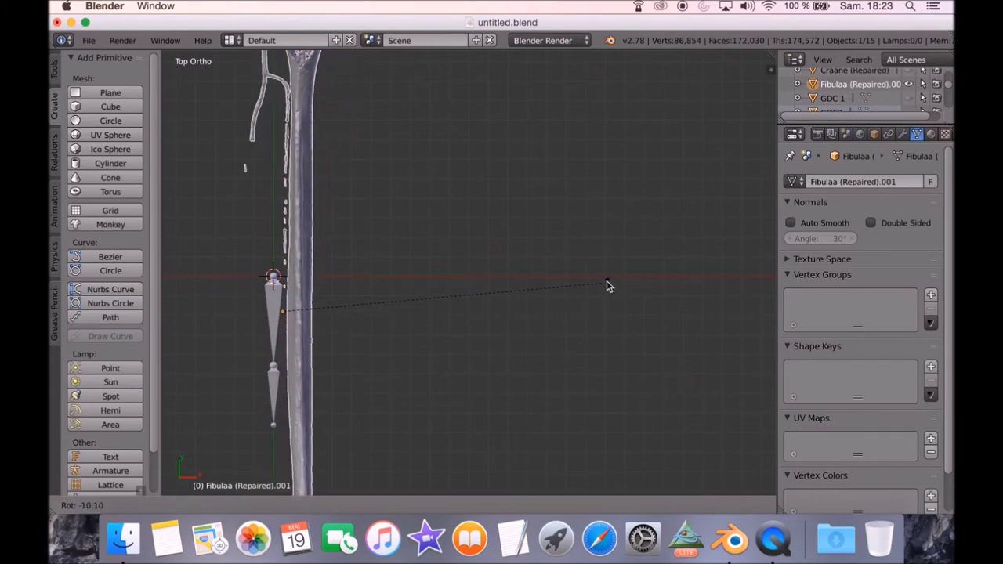
click(604, 293)
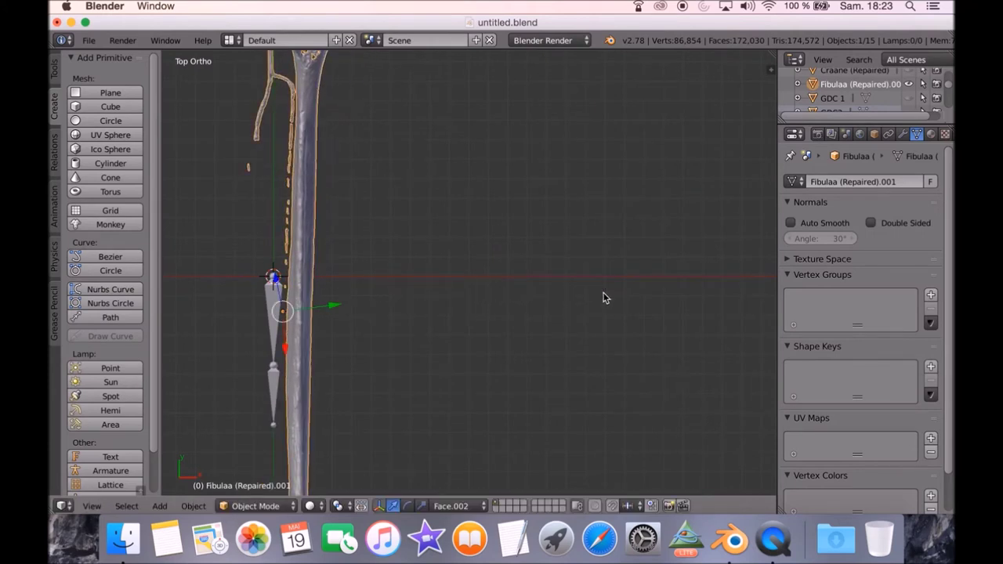
key(g)
click(576, 303)
key(r)
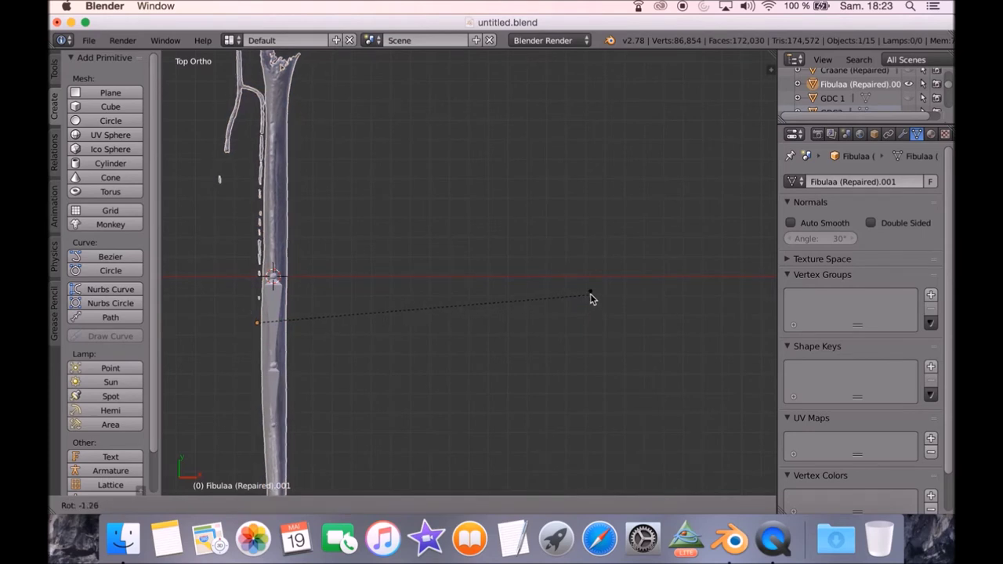
click(591, 297)
Slide the fibula along its length to bring its far end closer to the tip of the smaller bone.
middle_drag(482, 318, 591, 282)
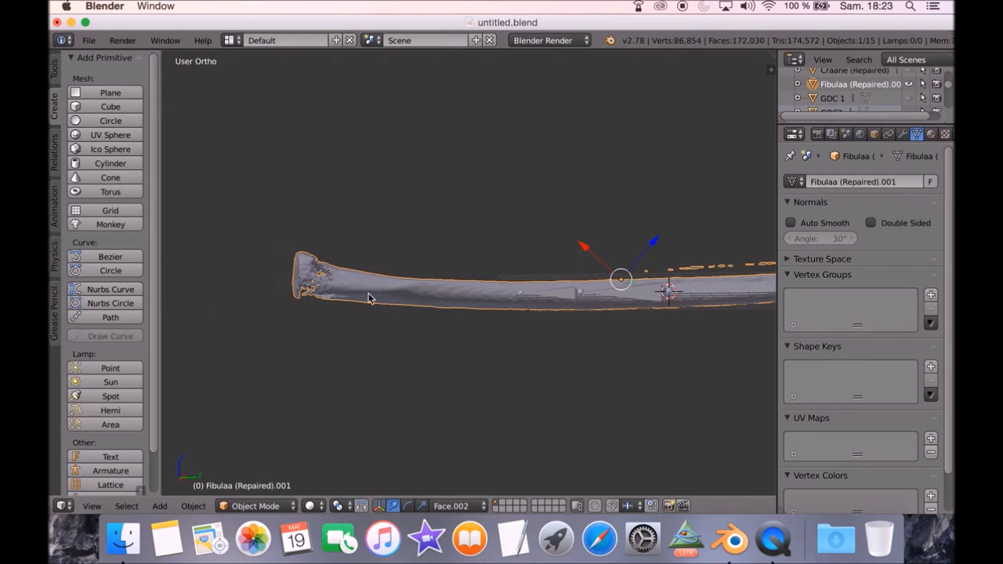
middle_drag(564, 334, 544, 328)
scroll(580, 350, up, 5)
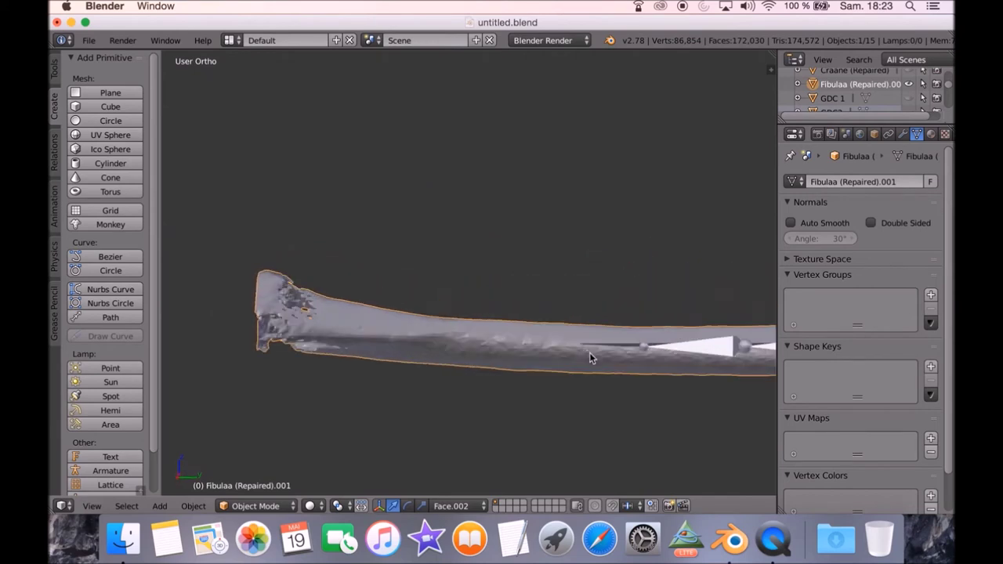
shift+middle_drag(618, 396, 481, 373)
scroll(481, 376, down, 3)
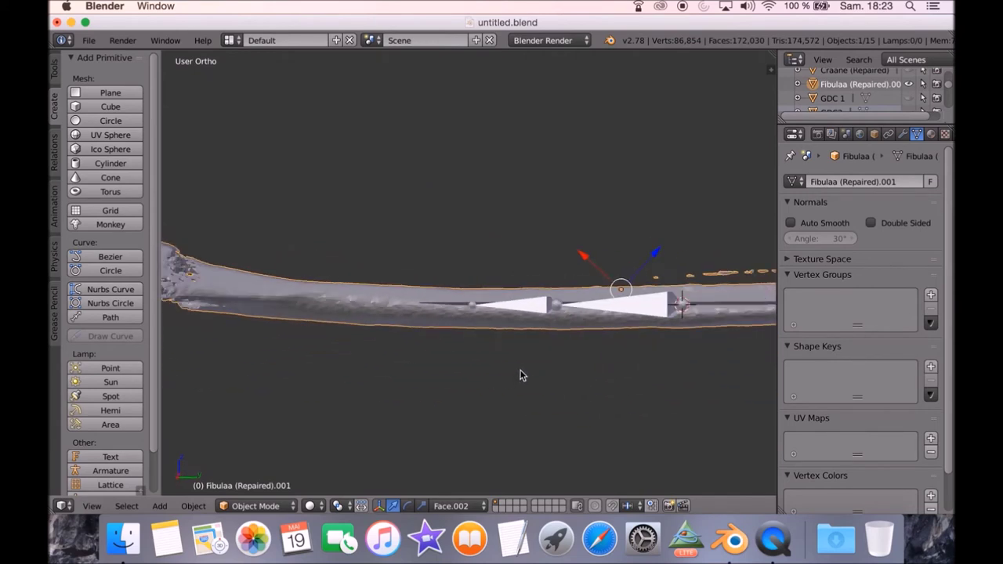
key(g)
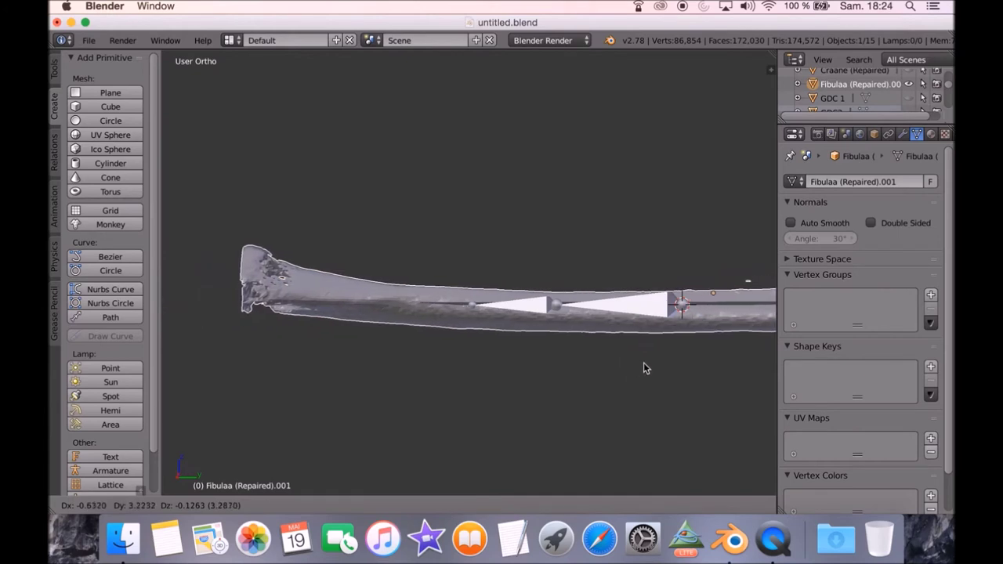
click(651, 362)
Measure the distance from the fibula's end to the tip of the smaller armature bone with the ruler.
middle_drag(432, 337, 395, 358)
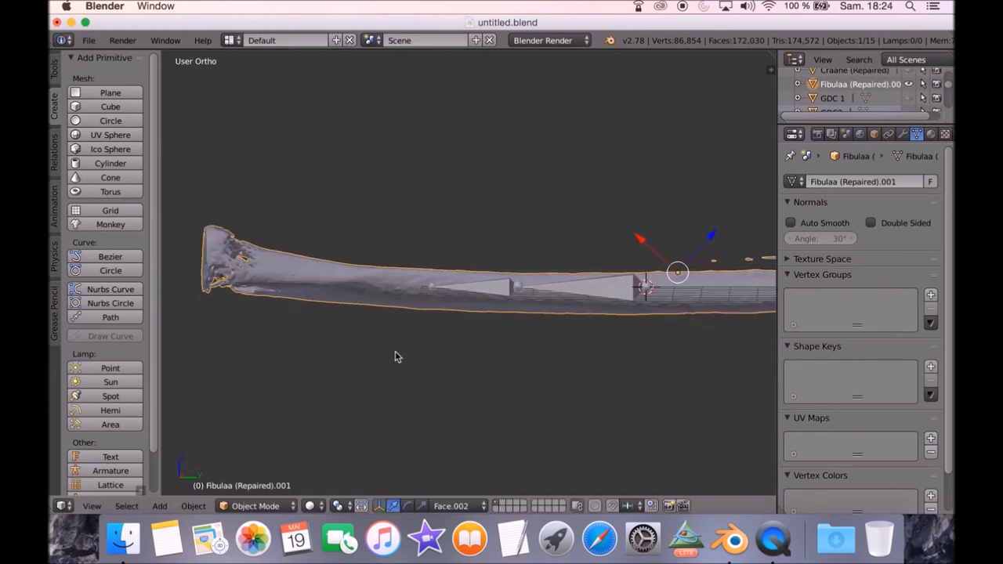
click(55, 331)
click(103, 306)
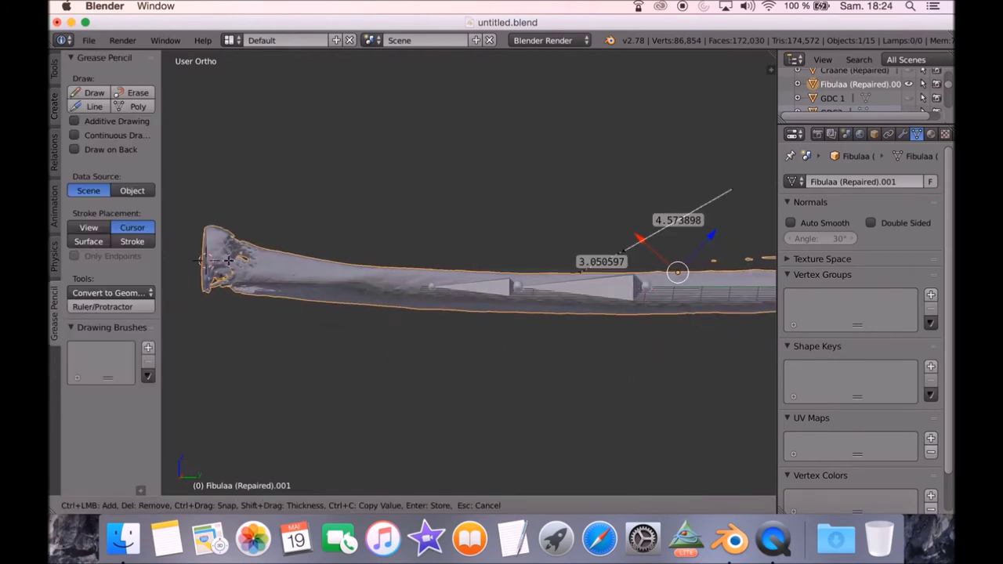
ctrl+drag(205, 259, 429, 284)
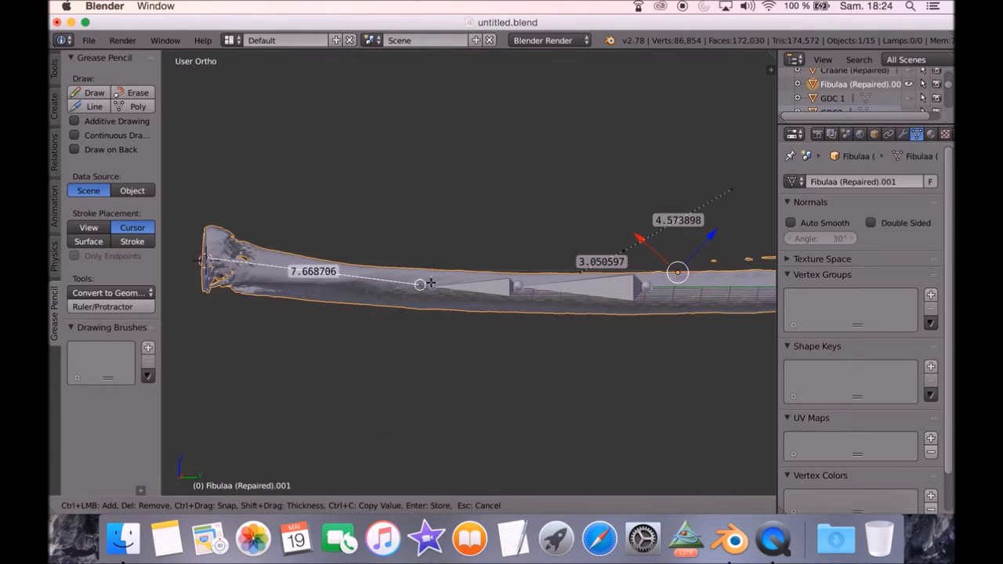
key(Return)
Fine-tune the fibula's position along its length, re-measuring the distance from its end to the smaller bone's tip between moves.
key(g)
click(446, 330)
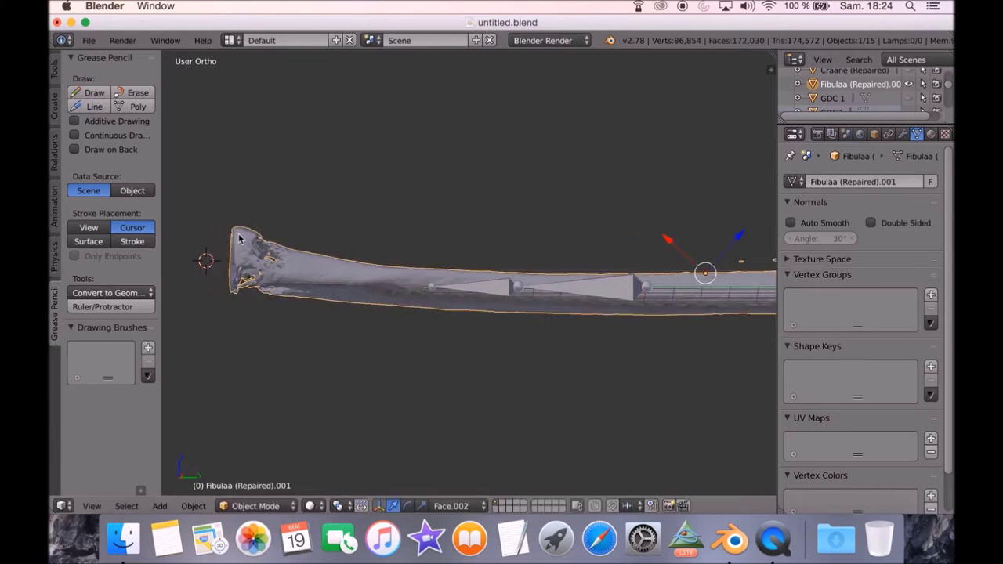
click(110, 306)
drag(239, 266, 429, 287)
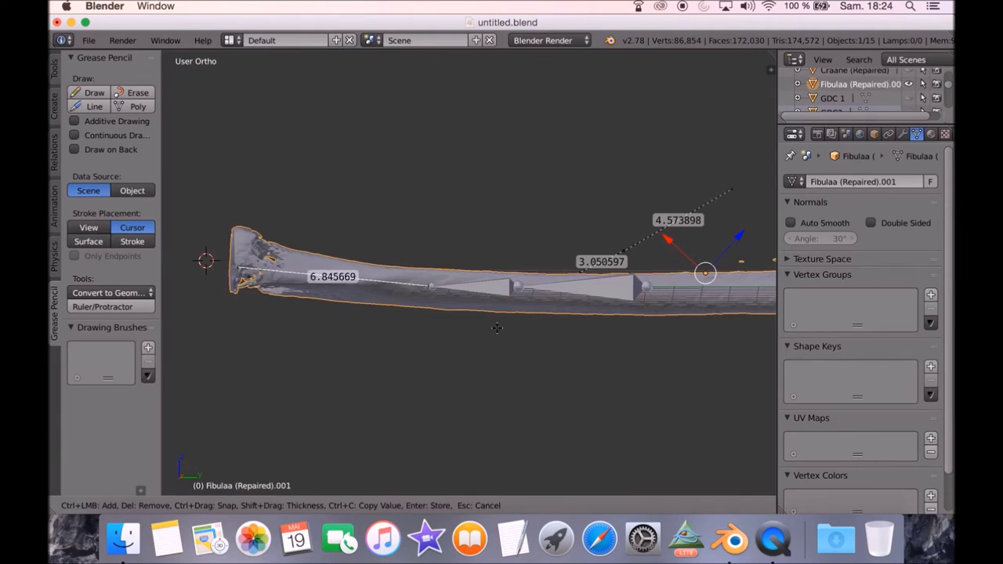
key(Escape)
key(g)
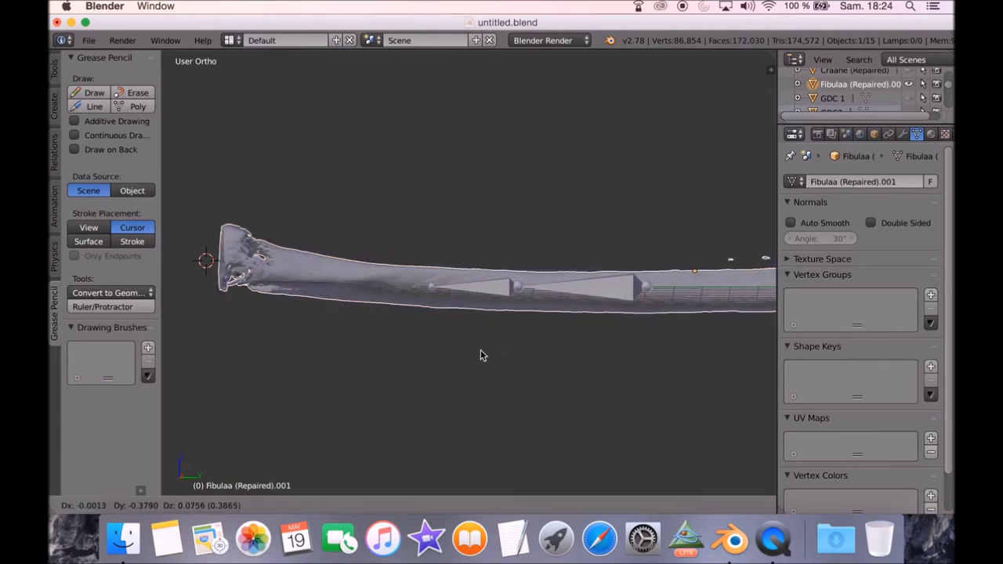
click(474, 352)
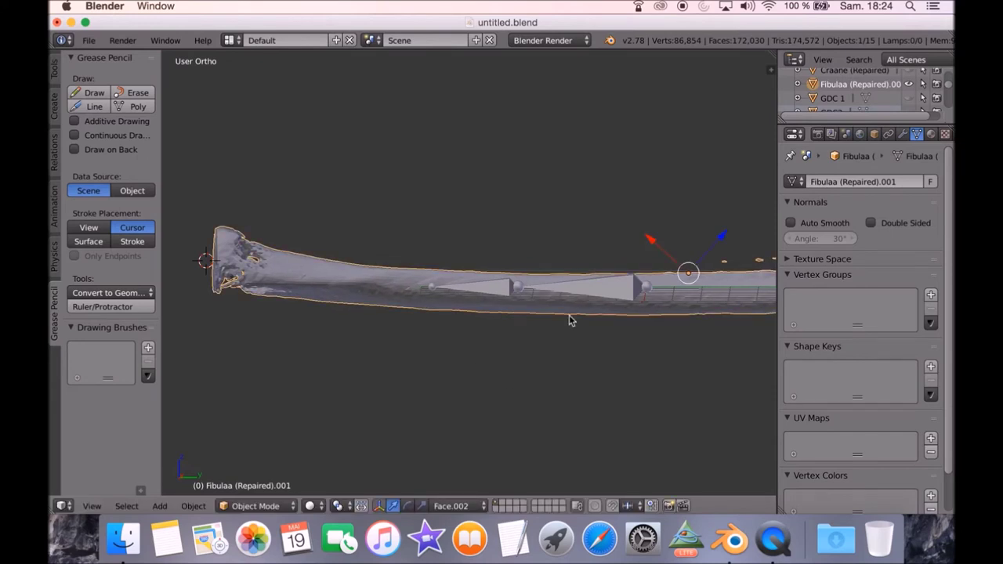
Refine the fibula's rotation and height in the right side view so both armature bones stay centred in the shaft.
middle_drag(496, 313, 499, 326)
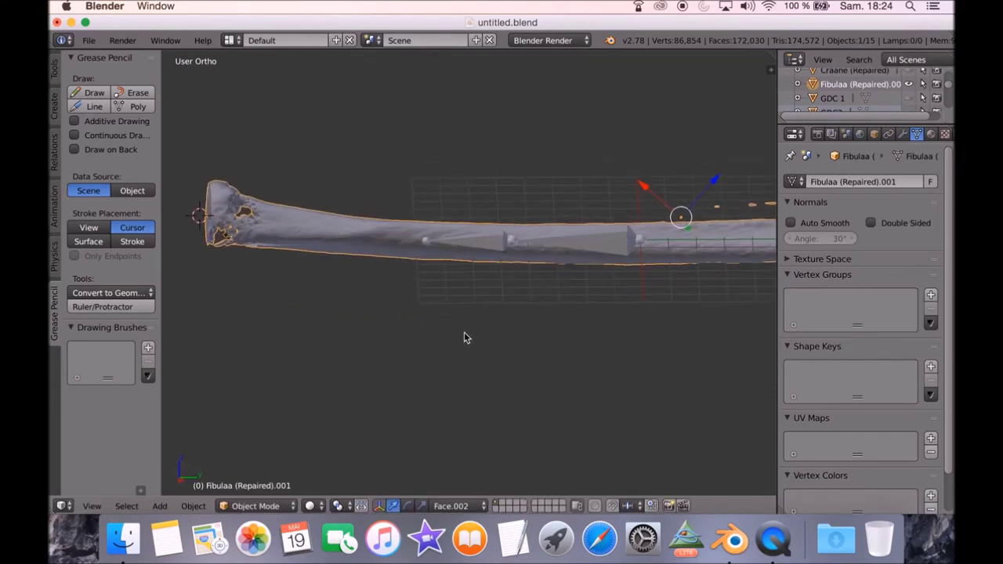
key(KP_3)
key(r)
click(722, 359)
key(g)
click(722, 350)
key(r)
click(730, 344)
key(r)
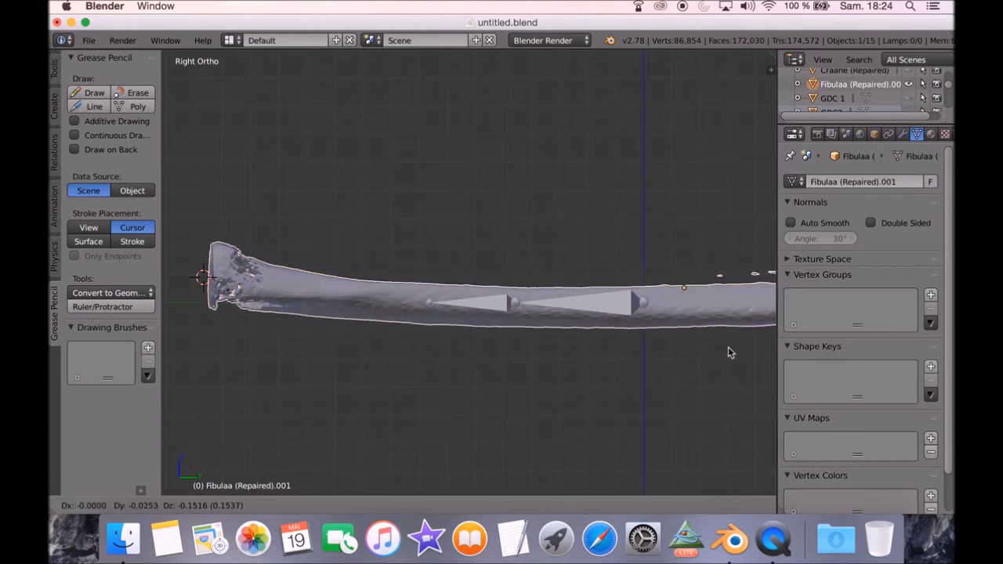
key(Return)
key(r)
key(Return)
Shift the fibula sideways in the top view until both armature bones are centred within the shaft.
middle_drag(554, 332, 698, 350)
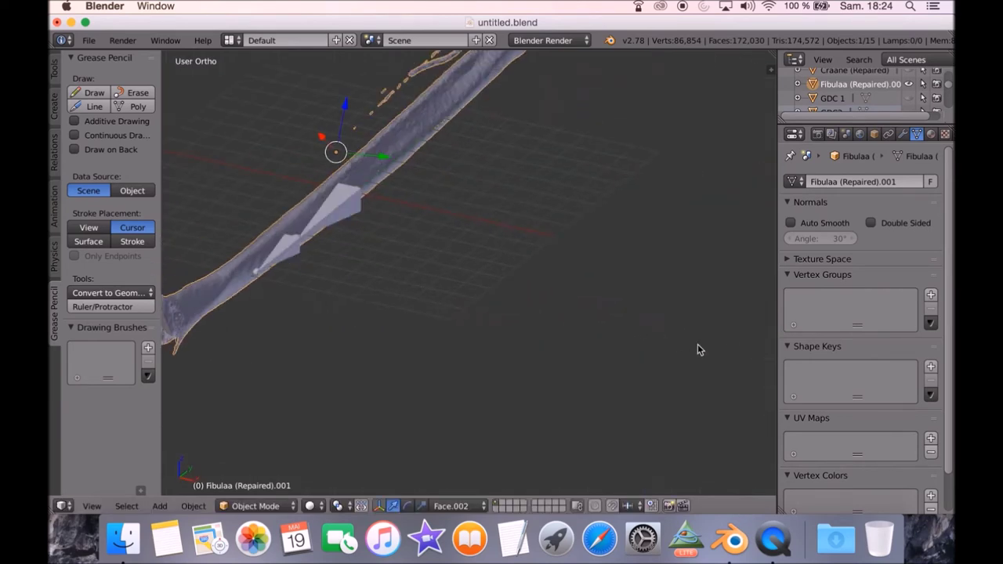
click(92, 505)
click(118, 437)
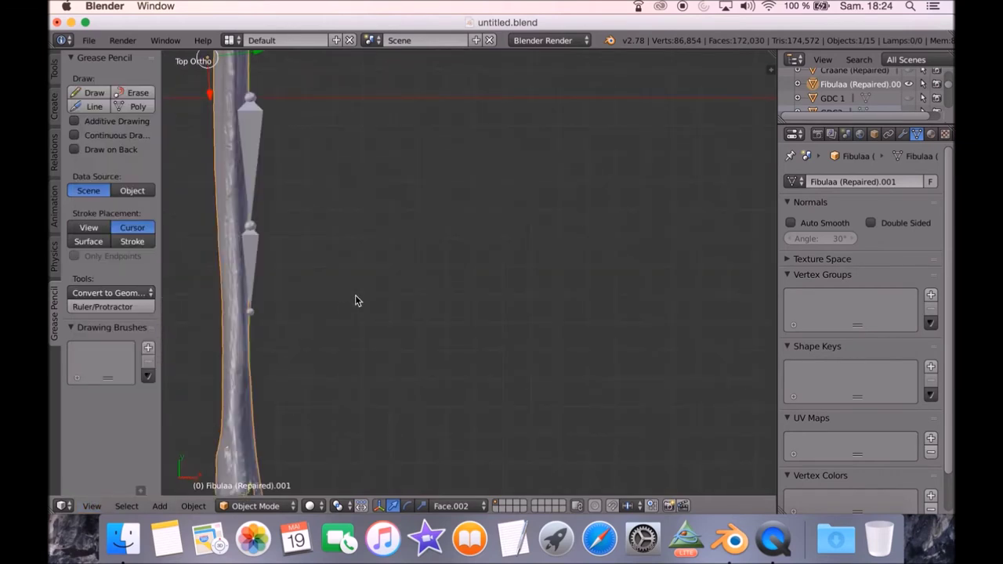
key(g)
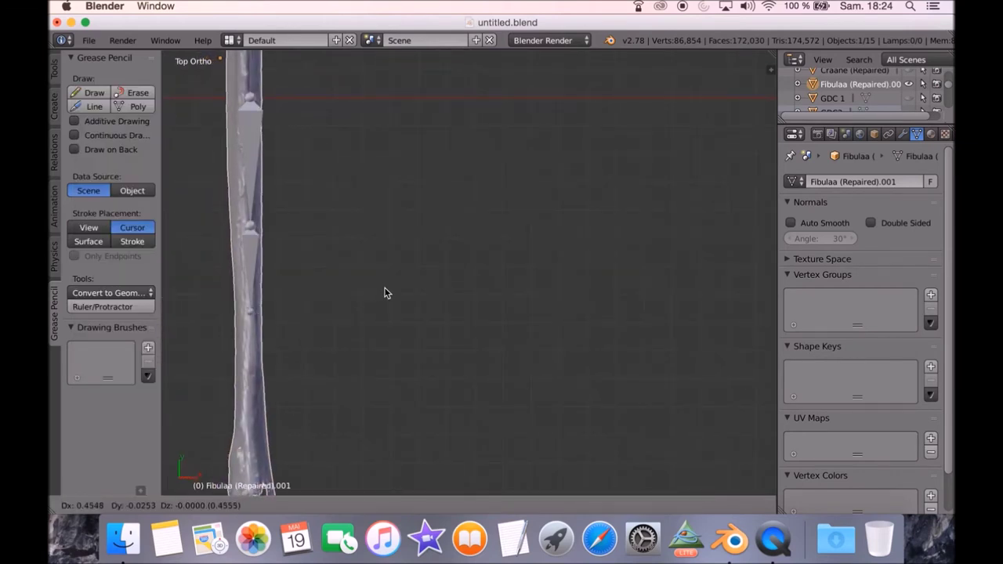
click(466, 276)
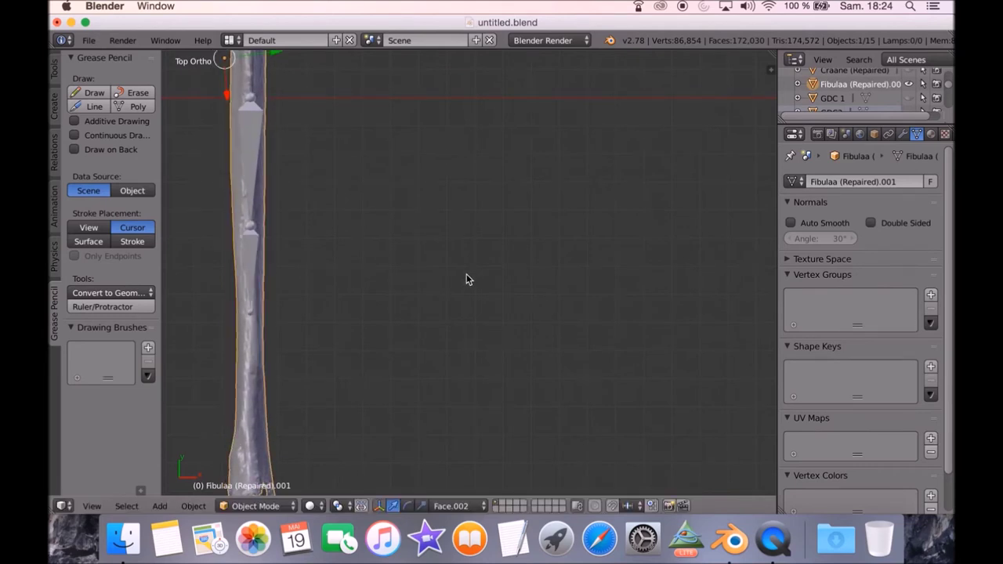
Inspect the fibula's alignment with the bones from several angles and recentre its origin on the model.
scroll(458, 274, down, 3)
middle_drag(393, 212, 528, 308)
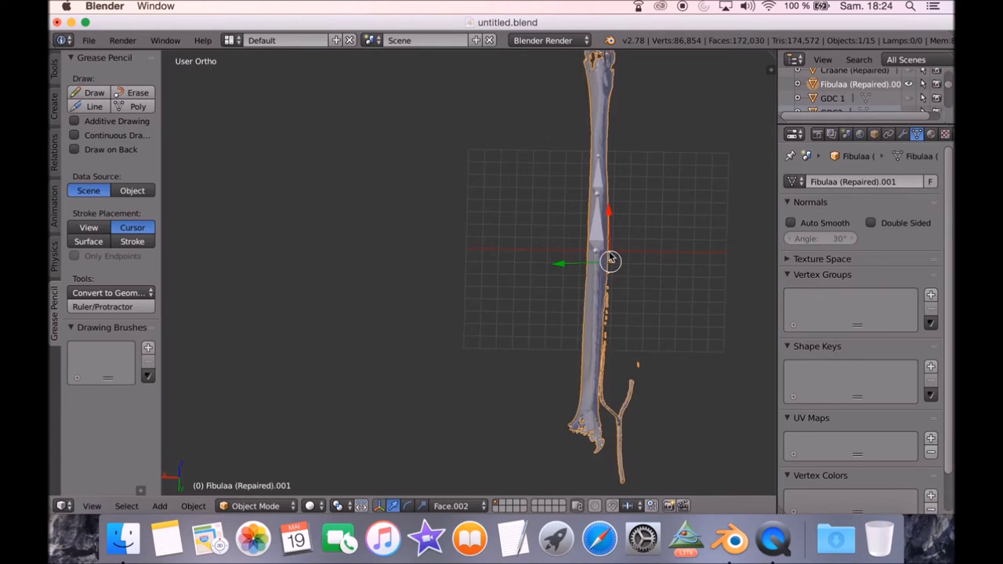
middle_drag(624, 291, 635, 310)
scroll(715, 318, up, 4)
middle_drag(715, 317, 578, 356)
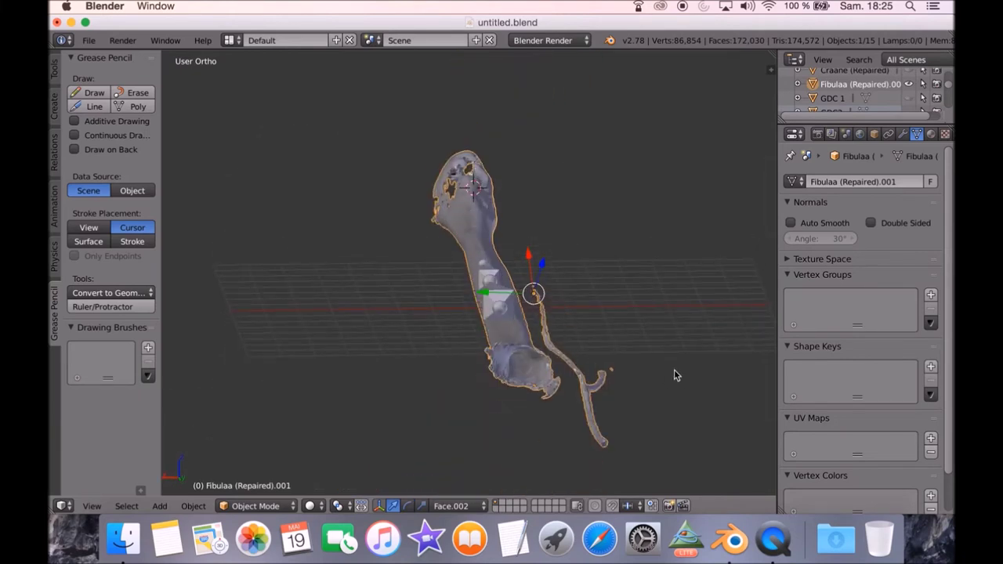
key(shift+ctrl+alt+c)
click(519, 360)
Rotate the fibula about the global Y axis to adjust its roll around the armature.
middle_drag(520, 360, 514, 308)
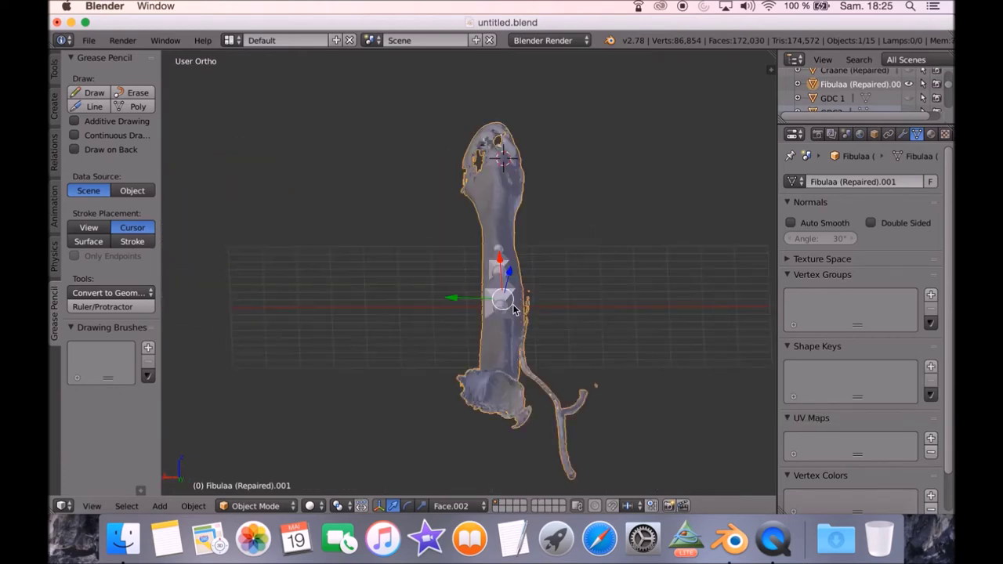
key(r)
key(y)
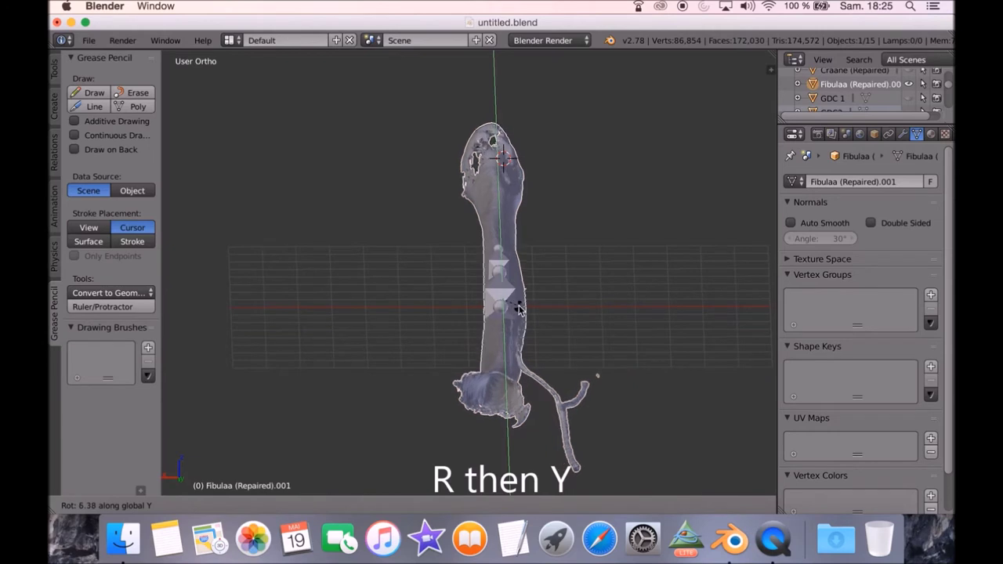
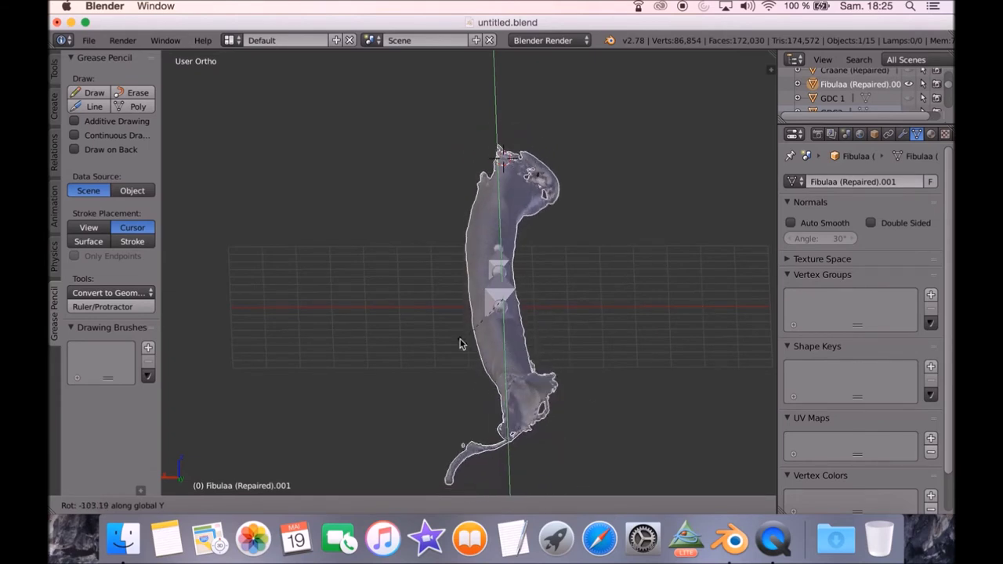
Confirm the fibula's roll around the armature and lower the fibula about 0.5 units in the right side view to centre the bones.
click(492, 290)
scroll(524, 275, right, 10)
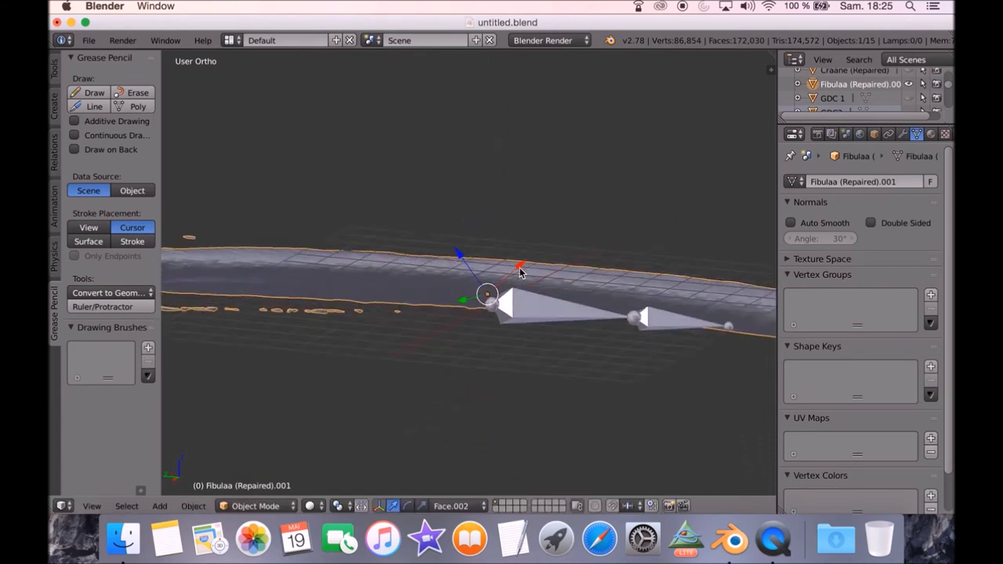
middle_drag(482, 244, 483, 329)
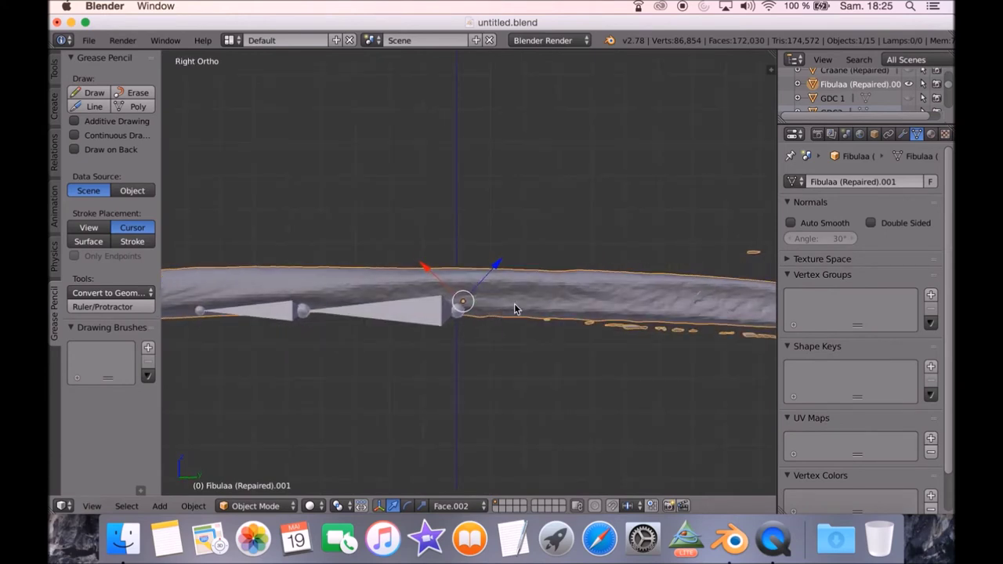
key(g)
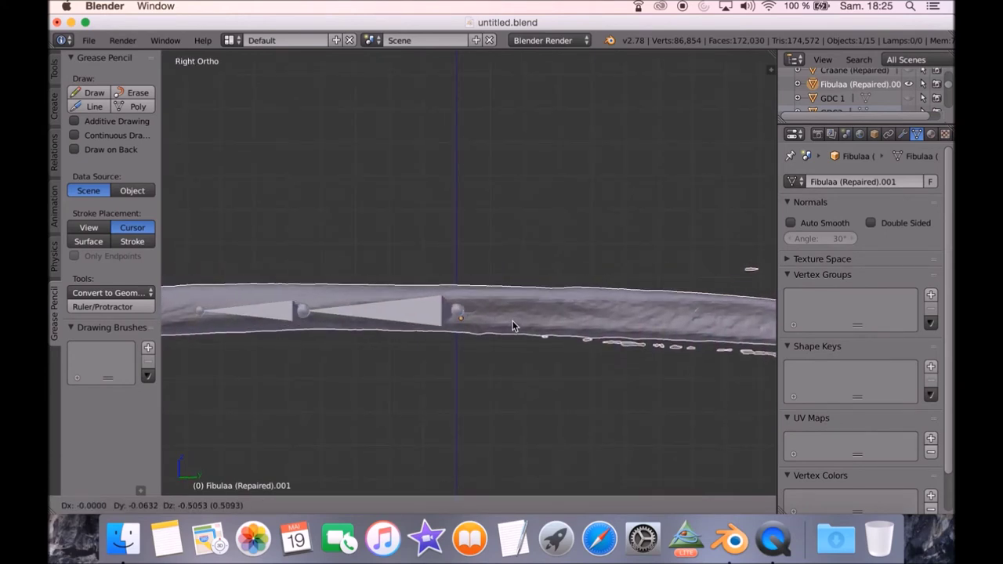
click(513, 329)
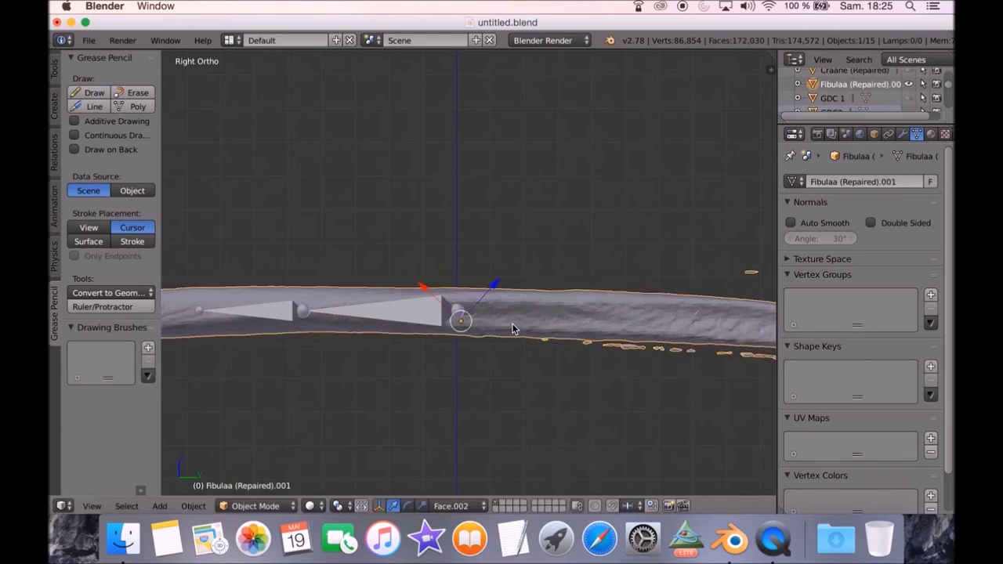
Shift the fibula sideways about 0.18 units along X in the top view to centre it on the armature bones.
click(92, 506)
click(123, 441)
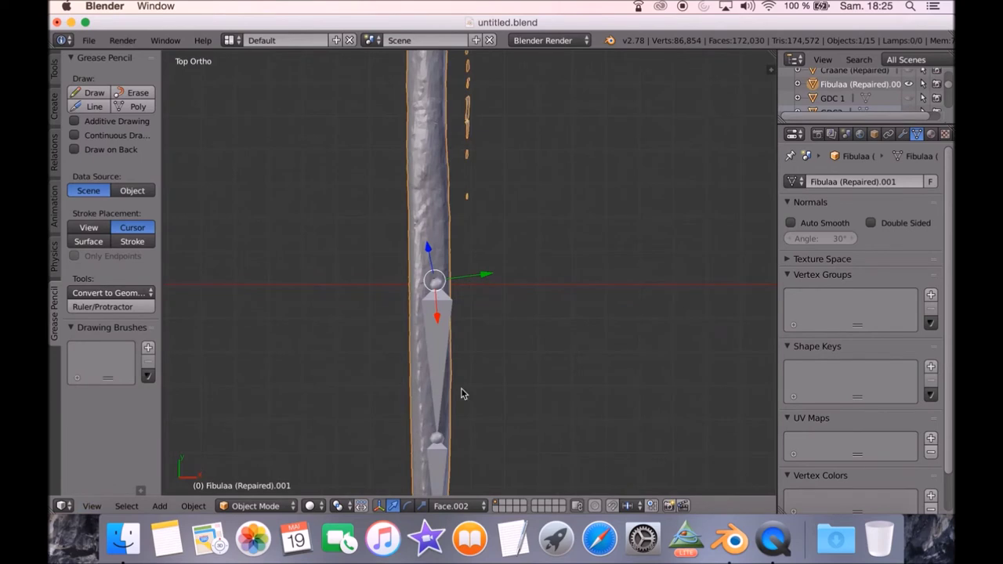
key(g)
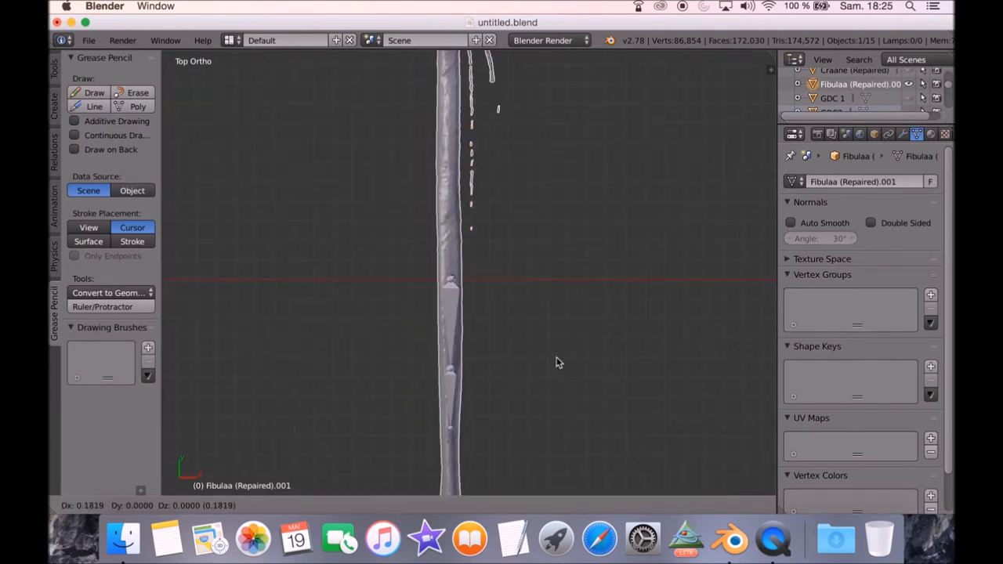
click(558, 361)
Measure the distance from the fibula's near end to the tip of the shorter armature bone.
middle_drag(555, 361, 484, 291)
click(142, 310)
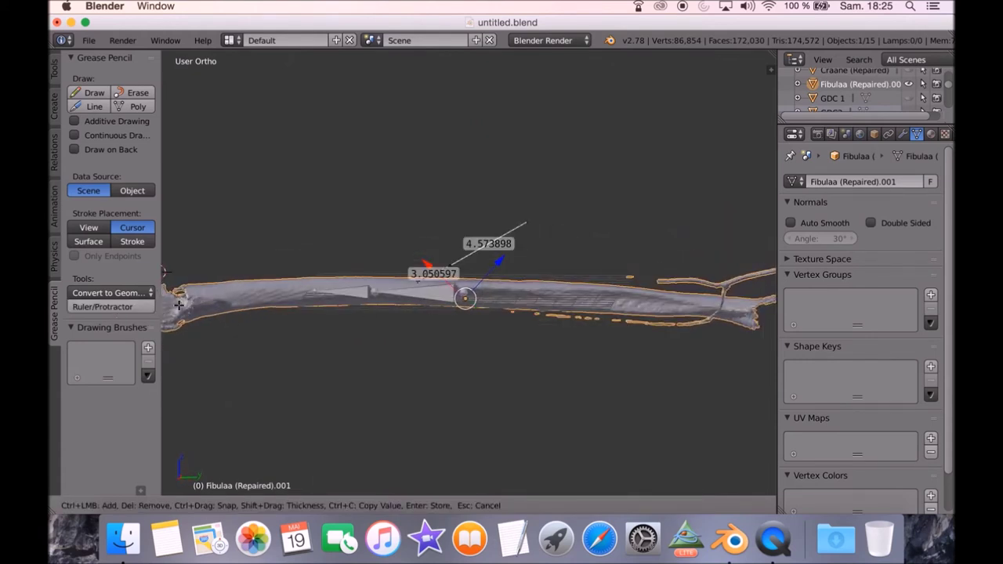
mouse_move(162, 307)
mouse_down()
mouse_move(202, 298)
mouse_move(179, 293)
mouse_up()
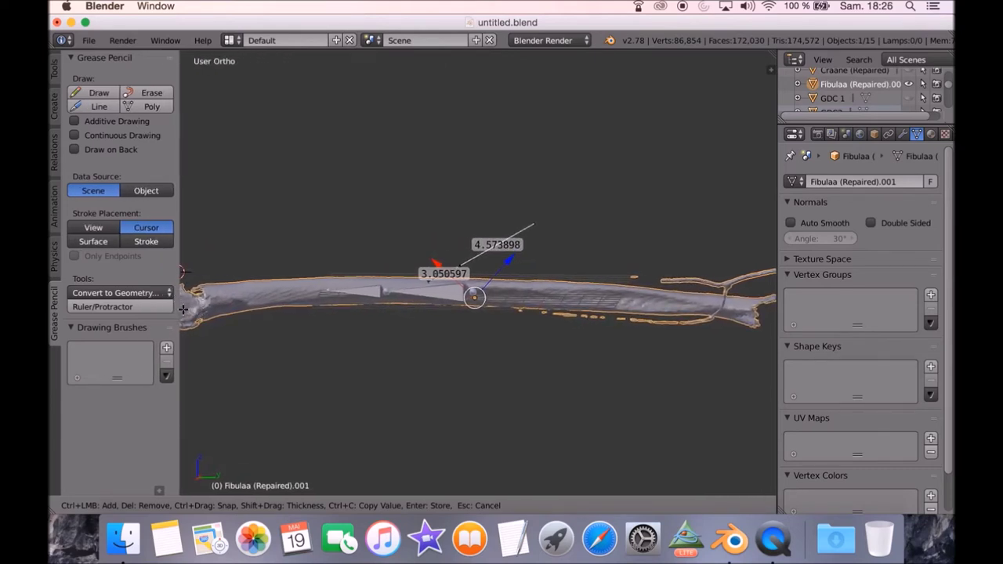
drag(181, 304, 326, 291)
scroll(468, 383, up, 3)
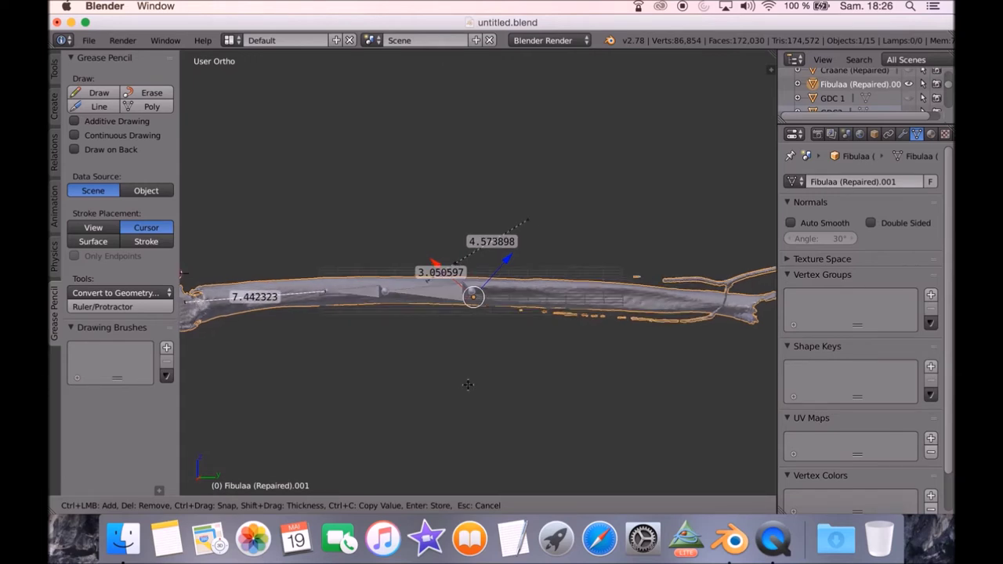
key(Escape)
Duplicate the fibula in place and parent the copy to the longer armature bone using the Bone option.
scroll(502, 405, up, 8)
middle_drag(502, 404, 582, 330)
scroll(582, 330, up, 5)
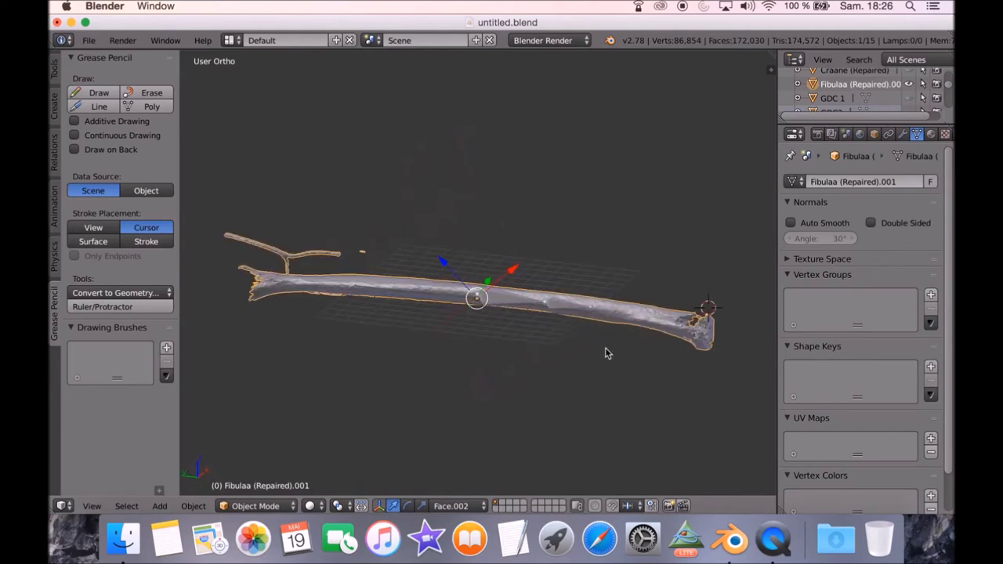
middle_drag(656, 363, 504, 326)
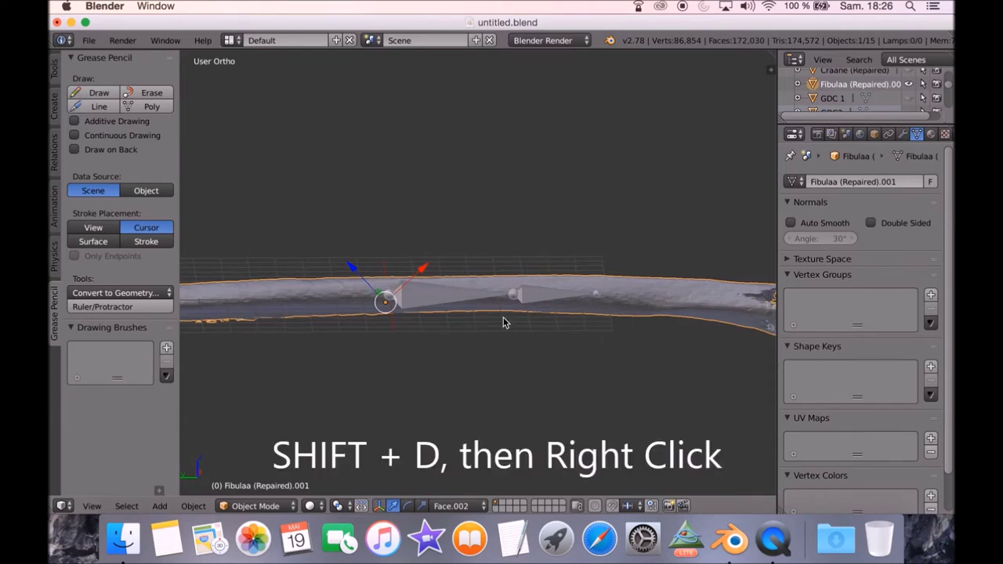
key(shift+d)
right_click(494, 270)
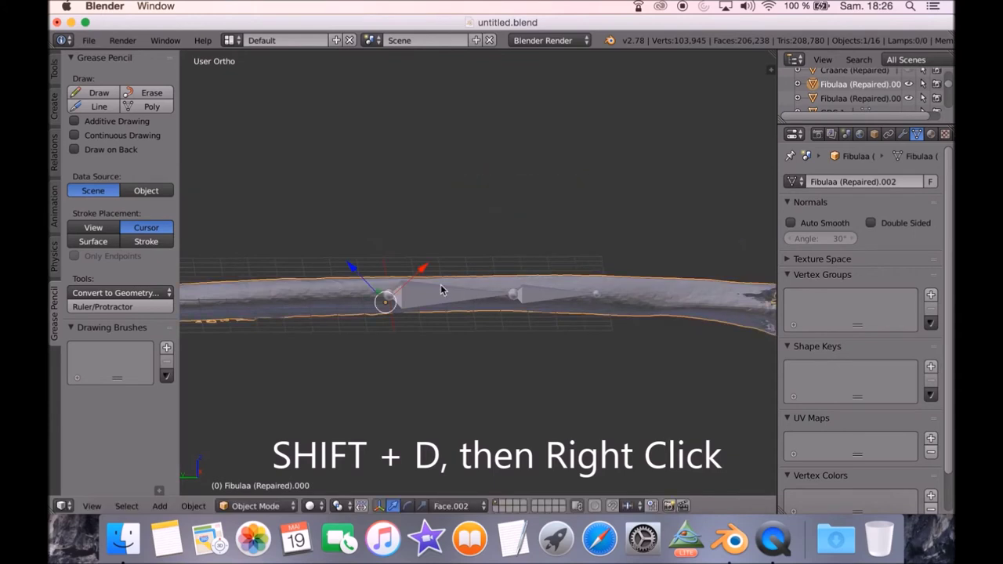
shift+right_click(433, 295)
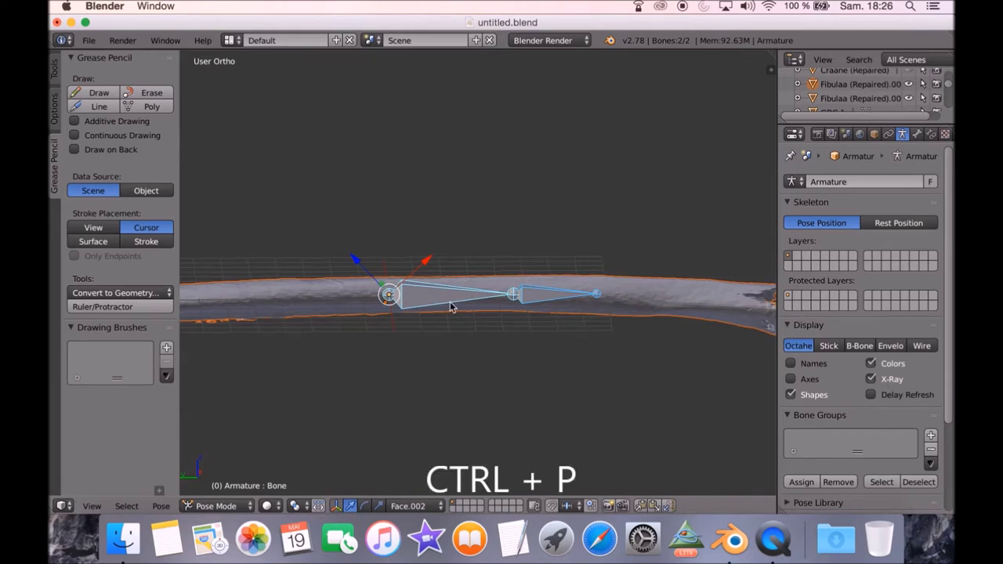
key(ctrl+p)
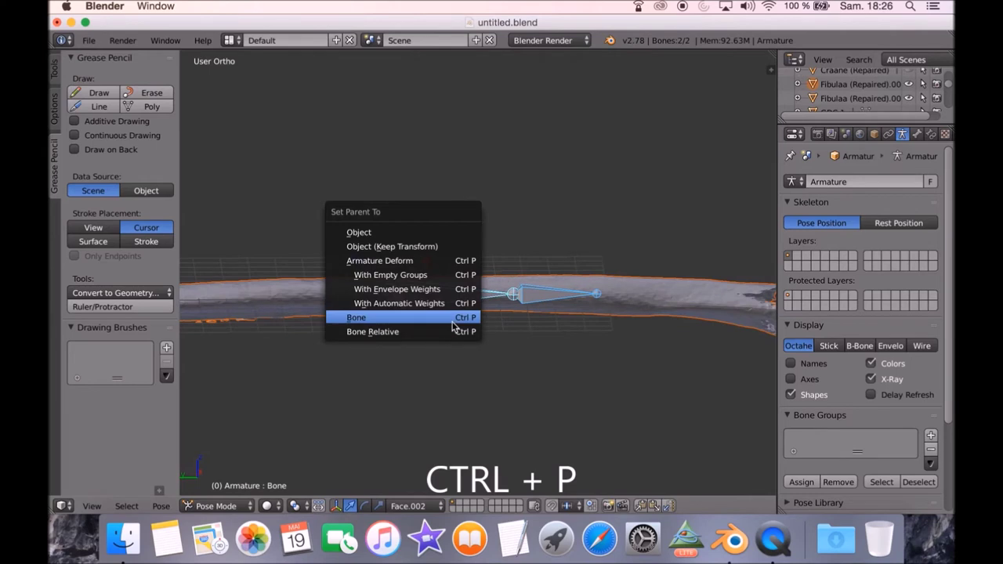
click(452, 324)
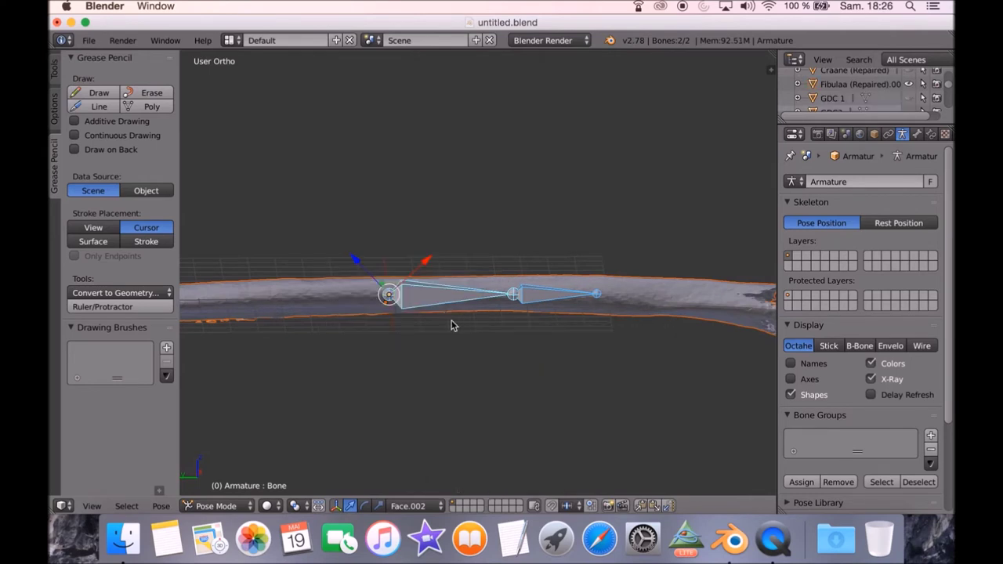
Duplicate the fibula in place once more and parent the new copy to the shorter armature bone.
right_click(332, 301)
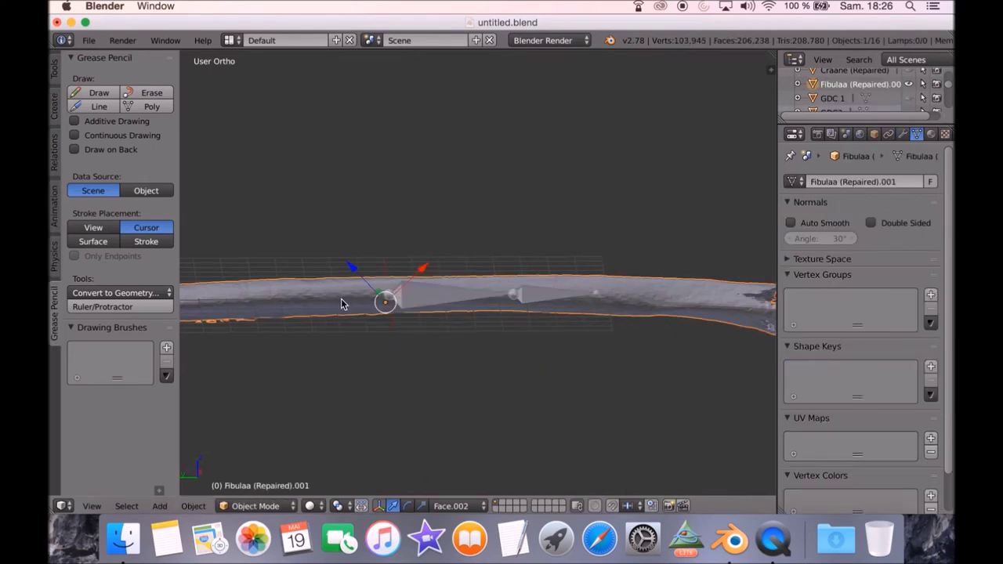
right_click(340, 305)
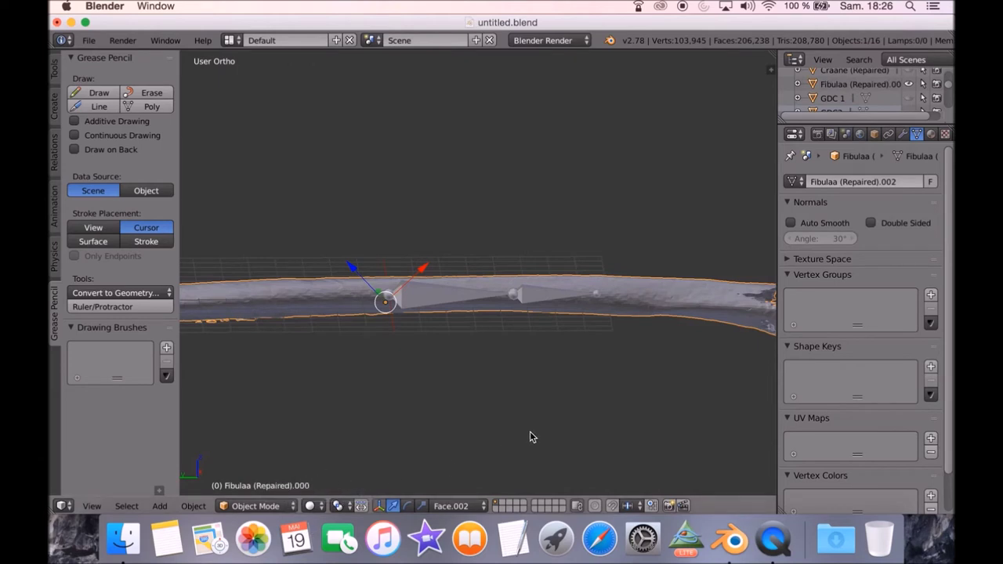
key(shift+d)
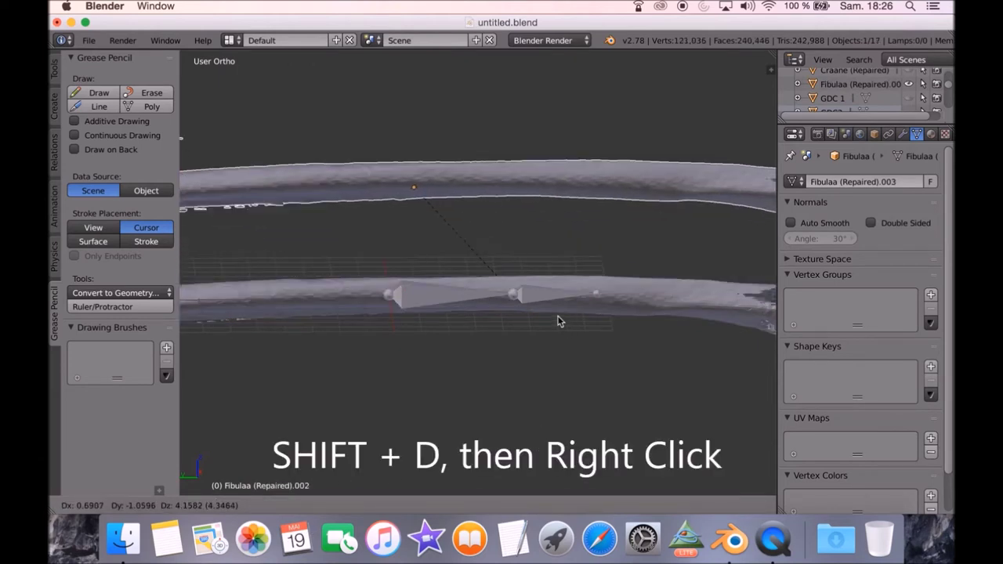
right_click(558, 323)
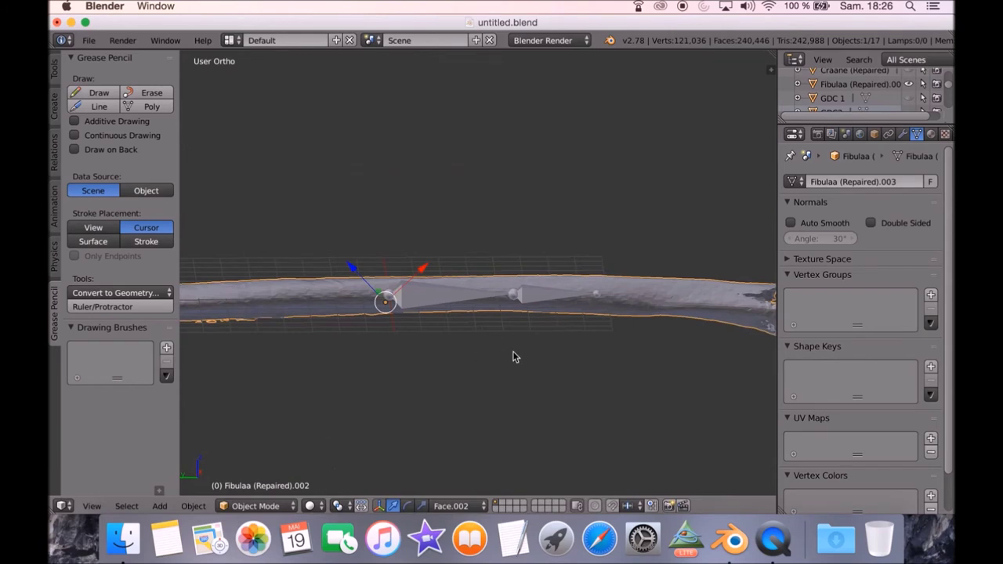
shift+right_click(540, 300)
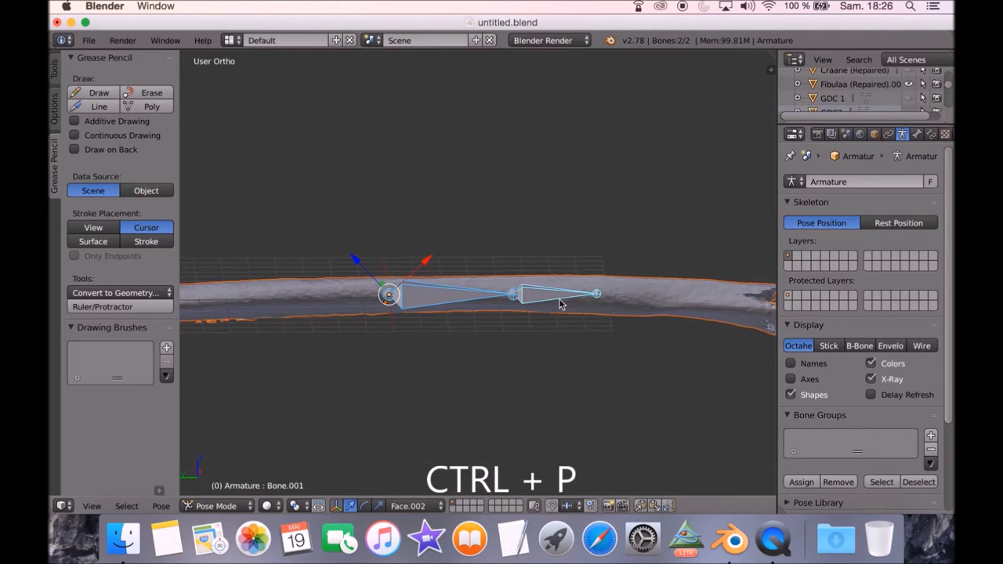
key(ctrl+p)
click(561, 304)
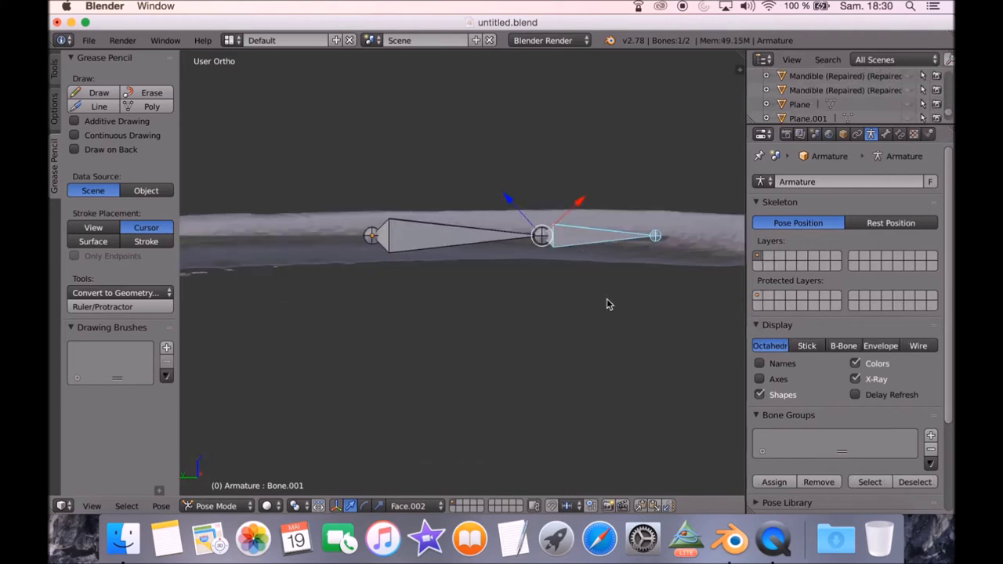
Rotate the shorter and longer armature bones in turn to test the fibula parenting, and undo the test rotations.
key(r)
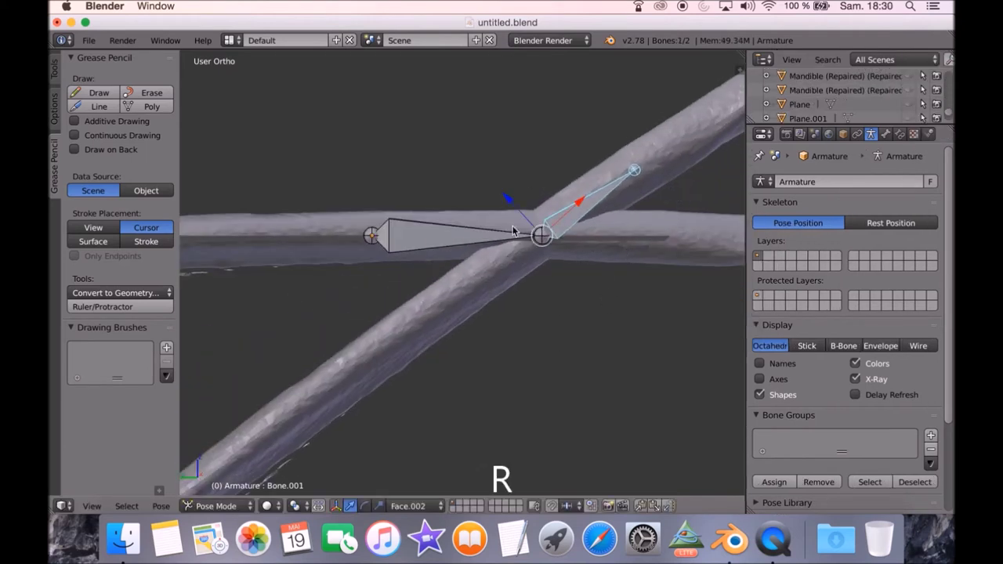
right_click(482, 240)
key(r)
click(470, 191)
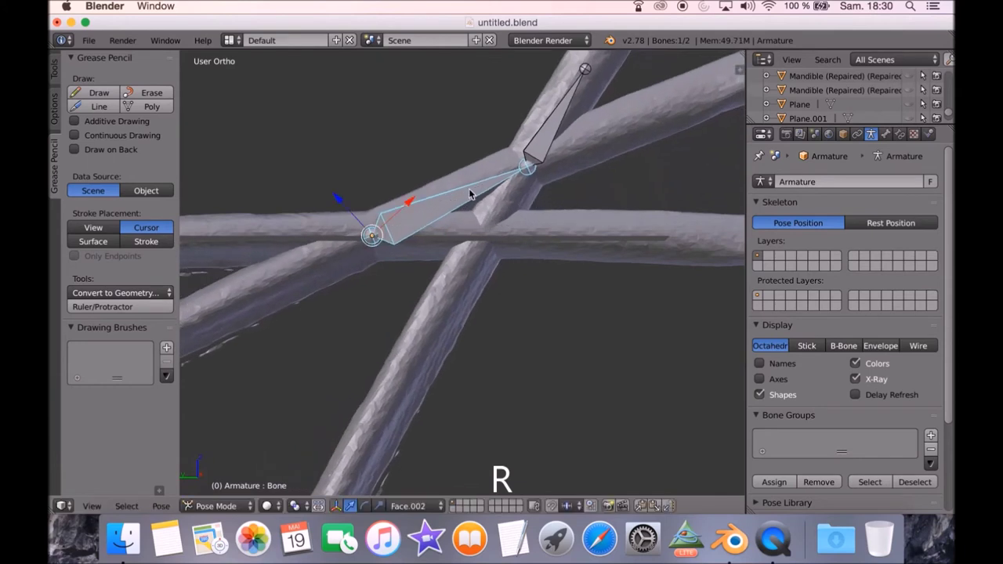
right_click(274, 218)
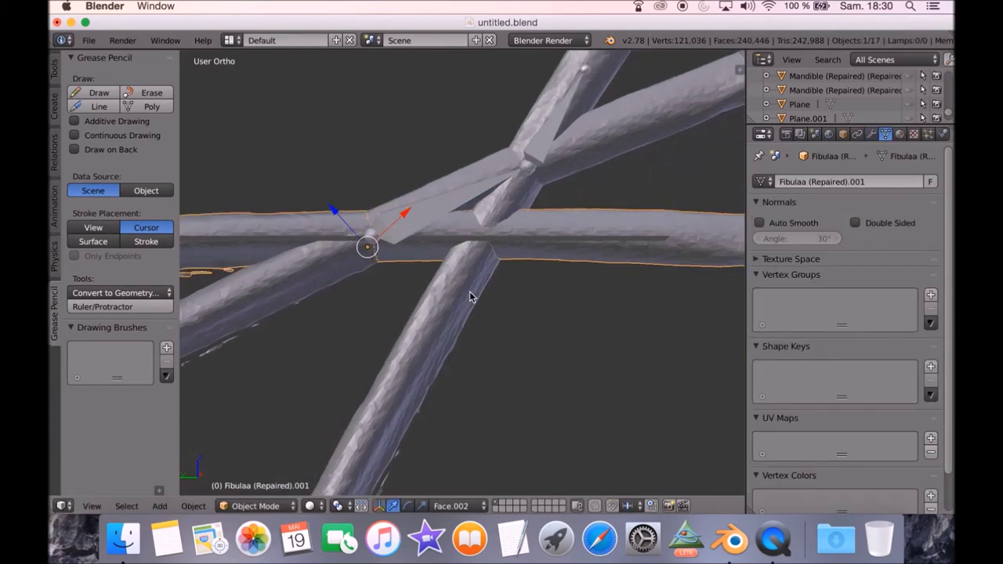
key(ctrl+z)
key(ctrl+z)
key(ctrl+z)
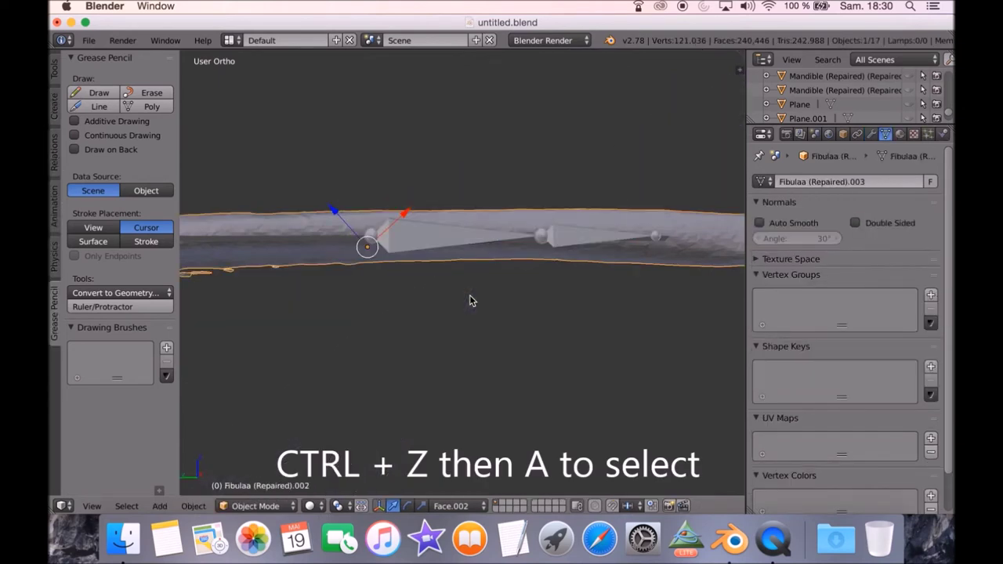
Select the armature with all fibula models, display the stored ruler lines and move the selection towards the 4.573898 line.
key(a)
key(a)
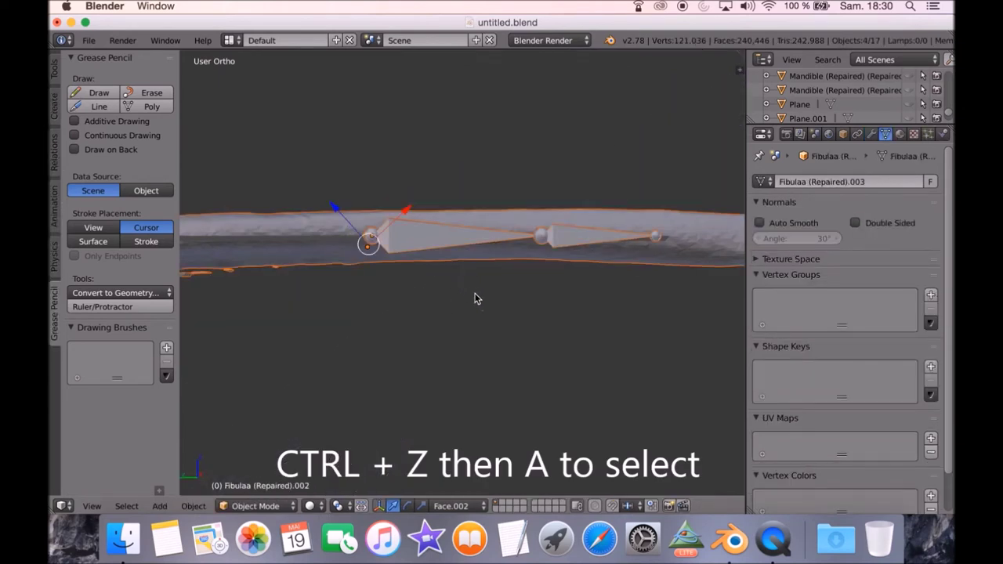
scroll(474, 300, down, 6)
scroll(474, 299, up, 10)
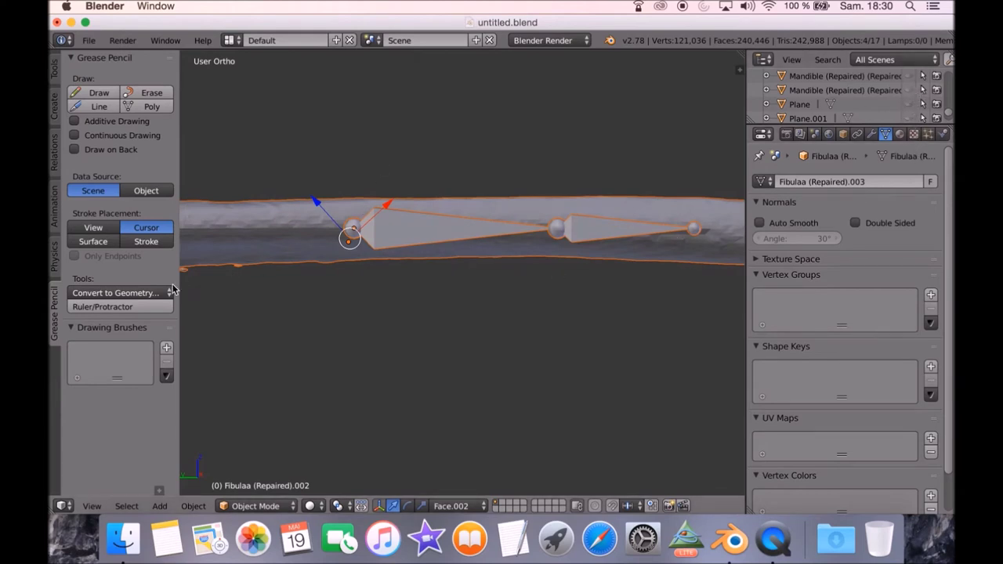
click(144, 305)
scroll(375, 275, down, 2)
middle_drag(326, 258, 246, 302)
key(g)
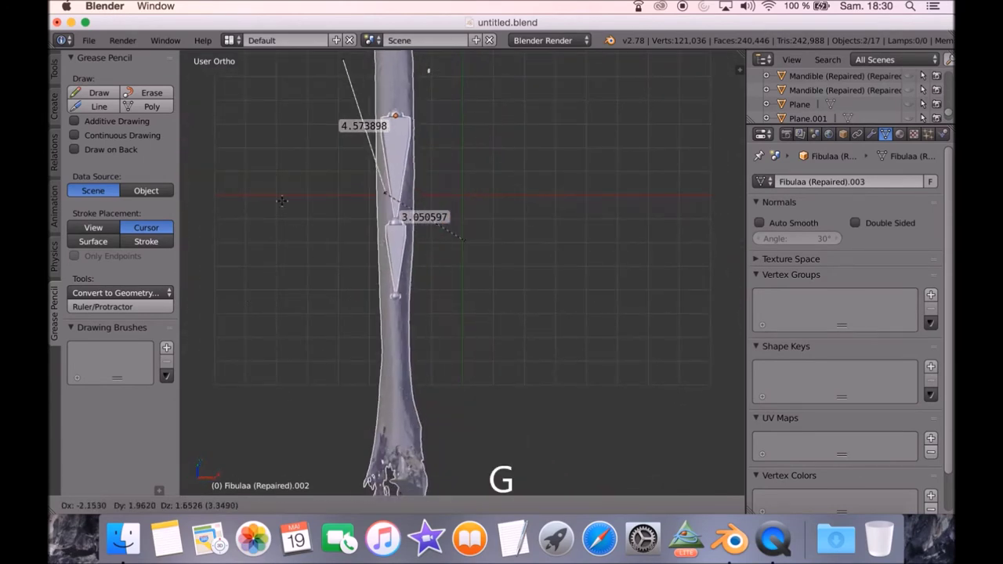
click(270, 176)
Fine-tune the position of the armature and fibulas from several angles until the longer bone's base meets the ruler line's end.
middle_drag(271, 176, 333, 121)
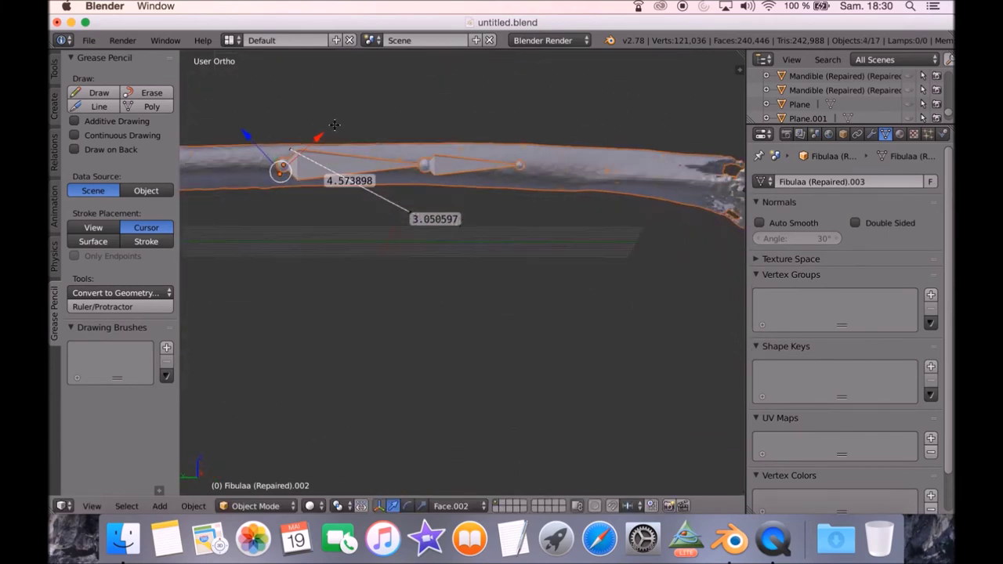
key(g)
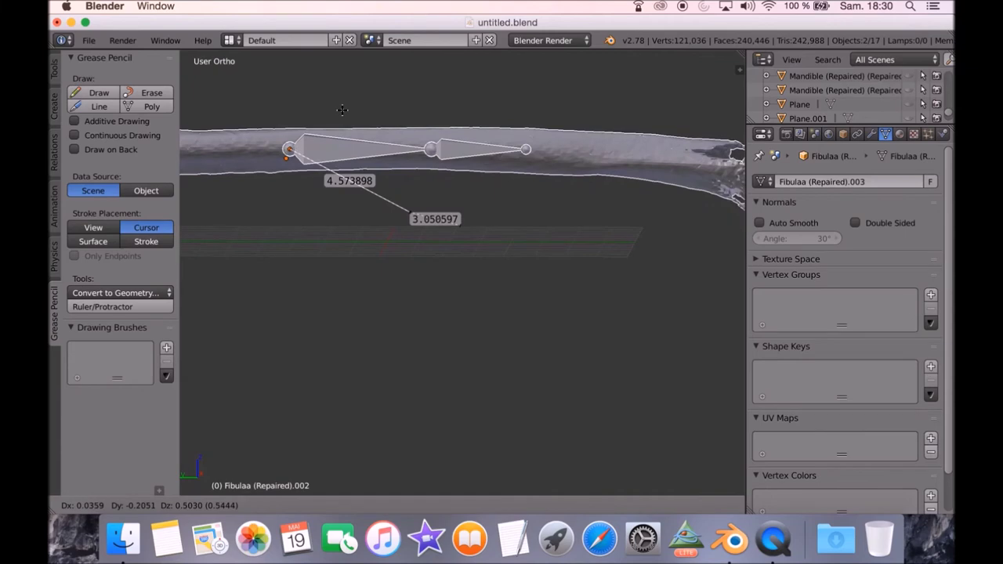
click(342, 110)
middle_drag(342, 110, 268, 202)
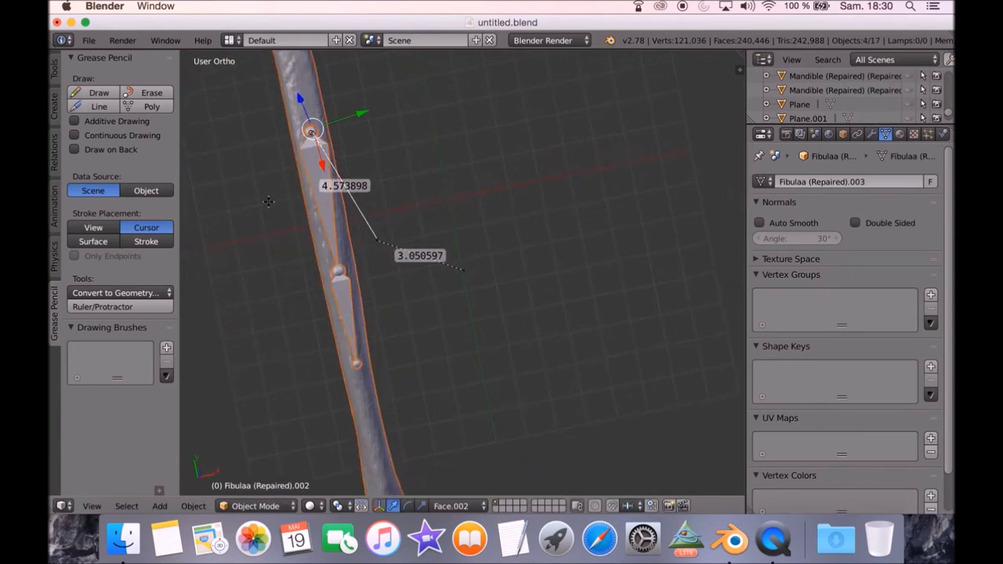
key(g)
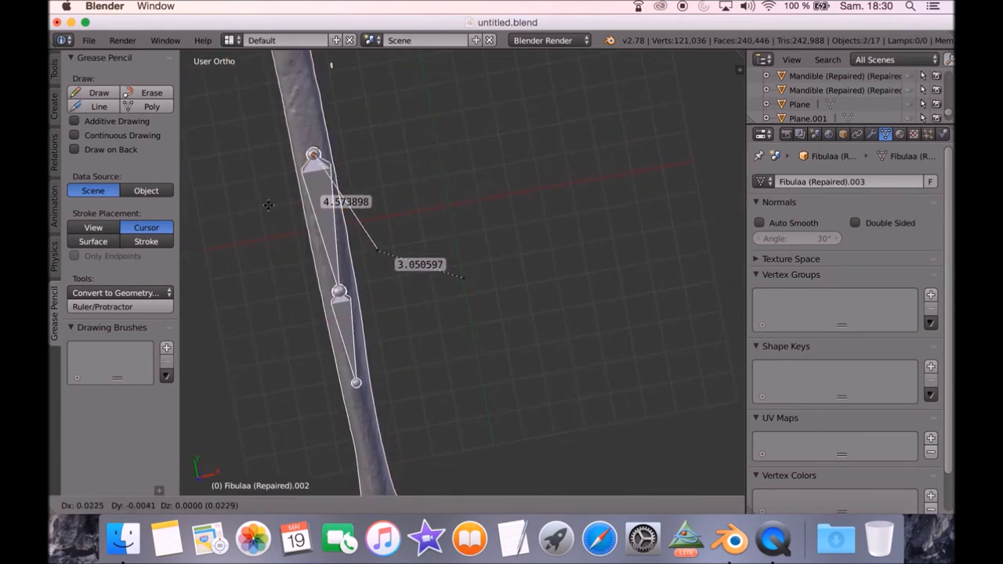
click(268, 205)
middle_drag(268, 205, 274, 148)
key(g)
click(239, 129)
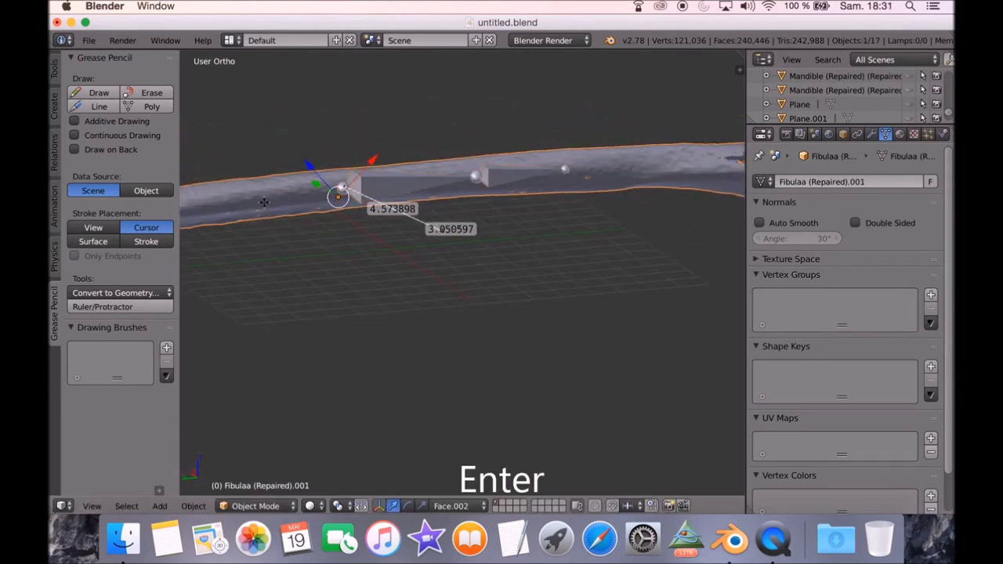
Hide the unparented fibula model kept for the surgical guide.
middle_drag(264, 202, 244, 155)
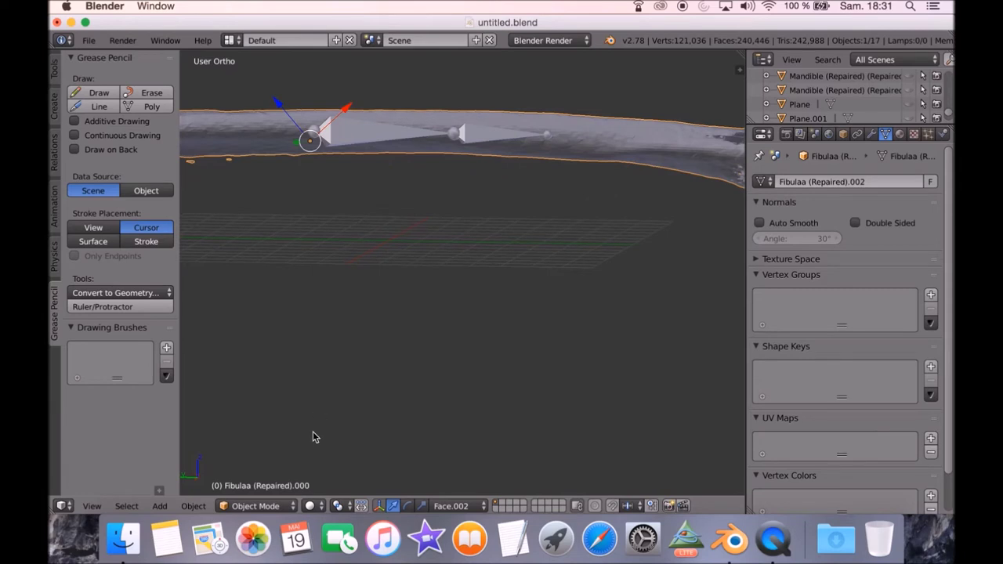
middle_drag(374, 286, 369, 293)
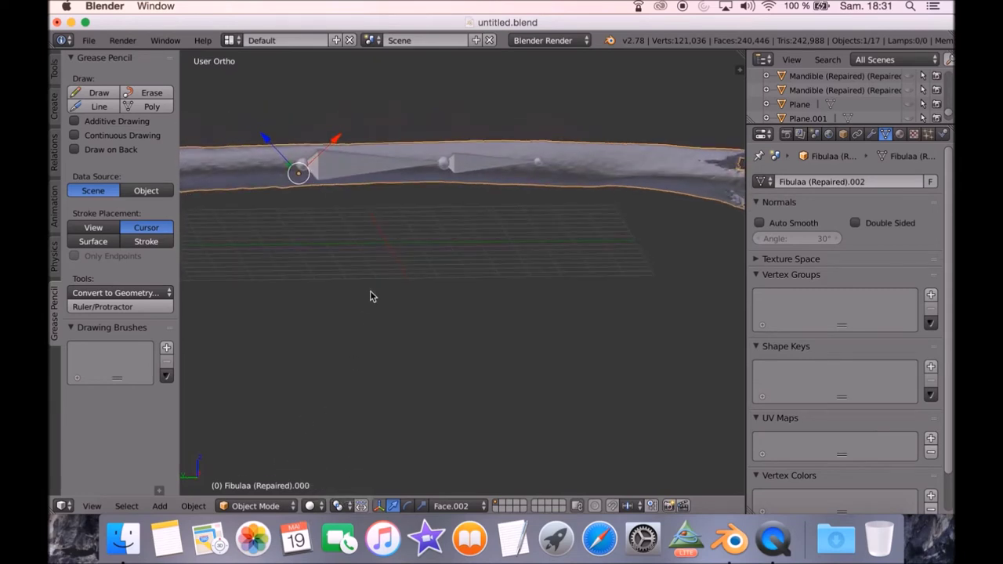
key(h)
Select the armature and switch it to Pose Mode.
right_click(357, 167)
key(ctrl+Tab)
Test-rotate the armature bones with their attached fibulas, and undo the test rotations.
middle_drag(481, 220, 546, 207)
right_click(508, 141)
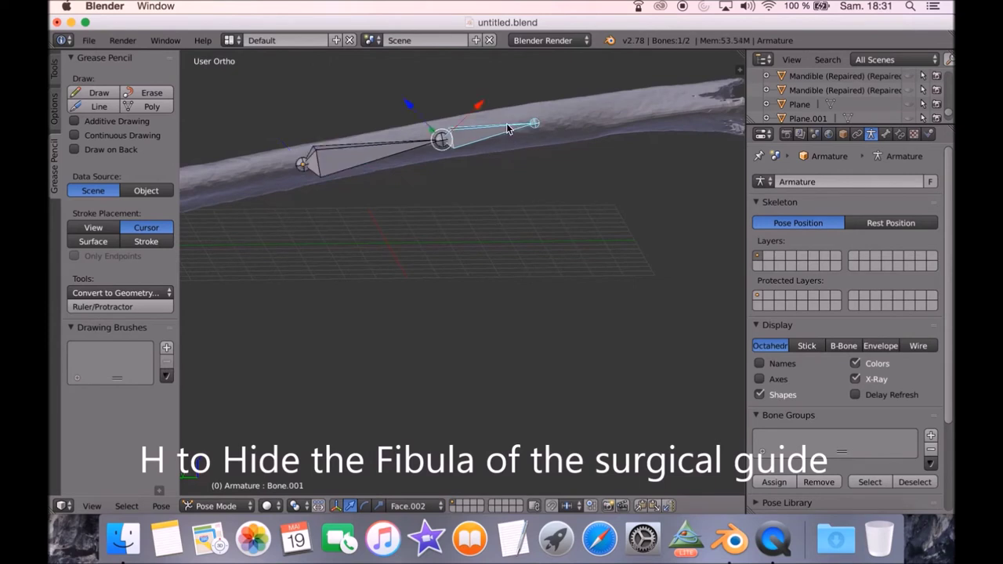
key(r)
click(516, 210)
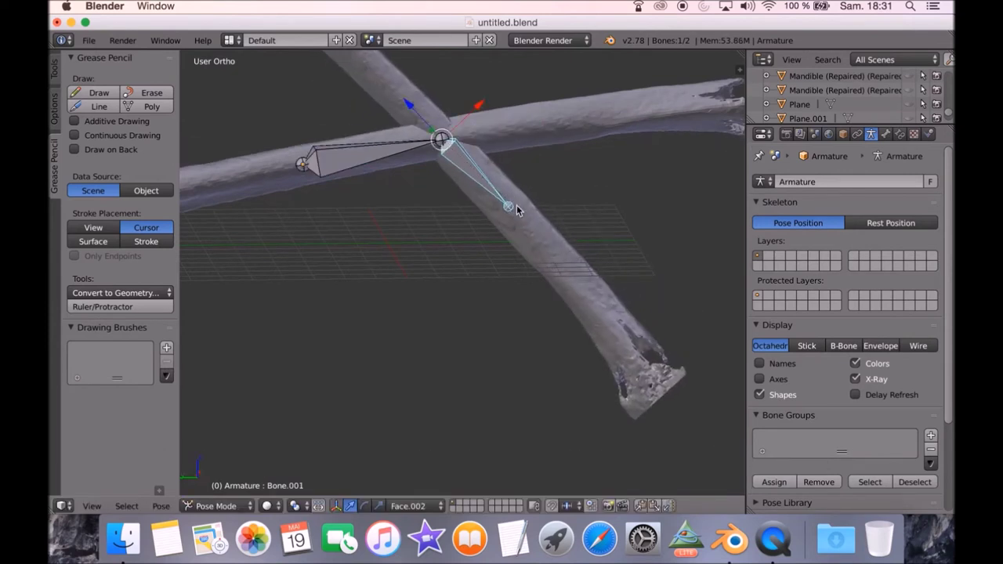
key(super+z)
key(super+z)
key(super+z)
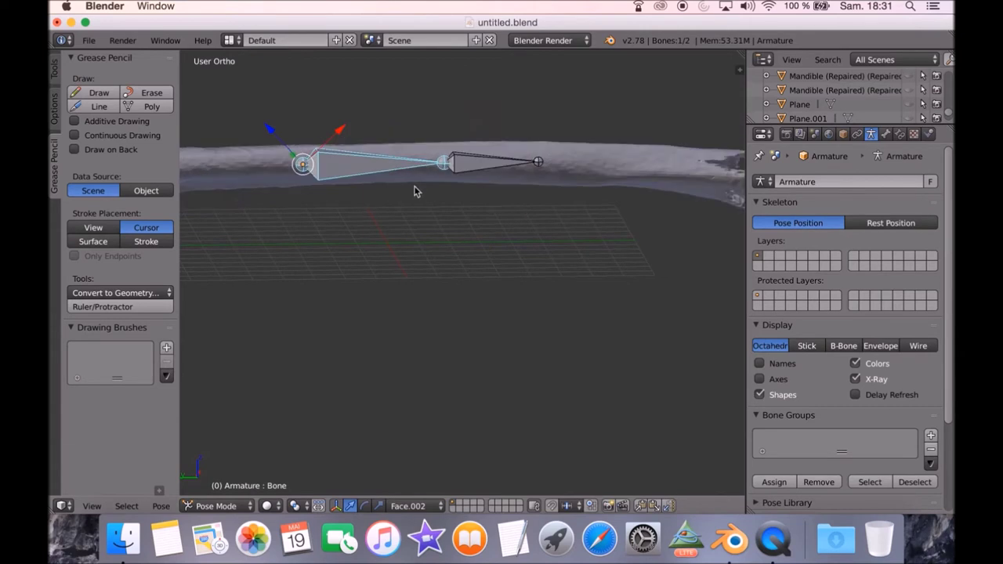
Display the stored ruler lines and rotate the longer bone towards the 4.573898 line.
shift+middle_drag(566, 162, 589, 237)
scroll(580, 235, down, 2)
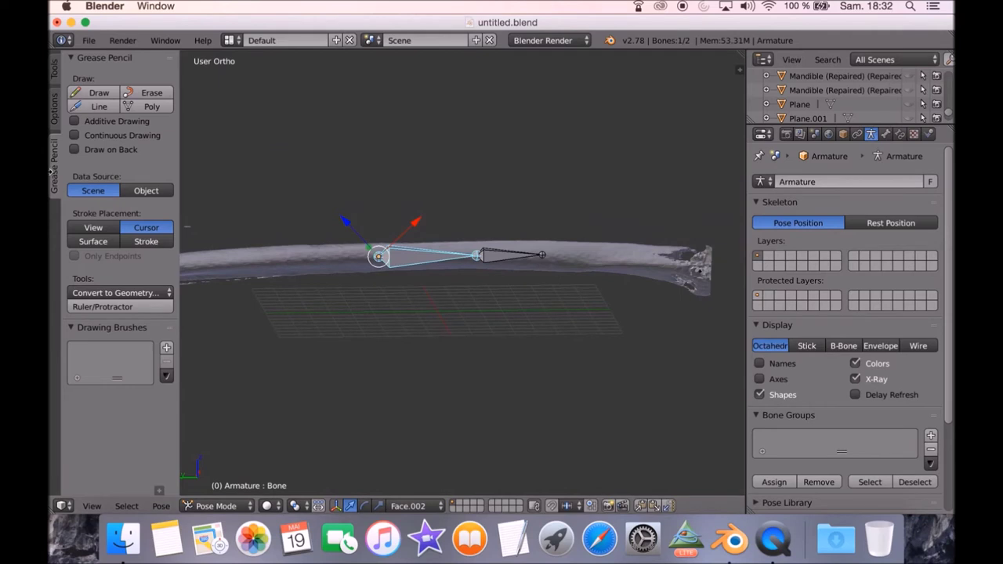
click(102, 306)
scroll(509, 298, up, 4)
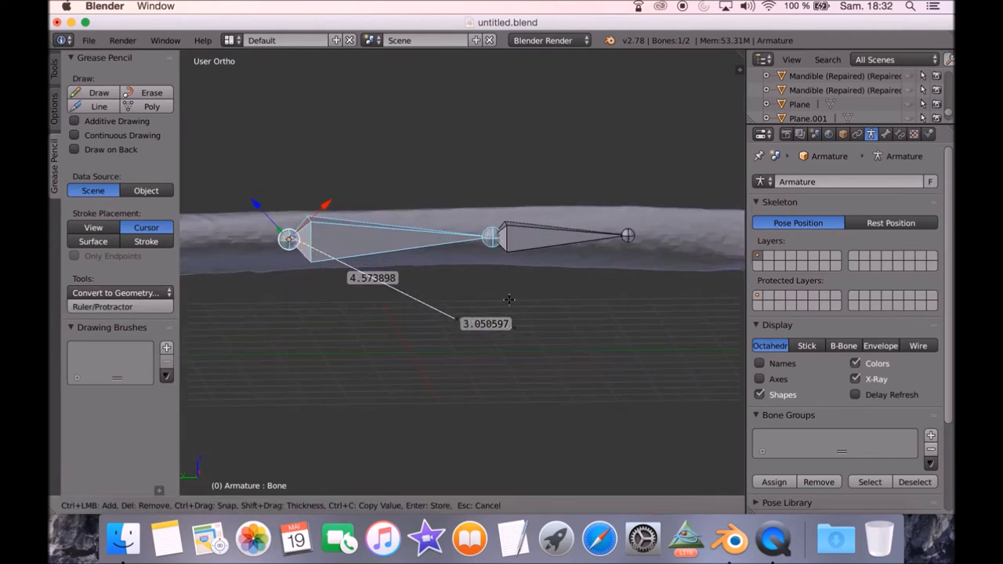
middle_drag(623, 339, 641, 324)
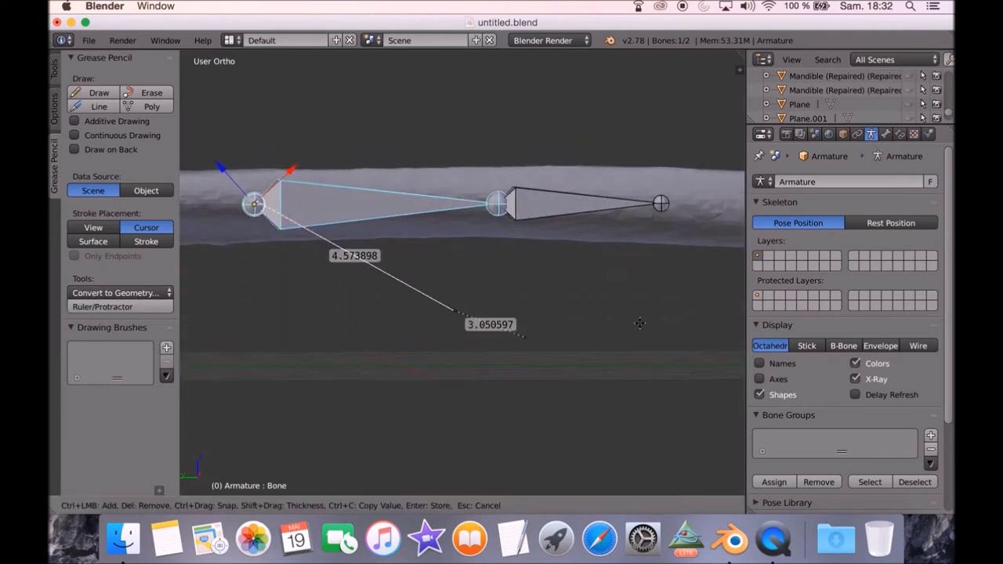
key(r)
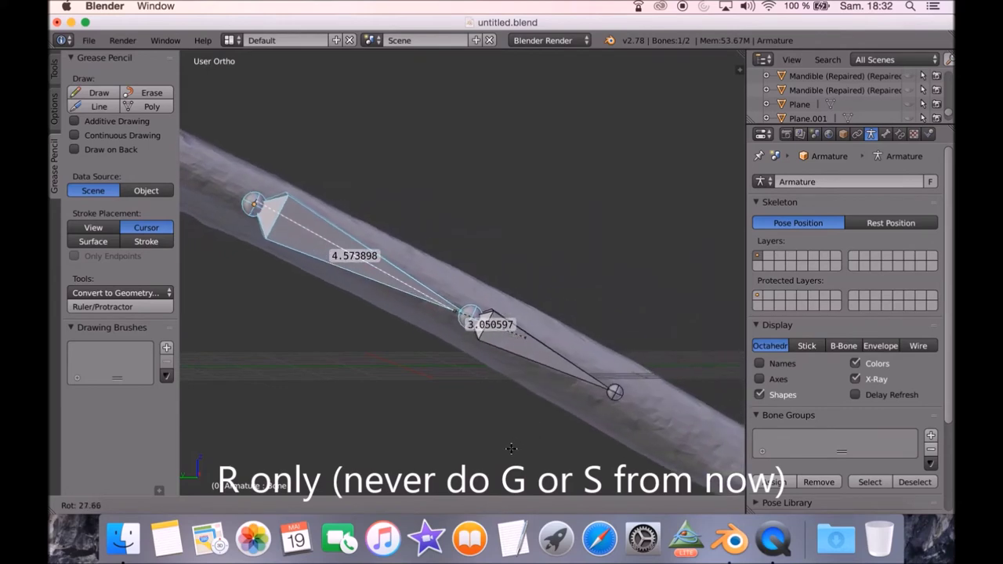
click(509, 449)
middle_drag(509, 449, 538, 390)
Fine-tune the longer bone's rotation from several angles until its tip meets the far end of the 4.573898 line.
key(r)
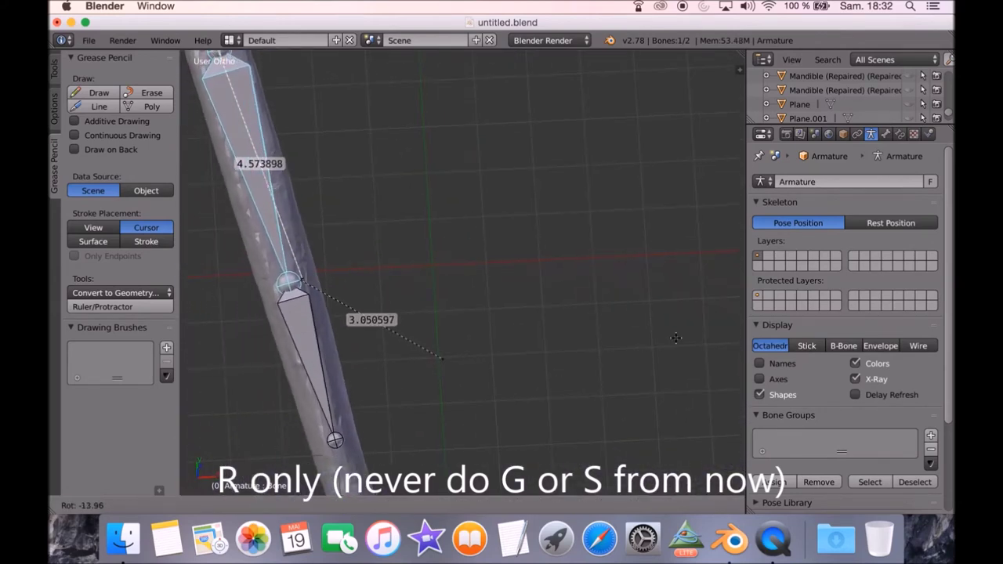
click(701, 325)
key(r)
click(558, 337)
key(r)
click(570, 327)
middle_drag(538, 337, 616, 297)
key(r)
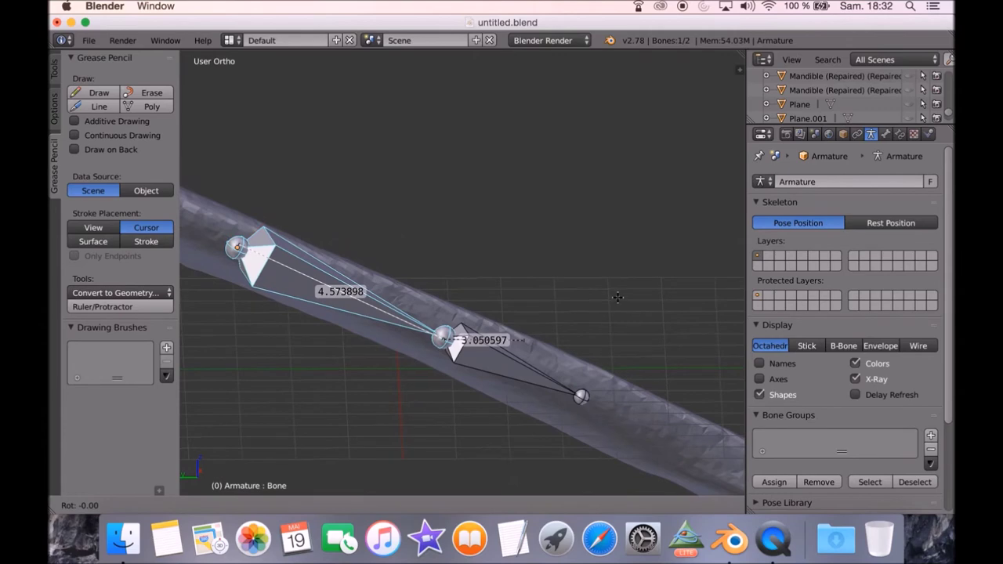
click(618, 297)
Select the shorter bone and rotate it from several angles until it follows the 3.050597 ruler line.
scroll(617, 296, down, 5)
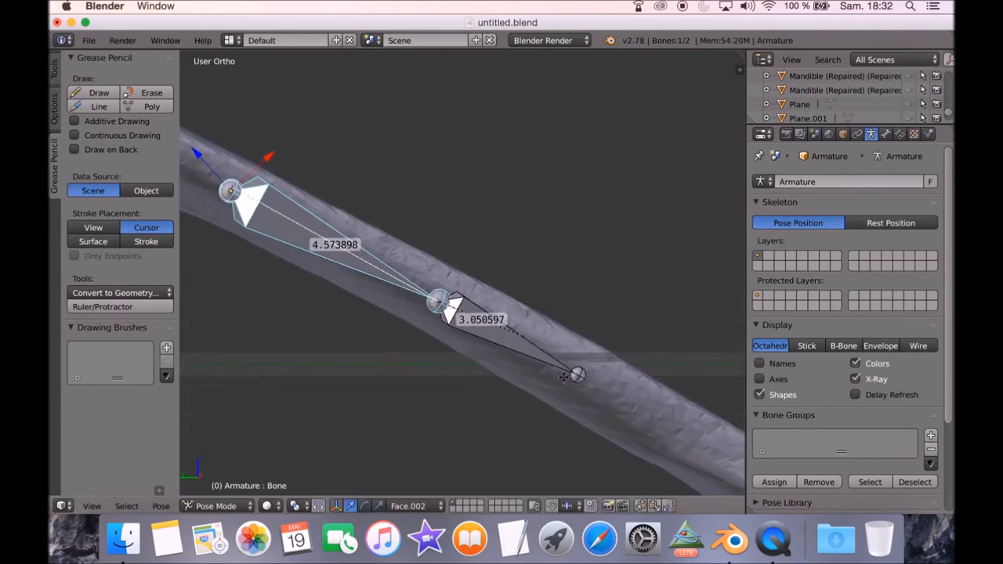
key(ctrl+Tab)
right_click(564, 369)
right_click(564, 365)
key(r)
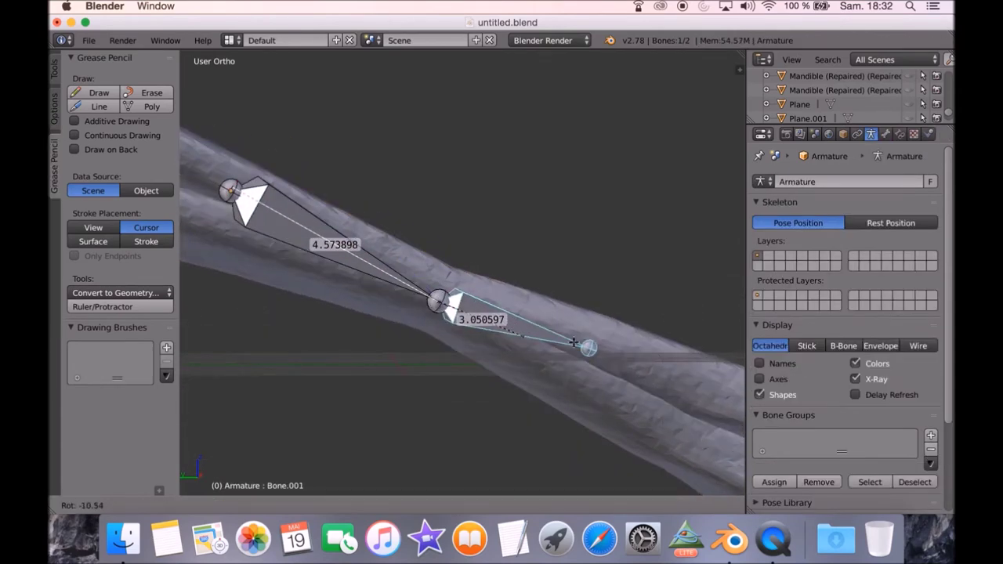
click(567, 356)
scroll(530, 370, up, 10)
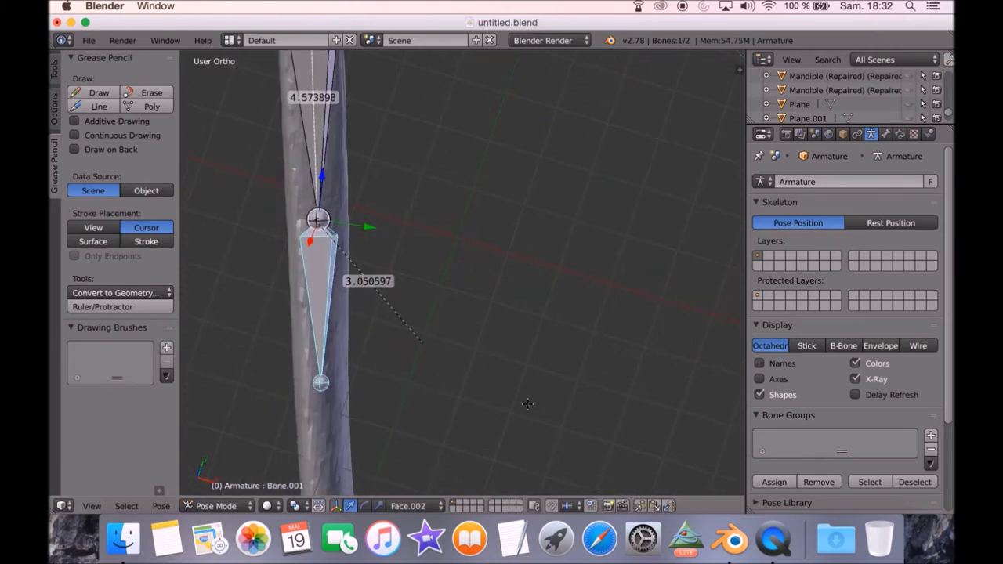
key(r)
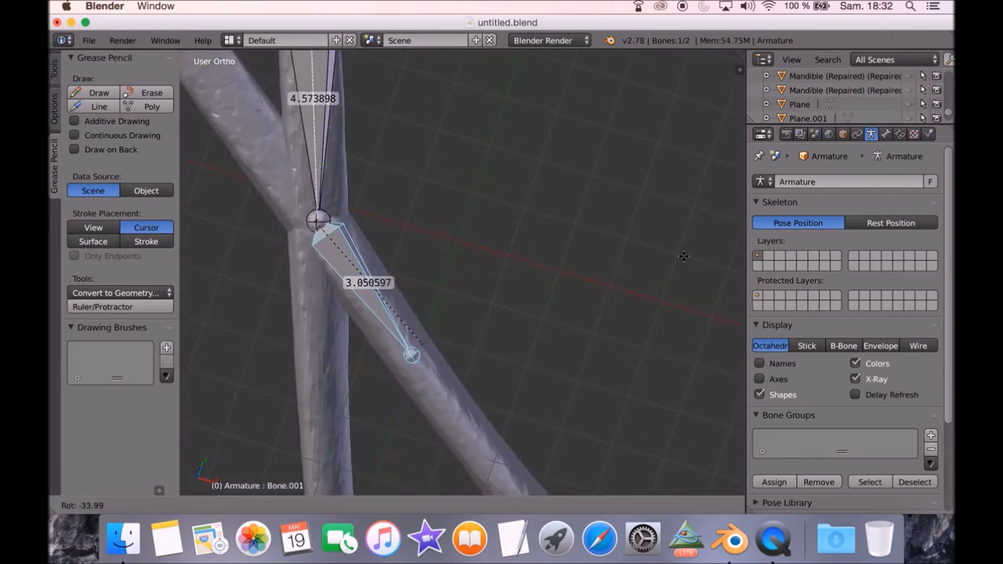
click(697, 236)
middle_drag(635, 291, 666, 199)
key(r)
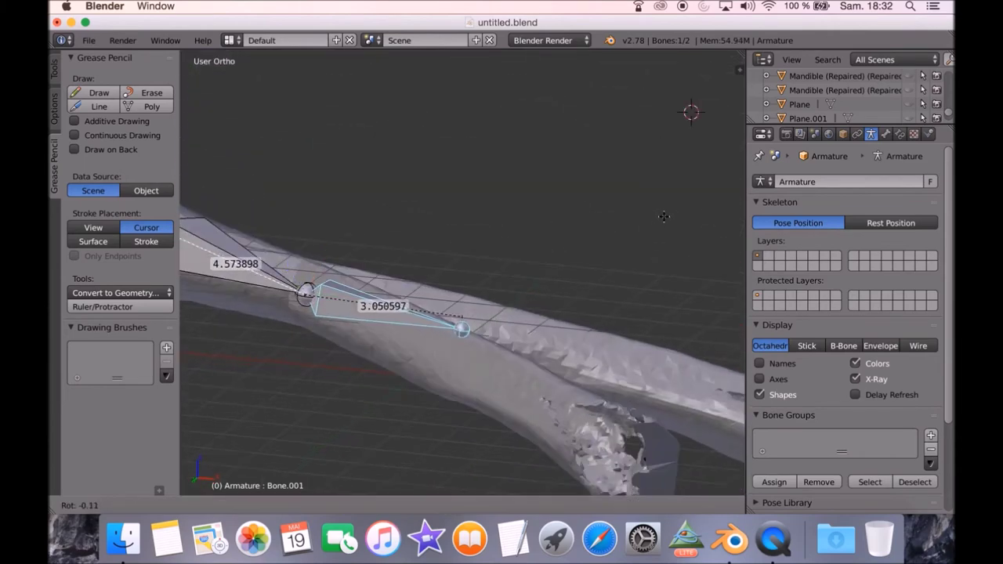
click(667, 196)
middle_drag(666, 194, 458, 342)
scroll(457, 342, down, 4)
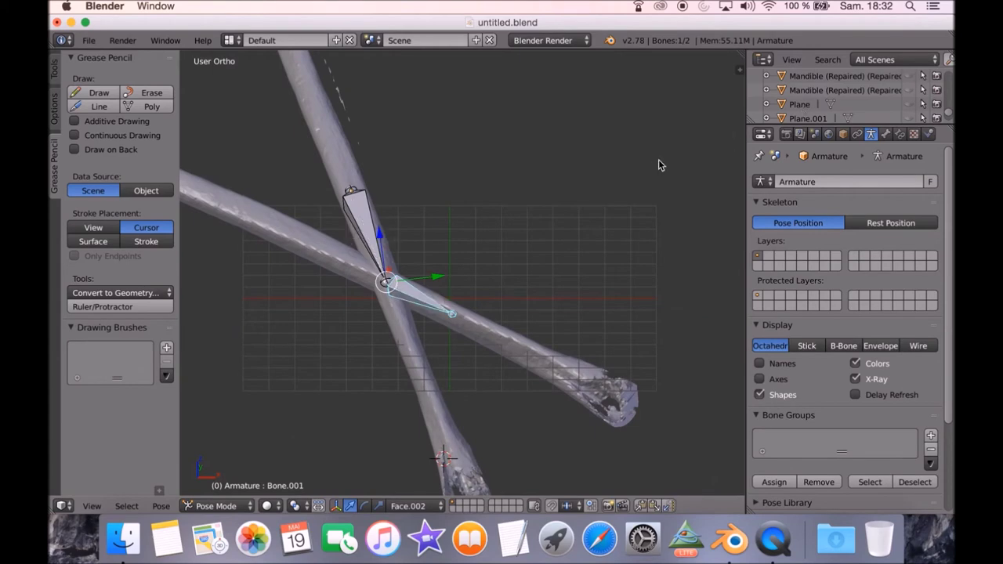
middle_drag(555, 221, 577, 211)
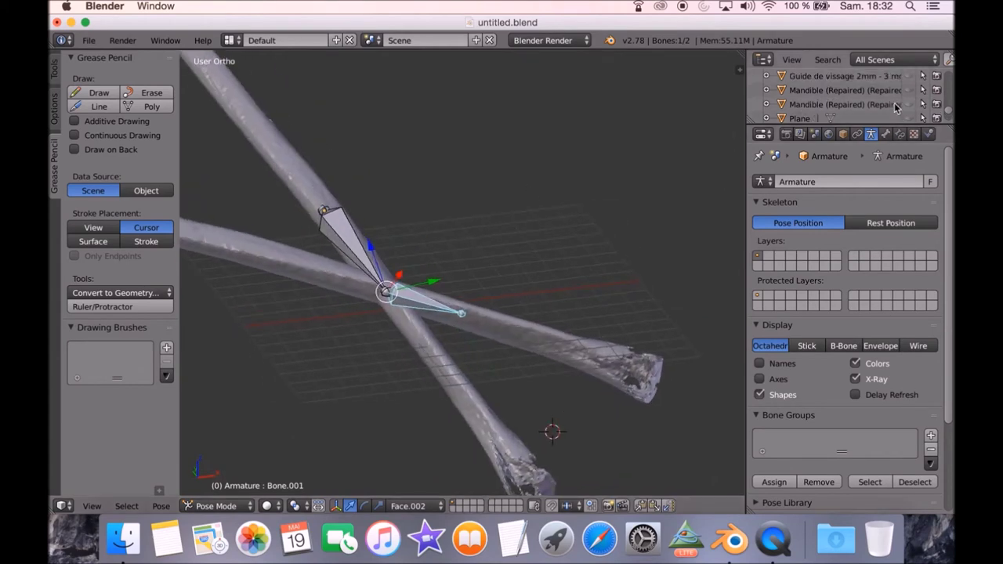
click(908, 105)
mouse_move(635, 214)
middle_down()
mouse_move(573, 214)
mouse_move(619, 172)
mouse_move(688, 180)
mouse_move(726, 207)
mouse_move(619, 206)
middle_up()
click(908, 105)
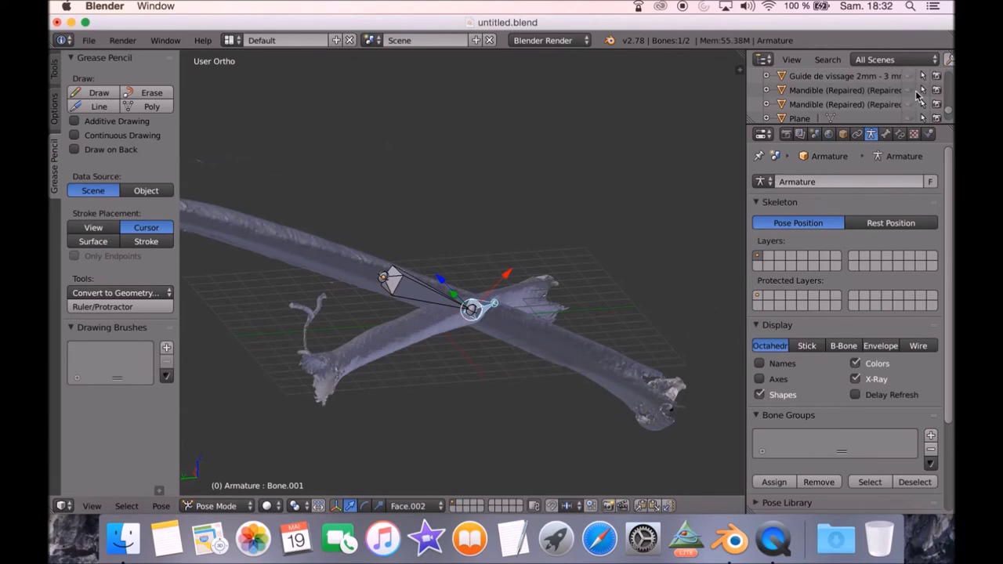
Display the resected mandible model and check from several angles how the longer bone's fibula meets its cut end.
click(909, 90)
scroll(544, 196, up, 6)
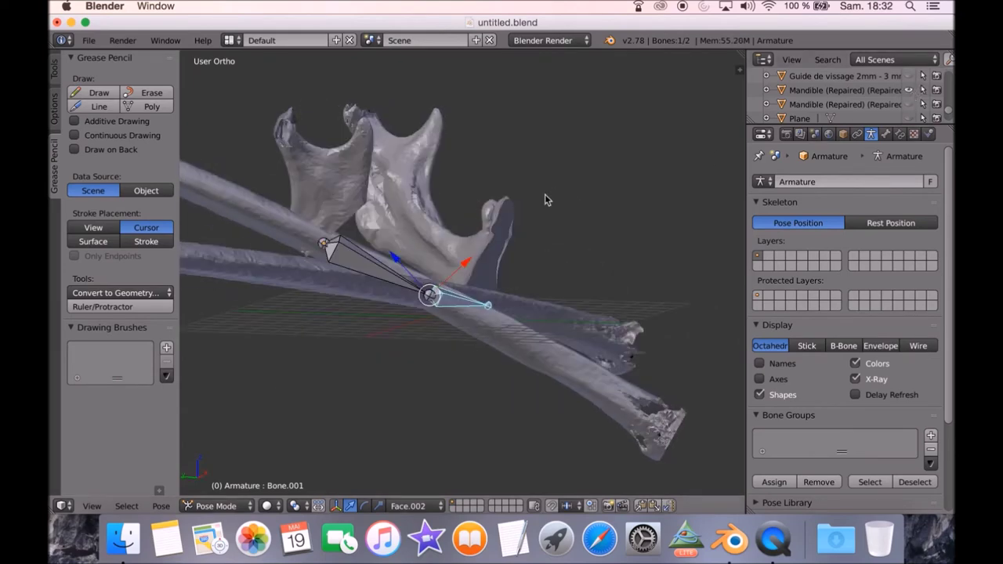
middle_drag(323, 206, 430, 193)
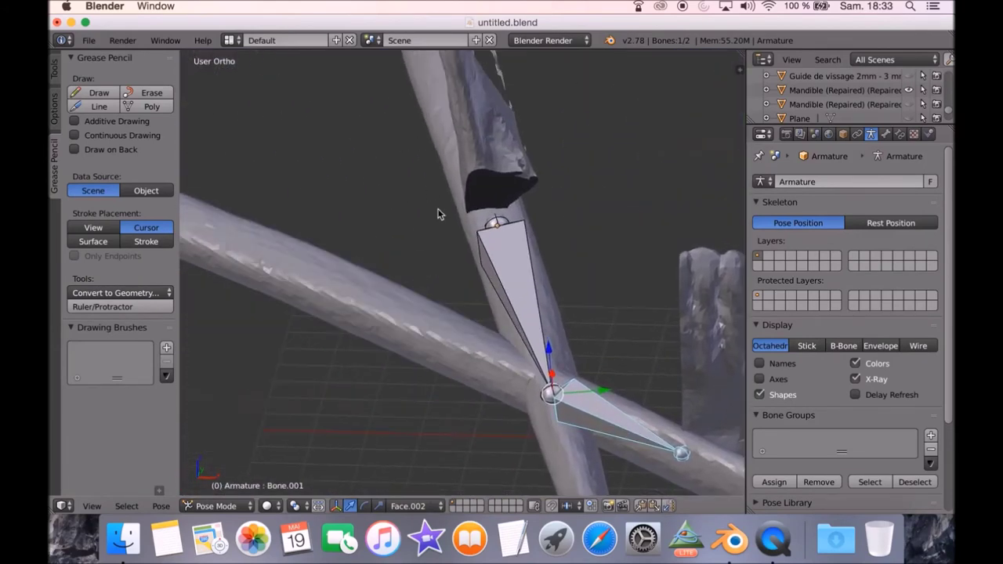
right_click(493, 225)
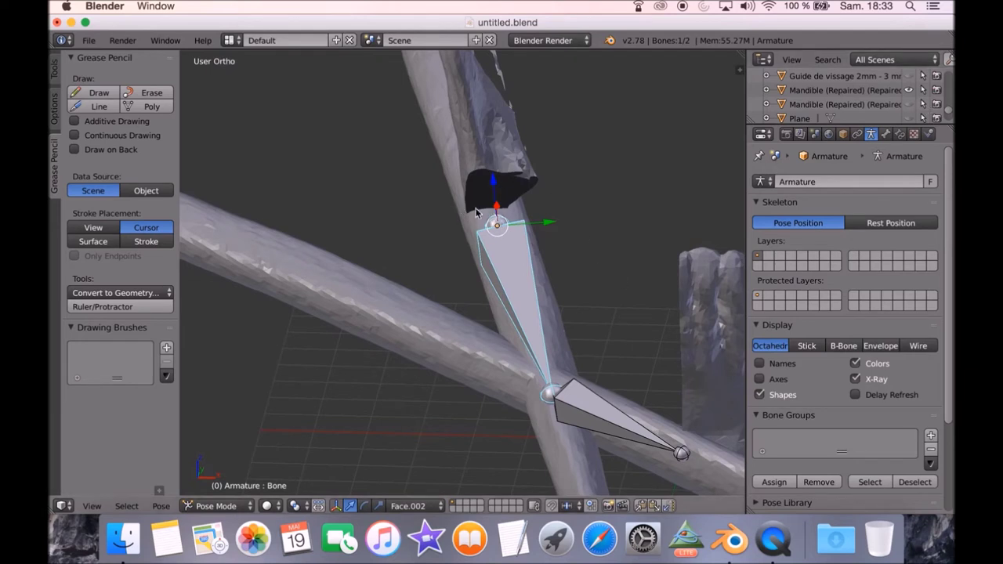
middle_drag(469, 213, 459, 233)
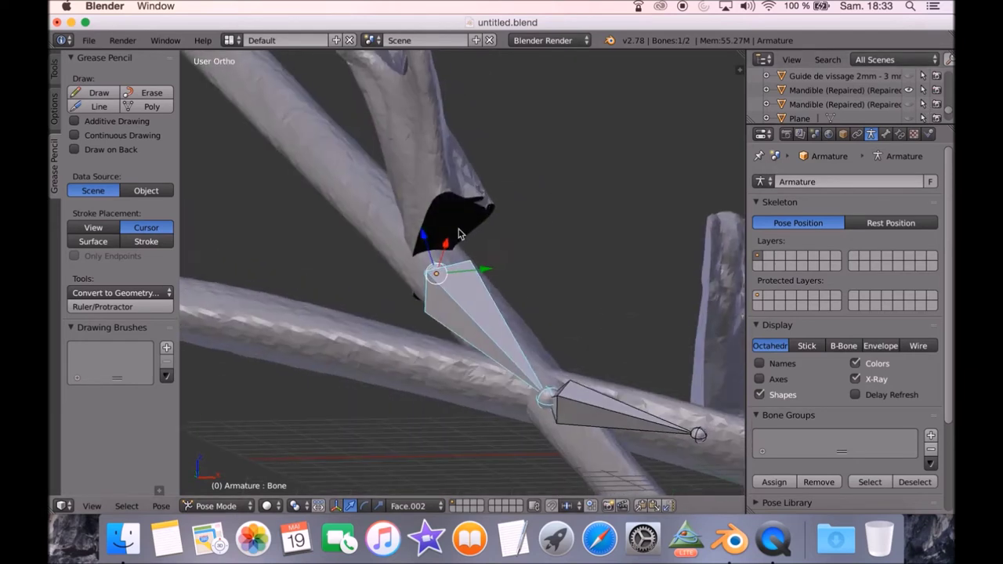
middle_drag(427, 259, 424, 294)
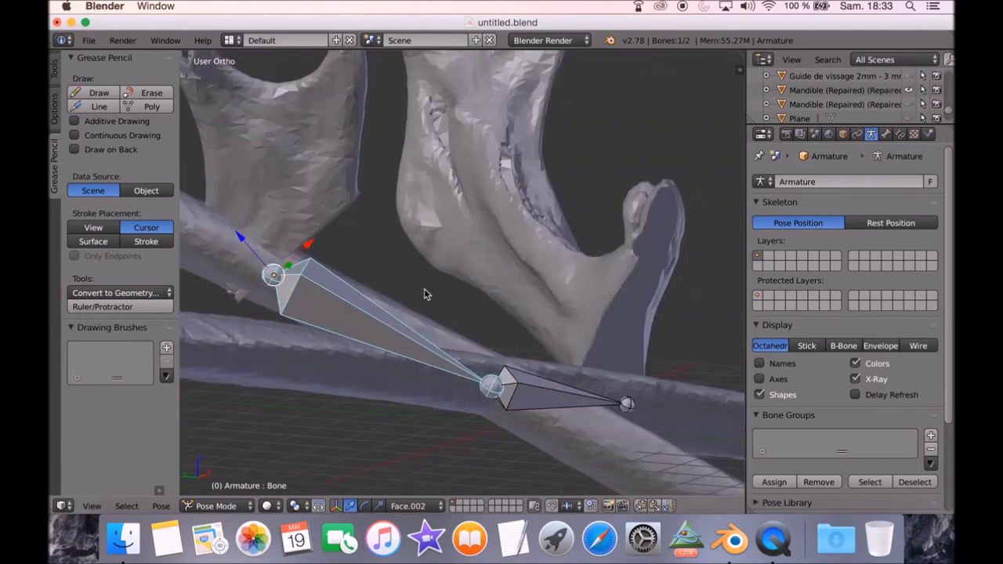
right_click(278, 345)
shift+right_click(278, 346)
middle_drag(326, 340, 289, 320)
Create a transform orientation from the longer bone and rotate the bone about -25° around its own Y axis.
right_click(397, 373)
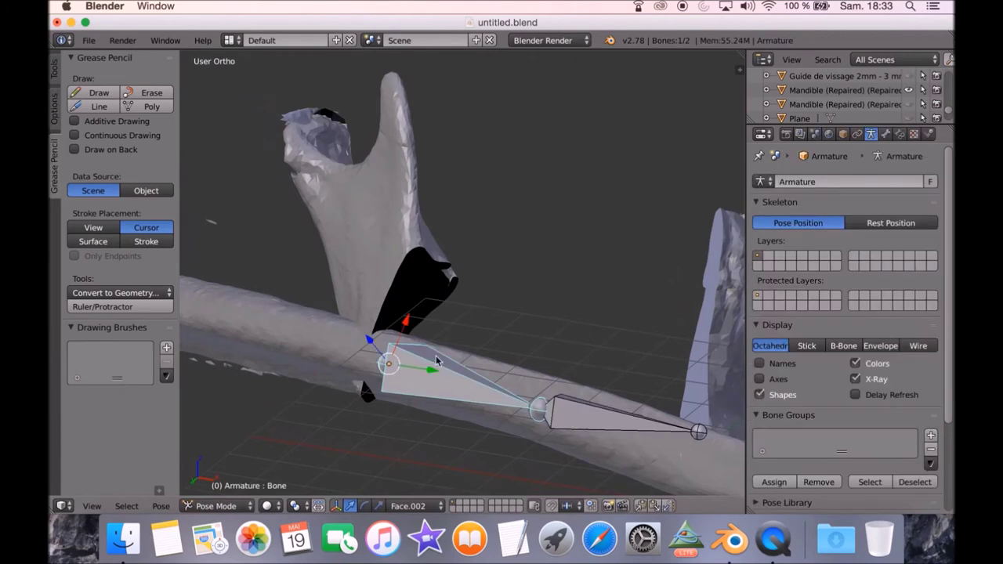
key(ctrl+alt+space)
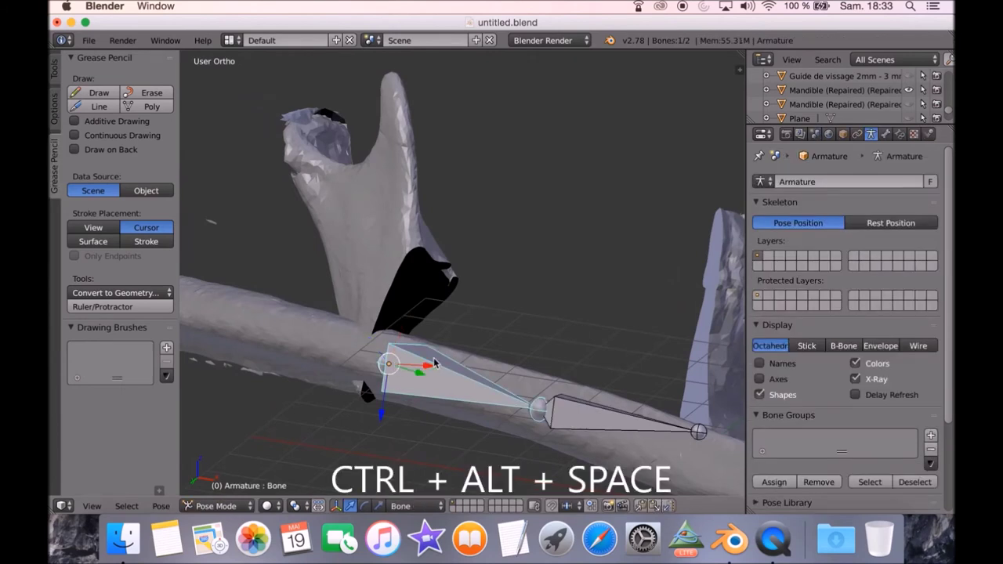
key(r)
key(y)
key(y)
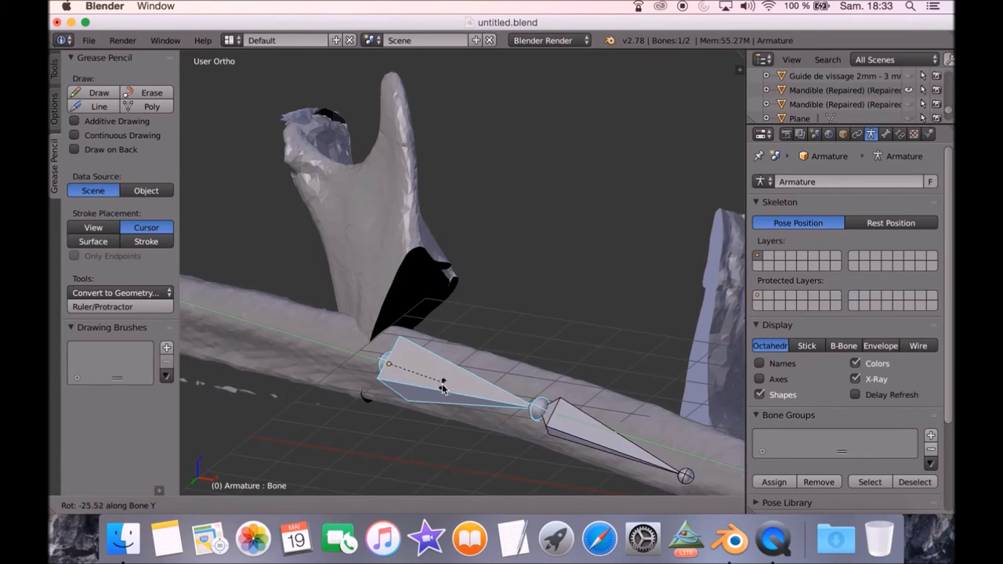
click(442, 384)
middle_drag(444, 384, 425, 343)
Select both armature bones, unhide the native fibula Fibulaa (Repaired).001 and add it to the selection.
right_click(603, 432)
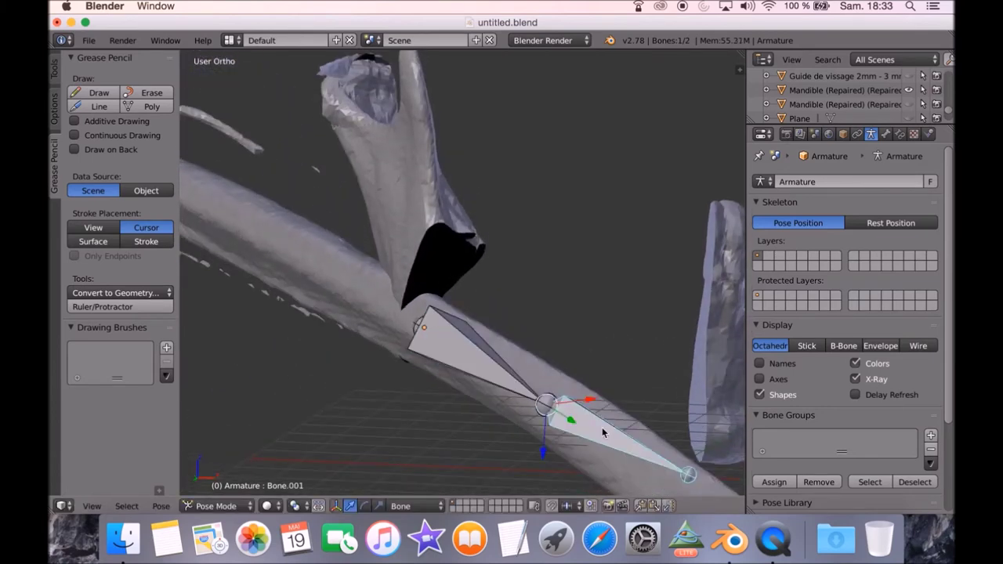
shift+right_click(477, 361)
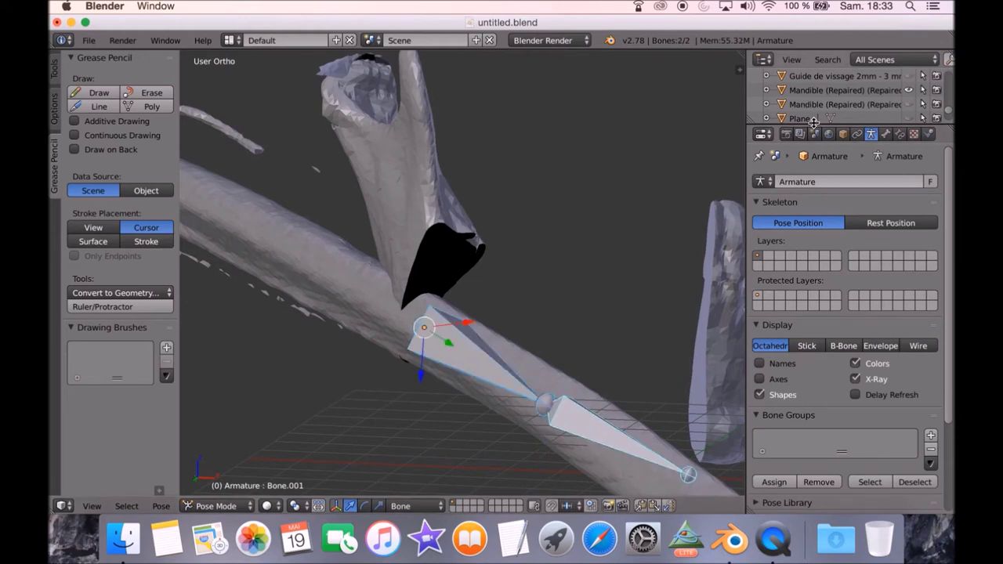
scroll(875, 103, down, 1)
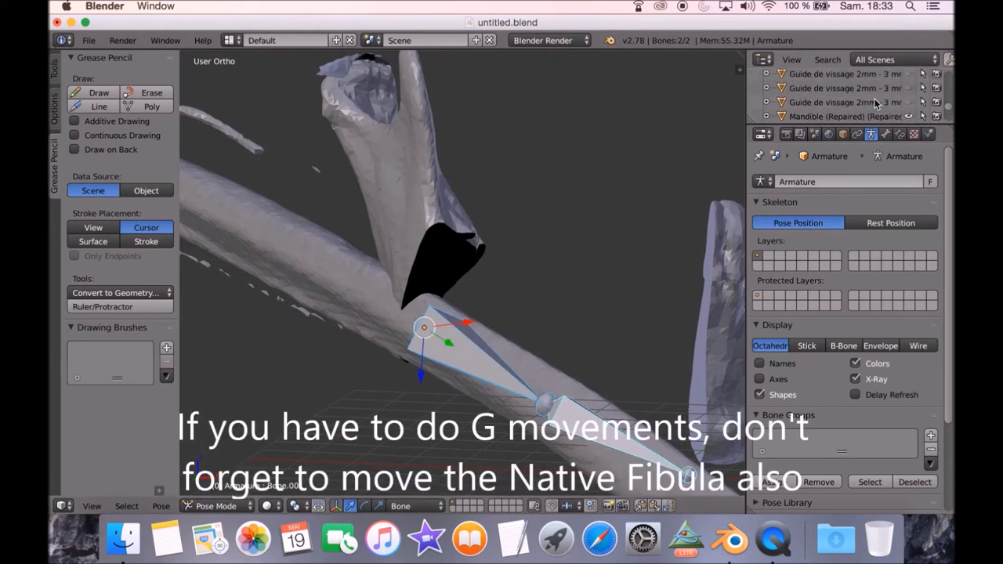
scroll(875, 103, up, 3)
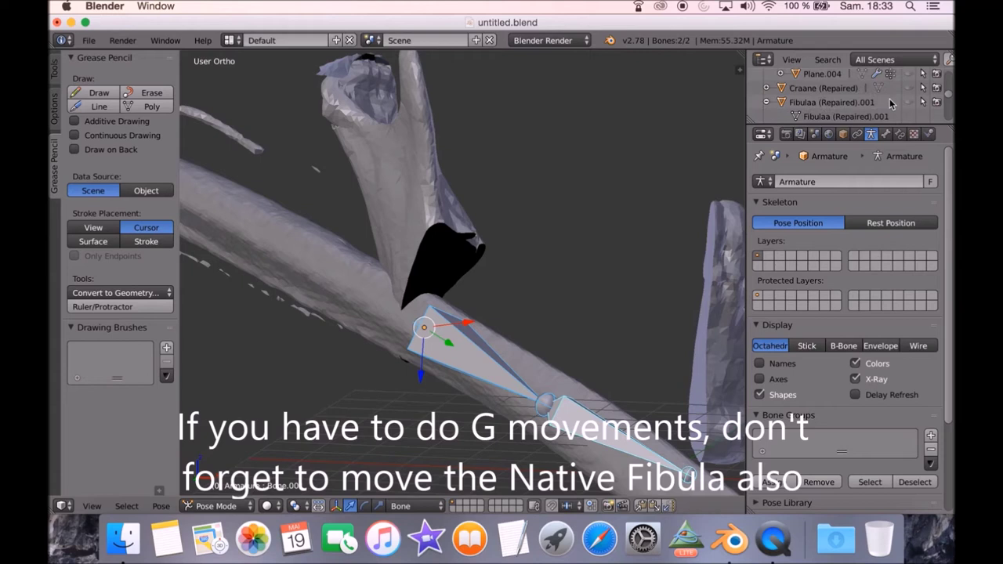
click(908, 101)
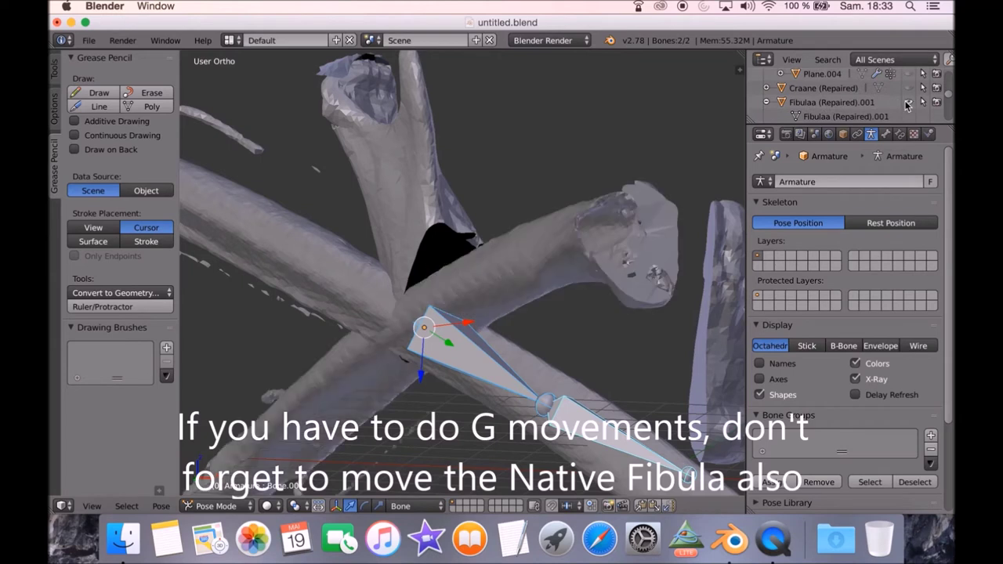
right_click(558, 253)
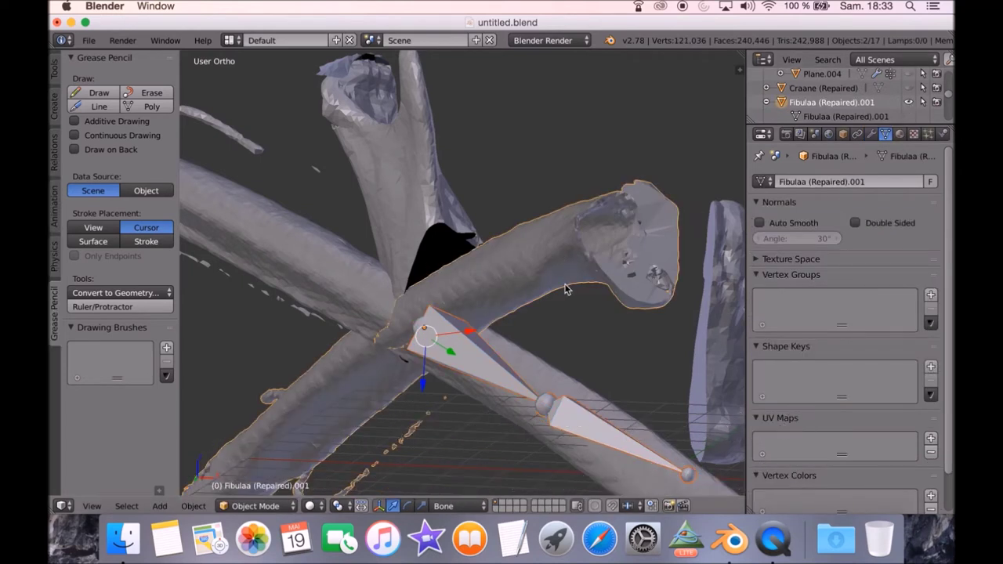
Move the armature and the native fibula together by a slight amount, and hide the native fibula.
key(g)
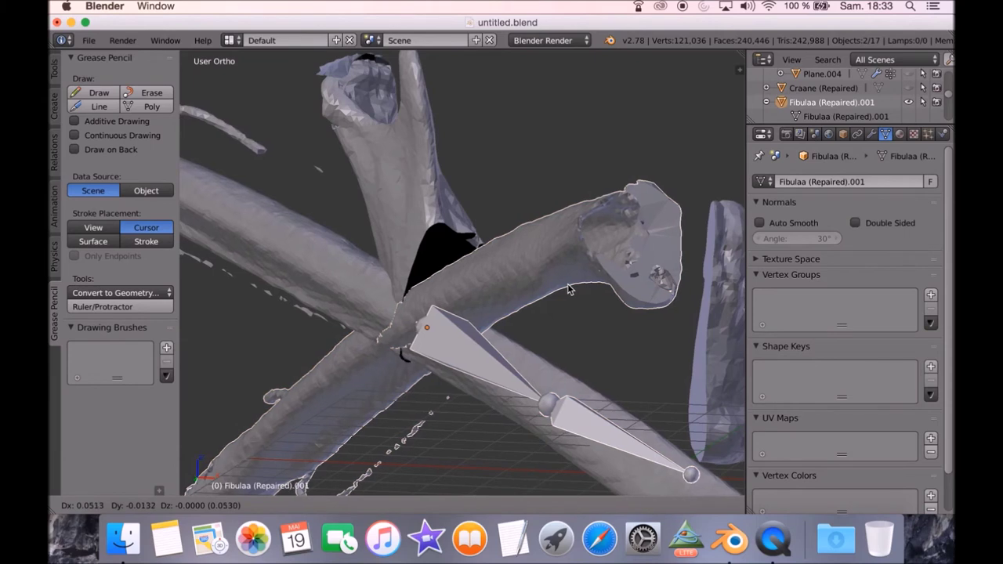
click(566, 289)
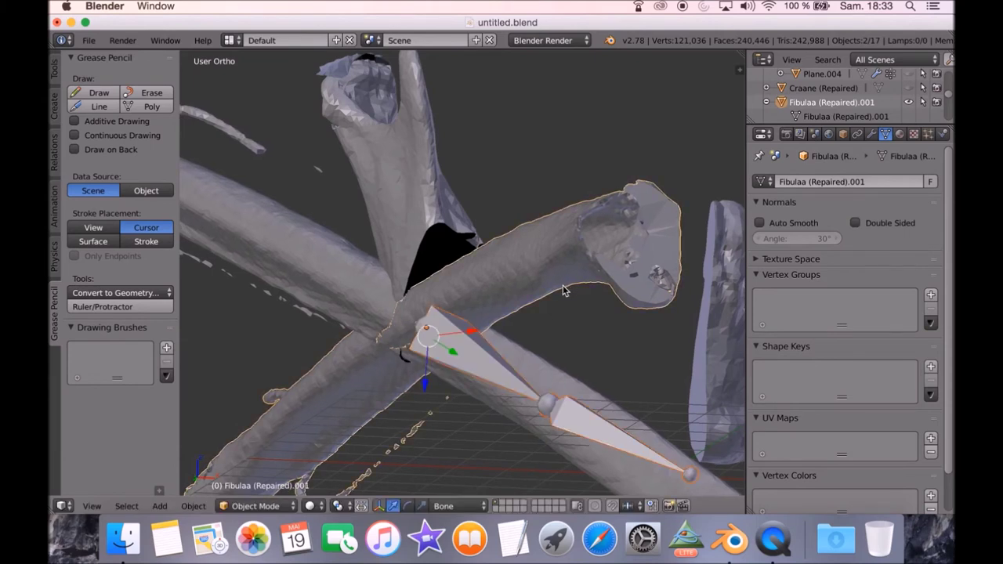
key(h)
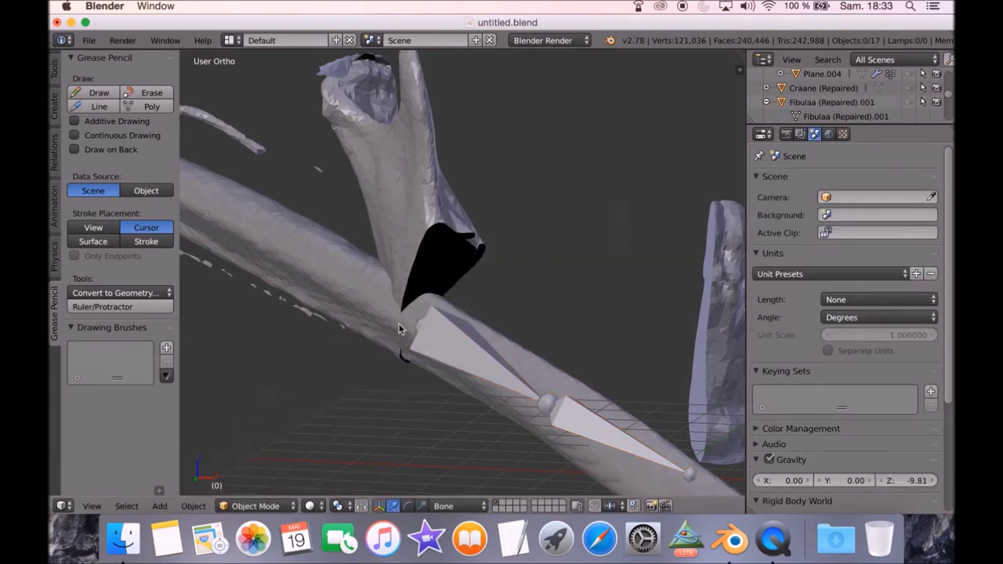
Rotate the longer bone about -2.5° around its own Y axis.
right_click(454, 330)
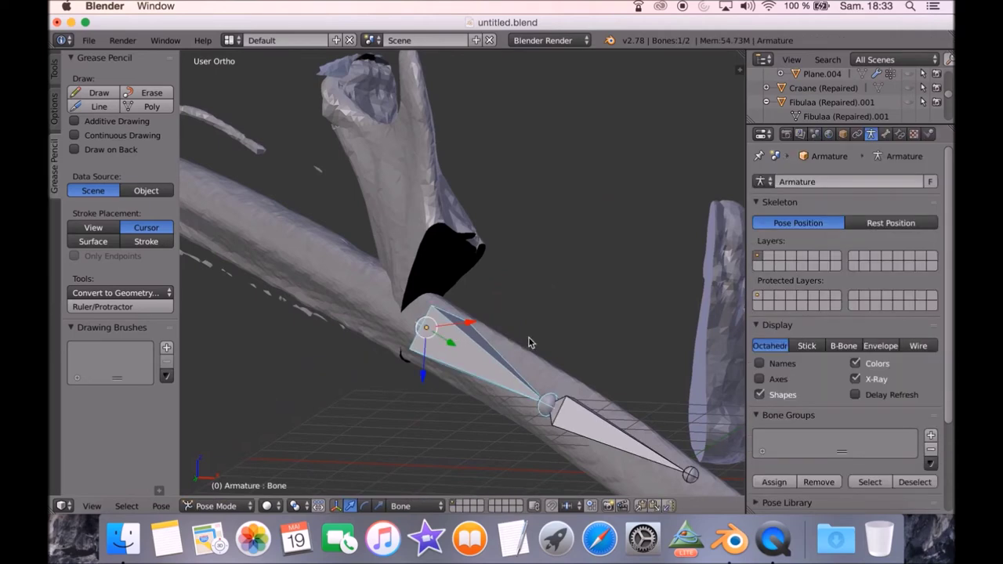
key(r)
key(y)
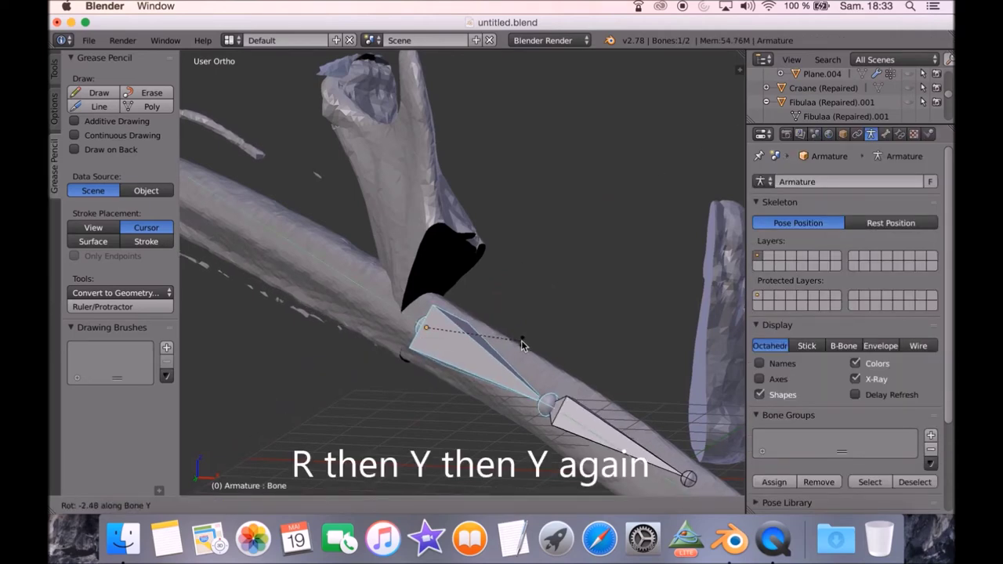
click(524, 343)
Display the ruler measurements and rotate the shorter bone in several views until it lies along its measured defect line.
middle_drag(553, 390, 595, 384)
right_click(612, 398)
click(153, 306)
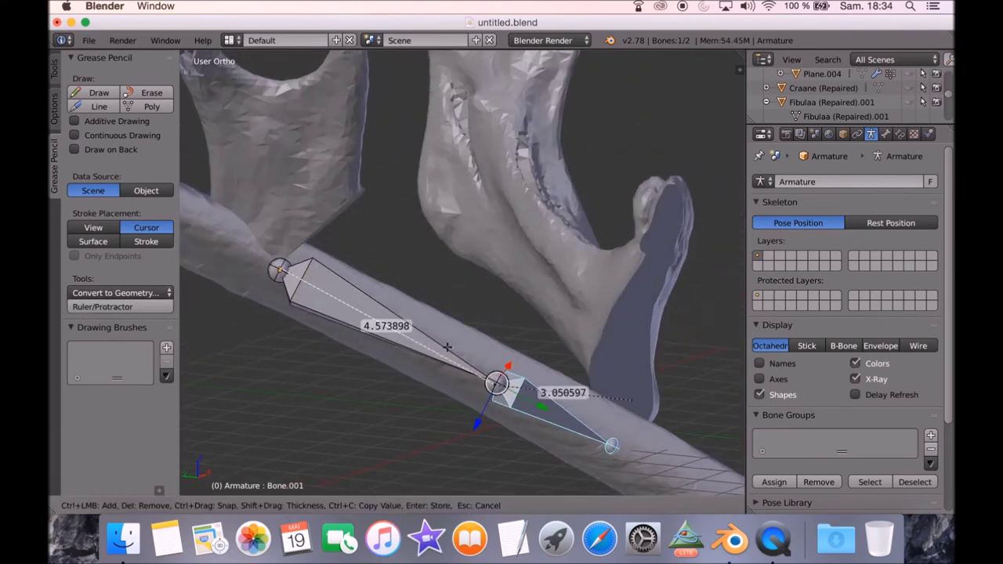
key(r)
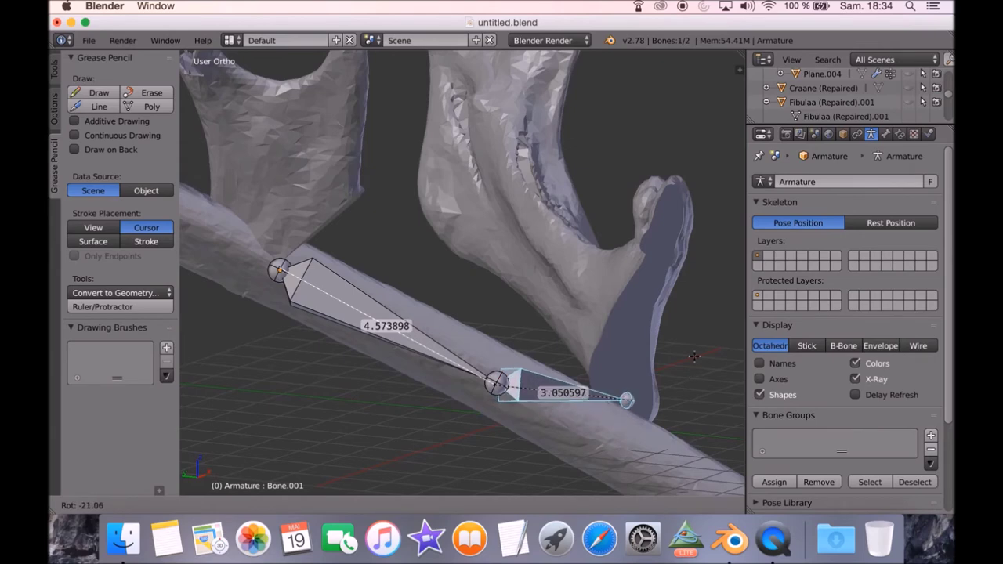
click(620, 398)
middle_drag(621, 398, 626, 416)
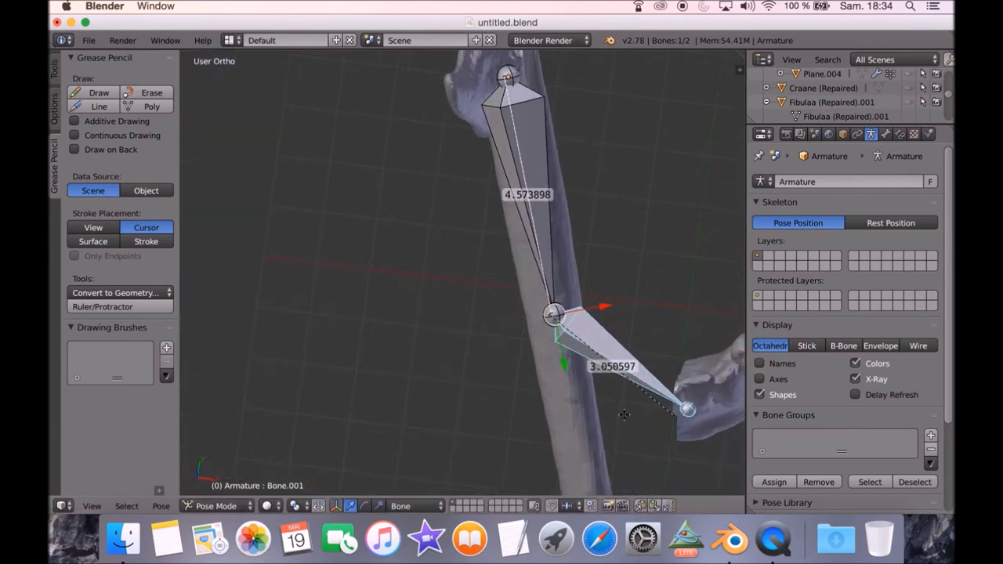
key(r)
click(704, 424)
middle_drag(704, 424, 725, 348)
key(r)
click(727, 341)
Unhide Fibulaa (Repaired).002, hide Fibulaa (Repaired).000, and check the shorter bone's fibula against the mandible's cut end.
scroll(858, 91, up, 5)
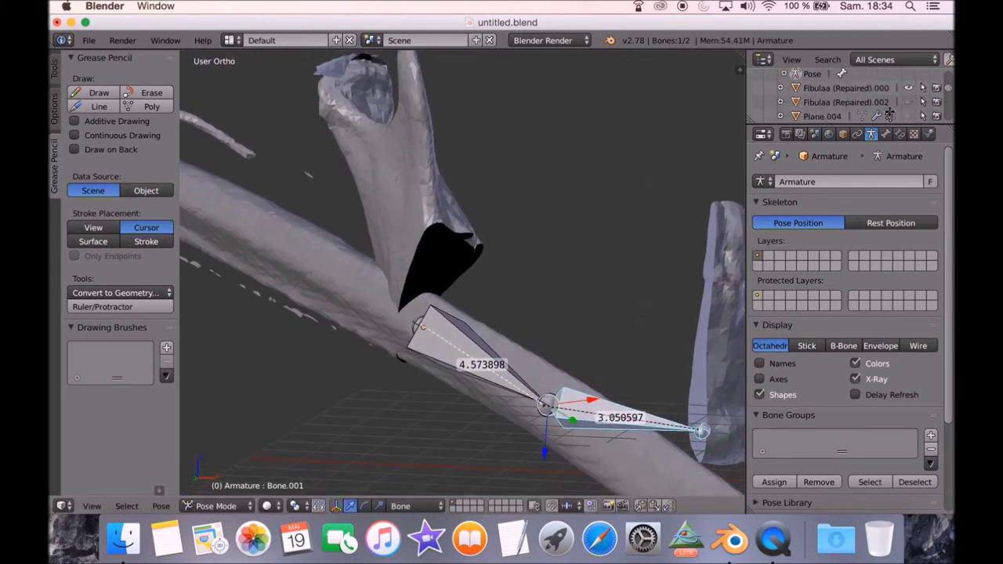
click(909, 102)
middle_drag(611, 265, 609, 411)
key(ctrl+Tab)
right_click(631, 472)
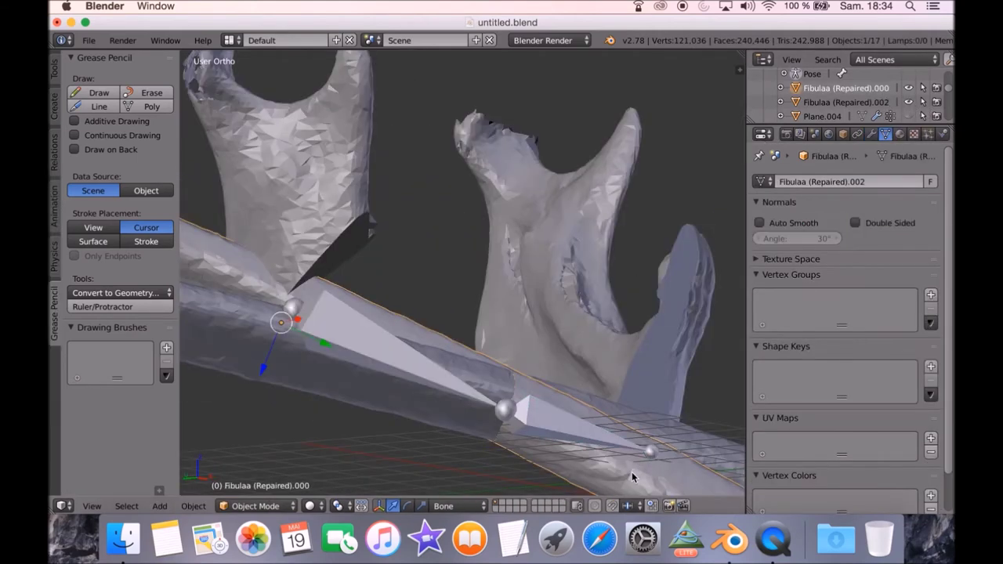
key(h)
shift+middle_drag(641, 451, 483, 327)
right_click(544, 361)
middle_drag(546, 361, 595, 391)
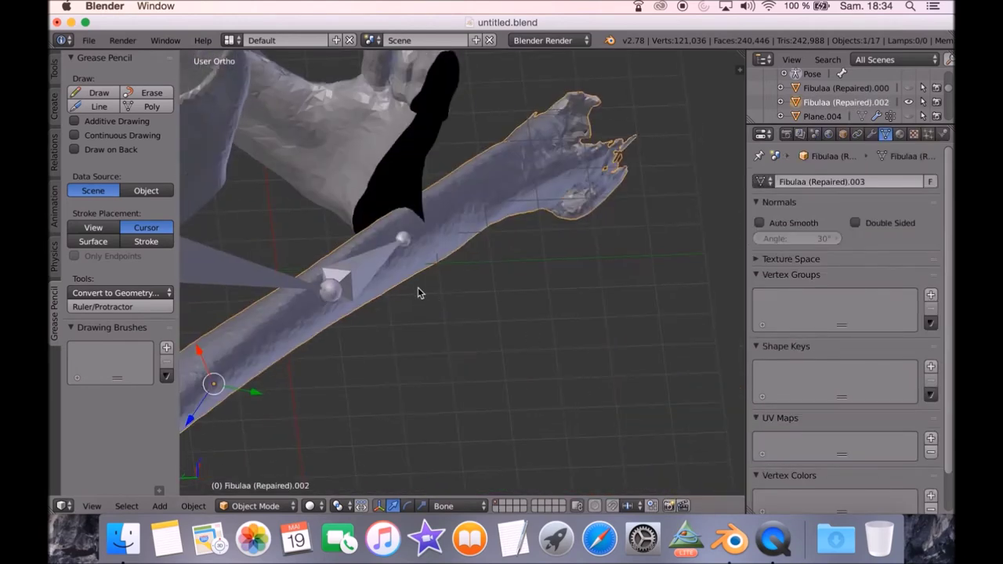
Select the shorter bone in pose mode and rotate it freely from several views to align its fibula with the mandible's cut end.
right_click(399, 249)
key(ctrl+Tab)
key(r)
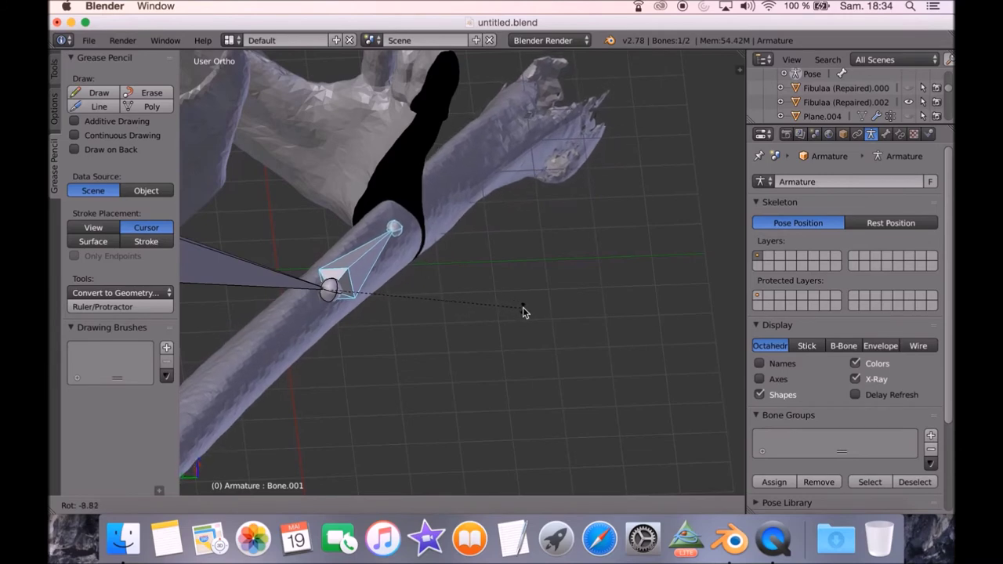
click(546, 312)
middle_drag(544, 308, 552, 288)
key(r)
click(555, 280)
key(r)
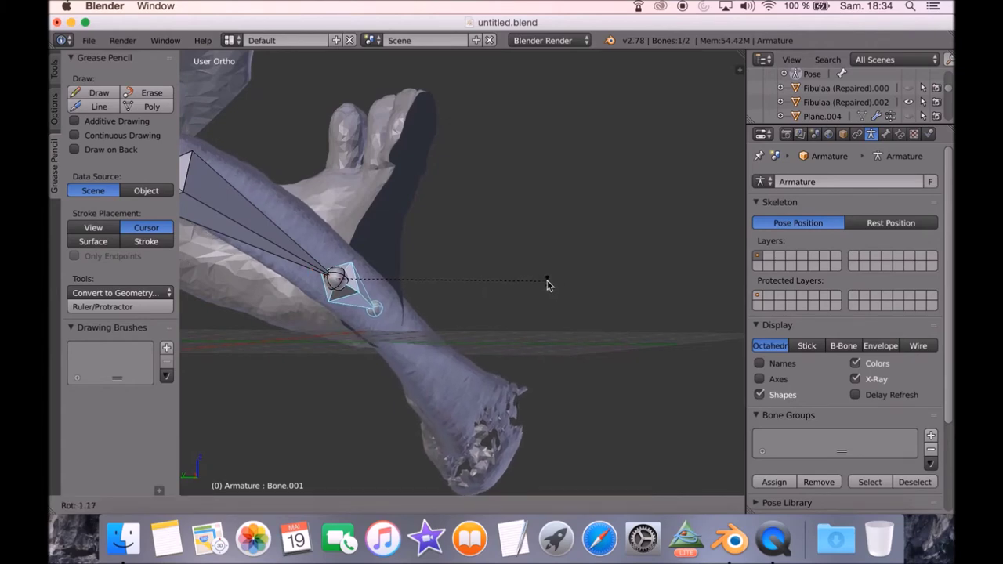
click(547, 285)
middle_drag(537, 319, 484, 320)
key(r)
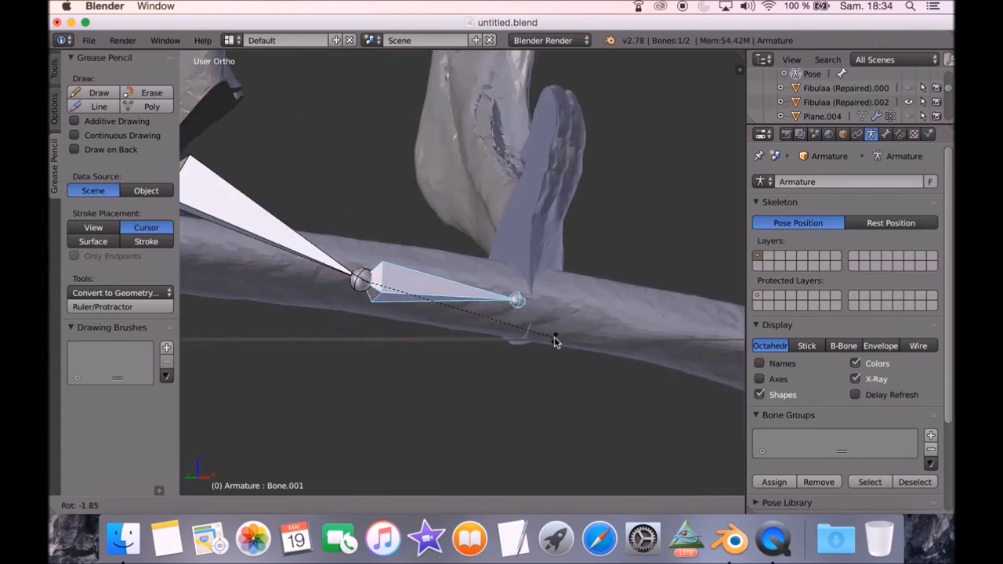
click(552, 340)
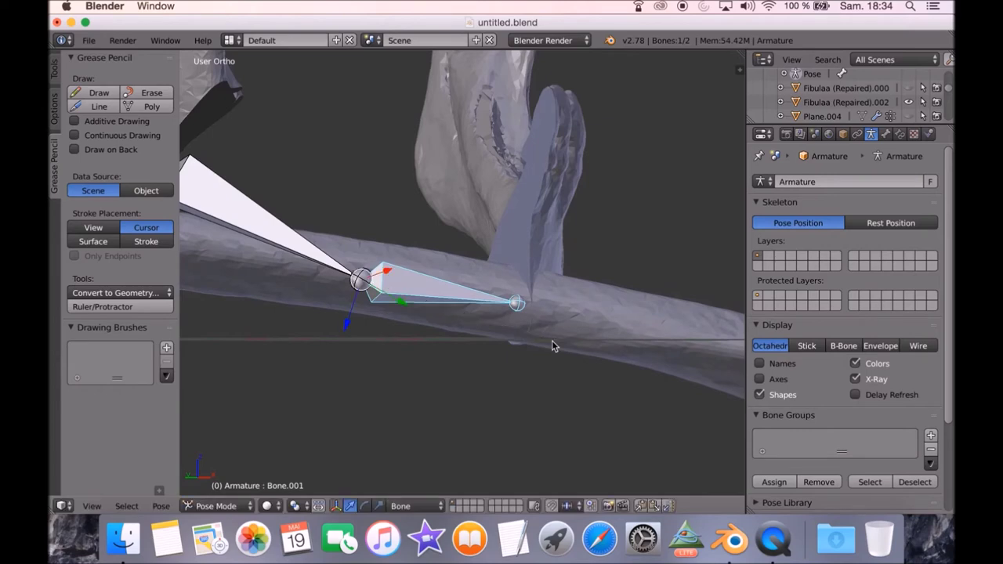
Create a transform orientation from the shorter bone and rotate the bone about 6.5° around its own Y axis.
middle_drag(552, 340, 620, 359)
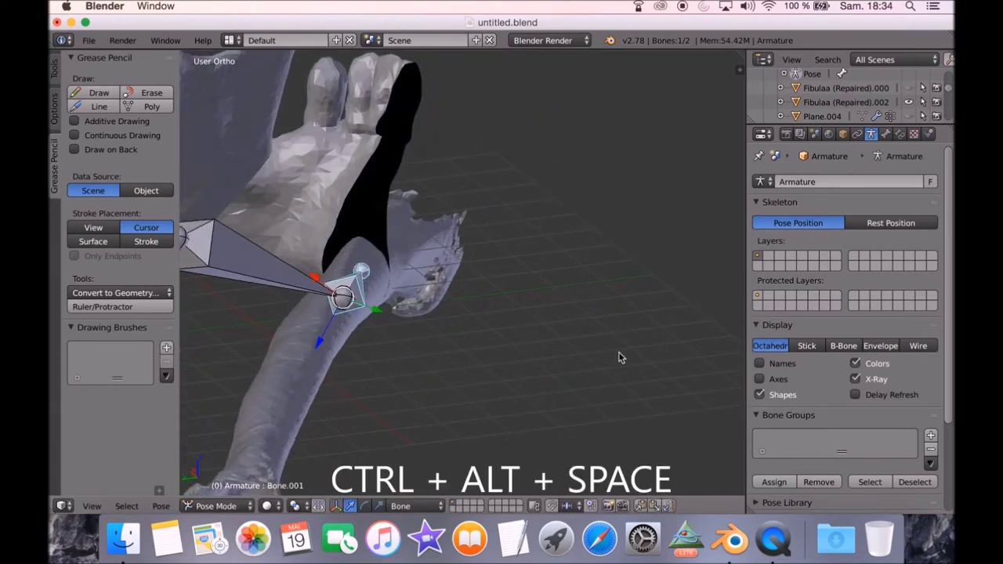
key(ctrl+alt+space)
middle_drag(526, 309, 522, 312)
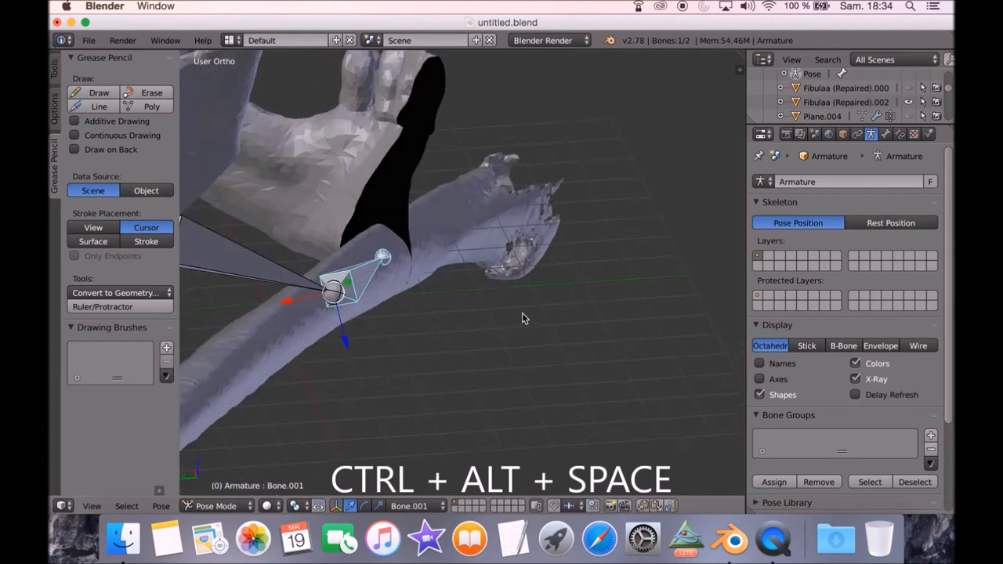
key(r)
key(y)
key(y)
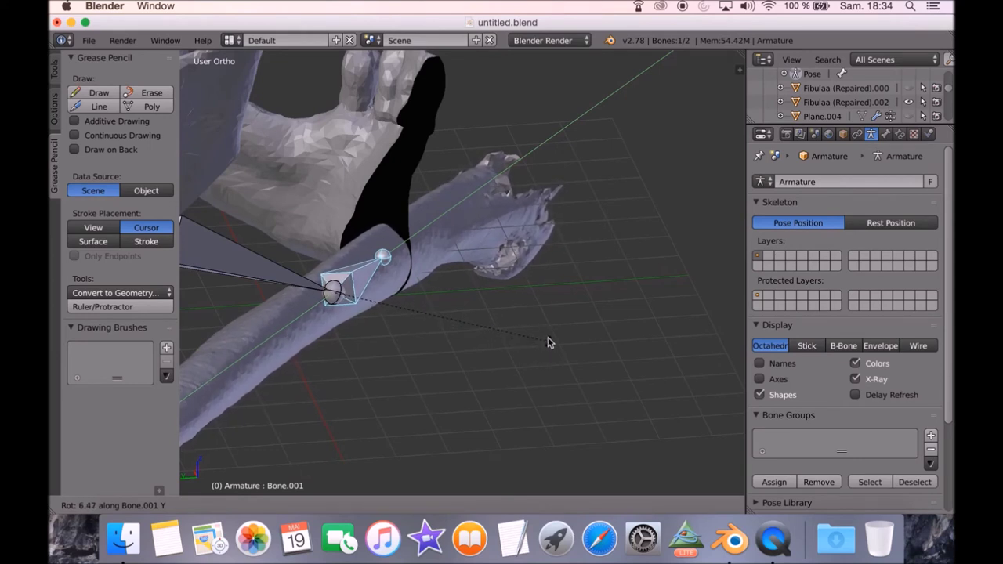
click(551, 342)
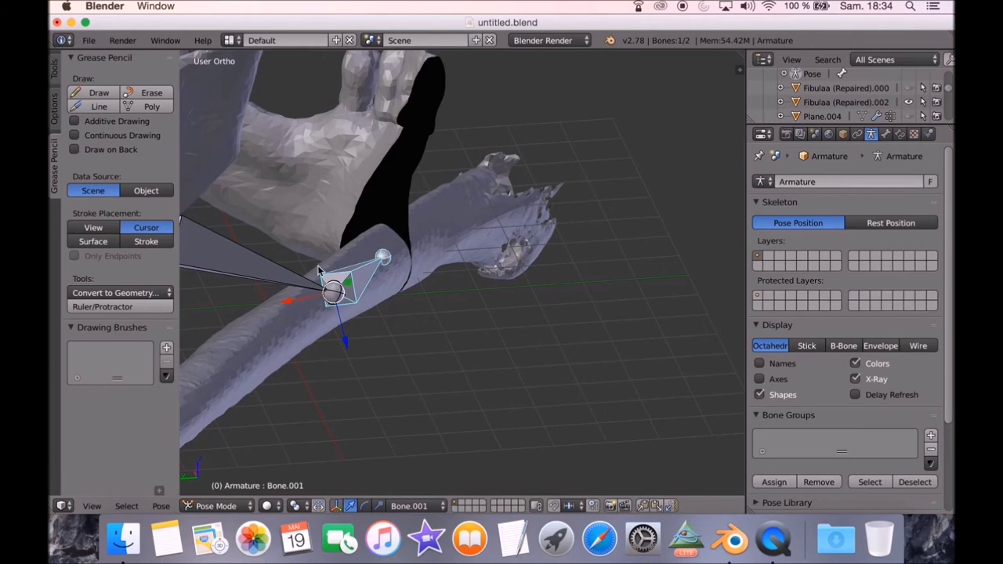
Fine-tune the shorter bone's free rotation and check its fibula against the mandible's cut end from several angles.
middle_drag(368, 298, 371, 271)
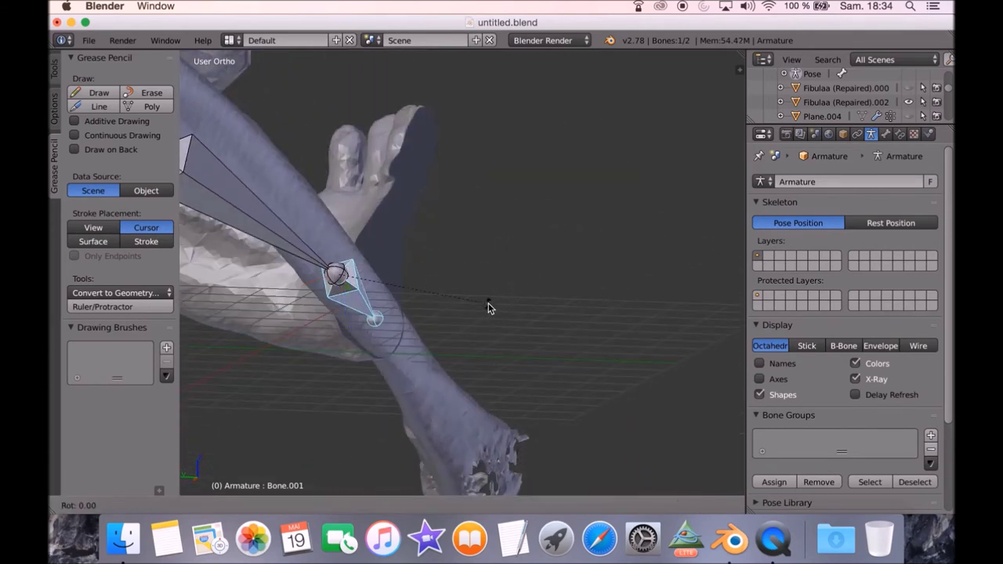
key(r)
click(498, 310)
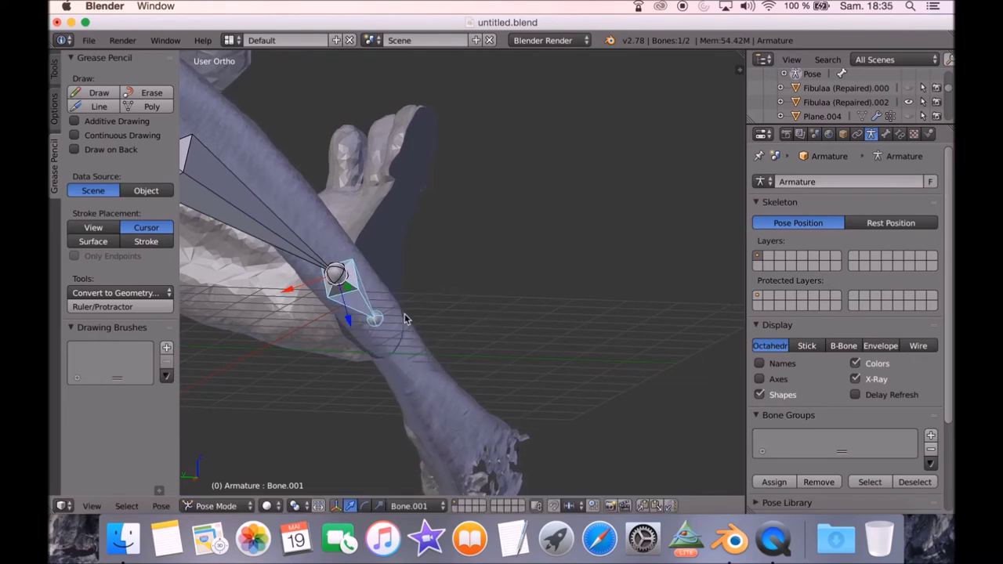
middle_drag(397, 359, 373, 353)
mouse_move(544, 317)
middle_down()
mouse_move(544, 352)
mouse_move(547, 332)
middle_up()
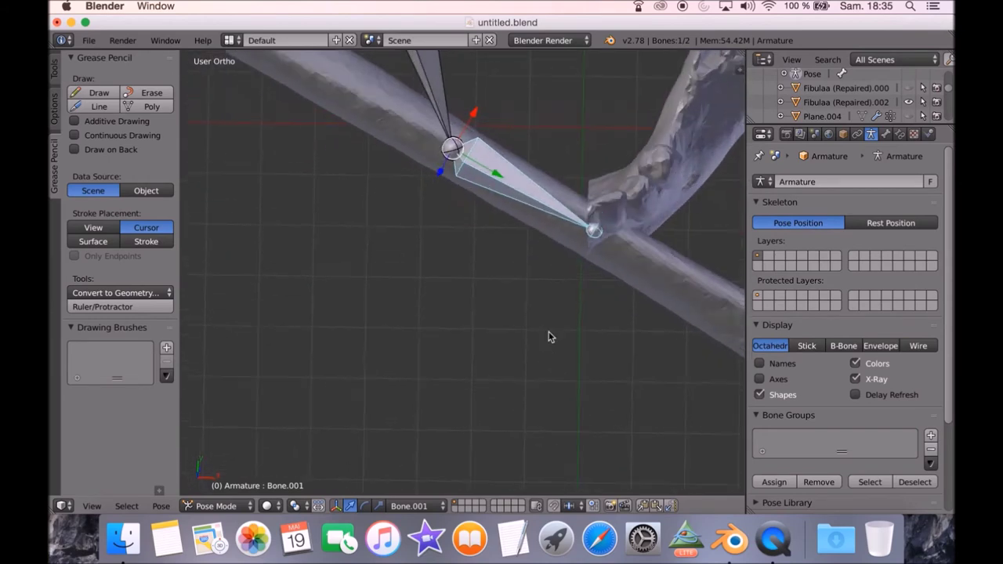
Swap the resected mandible for the mandible segment that spans the defect and compare its contour with the posed bones.
scroll(548, 329, down, 6)
scroll(548, 288, up, 2)
scroll(547, 288, down, 1)
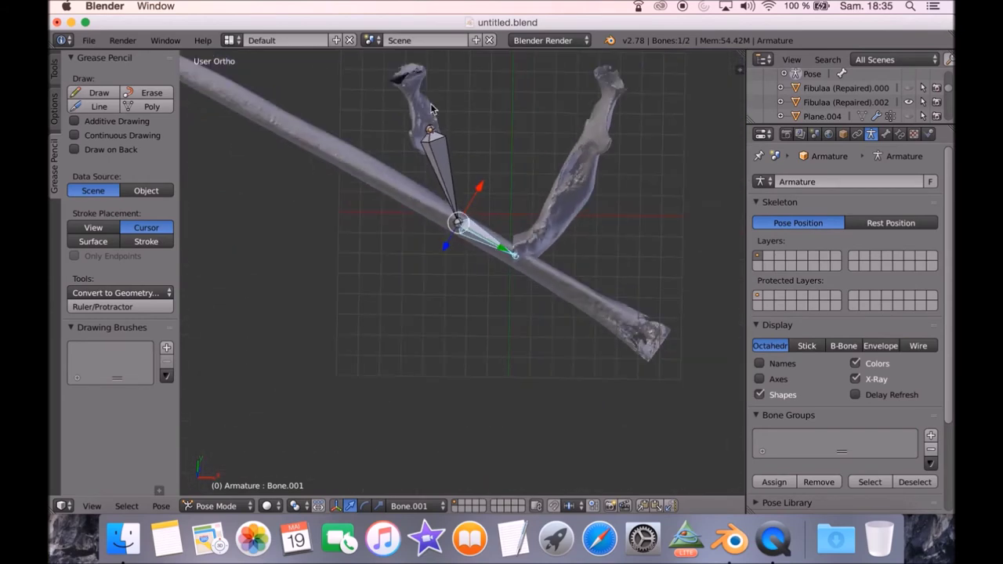
scroll(878, 92, down, 6)
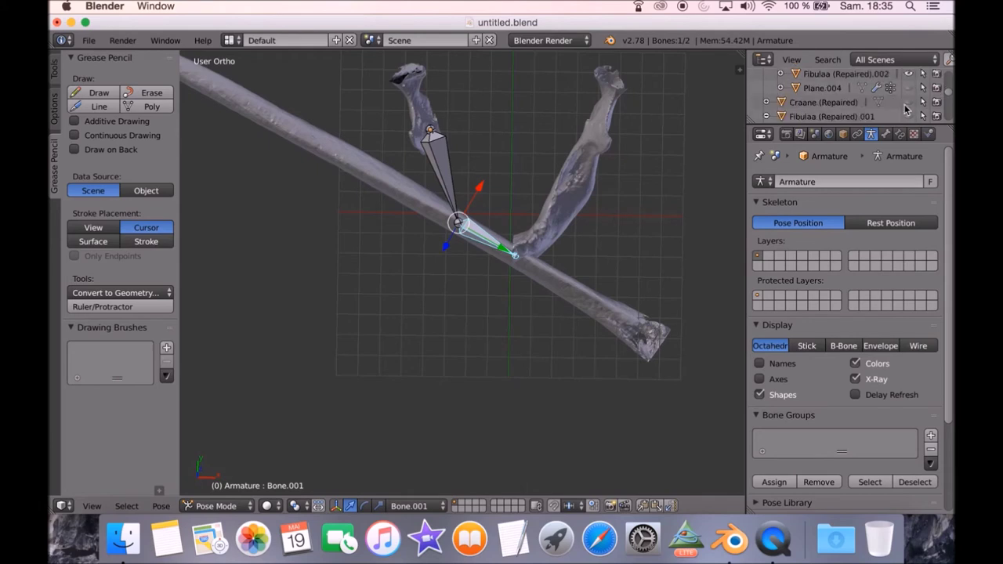
scroll(905, 108, down, 3)
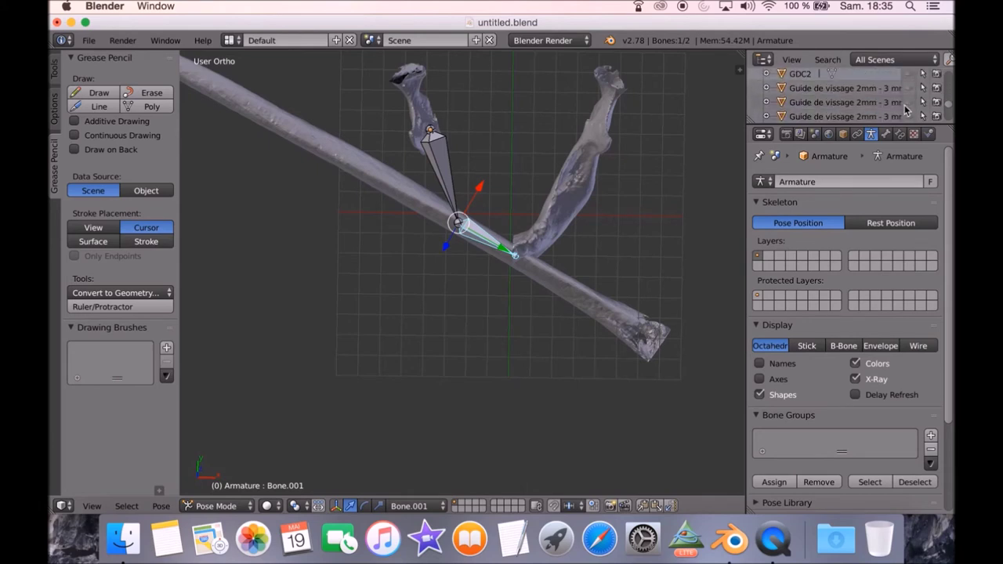
click(907, 103)
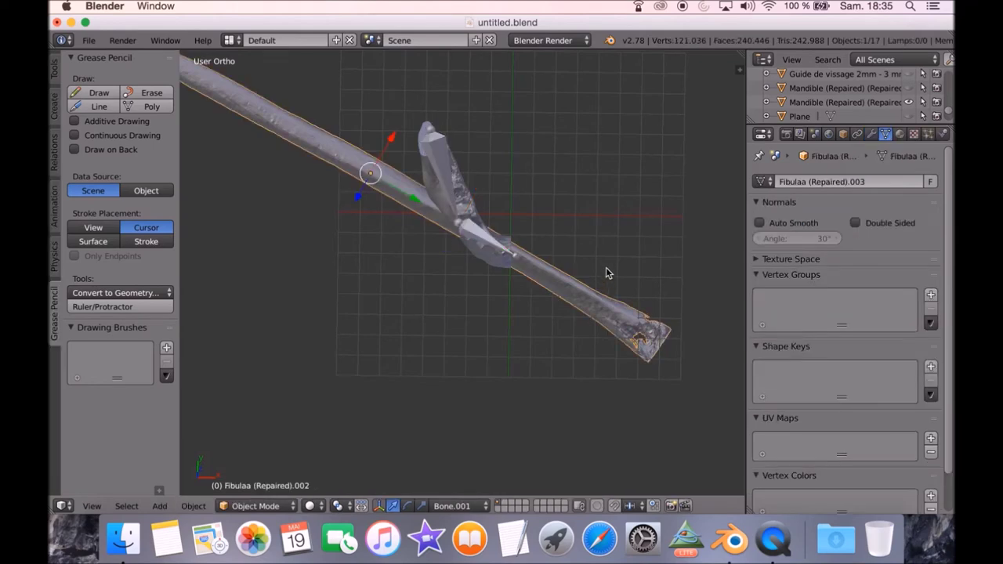
middle_drag(604, 273, 582, 262)
scroll(549, 274, up, 4)
middle_drag(531, 286, 506, 258)
middle_drag(560, 311, 538, 315)
In object mode, hide the mandible segment and the shorter bone's fibula, leaving only the armature displayed.
right_click(463, 218)
key(h)
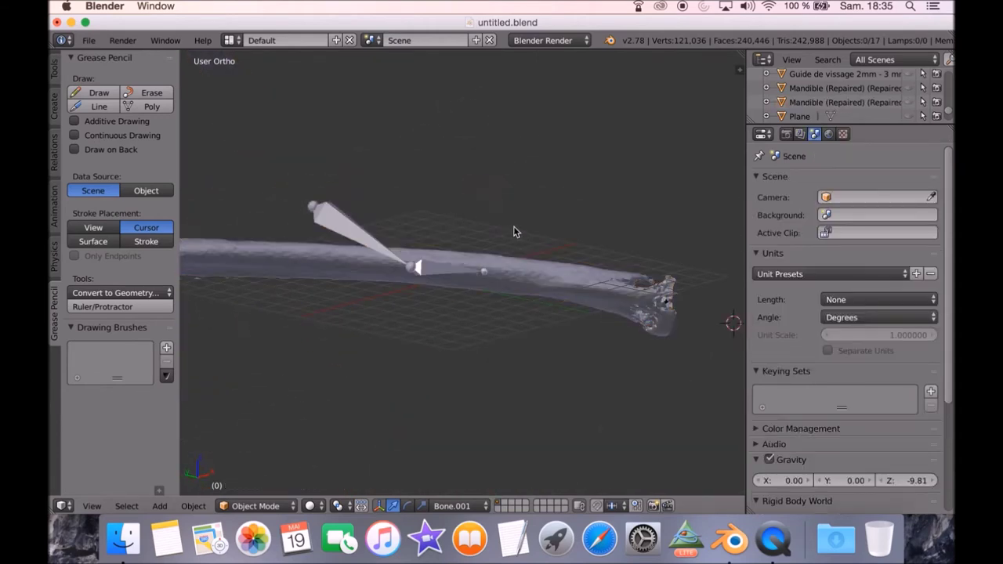
scroll(908, 109, down, 1)
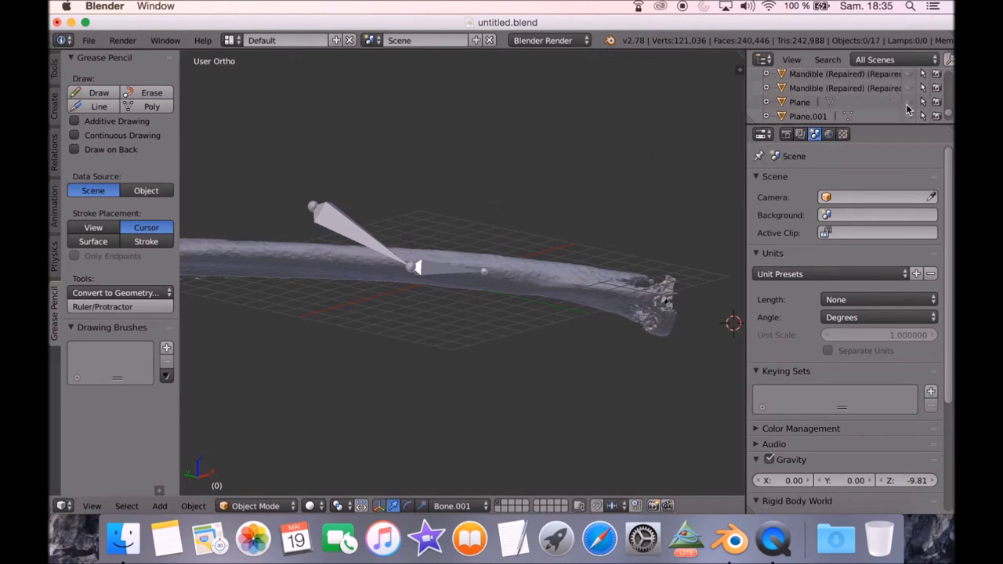
scroll(903, 106, up, 1)
right_click(607, 273)
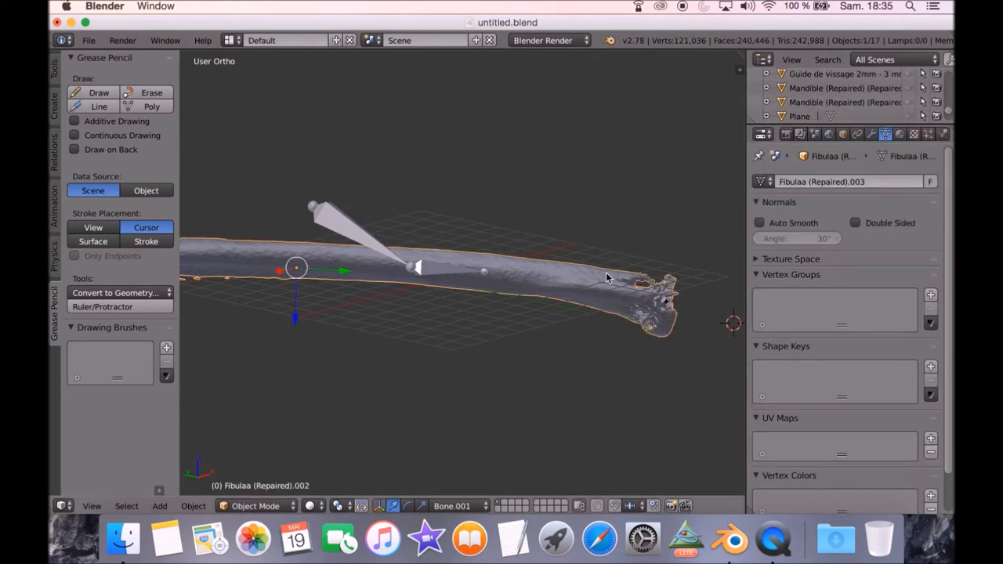
key(h)
Unhide Plane.004 and examine how it crosses the joint between the two bones.
scroll(865, 108, down, 5)
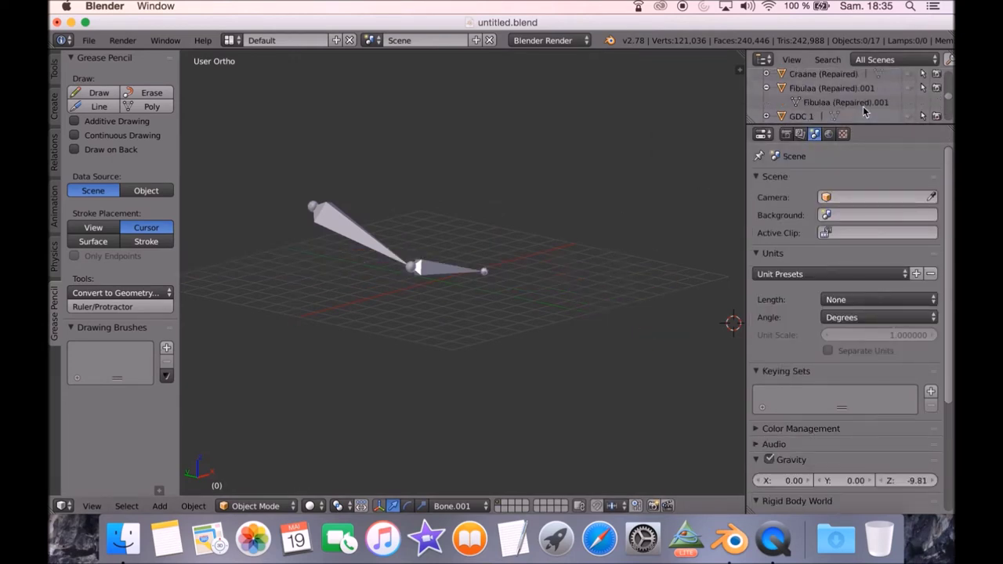
scroll(865, 110, up, 3)
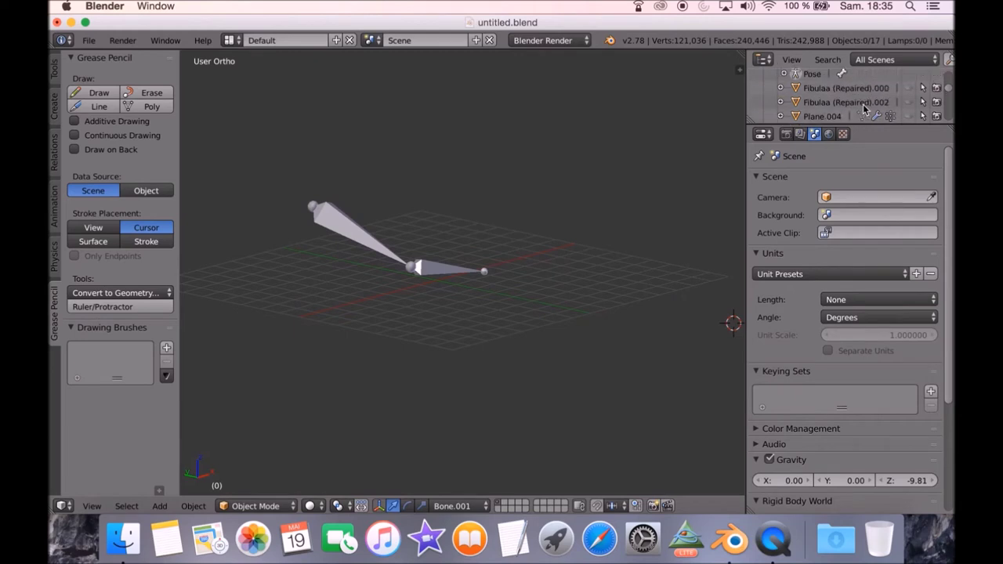
scroll(865, 109, down, 1)
click(908, 102)
scroll(421, 274, up, 2)
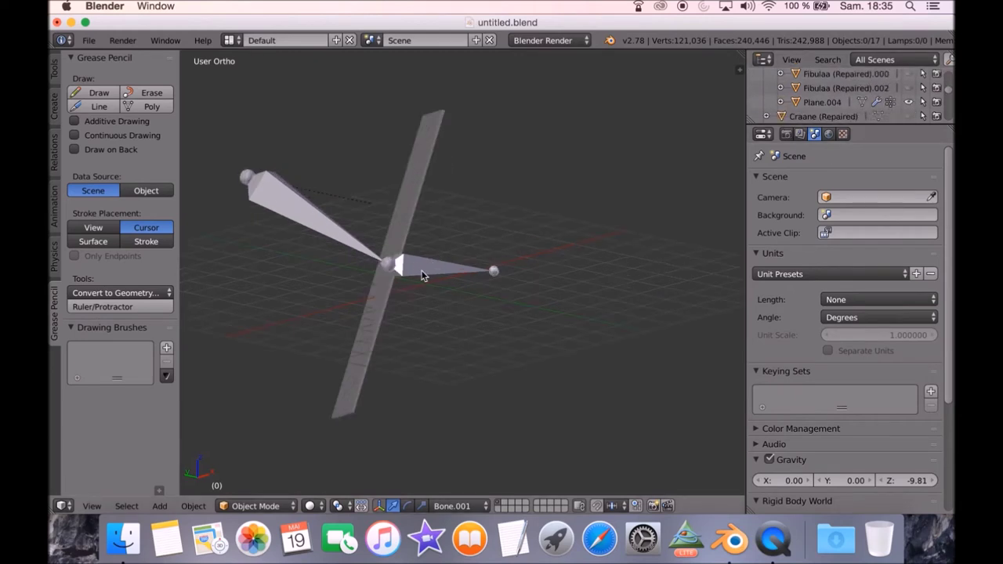
scroll(416, 270, up, 3)
middle_drag(384, 267, 387, 265)
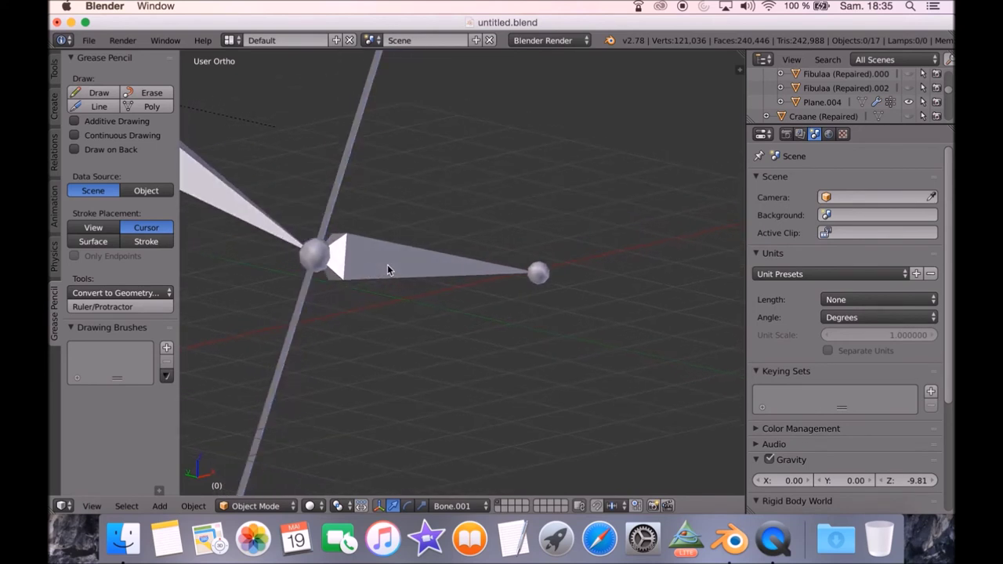
shift+middle_drag(332, 284, 401, 226)
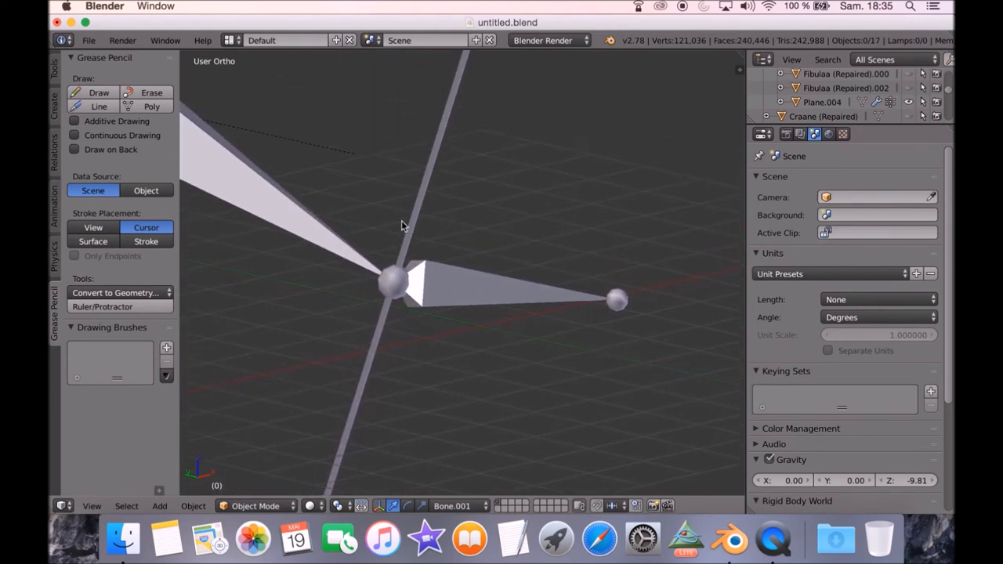
Duplicate Plane.004 in place at the joint between the two bones.
right_click(417, 211)
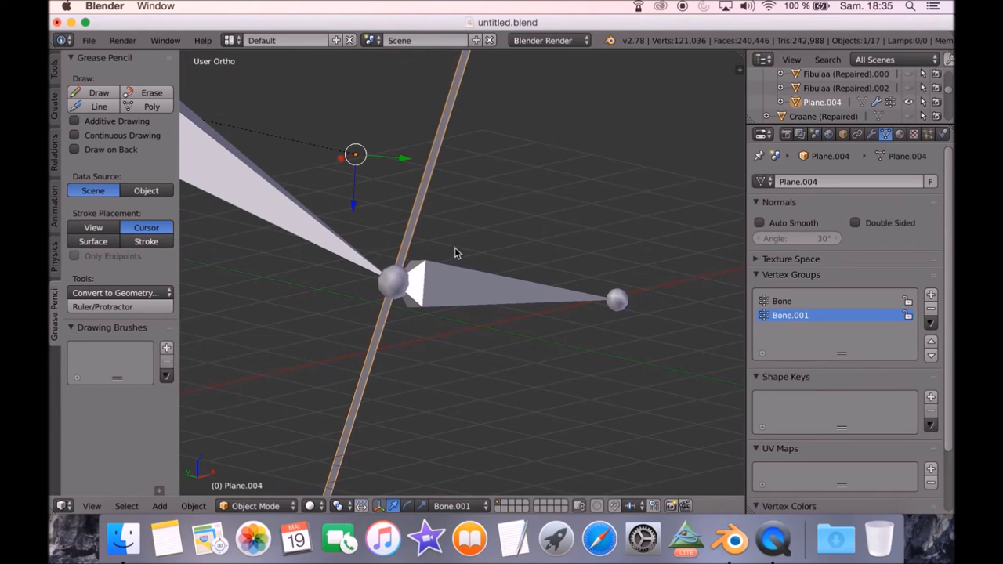
key(shift+d)
right_click(397, 235)
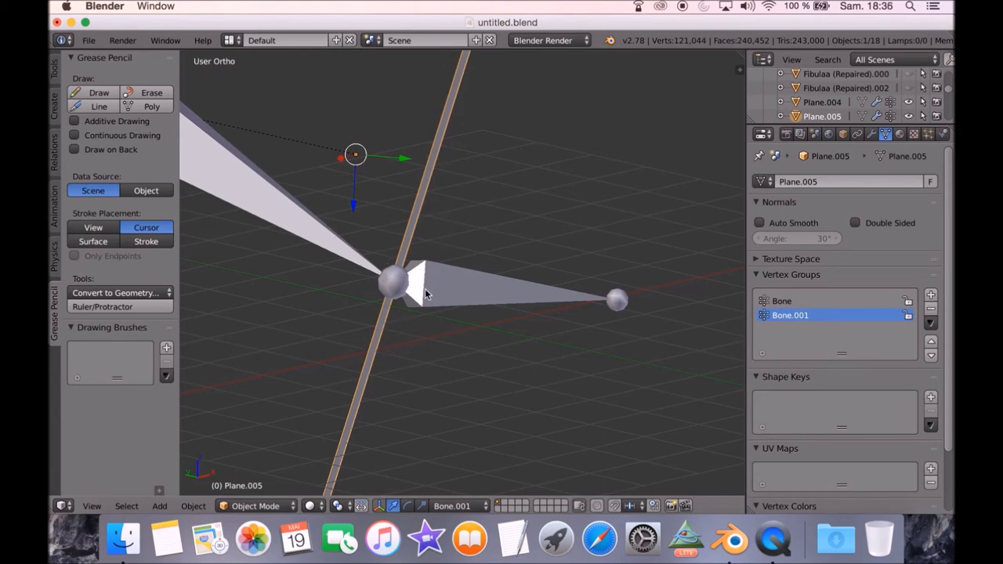
Create a transform orientation from Plane.005 and move that plane about -0.046 along its own Z axis.
scroll(407, 250, up, 1)
key(ctrl+alt+space)
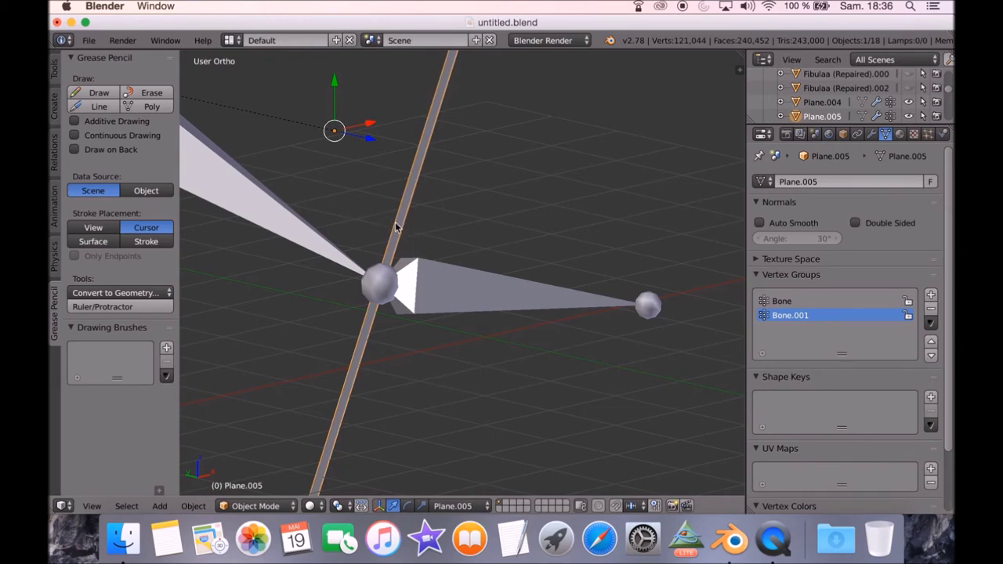
key(g)
key(z)
key(z)
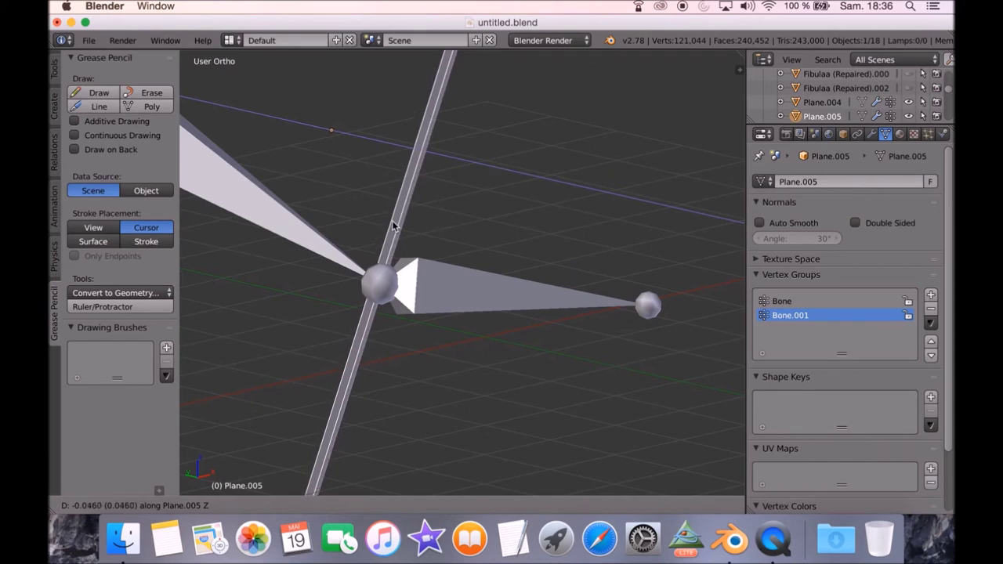
click(394, 221)
Move Plane.004 about 0.072 along the Plane.005 Z axis, away from the duplicate.
right_click(400, 220)
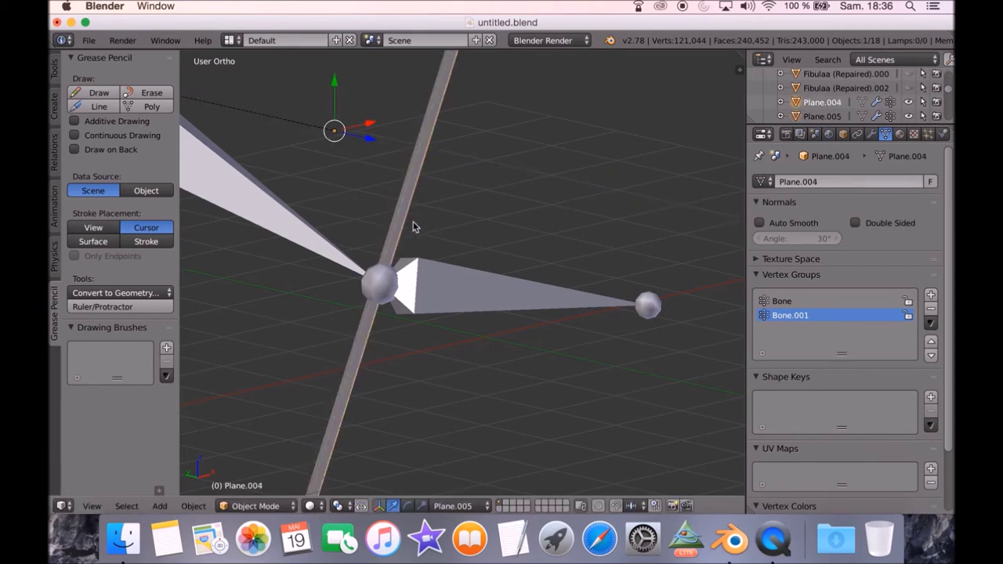
key(g)
key(y)
key(z)
key(z)
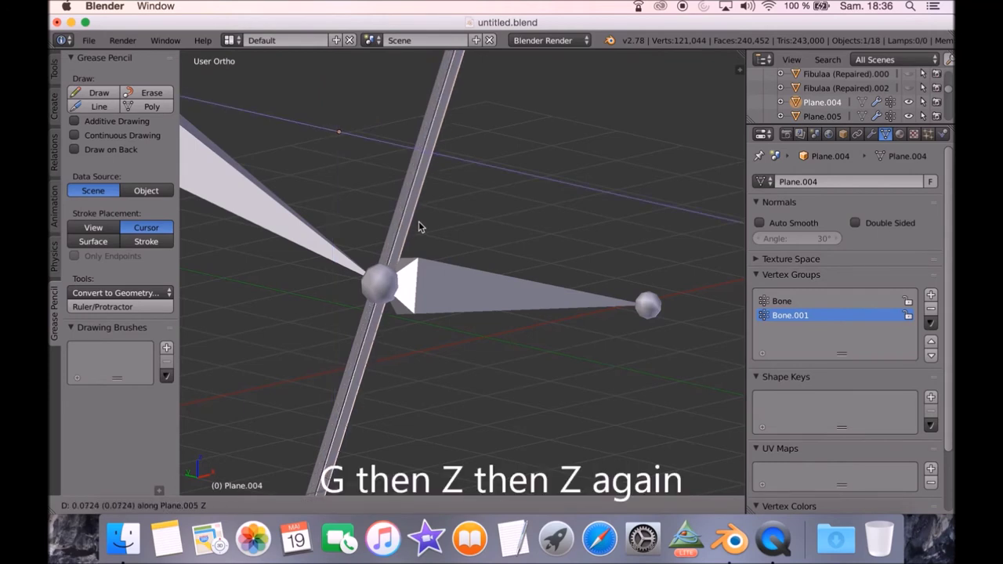
click(418, 227)
Shift Plane.004 back about -0.019 along the Plane.005 Z axis so it sits close against the duplicate plane.
scroll(400, 225, up, 5)
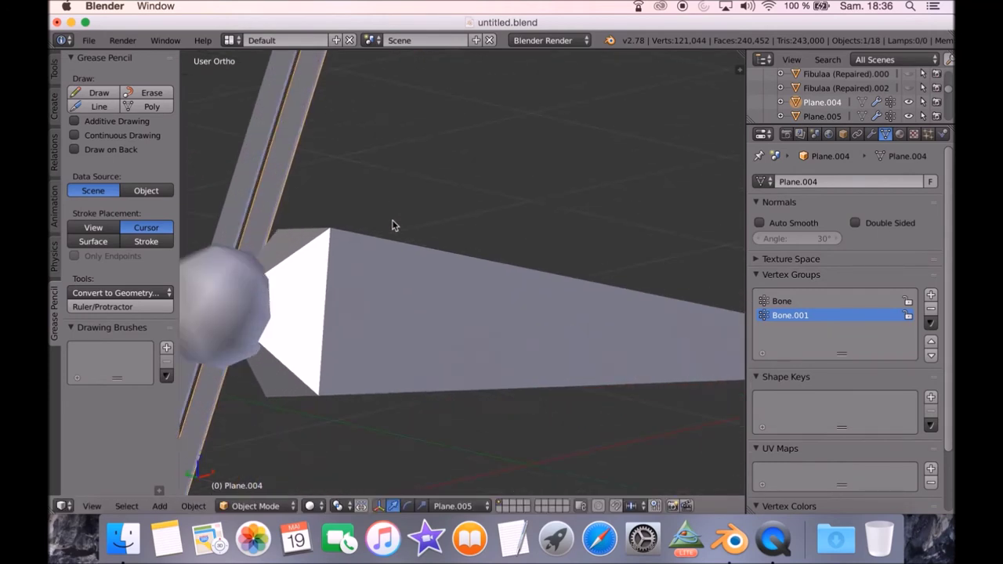
scroll(330, 202, up, 1)
shift+middle_drag(336, 209, 494, 283)
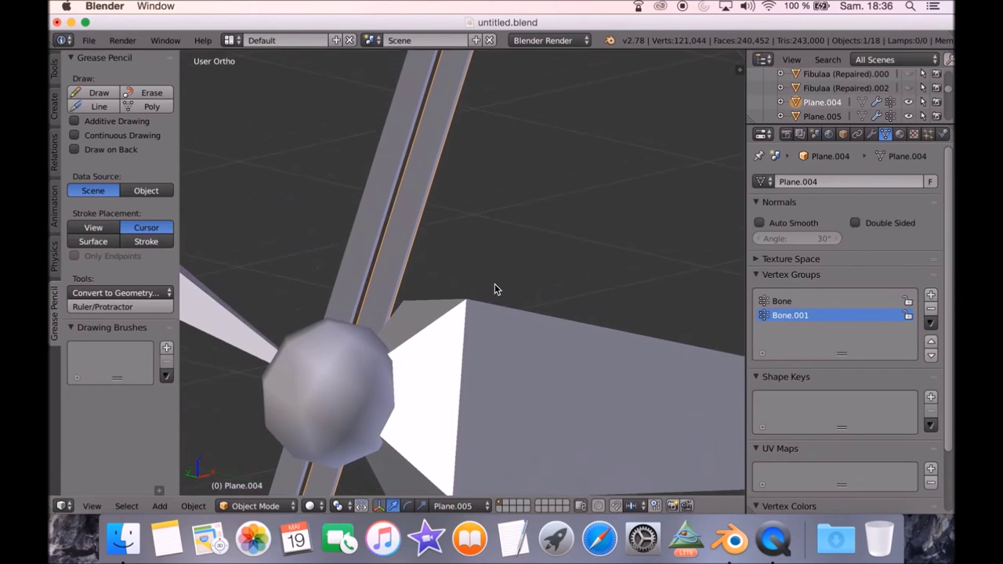
key(g)
key(z)
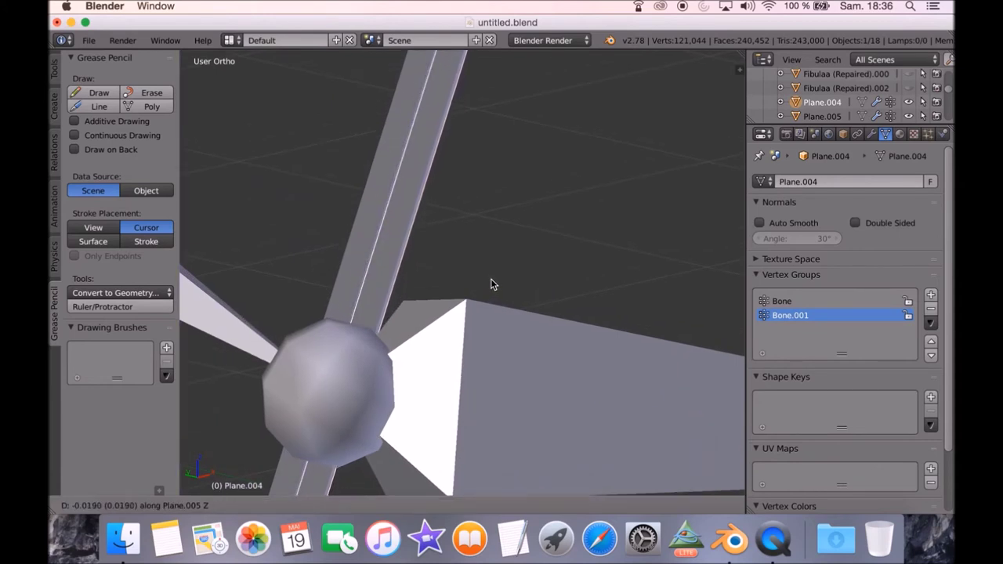
click(490, 280)
scroll(412, 255, down, 3)
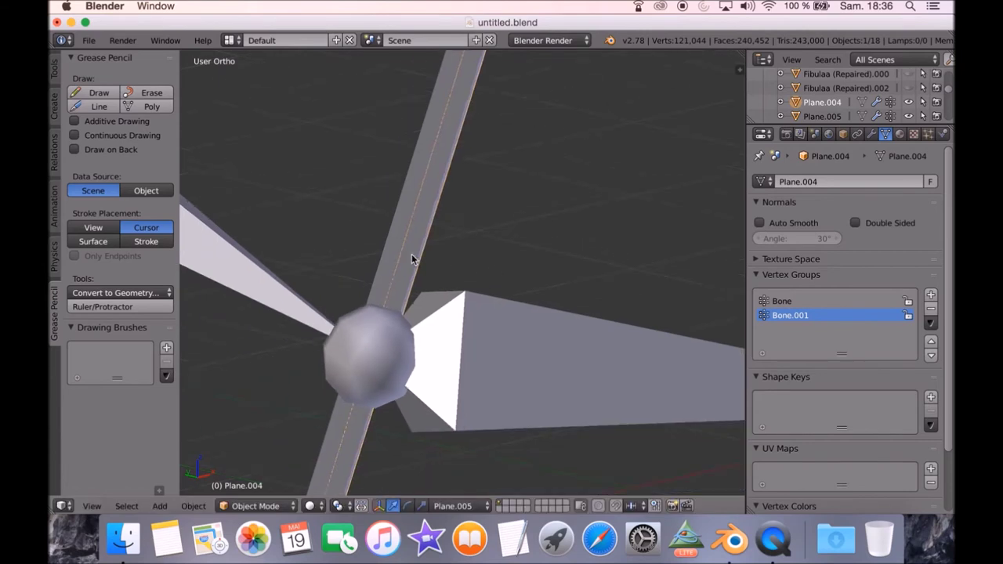
key(g)
key(z)
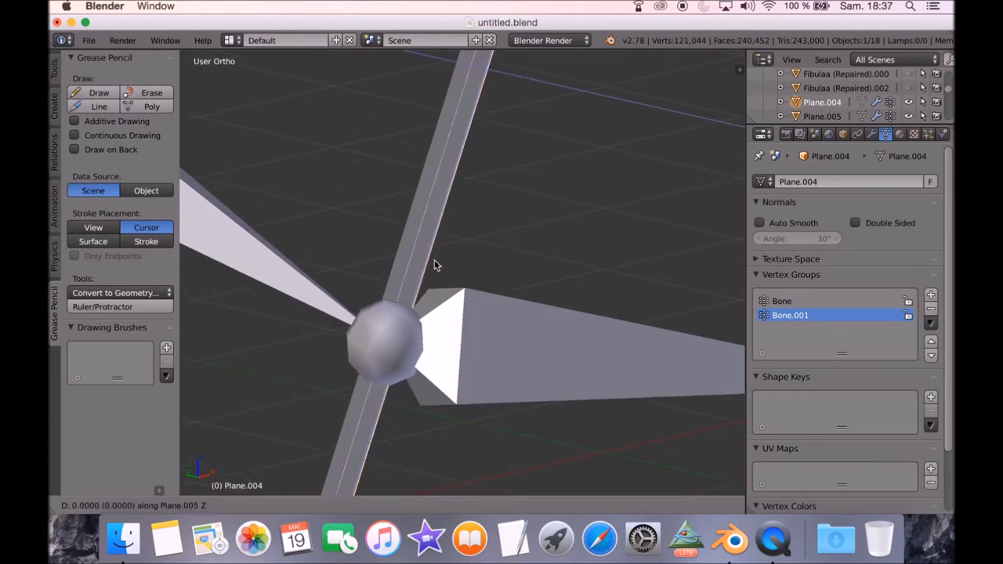
click(434, 263)
Examine the spacing between the two planes and how they cross the joint between the bones.
scroll(428, 268, up, 3)
middle_drag(427, 267, 549, 291)
scroll(543, 290, left, 4)
scroll(540, 290, right, 6)
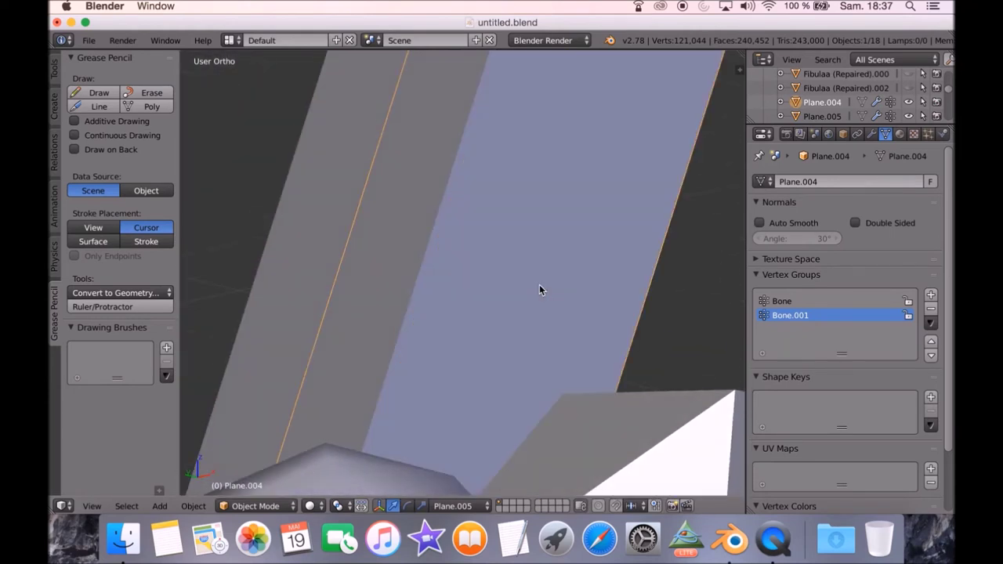
scroll(540, 290, left, 2)
scroll(540, 285, down, 6)
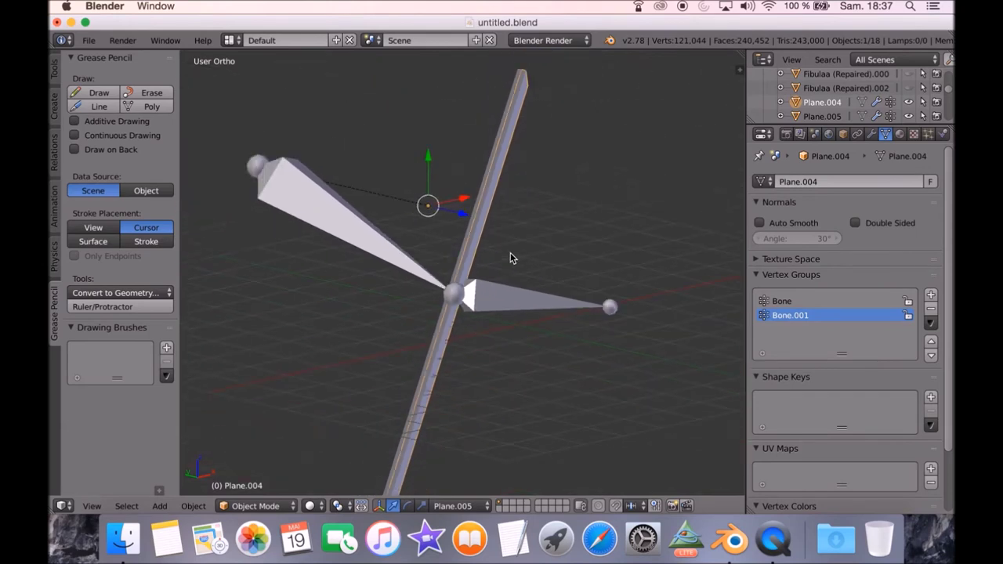
scroll(459, 209, right, 5)
scroll(458, 210, left, 5)
scroll(461, 211, right, 2)
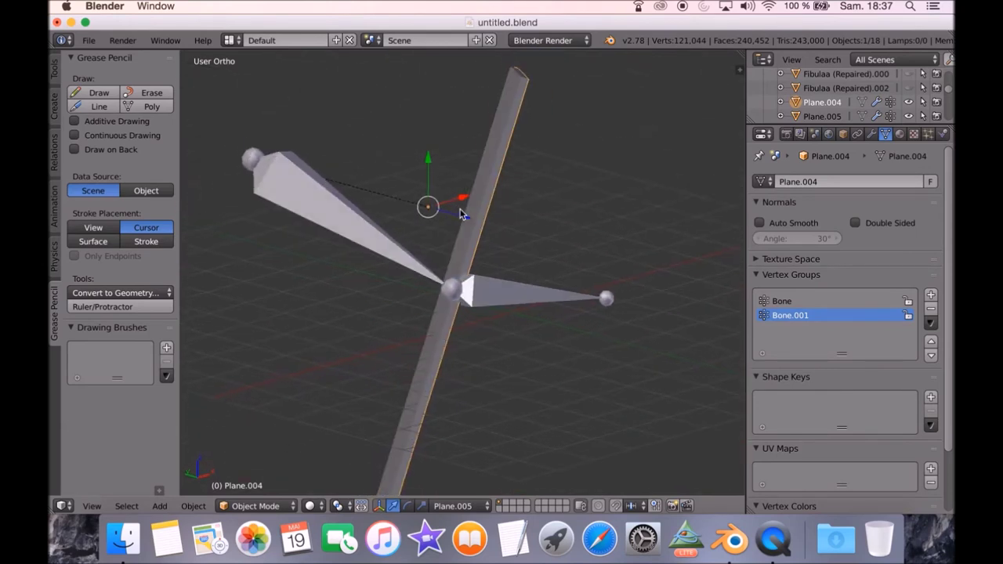
scroll(430, 255, right, 6)
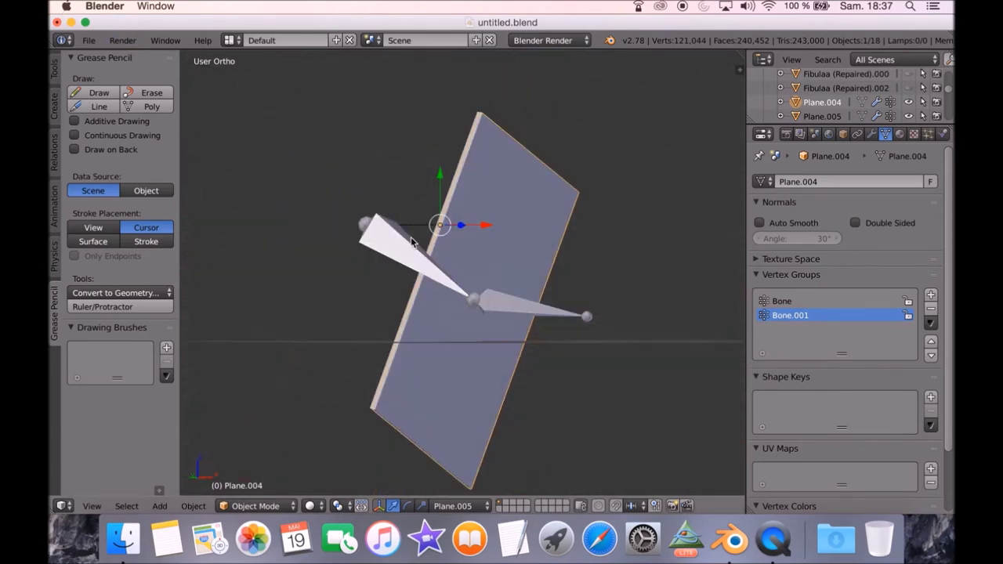
scroll(430, 256, left, 2)
scroll(431, 255, up, 4)
scroll(397, 230, right, 2)
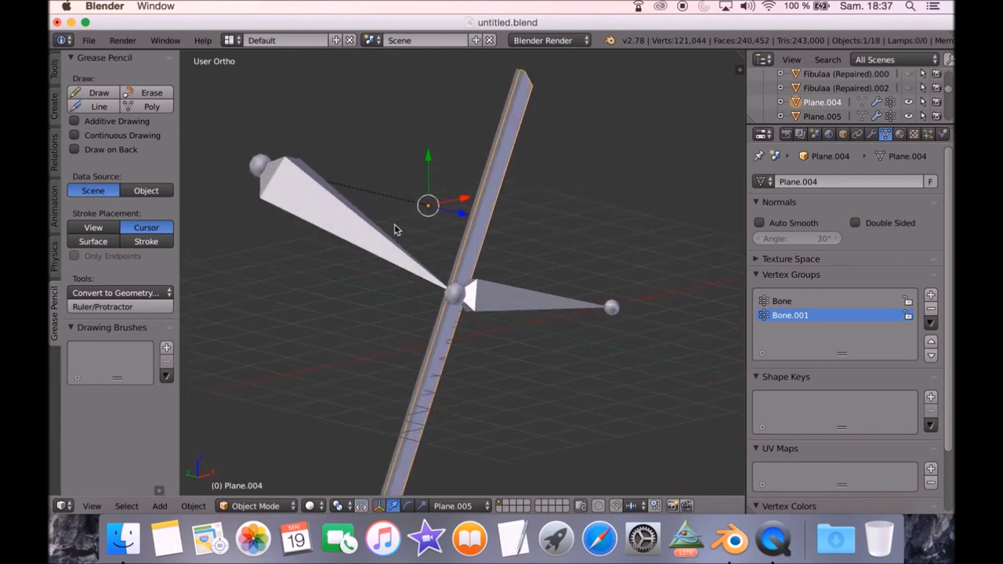
Select the longer bone and unhide Fibulaa (Repaired).000 and Fibulaa (Repaired).002.
right_click(333, 220)
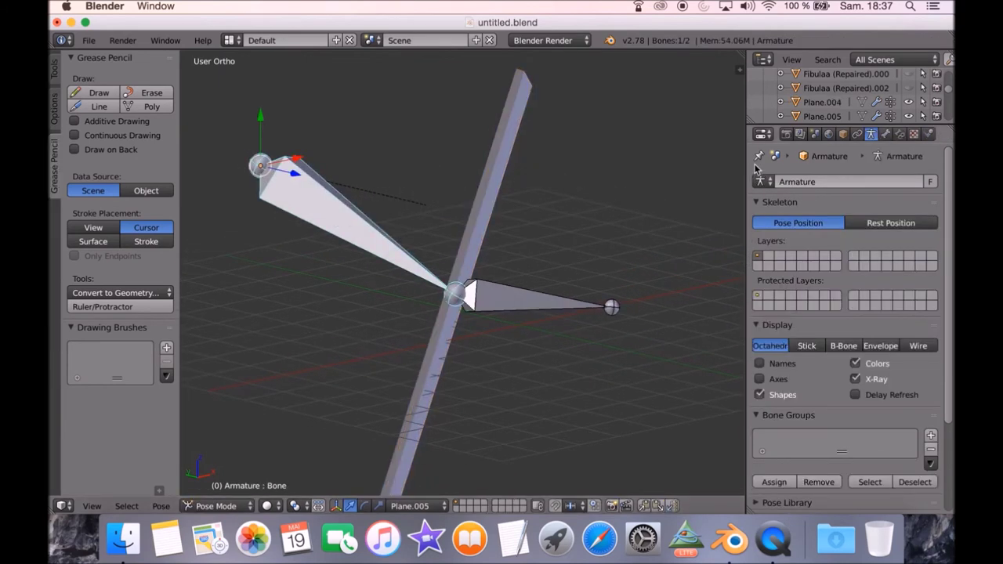
scroll(874, 107, up, 2)
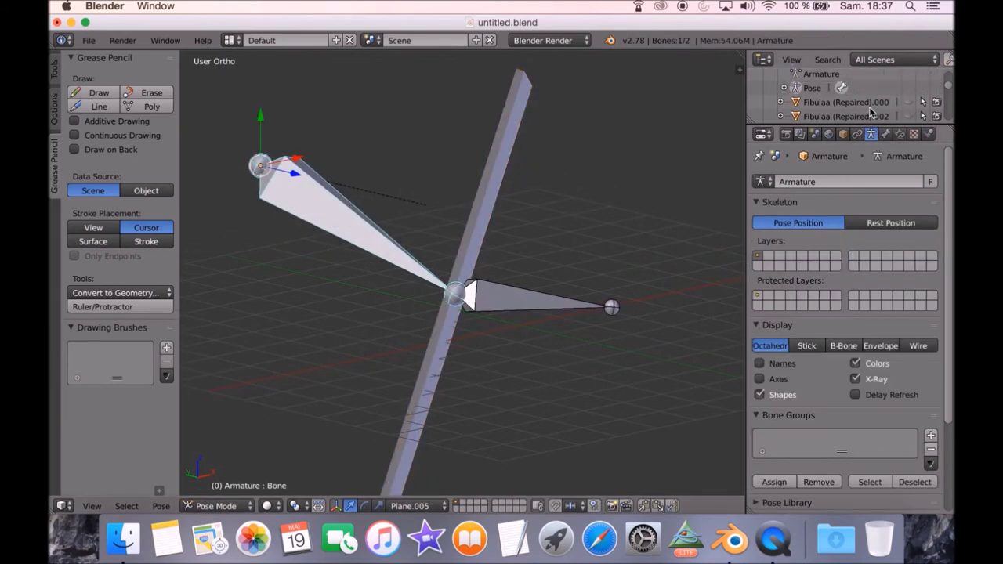
click(908, 102)
click(908, 116)
middle_drag(721, 161, 685, 196)
Select both bones in pose mode and create a new pose library for the armature.
right_click(415, 211)
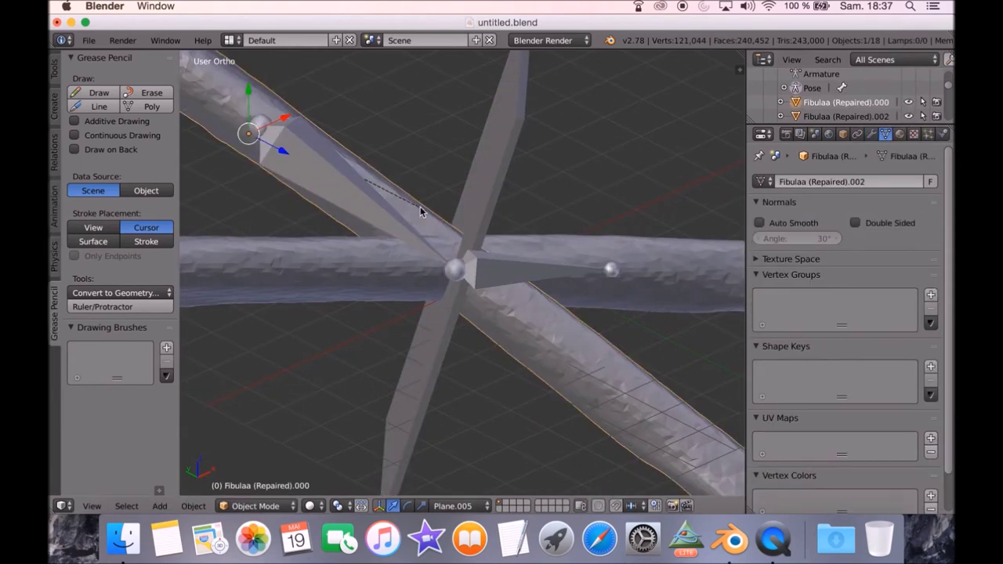
right_click(391, 227)
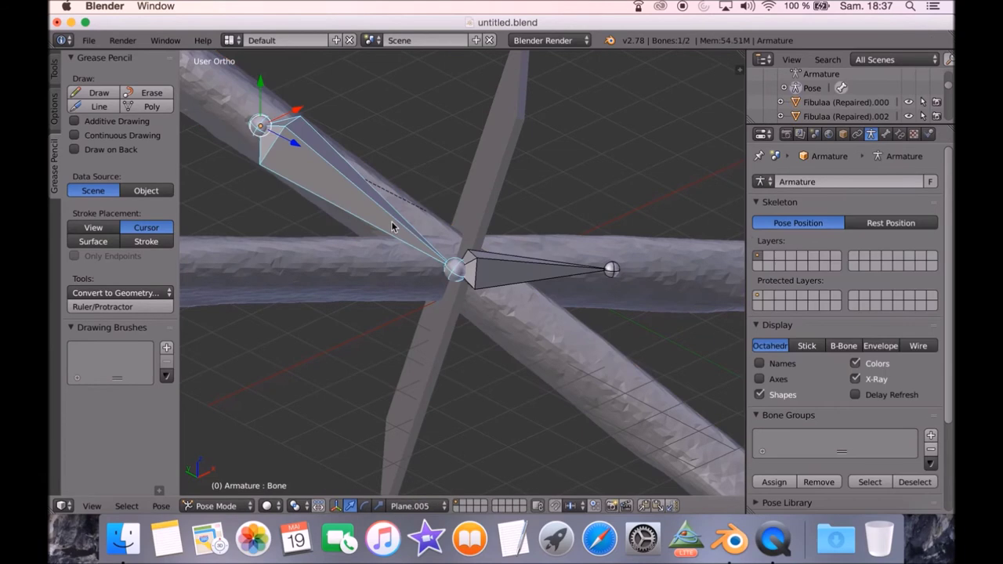
shift+right_click(549, 277)
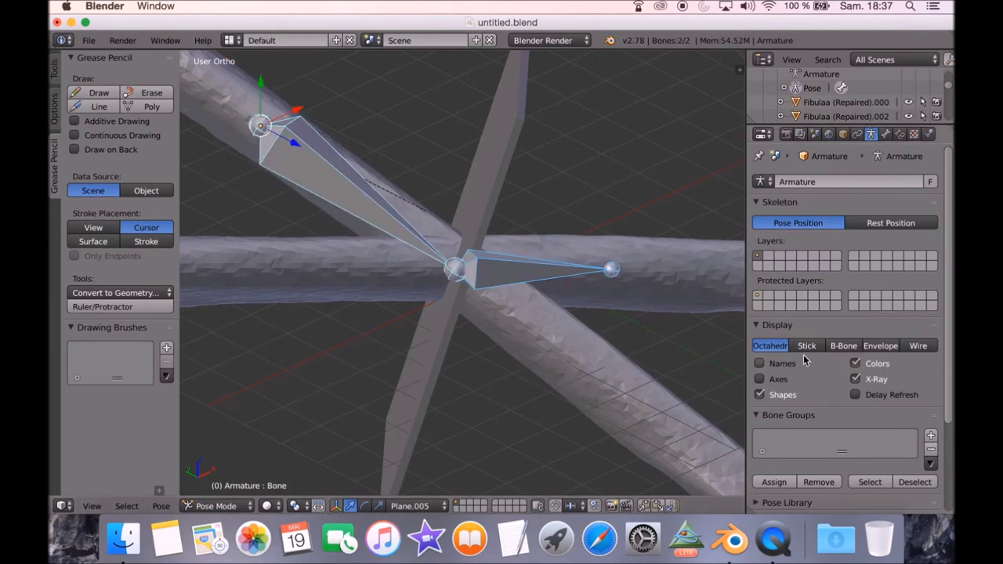
scroll(798, 467, down, 2)
click(775, 460)
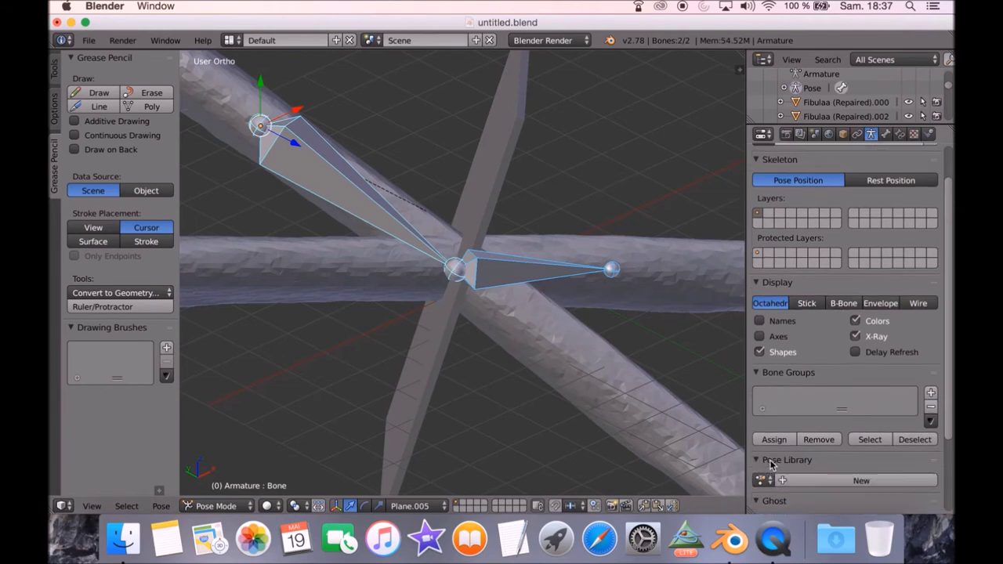
click(810, 479)
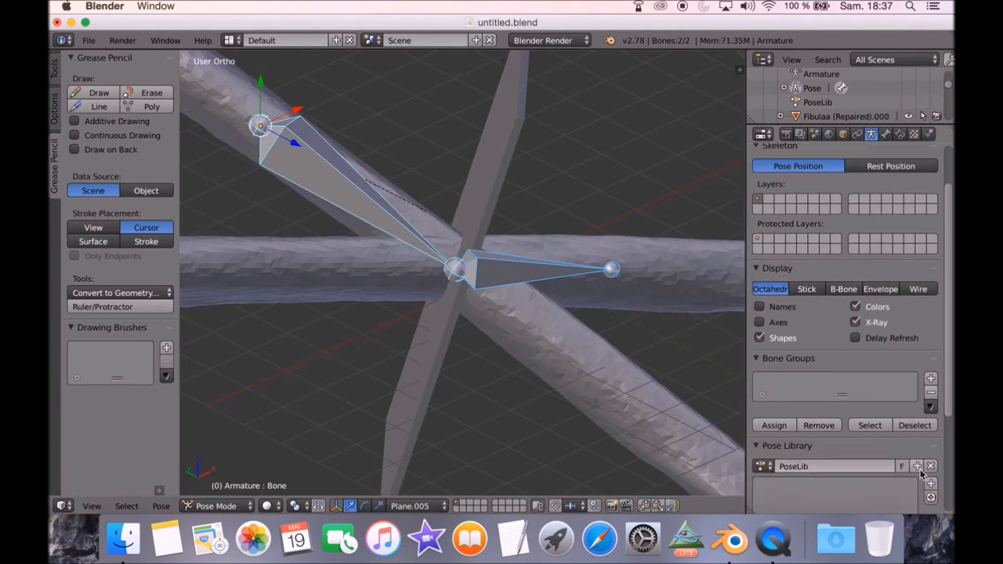
click(918, 467)
Add the current pose of both bones to the pose library as a new pose.
scroll(859, 470, down, 1)
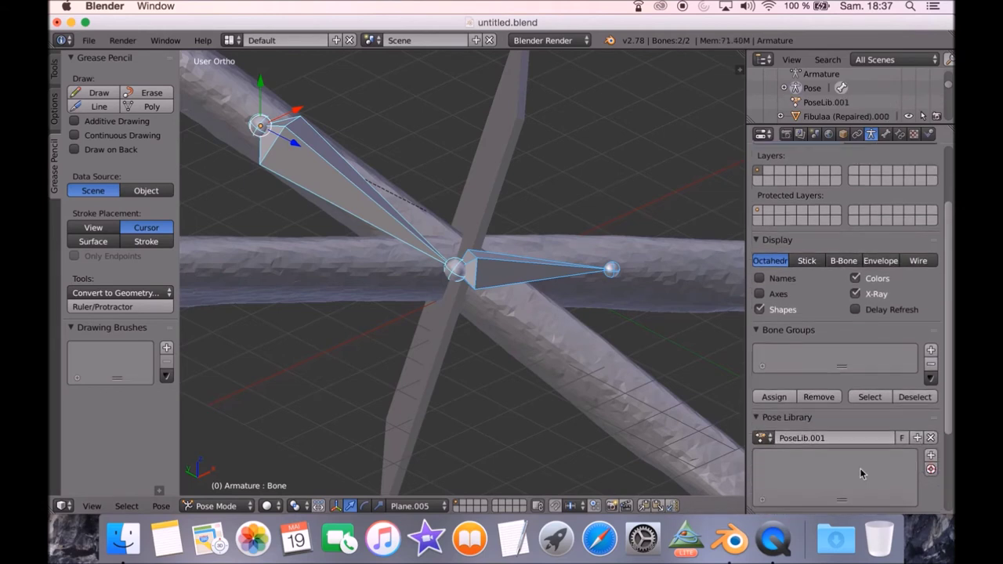
click(931, 456)
click(908, 467)
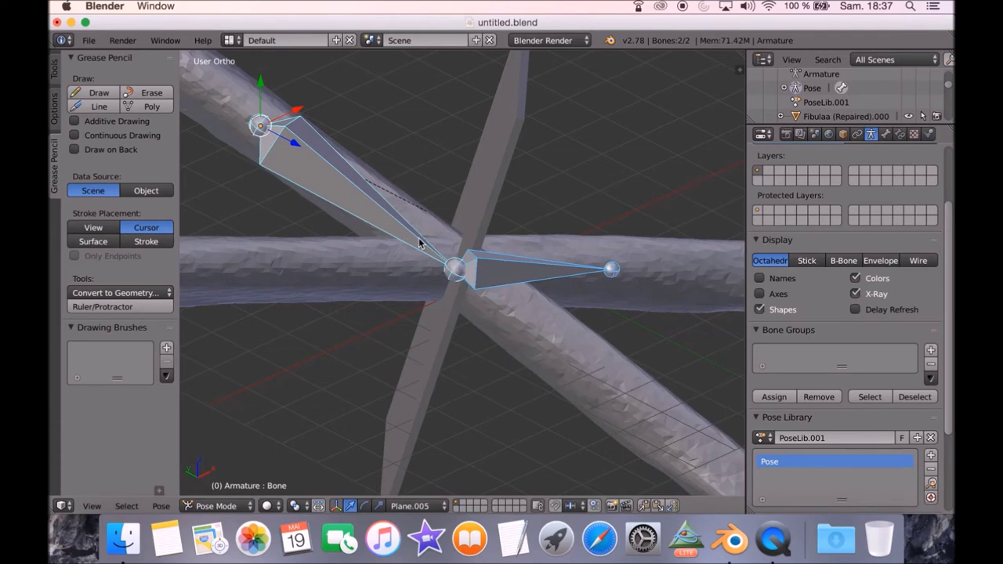
Clear the rotation of both bones and inspect the fibulas at the joint in the rest pose.
middle_drag(419, 243, 474, 234)
key(alt+r)
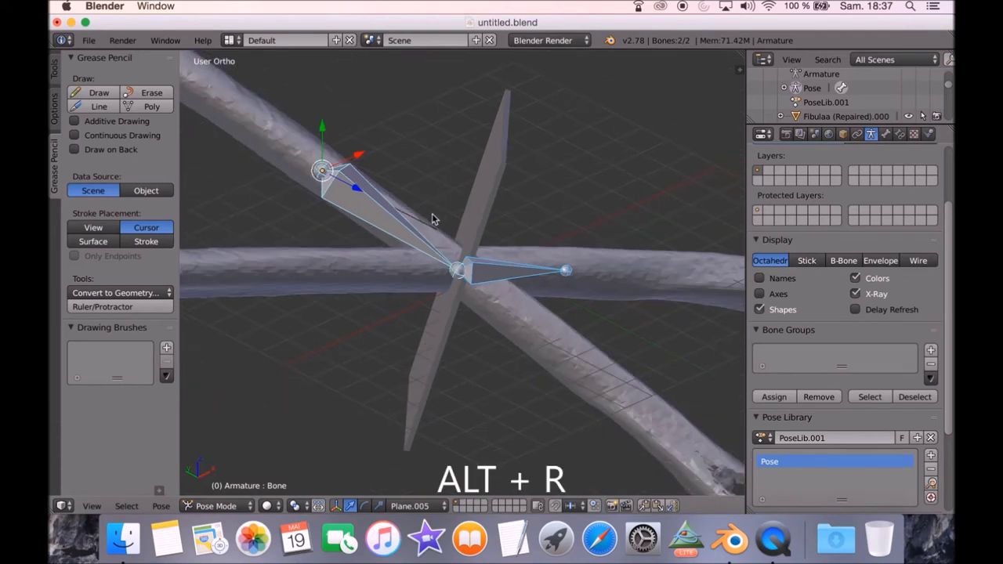
key(r)
click(269, 427)
key(alt+r)
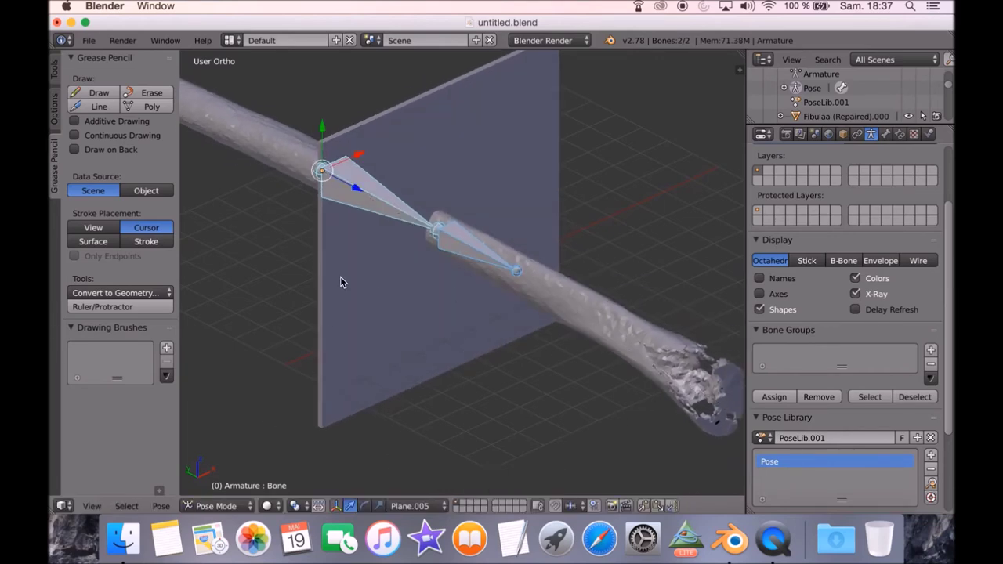
middle_drag(337, 274, 379, 304)
scroll(675, 343, up, 4)
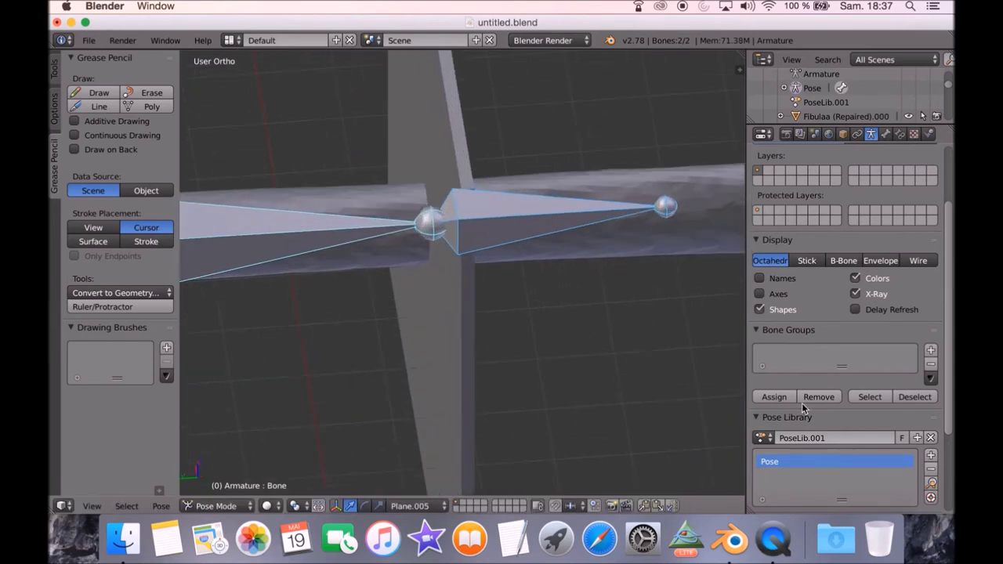
Apply the stored pose from the pose library to the bones and inspect the fibulas and planes.
click(930, 485)
middle_drag(518, 315, 475, 316)
scroll(502, 322, down, 5)
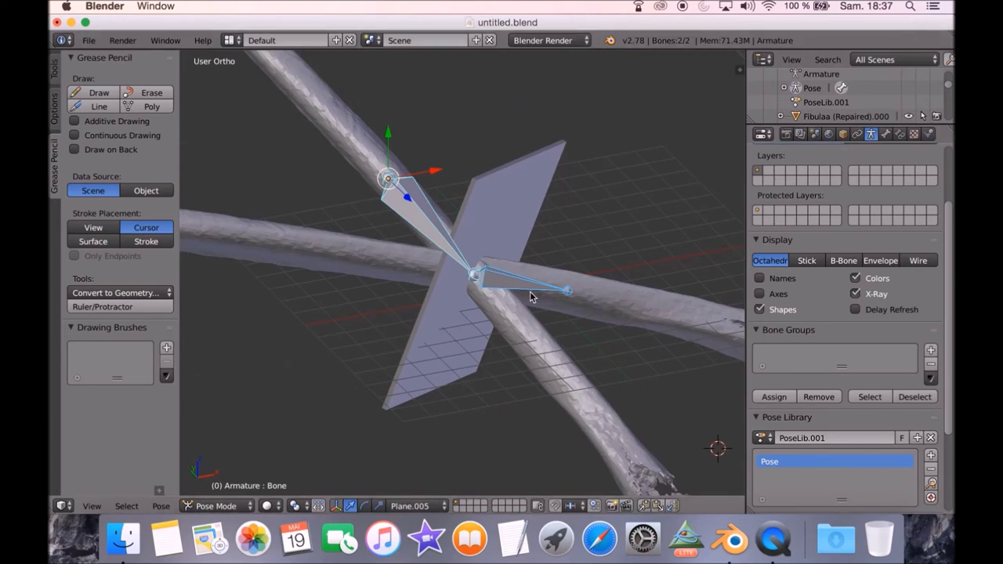
middle_drag(536, 289, 445, 250)
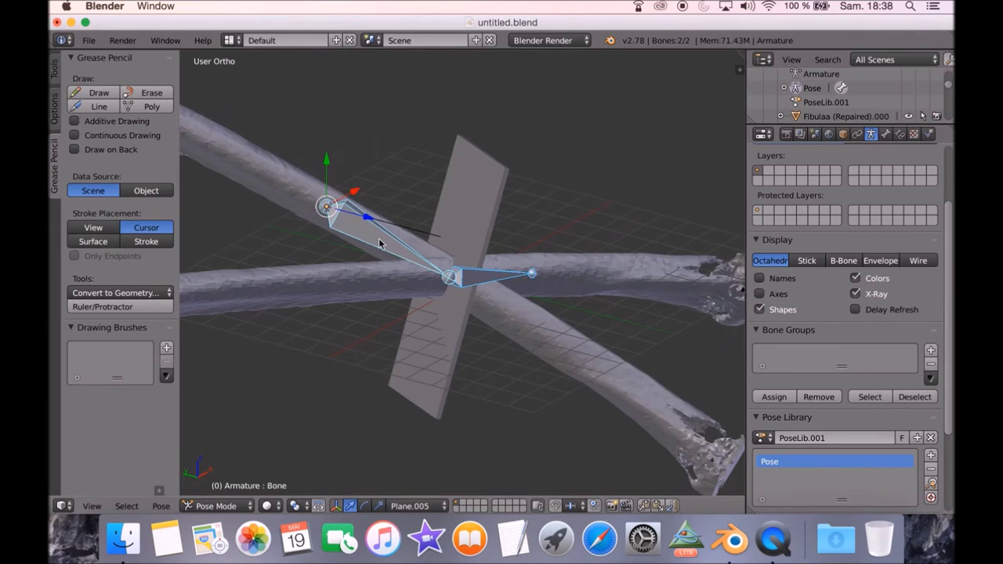
Select Fibulaa (Repaired).000 and unhide the cutting planes Plane.001, Plane.002 and Plane.003.
right_click(286, 193)
scroll(866, 125, down, 5)
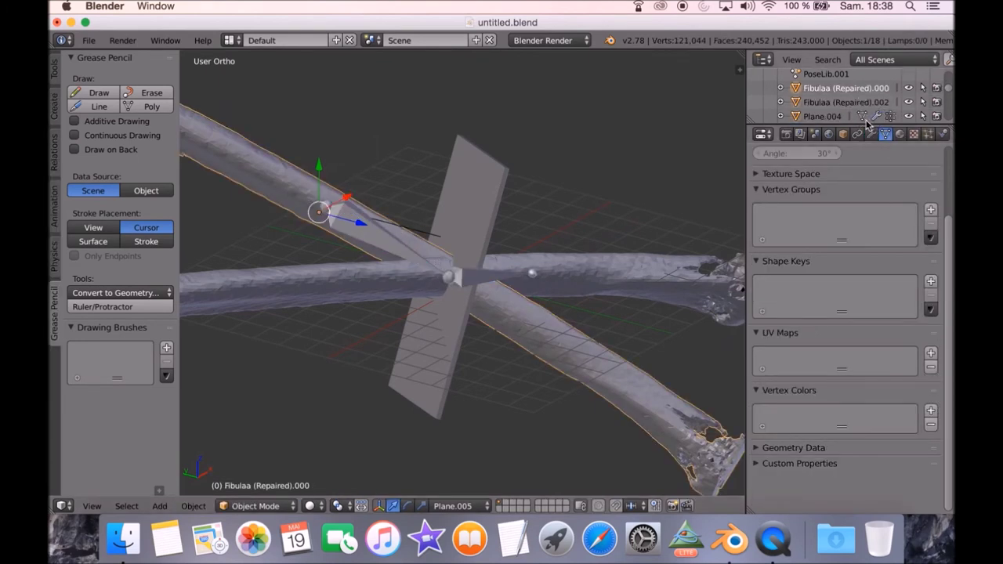
scroll(868, 115, down, 5)
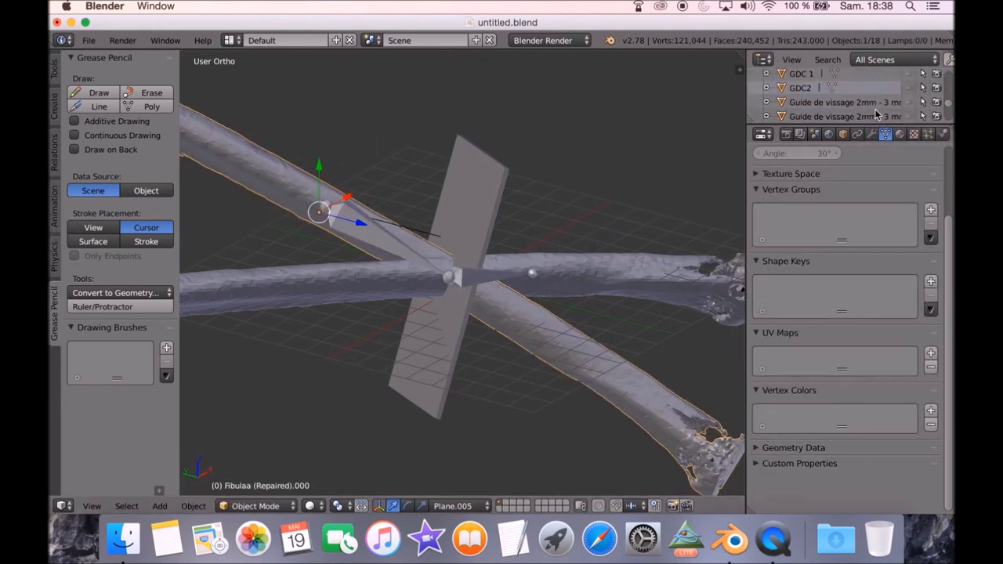
click(908, 88)
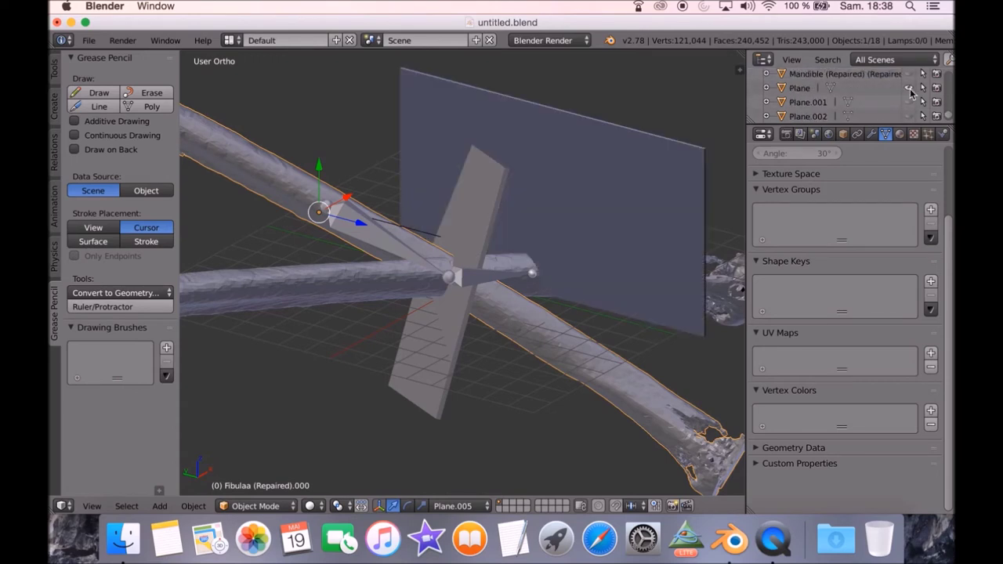
click(909, 88)
click(909, 102)
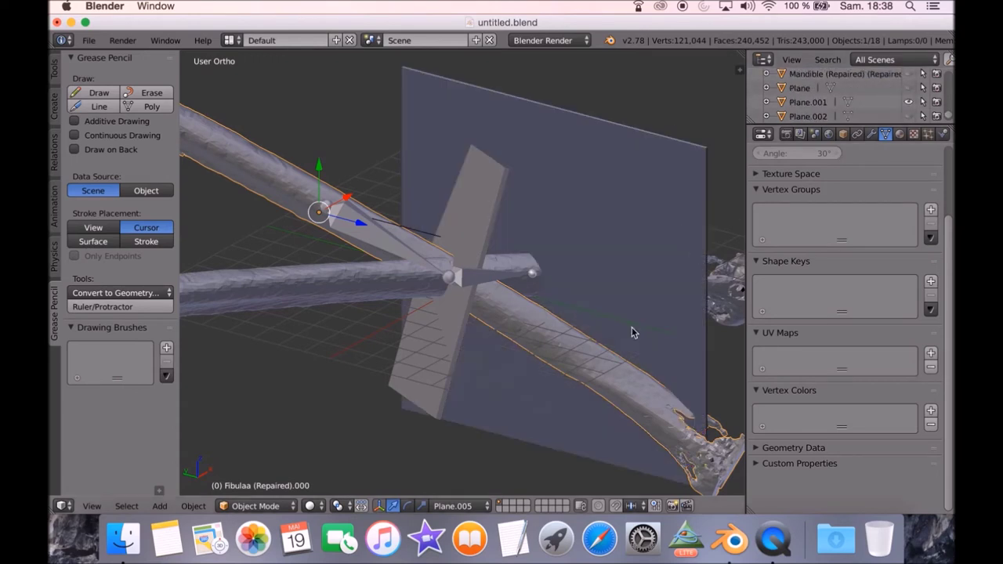
scroll(871, 119, down, 1)
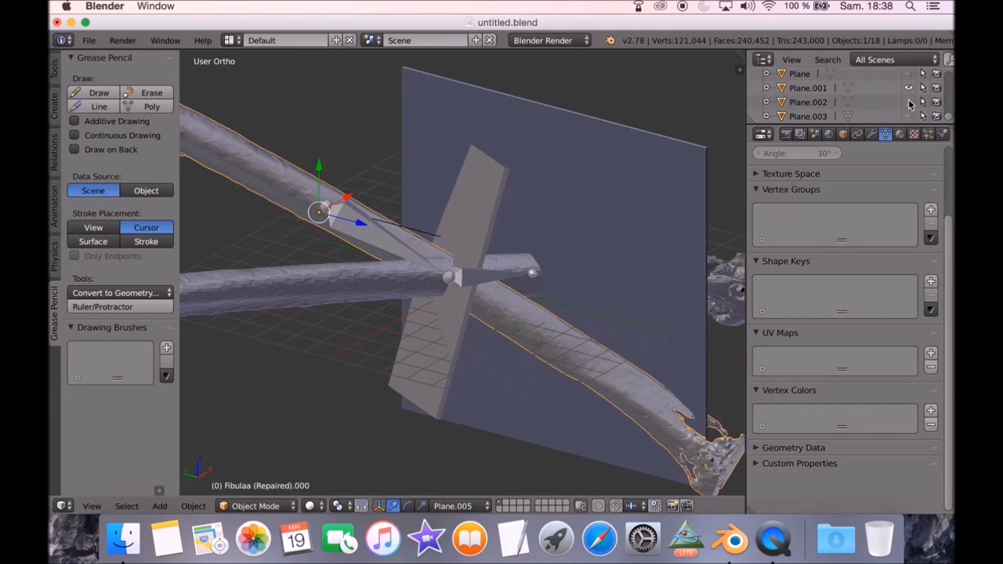
click(908, 116)
click(908, 103)
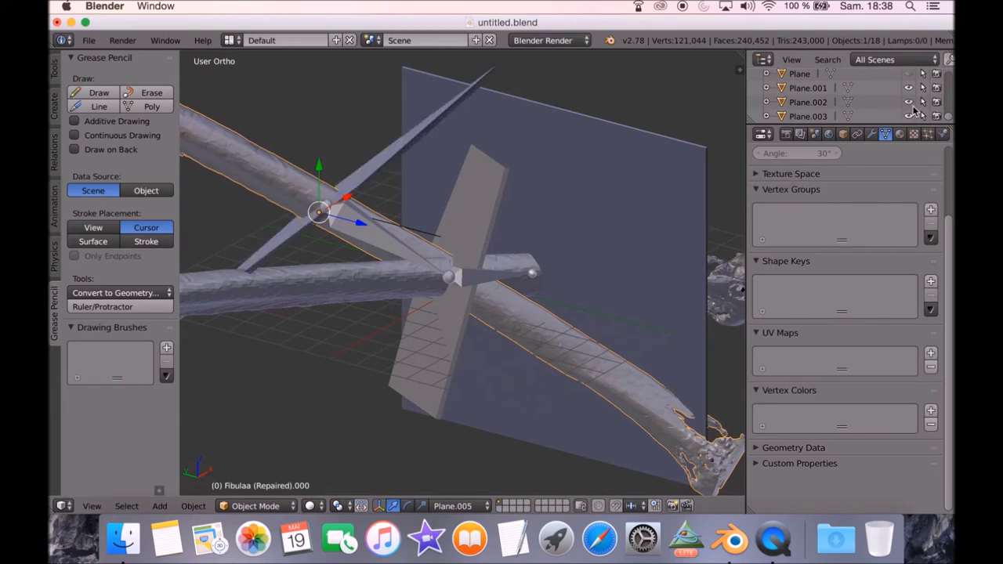
middle_drag(584, 200, 659, 185)
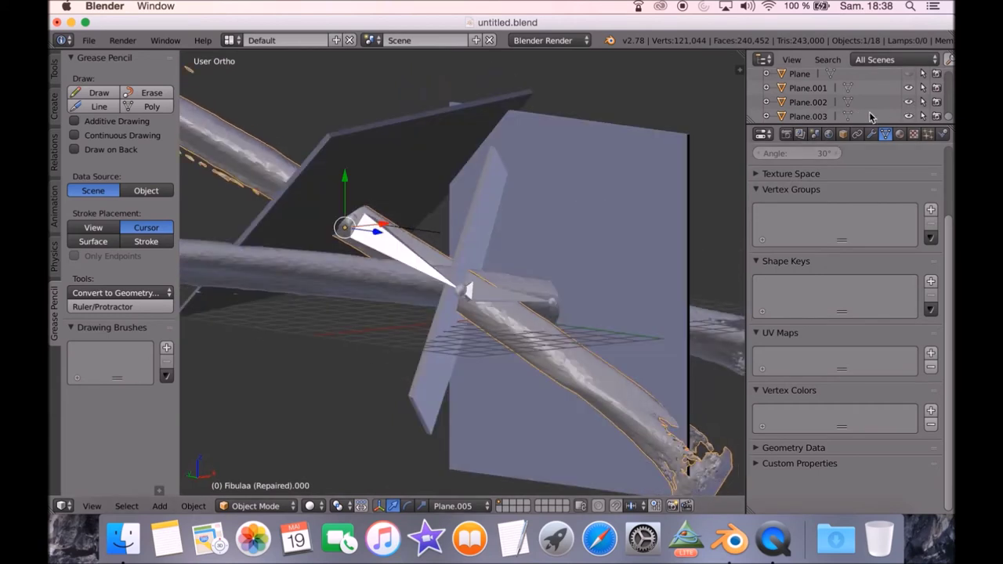
Hide the cutting plane Plane.002 and orient the view on the fibula and its two cutting planes.
click(908, 102)
click(909, 102)
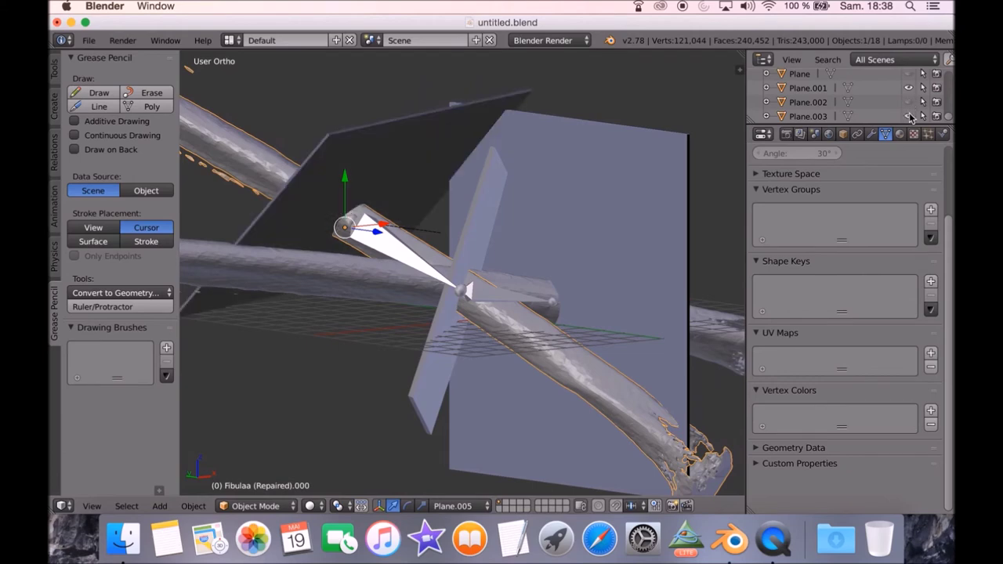
middle_drag(362, 147, 386, 185)
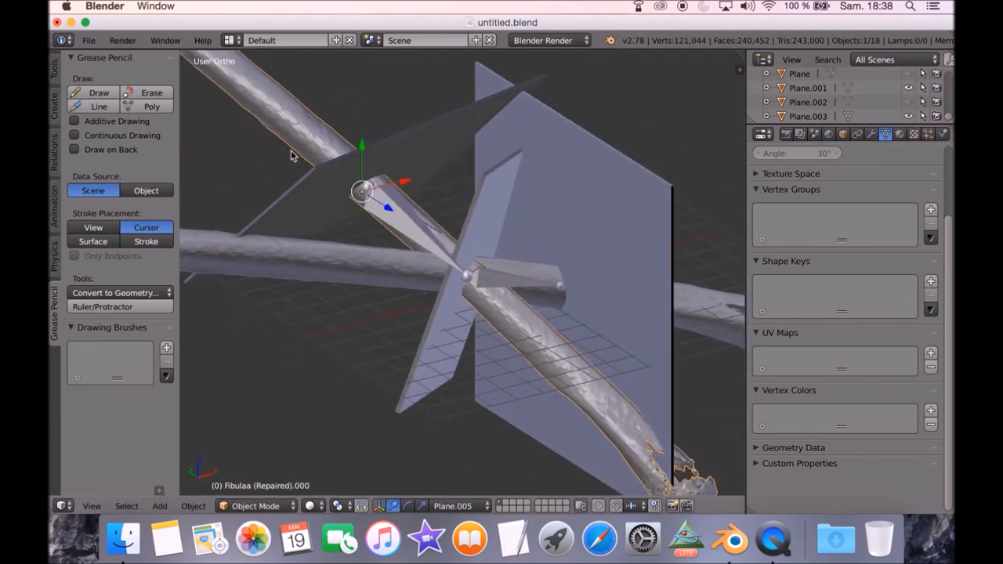
middle_drag(292, 155, 232, 133)
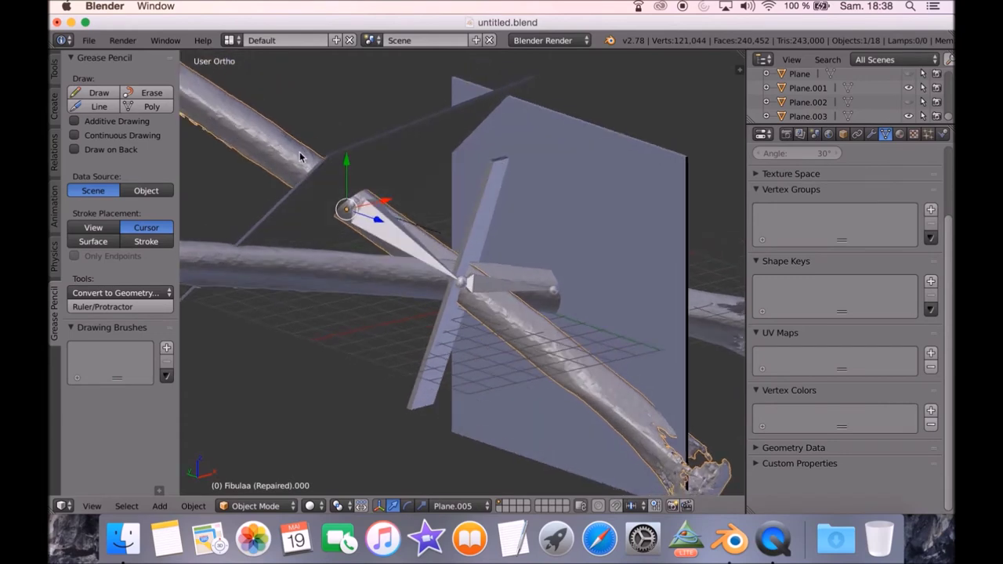
Cut Fibulaa (Repaired).000 with two Boolean modifiers set to Difference, using Plane.003 and Plane.004, and apply both.
click(871, 134)
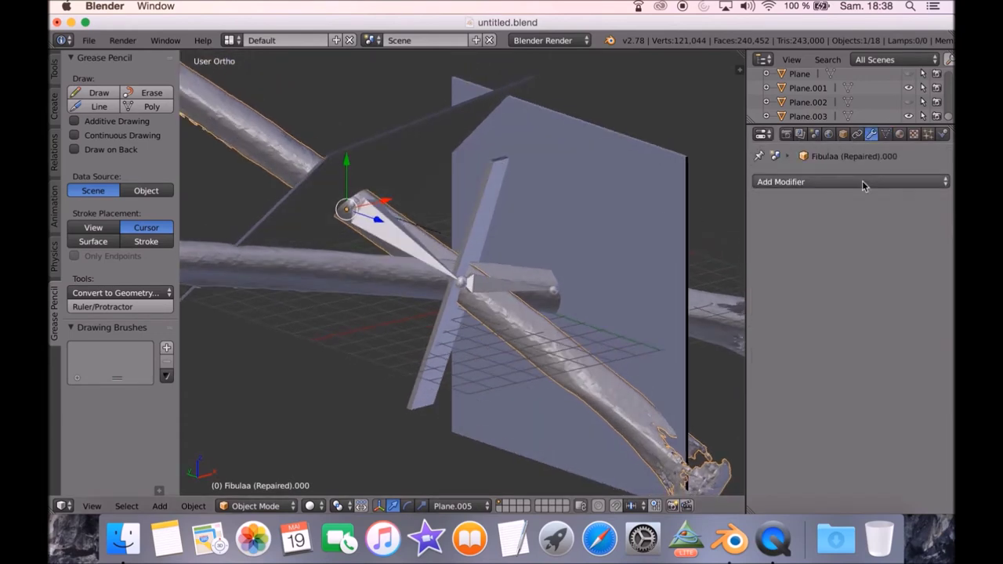
click(865, 182)
click(697, 247)
click(801, 265)
click(799, 225)
click(899, 228)
click(940, 264)
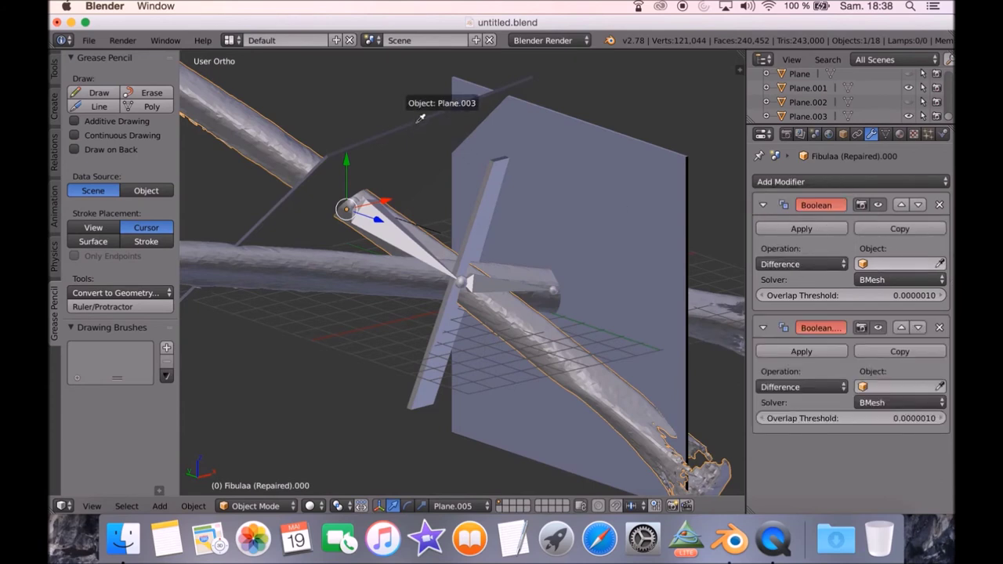
click(430, 132)
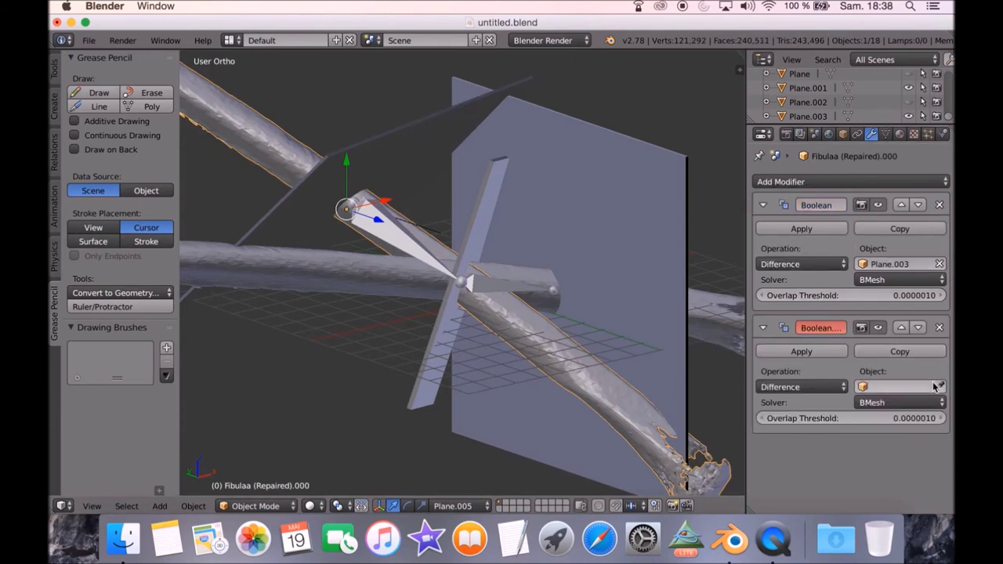
click(483, 235)
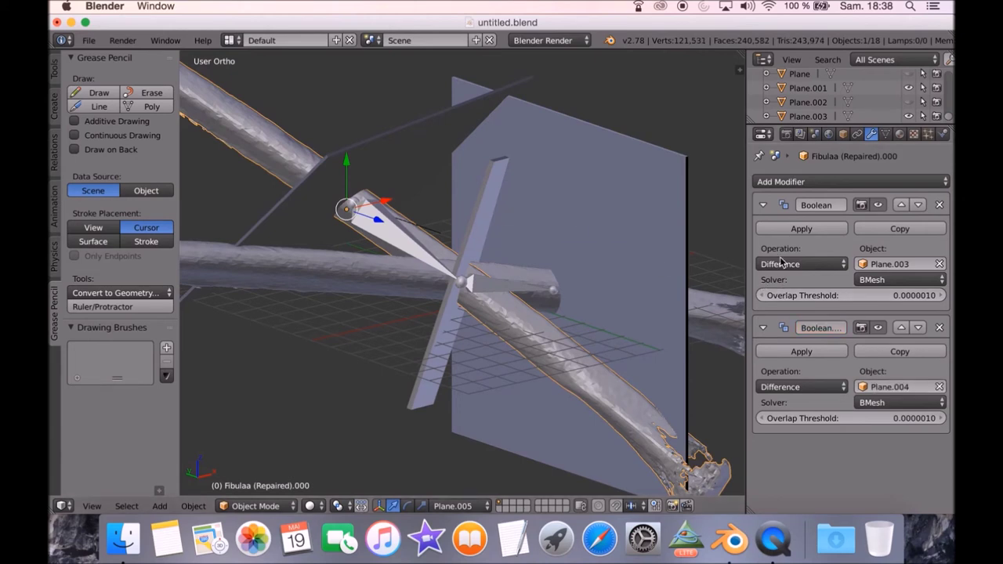
click(794, 229)
click(797, 229)
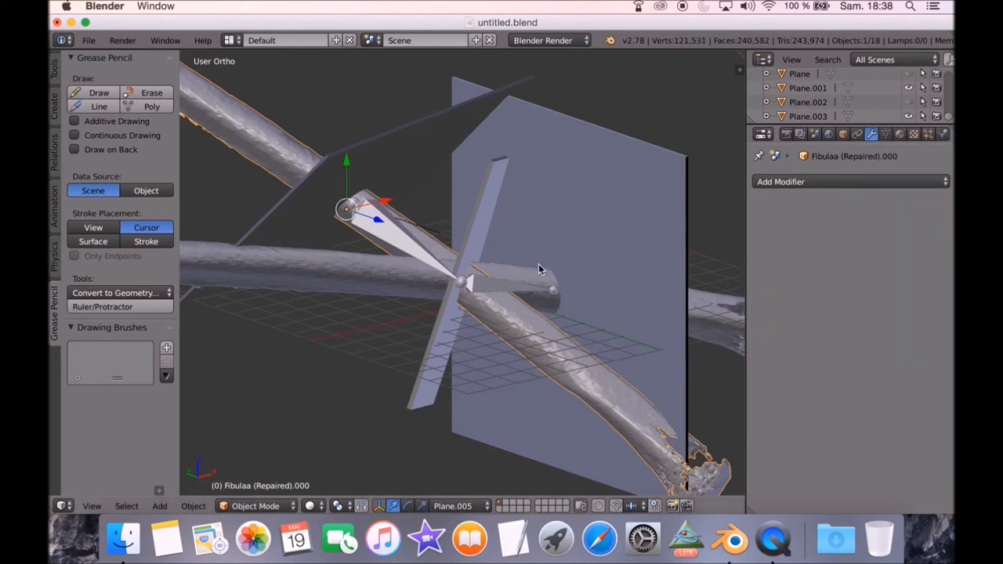
Separate the Fibulaa (Repaired).000 segment between the two cuts into its own object and delete the leftover fibula parts.
key(Tab)
right_click(417, 227)
click(418, 227)
key(ctrl+KP_Add)
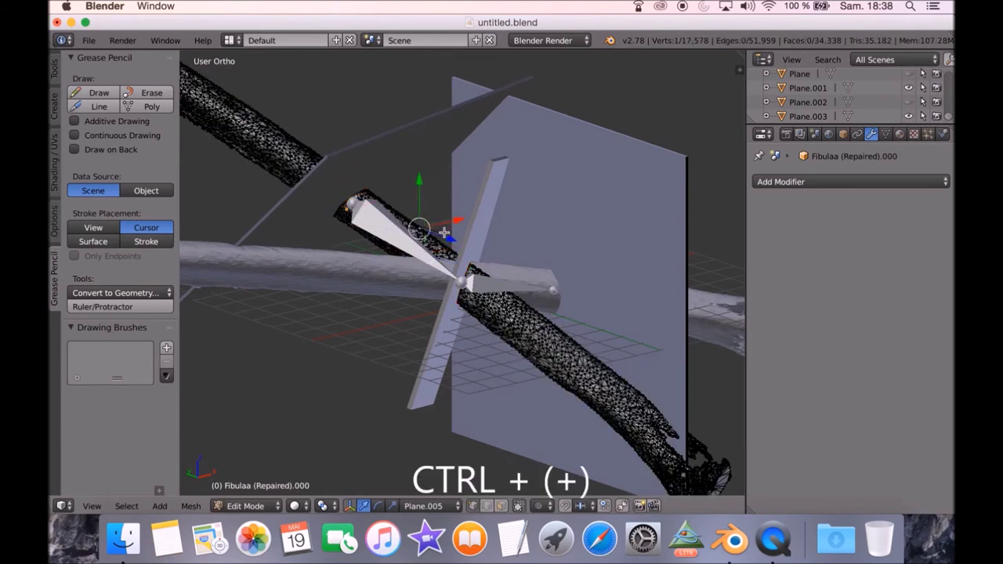
key(ctrl+KP_Add)
key(ctrl+KP_Add)
key(ctrl+KP_Add)
key(ctrl+KP_Add)
key(ctrl+KP_Add)
key(ctrl+KP_Add)
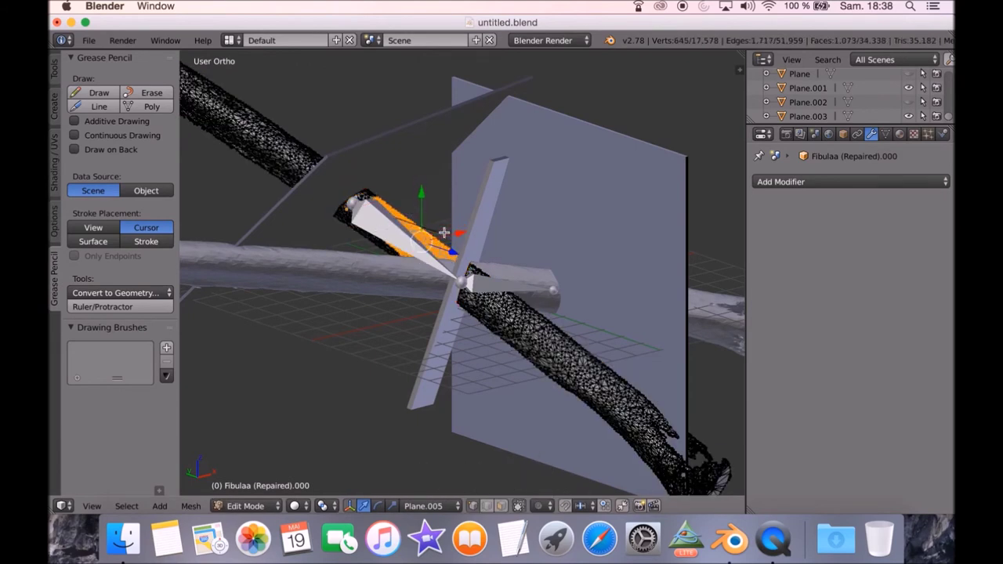
key(ctrl+KP_Add)
key(p)
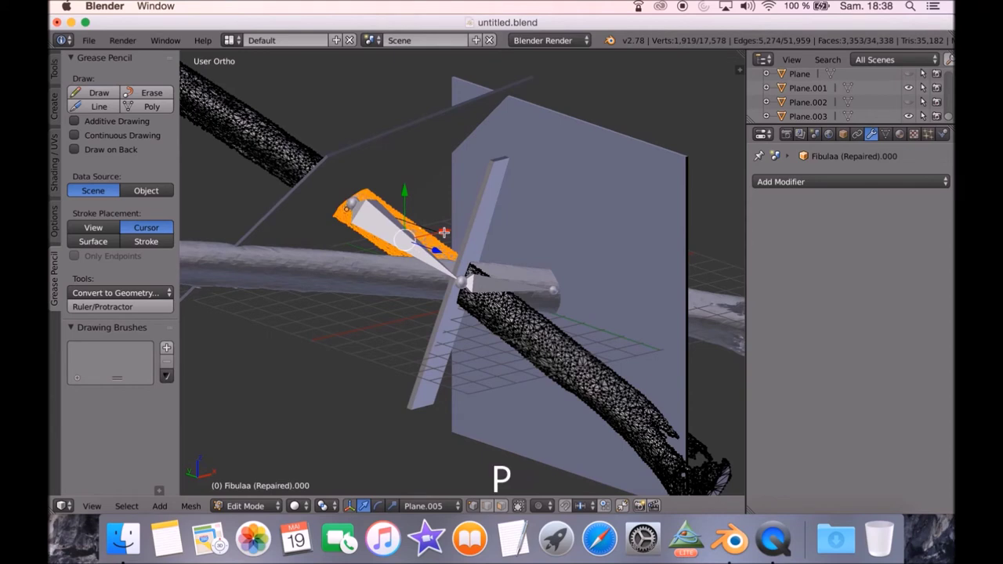
click(445, 235)
key(Tab)
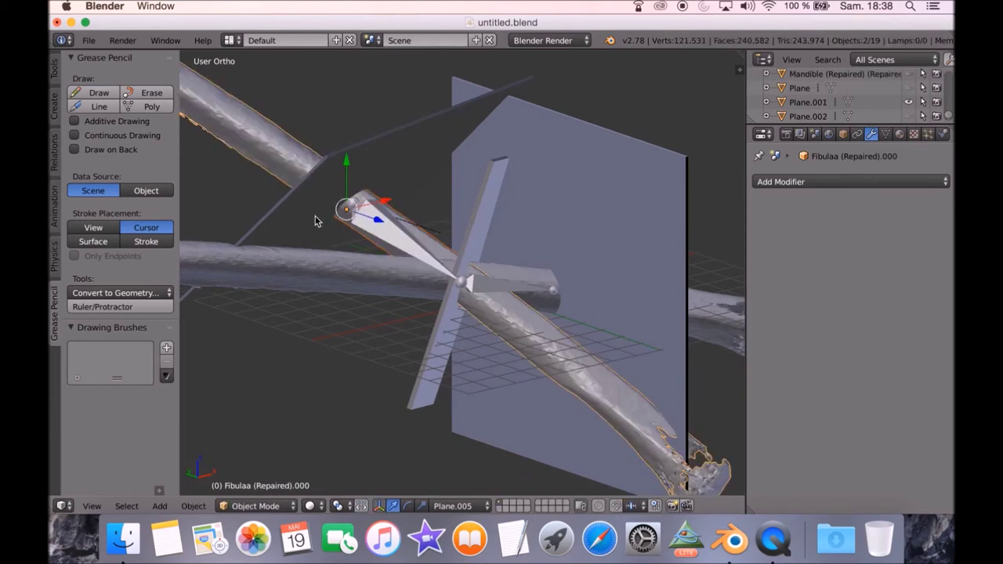
key(x)
click(289, 159)
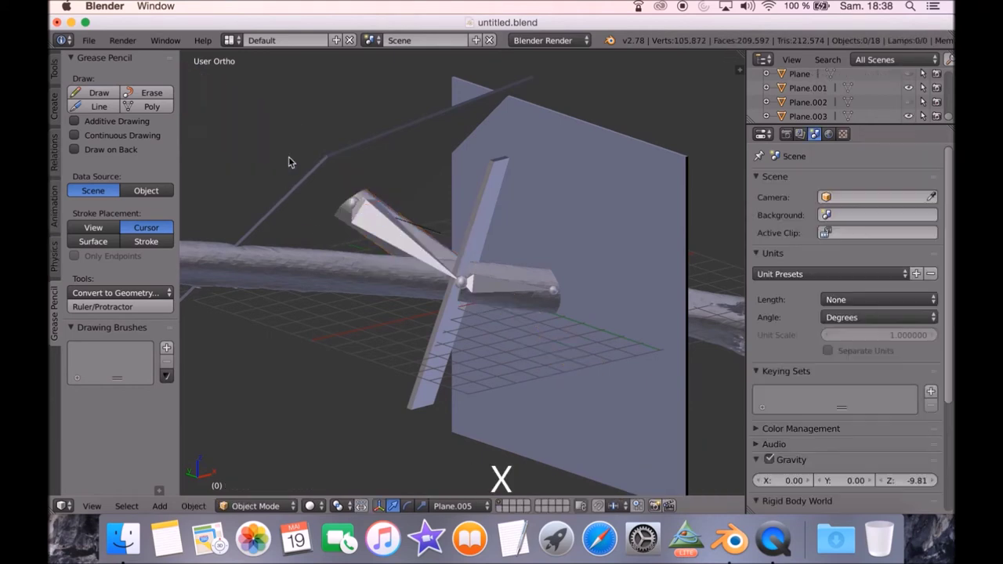
Cut Fibulaa (Repaired).002 with two Boolean modifiers set to Difference, using Plane.001 and Plane.005, and apply both.
right_click(401, 277)
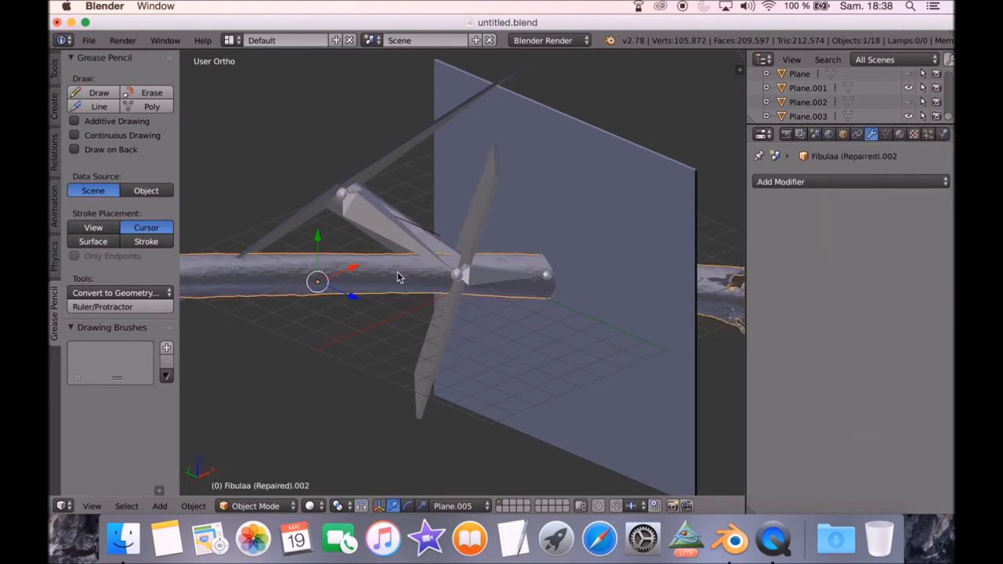
click(790, 182)
click(795, 264)
click(800, 220)
click(883, 229)
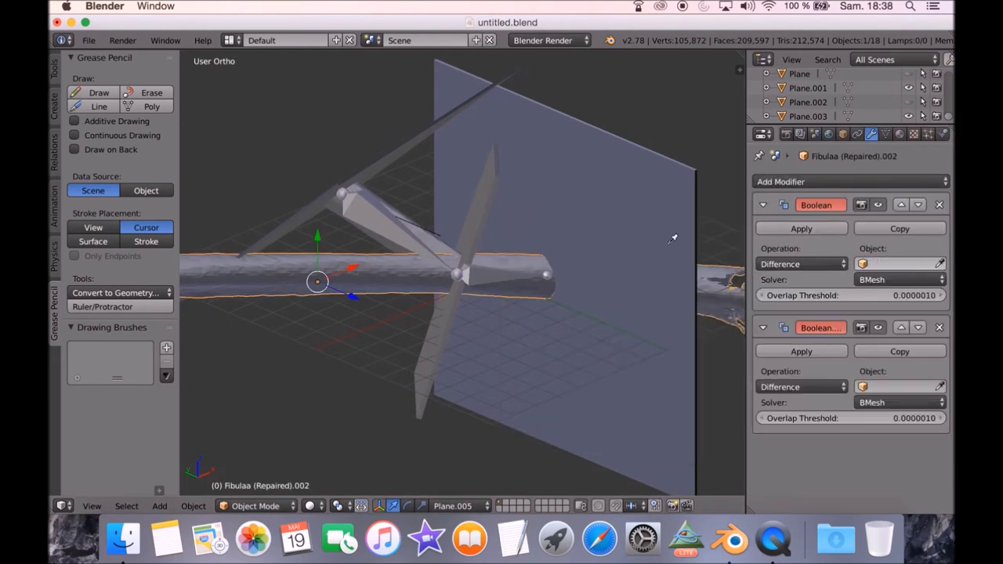
click(650, 214)
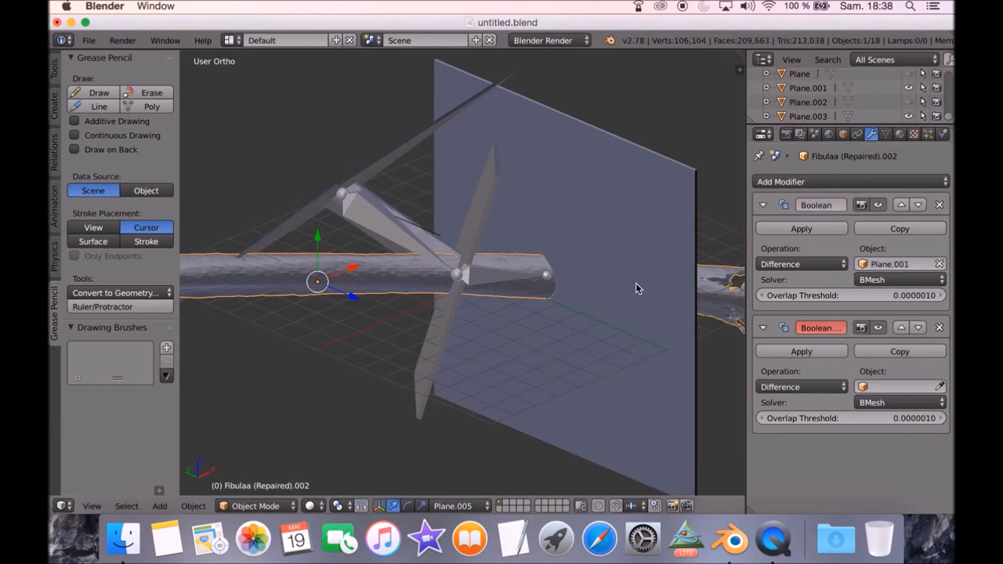
middle_drag(626, 284, 583, 264)
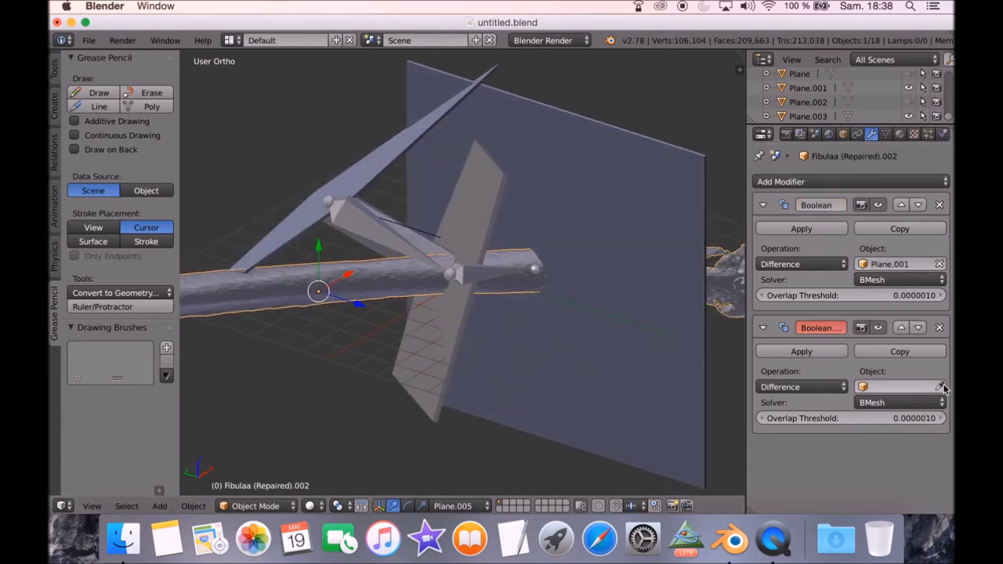
click(474, 212)
click(778, 229)
click(778, 229)
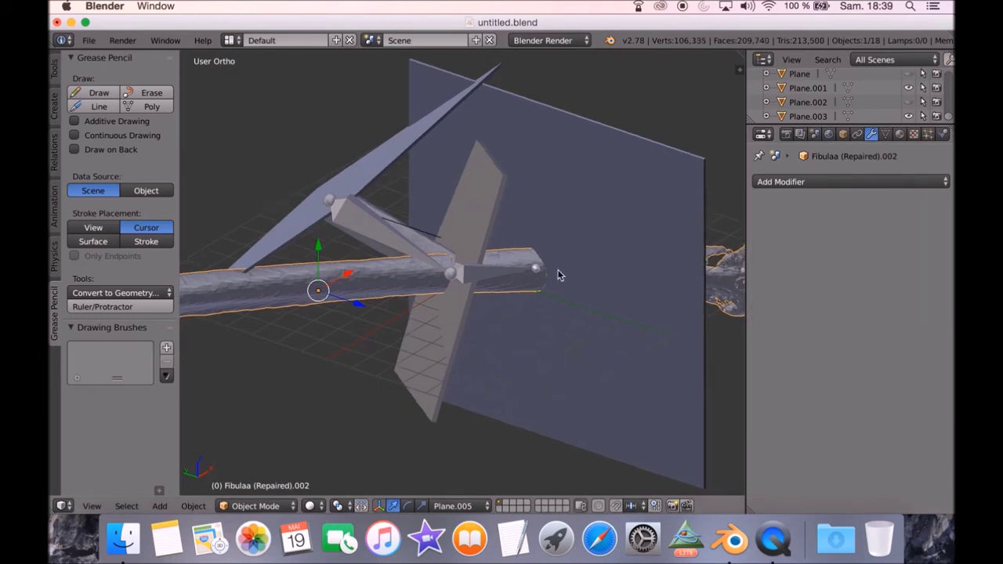
Separate the Fibulaa (Repaired).002 segment between its two cuts into its own object and delete the rest of that fibula.
middle_drag(559, 273, 537, 270)
key(Tab)
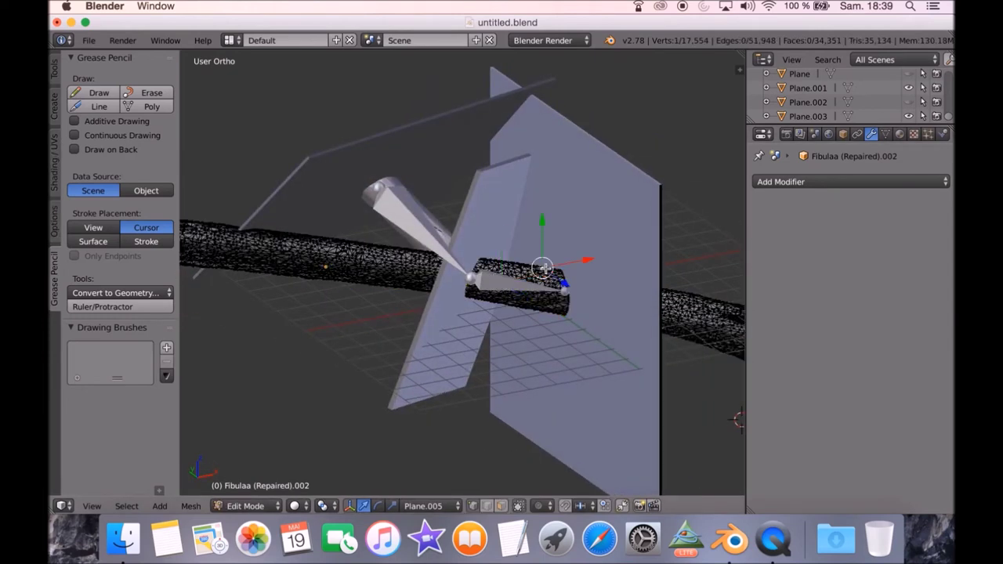
key(ctrl+KP_Add)
key(ctrl+KP_Add)
key(ctrl+KP_Add)
key(ctrl+KP_Add)
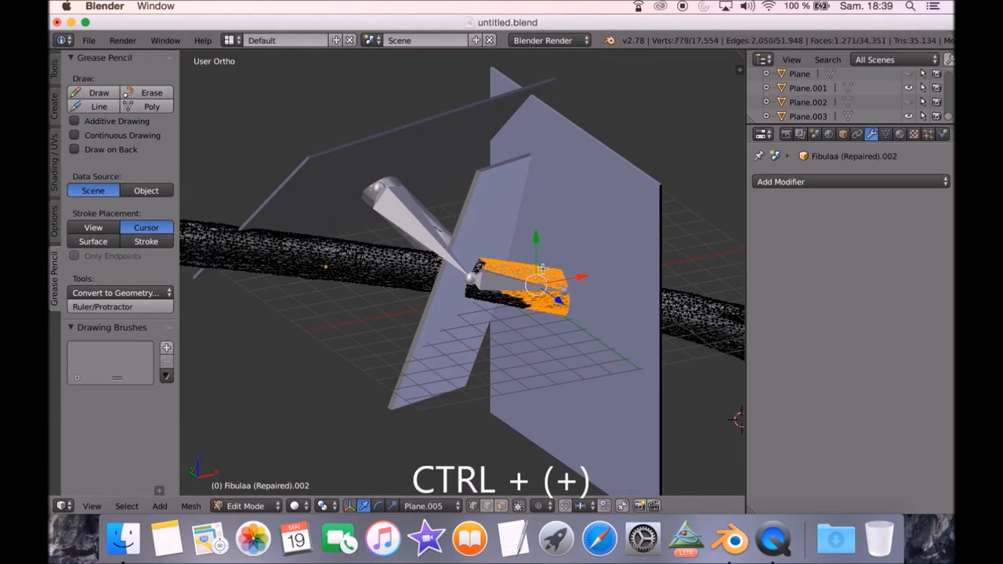
key(p)
click(542, 268)
key(Tab)
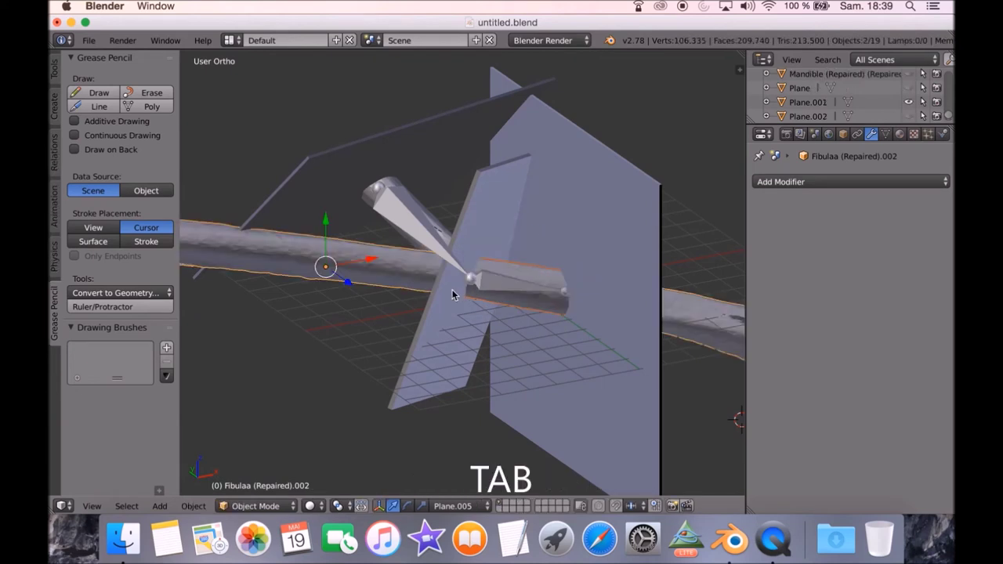
click(387, 270)
Hide the visible cutting planes and the armature, leaving only the two fibula segments on display.
middle_drag(629, 295, 603, 239)
right_click(602, 240)
key(h)
right_click(514, 194)
key(h)
right_click(459, 161)
key(h)
middle_drag(593, 165, 587, 204)
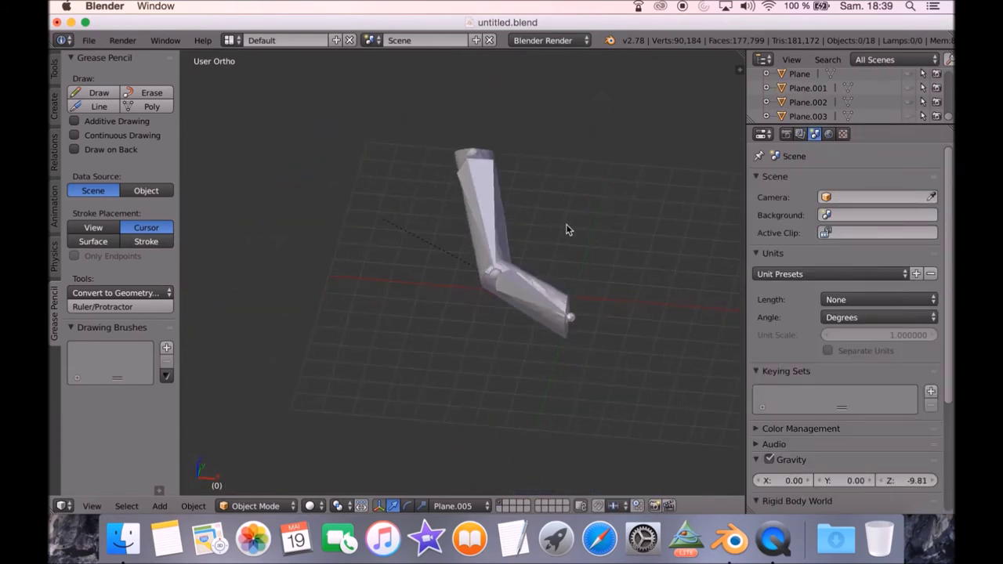
right_click(475, 214)
key(h)
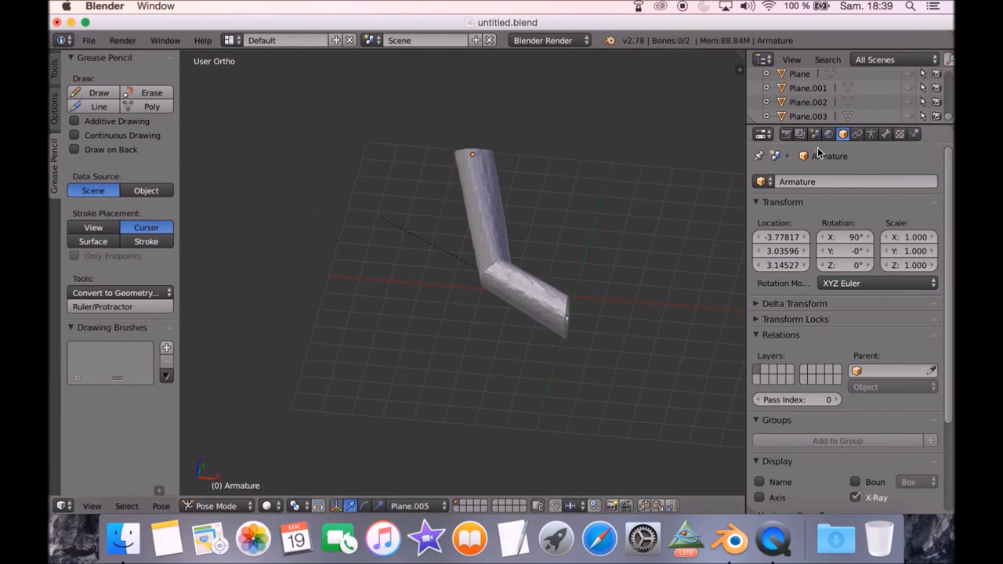
Unhide the resected mandible, Mandible (Repaired) (Repaired), around the two fibula segments.
scroll(882, 101, up, 3)
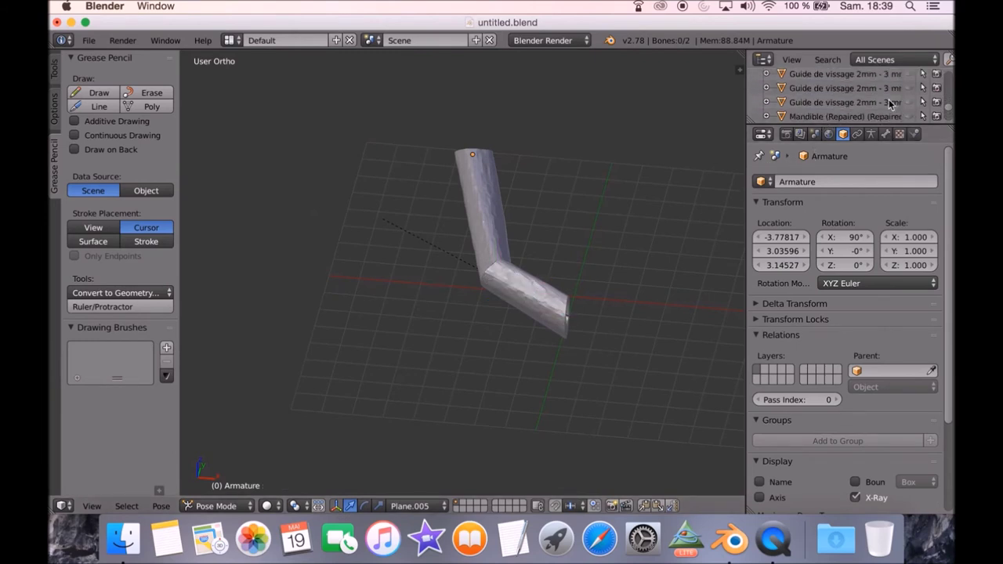
click(909, 102)
click(909, 102)
click(909, 89)
Examine from several angles how the two fibula segments bridge the gap in the resected mandible.
middle_drag(688, 168, 736, 81)
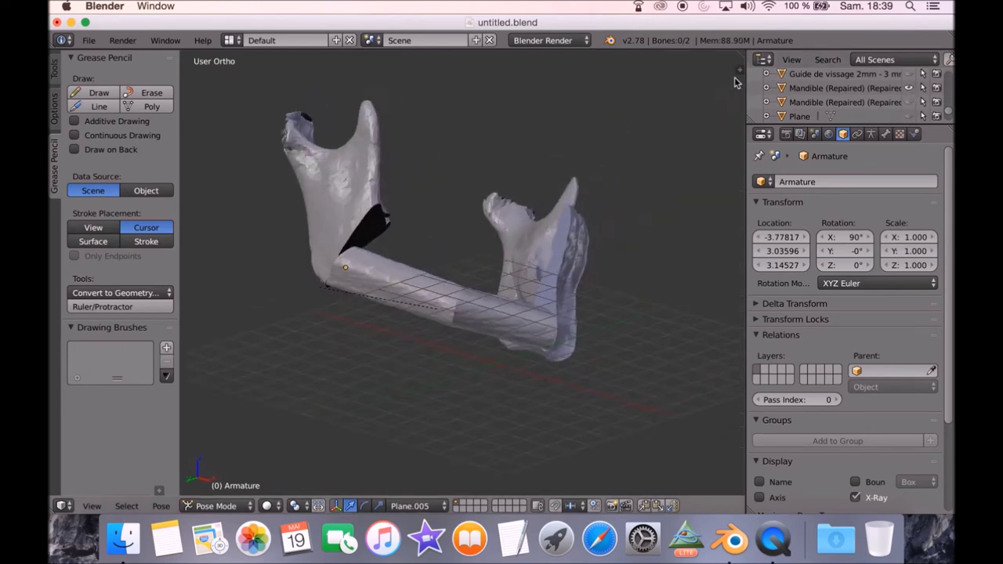
scroll(586, 221, up, 3)
middle_drag(578, 342, 541, 314)
mouse_move(546, 278)
middle_down()
mouse_move(544, 188)
mouse_move(537, 293)
mouse_move(546, 277)
middle_up()
middle_drag(548, 334, 589, 357)
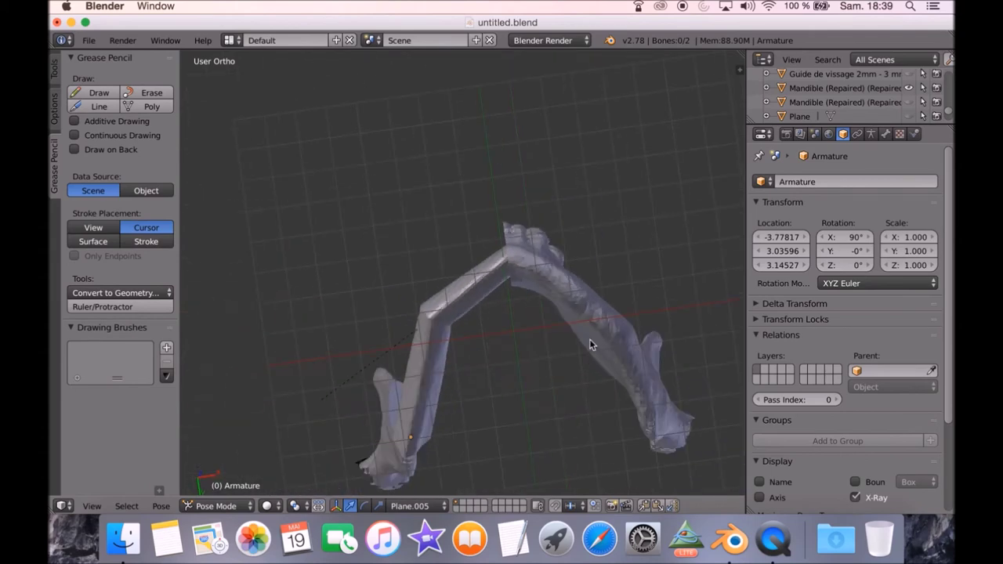
middle_drag(467, 307, 489, 312)
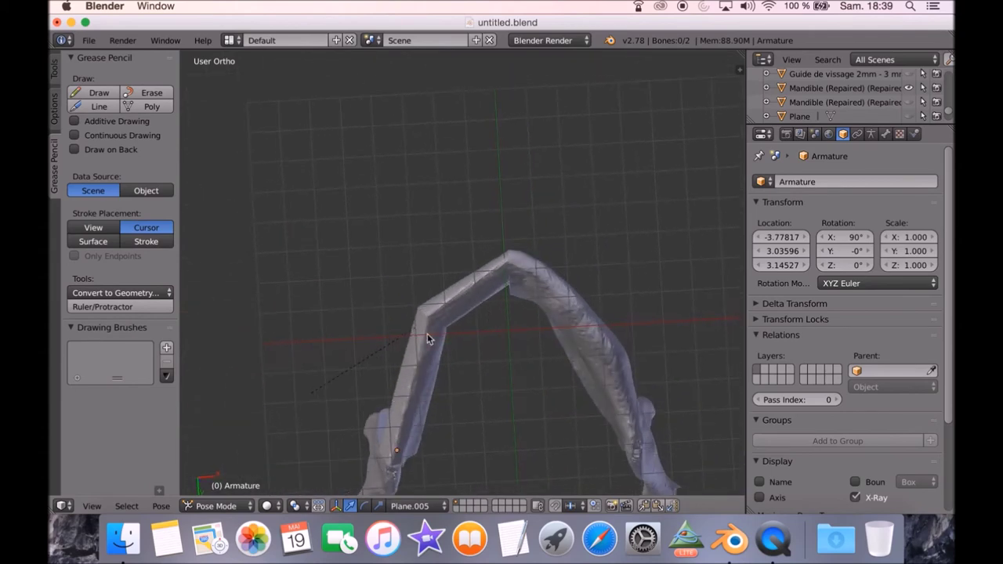
middle_drag(413, 428, 525, 289)
middle_drag(501, 216, 391, 204)
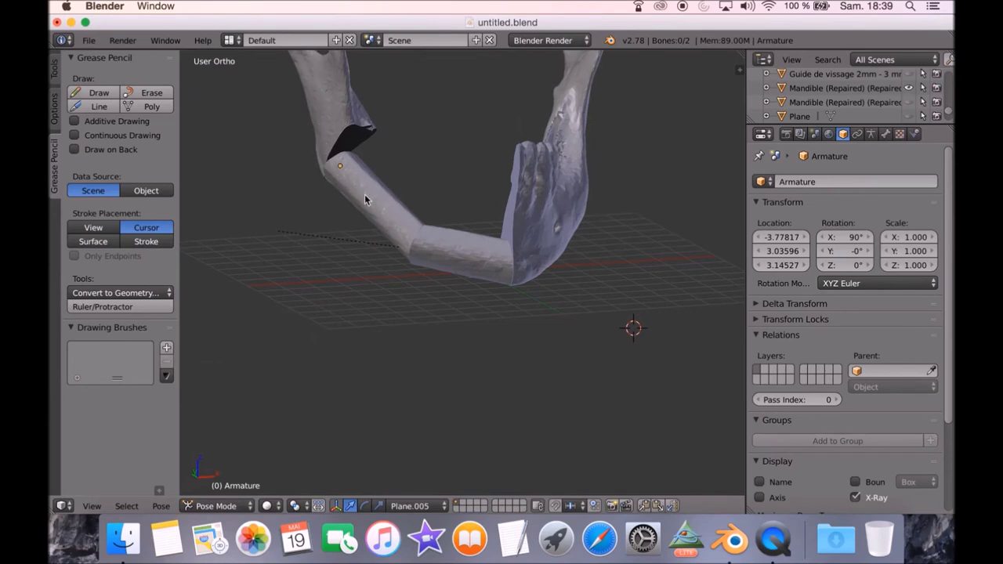
Select the mandible with both fibula segments, inspect the junctions between them up close, and deselect everything.
right_click(537, 205)
right_click(375, 211)
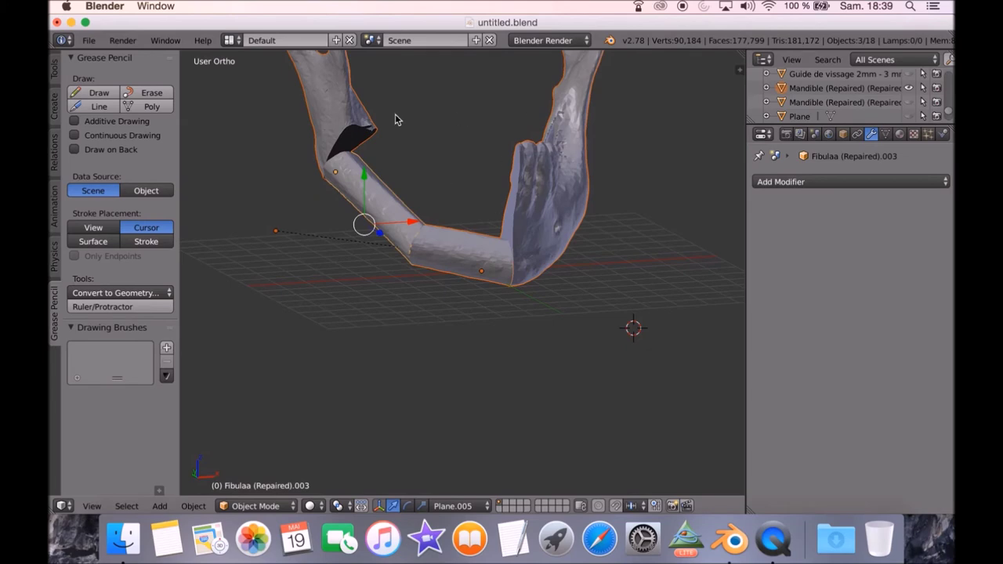
middle_drag(538, 232, 423, 274)
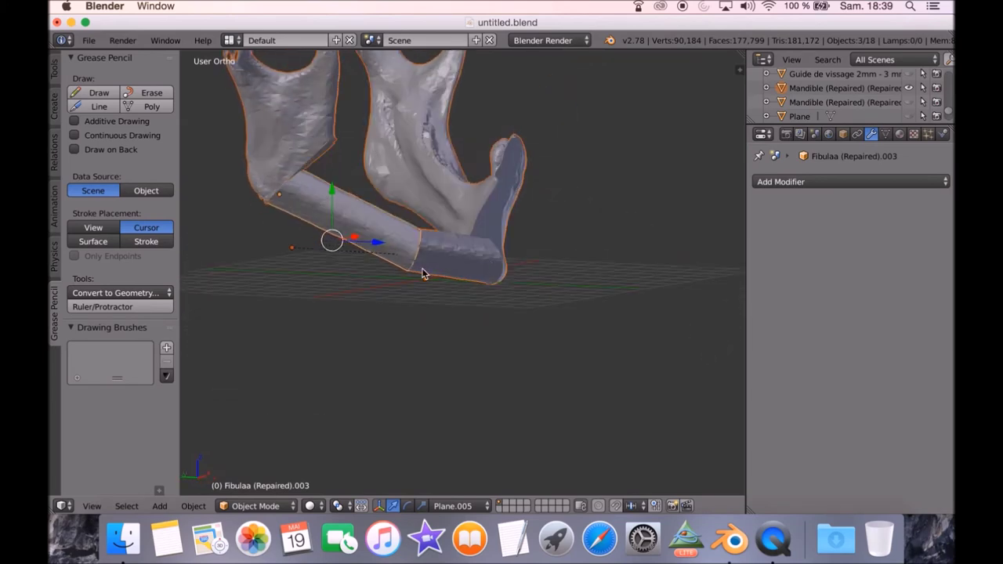
scroll(423, 274, up, 3)
scroll(470, 262, down, 3)
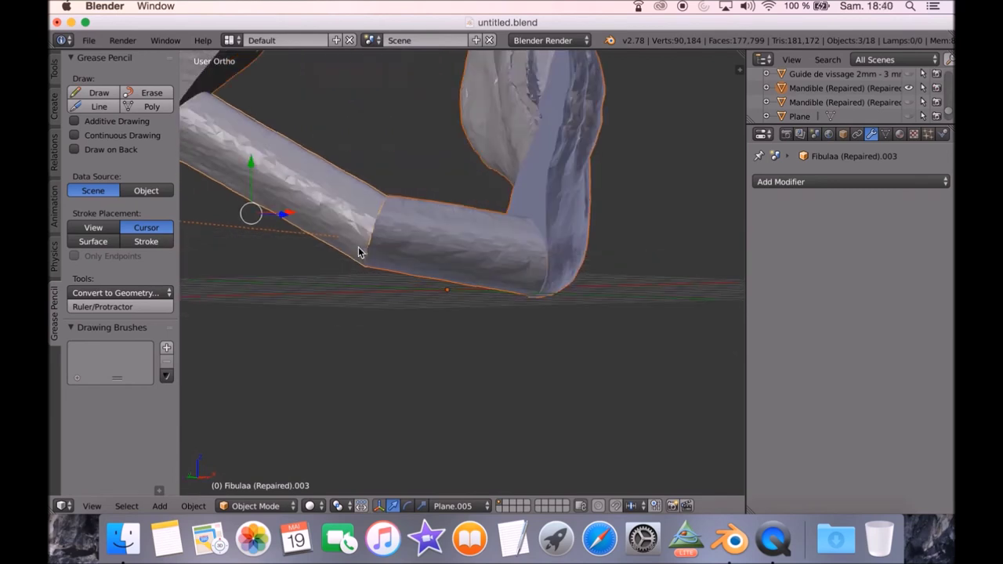
scroll(355, 226, down, 2)
middle_drag(416, 227, 433, 231)
key(a)
Unhide the second mandible object, the removed piece, and compare its contour with the fibula reconstruction.
middle_drag(516, 225, 478, 337)
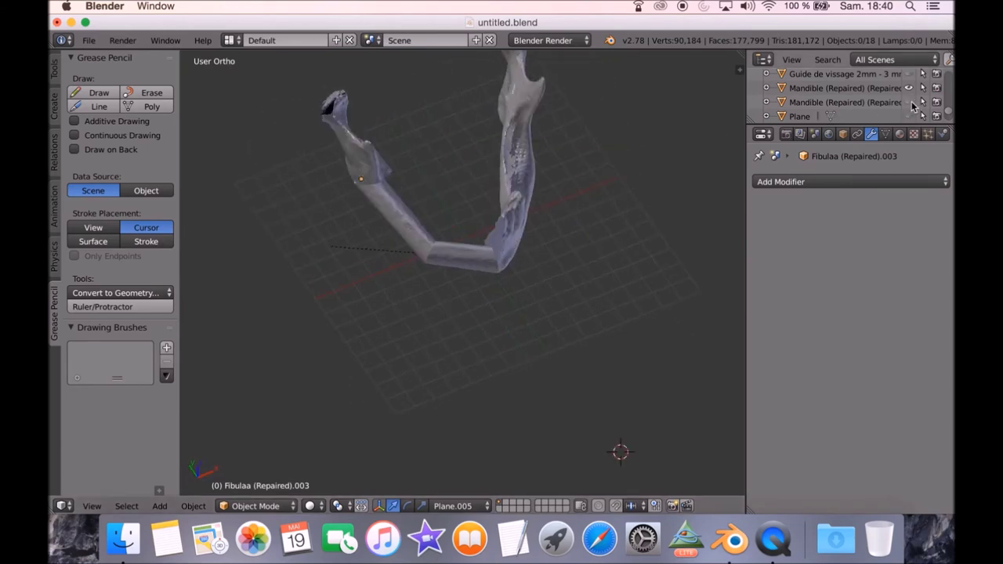
click(909, 102)
middle_drag(522, 257, 567, 182)
scroll(459, 269, up, 6)
middle_drag(459, 270, 396, 224)
middle_drag(348, 254, 367, 372)
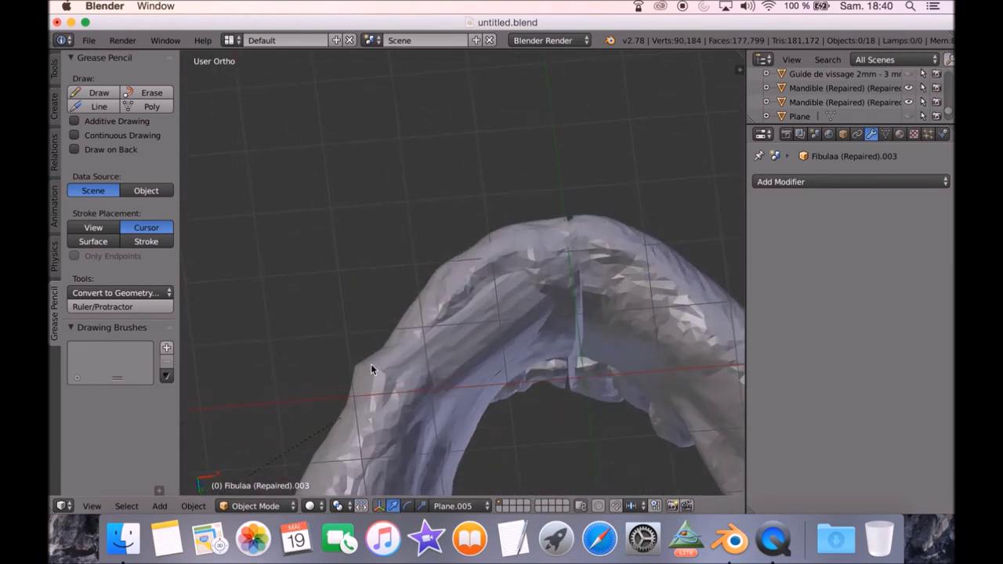
scroll(362, 373, down, 5)
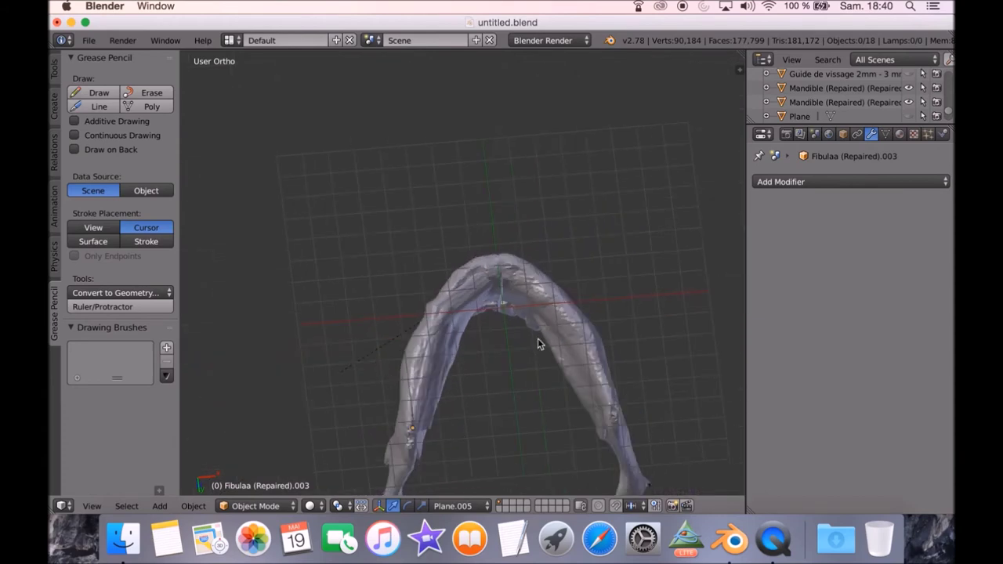
Hide the removed mandible piece and select the resected mandible, Mandible (Repaired) (Repaired).
middle_drag(430, 434, 473, 242)
right_click(475, 229)
key(h)
right_click(533, 206)
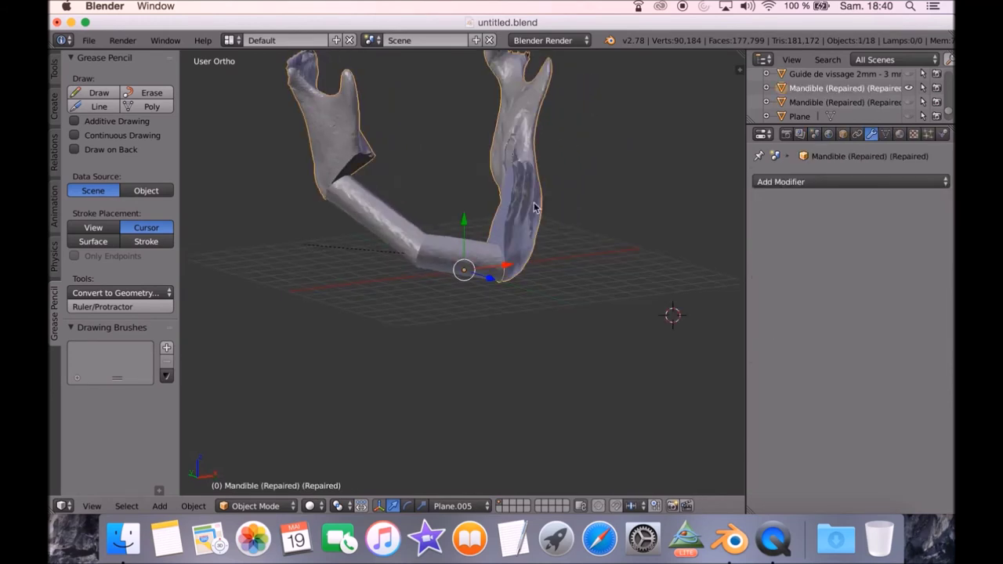
Hide the resected mandible and unhide the middle cutting planes Plane.004 and Plane.005 between the fibula segments.
key(h)
scroll(865, 94, up, 8)
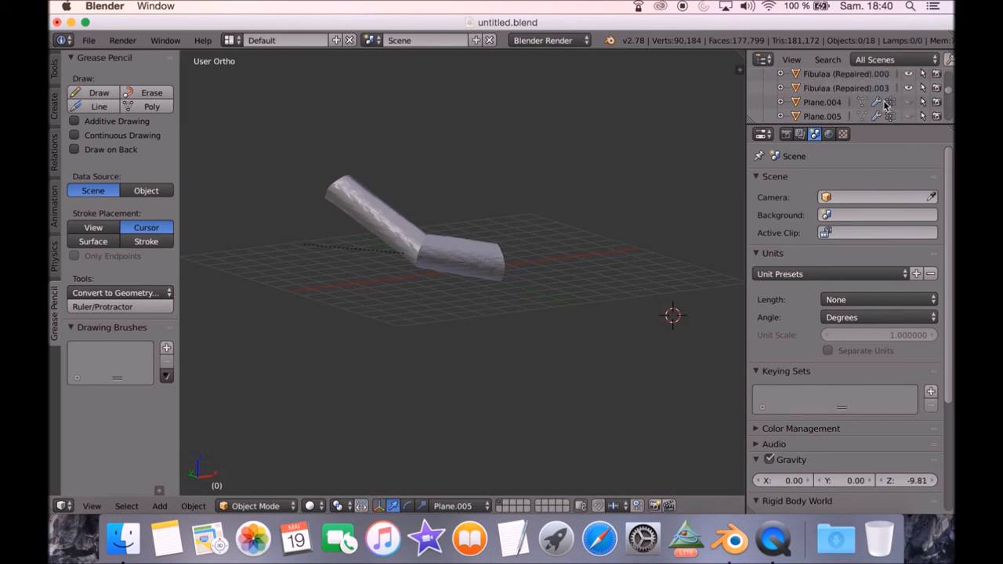
click(907, 101)
scroll(868, 100, down, 2)
scroll(870, 100, down, 5)
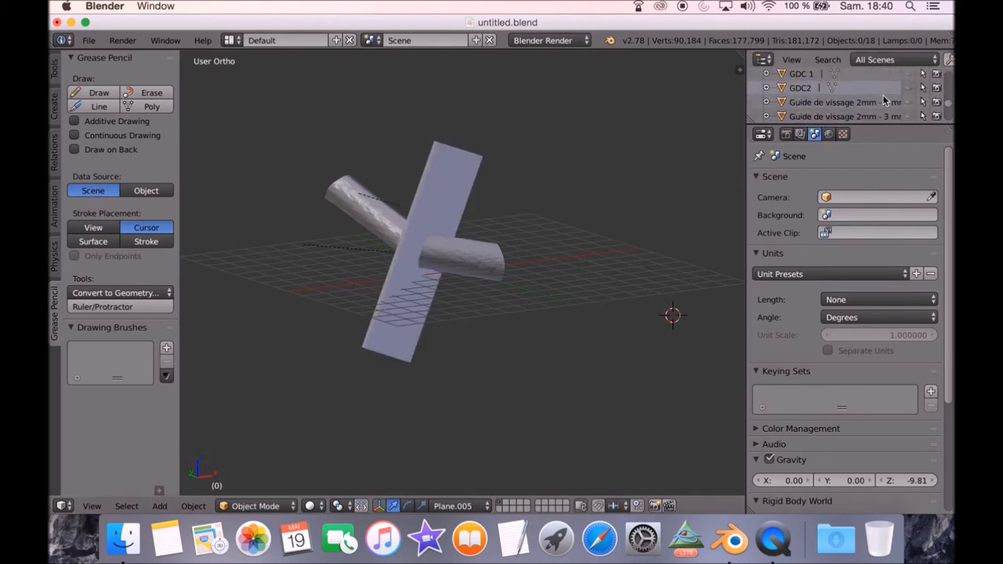
scroll(884, 101, up, 2)
click(908, 88)
click(908, 102)
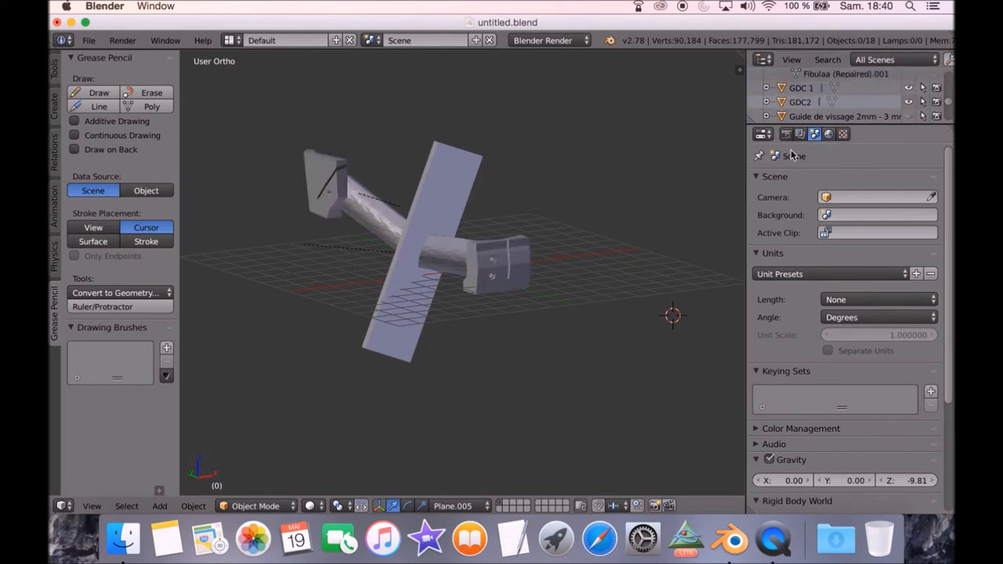
click(908, 88)
click(908, 102)
scroll(905, 106, down, 6)
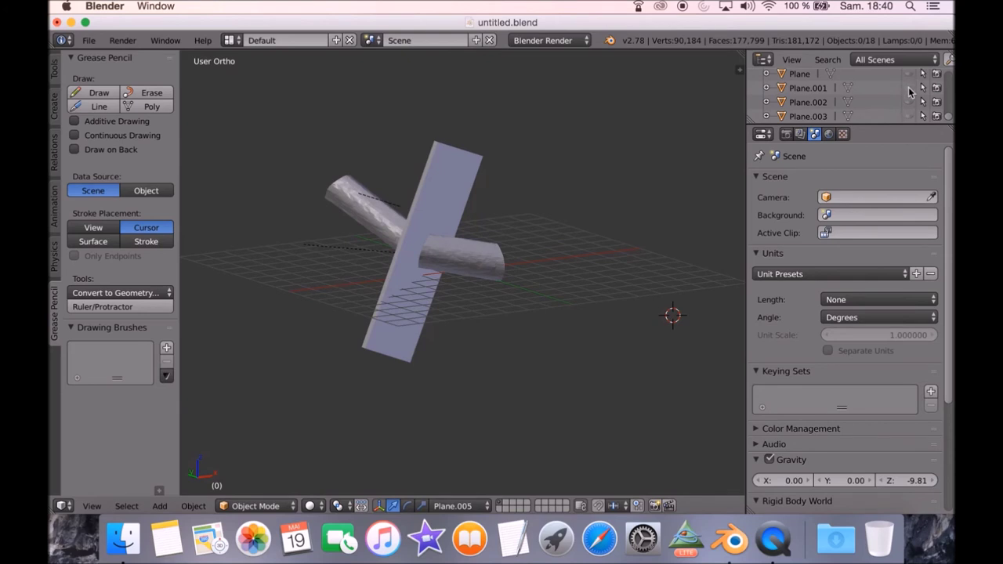
Unhide the two end cutting planes, Plane.001 and Plane.003, leaving Plane.002 hidden.
click(908, 88)
click(908, 101)
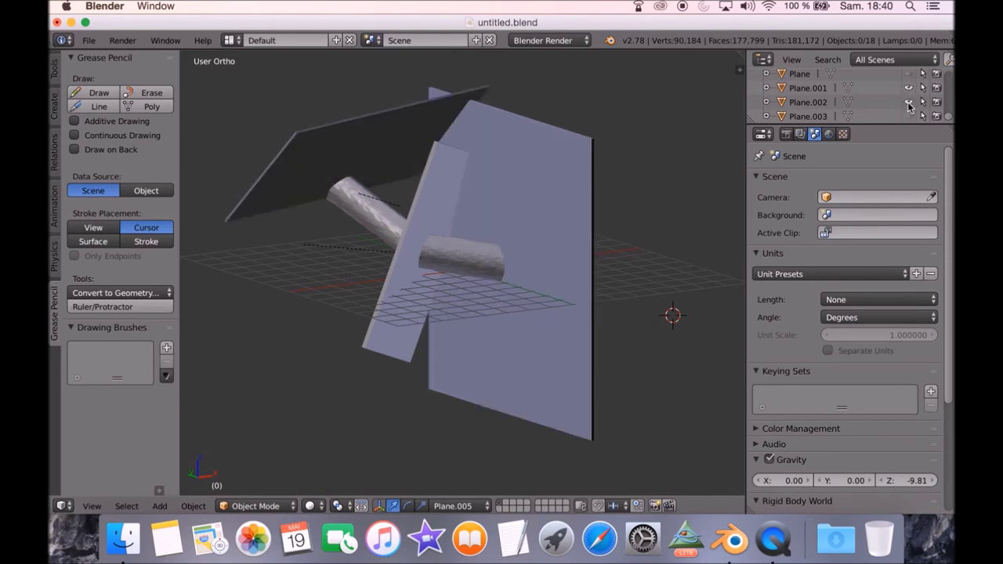
click(908, 103)
click(908, 117)
Examine how the end planes and middle planes meet the two fibula segments, selecting them in turn.
middle_drag(388, 208, 413, 192)
middle_drag(442, 224, 528, 208)
middle_drag(609, 232, 652, 187)
right_click(448, 191)
middle_drag(448, 192, 523, 189)
right_click(443, 129)
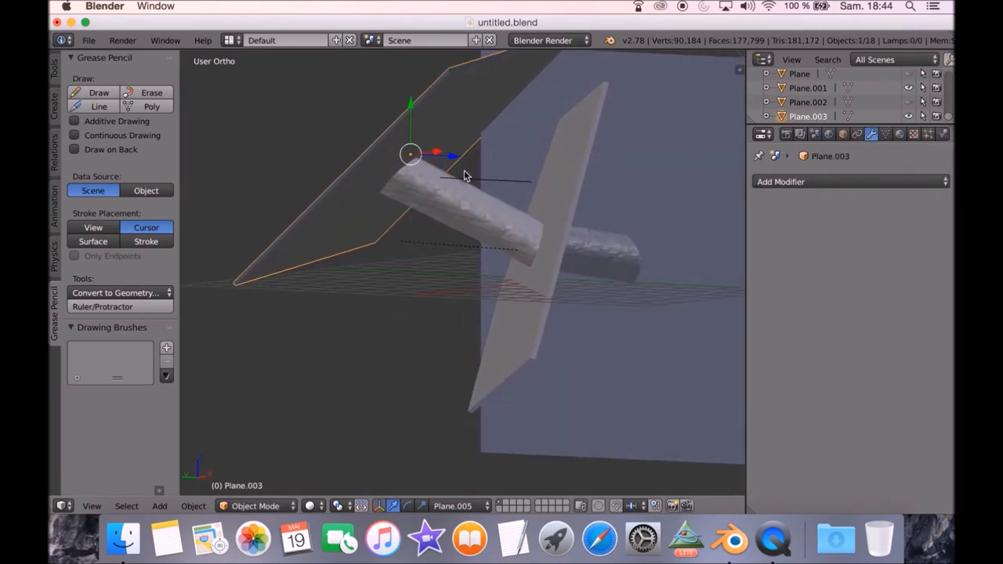
middle_drag(464, 170, 441, 115)
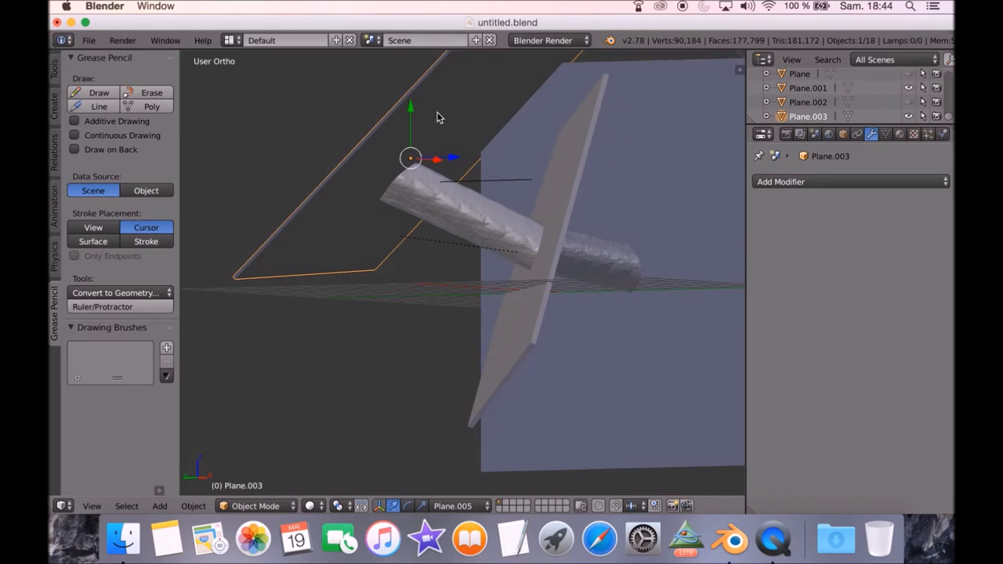
right_click(461, 208)
mouse_move(561, 194)
middle_down()
mouse_move(513, 194)
mouse_move(562, 202)
middle_up()
right_click(562, 194)
Apply the Armature modifiers of the two overlapping middle planes, Plane.004 and Plane.005.
right_click(540, 296)
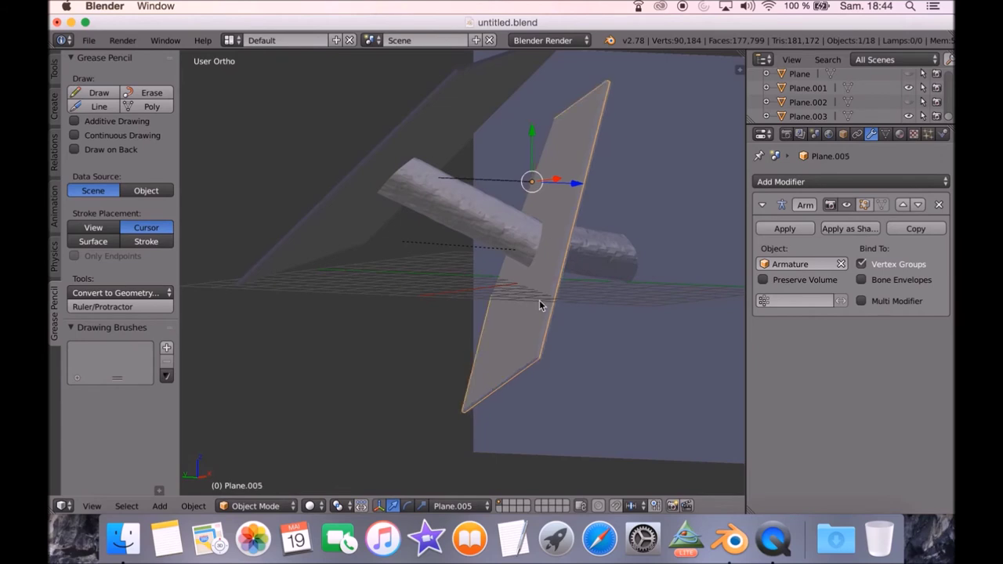
right_click(541, 302)
right_click(542, 302)
right_click(541, 303)
right_click(541, 288)
click(782, 228)
right_click(552, 210)
click(782, 229)
Join Plane.003 and one middle plane with the longer fibula segment, Fibulaa (Repaired).003, into one object.
middle_drag(645, 232, 622, 241)
right_click(513, 218)
middle_drag(470, 187, 487, 182)
middle_drag(519, 212, 512, 202)
right_click(453, 131)
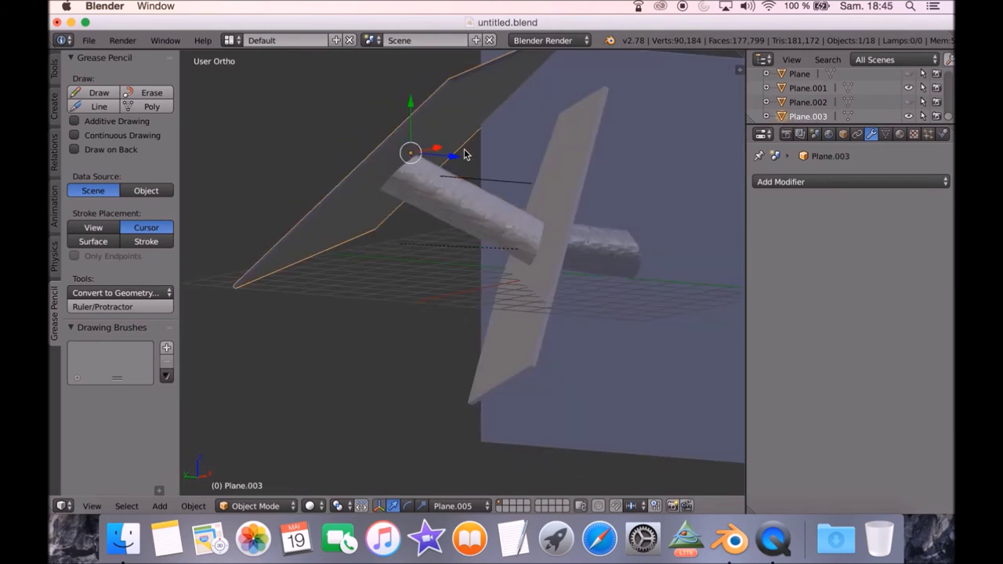
middle_drag(622, 193, 590, 198)
shift+right_click(568, 201)
shift+right_click(485, 198)
middle_drag(485, 198, 591, 297)
key(ctrl+j)
Join the other middle plane and Plane.001 with the shorter fibula segment, Fibulaa (Repaired).000, into one object.
right_click(554, 306)
shift+right_click(689, 310)
shift+right_click(645, 269)
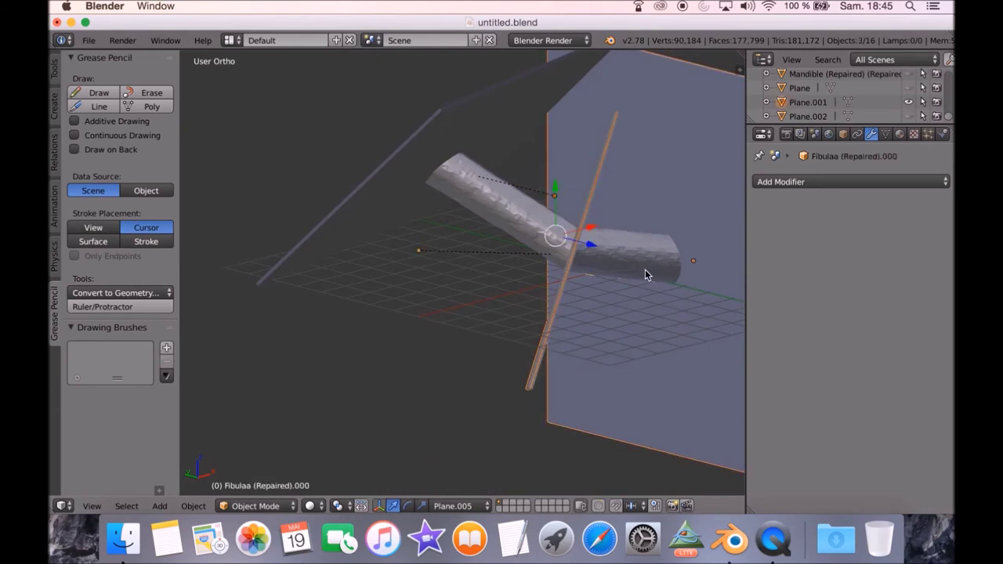
key(ctrl+j)
Try moving Fibulaa (Repaired).000 to check that its joined planes follow, and select Fibulaa (Repaired).003.
middle_drag(670, 277, 577, 266)
key(g)
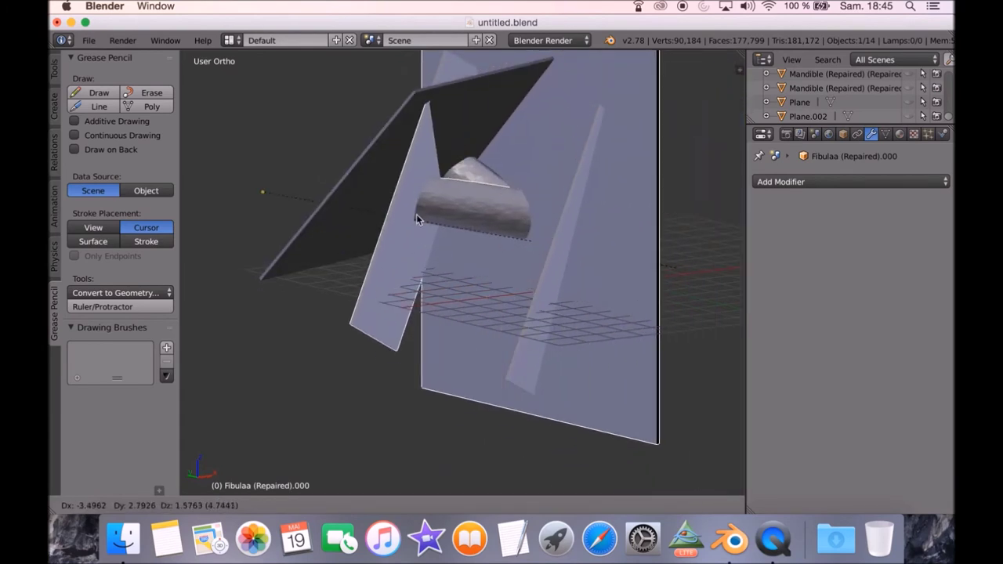
click(555, 243)
mouse_move(537, 229)
middle_down()
mouse_move(548, 242)
mouse_move(544, 232)
middle_up()
right_click(544, 232)
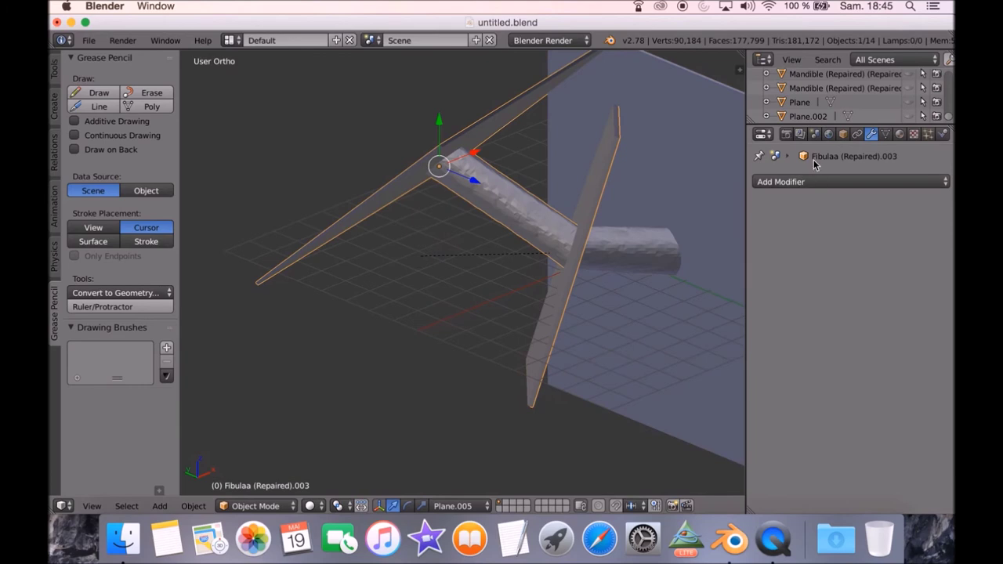
Select the Armature in Pose Mode and clear the rotation of its bones, returning to Object Mode.
scroll(889, 112, up, 4)
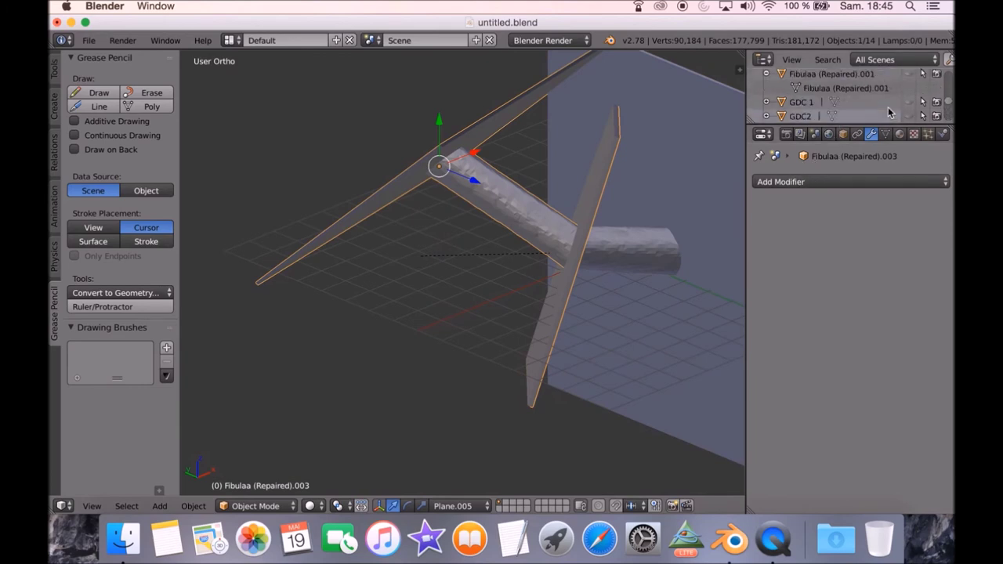
scroll(886, 100, up, 3)
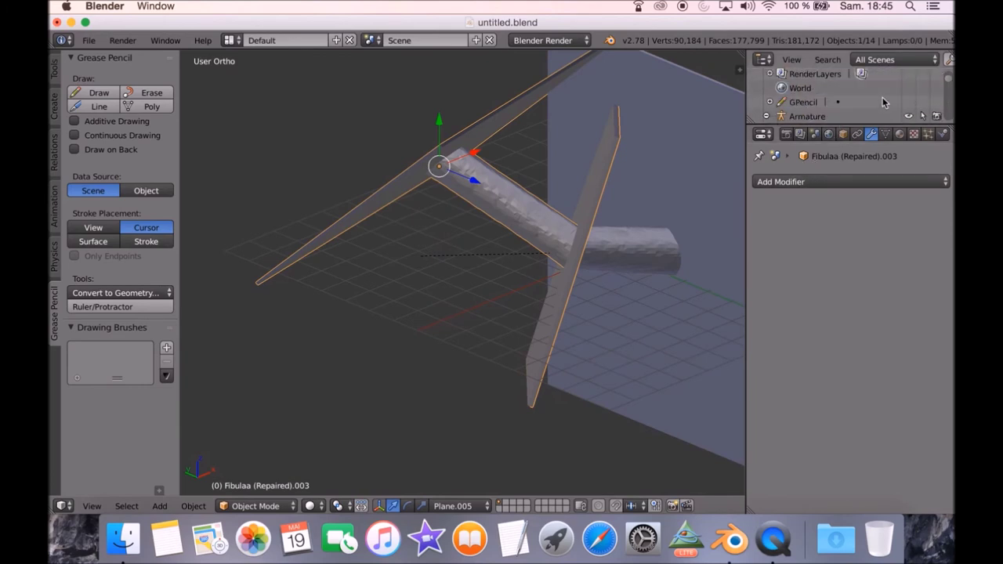
click(815, 117)
key(alt+h)
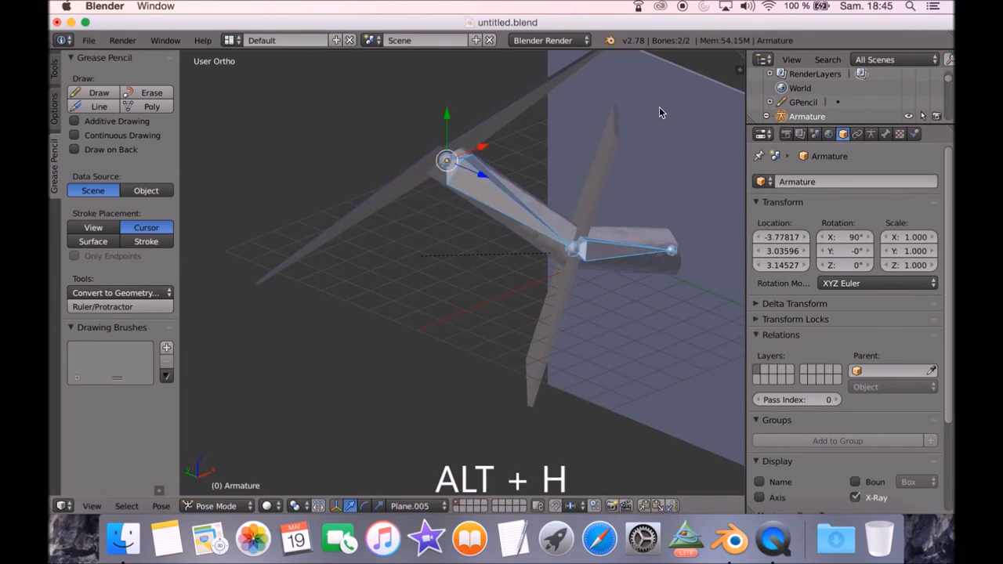
mouse_move(569, 108)
middle_down()
mouse_move(570, 124)
mouse_move(573, 111)
middle_up()
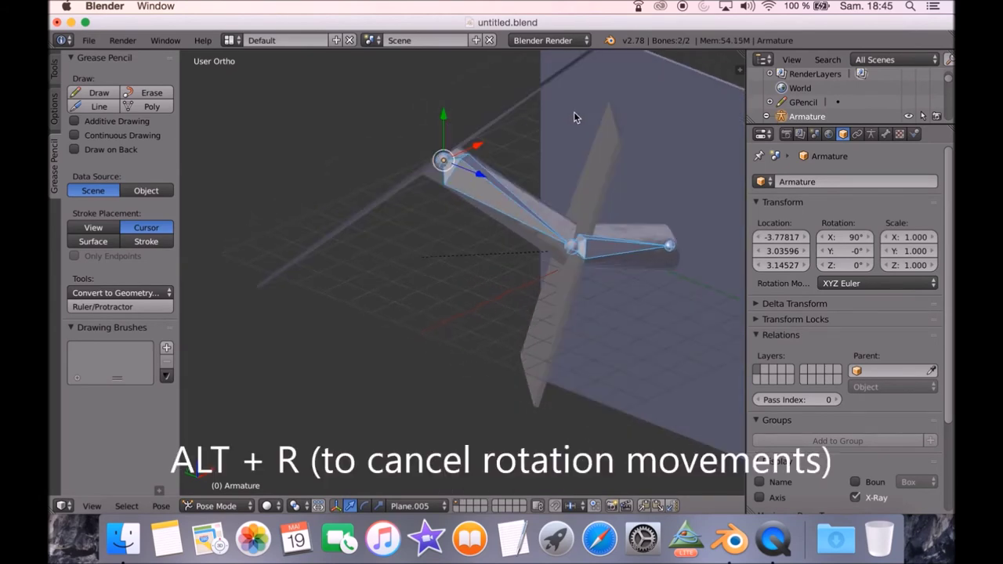
key(alt+r)
middle_drag(633, 149, 384, 486)
Open Fibulaa (Repaired).000 in Edit Mode with all vertices deselected and wireframe display on.
right_click(618, 134)
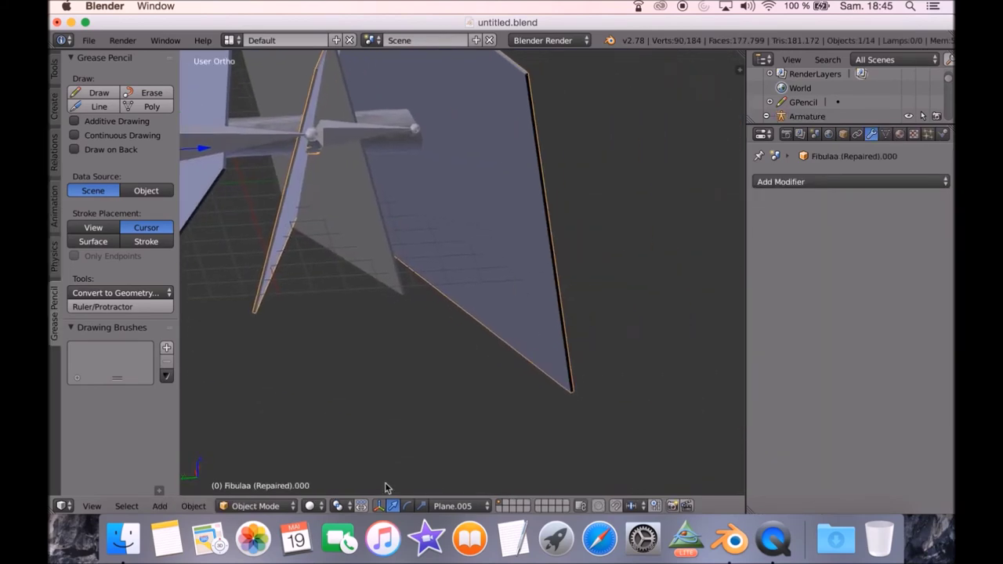
scroll(547, 303, down, 2)
middle_drag(535, 280, 556, 361)
key(Tab)
key(a)
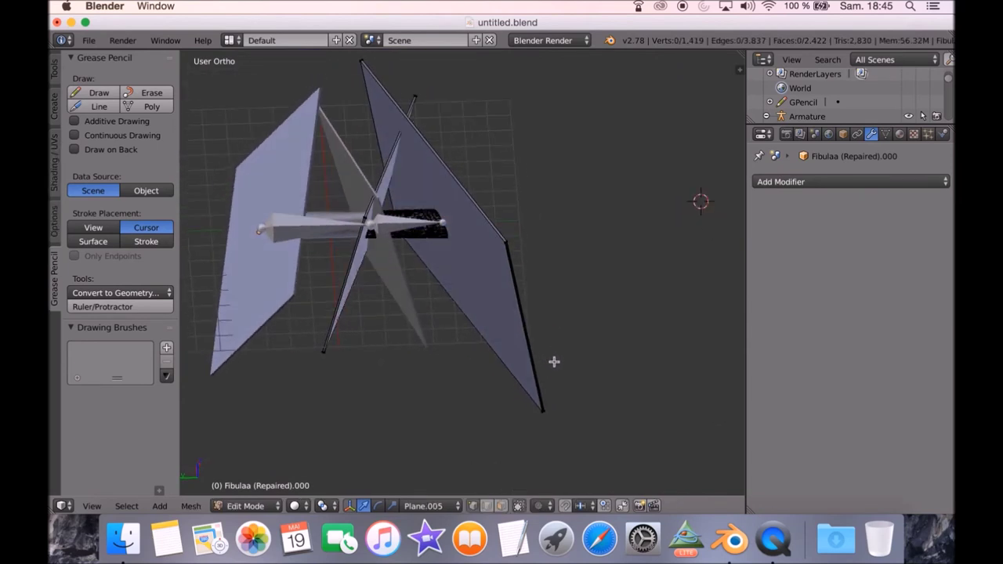
key(z)
Circle-select all vertices of the outer end plane in Fibulaa (Repaired).000 and separate them into their own object.
key(c)
mouse_move(537, 258)
mouse_down()
mouse_move(562, 324)
mouse_move(535, 314)
mouse_up()
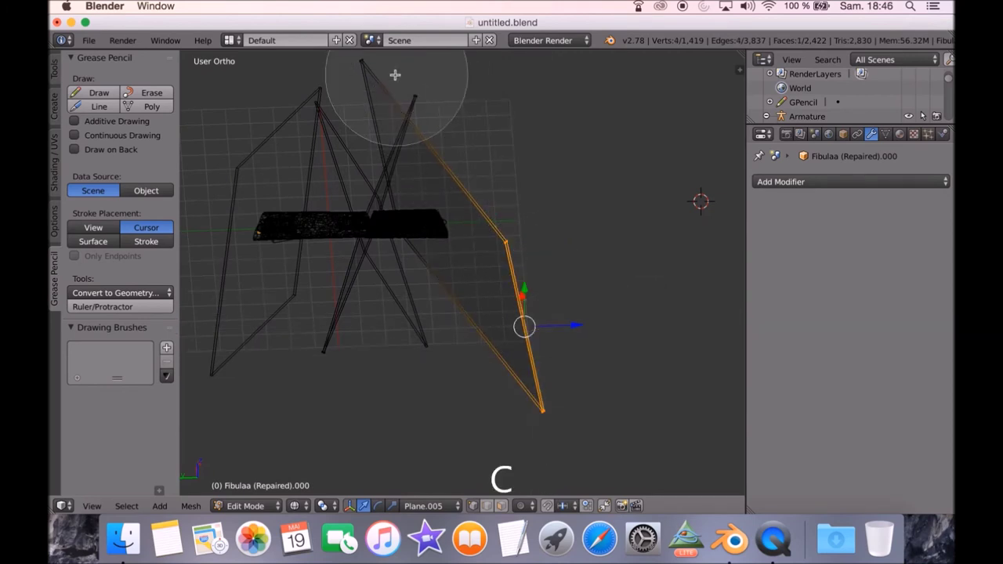
click(364, 45)
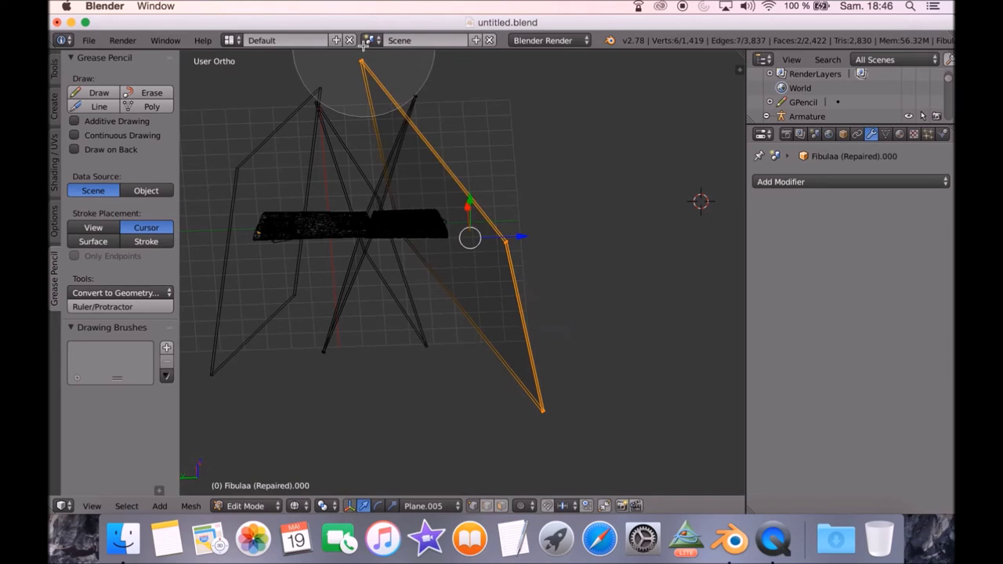
key(Escape)
middle_drag(534, 298, 506, 287)
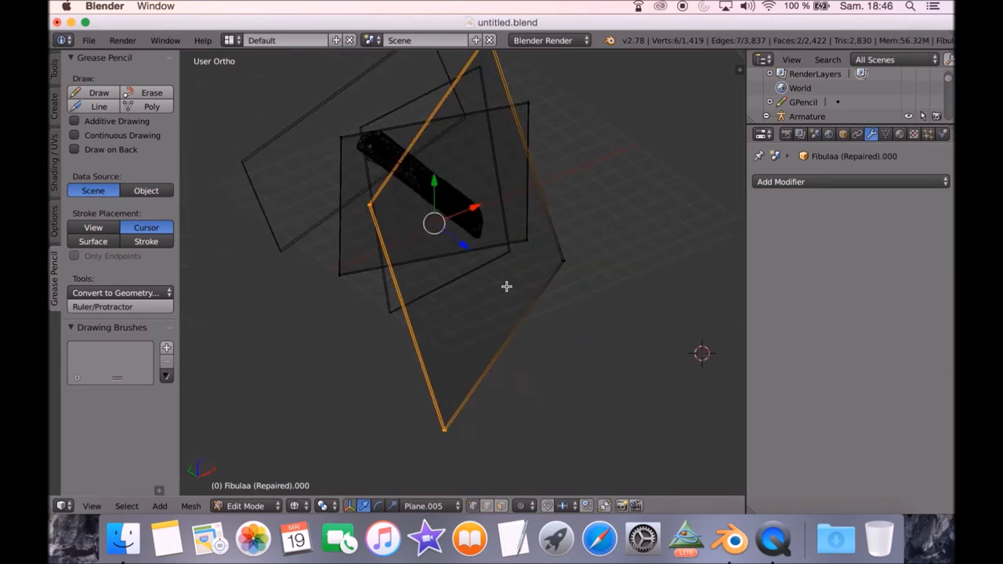
key(c)
click(593, 293)
right_click(593, 293)
key(p)
key(p)
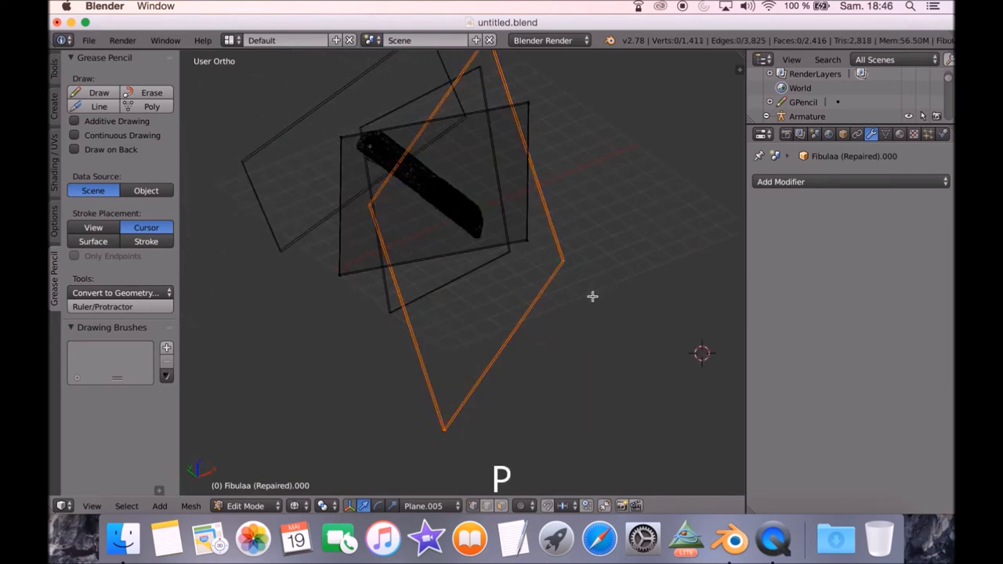
Circle-select the middle plane's vertices in Fibulaa (Repaired).000 and separate them into their own object.
middle_drag(571, 295, 603, 295)
key(c)
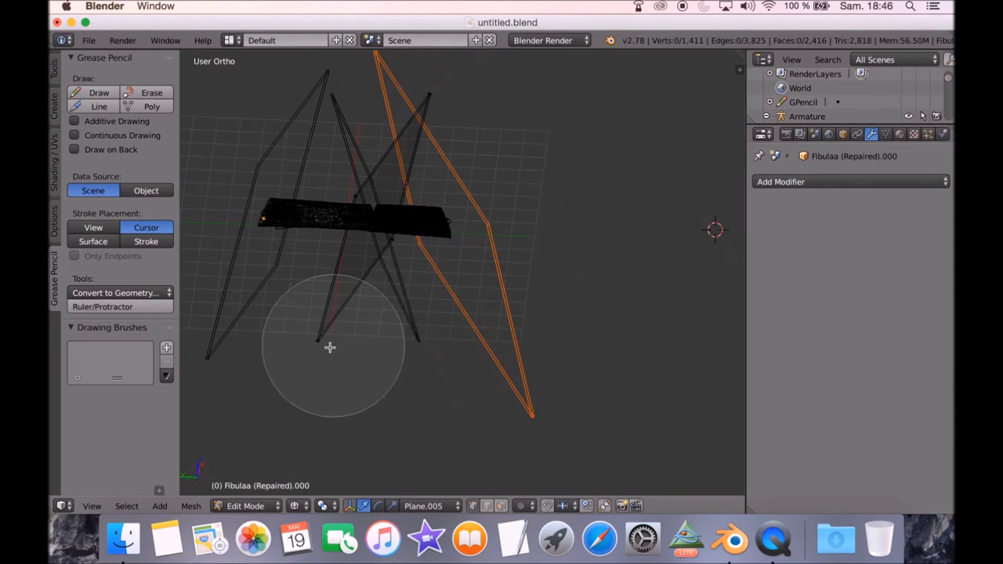
mouse_move(307, 351)
mouse_down()
mouse_move(287, 220)
mouse_move(303, 196)
mouse_up()
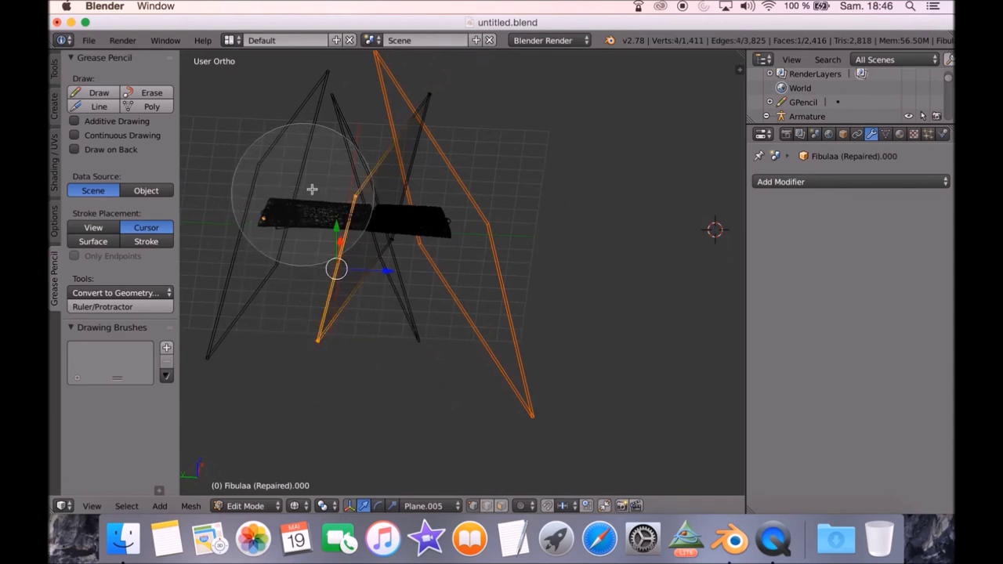
drag(430, 13, 447, 55)
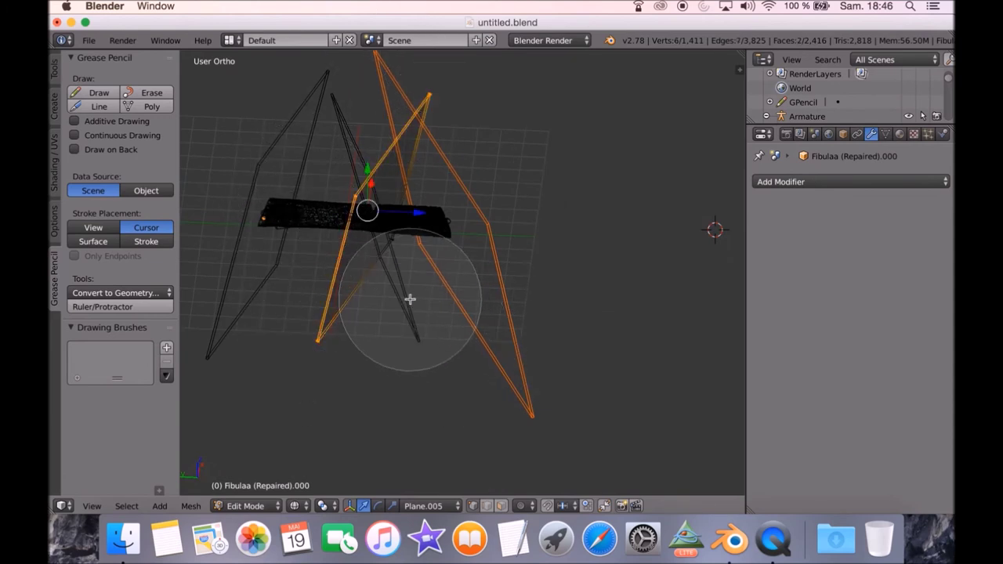
scroll(400, 270, up, 3)
click(390, 269)
right_click(407, 293)
click(408, 296)
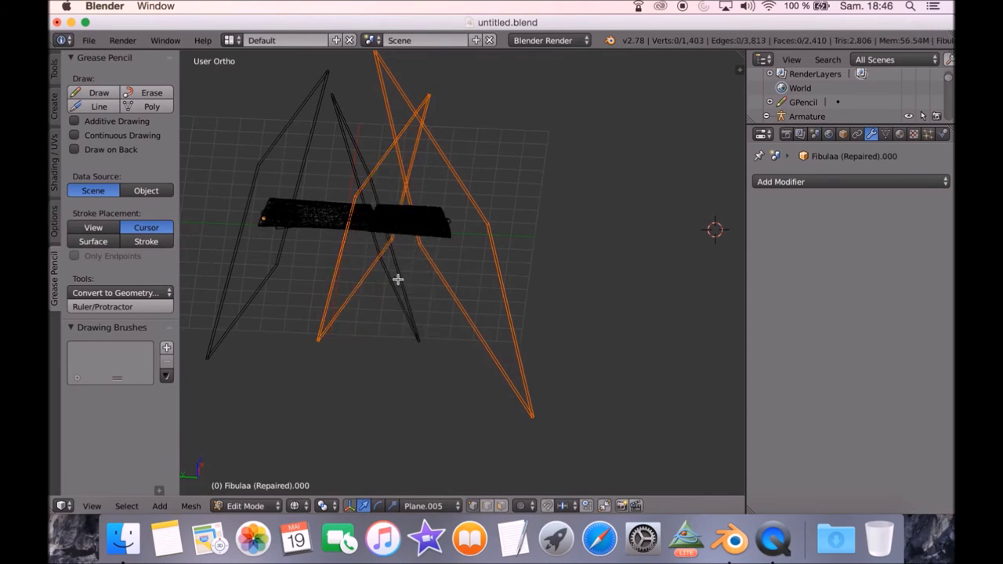
Return to Object Mode and select the separated end plane and the shorter fibula segment to check the separation.
key(Tab)
key(Tab)
key(Tab)
right_click(413, 227)
right_click(445, 170)
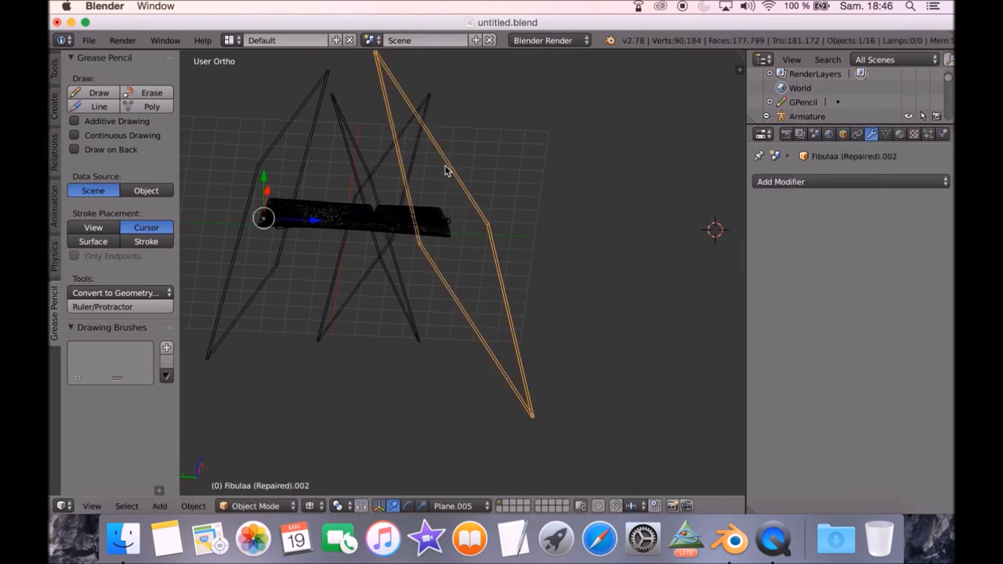
right_click(405, 215)
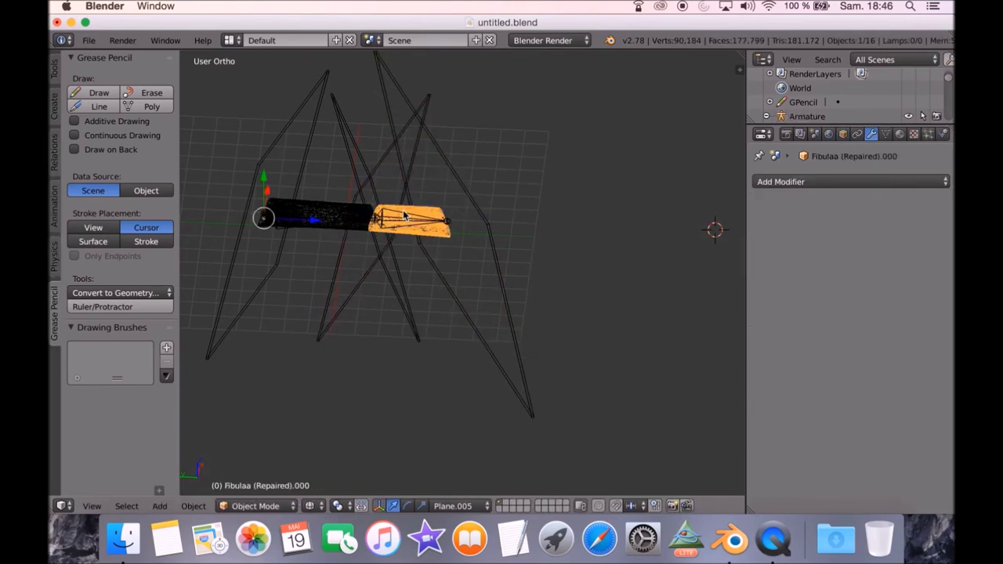
Edit Fibulaa (Repaired).003, circle-select its outer end plane and separate that plane into its own object.
right_click(318, 210)
right_click(341, 210)
key(Tab)
key(a)
key(c)
mouse_move(284, 133)
mouse_down()
mouse_move(249, 135)
mouse_move(312, 70)
mouse_up()
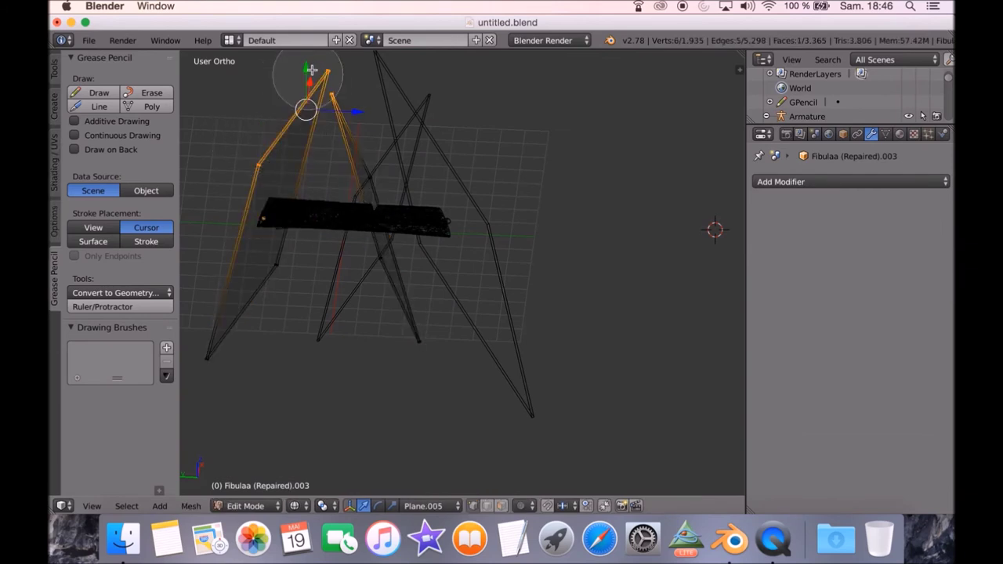
middle_click(358, 112)
click(212, 354)
click(266, 284)
right_click(262, 291)
key(p)
click(263, 291)
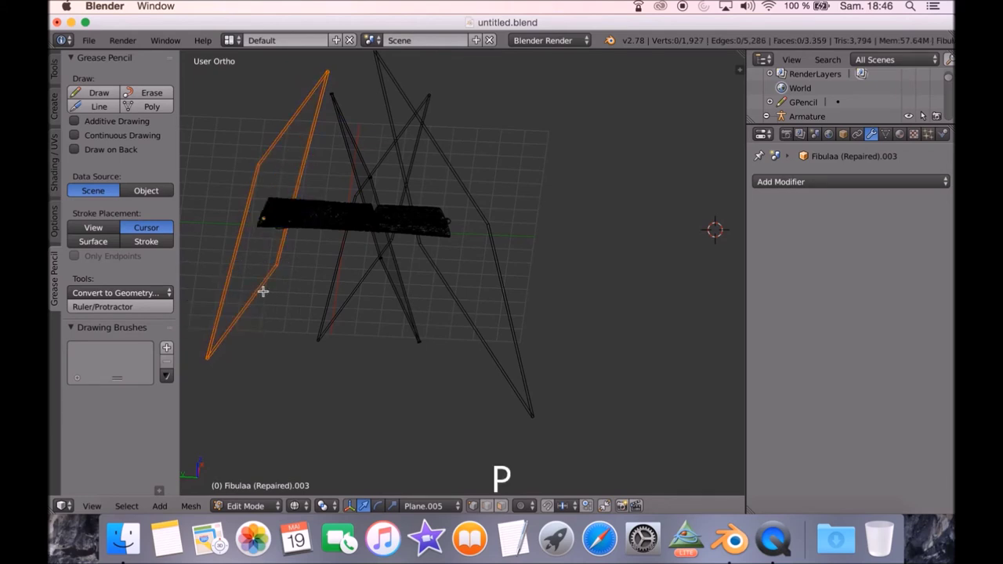
Circle-select the remaining middle plane in Fibulaa (Repaired).003, separate it into its own object, and return to Object Mode.
key(Tab)
right_click(340, 117)
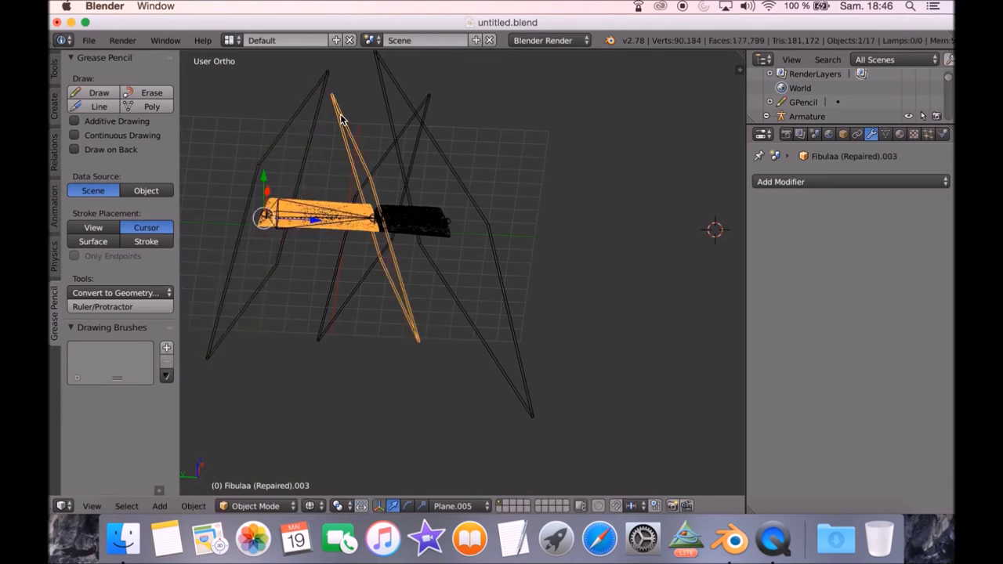
key(Tab)
key(c)
click(338, 98)
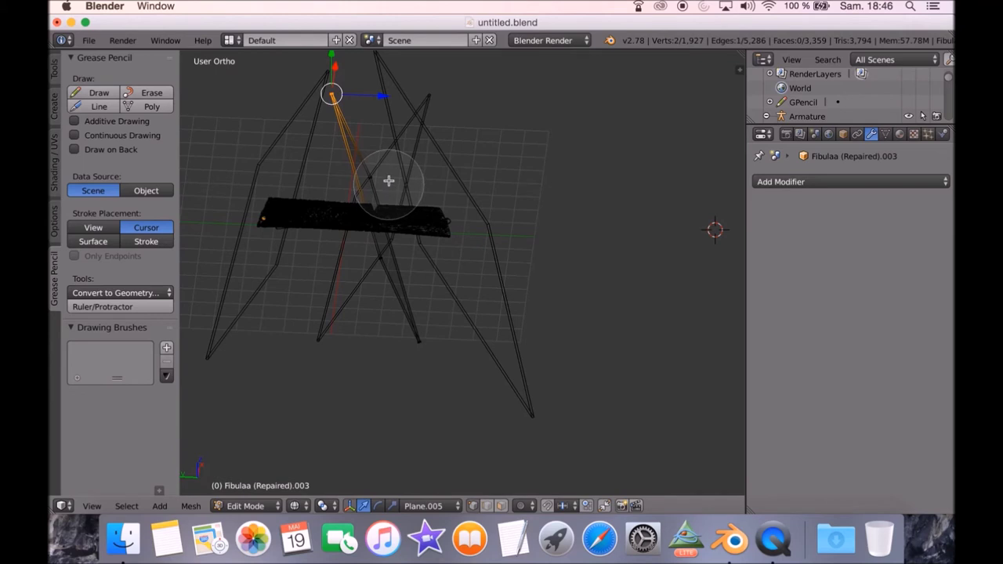
mouse_move(385, 162)
mouse_down()
mouse_move(412, 324)
mouse_move(365, 293)
mouse_move(369, 279)
mouse_up()
right_click(370, 281)
key(p)
click(370, 281)
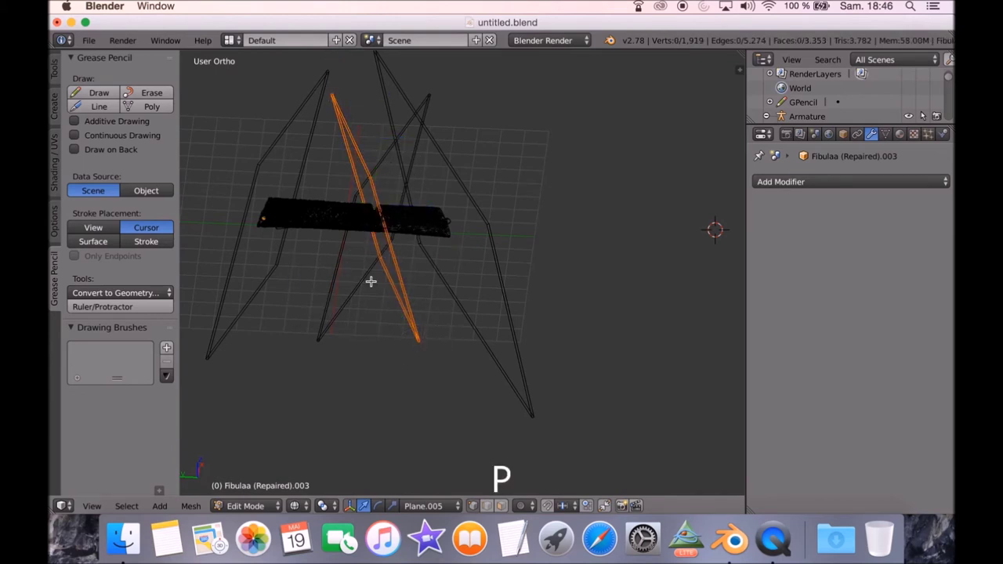
key(Tab)
Inspect the junction of the straightened segments up close, selecting the shorter segment and its middle plane in turn.
mouse_move(370, 284)
middle_down()
mouse_move(414, 268)
mouse_move(377, 294)
middle_up()
scroll(403, 269, down, 2)
scroll(393, 274, up, 4)
scroll(370, 283, up, 6)
middle_drag(318, 265, 510, 308)
right_click(476, 200)
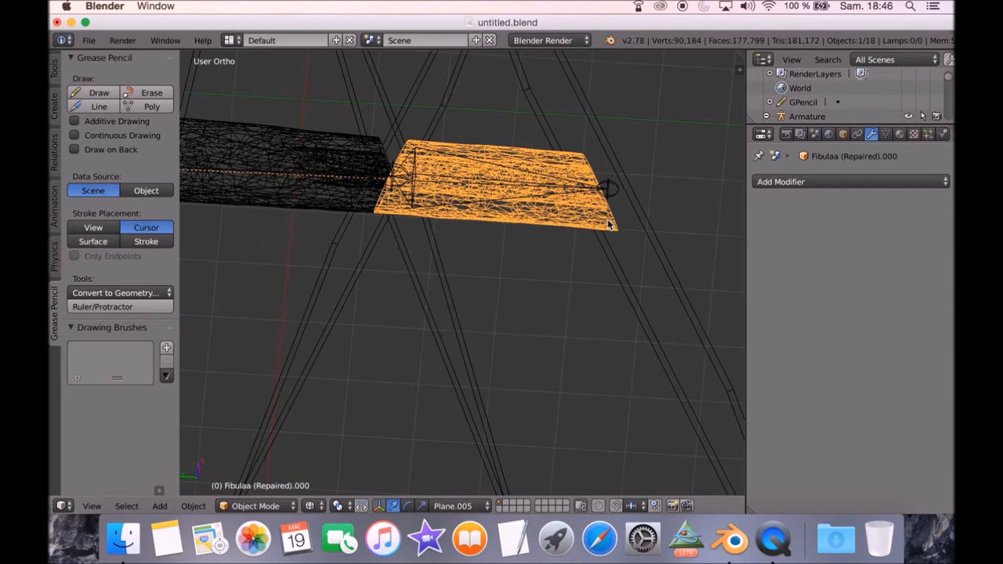
right_click(369, 260)
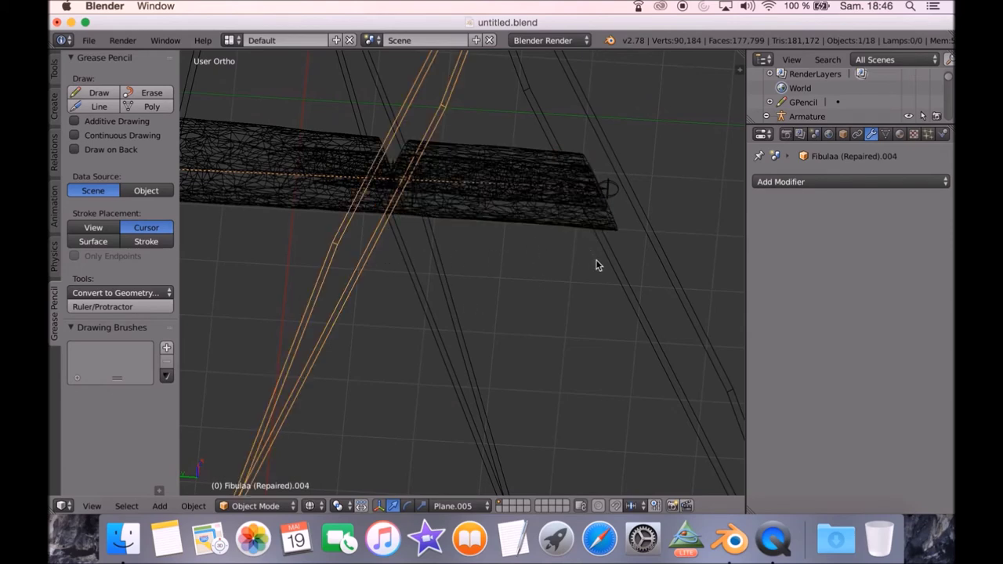
Select the shorter fibula segment together with its two cutting planes and show the hidden full fibula.
shift+right_click(669, 265)
shift+right_click(533, 219)
middle_drag(499, 235, 482, 234)
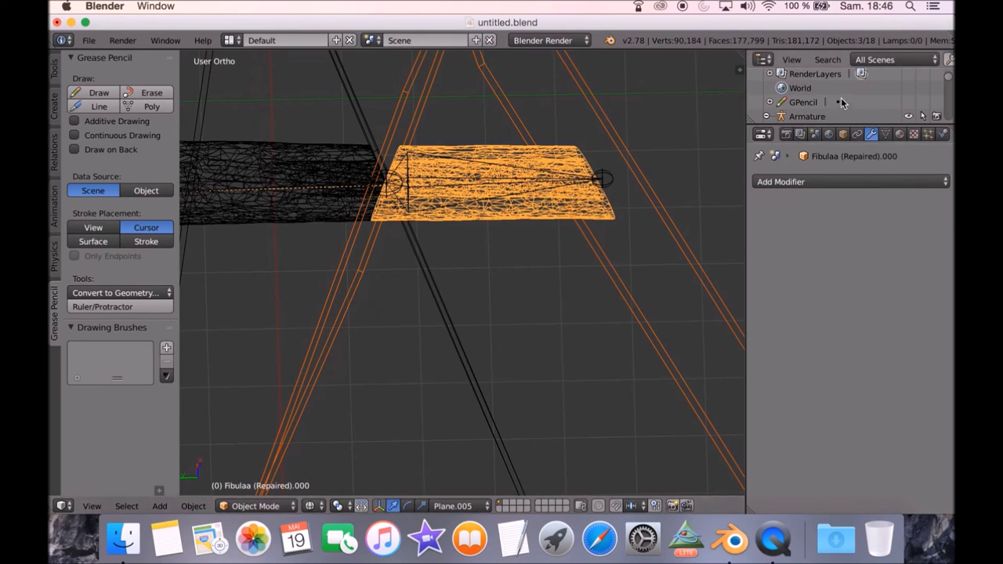
click(908, 102)
scroll(585, 179, down, 8)
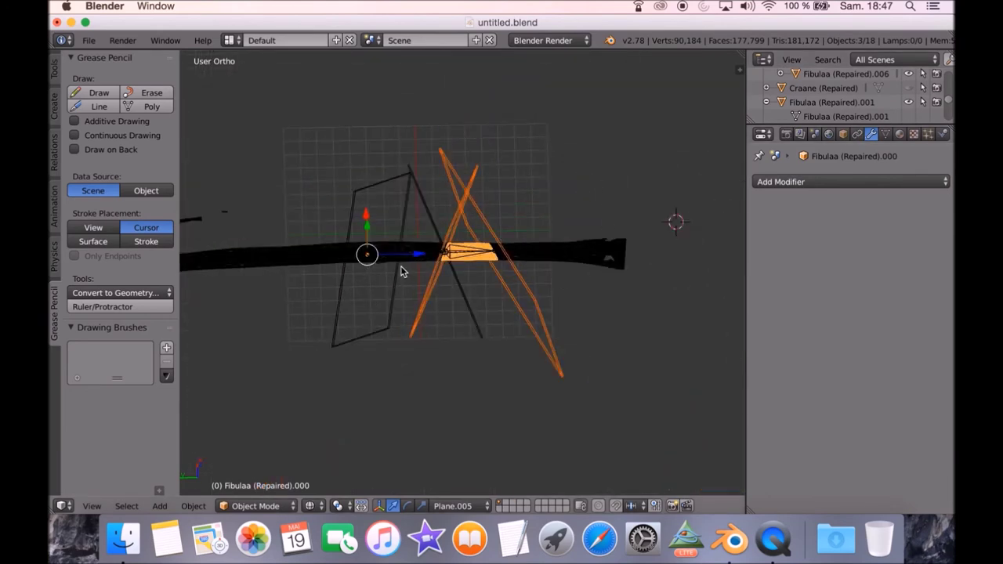
scroll(416, 253, up, 7)
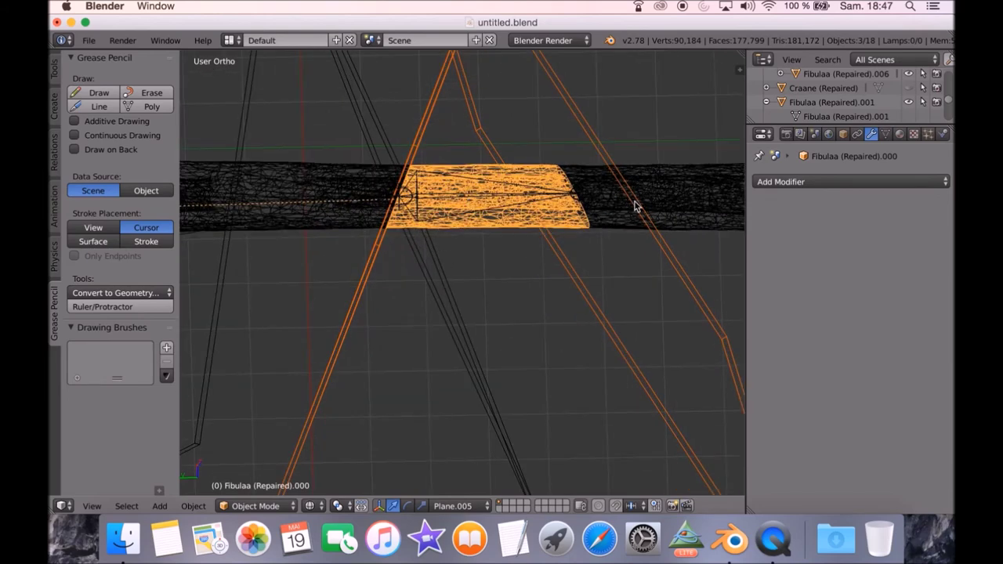
scroll(658, 209, down, 3)
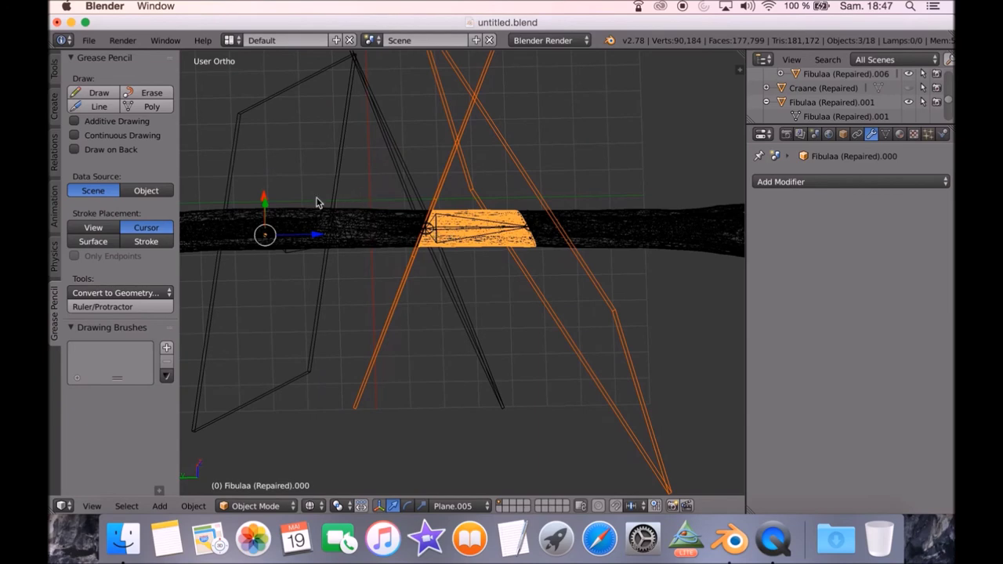
Select the longer fibula segment with its two cutting planes and move them about 0.8 along global Y, away from the shorter segment.
right_click(362, 230)
right_click(382, 222)
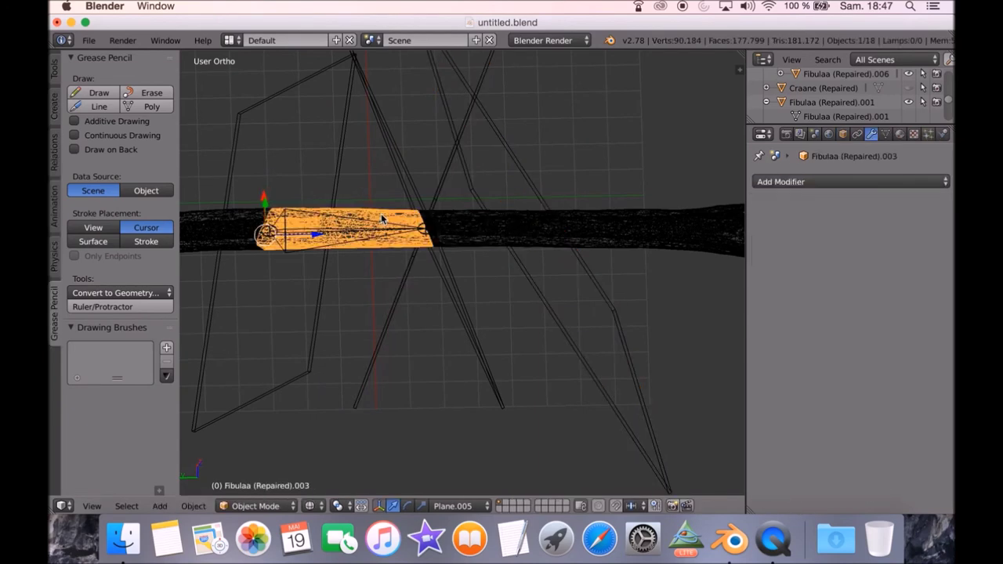
shift+right_click(386, 156)
shift+right_click(344, 157)
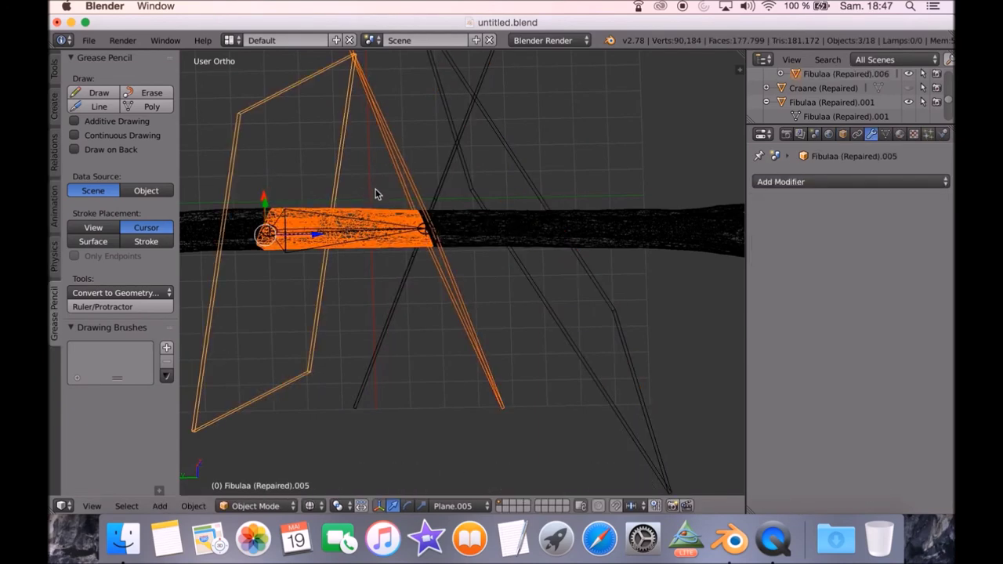
key(g)
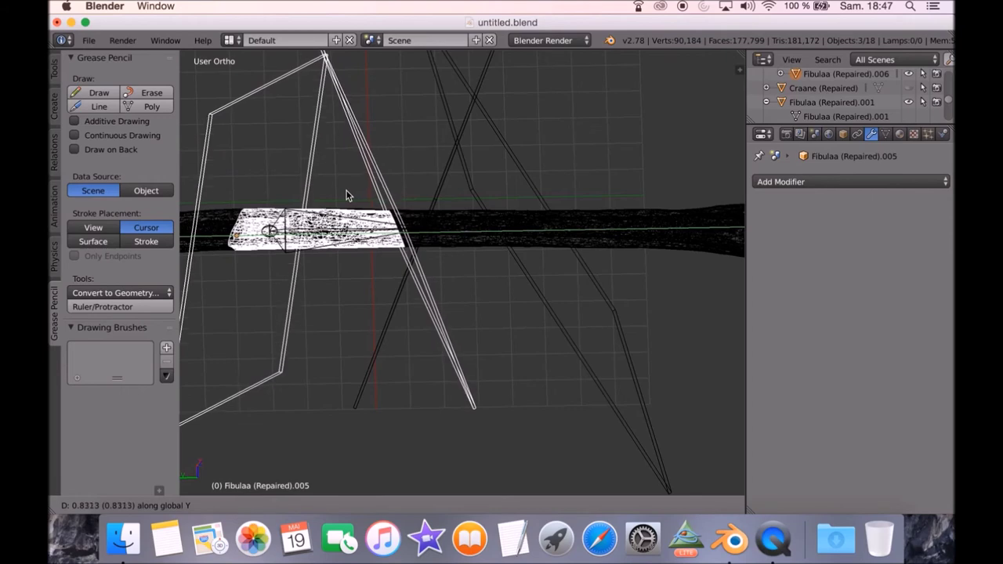
click(350, 191)
Examine the spacing between the two segments and their planes from several angles, selecting each segment in turn.
middle_drag(350, 190, 263, 421)
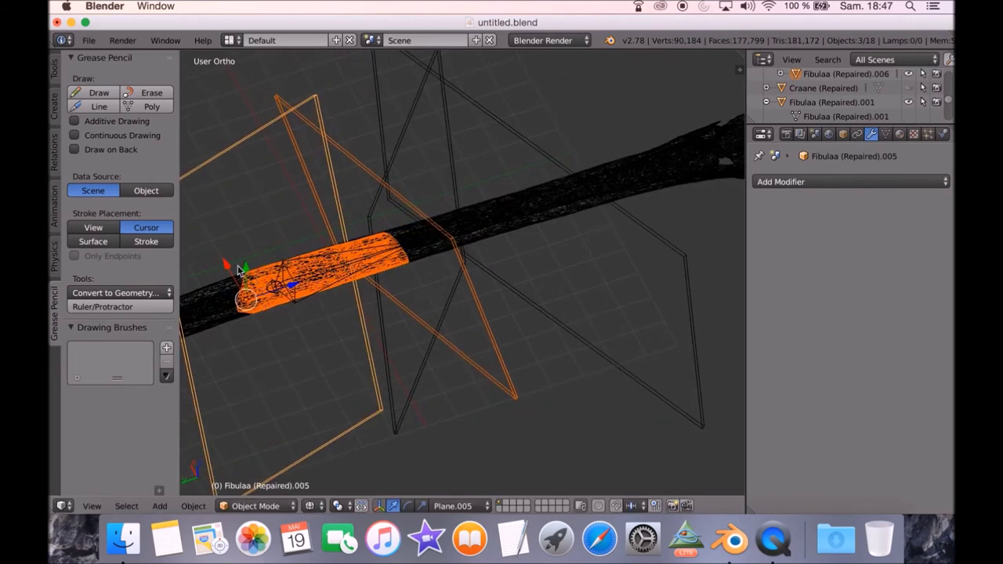
middle_drag(369, 277, 305, 277)
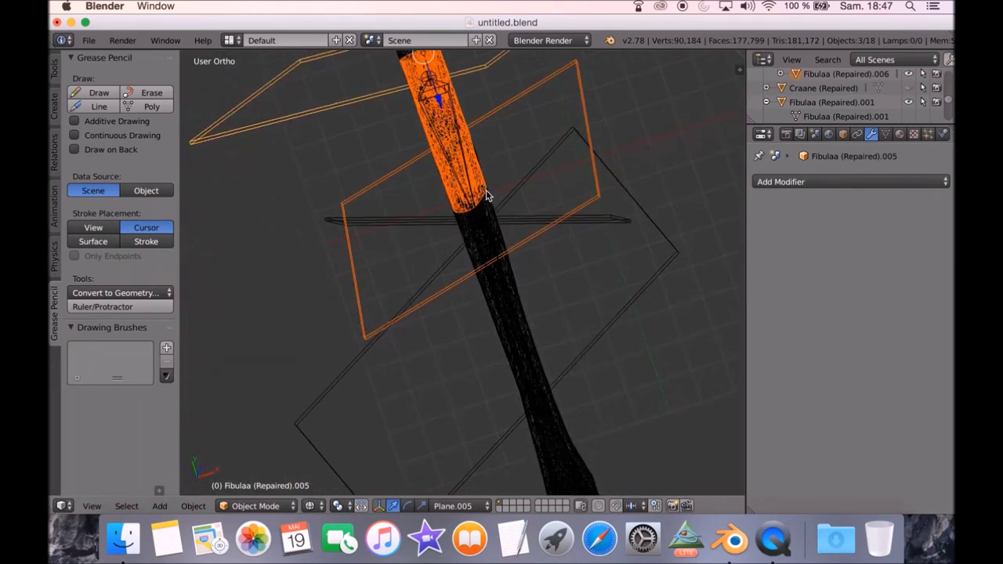
middle_drag(434, 82, 483, 163)
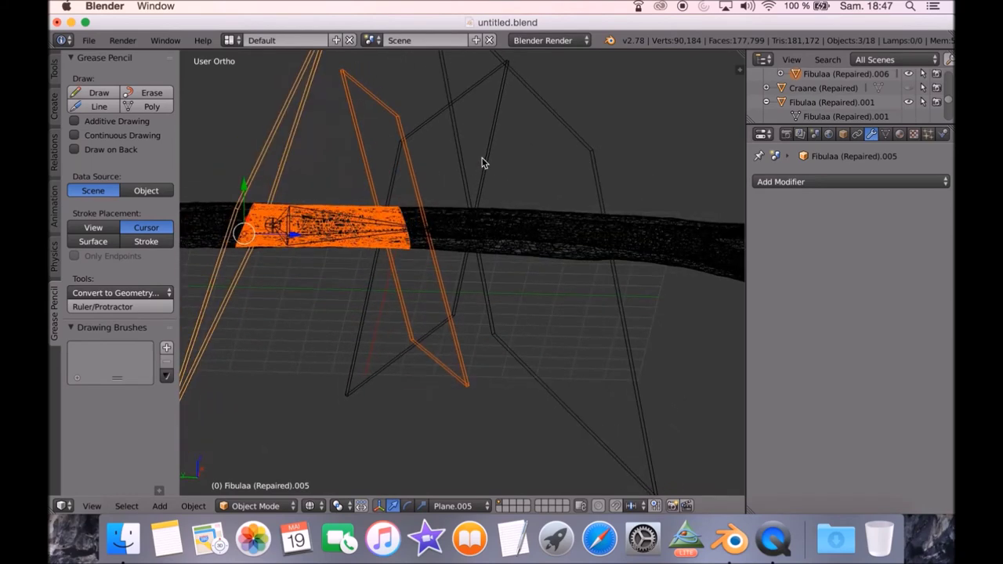
right_click(463, 239)
right_click(497, 214)
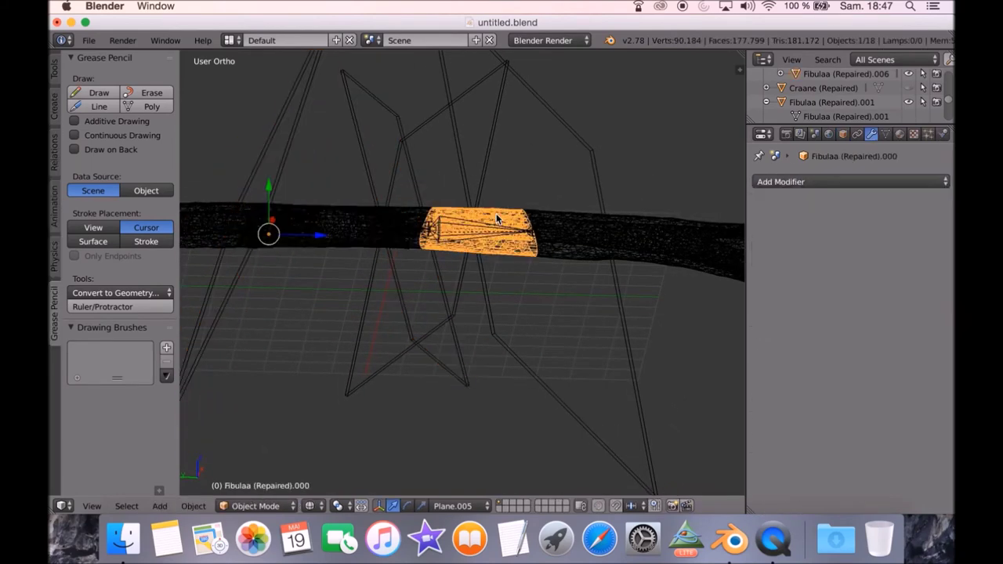
shift+right_click(399, 219)
Deselect everything, hide the armature and its bones over the fibula, and return to Object Mode.
middle_drag(399, 218, 451, 202)
scroll(450, 203, down, 3)
key(a)
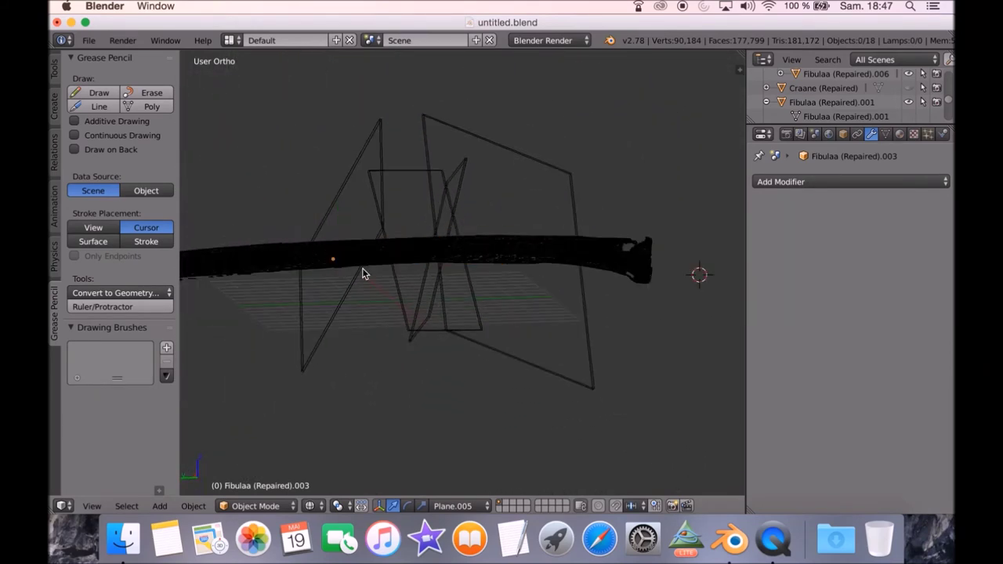
scroll(365, 277, up, 4)
middle_drag(365, 283, 345, 267)
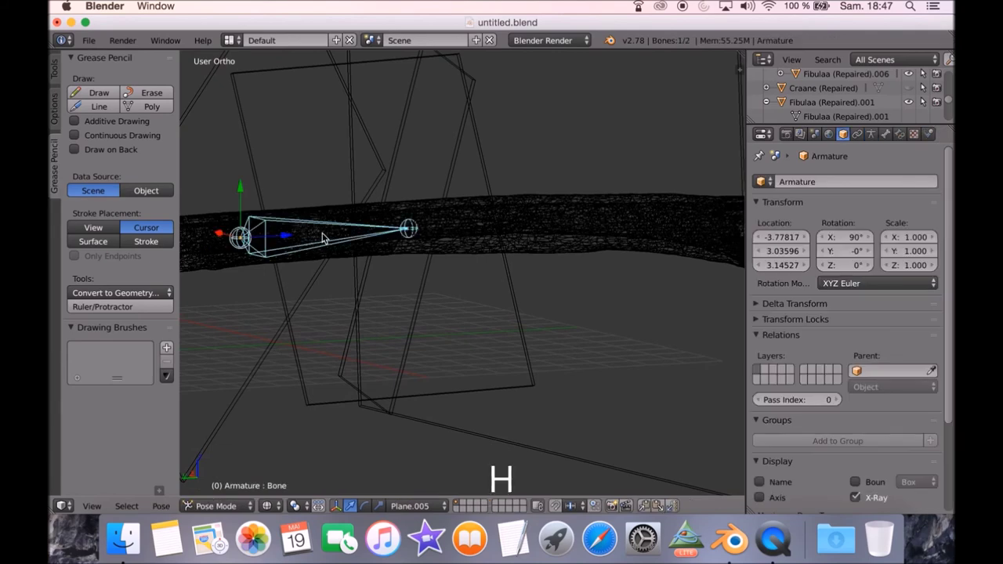
key(h)
key(ctrl+Tab)
right_click(462, 221)
key(h)
middle_drag(459, 220, 319, 197)
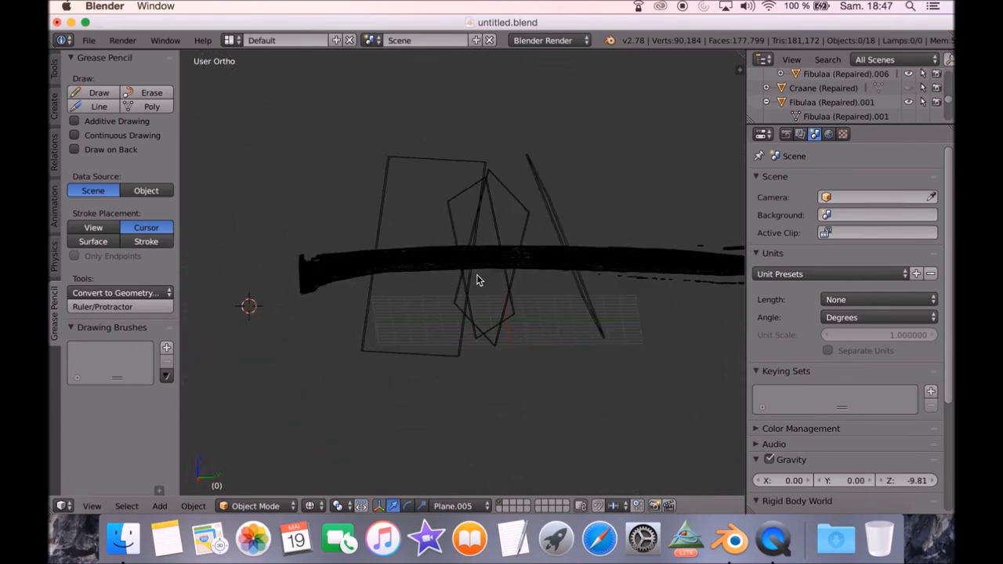
Switch the viewport to solid shading and examine how the four cutting planes cross the full fibula.
scroll(529, 305, up, 3)
key(z)
mouse_move(528, 288)
middle_down()
mouse_move(573, 288)
mouse_move(596, 342)
mouse_move(670, 321)
mouse_move(683, 273)
mouse_move(708, 291)
mouse_move(521, 256)
mouse_move(493, 217)
mouse_move(565, 266)
mouse_move(604, 266)
mouse_move(523, 261)
mouse_move(548, 246)
mouse_move(543, 282)
mouse_move(484, 210)
middle_up()
middle_drag(537, 301, 617, 283)
middle_drag(660, 226, 601, 241)
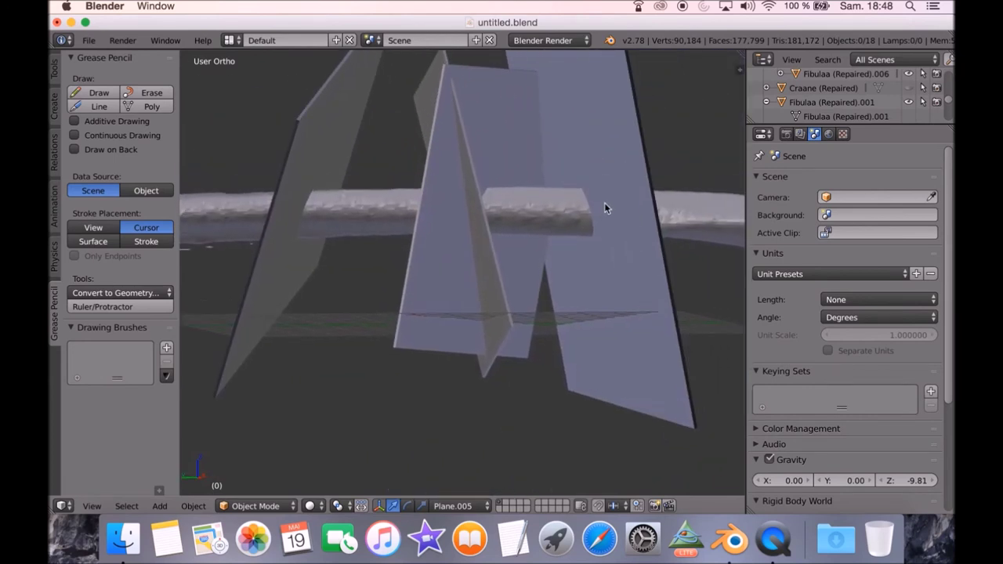
middle_drag(614, 237, 580, 244)
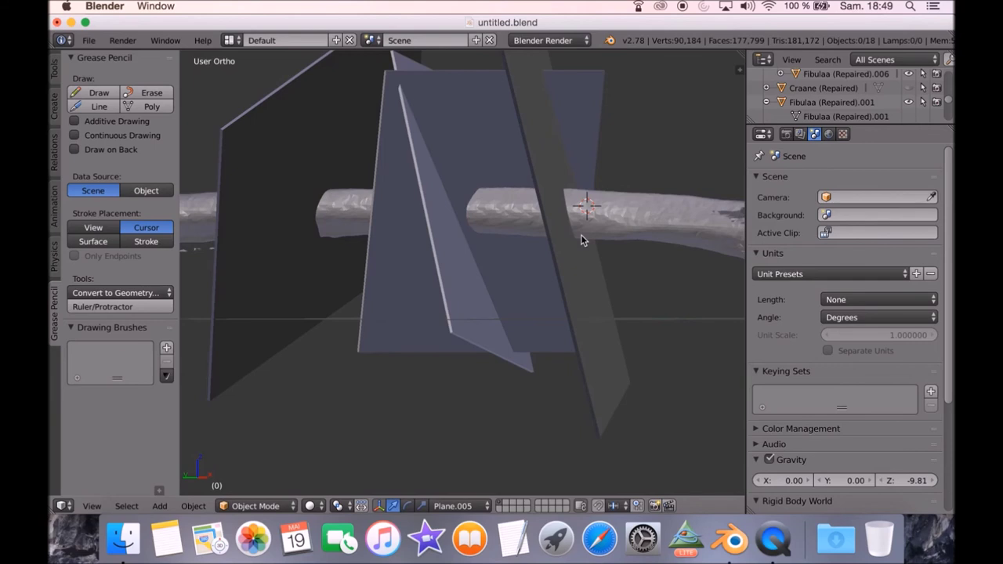
Add a cube mesh and move it onto the full fibula, just outside the outermost cutting plane.
mouse_move(580, 221)
middle_down()
mouse_move(608, 224)
mouse_move(523, 253)
mouse_move(486, 239)
middle_up()
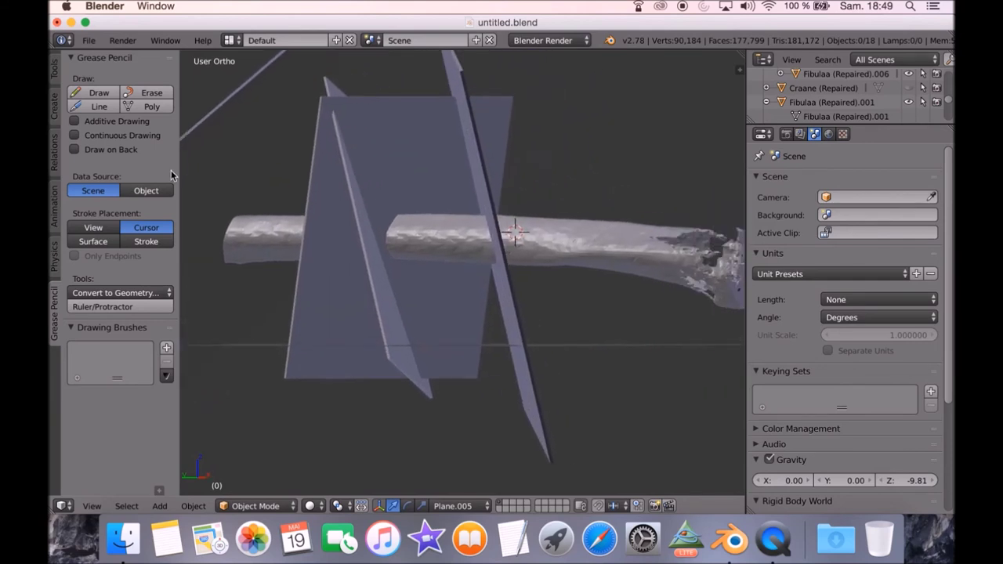
click(58, 79)
click(54, 107)
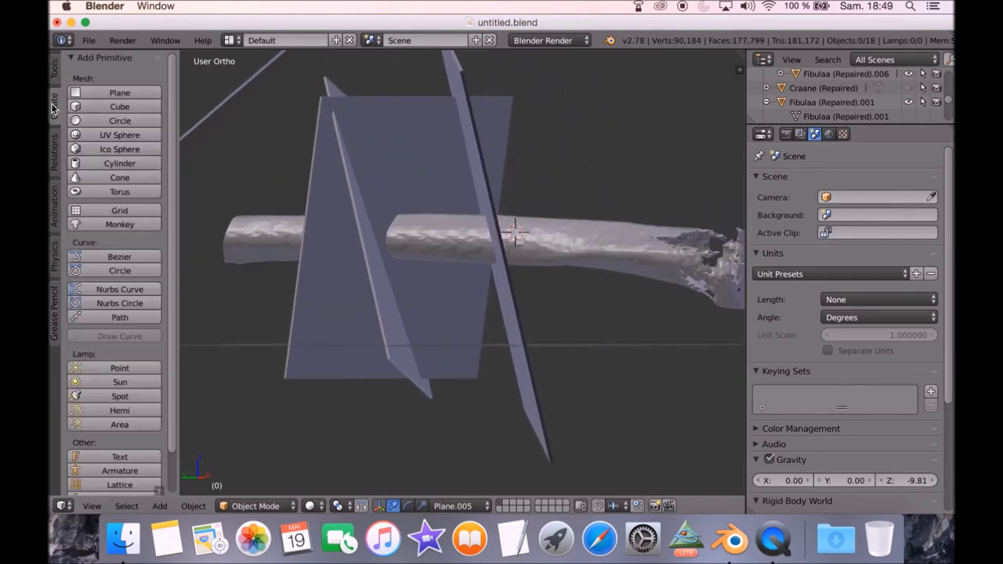
click(117, 107)
middle_drag(373, 173, 386, 215)
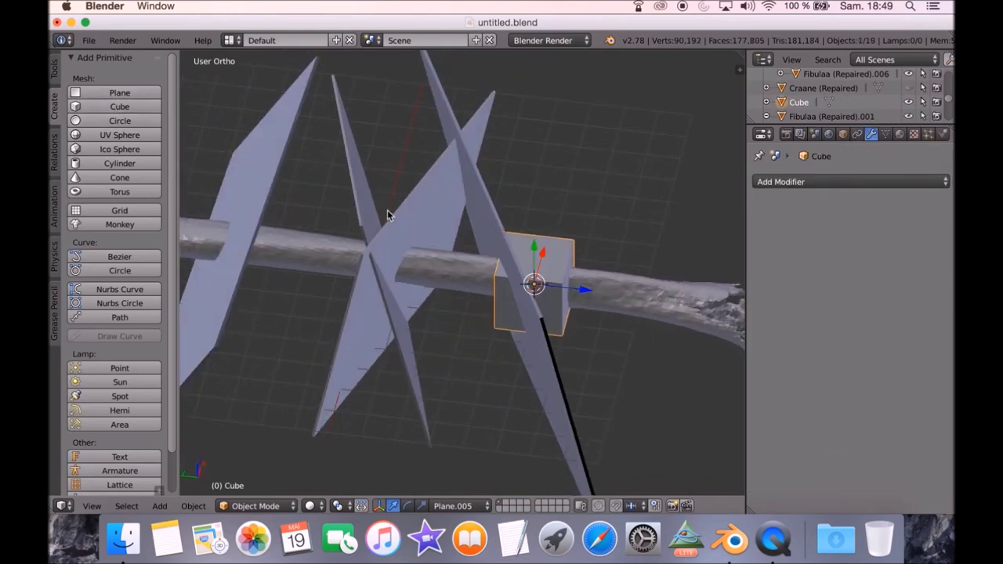
key(g)
click(391, 225)
middle_drag(391, 225, 458, 281)
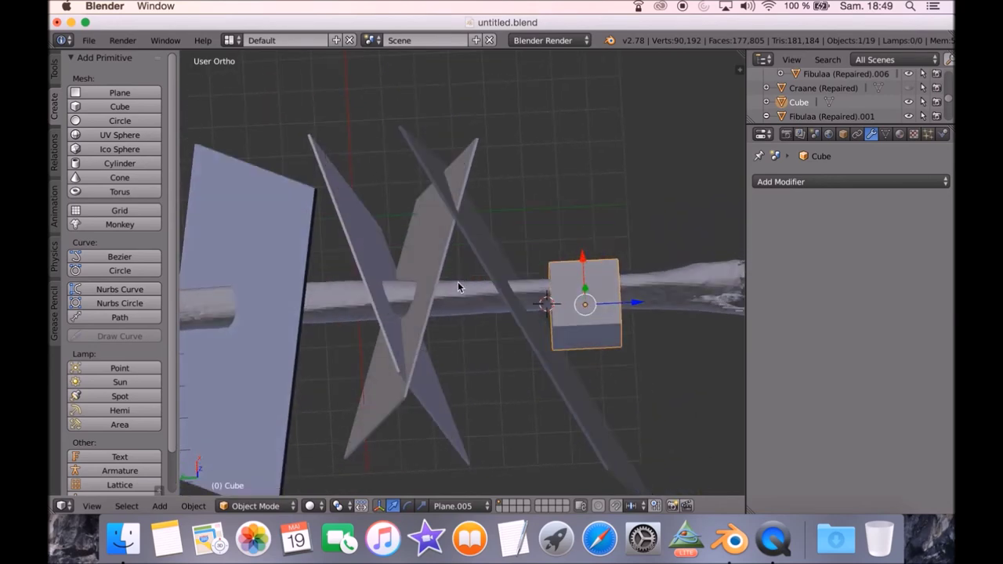
In face-selection Edit Mode, move the cube's end face roughly 10 units along global Y past the farthest cutting plane.
key(Tab)
middle_drag(537, 300, 564, 300)
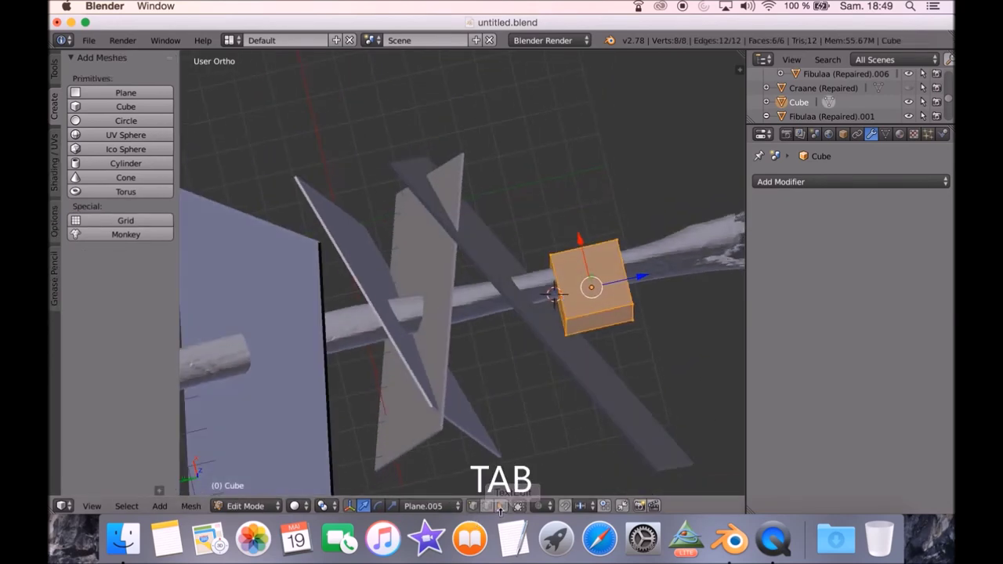
key(a)
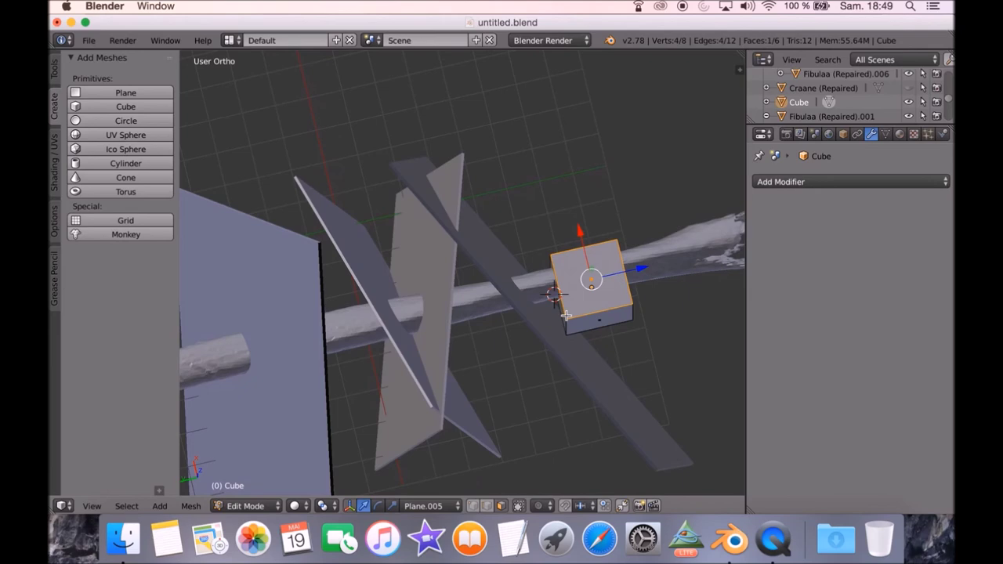
right_click(564, 317)
middle_drag(661, 365, 649, 315)
key(g)
key(y)
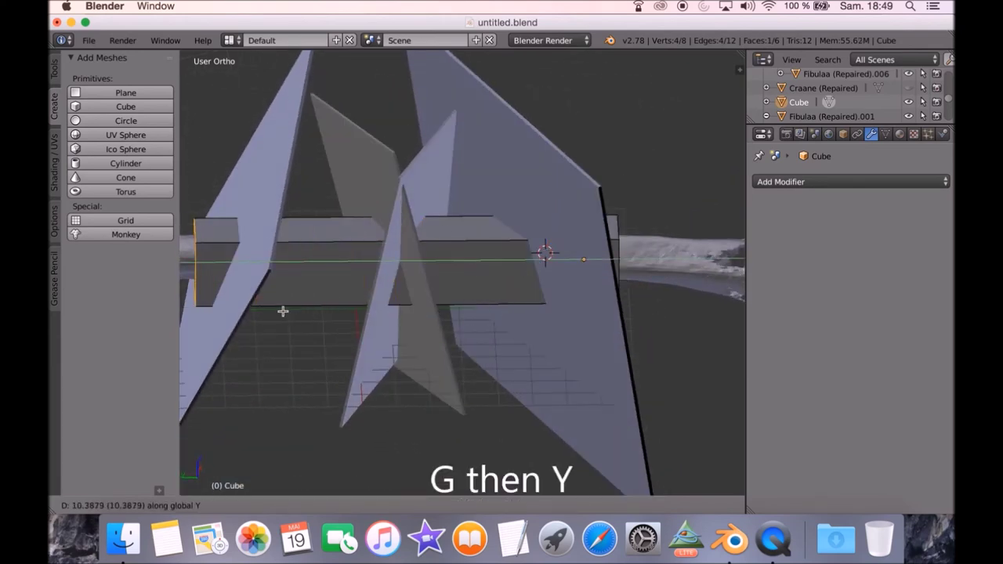
click(303, 316)
middle_drag(303, 316, 322, 307)
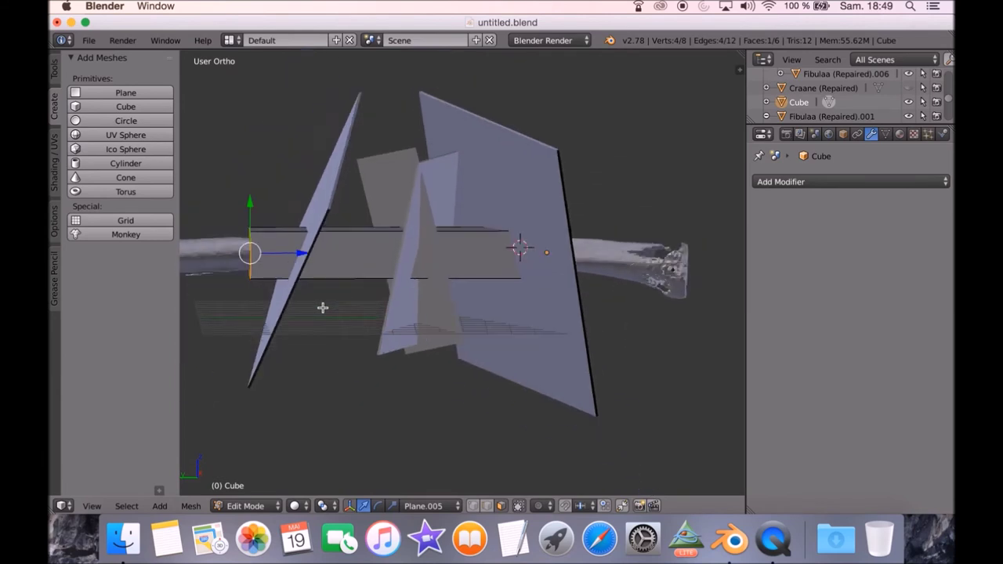
key(g)
key(y)
click(326, 314)
Move the box's opposite end face about 0.7 along global Y toward the cutting planes and leave Edit Mode.
mouse_move(459, 321)
middle_down()
mouse_move(449, 323)
mouse_move(467, 324)
middle_up()
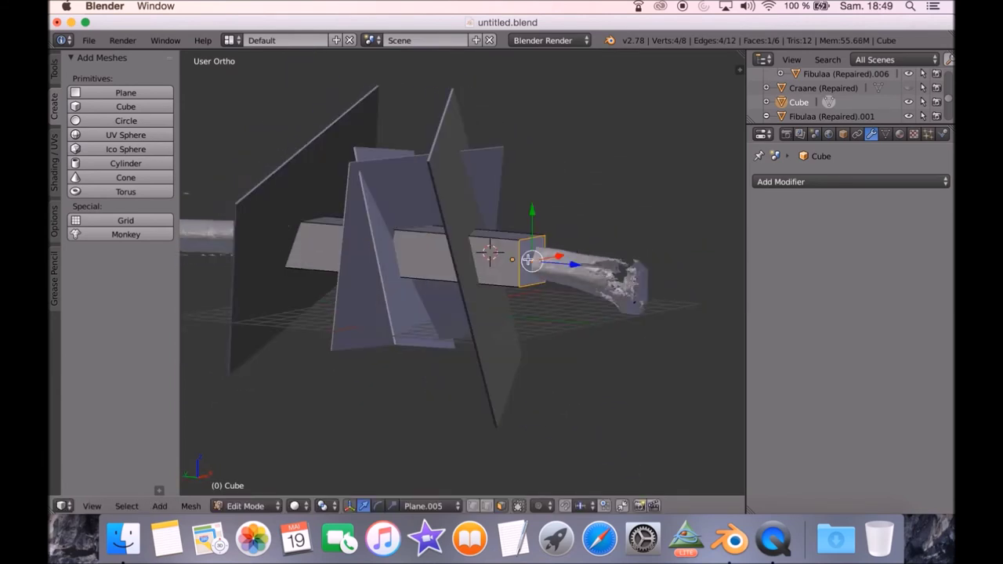
key(g)
key(y)
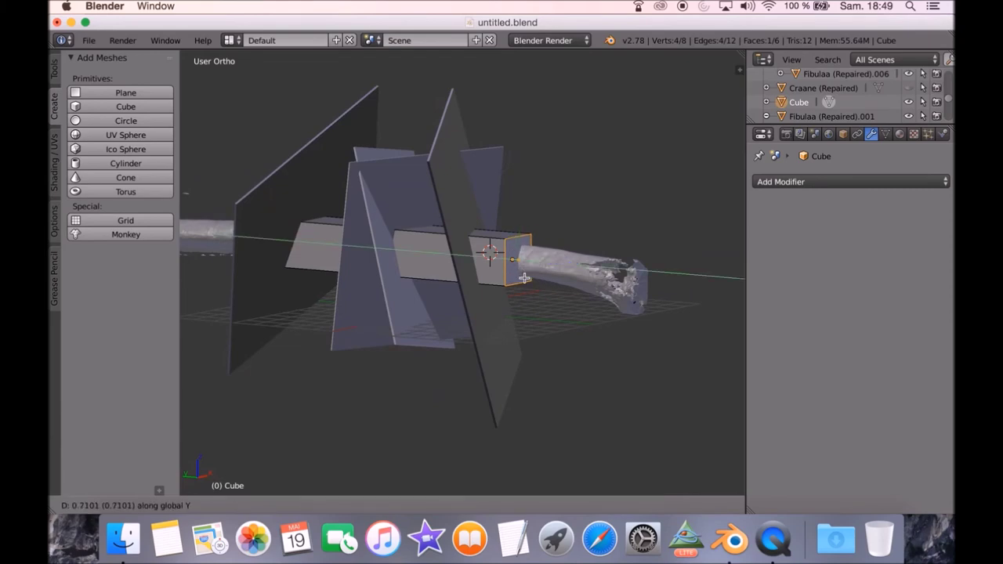
click(524, 277)
middle_drag(595, 283, 622, 289)
key(Tab)
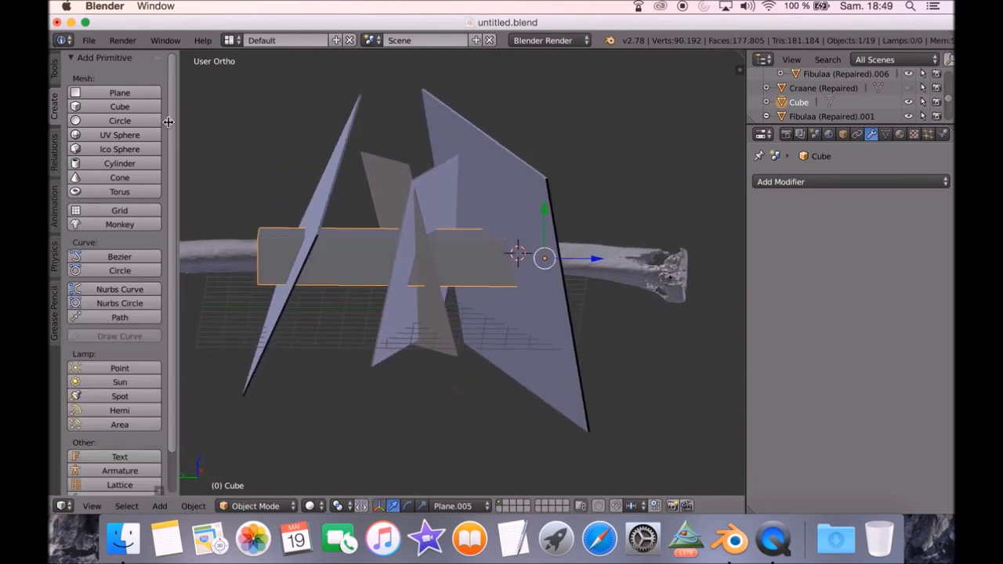
Add five evenly spaced, centred loop cuts along the length of the stretched box.
click(57, 81)
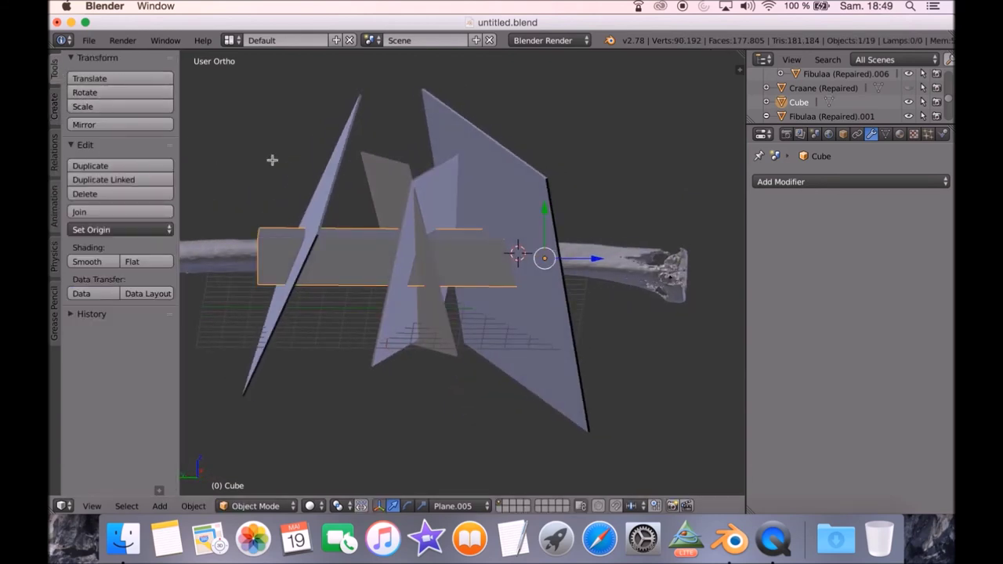
key(Tab)
click(133, 346)
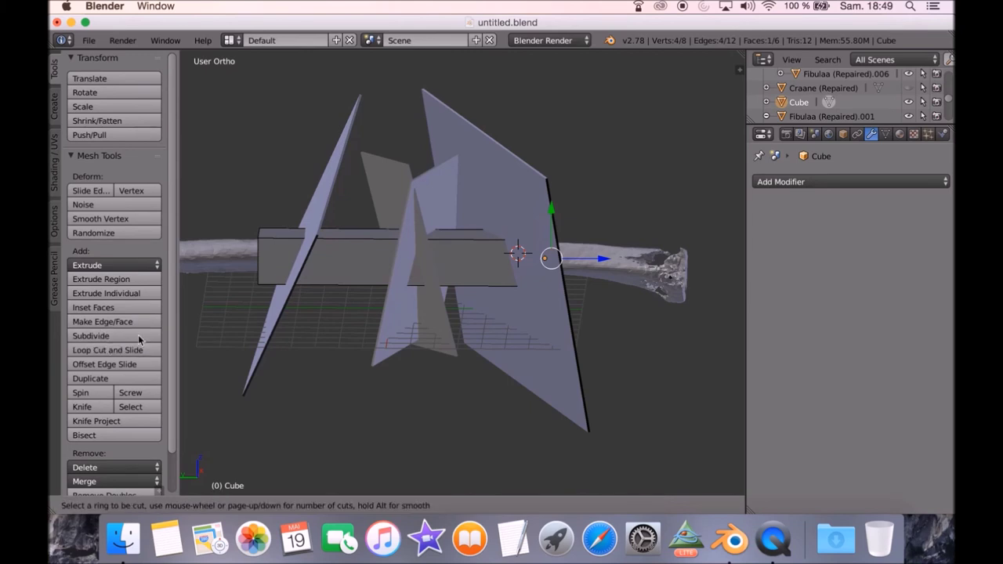
scroll(379, 275, up, 2)
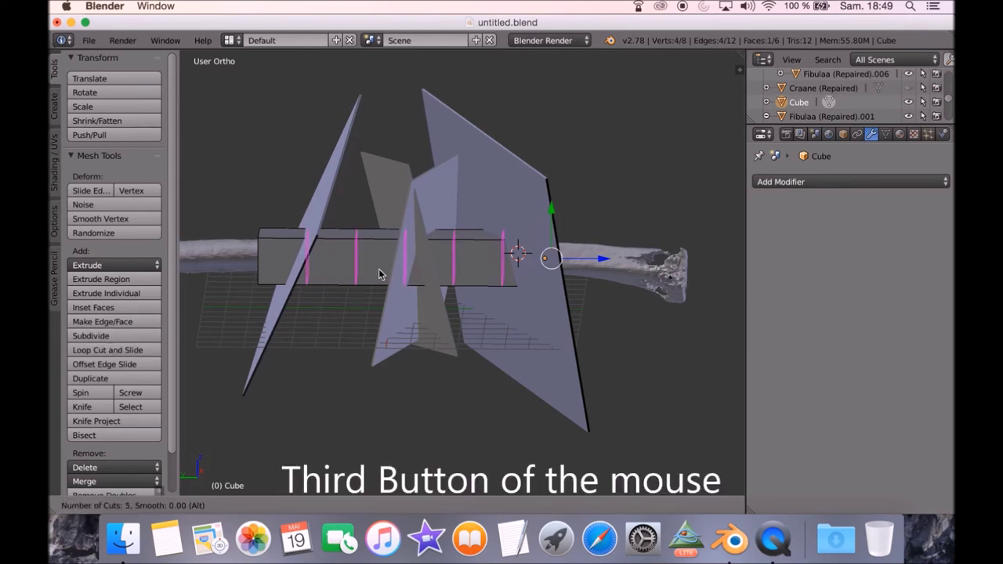
click(379, 273)
right_click(378, 274)
middle_drag(381, 265, 496, 319)
middle_drag(556, 312, 465, 298)
scroll(522, 314, up, 3)
Return to Object Mode and hide the cutting planes and fibula segments around the box.
key(Tab)
right_click(508, 168)
key(h)
right_click(501, 118)
key(h)
right_click(502, 118)
key(h)
middle_drag(502, 118, 420, 205)
middle_drag(415, 237, 414, 229)
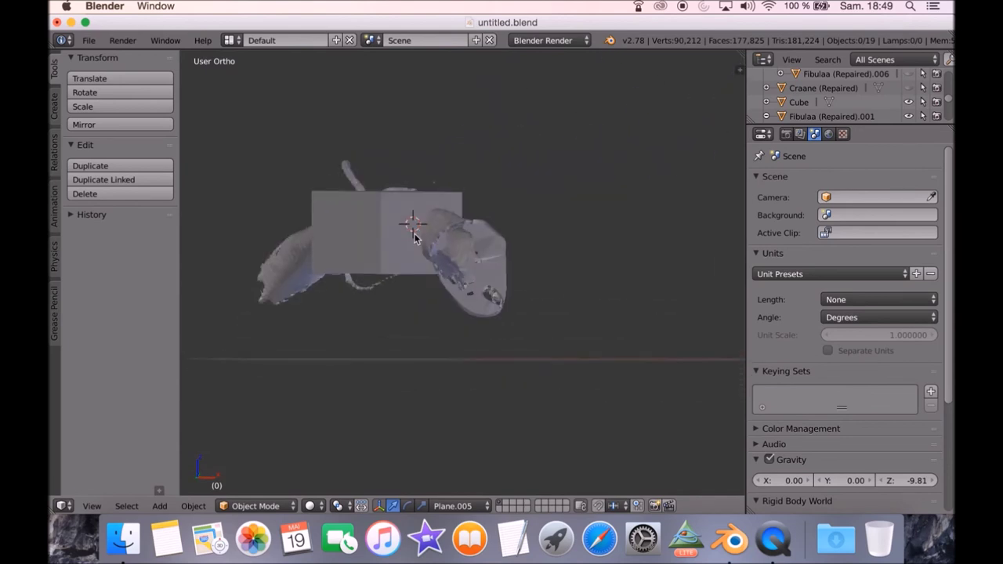
Put the box in Edit Mode with wireframe shading and vertex selection, viewed end-on along the fibula.
right_click(398, 257)
key(Tab)
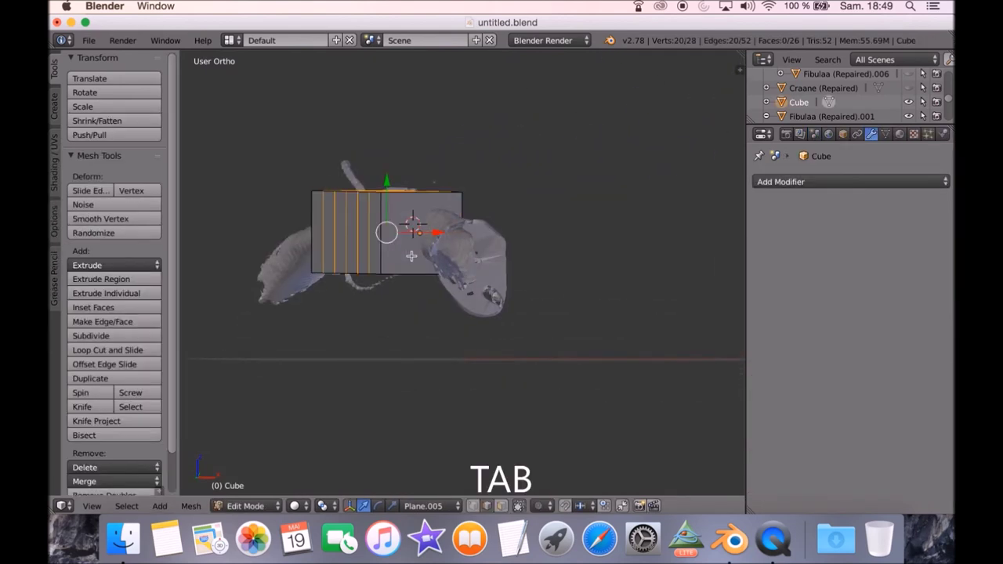
middle_drag(398, 257, 402, 252)
key(z)
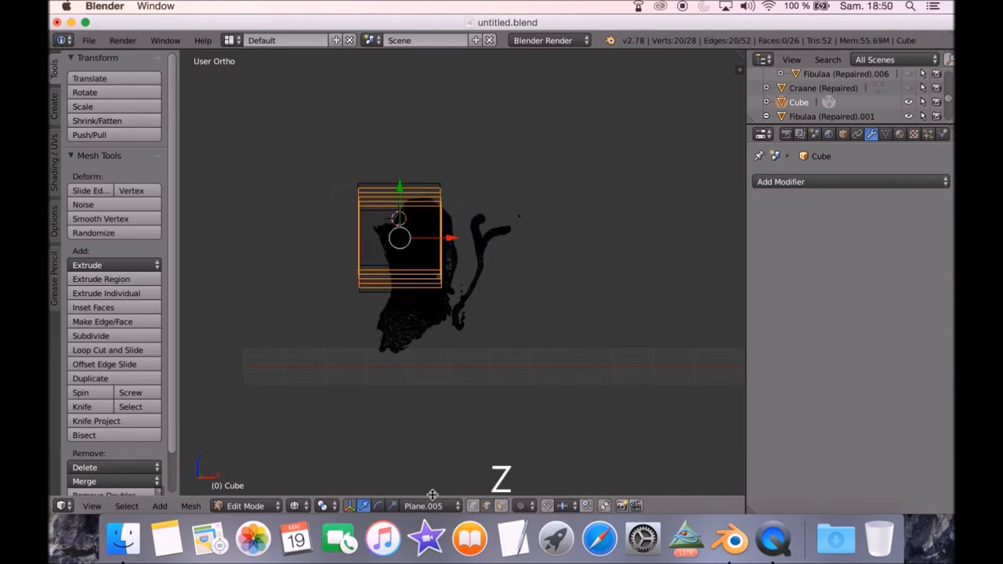
click(471, 508)
middle_drag(332, 210, 349, 234)
scroll(351, 233, up, 3)
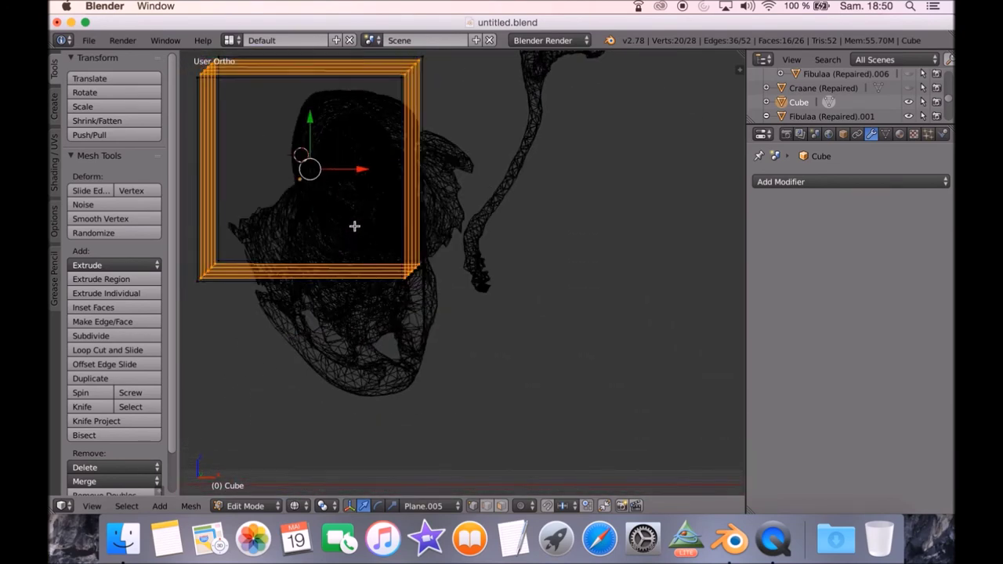
Circle-select the full lengthwise row of vertices at one upper corner of the box and move it down toward the fibula.
key(a)
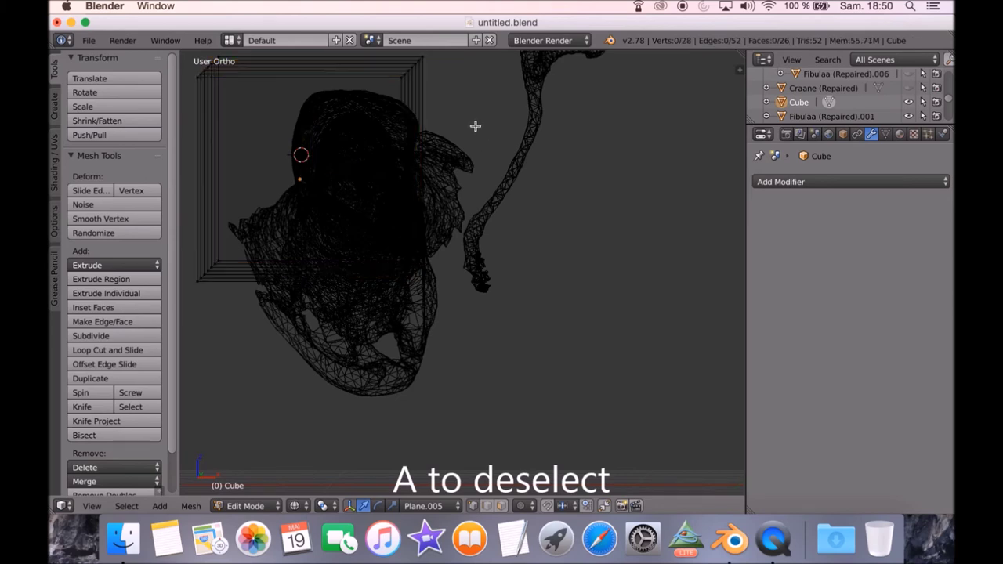
key(c)
click(410, 86)
key(Escape)
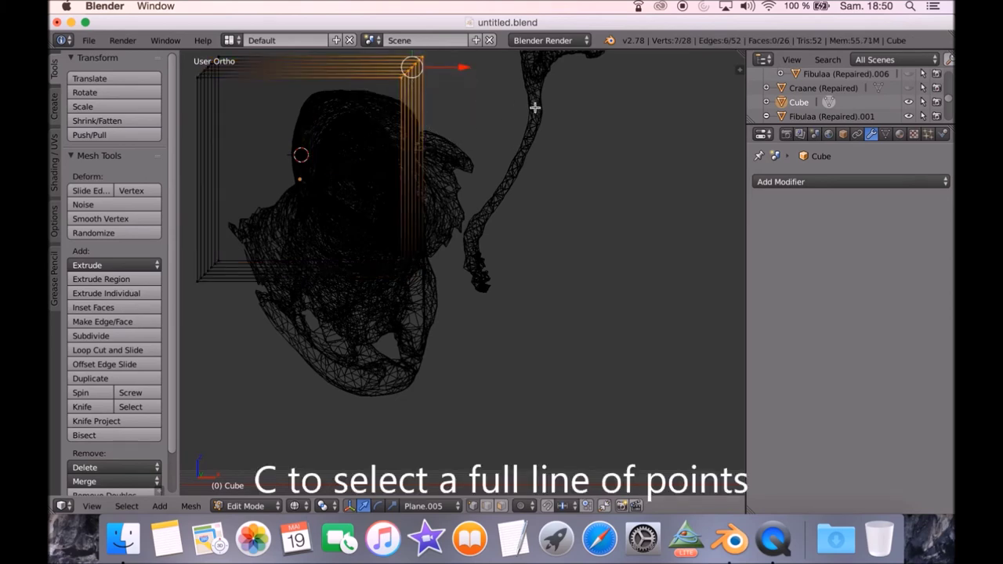
key(g)
click(468, 162)
Raise the same upper row of box vertices until it lies just above the fibula's surface.
middle_drag(468, 161, 444, 154)
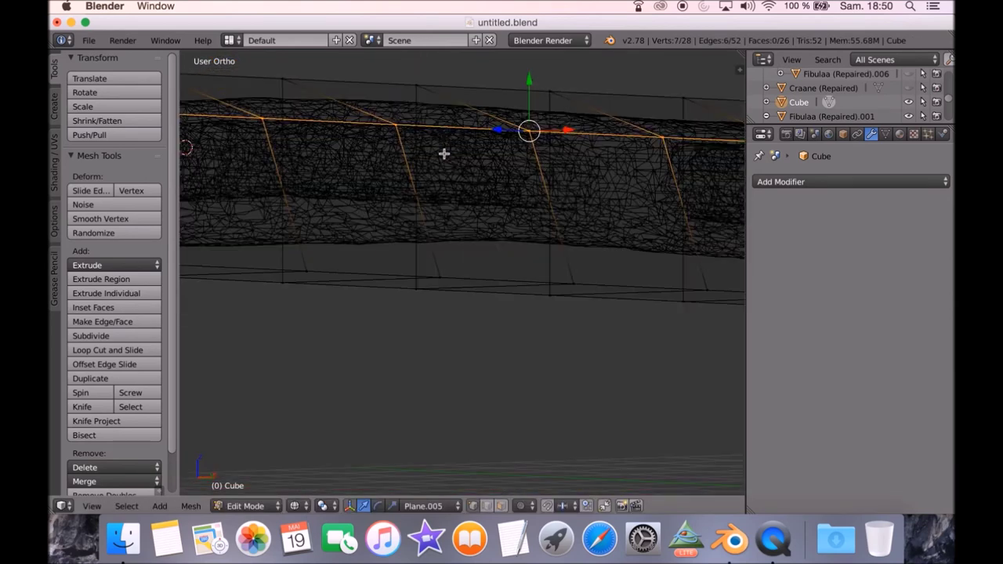
scroll(474, 152, down, 6)
key(g)
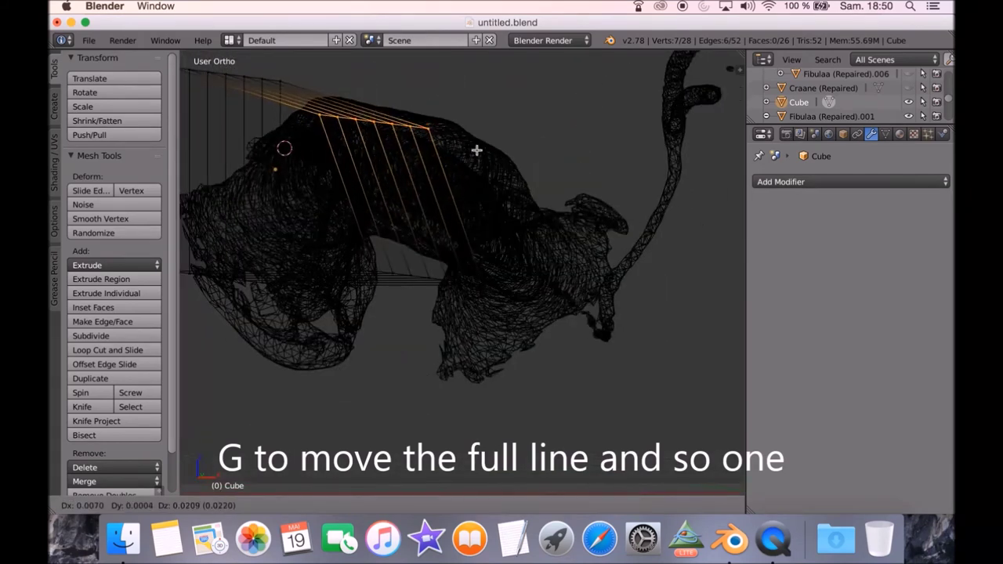
click(481, 116)
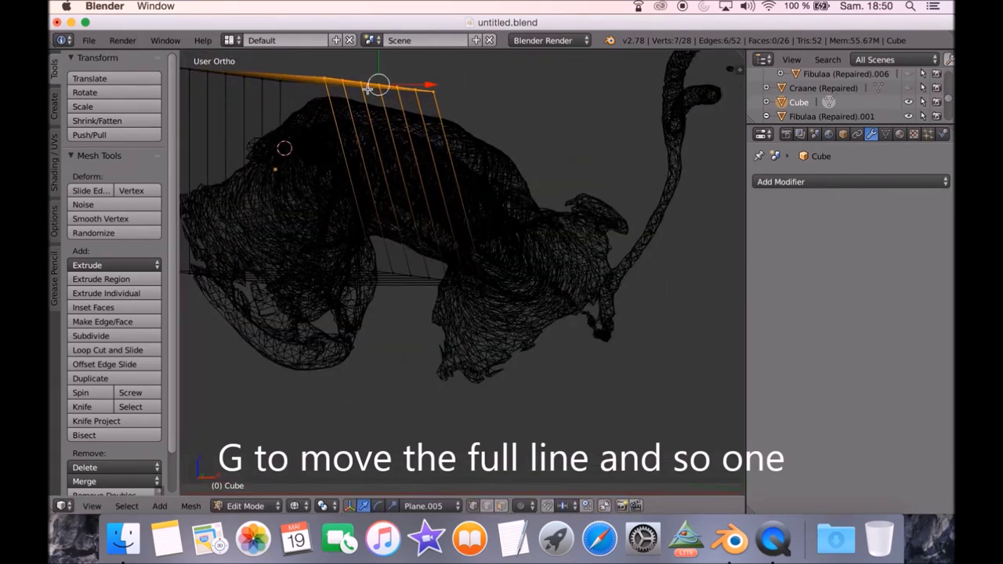
mouse_move(459, 181)
middle_down()
mouse_move(466, 172)
mouse_move(463, 186)
mouse_move(449, 186)
middle_up()
Circle-select the lengthwise vertex row at the lower corner on the same side and move it up and inward into the fibula.
middle_drag(344, 330, 355, 334)
key(c)
click(415, 269)
key(Escape)
middle_drag(463, 271, 463, 270)
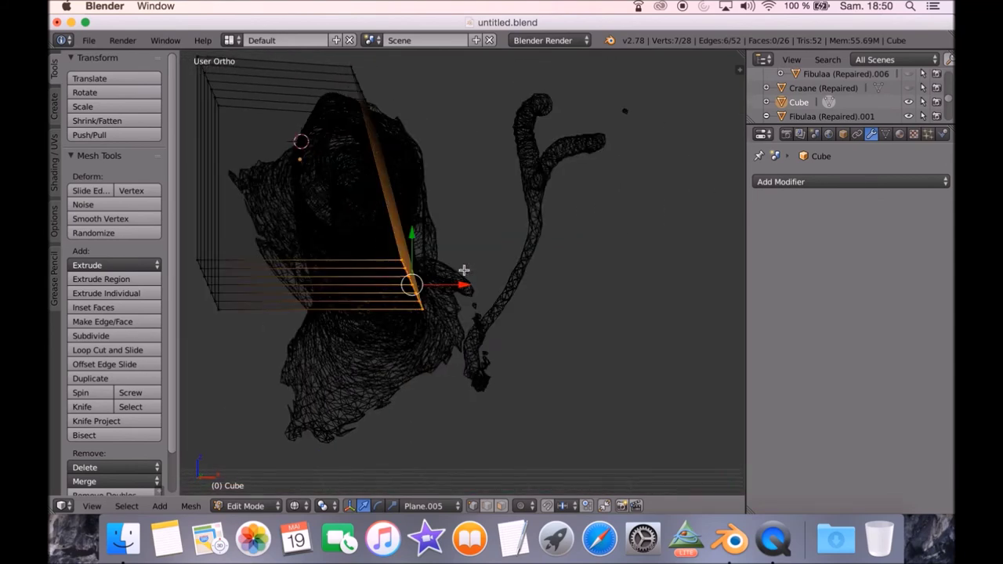
key(g)
click(430, 215)
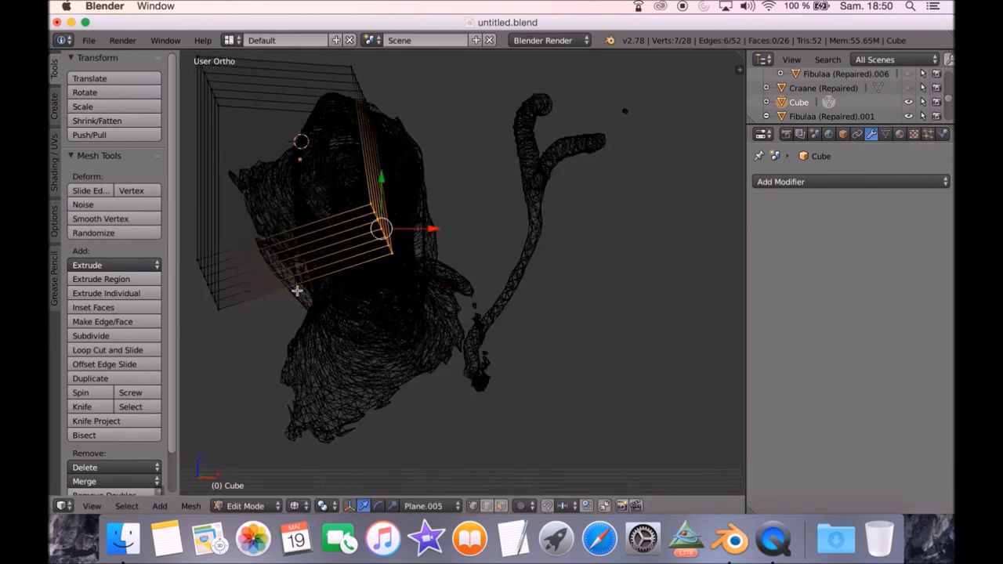
Circle-select the opposite lower row of box vertices and, in solid shading, move it up and inward against the fibula.
key(a)
key(c)
click(198, 293)
key(Escape)
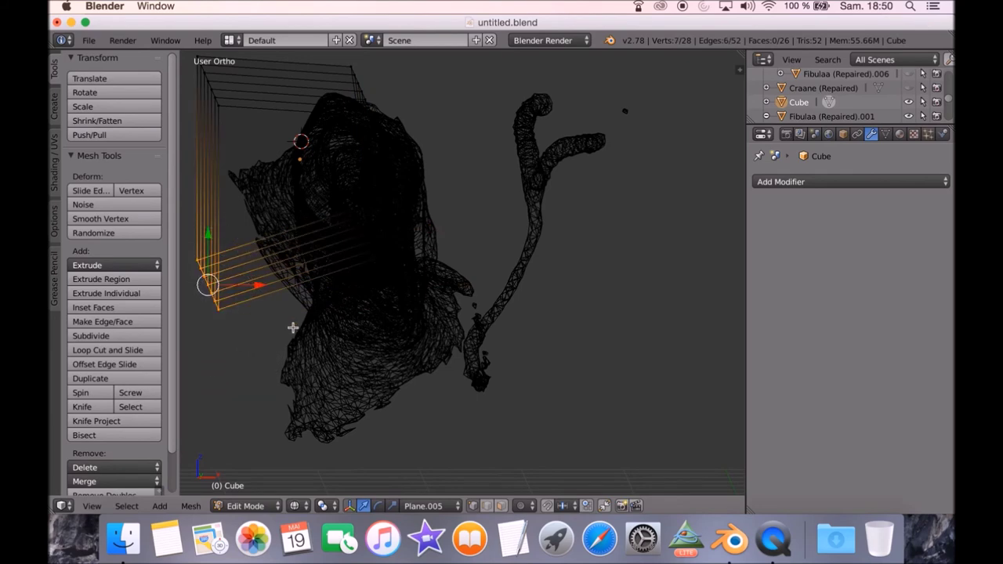
key(z)
mouse_move(292, 328)
middle_down()
mouse_move(316, 311)
mouse_move(309, 318)
middle_up()
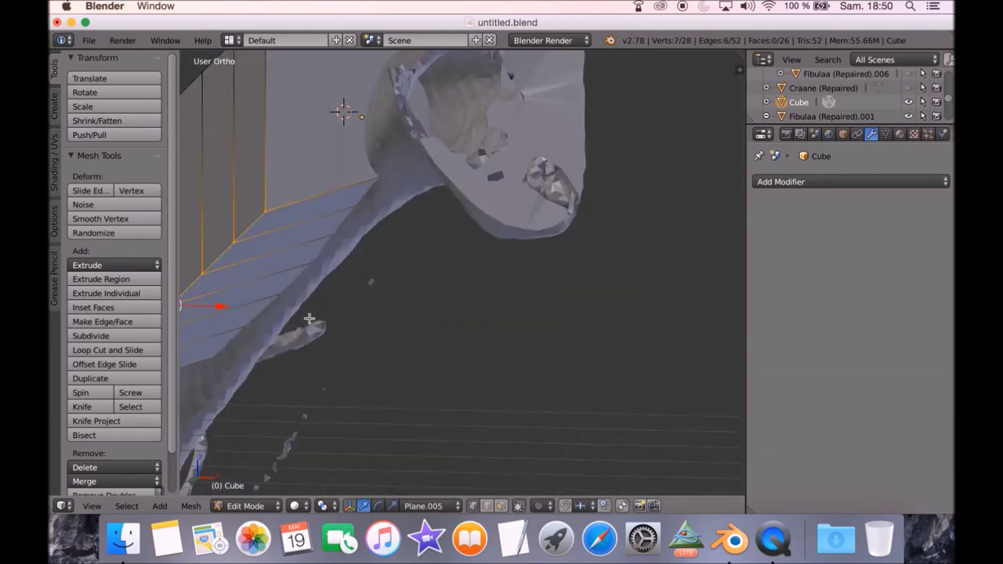
key(g)
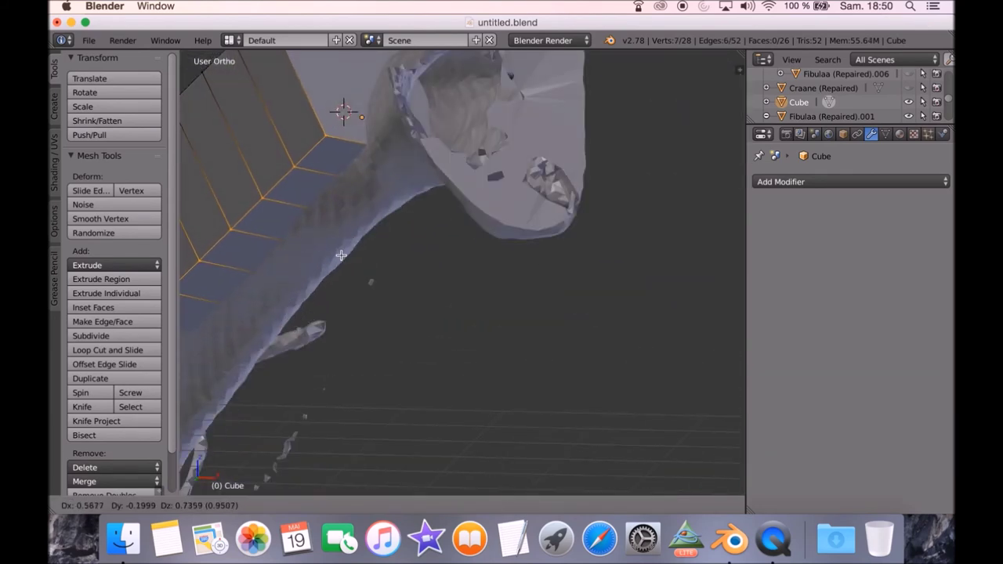
click(338, 247)
In wireframe shading, reposition the second and third vertices of the box's upper edge individually to follow the fibula's curve.
middle_drag(280, 261, 488, 271)
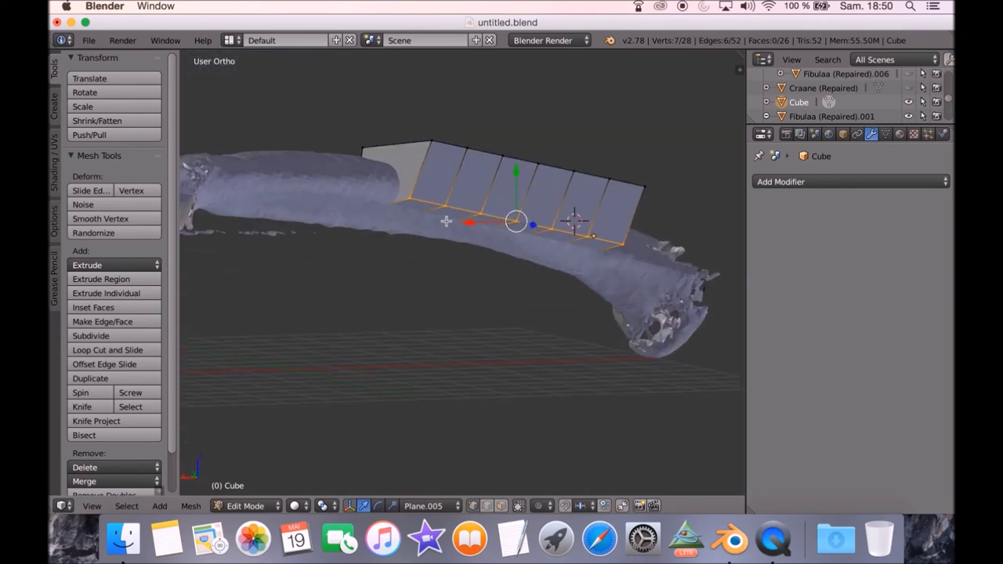
middle_drag(434, 224, 530, 237)
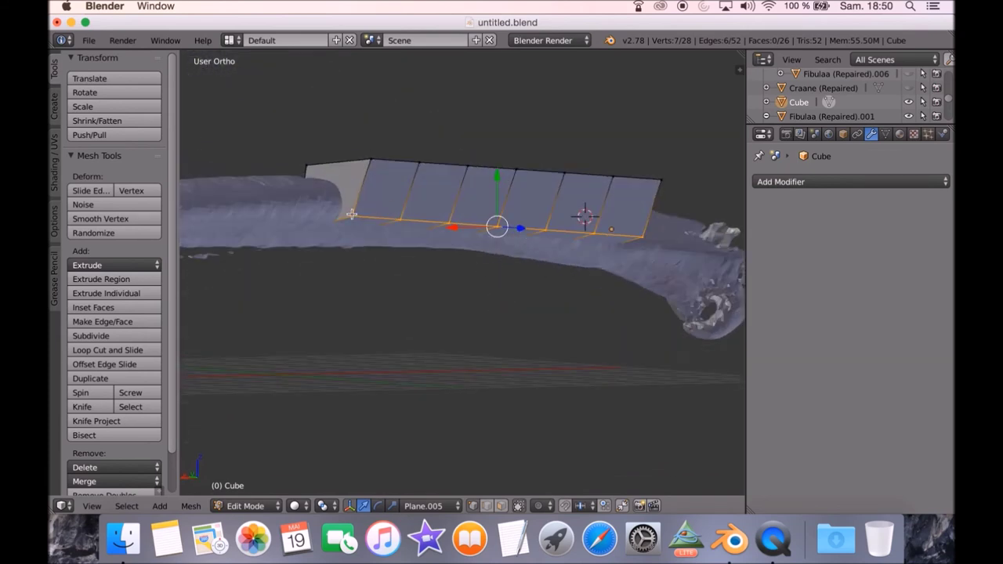
mouse_move(405, 228)
middle_down()
mouse_move(432, 242)
mouse_move(537, 233)
mouse_move(520, 215)
mouse_move(510, 228)
mouse_move(470, 222)
mouse_move(497, 243)
middle_up()
key(z)
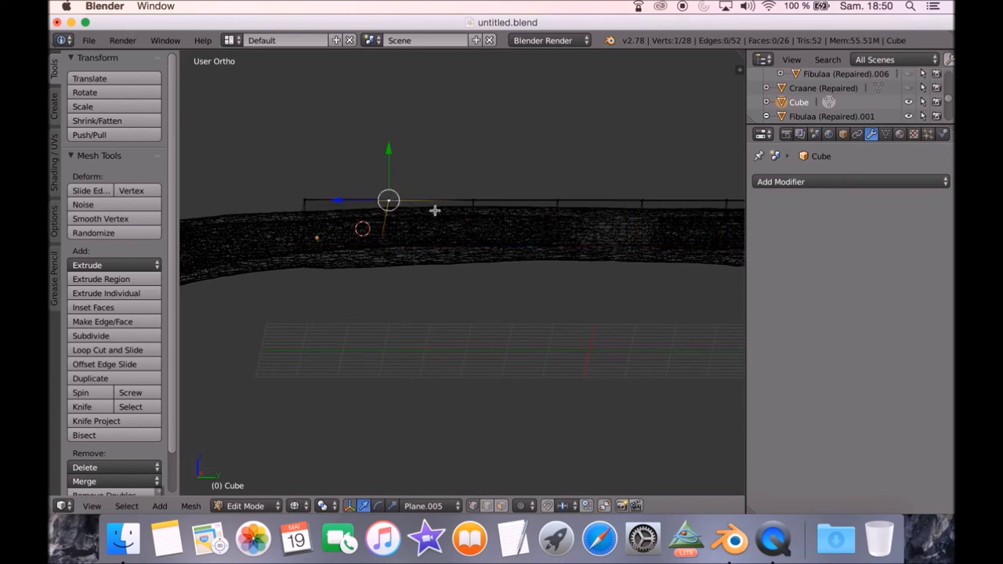
key(g)
click(512, 216)
right_click(479, 199)
key(g)
click(478, 195)
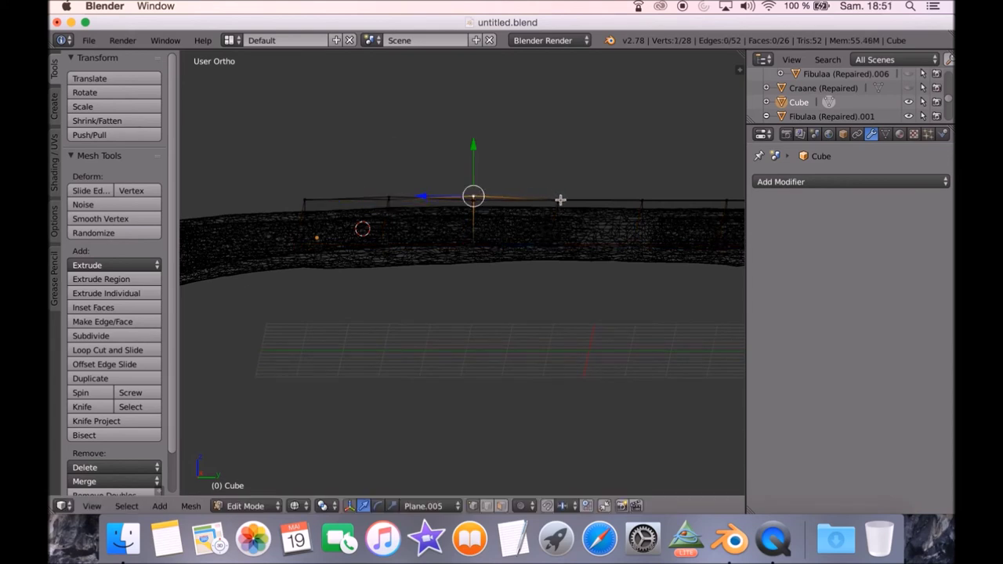
Reposition the fourth and fifth vertices of the box's upper edge individually to follow the fibula's curve.
right_click(560, 200)
key(g)
click(560, 196)
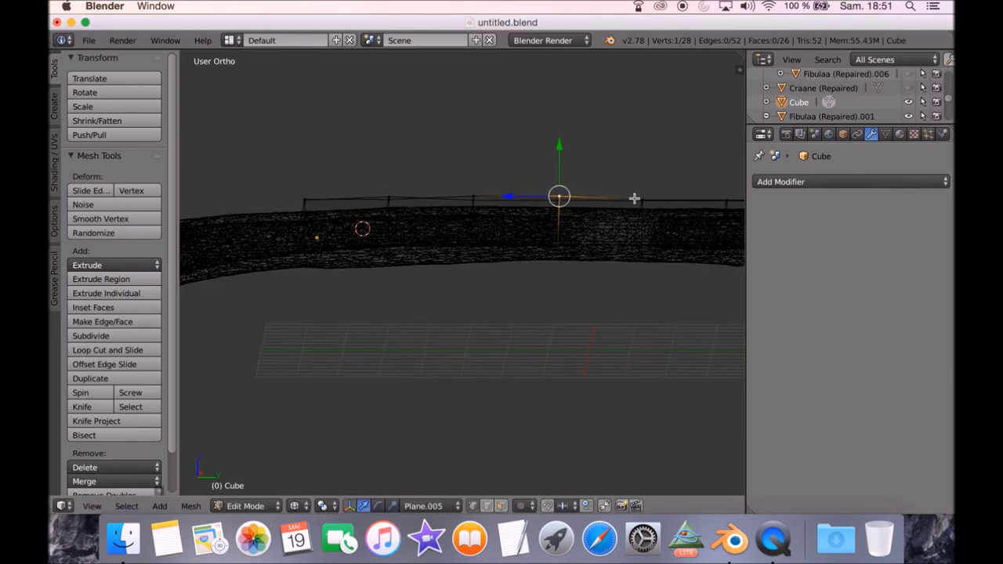
key(g)
click(640, 199)
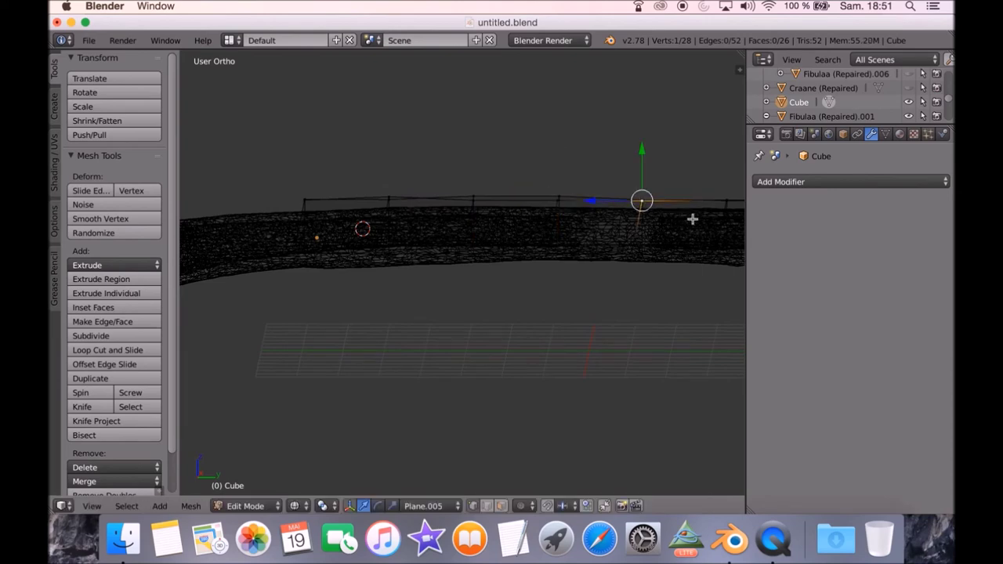
Raise the second, third and fourth vertices of the box's outer upper edge one by one, constraining the moves to the Z axis.
scroll(697, 224, up, 4)
shift+middle_drag(557, 227, 619, 229)
right_click(422, 196)
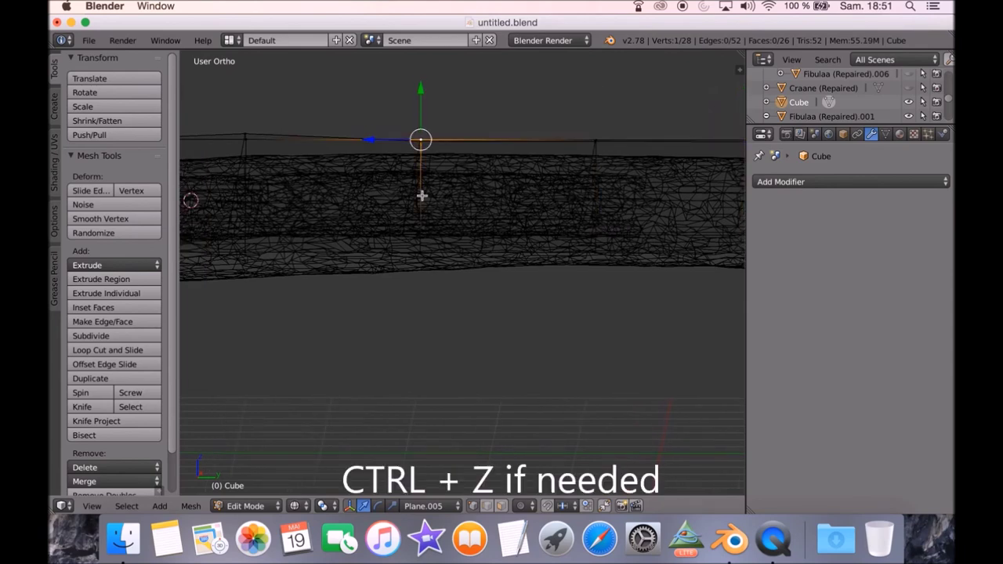
scroll(408, 191, down, 1)
middle_drag(369, 183, 344, 179)
key(g)
click(394, 152)
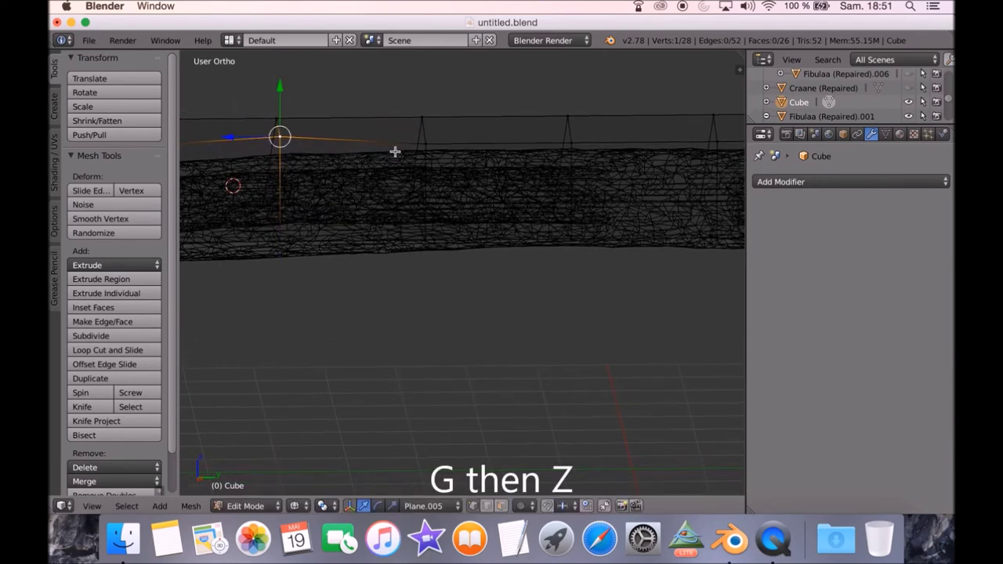
key(g)
key(z)
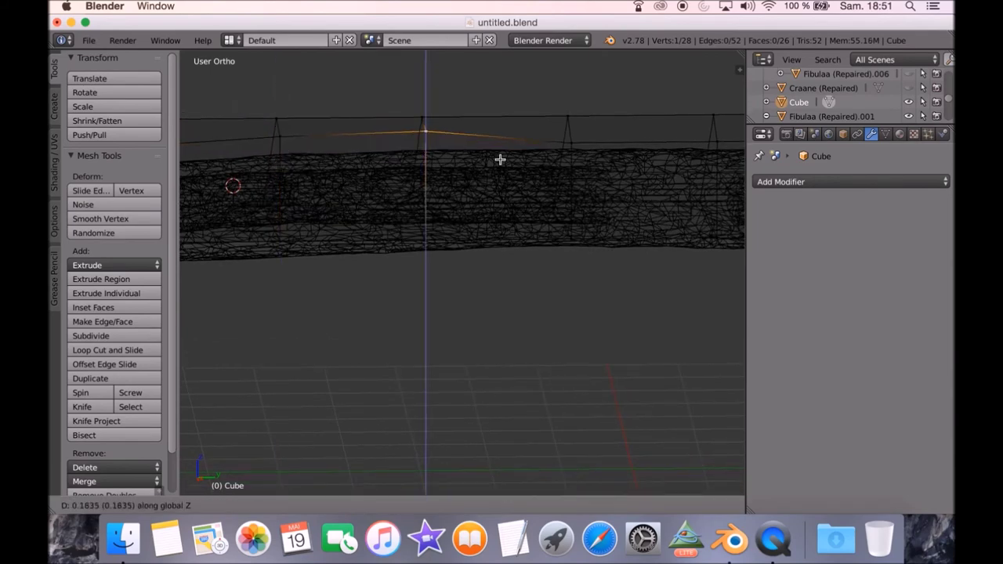
click(500, 159)
key(g)
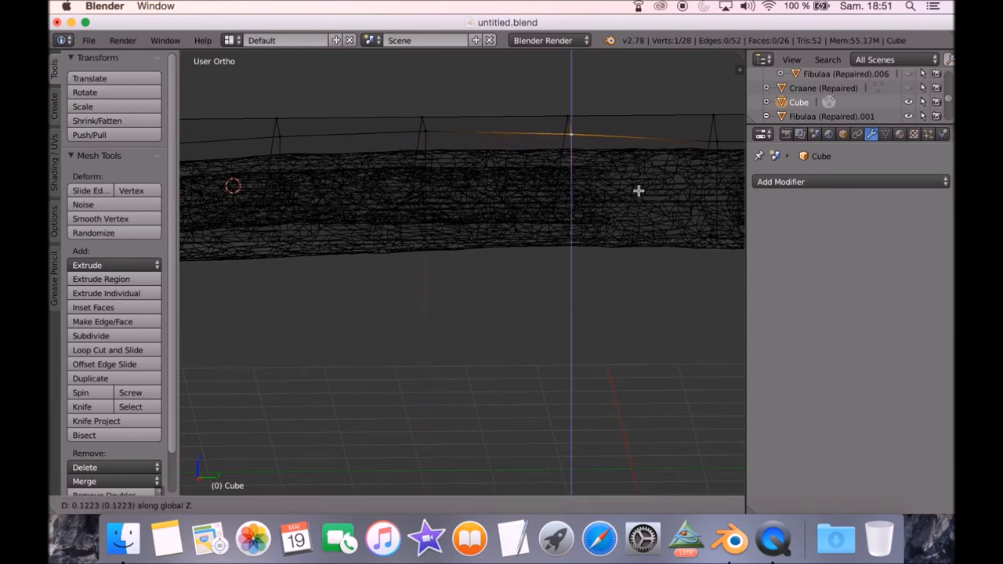
click(640, 187)
Raise the fifth and sixth vertices of the same upper edge along Z to continue the fibula's curve.
shift+middle_drag(685, 199, 536, 156)
key(g)
key(z)
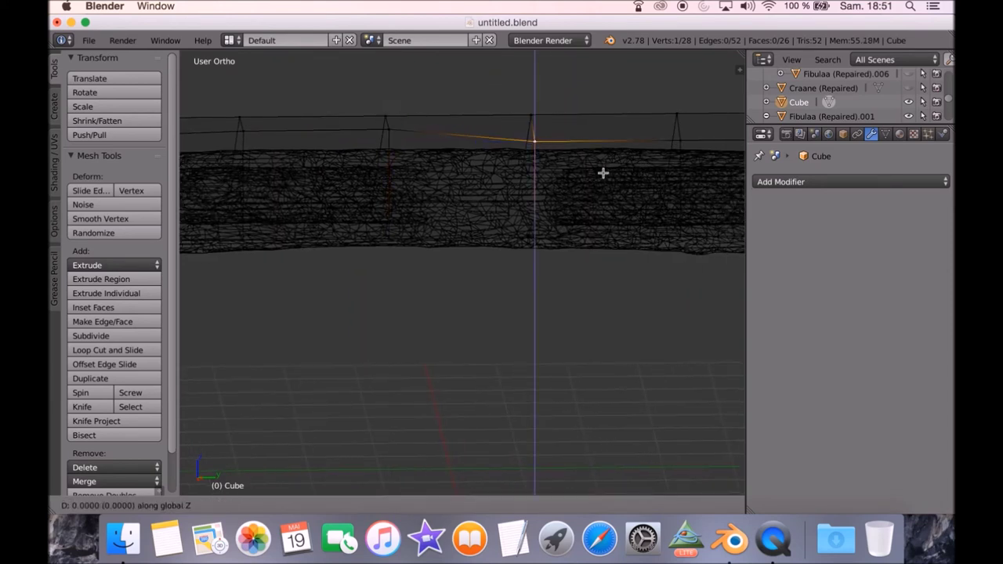
click(603, 160)
middle_drag(640, 174, 540, 150)
key(g)
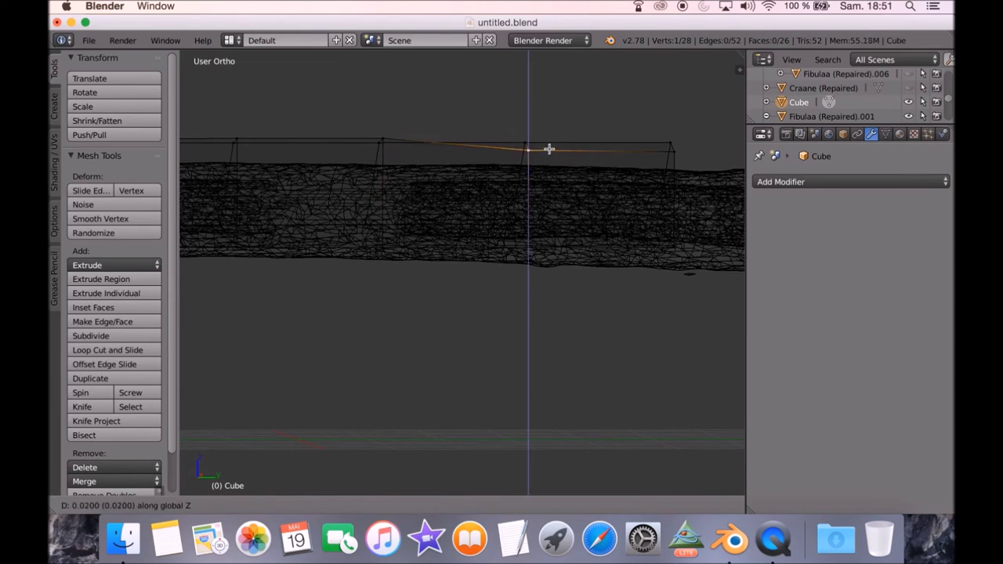
click(555, 139)
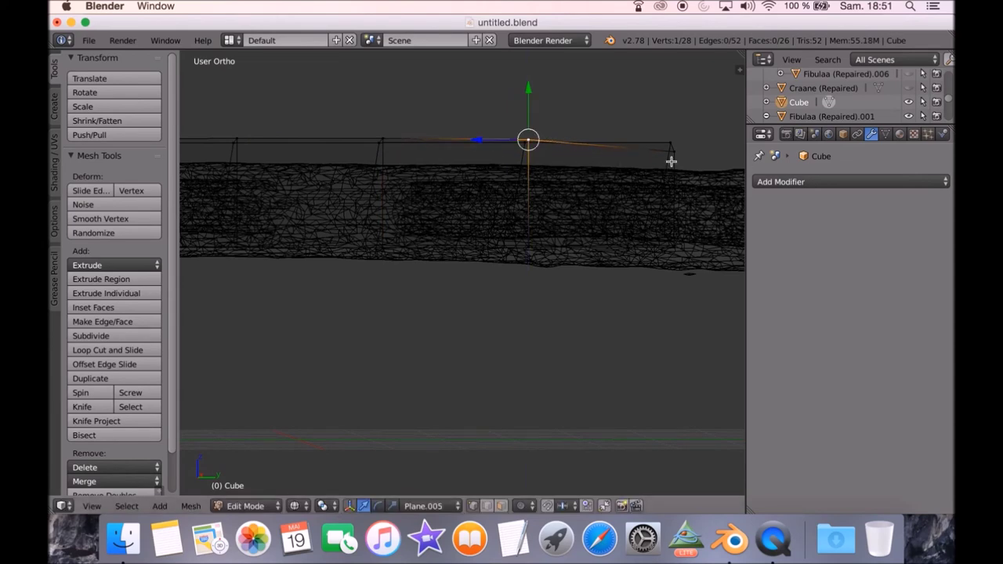
From an end-on wireframe view, circle-select the whole outer upper vertex row and move it inward and slightly down toward the fibula.
middle_drag(481, 182, 391, 190)
key(z)
middle_drag(637, 202, 670, 207)
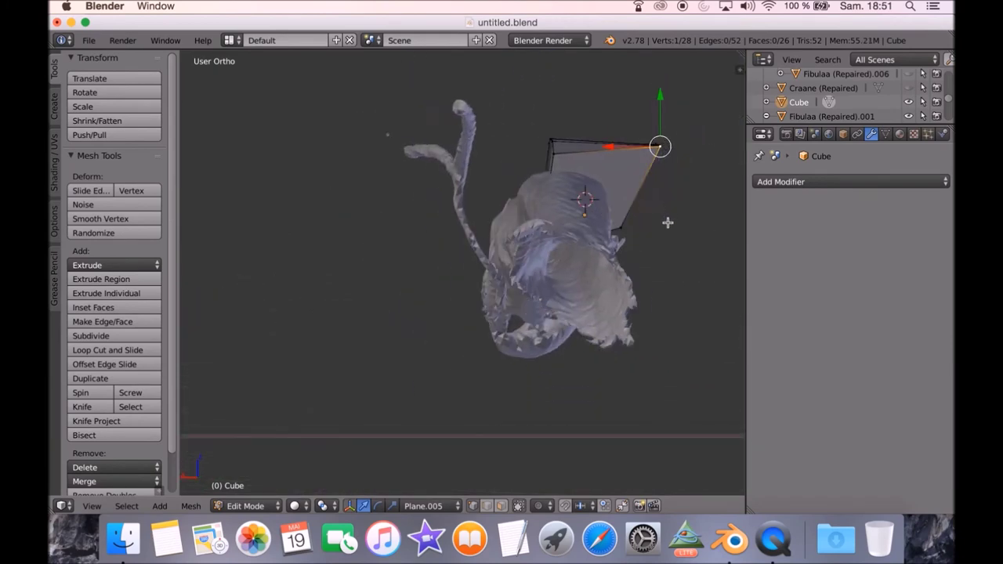
key(z)
key(c)
click(680, 150)
right_click(682, 151)
key(g)
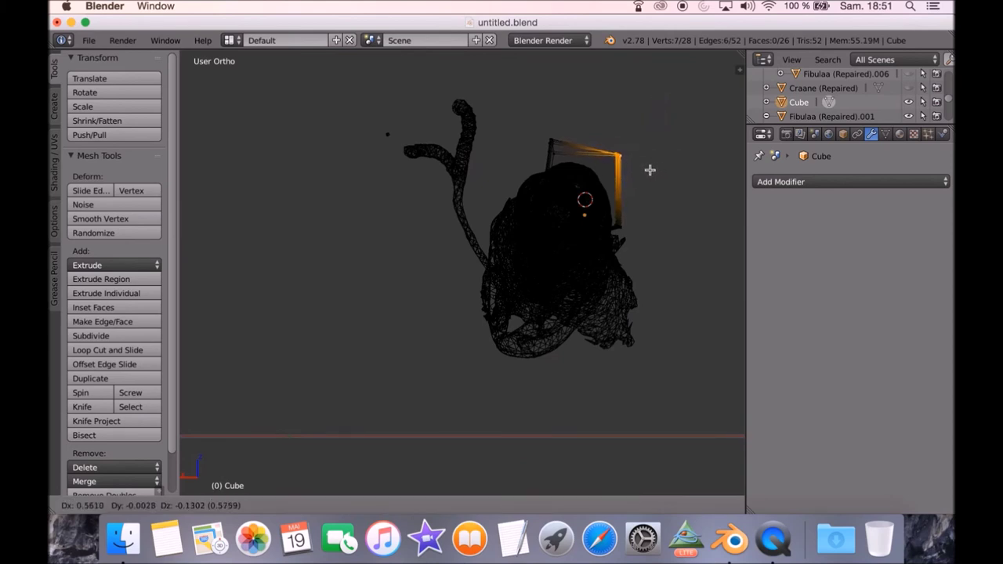
click(654, 170)
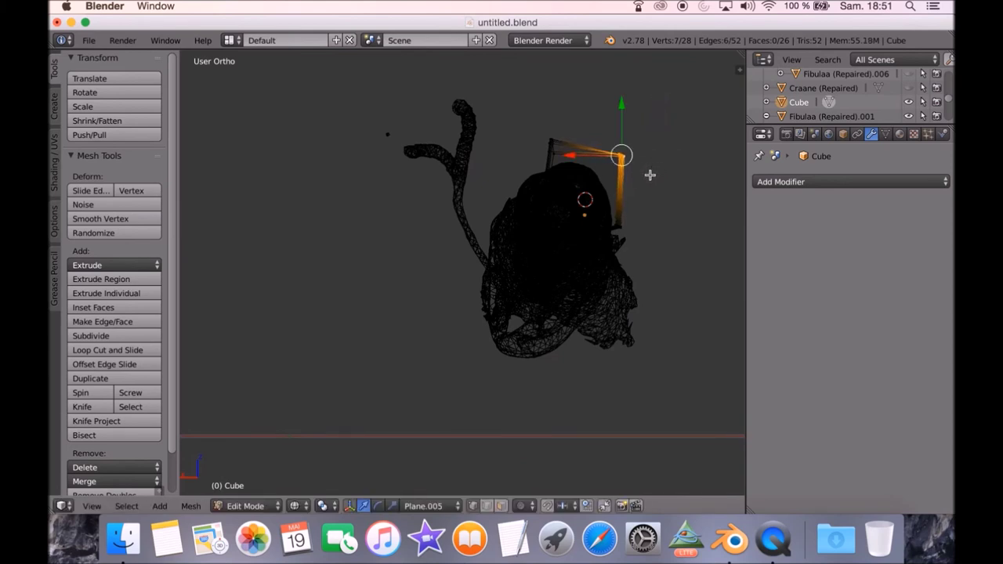
Circle-select the lower vertex row on the same side and move it outward by about 0.14.
key(z)
key(c)
key(Escape)
key(z)
key(c)
click(636, 241)
key(Escape)
key(g)
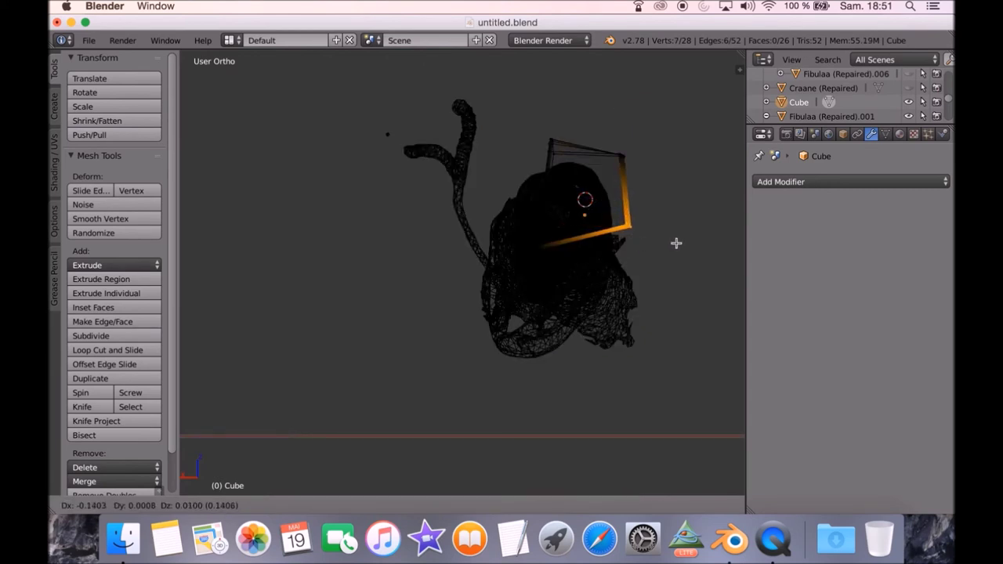
click(676, 243)
In the top wireframe view, move the lower vertex at the box's near end and the adjacent station's upper vertex inward toward the fibula.
mouse_move(703, 231)
middle_down()
mouse_move(530, 237)
mouse_move(642, 248)
mouse_move(552, 253)
middle_up()
key(z)
middle_drag(393, 203, 384, 214)
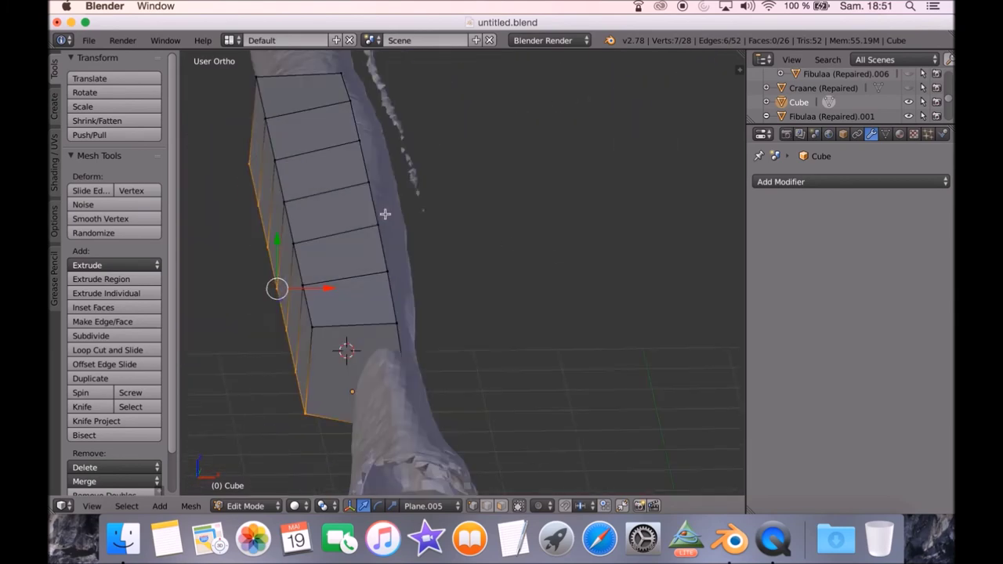
key(z)
mouse_move(352, 352)
middle_down()
mouse_move(347, 332)
mouse_move(361, 361)
mouse_move(339, 367)
middle_up()
click(91, 507)
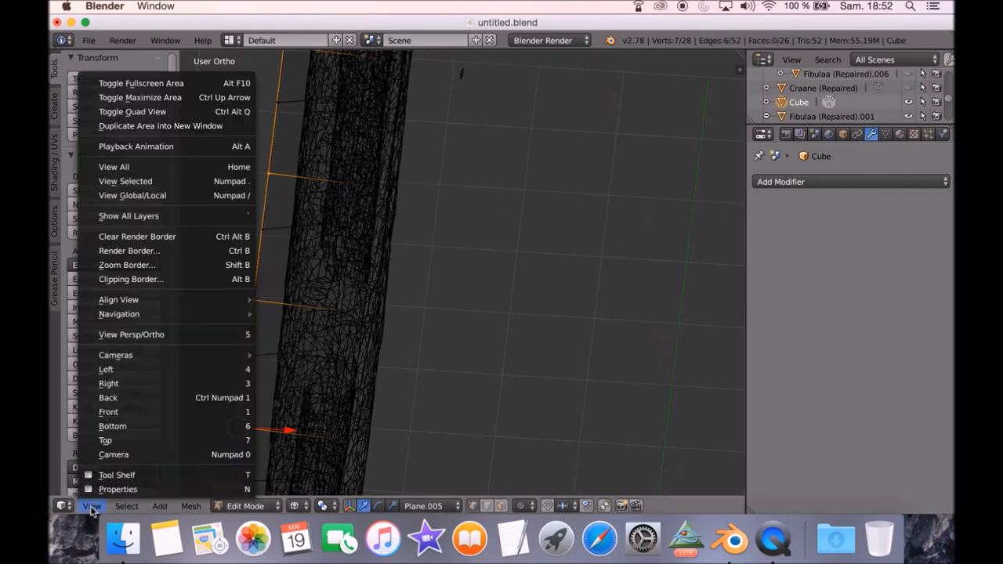
click(121, 441)
key(KP_7)
mouse_move(336, 437)
shift+middle_down()
mouse_move(394, 387)
mouse_move(435, 100)
shift+middle_up()
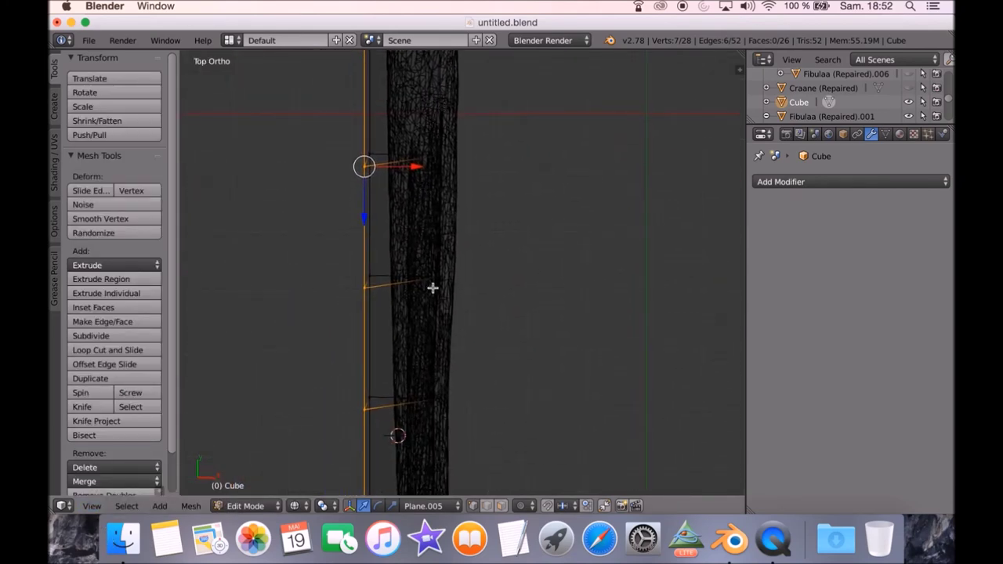
shift+middle_drag(424, 360, 429, 271)
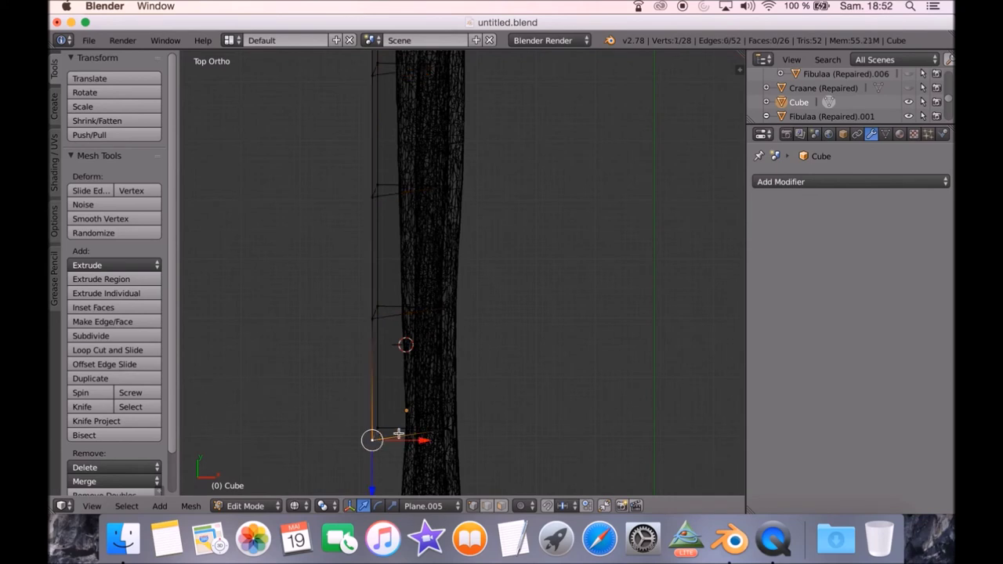
key(g)
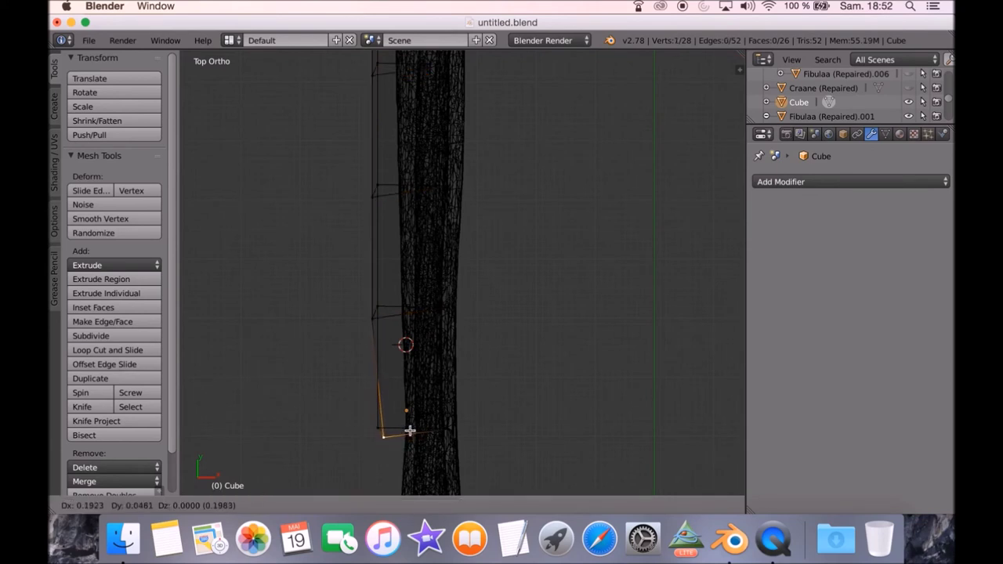
key(Escape)
key(g)
click(387, 307)
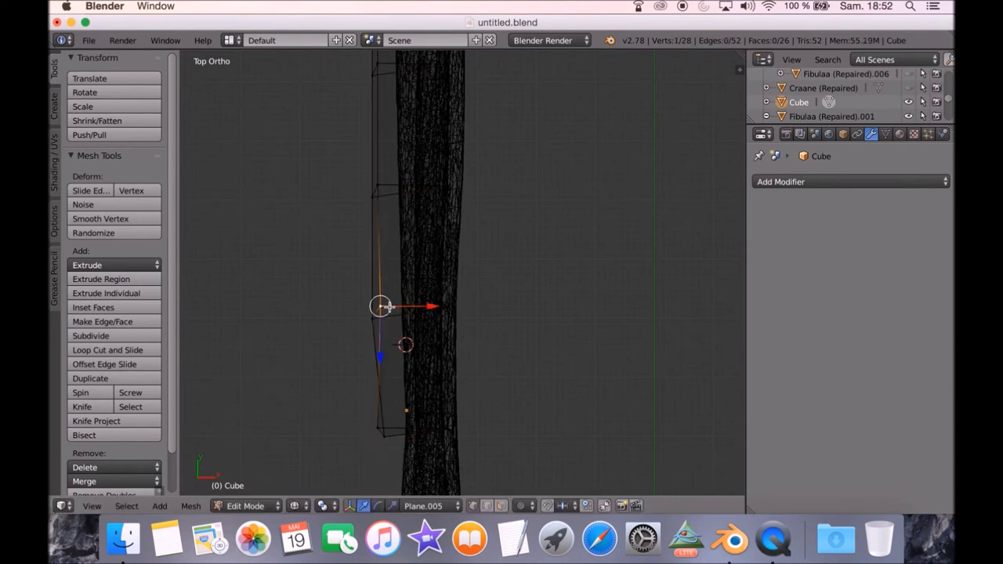
In solid shading from an angled view, nudge the upper corner vertex and its neighbours at the box's near end toward the fibula.
scroll(417, 156, up, 5)
scroll(422, 184, up, 10)
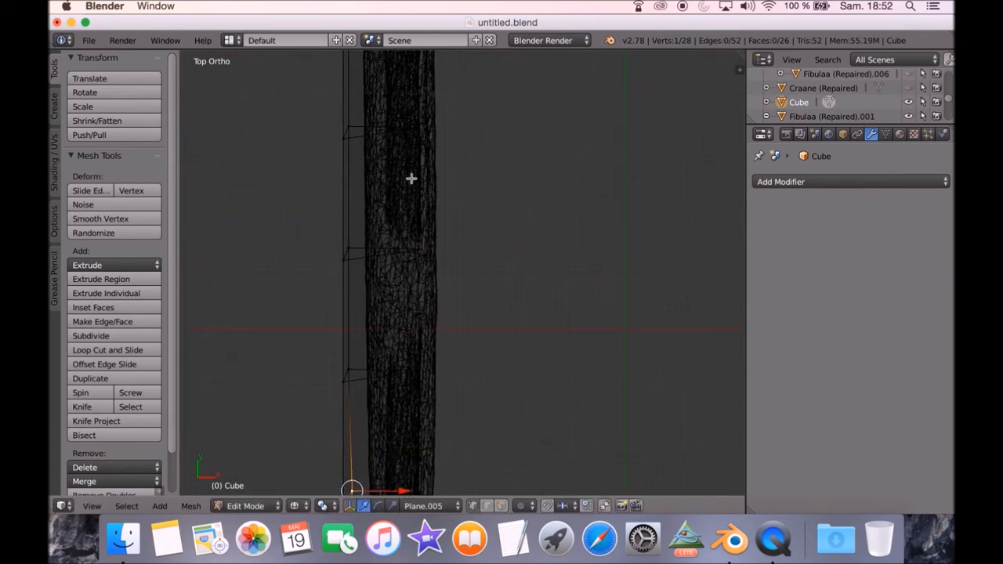
mouse_move(372, 213)
middle_down()
mouse_move(369, 235)
mouse_move(399, 204)
mouse_move(437, 242)
mouse_move(452, 284)
mouse_move(501, 279)
mouse_move(481, 267)
mouse_move(512, 266)
mouse_move(503, 277)
middle_up()
key(z)
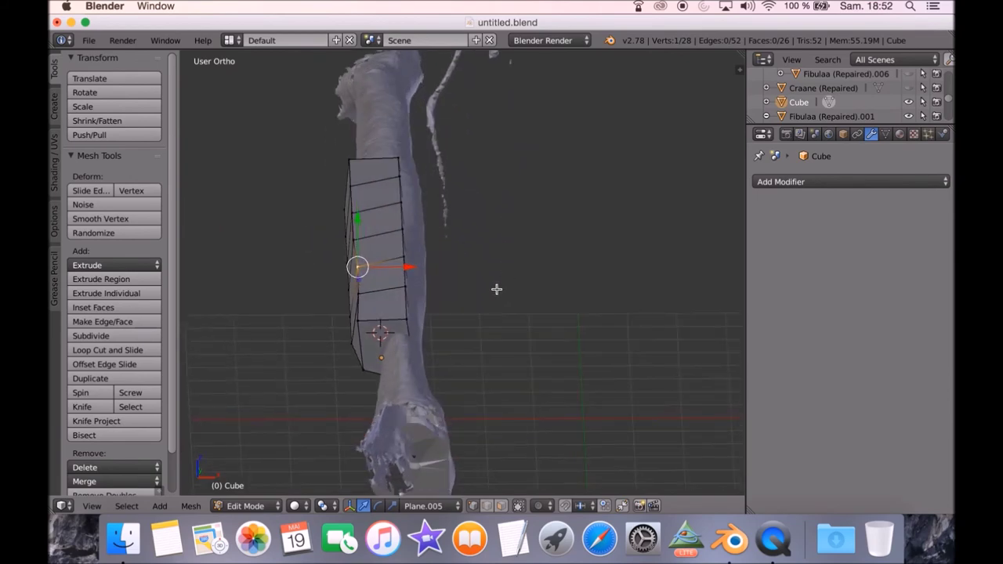
key(z)
middle_drag(393, 353, 380, 385)
middle_drag(362, 452, 370, 439)
key(z)
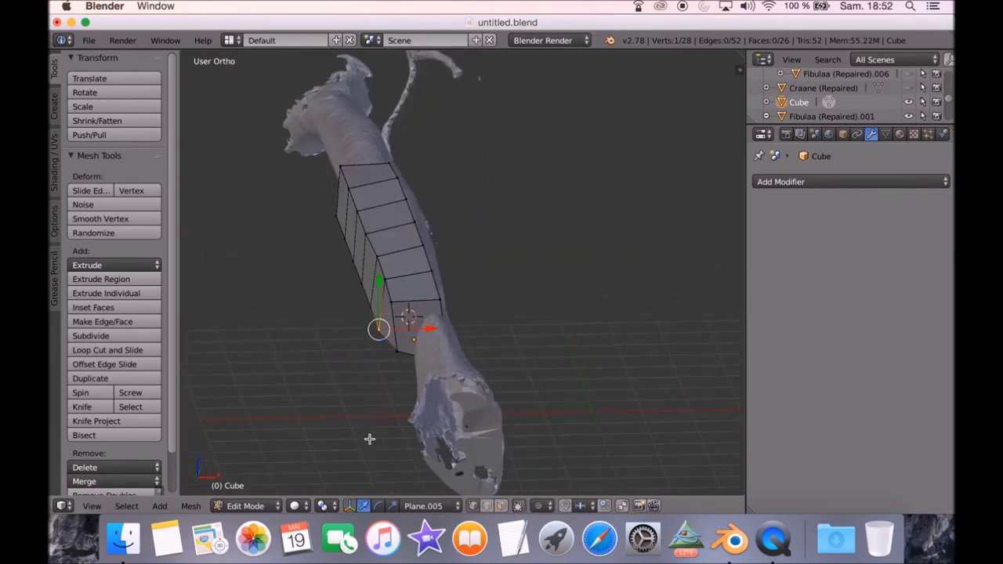
key(g)
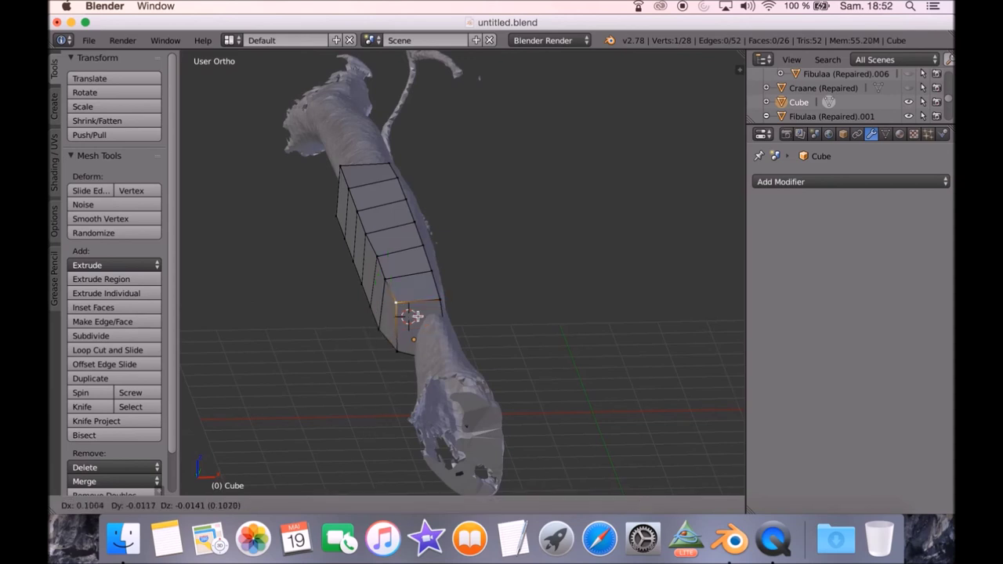
click(427, 316)
middle_drag(428, 316, 467, 322)
key(g)
click(509, 328)
From an end-on wireframe view, circle-select the lower vertex row on the opposite side and raise it by about 0.48.
middle_drag(536, 331, 524, 346)
mouse_move(535, 399)
middle_down()
mouse_move(510, 412)
mouse_move(486, 347)
mouse_move(402, 355)
mouse_move(389, 375)
mouse_move(425, 372)
mouse_move(443, 353)
mouse_move(540, 351)
middle_up()
key(z)
key(z)
middle_drag(470, 204, 501, 203)
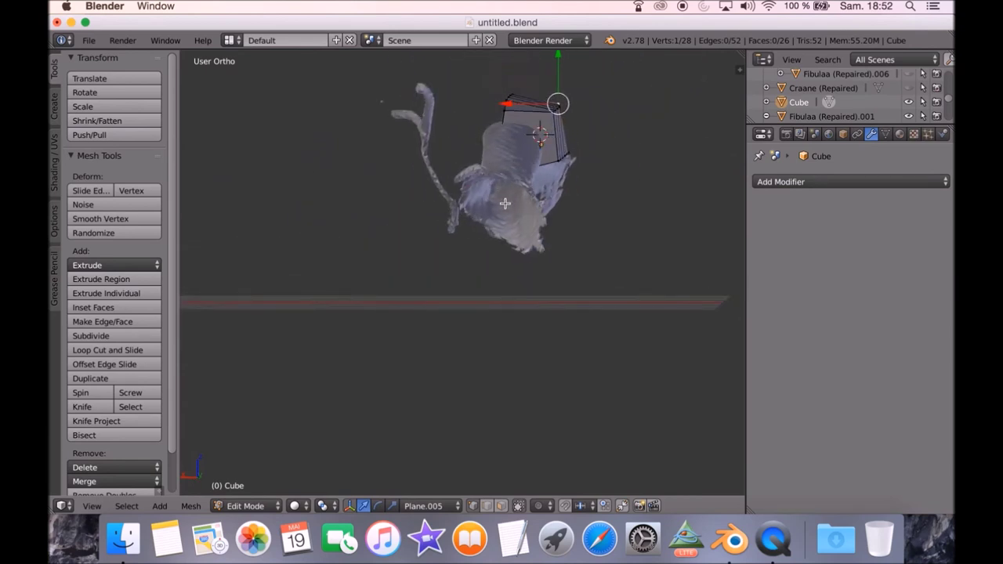
key(z)
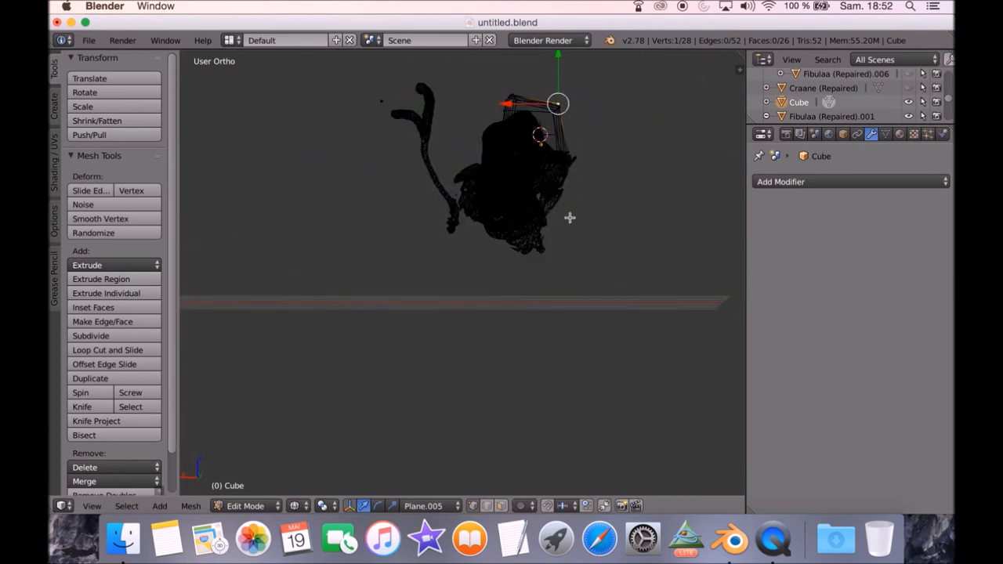
key(c)
key(Escape)
key(g)
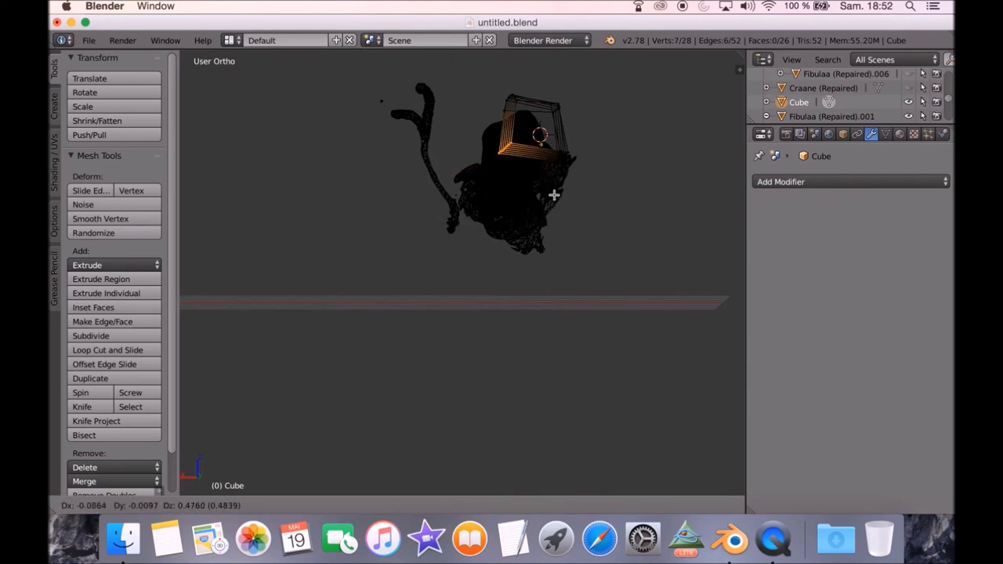
click(554, 197)
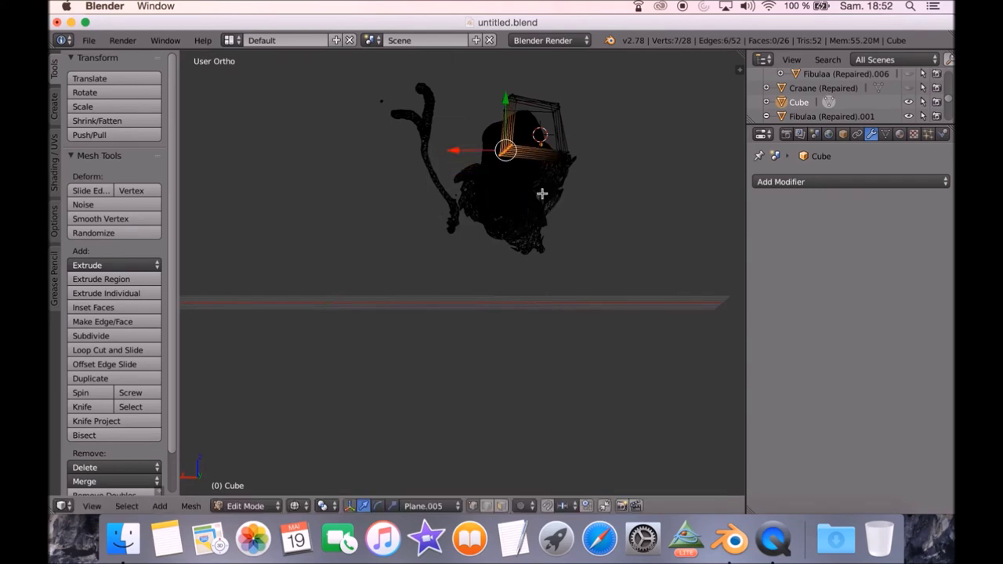
Inspect the reshaped box along the fibula in solid shading and return to Object Mode.
key(z)
mouse_move(514, 184)
middle_down()
mouse_move(566, 197)
mouse_move(448, 146)
mouse_move(707, 199)
mouse_move(545, 172)
mouse_move(614, 163)
middle_up()
middle_drag(314, 215, 291, 169)
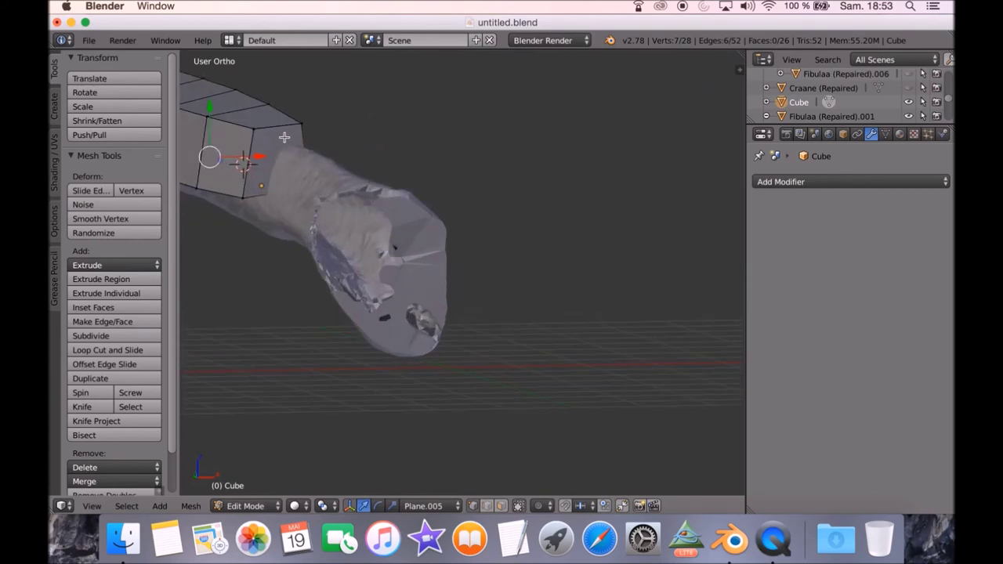
middle_drag(364, 124, 644, 211)
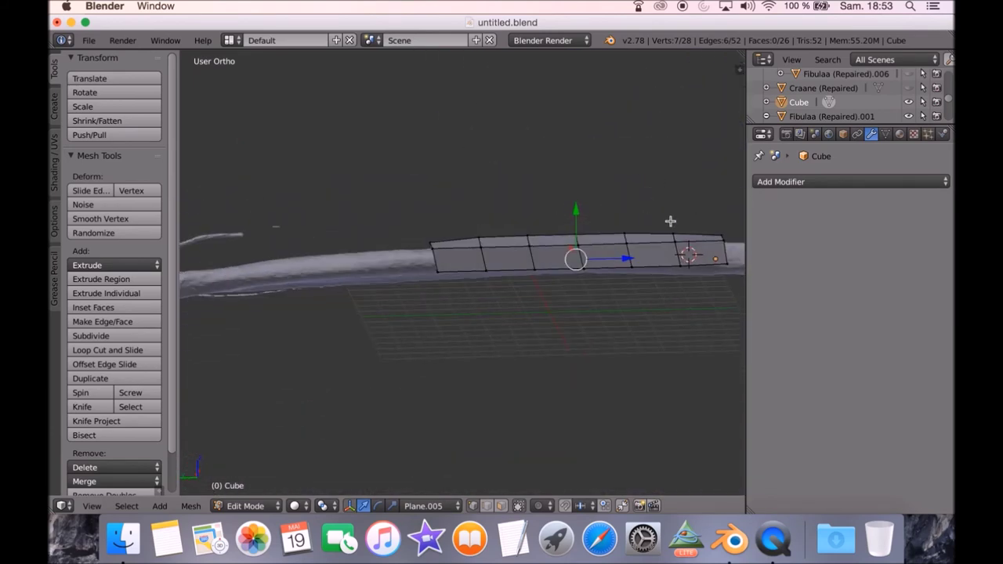
shift+middle_drag(669, 222, 425, 197)
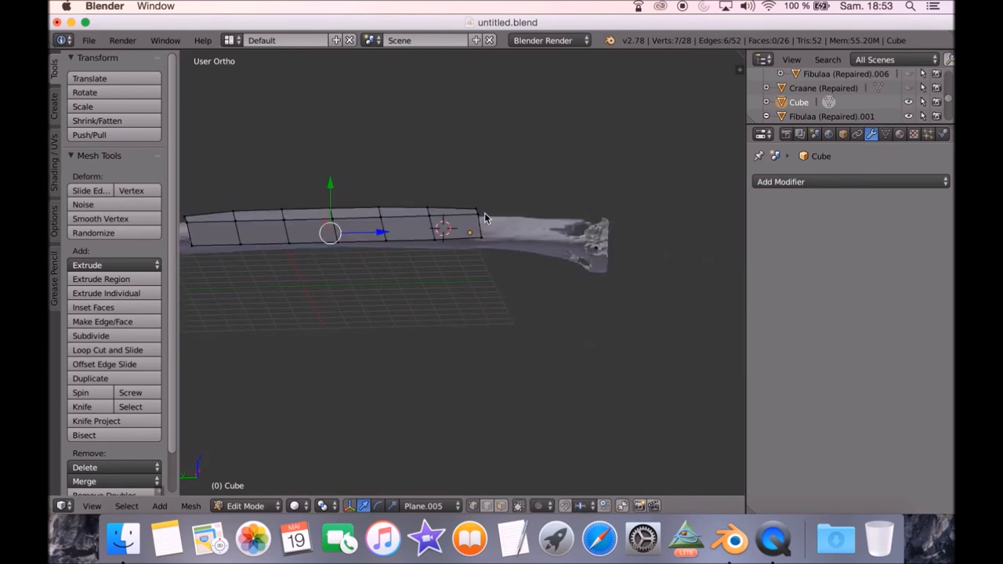
key(Tab)
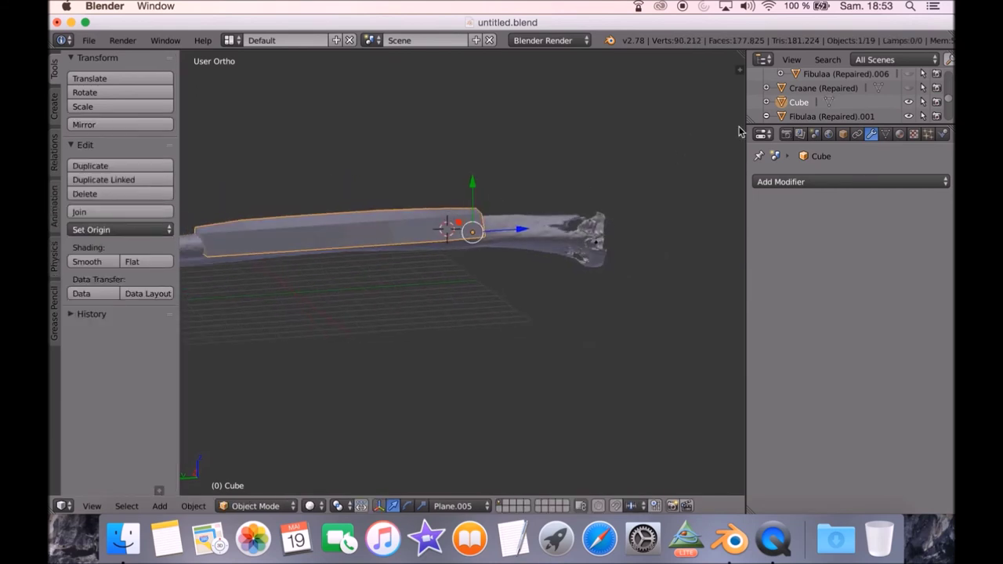
Reveal Plane and Plane.002 to check whether they are the cutting planes, and hide both again.
scroll(889, 98, down, 5)
scroll(890, 94, down, 5)
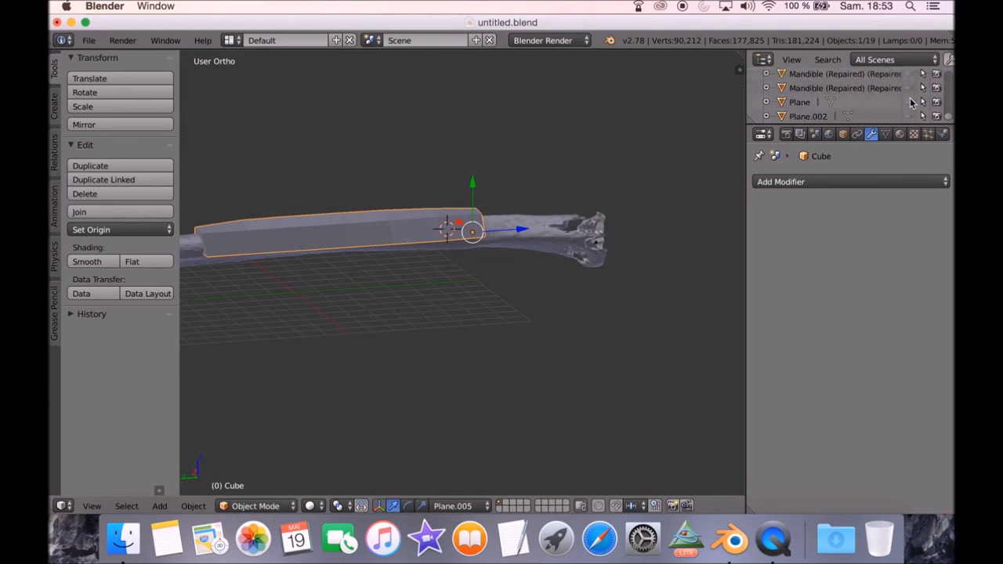
click(907, 104)
click(908, 116)
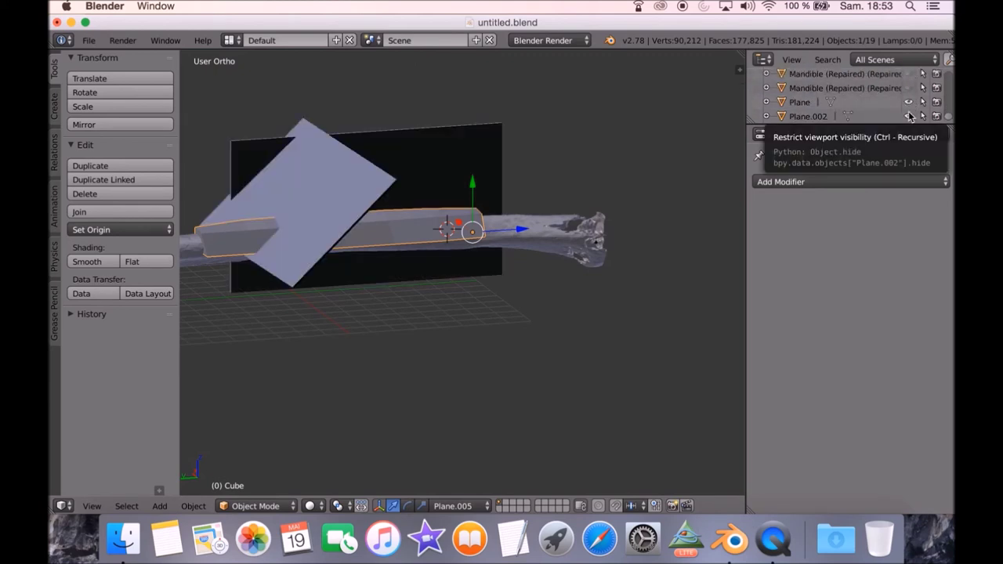
click(909, 105)
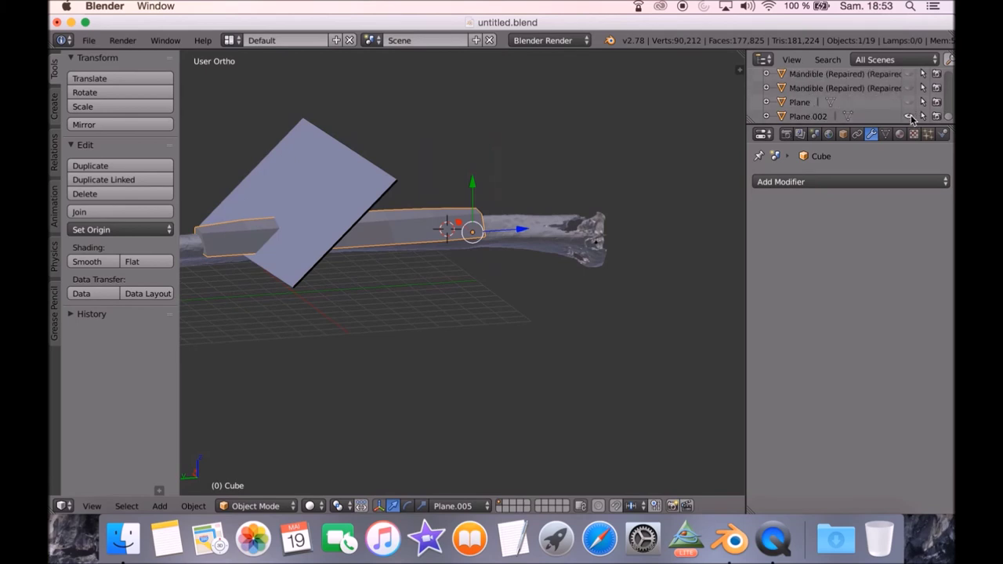
click(909, 103)
scroll(866, 102, up, 8)
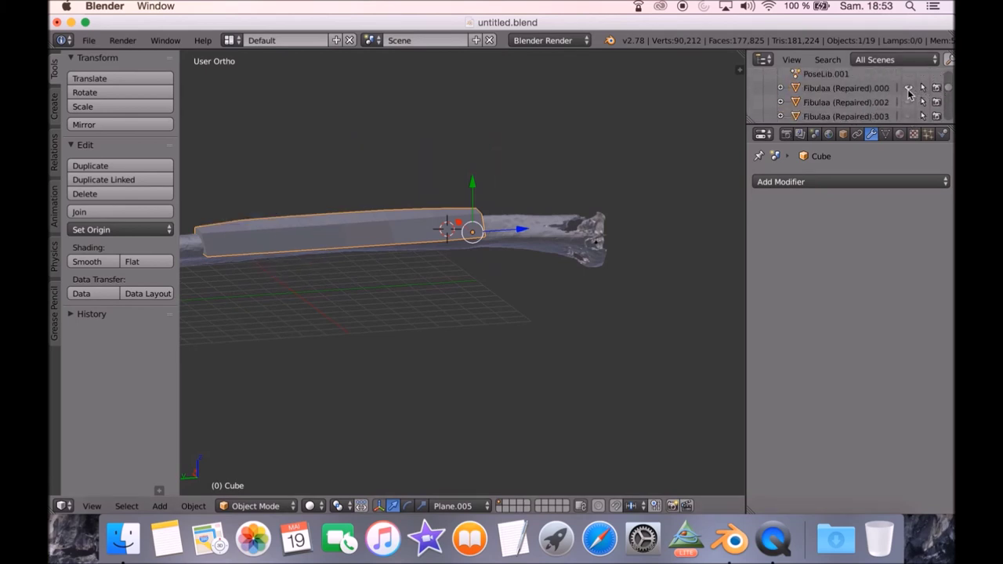
Reveal the Fibulaa (Repaired) cutting planes and check from several angles how they cross the box.
click(909, 102)
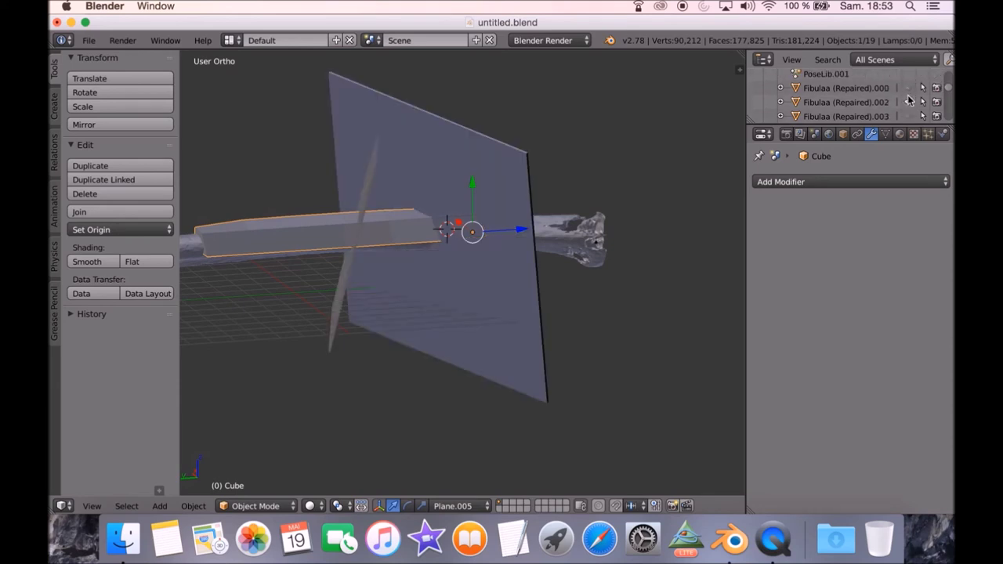
click(909, 88)
click(909, 102)
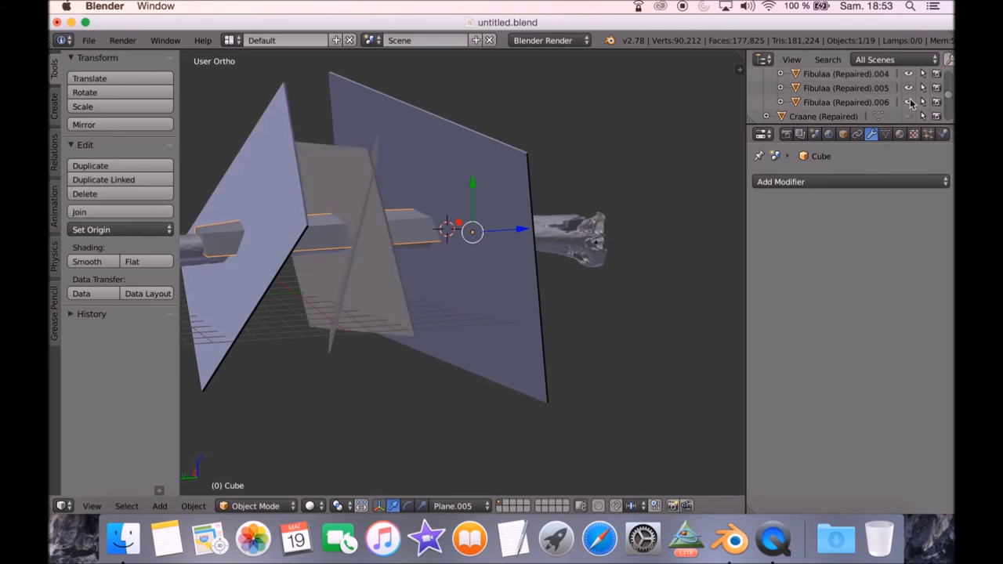
middle_drag(544, 121, 381, 216)
middle_drag(474, 205, 487, 190)
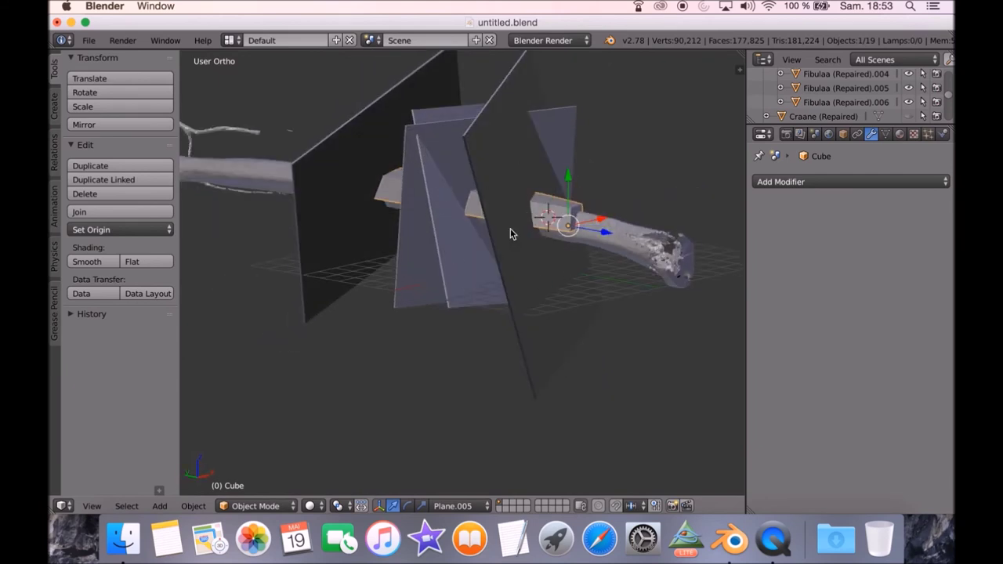
middle_drag(510, 232, 568, 194)
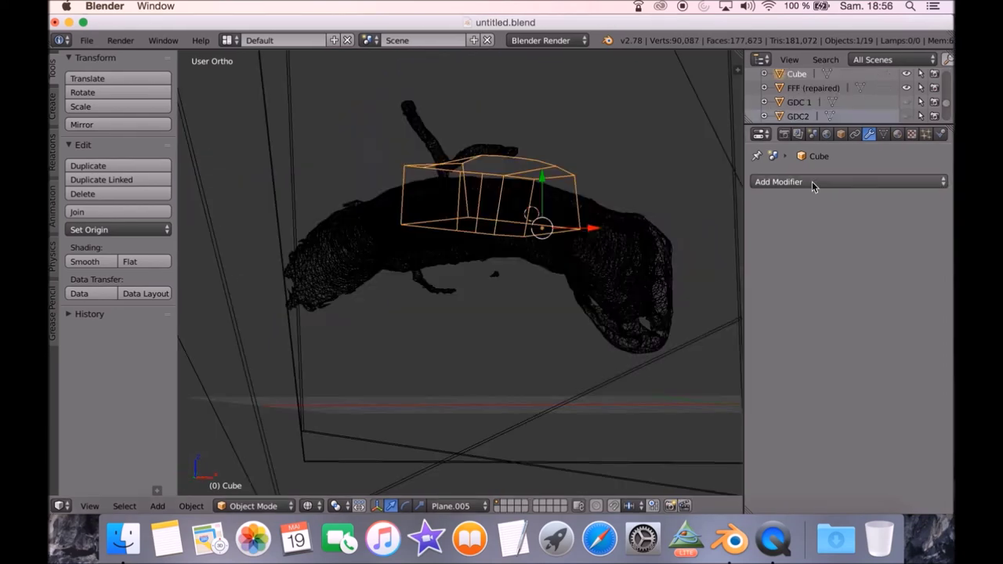
Subtract FFF (repaired) from the Cube with a Boolean modifier set to Difference, apply it and enter Edit Mode.
click(811, 181)
click(651, 247)
click(775, 264)
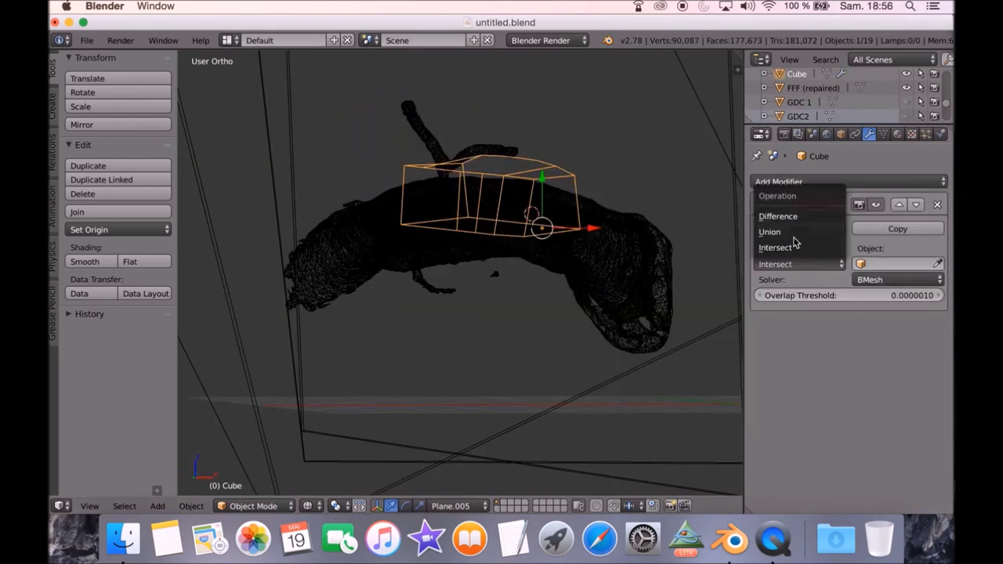
click(793, 219)
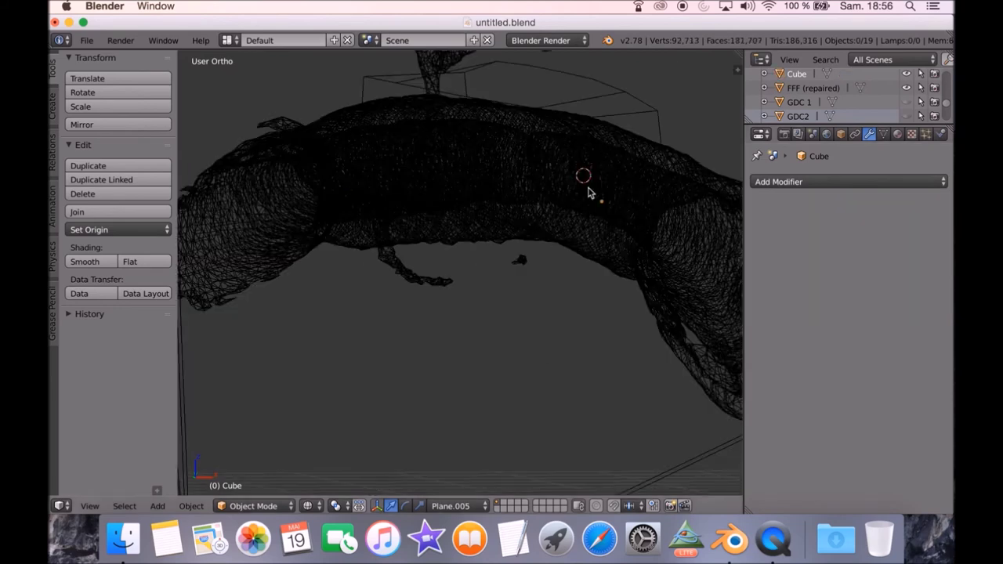
key(a)
key(Tab)
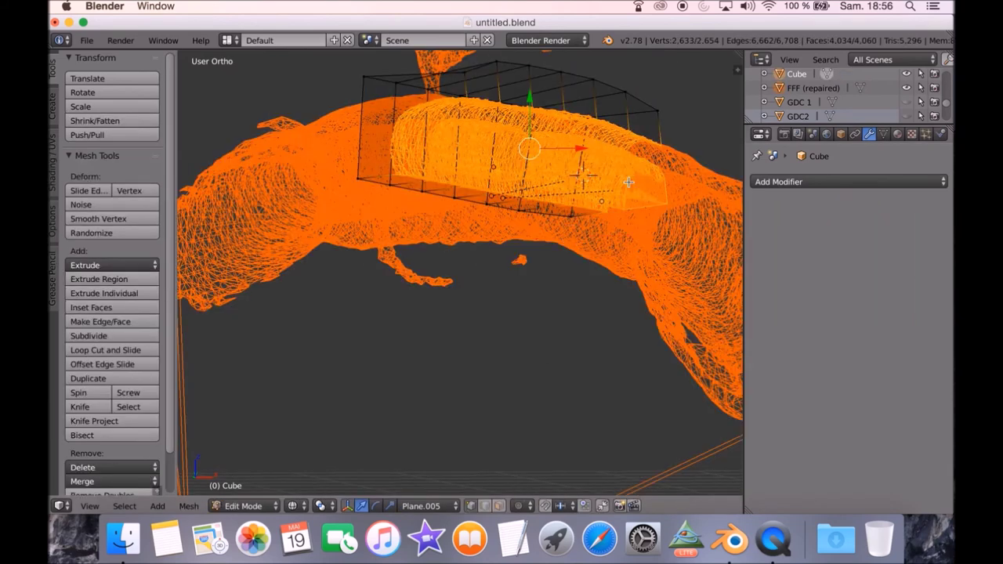
Return to Object Mode and display the cut box and fibula end-on in solid shading.
key(Tab)
right_click(617, 102)
middle_drag(617, 102, 659, 184)
middle_drag(519, 206, 534, 205)
key(z)
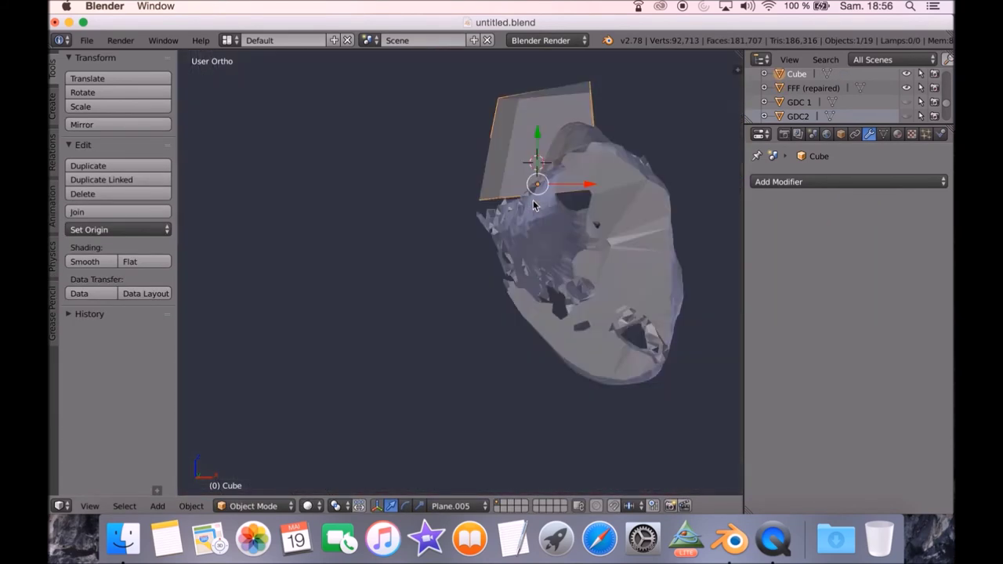
right_click(623, 215)
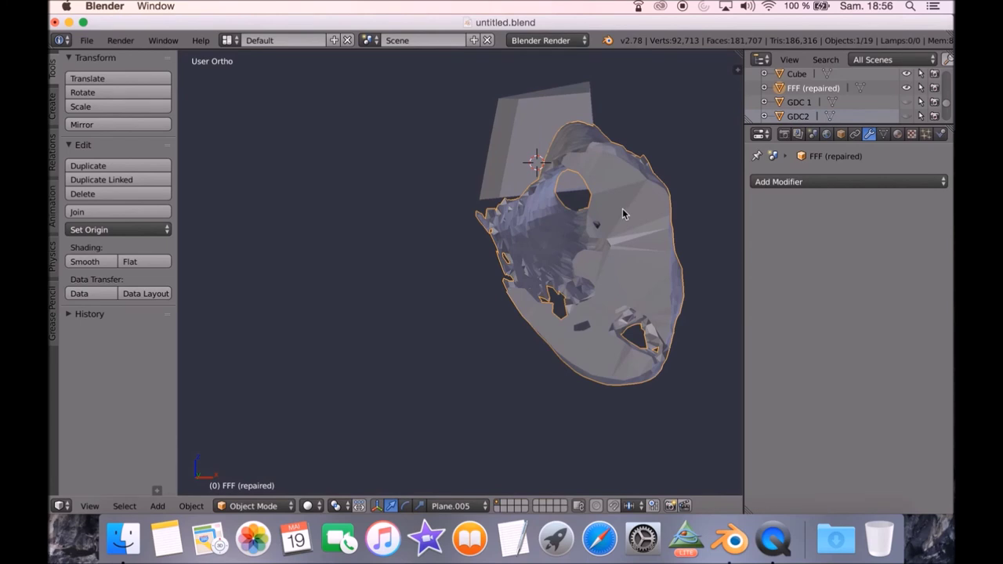
right_click(622, 206)
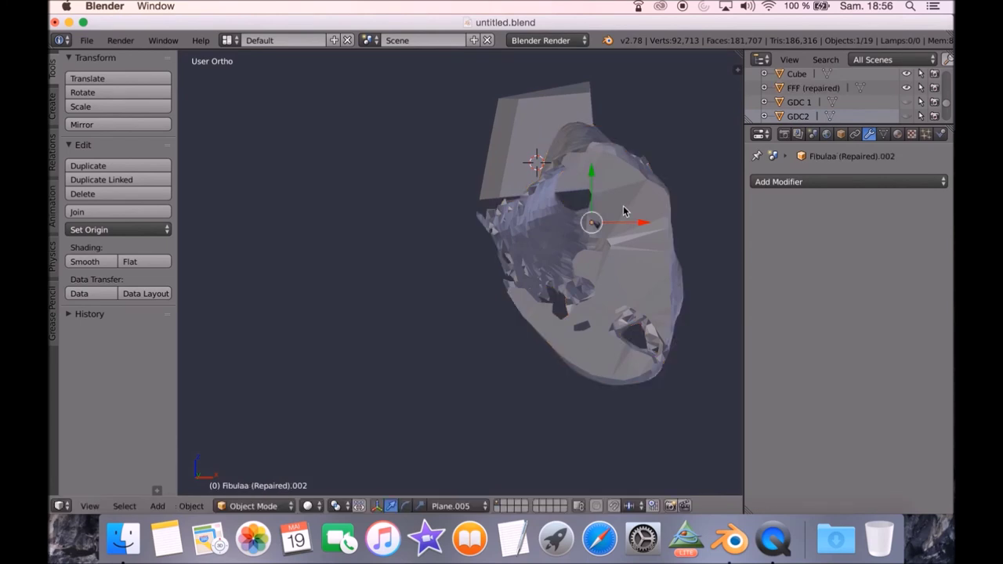
key(h)
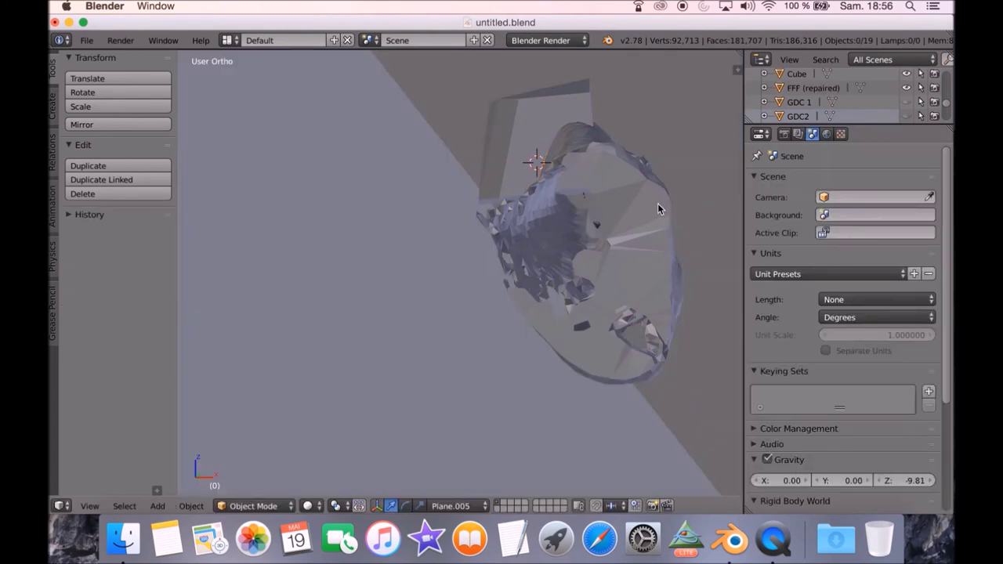
key(ctrl+z)
Hide the FFF (repaired) fibula and select the cut Cube.
right_click(640, 210)
key(h)
right_click(593, 181)
scroll(593, 180, down, 3)
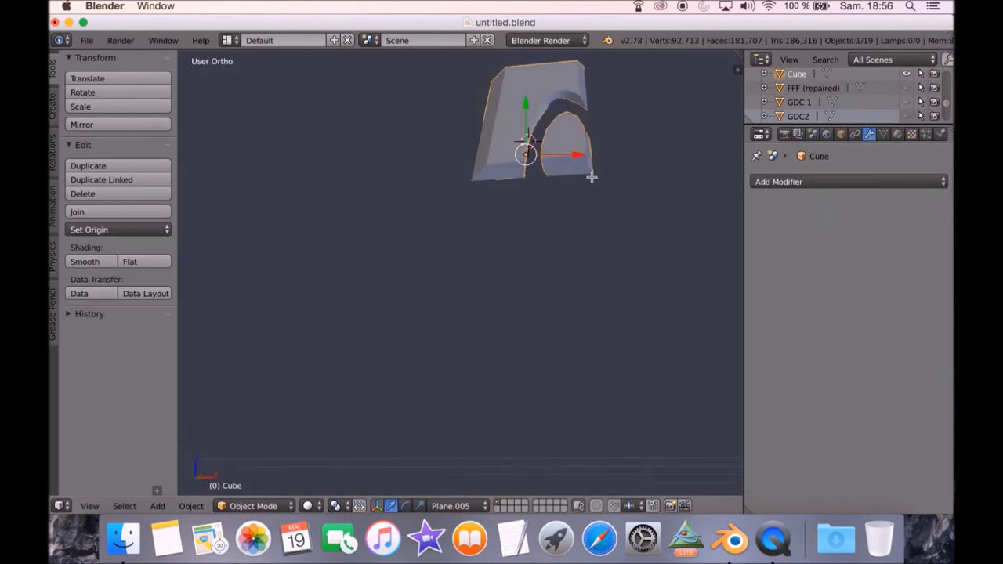
In Edit Mode, expand the selection over the loose inner piece at the Cube's open end and delete its vertices.
key(Tab)
key(ctrl+KP_Add)
key(ctrl+KP_Add)
key(ctrl+KP_Add)
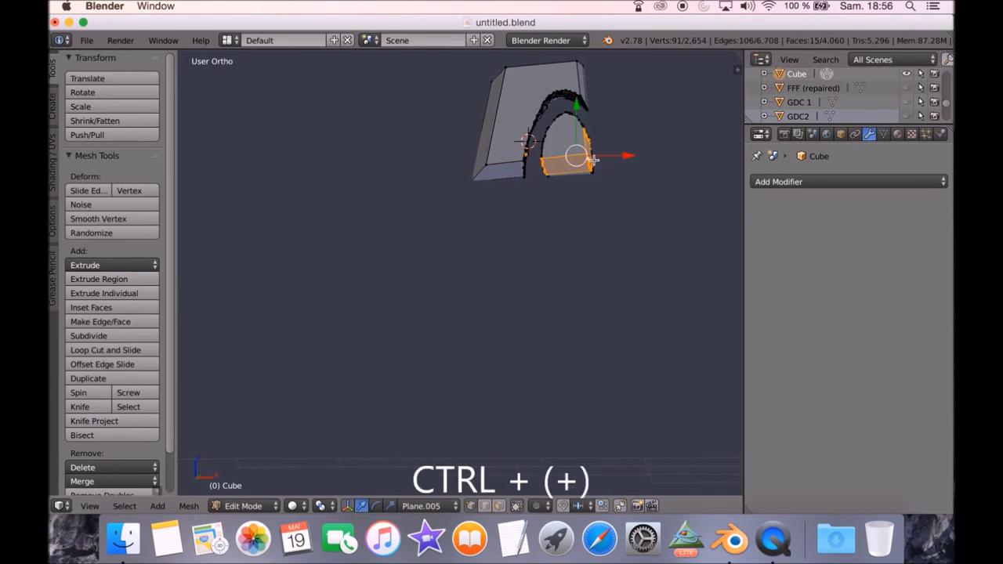
key(x)
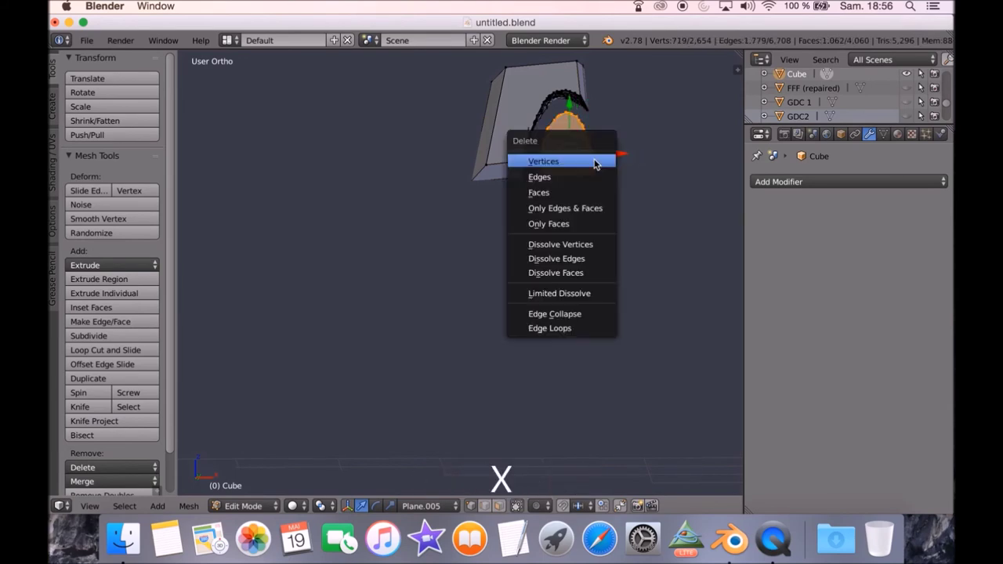
click(593, 160)
Delete the vertices of the other leftover piece inside the guide's channel, check the guide's underside and return to Object Mode.
middle_drag(599, 132, 625, 191)
key(ctrl+KP_Add)
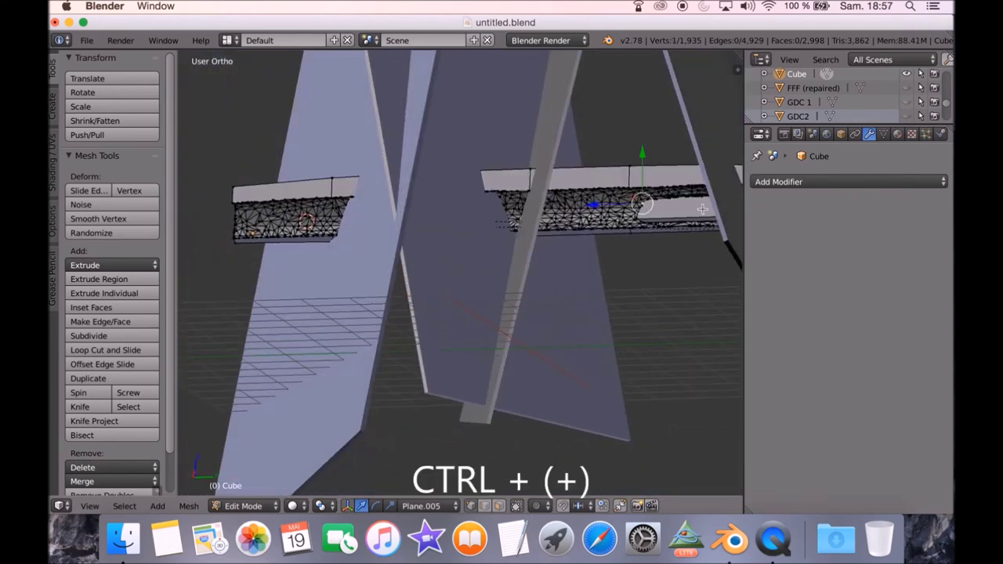
key(ctrl+KP_Add)
key(ctrl+KP_Add)
key(ctrl+KP_Add)
key(x)
click(699, 207)
middle_drag(693, 210, 715, 247)
middle_drag(625, 329, 551, 315)
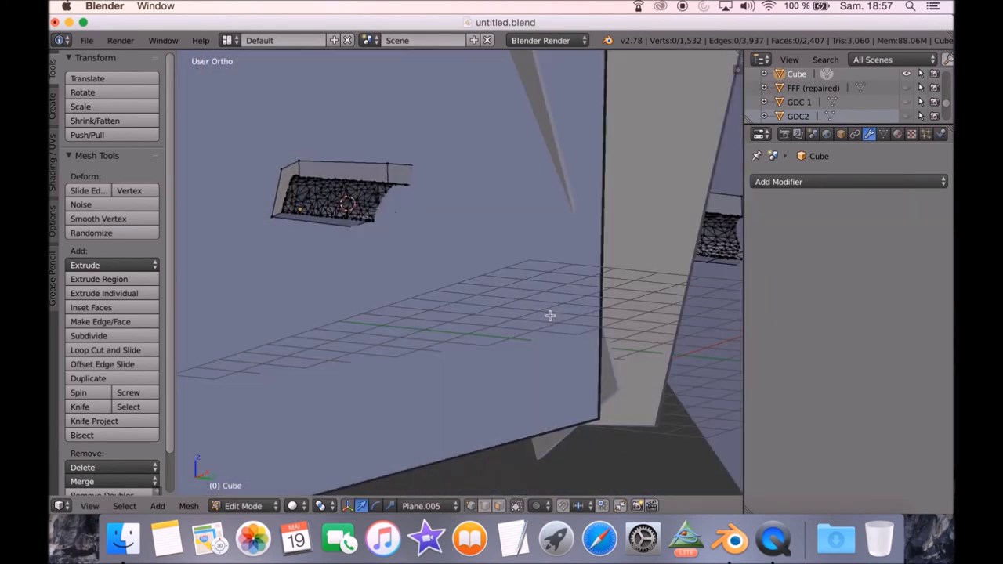
middle_drag(501, 418, 506, 365)
middle_drag(498, 239, 524, 305)
key(Tab)
Open Fibulaa (Repaired).002 in Edit Mode, select its large face and create a custom transform orientation from it.
right_click(401, 296)
key(Tab)
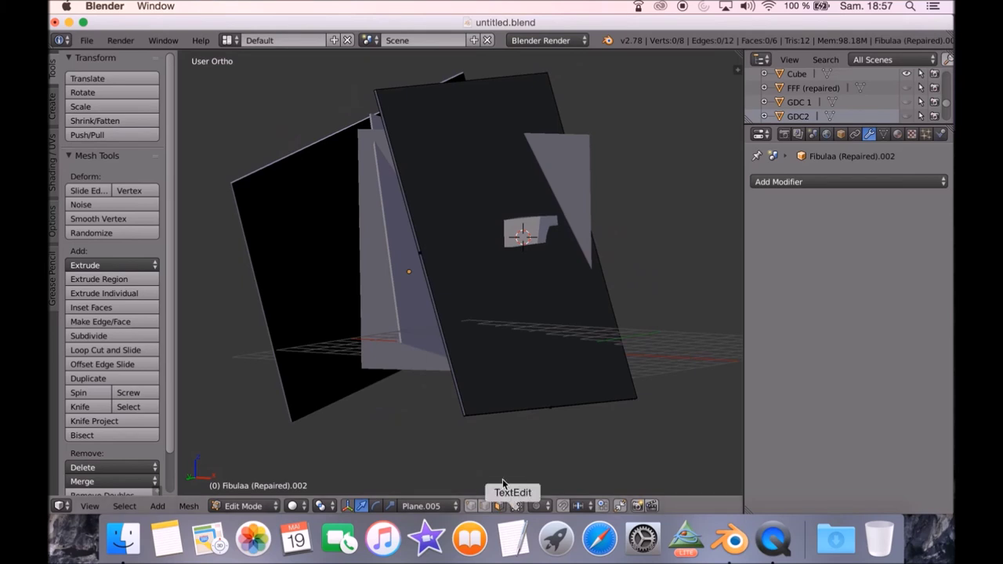
right_click(541, 294)
middle_drag(541, 295, 582, 330)
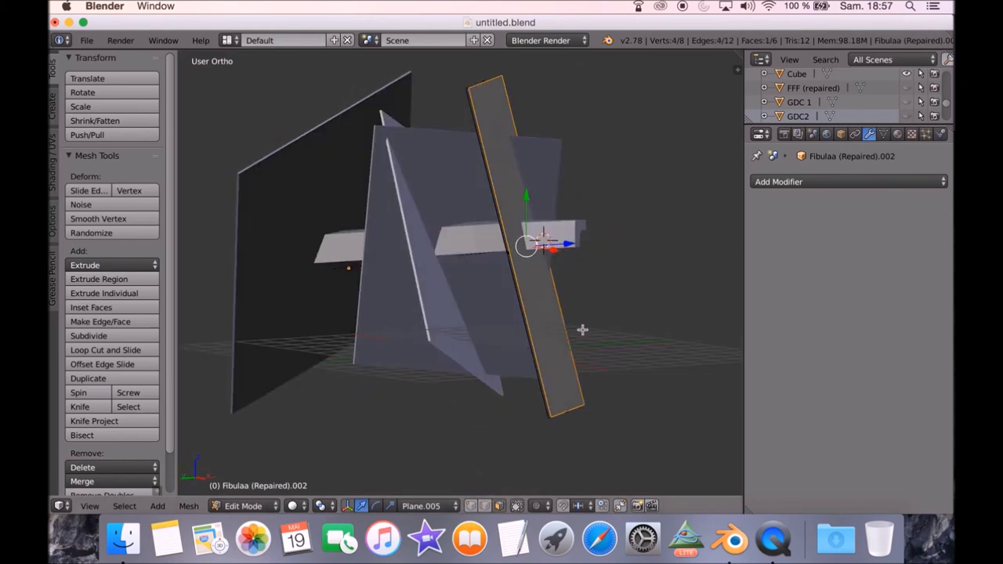
key(ctrl+alt+space)
middle_drag(535, 294, 542, 296)
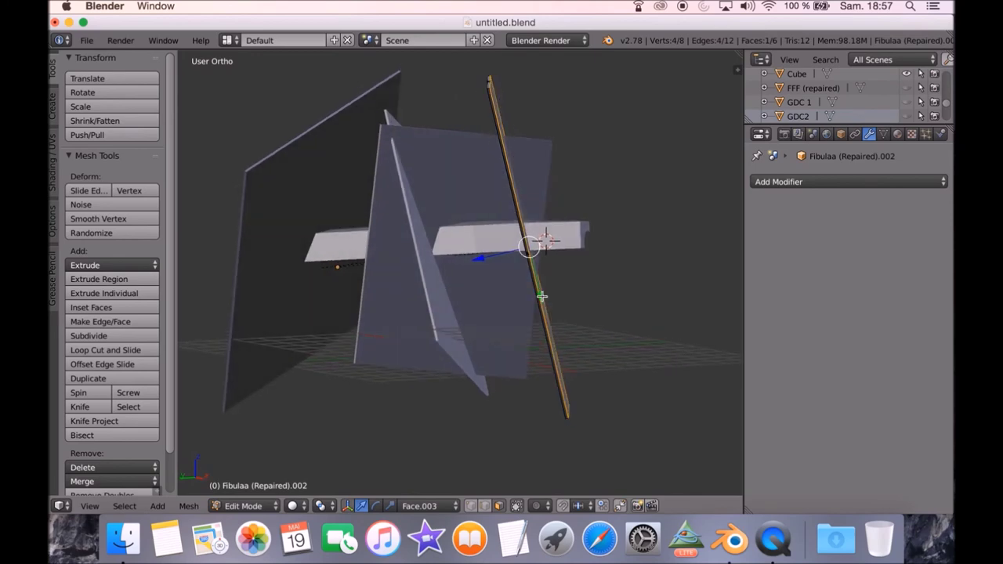
Move the plane's lower edge face up to the guide by about 5.99 along the Face.003 Y axis.
key(a)
middle_drag(553, 295, 593, 284)
right_click(564, 366)
middle_drag(564, 369, 604, 394)
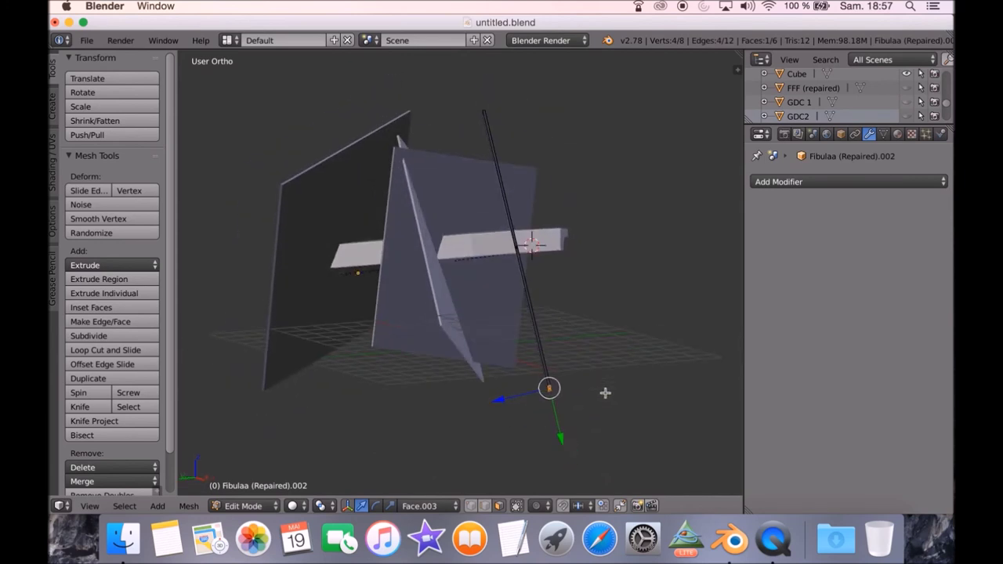
key(g)
key(y)
key(y)
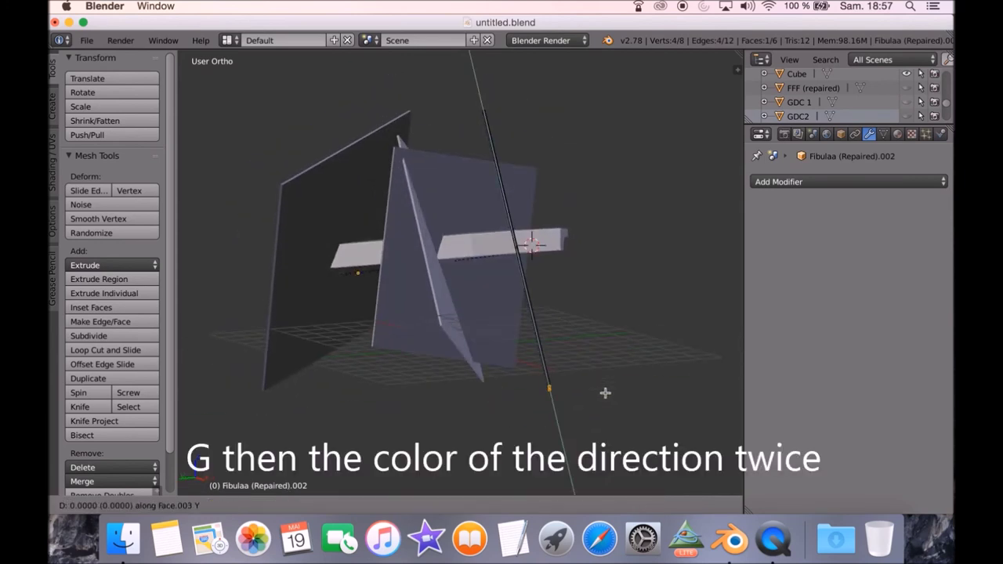
click(572, 262)
Select the side edge face of Fibulaa (Repaired).002 and move it toward the guide along the Face.003 X axis.
middle_drag(603, 261, 585, 268)
scroll(584, 268, up, 6)
middle_drag(610, 222, 611, 213)
middle_drag(698, 209, 539, 264)
right_click(593, 250)
scroll(599, 278, down, 3)
scroll(598, 279, down, 4)
key(g)
key(x)
key(x)
click(548, 227)
Move the same side face farther along Face.003 X so the plane's edge ends at the guide.
middle_drag(549, 227, 587, 254)
scroll(587, 254, up, 2)
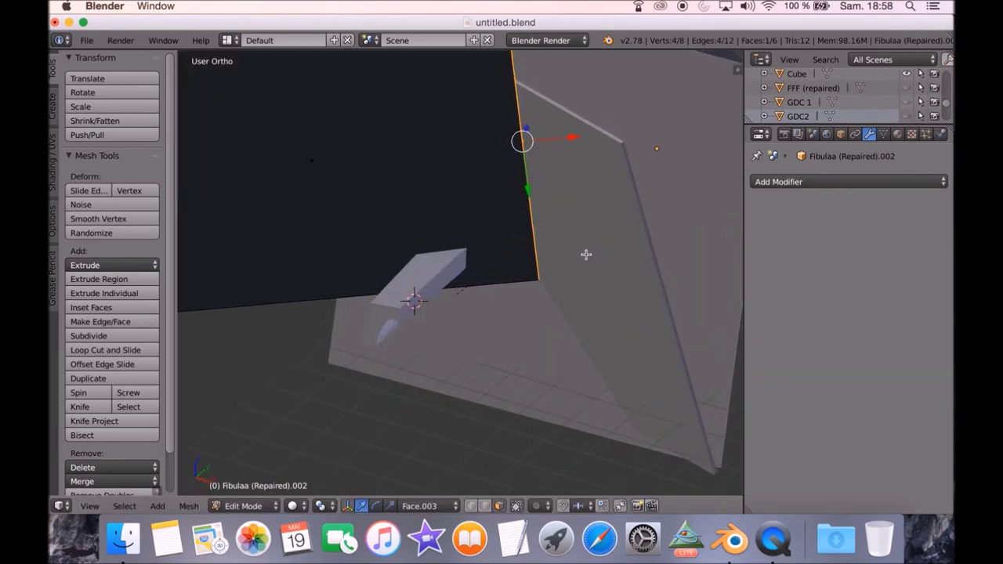
key(g)
key(x)
key(x)
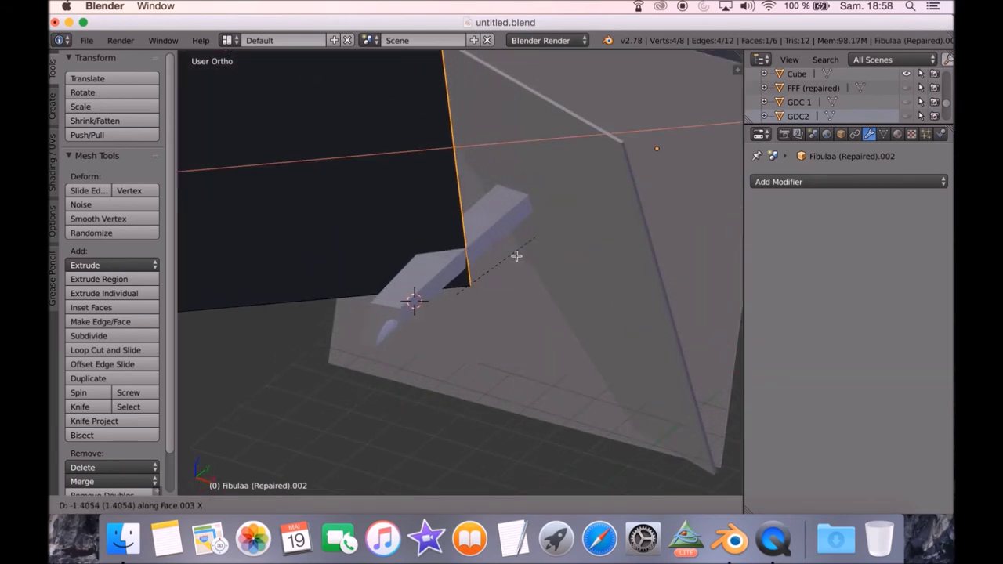
click(527, 251)
middle_drag(528, 251, 503, 179)
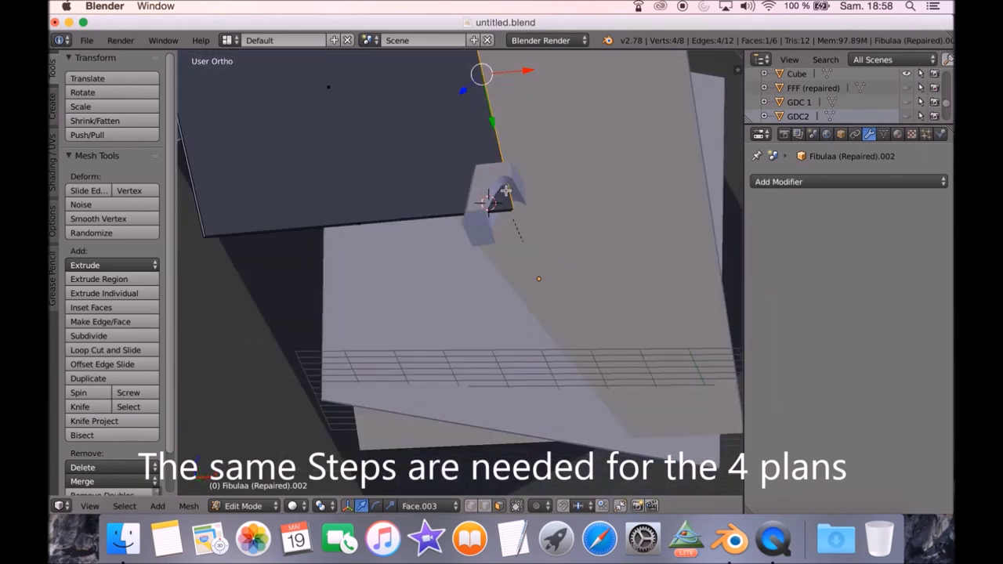
Use the Ruler/Protractor to check the distance across the guide's channel, and leave the ruler.
click(54, 282)
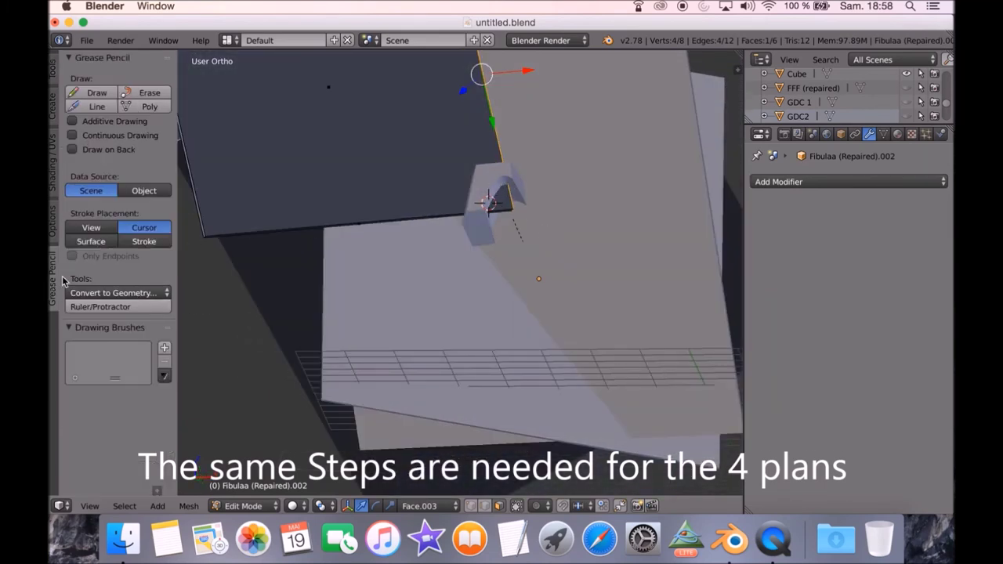
click(93, 306)
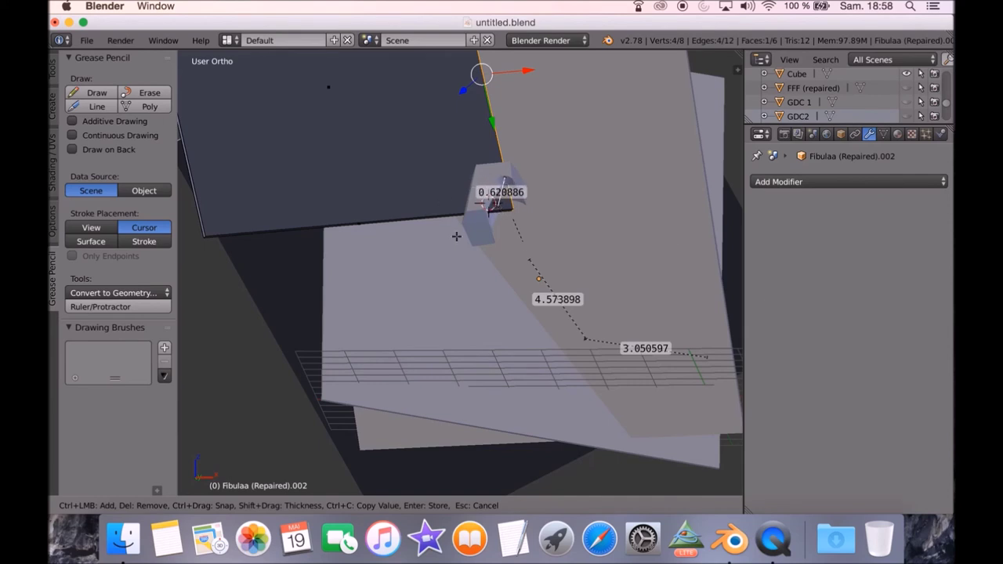
key(Escape)
Open Fibulaa (Repaired).004 in Edit Mode and create a custom transform orientation from its large face.
middle_drag(563, 193, 477, 277)
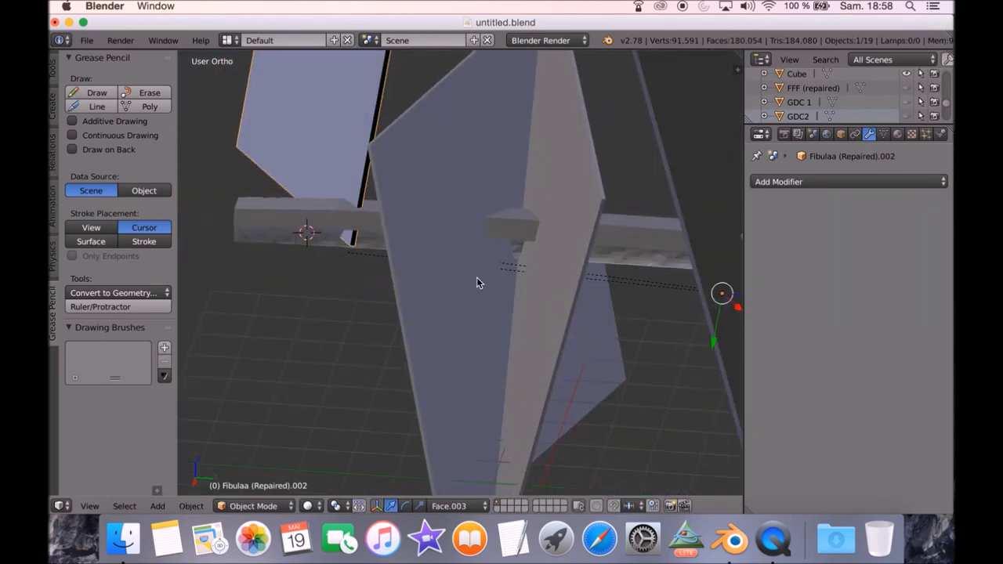
right_click(485, 305)
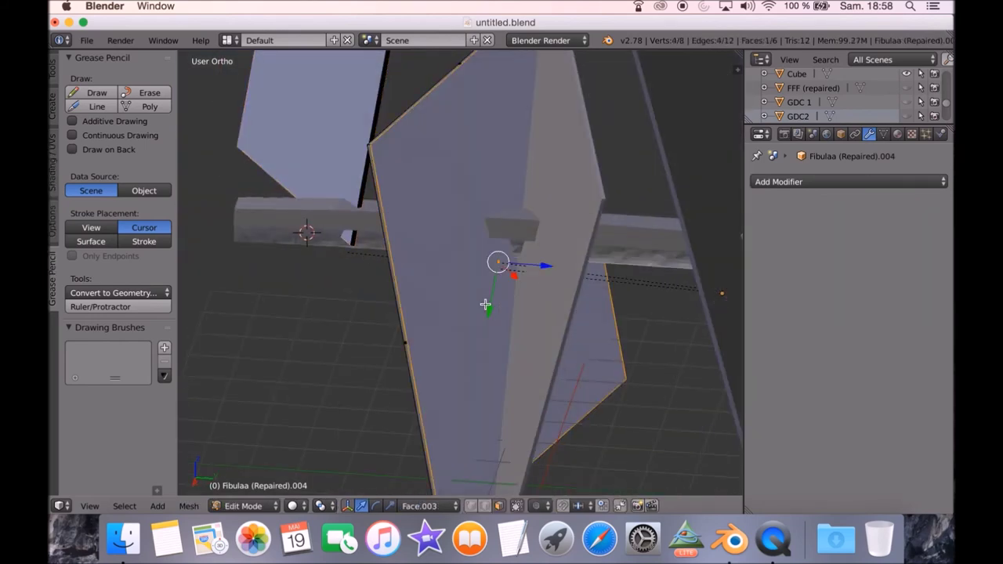
key(ctrl+alt+space)
Move the side edge face of Fibulaa (Repaired).004 toward the guide by about 2.8 along the Face.004 X axis.
middle_drag(483, 305, 705, 271)
key(g)
key(x)
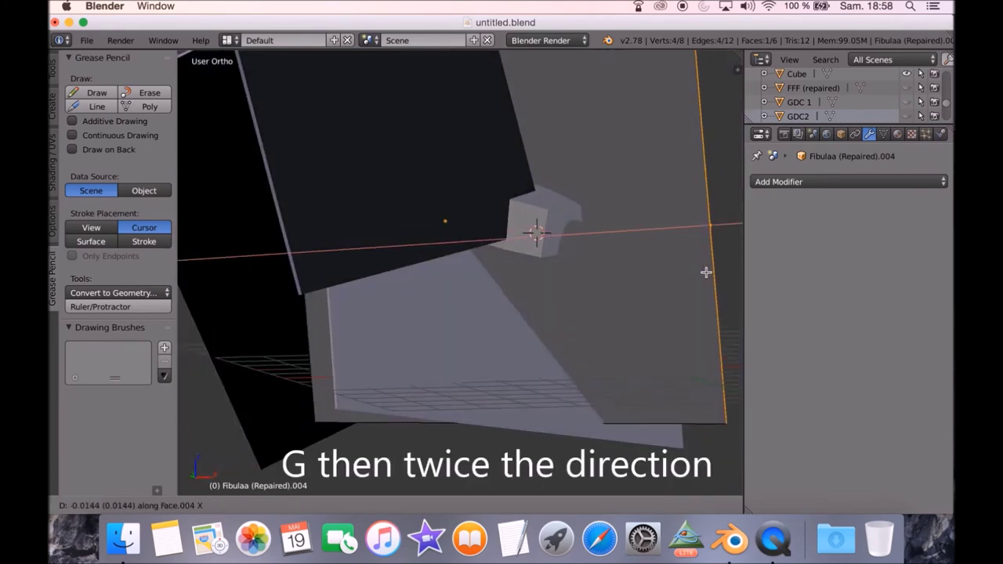
key(x)
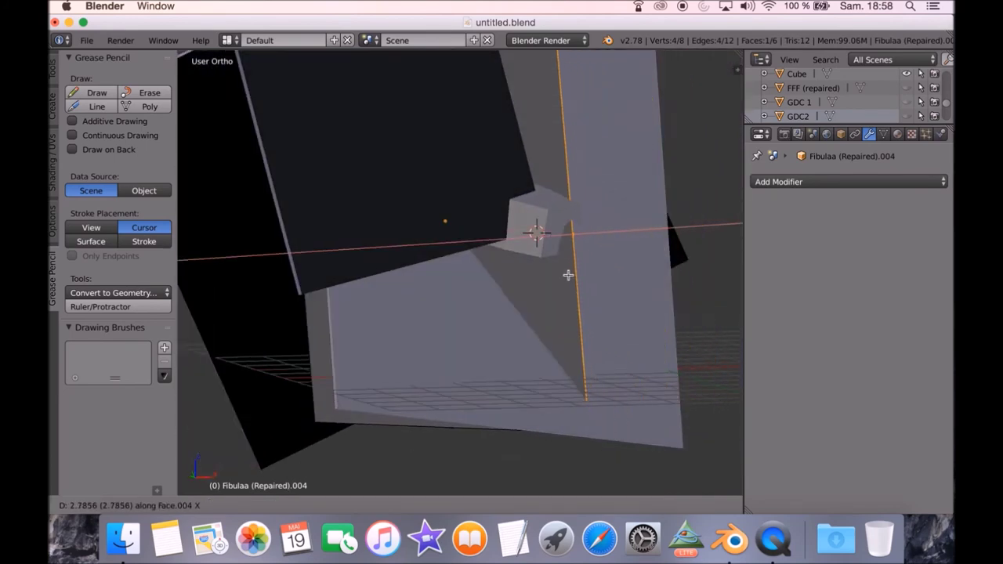
click(566, 275)
Fine-tune the side face along Face.004 X in two small moves so it ends just beyond the guide.
middle_drag(566, 275, 564, 329)
key(g)
key(x)
key(x)
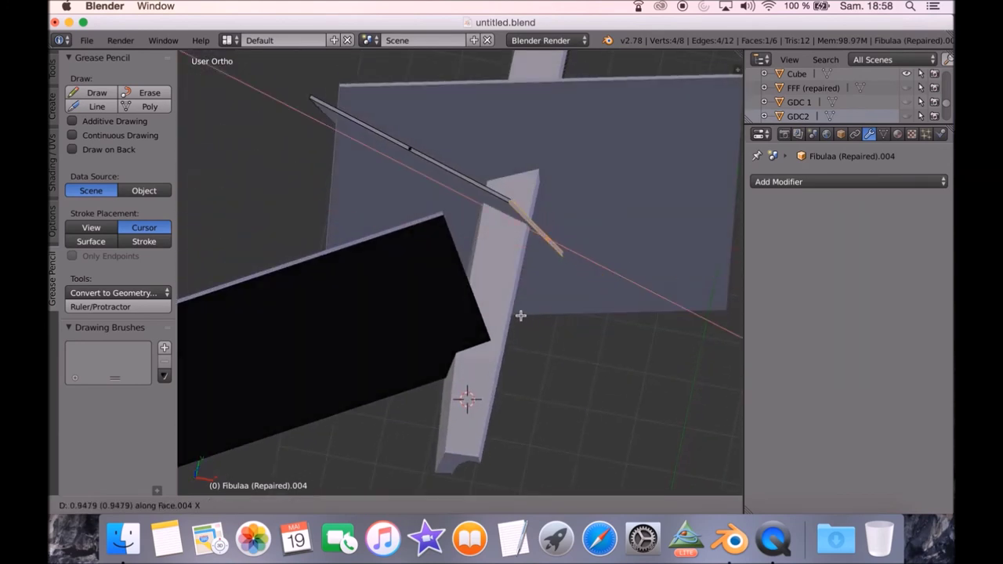
click(537, 304)
middle_drag(546, 297, 587, 285)
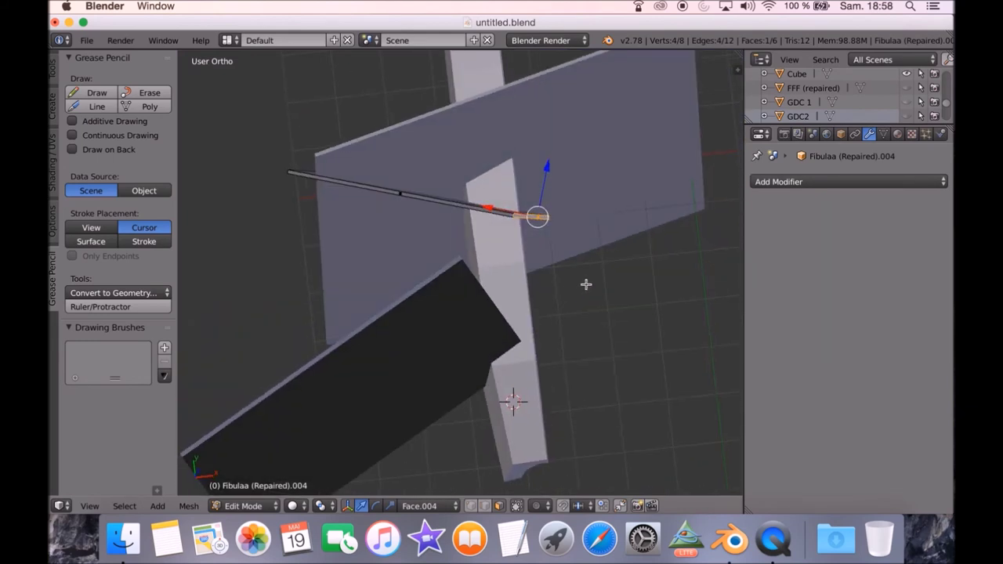
key(g)
key(x)
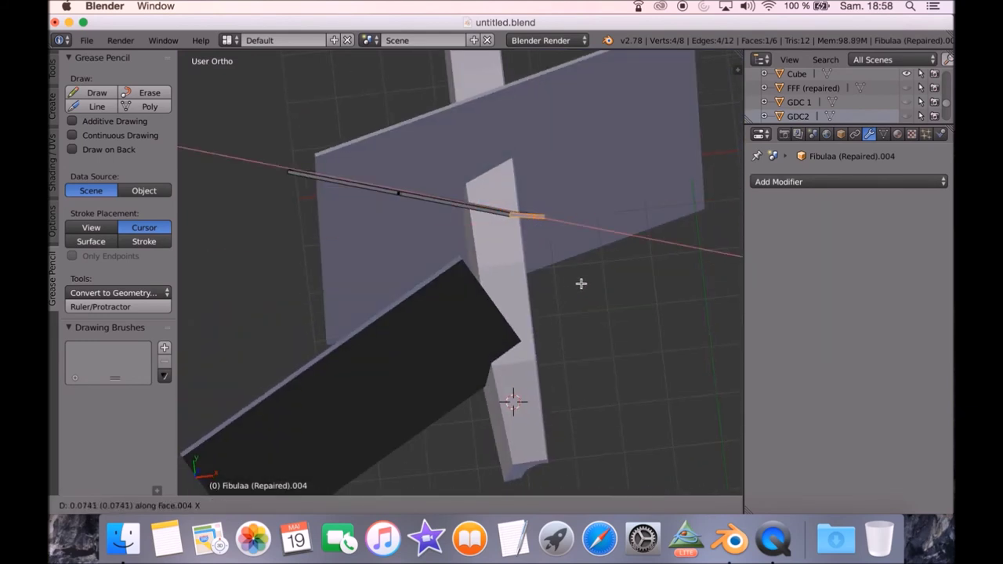
click(562, 283)
Raise the lower edge face of Fibulaa (Repaired).004 to the guide by about 4.6 along the Face.004 Y axis.
middle_drag(571, 275, 605, 199)
middle_drag(352, 416, 423, 411)
right_click(361, 368)
key(g)
mouse_move(442, 328)
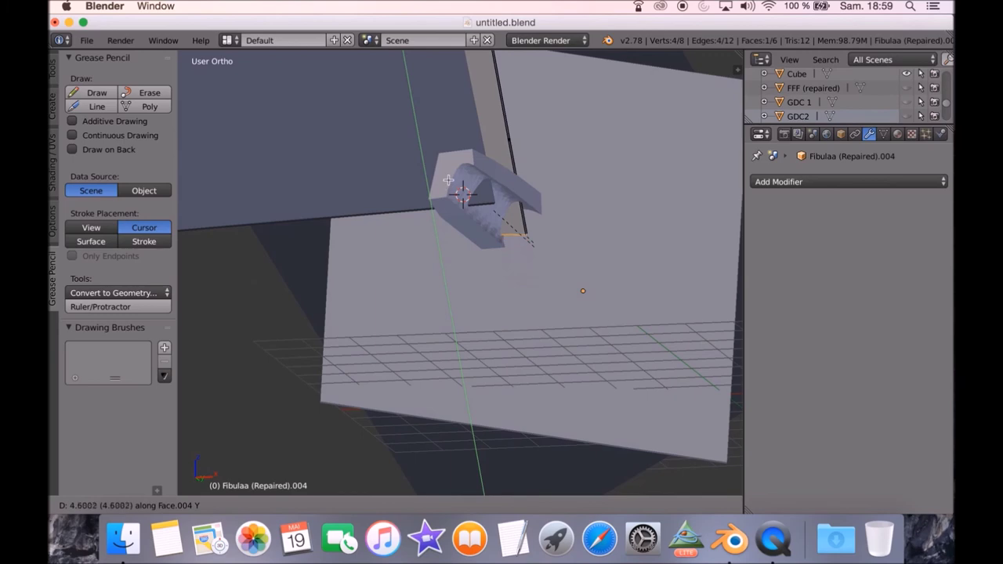
click(448, 182)
middle_drag(448, 182, 518, 214)
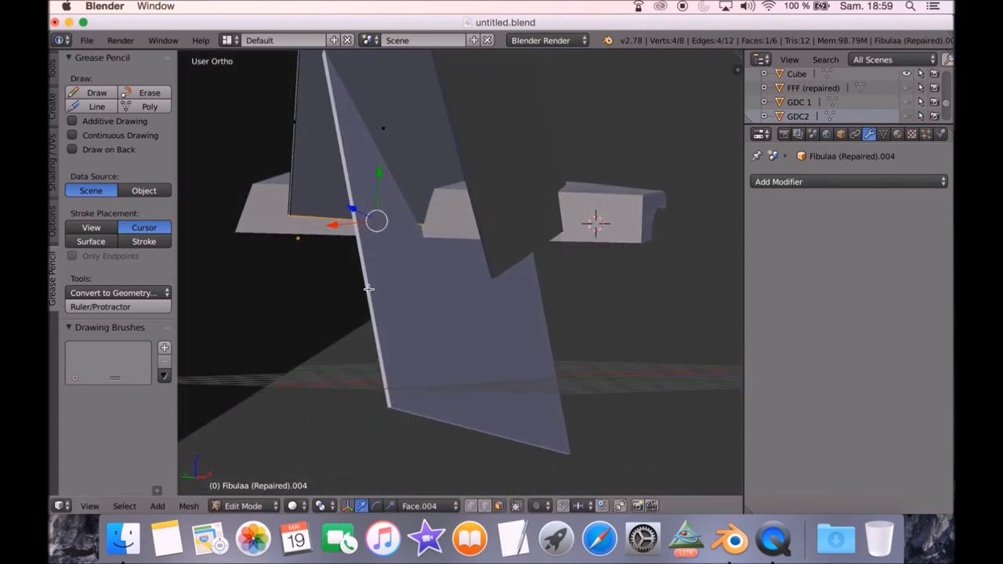
Open Fibulaa (Repaired).006 in Edit Mode and create a custom transform orientation from its large face.
key(Tab)
right_click(426, 341)
key(Tab)
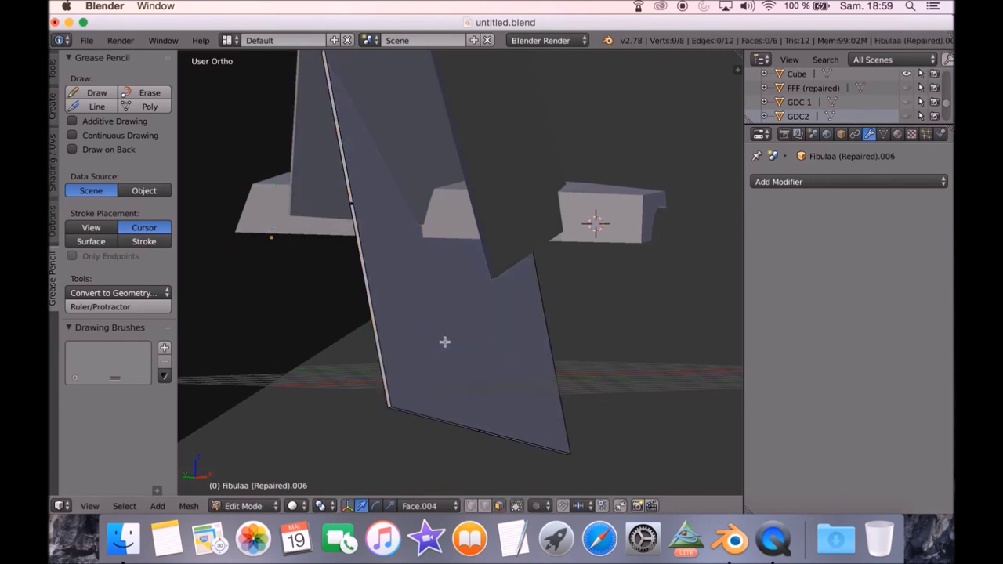
right_click(479, 380)
middle_drag(486, 427, 499, 374)
key(Tab)
key(Tab)
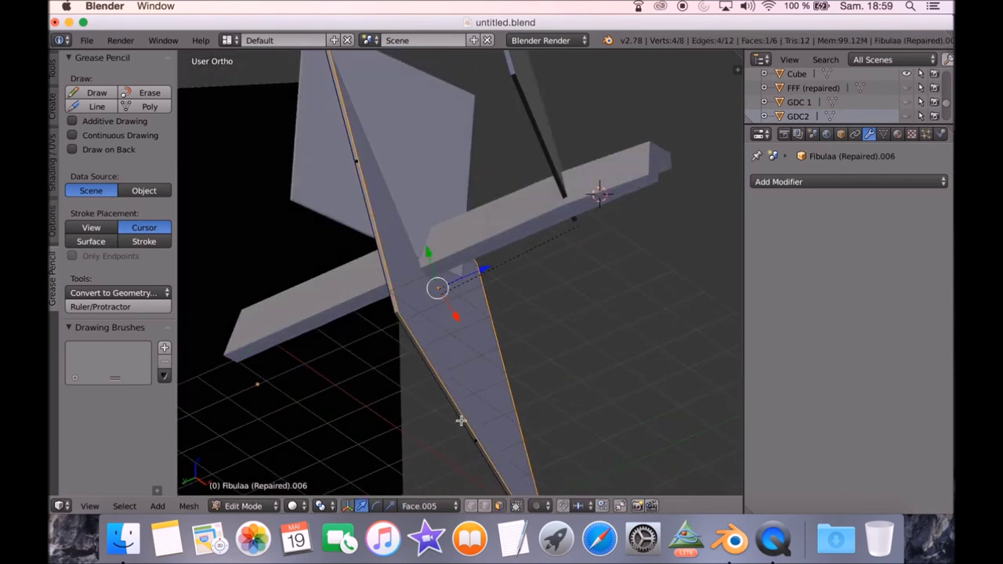
Raise the lower edge face of Fibulaa (Repaired).006 to the underside of the guide along the Face.005 Y axis.
key(g)
key(y)
key(y)
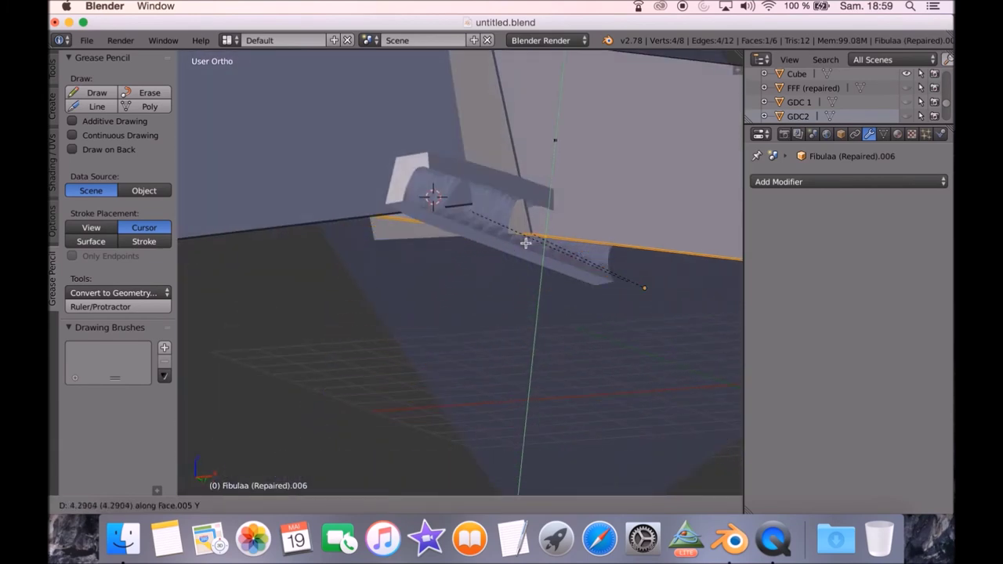
click(525, 245)
middle_drag(627, 278, 413, 222)
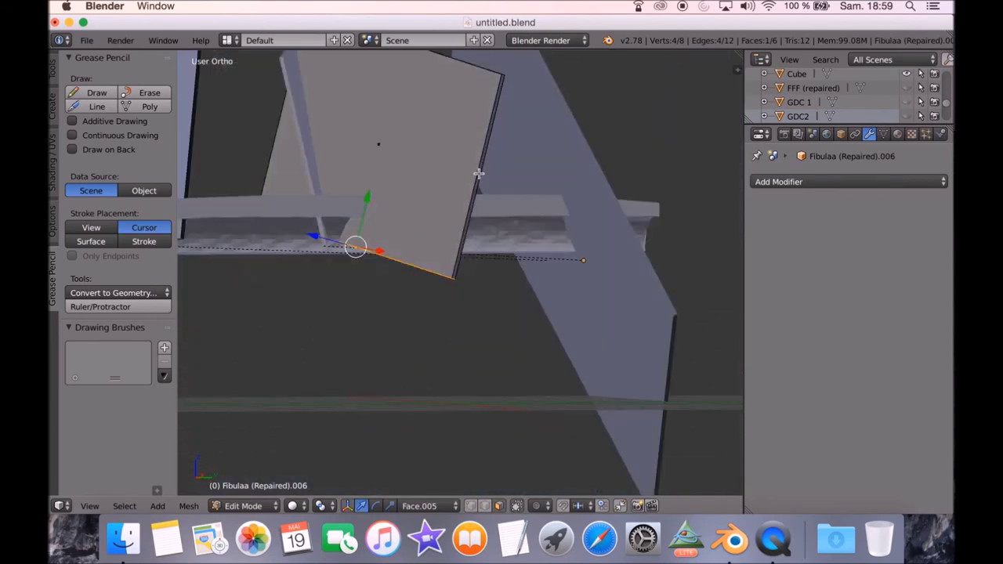
Bring the side edge face of Fibulaa (Repaired).006 toward the guide in two moves along the Face.005 X axis.
right_click(478, 173)
key(g)
key(x)
key(x)
drag(470, 209, 503, 218)
middle_drag(521, 218, 483, 260)
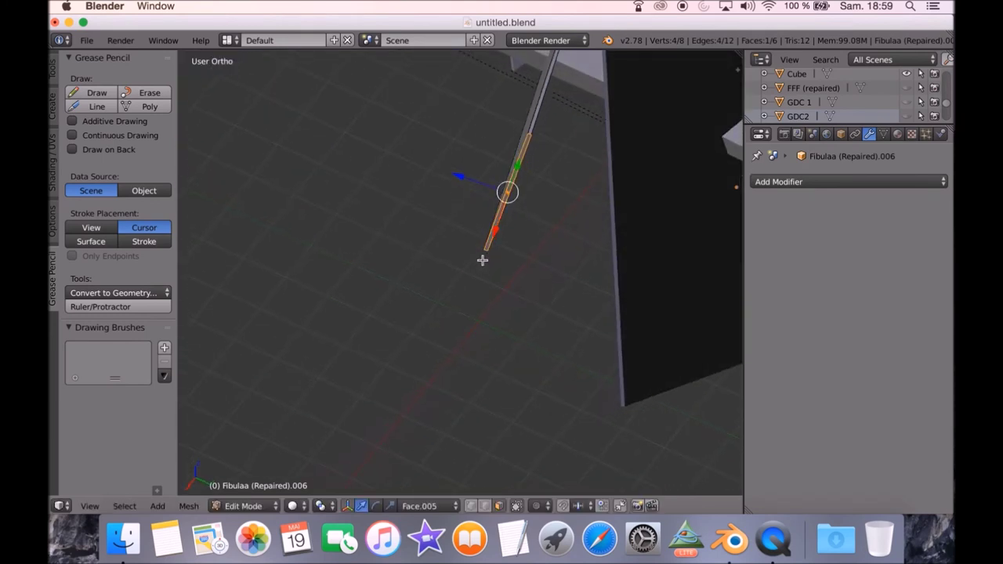
key(g)
key(x)
key(x)
drag(503, 145, 511, 116)
middle_drag(491, 271, 548, 219)
Shift the side face of Fibulaa (Repaired).006 a further 0.7 or so inward along Face.005 X.
key(g)
key(x)
key(x)
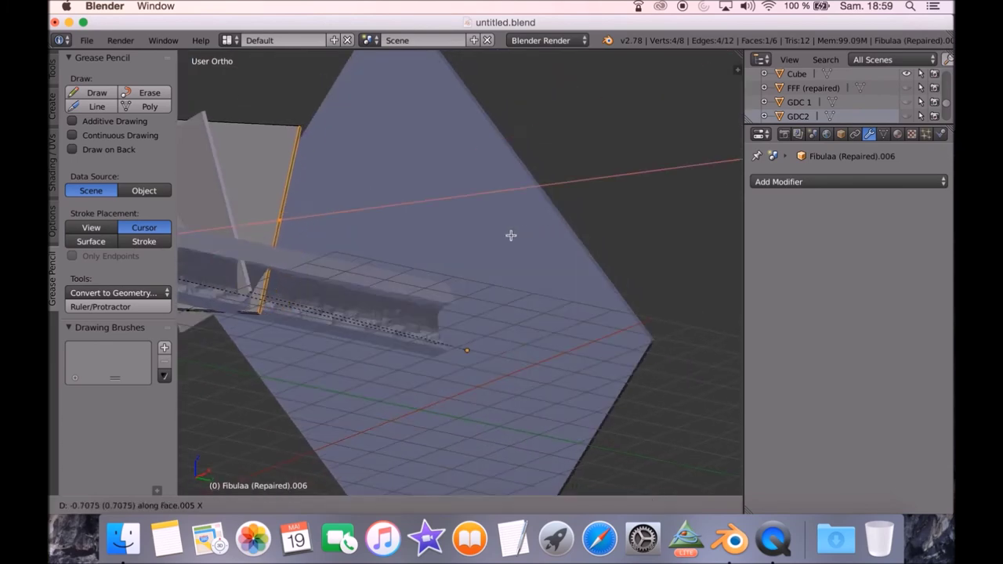
click(509, 235)
middle_drag(511, 233, 358, 402)
Trim the side face of Fibulaa (Repaired).006 closer to the guide's edge with two more moves along Face.005 X.
key(g)
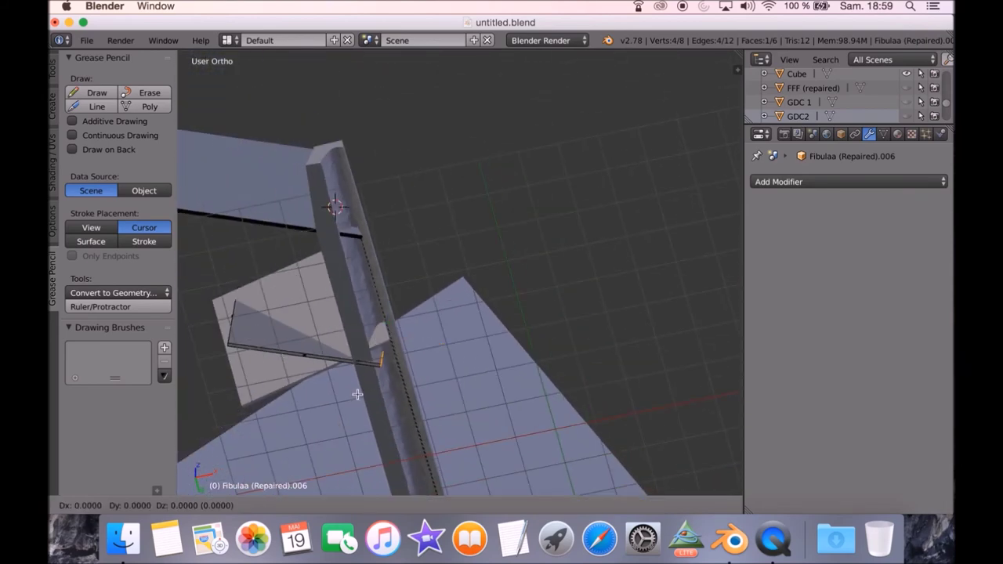
key(x)
key(x)
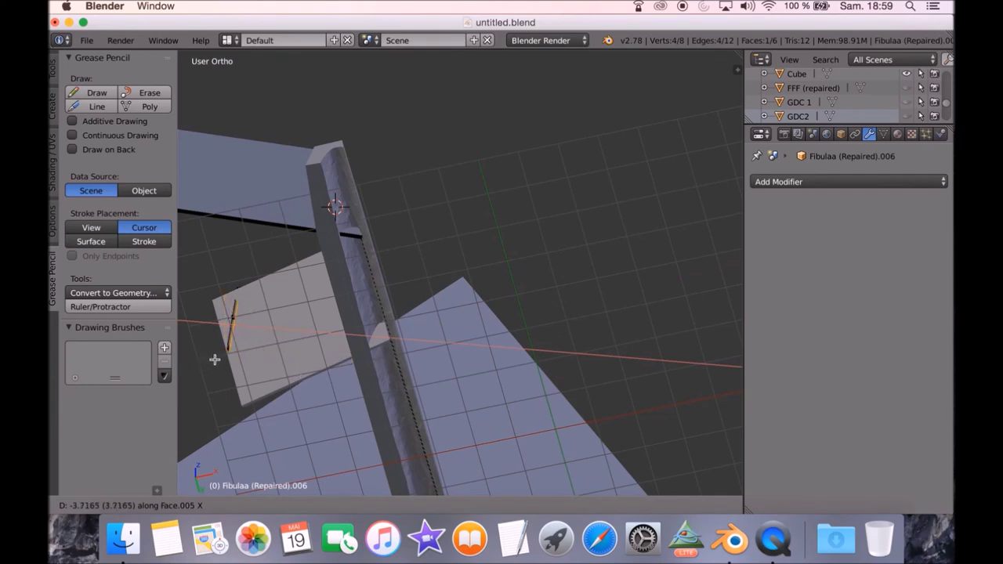
click(249, 360)
middle_drag(470, 352, 487, 397)
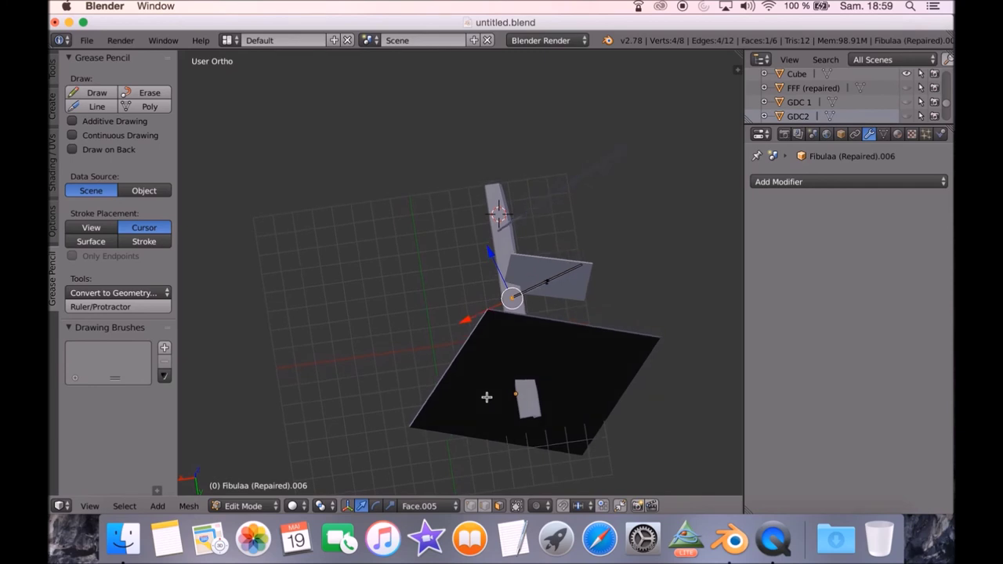
key(g)
key(x)
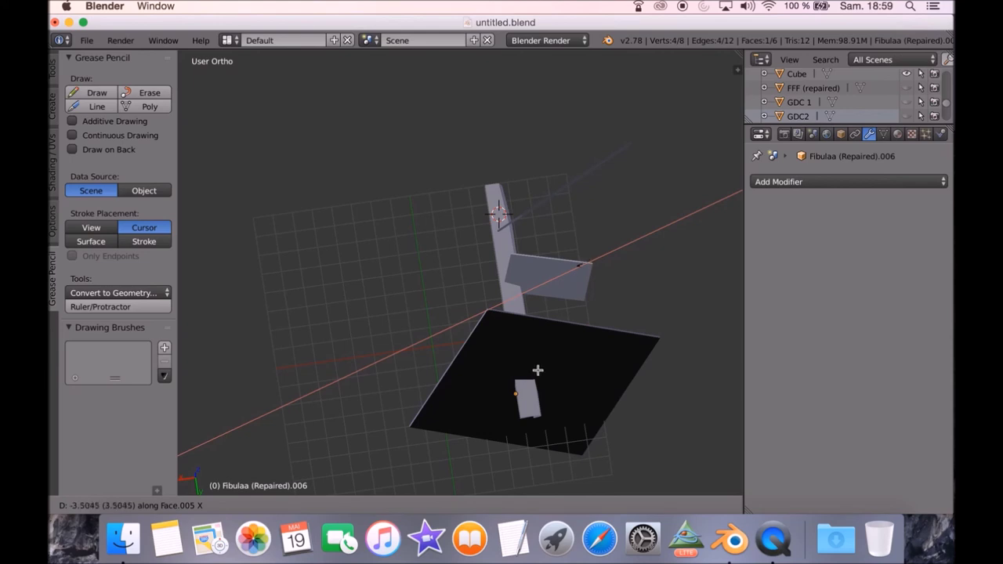
click(478, 390)
middle_drag(478, 390, 509, 285)
Make a final small adjustment of that side face along Face.005 X so it ends just beyond the guide.
scroll(509, 285, up, 8)
middle_drag(592, 224, 453, 328)
scroll(445, 335, down, 5)
key(g)
key(x)
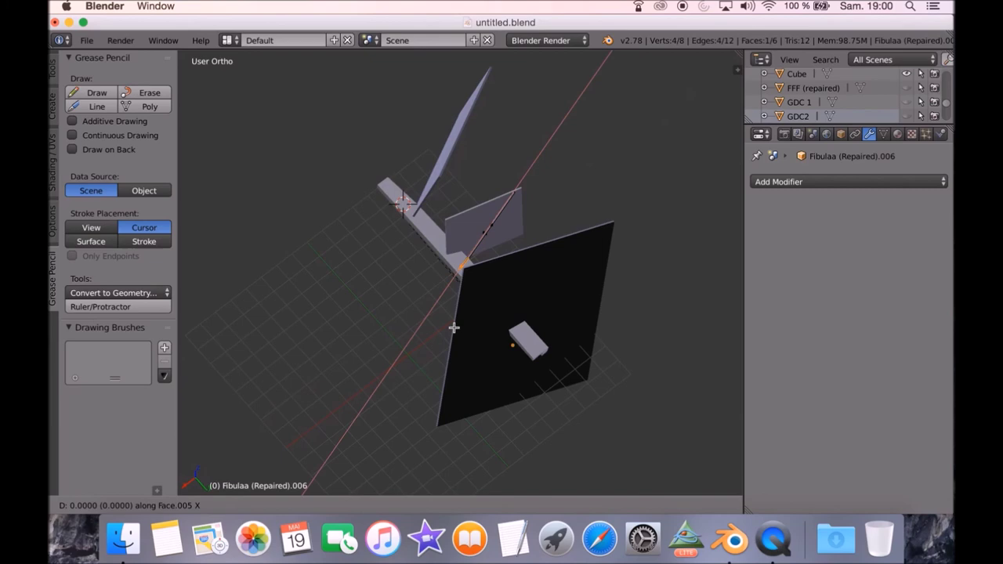
click(450, 307)
middle_drag(450, 307, 536, 288)
scroll(447, 324, up, 6)
middle_drag(448, 324, 486, 281)
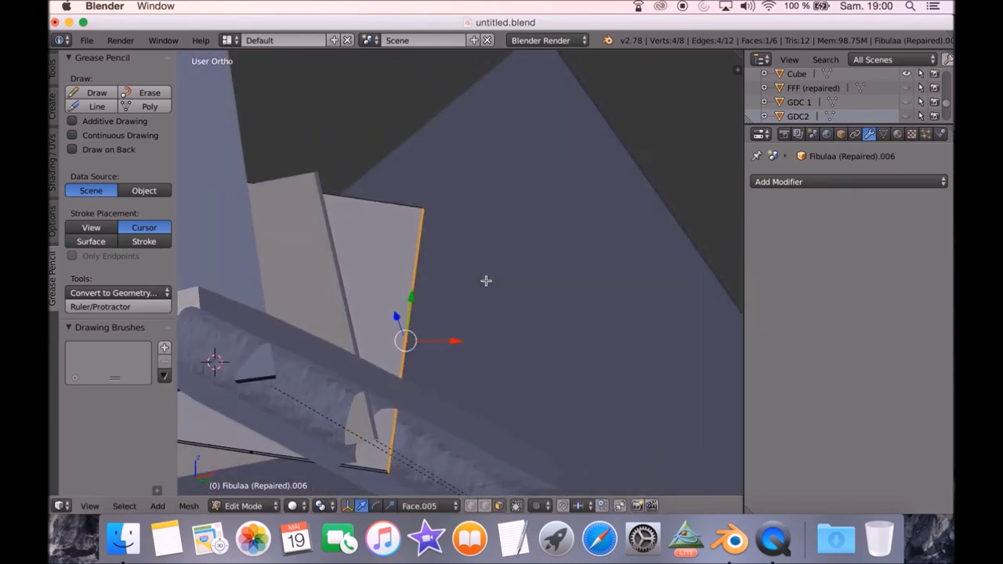
Raise the lower edge face of Fibulaa (Repaired).006 slightly along Face.005 Y to fit the guide.
alt+click(352, 465)
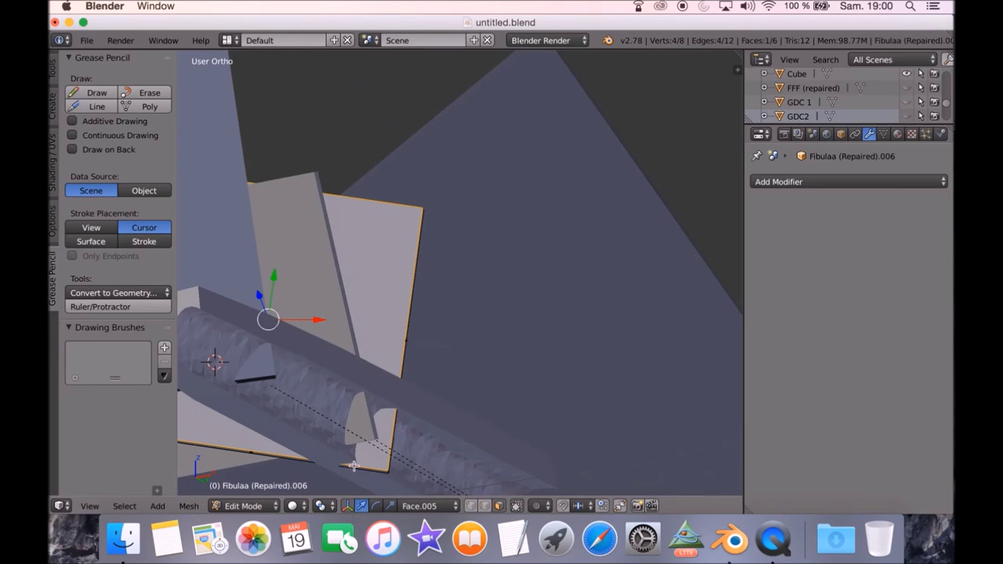
middle_drag(271, 457, 326, 470)
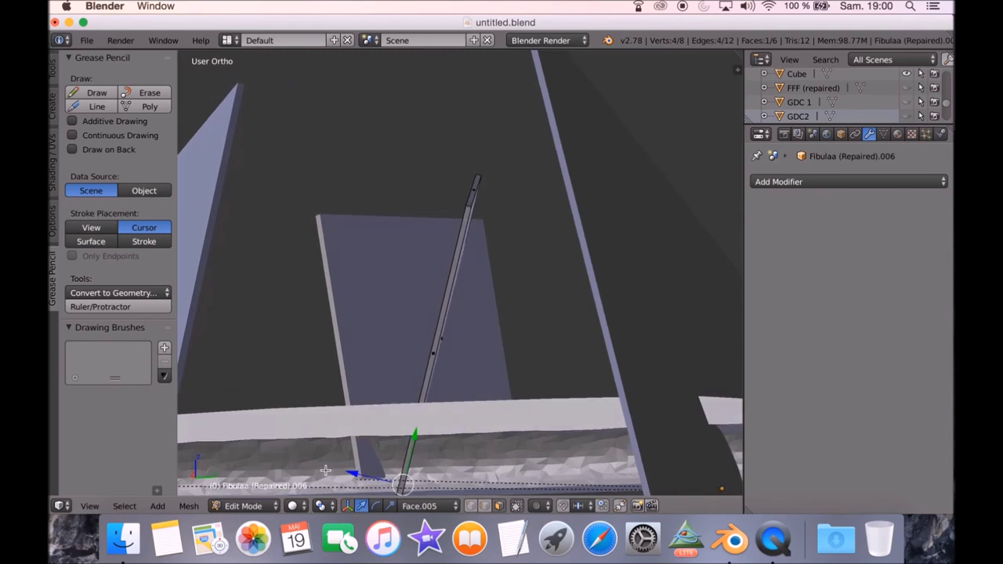
key(g)
key(y)
key(y)
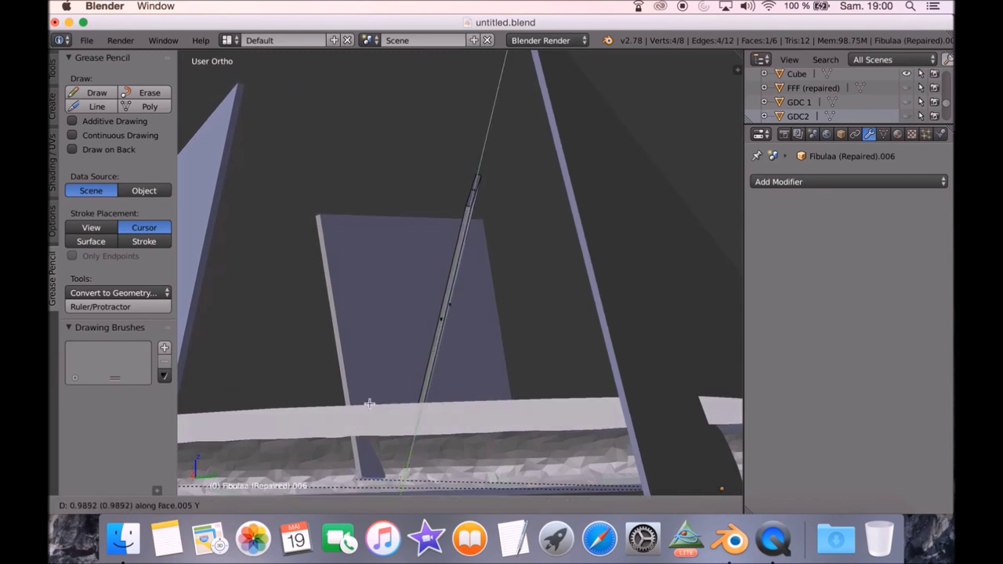
click(356, 457)
middle_drag(356, 457, 469, 468)
Open Fibulaa (Repaired).005 in Edit Mode and create a custom transform orientation from its large face.
middle_drag(605, 348, 475, 358)
key(Tab)
right_click(626, 359)
key(Tab)
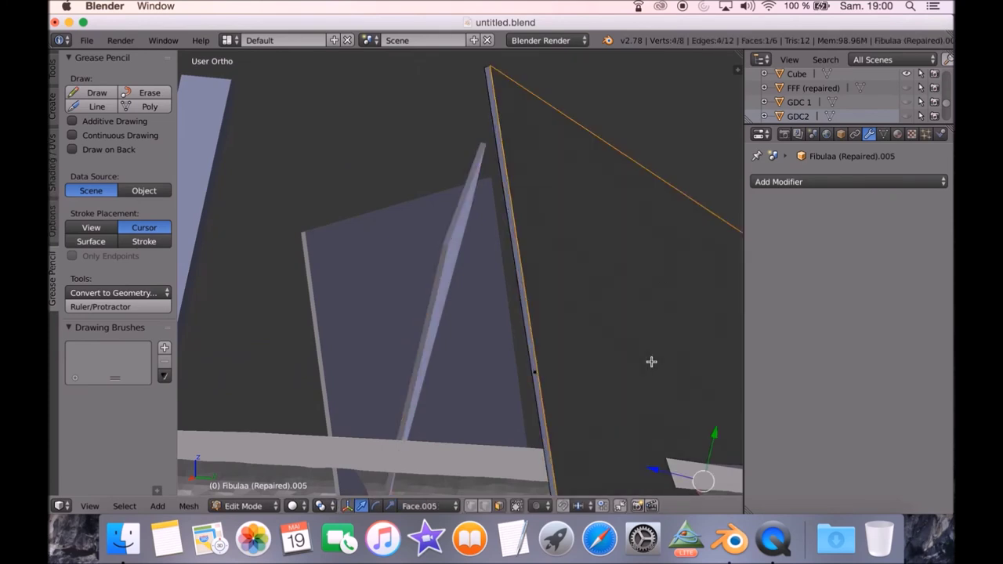
scroll(660, 363, down, 4)
middle_drag(661, 363, 548, 474)
scroll(576, 446, down, 4)
middle_drag(610, 435, 606, 432)
Raise the lower edge face of Fibulaa (Repaired).005 toward the guide along the Face.006 Y axis.
key(g)
key(y)
key(y)
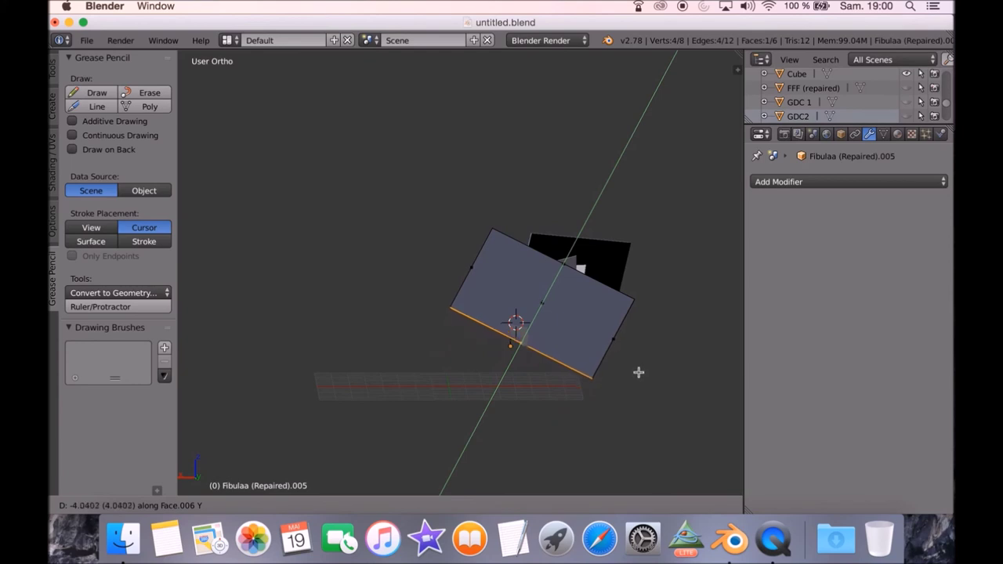
click(619, 376)
Move the side edge face of Fibulaa (Repaired).005 in to the guide by about 4.8 along the Face.006 X axis.
middle_drag(616, 363, 532, 407)
scroll(486, 370, up, 3)
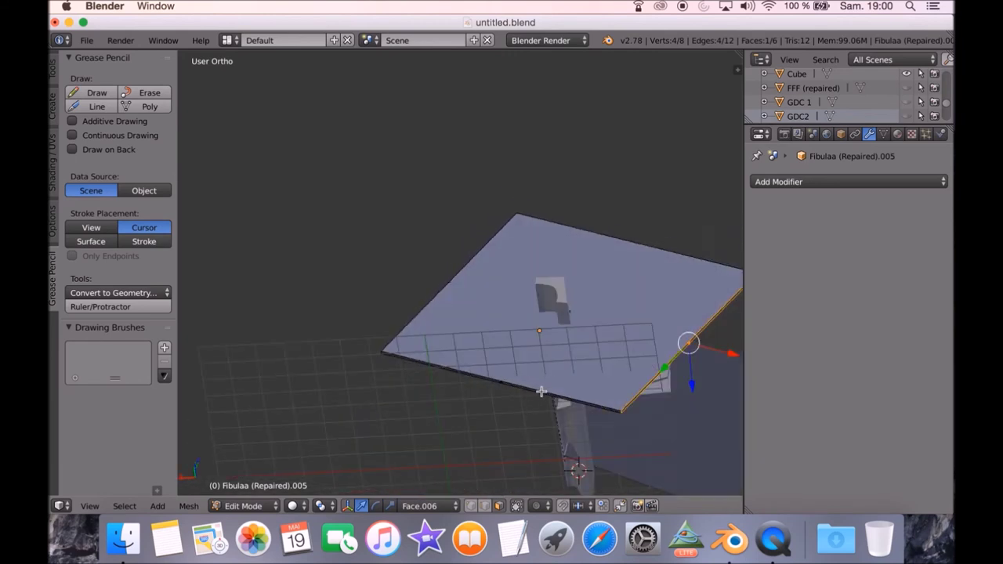
right_click(540, 392)
middle_drag(660, 384, 518, 367)
right_click(432, 348)
key(g)
key(x)
key(x)
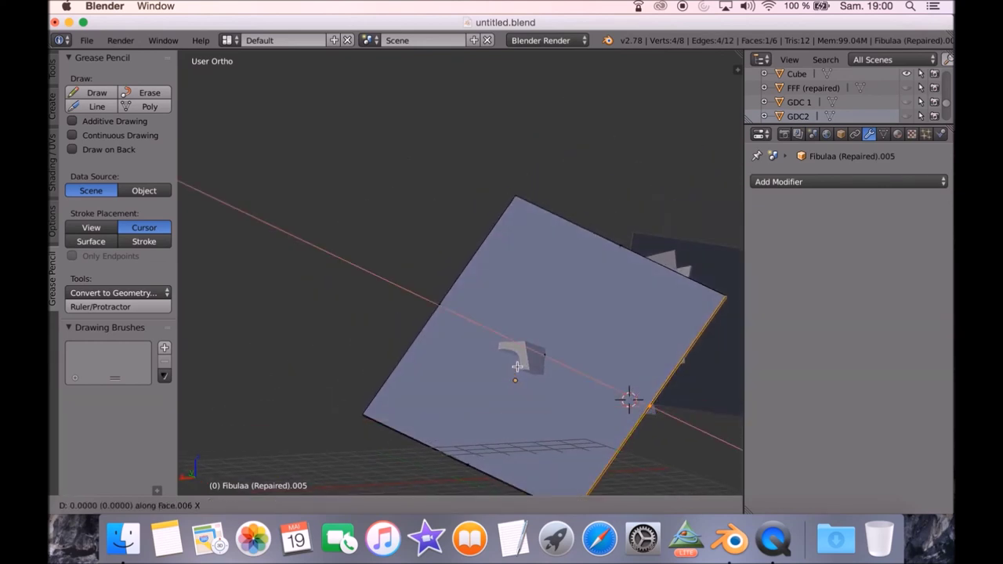
click(407, 333)
Nudge the same side face of Fibulaa (Repaired).005 inward by about 0.12 along Face.006 X.
middle_drag(407, 333, 482, 347)
scroll(599, 386, up, 5)
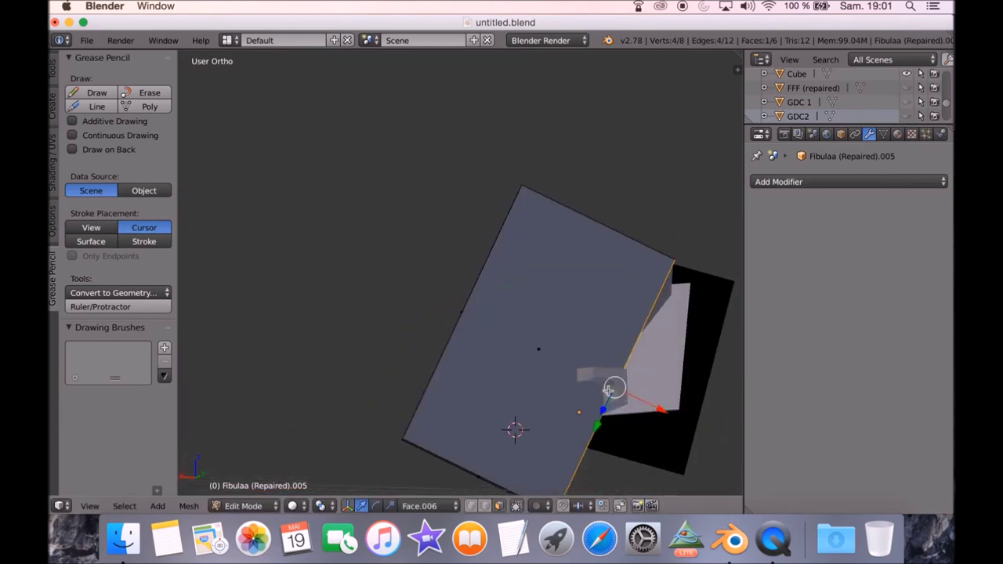
scroll(633, 405, down, 3)
middle_drag(577, 416, 607, 416)
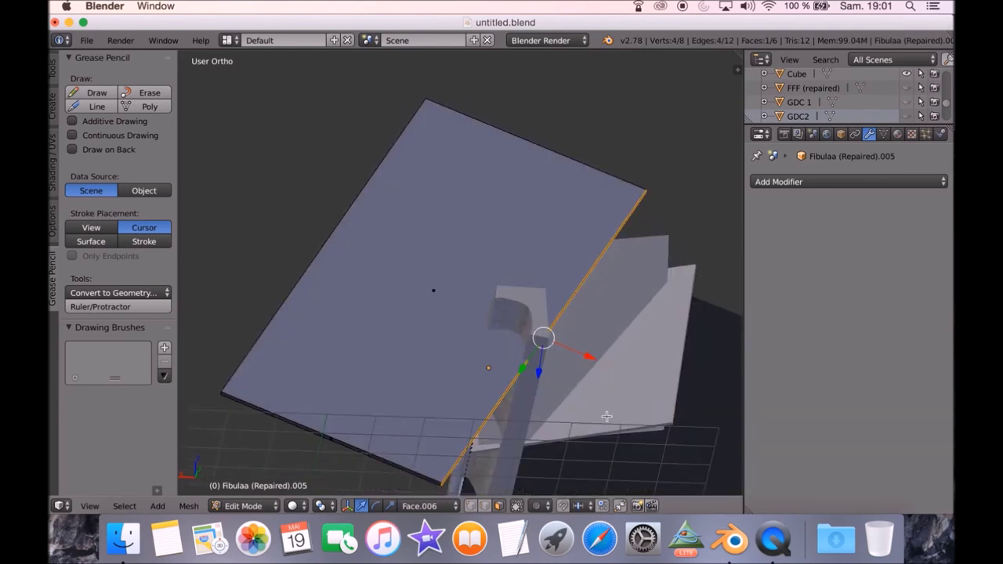
key(g)
key(x)
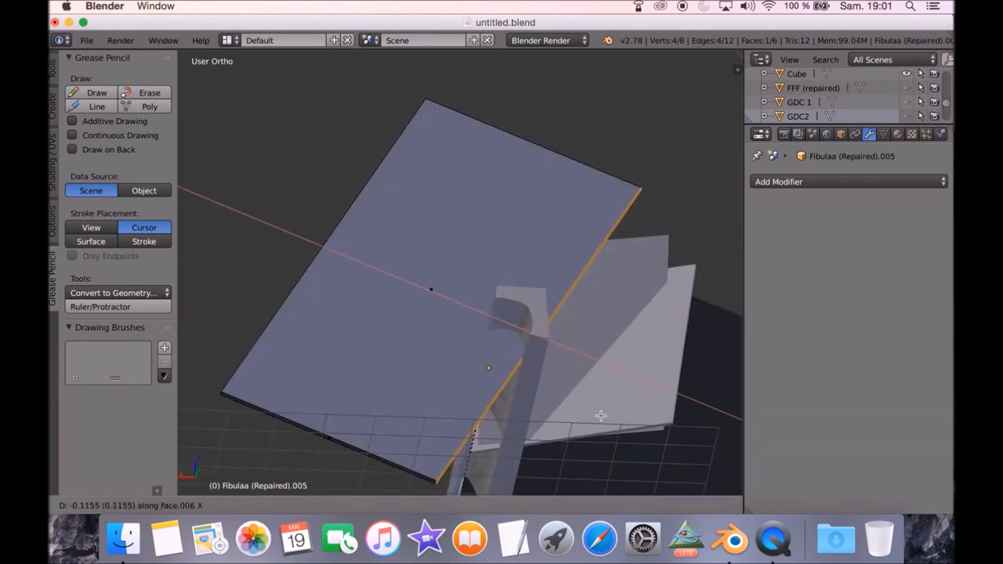
click(600, 416)
Move the opposite side face of Fibulaa (Repaired).005 in to the guide by about 3.8 along Face.006 X.
middle_drag(462, 454, 499, 426)
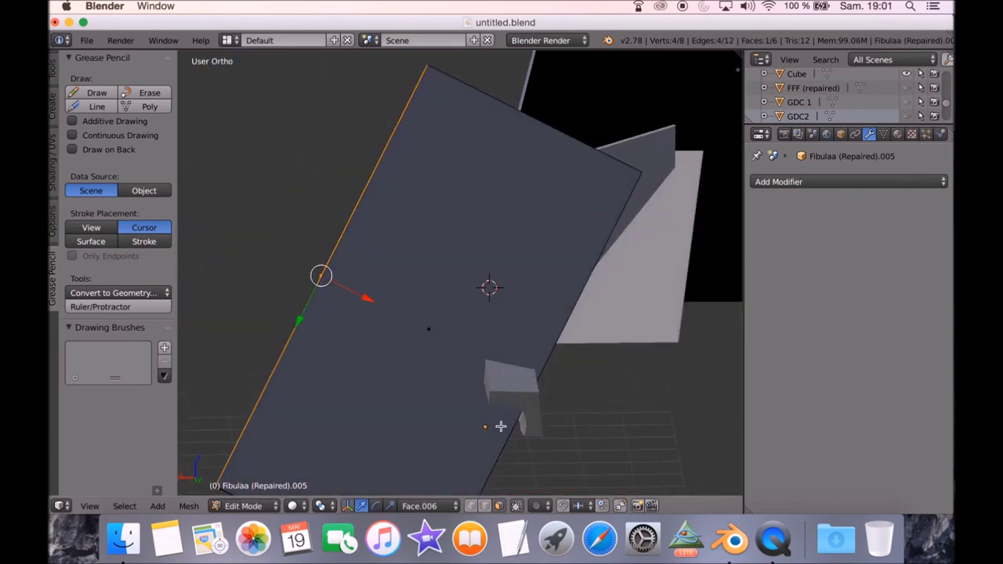
key(g)
key(x)
key(x)
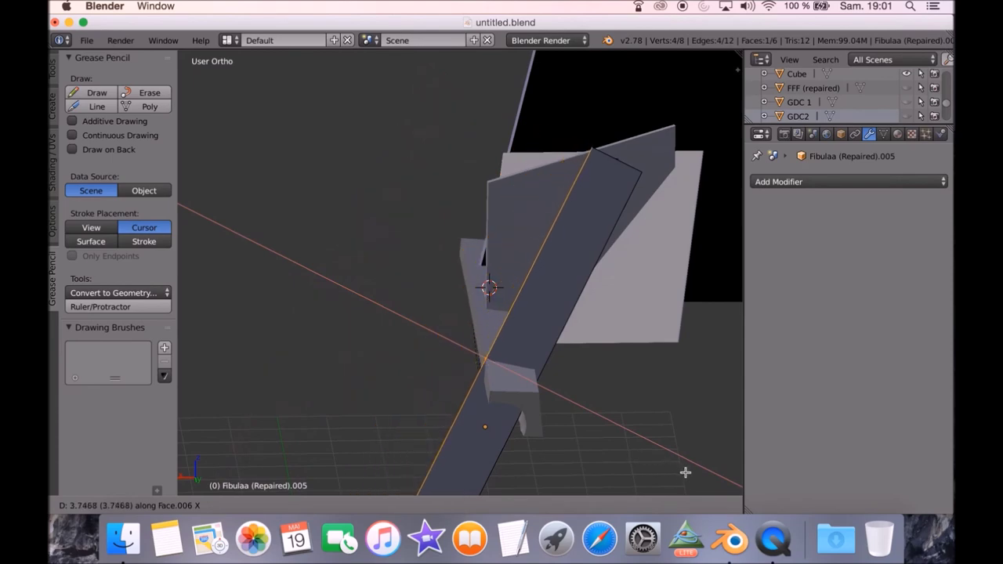
click(696, 475)
Raise the lower edge face of Fibulaa (Repaired).005 into the guide by about 4 along Face.006 Y.
middle_drag(696, 475, 718, 415)
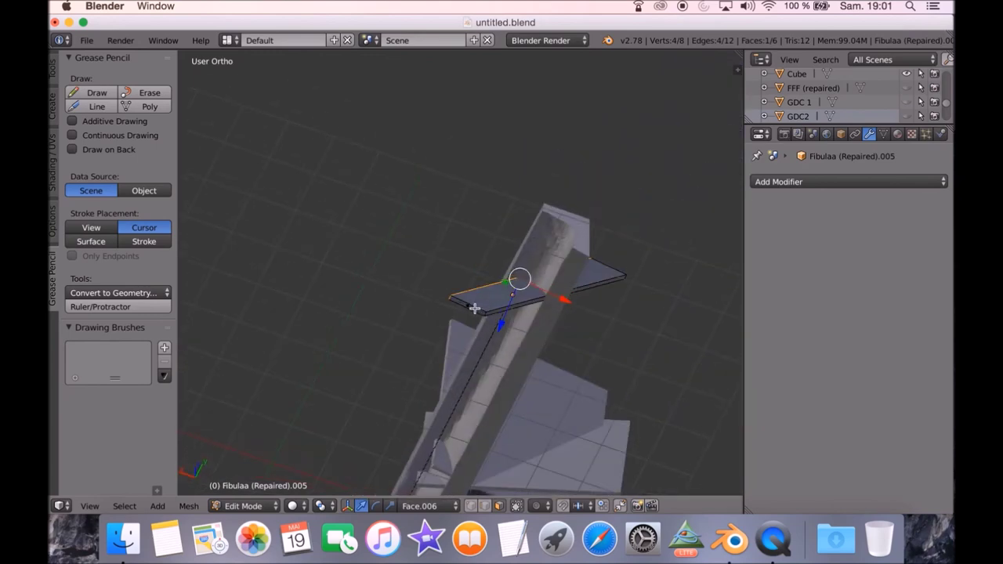
middle_drag(472, 308, 501, 354)
key(g)
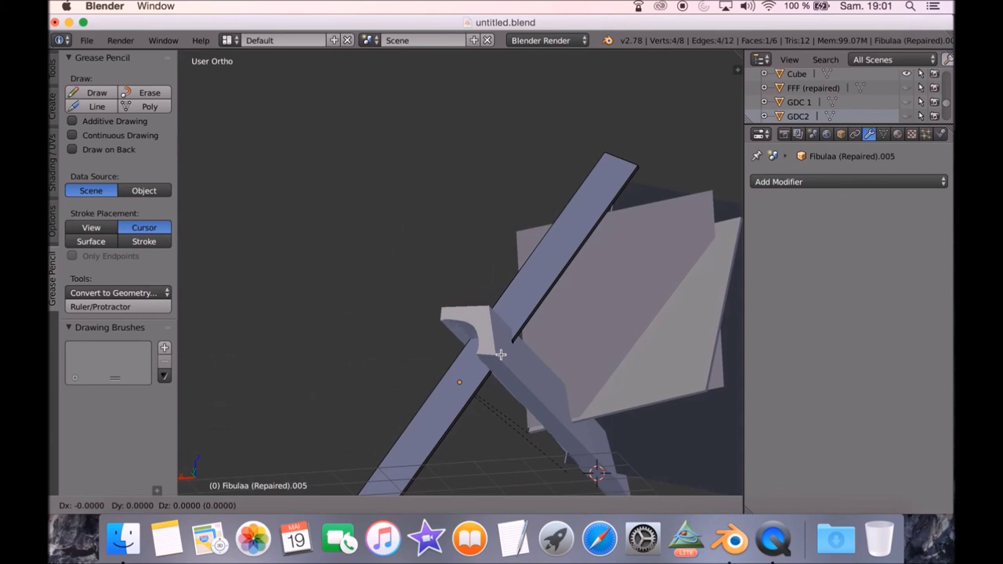
click(623, 208)
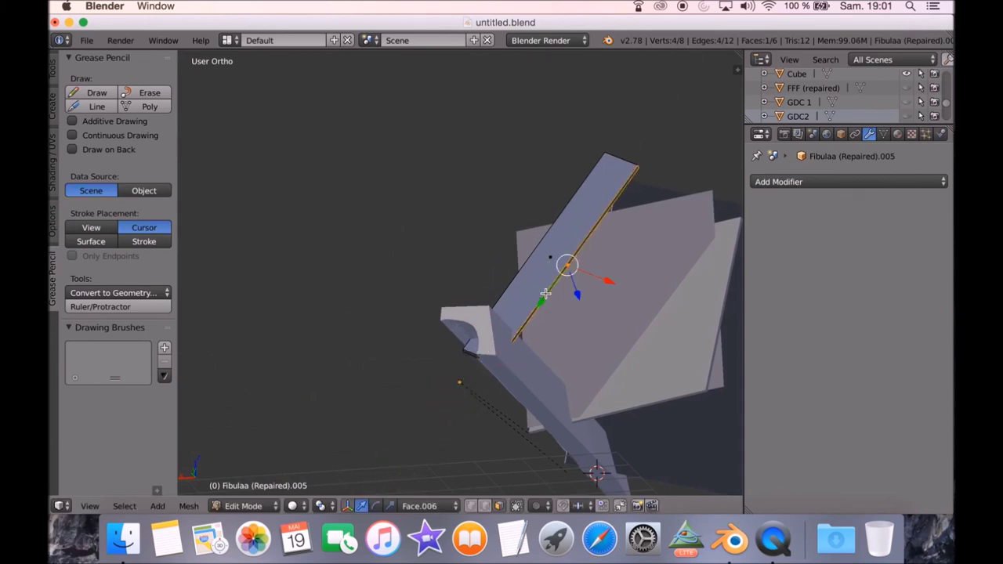
Widen Fibulaa (Repaired).005 slightly by moving its side face outward along Face.006 X.
key(g)
key(x)
key(x)
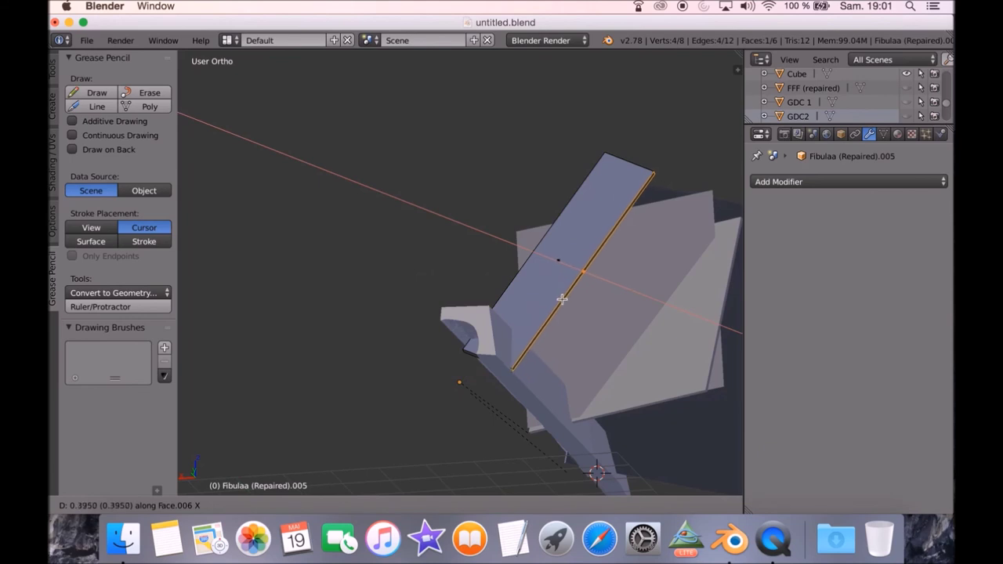
click(554, 293)
middle_drag(556, 295, 482, 290)
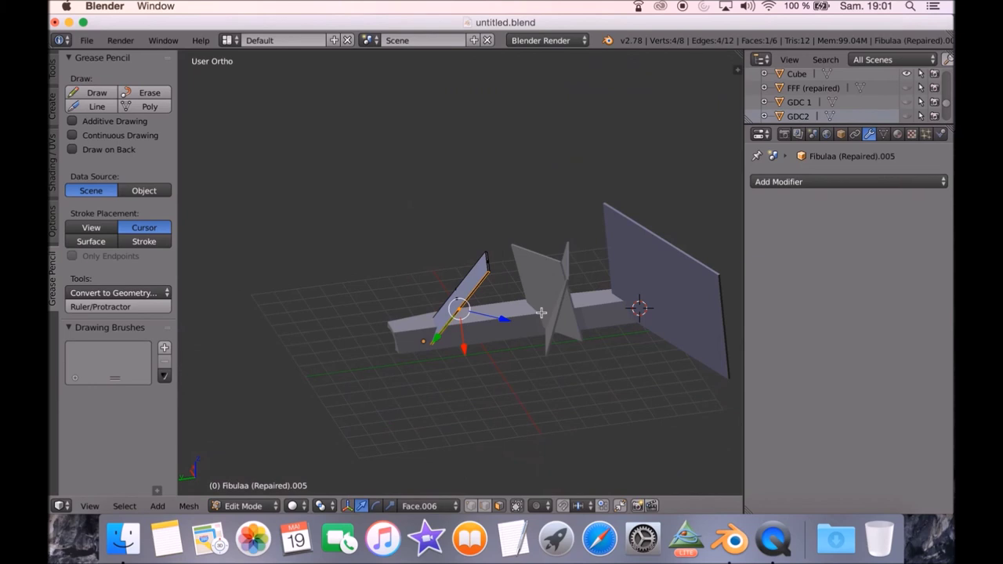
Duplicate the Guide de vissage 2mm - 3 mm screw guide to the far end of the fibula guide and hide the original.
mouse_move(588, 440)
middle_down()
mouse_move(582, 405)
mouse_move(563, 413)
mouse_move(564, 439)
mouse_move(572, 435)
middle_up()
scroll(864, 74, down, 1)
scroll(864, 78, down, 3)
scroll(862, 95, up, 3)
scroll(862, 97, up, 4)
scroll(862, 102, down, 4)
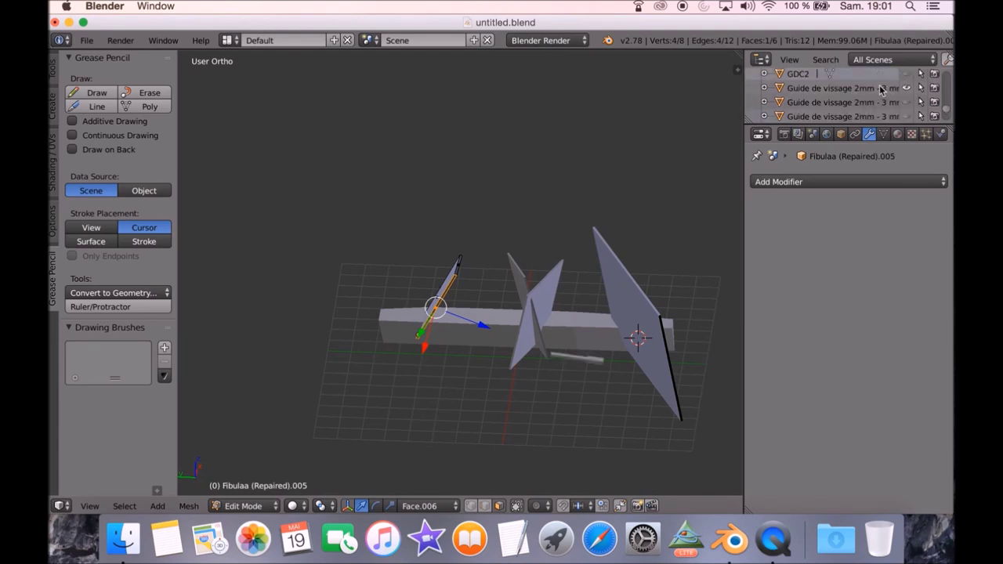
click(889, 88)
key(shift+d)
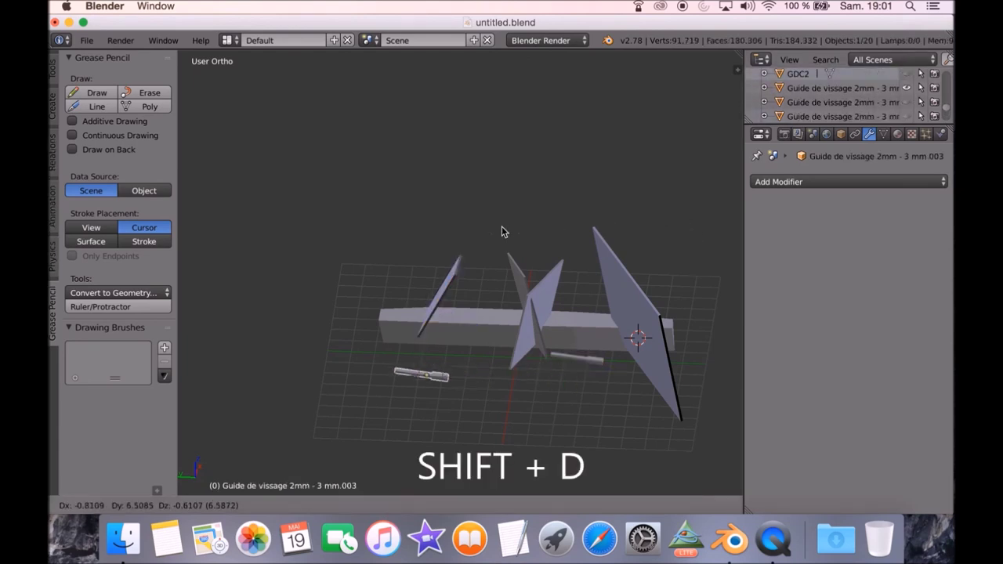
key(Escape)
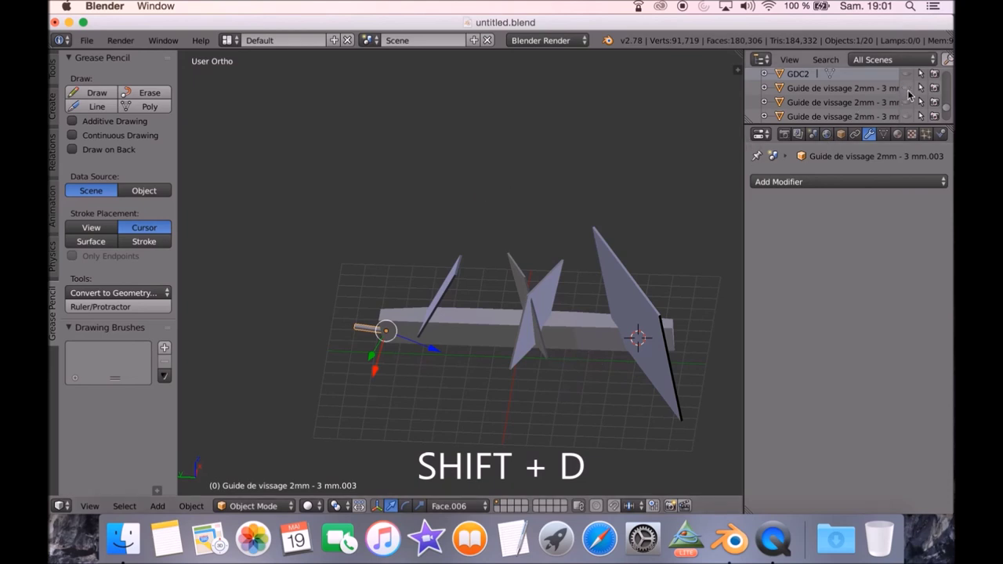
Move the duplicated screw guide to the end of the fibula guide and rotate it about 179° in the view.
middle_drag(569, 273, 648, 256)
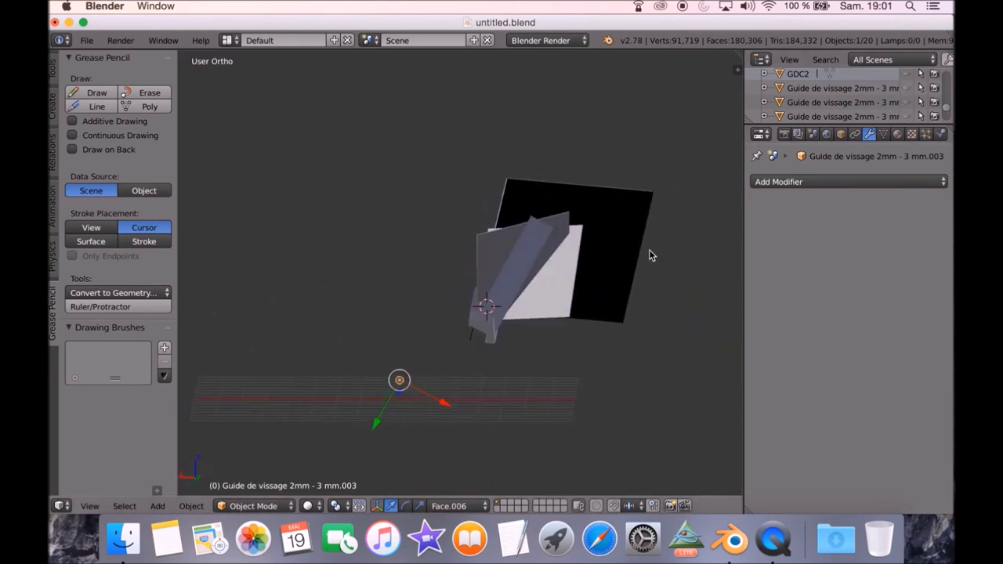
key(g)
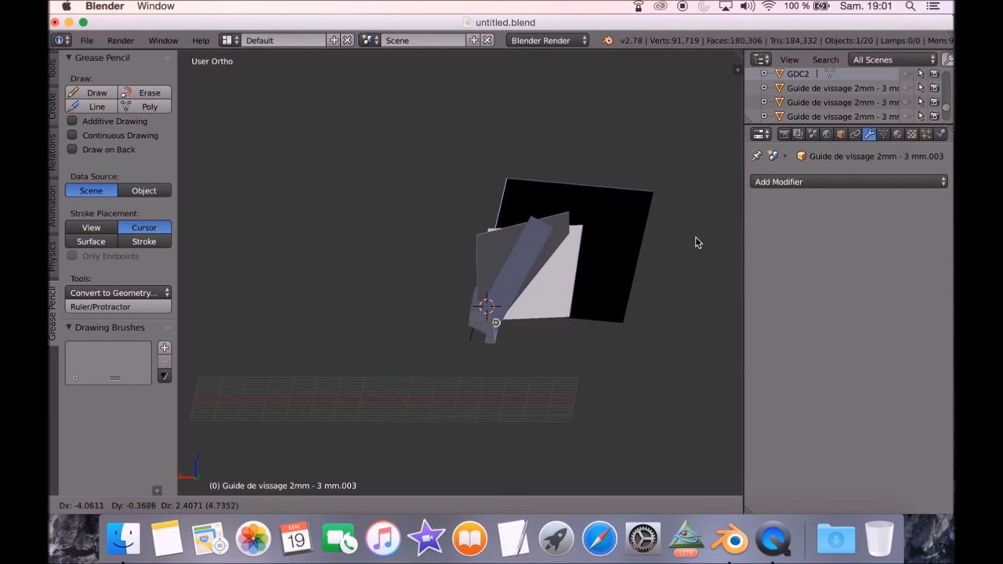
key(Escape)
key(r)
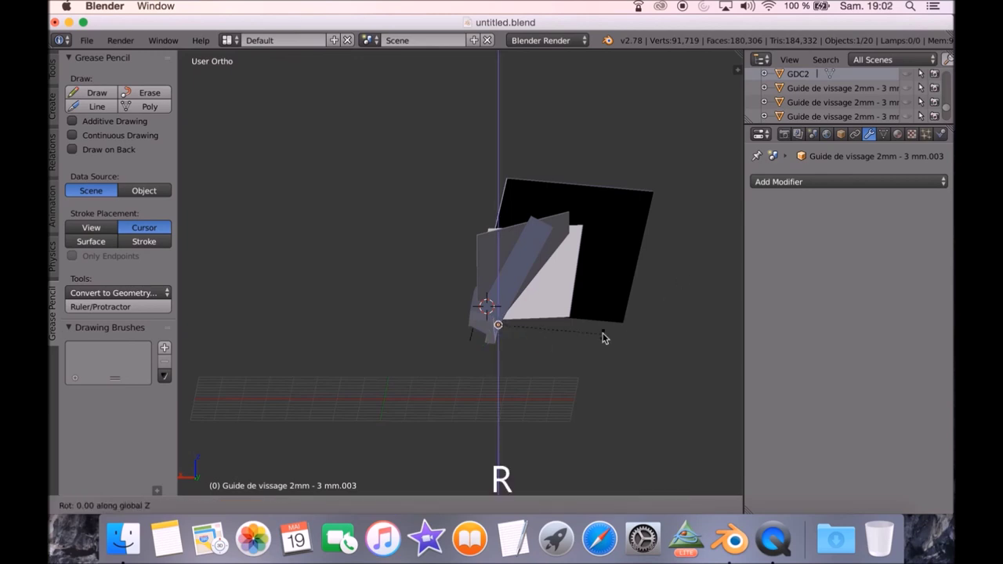
key(z)
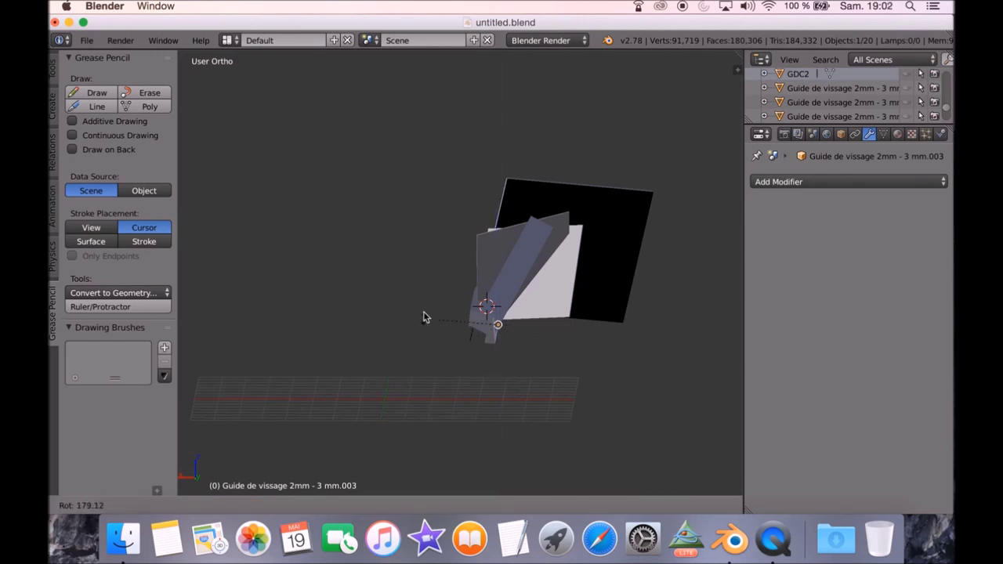
key(Escape)
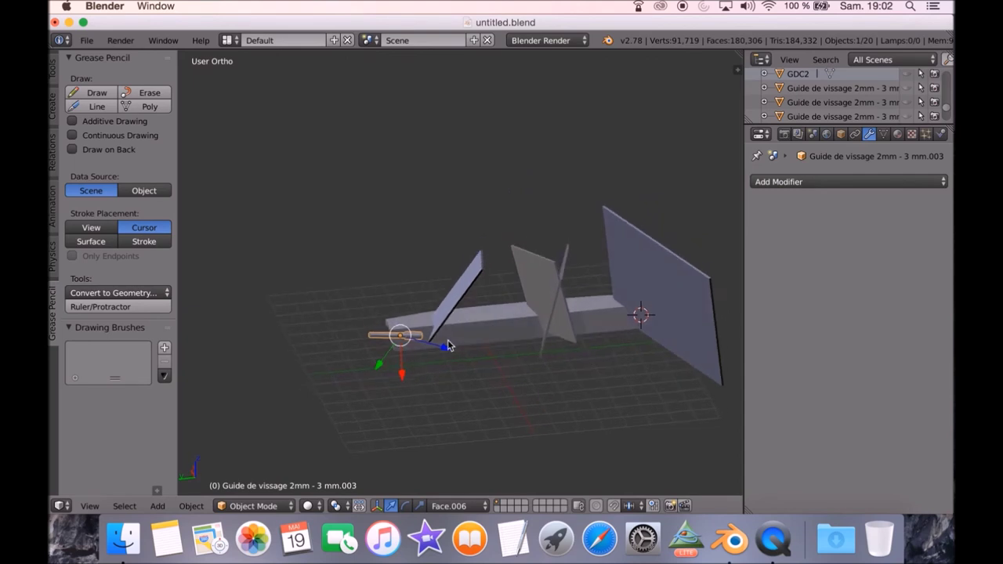
Rotate screw guide Guide de vissage 2mm - 3 mm.003 around Z to cross the fibula guide, then move it onto the end section.
key(r)
key(z)
click(394, 387)
middle_drag(407, 380, 416, 347)
scroll(406, 372, up, 5)
shift+middle_drag(383, 386, 439, 371)
key(g)
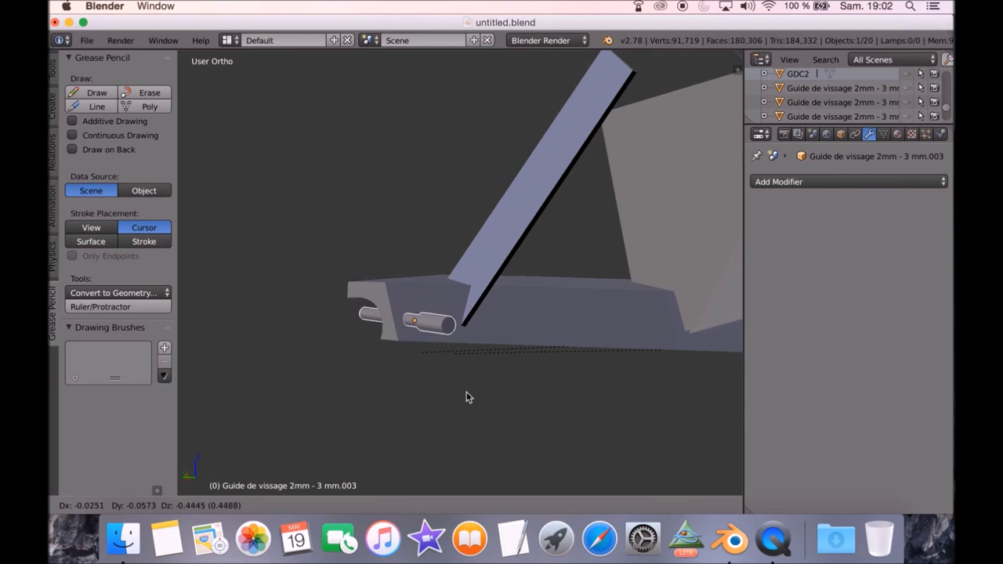
click(468, 394)
Fine-tune the position of Guide de vissage 2mm - 3 mm.003 so it passes through the side face near the guide's end.
middle_drag(468, 394, 558, 392)
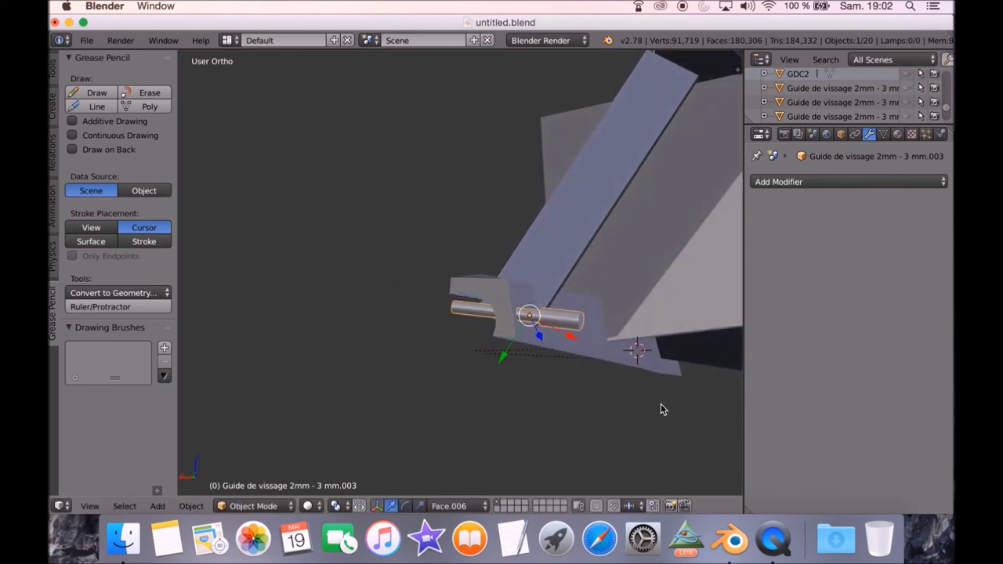
key(g)
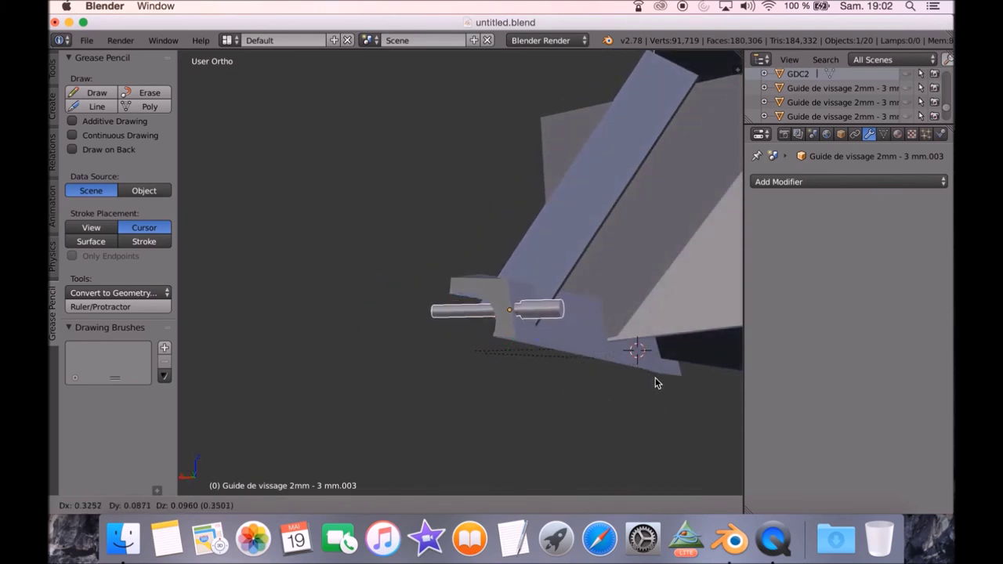
click(652, 379)
middle_drag(650, 380, 604, 375)
key(g)
click(592, 388)
scroll(667, 385, up, 2)
key(g)
click(668, 381)
key(g)
click(679, 385)
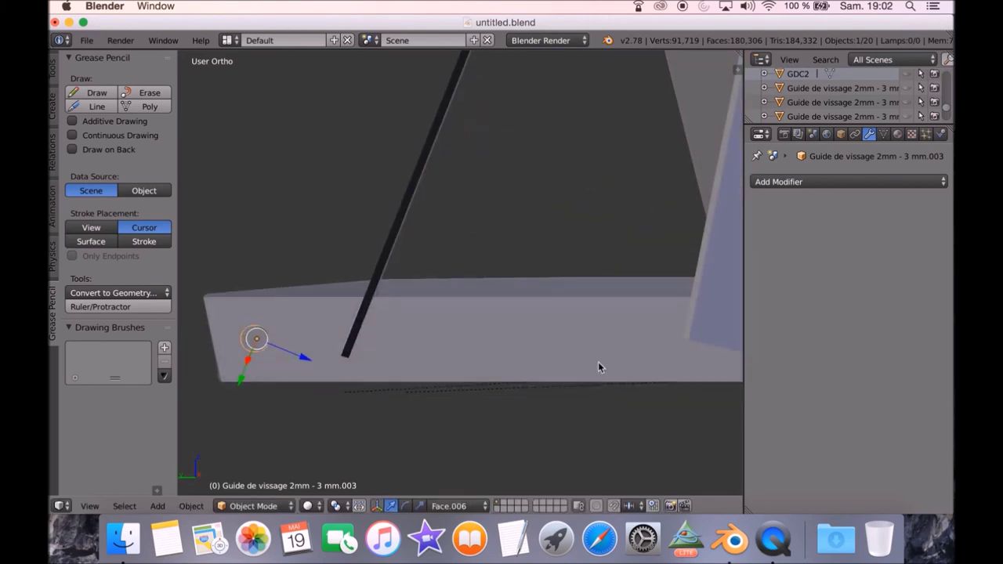
Duplicate the end screw guide along Y and place the copy beside it, just before the first cutting plane.
key(shift+d)
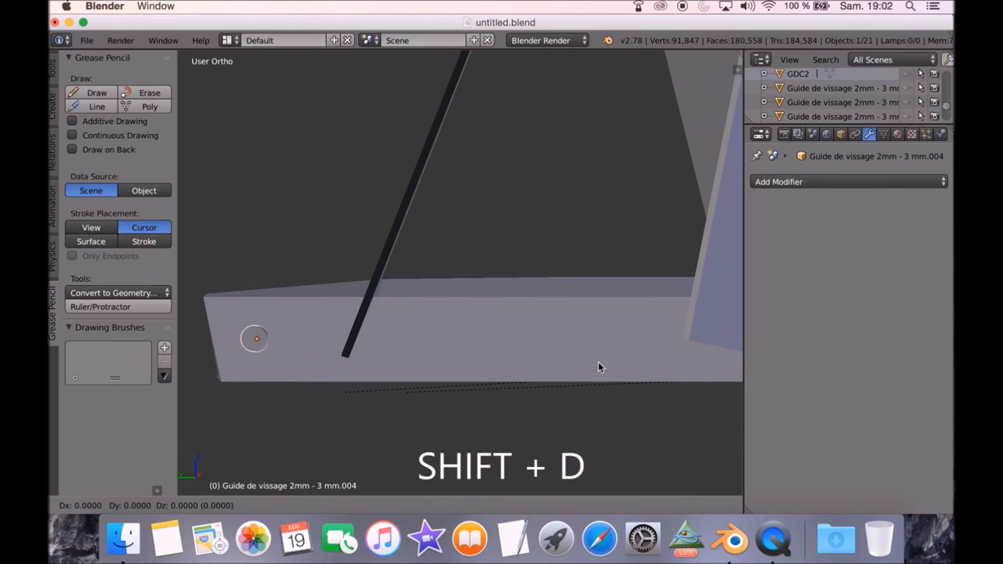
key(y)
click(649, 363)
middle_drag(648, 363, 582, 373)
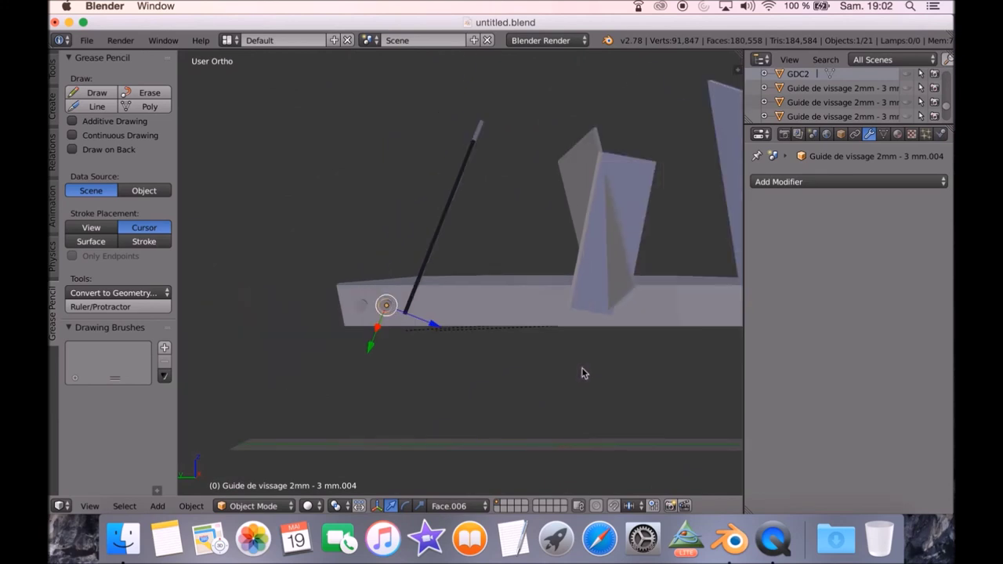
Duplicate the second screw guide and move the copy along global Y to the opposite end of the fibula guide.
key(shift+d)
key(g)
key(y)
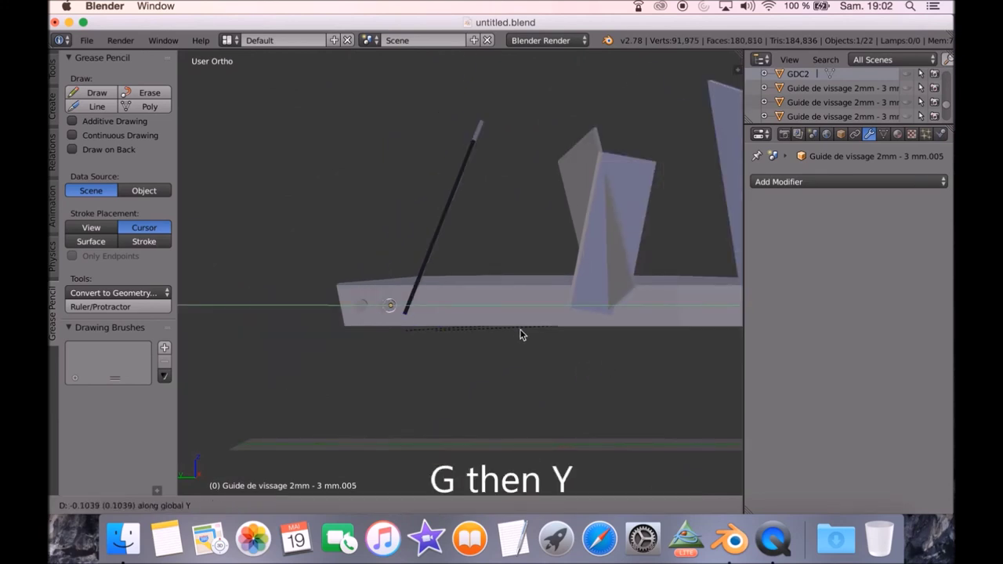
click(217, 339)
middle_drag(410, 413, 149, 402)
middle_drag(706, 353, 671, 353)
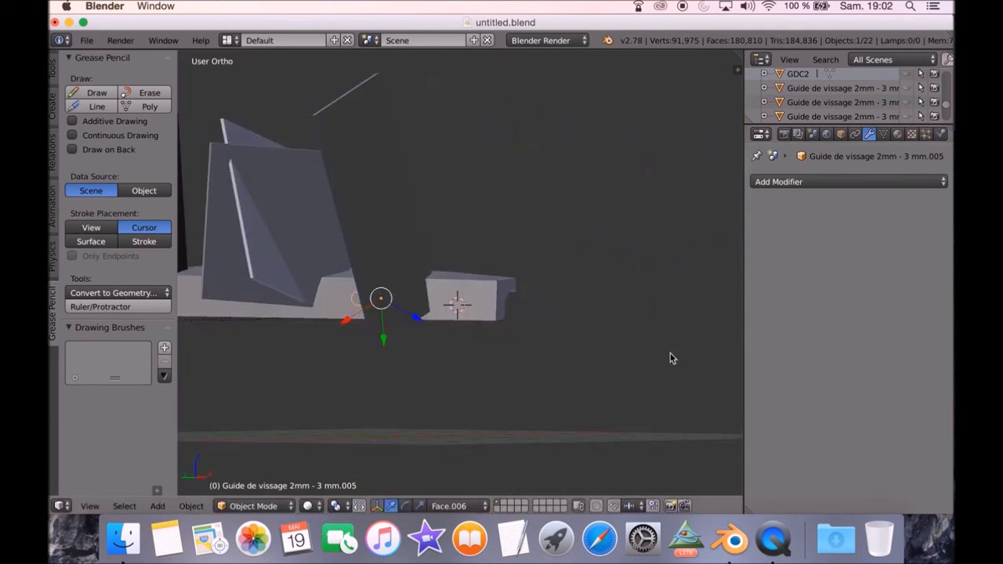
key(g)
key(y)
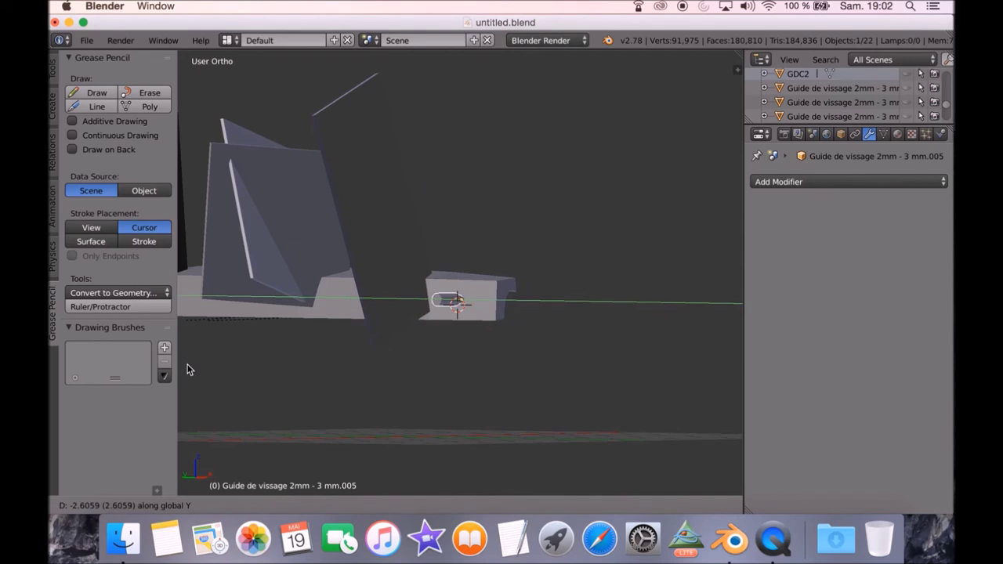
click(180, 365)
Shift Guide de vissage 2mm - 3 mm.005 slightly so it sits correctly through the guide's opposite end.
scroll(318, 374, up, 5)
middle_drag(432, 389, 385, 389)
scroll(385, 394, right, 5)
key(g)
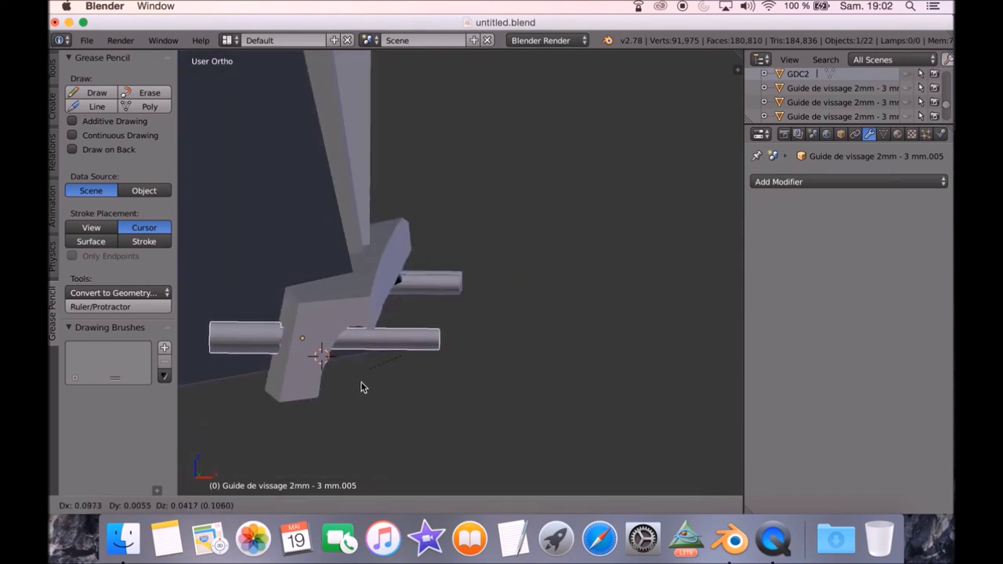
right_click(364, 381)
Duplicate Guide de vissage 2mm - 3 mm.005 and move the copy about 0.57 along negative global Y toward the guide's outer end.
key(shift+d)
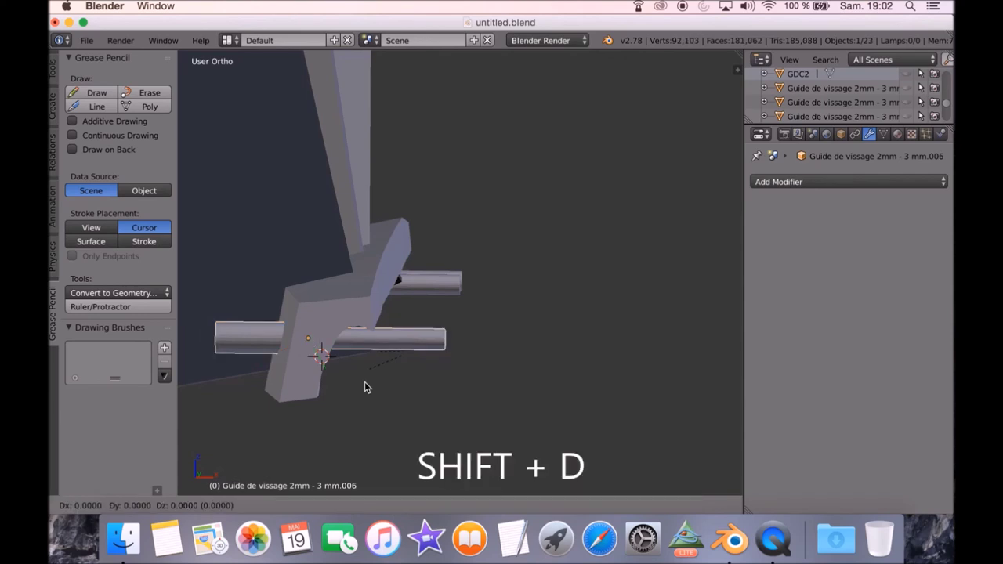
right_click(284, 381)
key(g)
key(y)
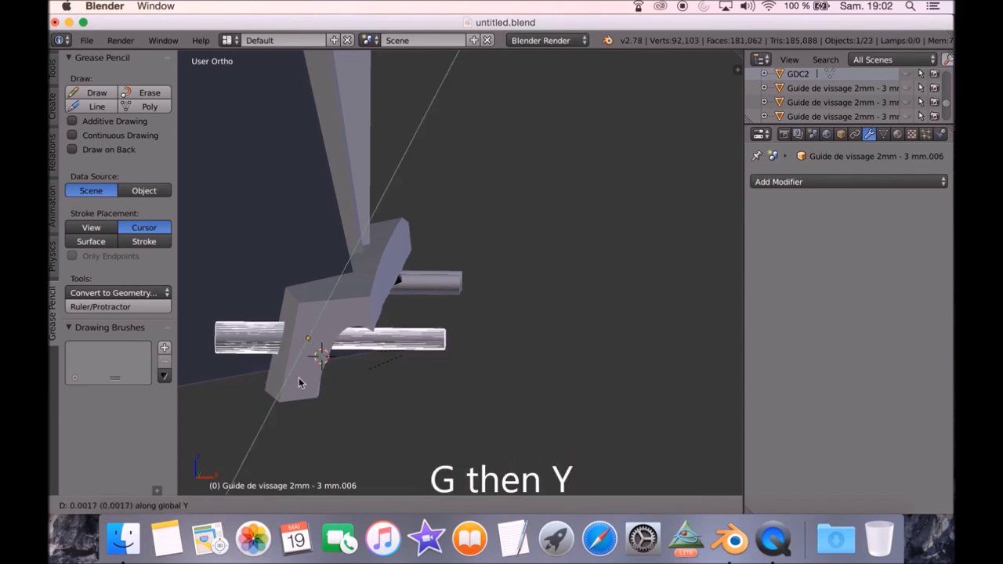
right_click(314, 387)
scroll(361, 386, left, 10)
middle_drag(361, 387, 367, 380)
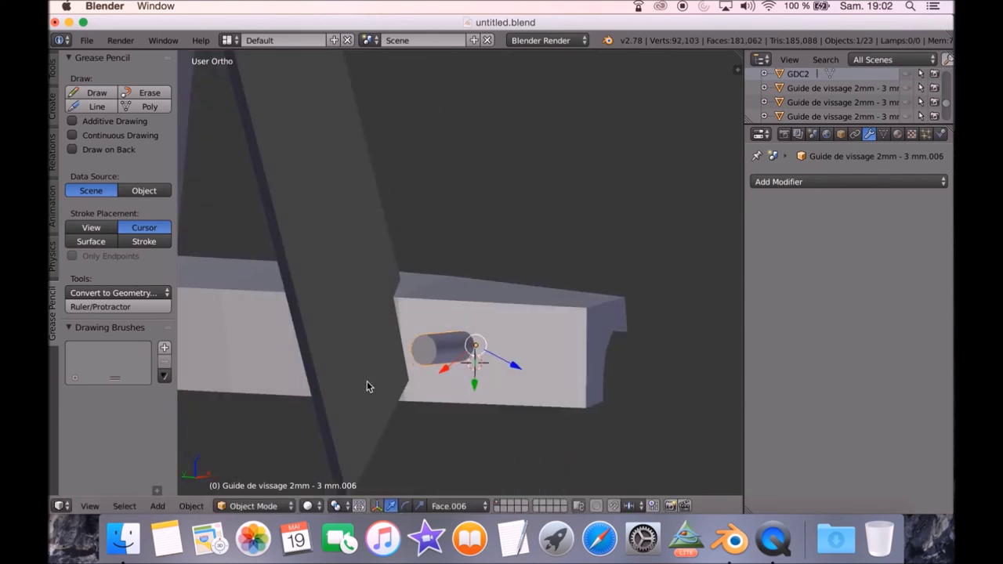
right_click(373, 381)
right_click(423, 359)
key(g)
key(y)
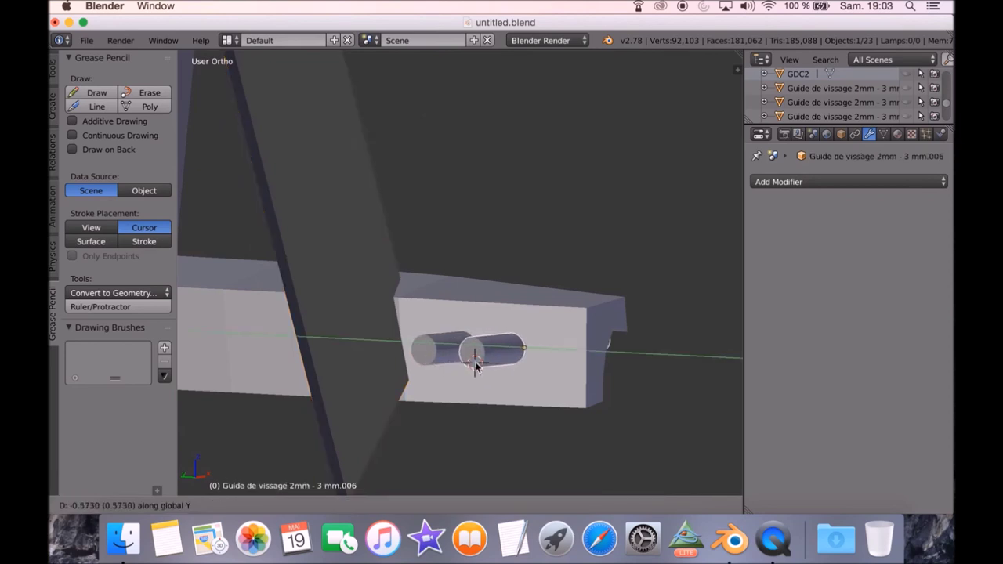
click(475, 368)
Nudge the outer screw guide copy into place in the end section of the fibula guide.
scroll(476, 368, down, 3)
middle_drag(476, 369, 371, 395)
key(g)
click(447, 367)
Duplicate the inner screw guide Guide de vissage 2mm - 3 mm.005 and place the copy away from the original pair.
right_click(371, 395)
middle_drag(442, 358, 382, 330)
scroll(410, 337, down, 3)
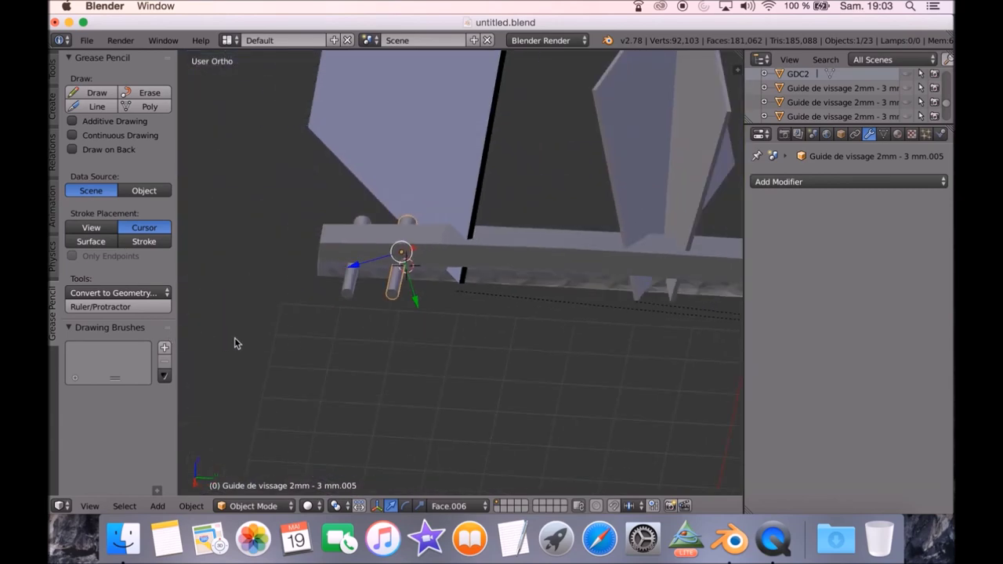
key(shift+d)
click(501, 347)
middle_drag(501, 348, 625, 323)
Rotate Guide de vissage 2mm - 3 mm.007 upright and move it to the guide's middle, between the two central cutting planes.
key(r)
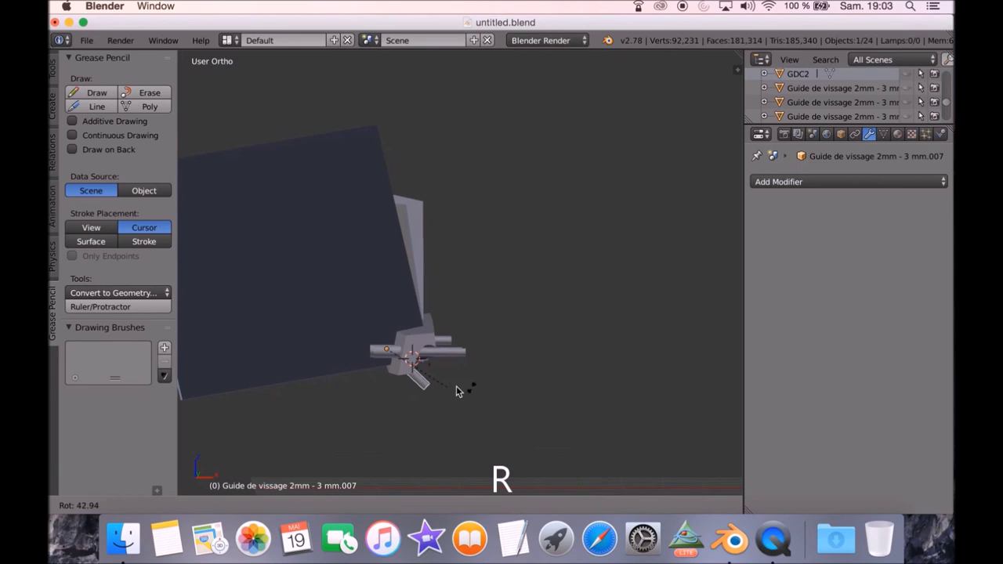
click(405, 388)
middle_drag(418, 360, 432, 334)
key(g)
click(458, 369)
key(g)
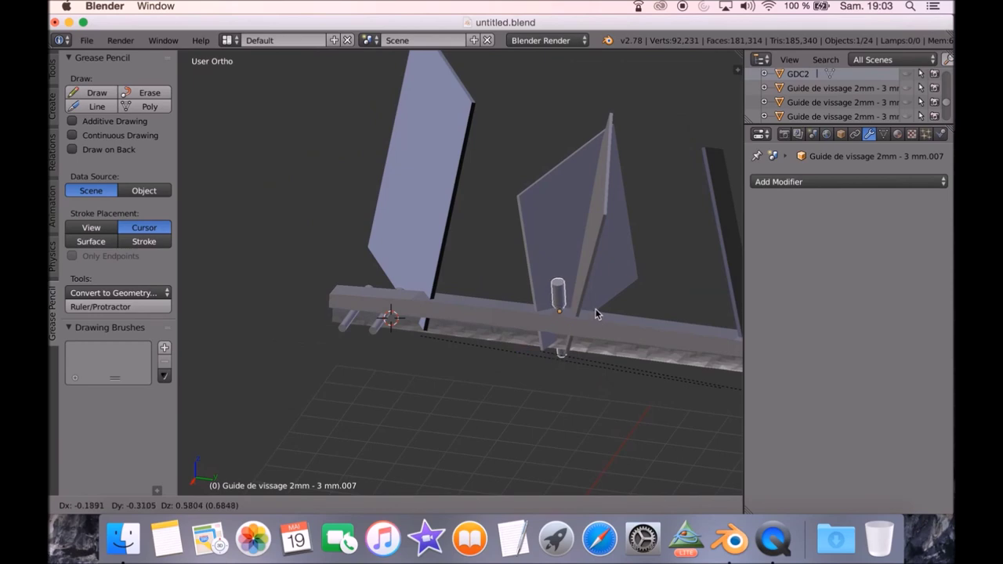
click(593, 315)
Reposition the middle screw guide over the guide's upper face and tilt it to match that face.
middle_drag(596, 315, 527, 292)
scroll(526, 292, up, 3)
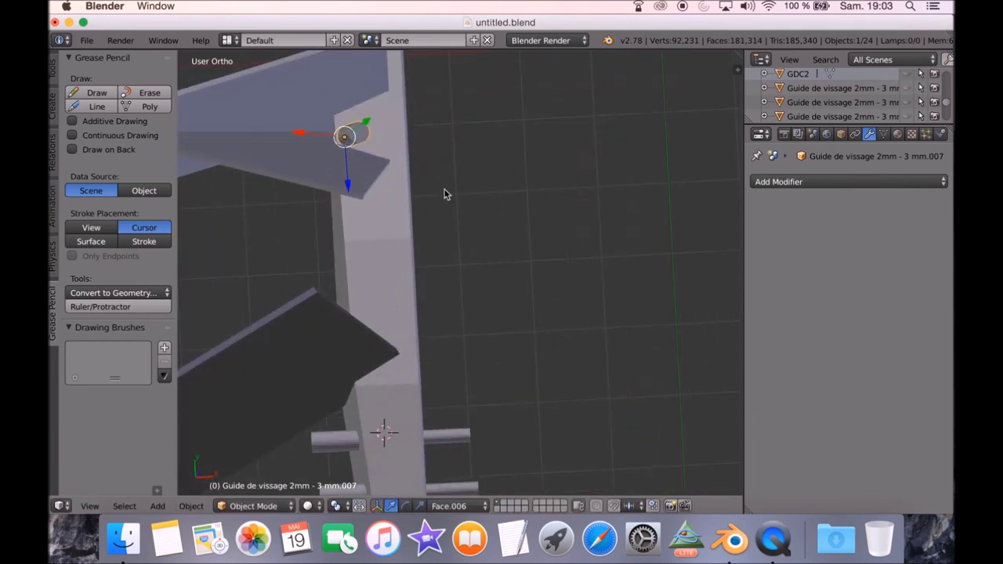
key(g)
click(472, 182)
middle_drag(538, 184, 603, 269)
key(r)
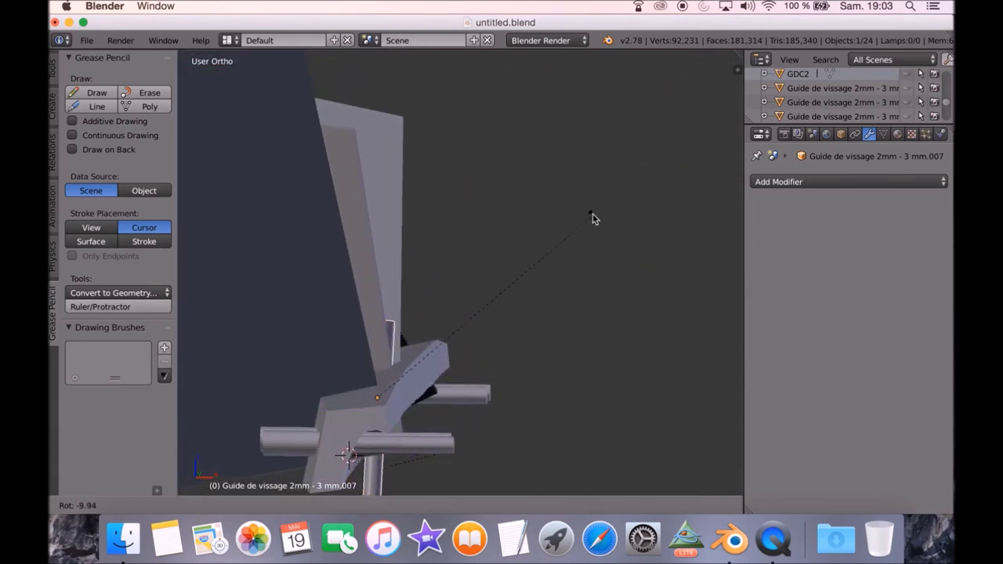
click(561, 145)
Adjust the middle screw guide's position so it passes through the fibula guide between the central cutting planes.
middle_drag(504, 286, 463, 324)
key(g)
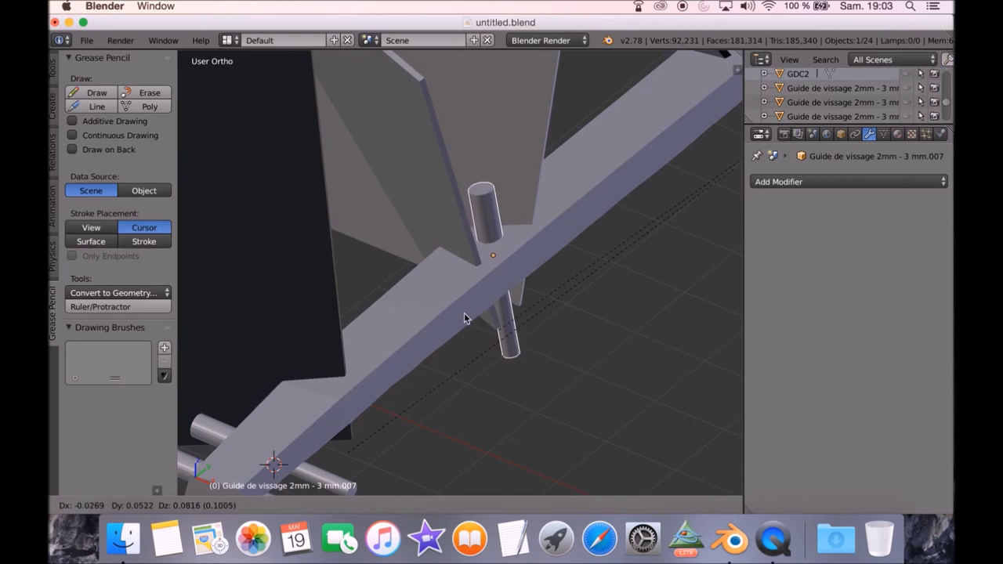
click(464, 312)
mouse_move(464, 312)
middle_down()
mouse_move(477, 316)
mouse_move(468, 293)
mouse_move(461, 300)
middle_up()
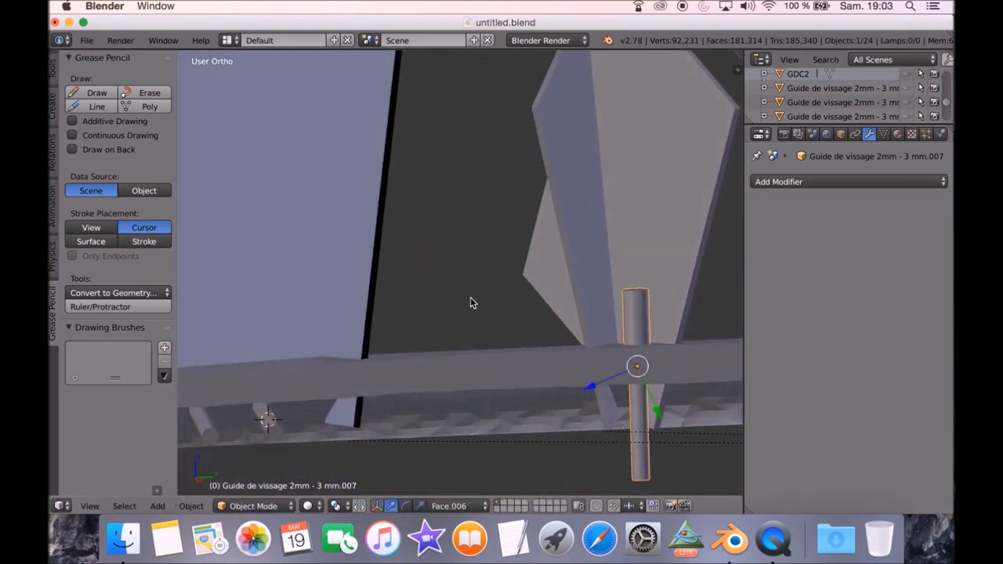
key(g)
click(462, 303)
middle_drag(464, 302, 531, 337)
middle_drag(506, 296, 515, 237)
Add a Boolean modifier set to Difference on the fibula guide Cube and make several copies of it.
right_click(492, 218)
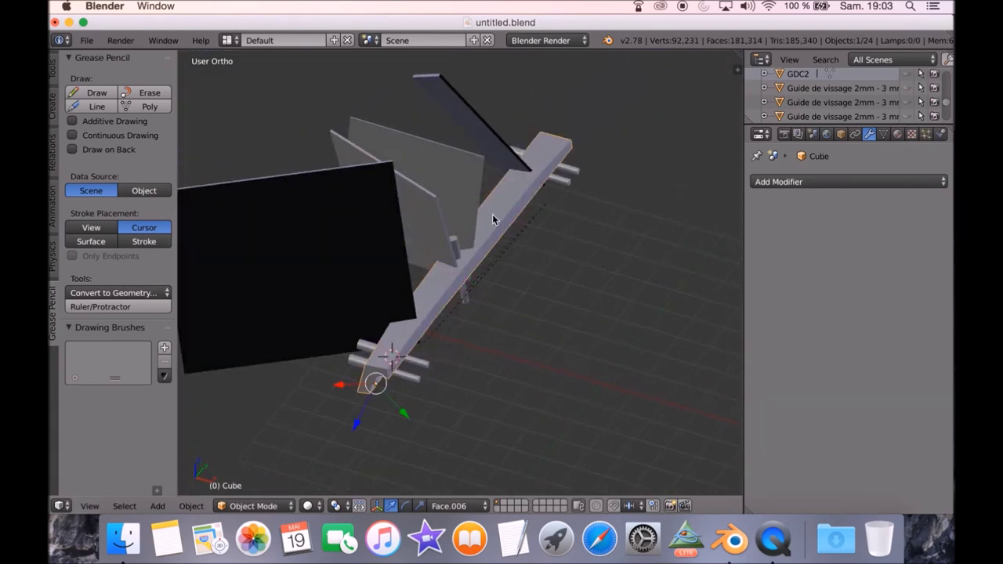
click(780, 181)
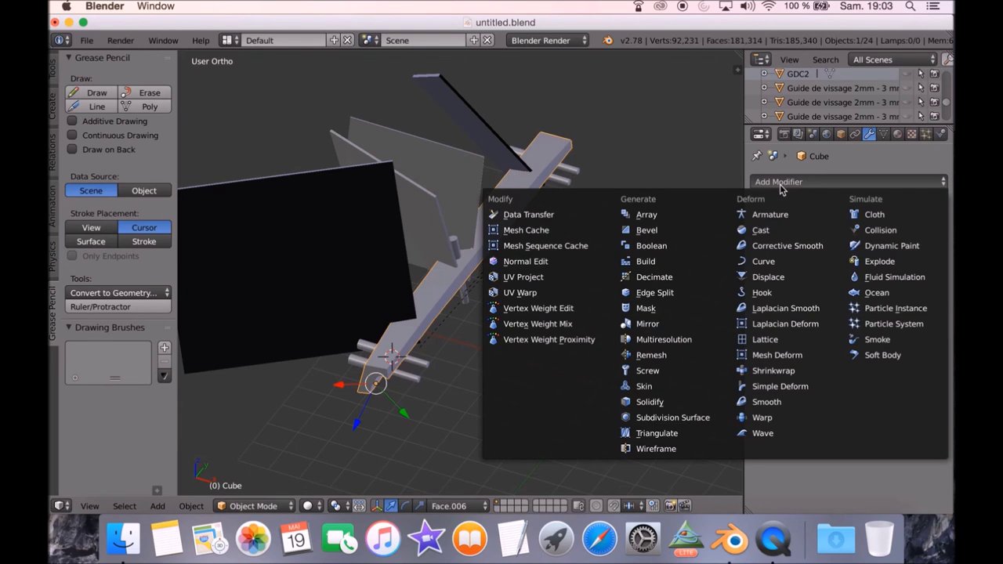
click(680, 245)
click(783, 229)
click(798, 264)
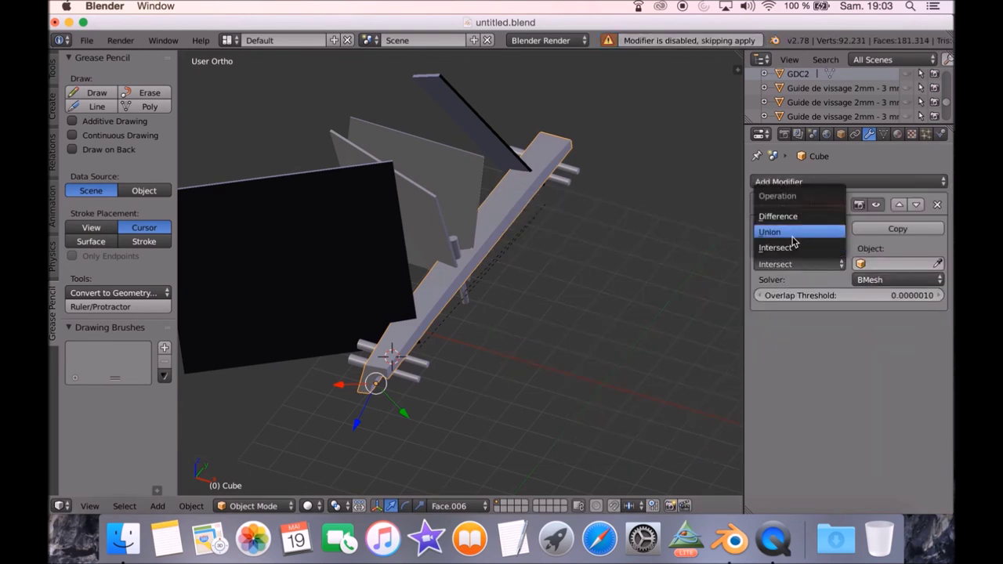
click(796, 217)
double_click(916, 232)
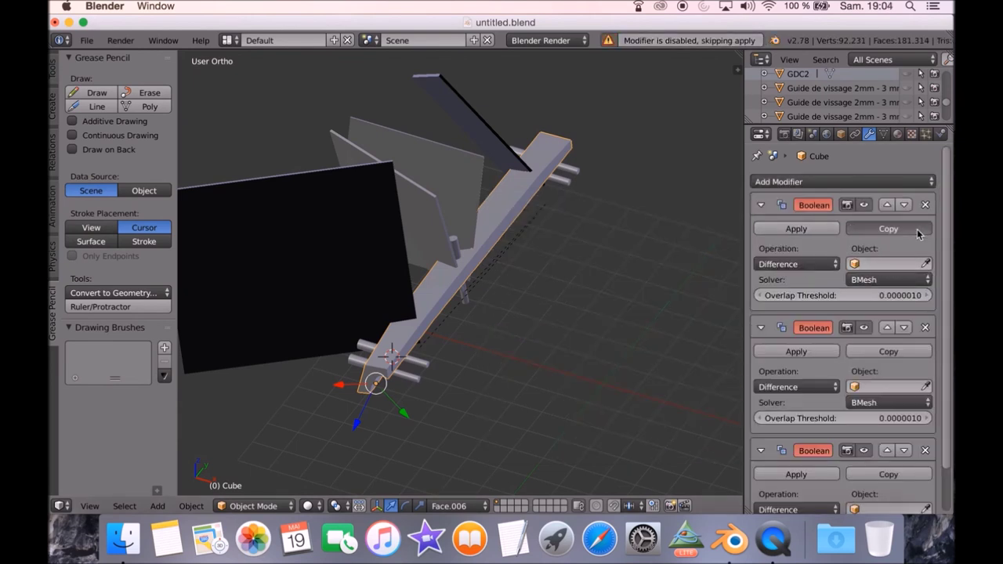
Assign the four cutting planes, one each, as the objects of the first four Boolean Difference modifiers on the fibula guide Cube.
click(925, 264)
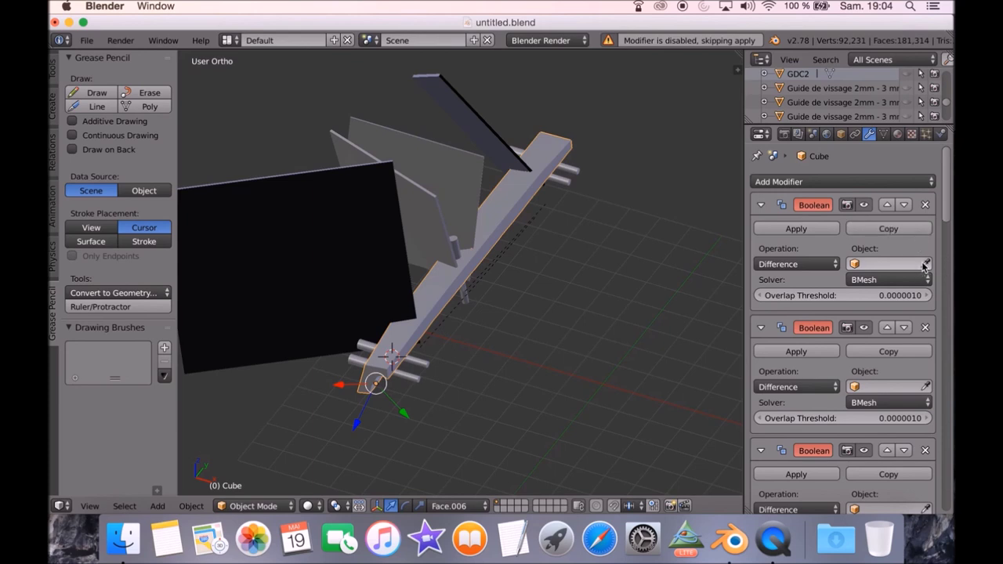
click(370, 223)
click(925, 387)
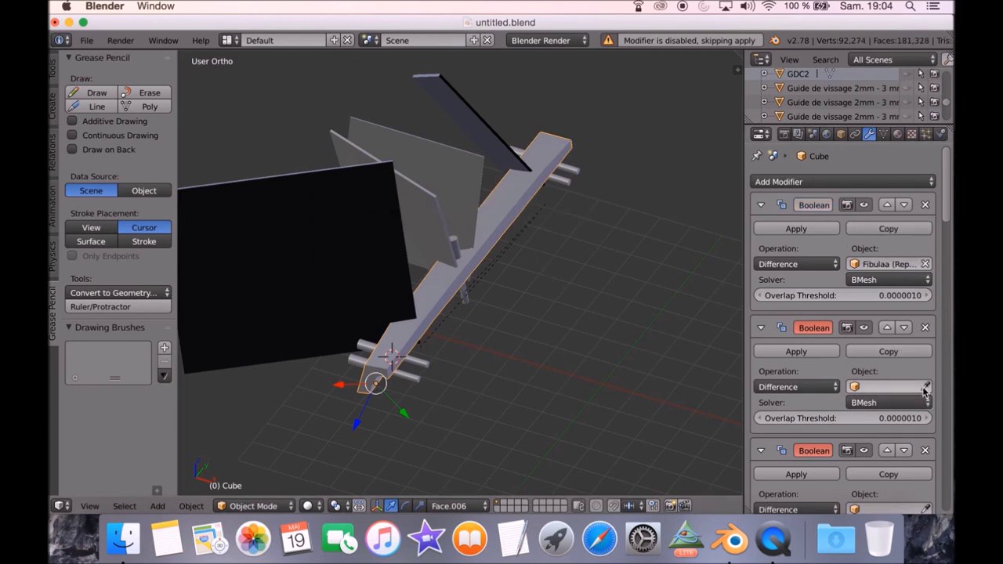
click(426, 192)
scroll(891, 401, down, 2)
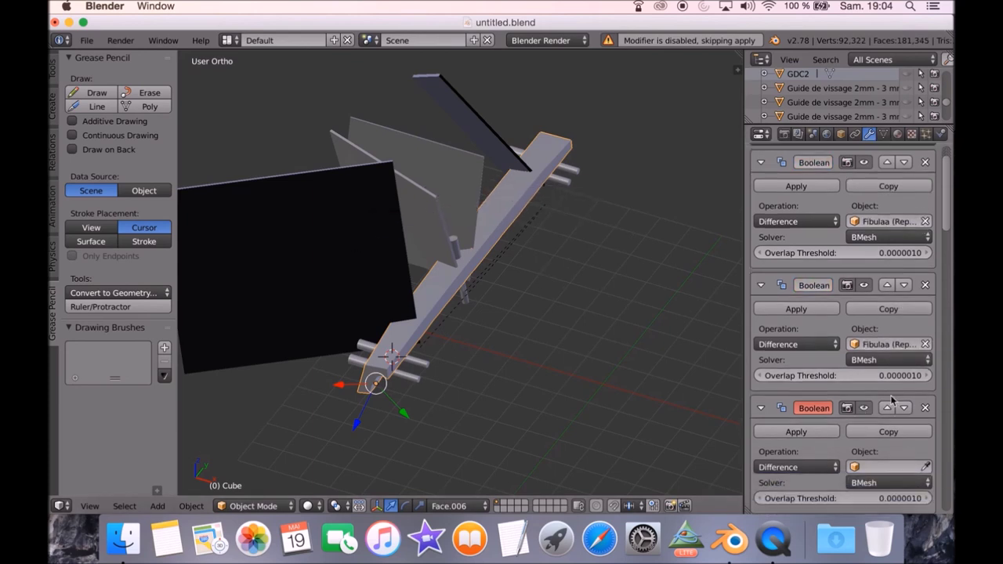
scroll(891, 400, down, 3)
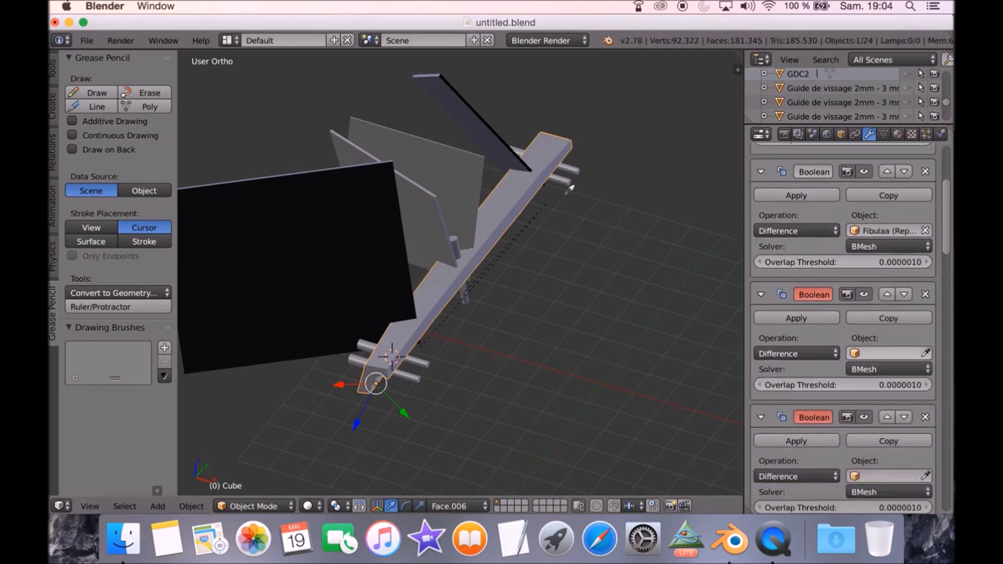
click(450, 181)
scroll(862, 337, down, 4)
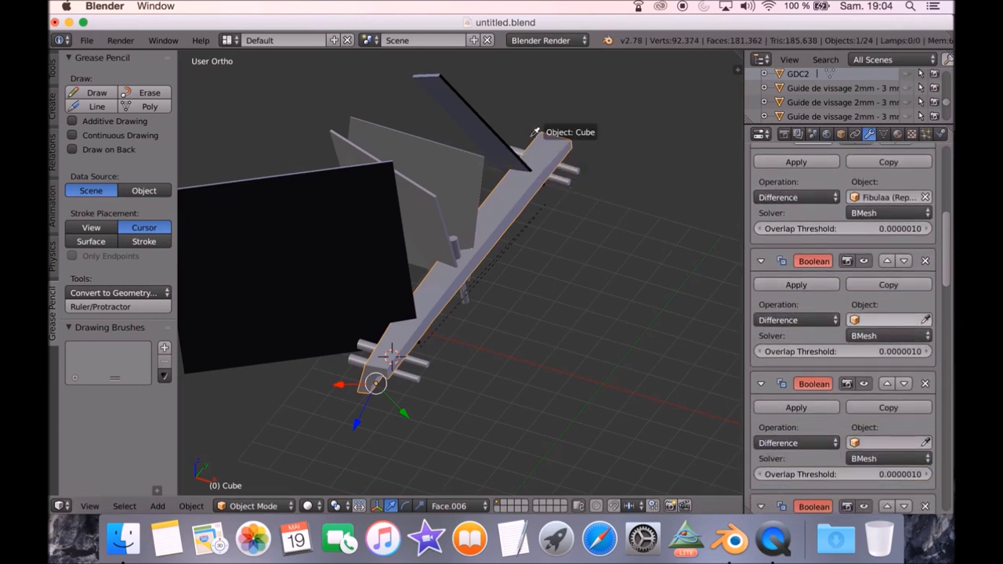
click(436, 88)
Assign the five screw guides, the end pairs and the middle one, as the objects of the next five Boolean Difference modifiers.
scroll(919, 326, down, 3)
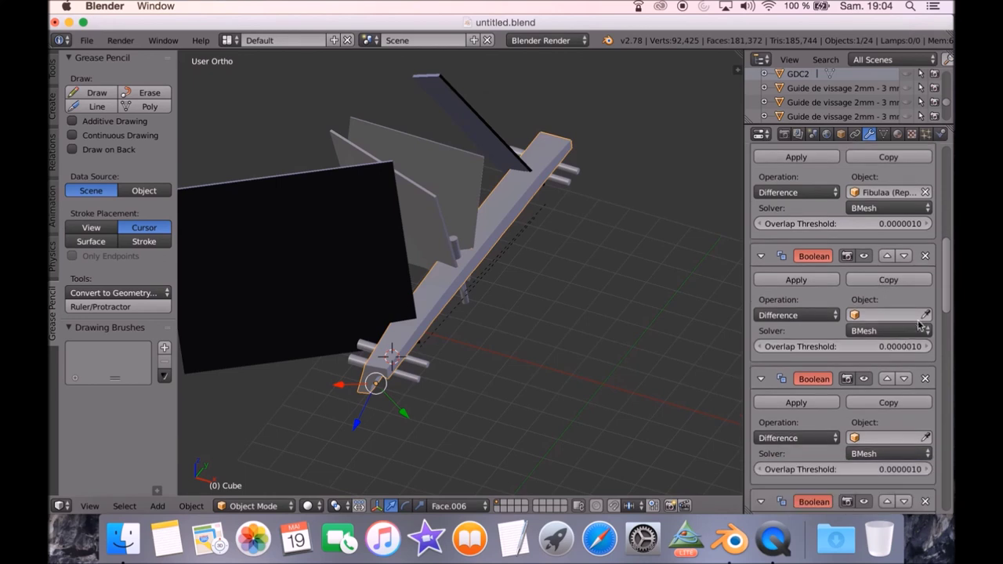
click(572, 167)
scroll(915, 292, down, 3)
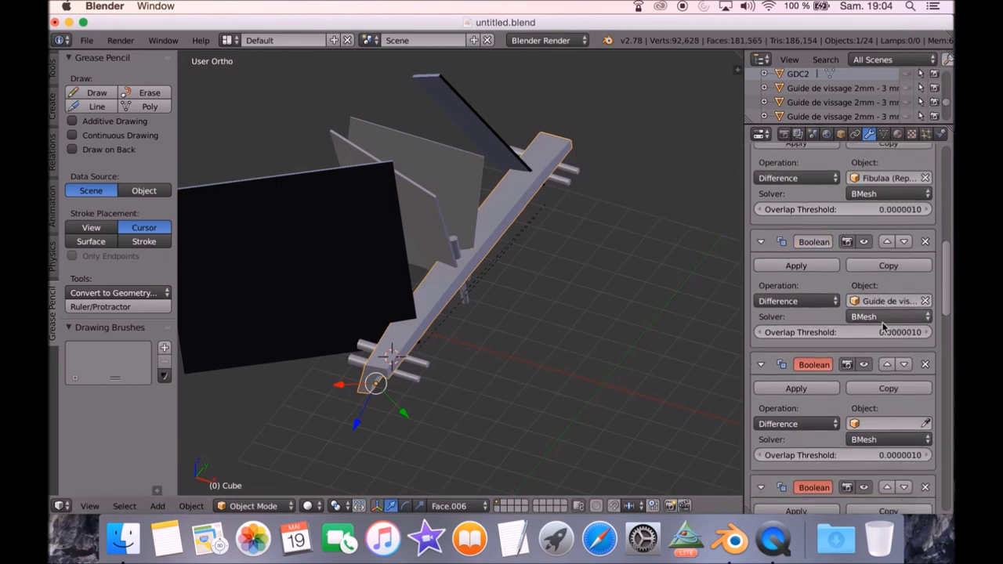
click(565, 179)
scroll(899, 301, down, 3)
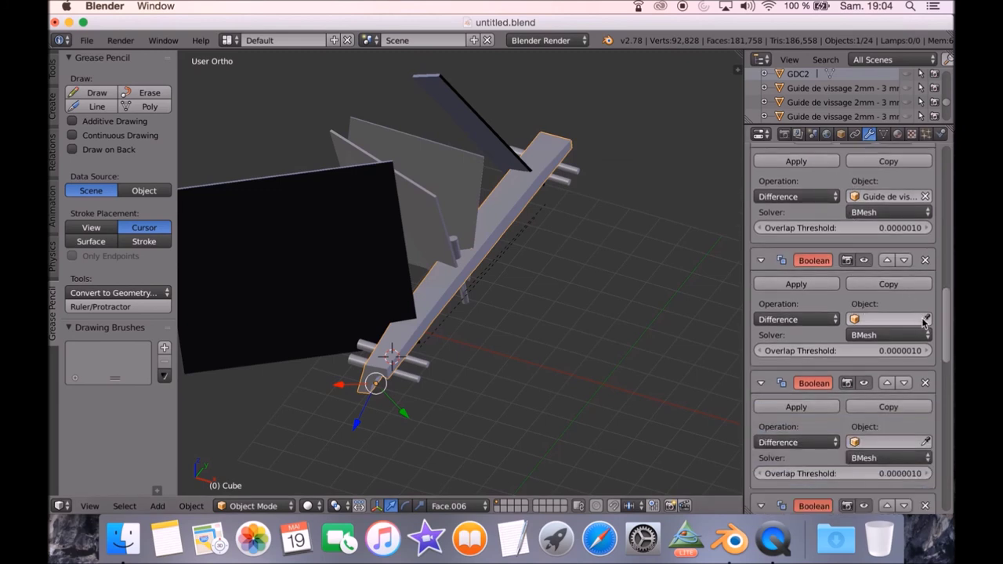
click(477, 290)
scroll(822, 337, down, 3)
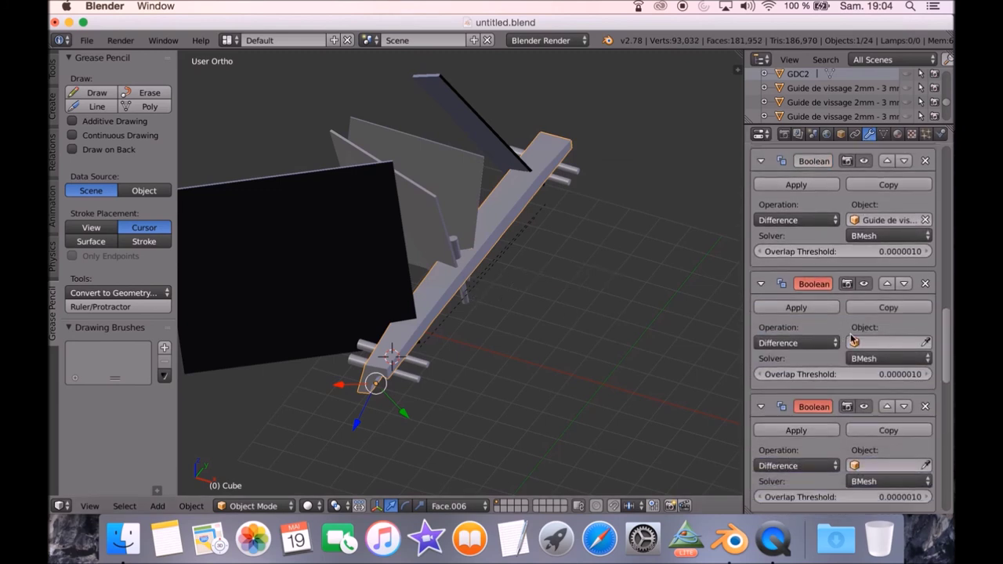
click(927, 341)
click(392, 357)
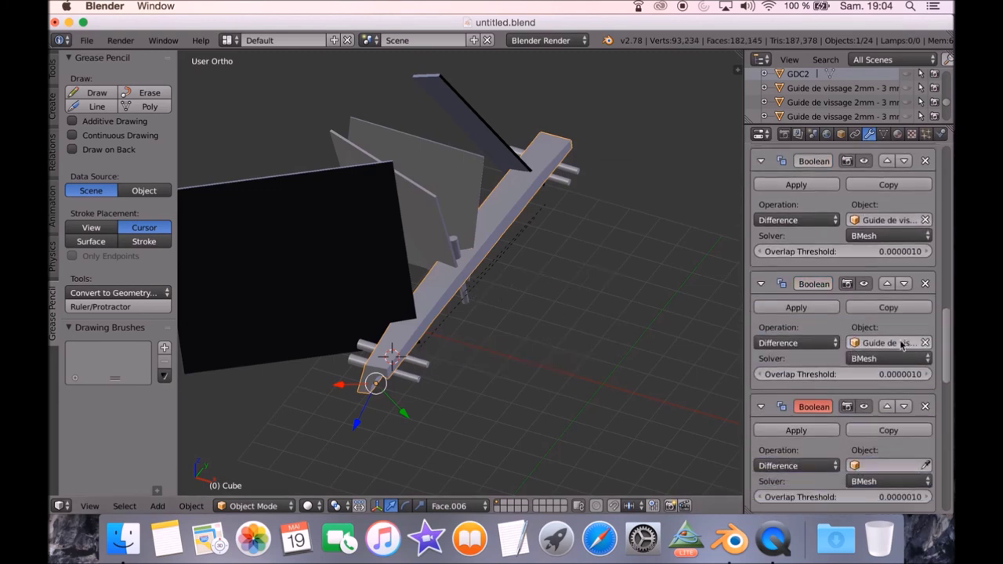
scroll(916, 339, down, 2)
scroll(915, 338, down, 3)
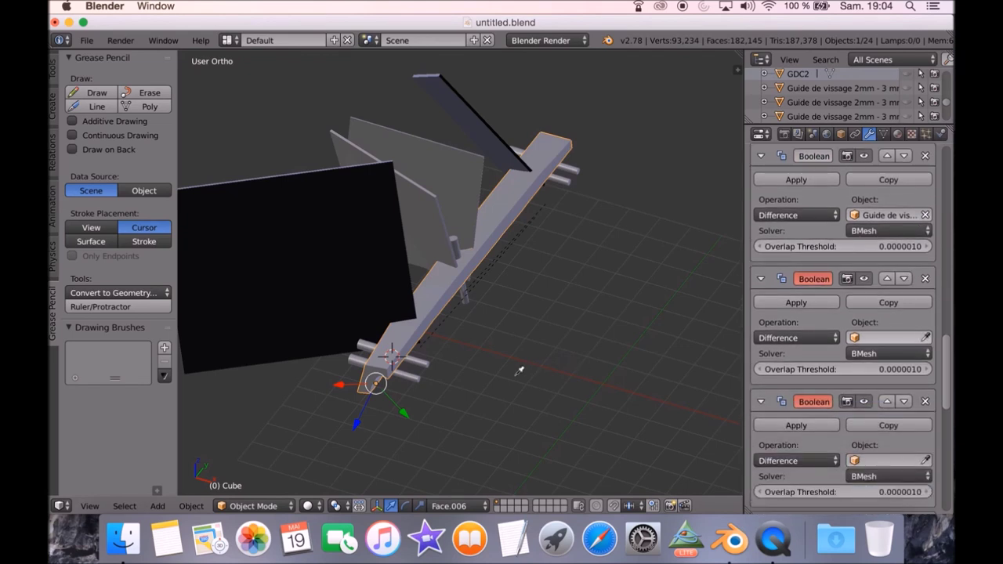
click(409, 362)
scroll(875, 335, down, 1)
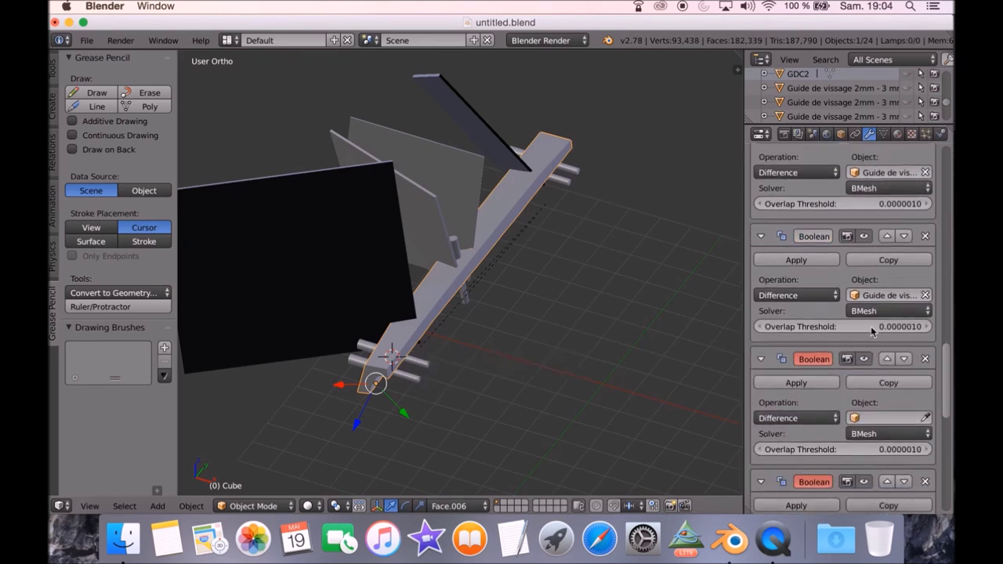
Apply every Boolean modifier that has an object assigned on the fibula guide and remove the leftover empty ones.
scroll(876, 335, up, 10)
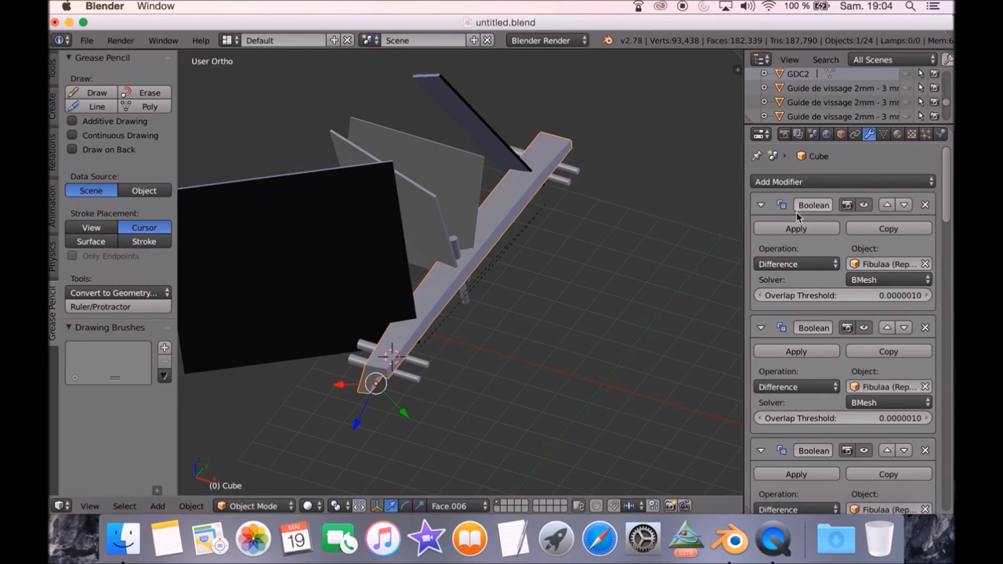
key(z)
mouse_move(655, 232)
middle_down()
mouse_move(617, 225)
mouse_move(622, 241)
middle_up()
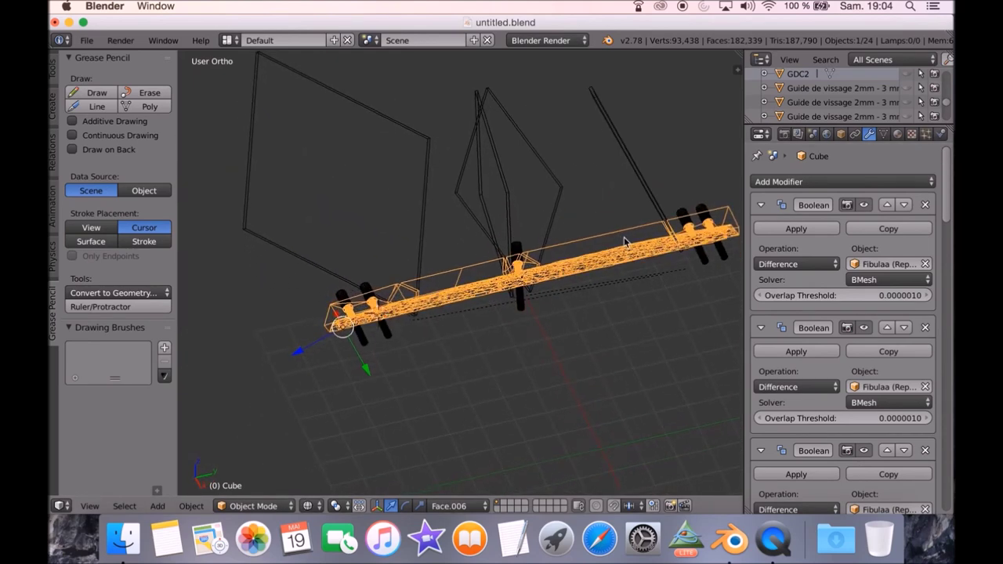
click(787, 231)
click(787, 231)
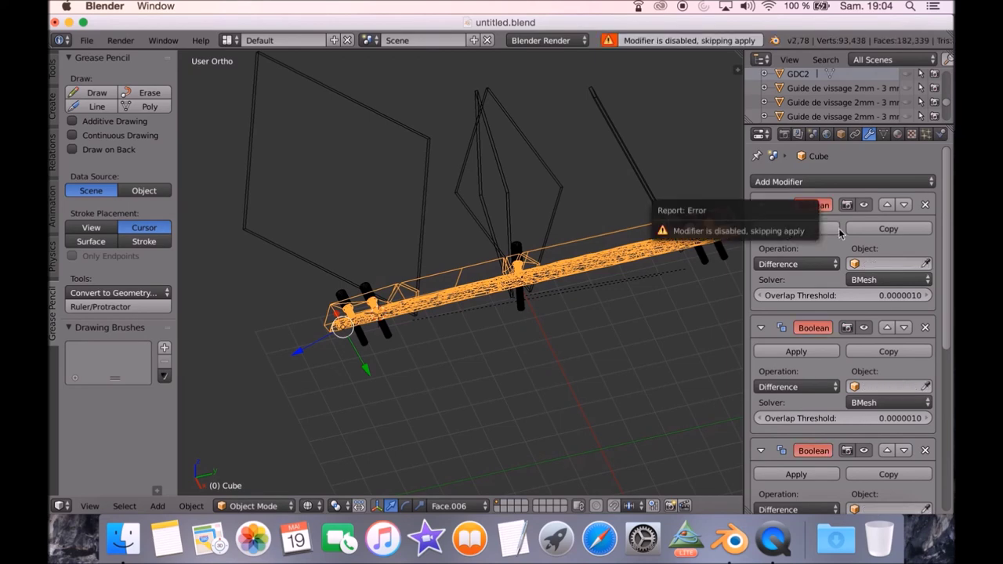
click(925, 205)
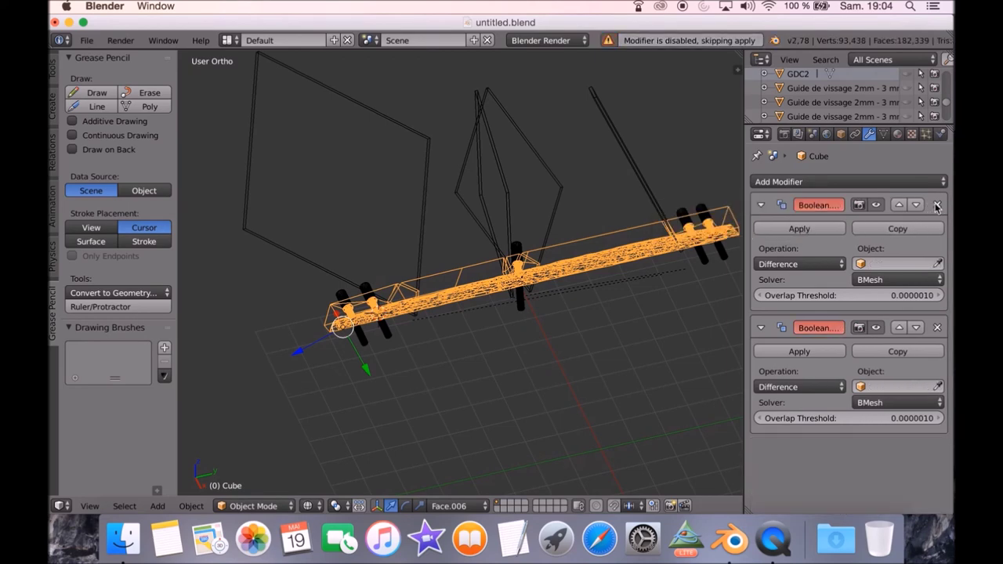
click(937, 205)
click(936, 205)
Hide the cutting planes and the screw guides so that only the fibula guide remains in view.
middle_drag(644, 263, 330, 341)
right_click(369, 364)
key(h)
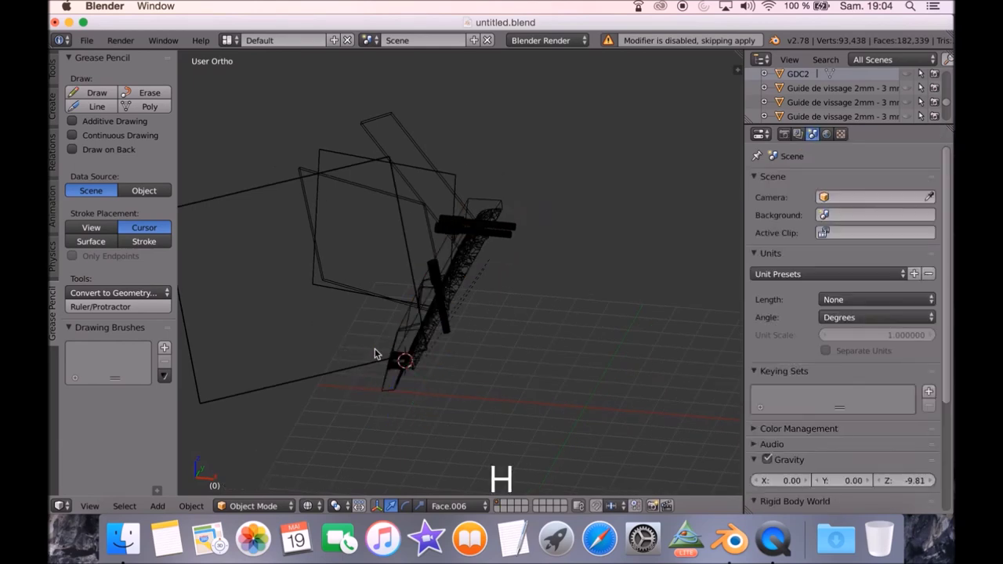
right_click(406, 237)
key(h)
right_click(443, 188)
key(h)
right_click(444, 230)
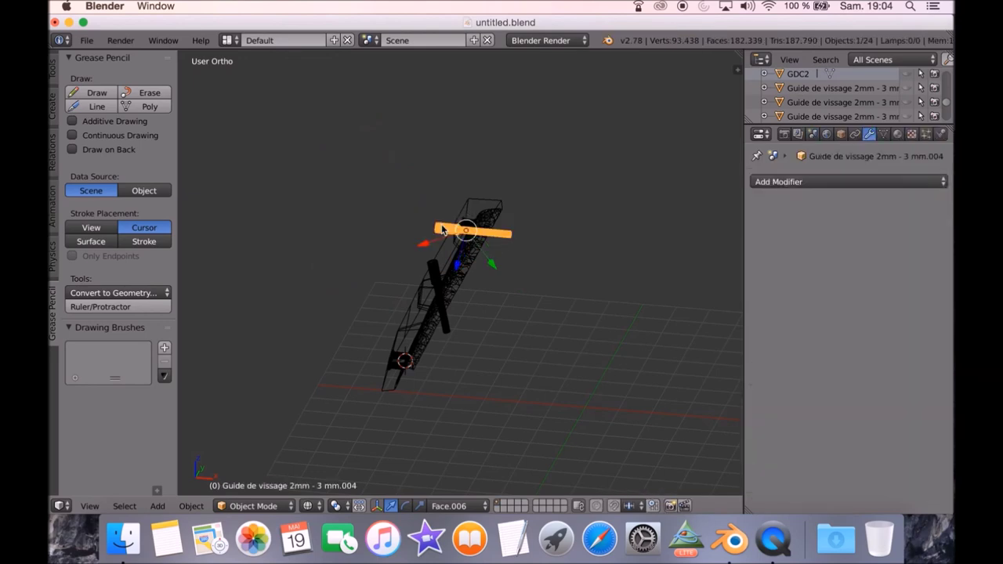
key(h)
Return to solid shading and examine the cutting slots and screw holes from several sides of the fibula guide.
middle_drag(437, 269, 472, 278)
key(z)
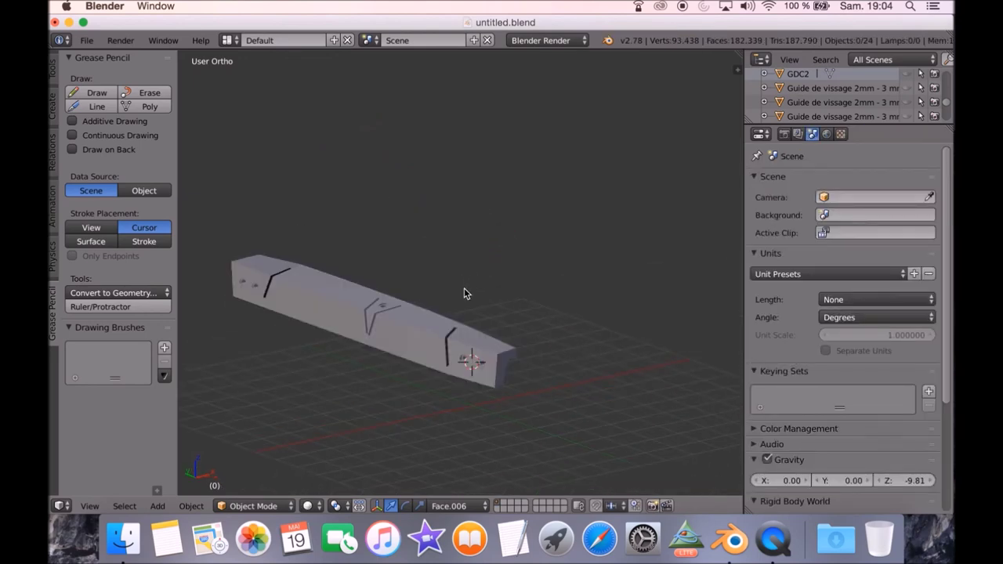
scroll(455, 343, up, 3)
mouse_move(469, 390)
middle_down()
mouse_move(513, 391)
mouse_move(488, 393)
middle_up()
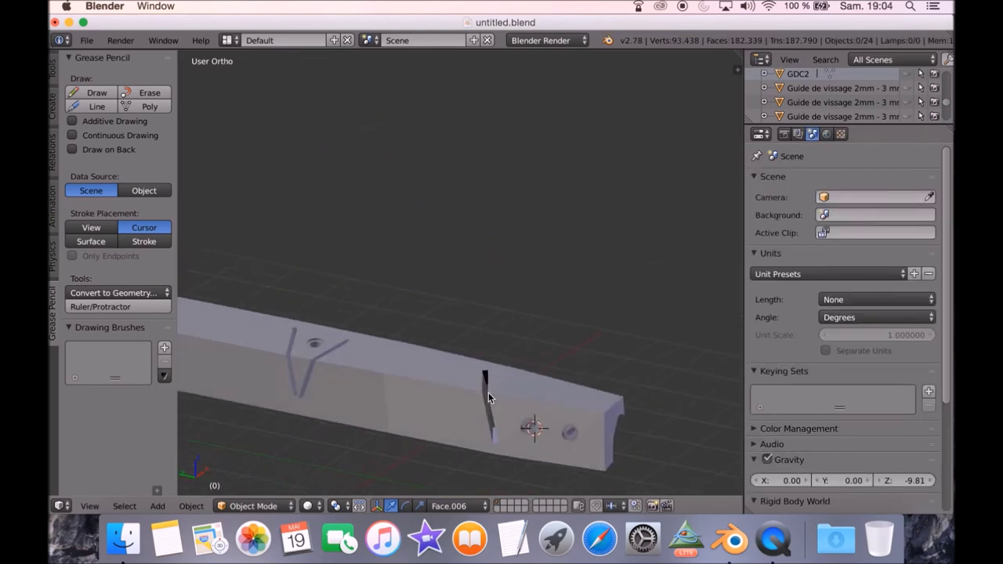
middle_drag(507, 465, 505, 226)
middle_drag(416, 251, 544, 129)
middle_drag(253, 188, 407, 329)
scroll(373, 321, down, 6)
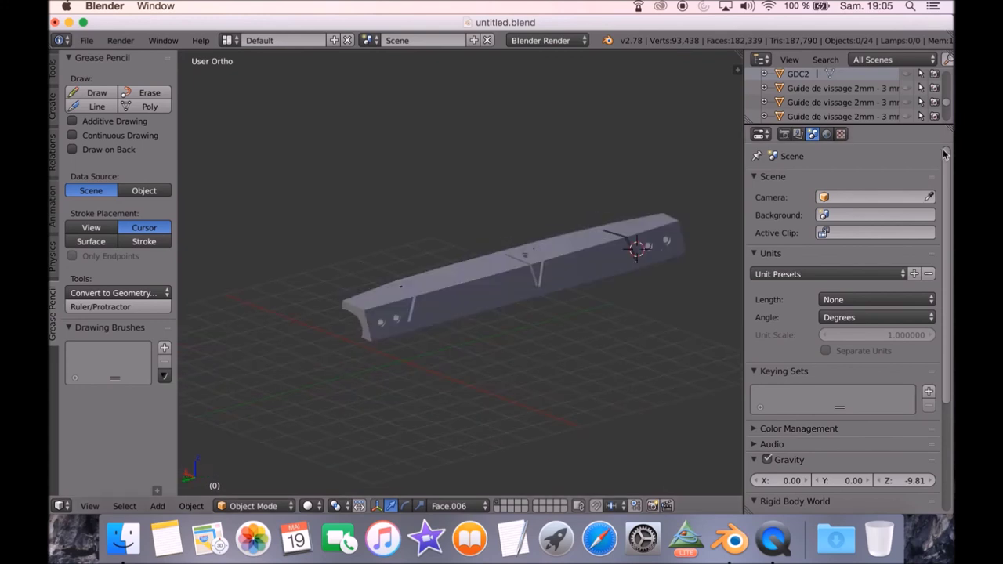
Make the FFF (repaired) fibula model visible again.
scroll(889, 115, down, 5)
scroll(890, 115, up, 10)
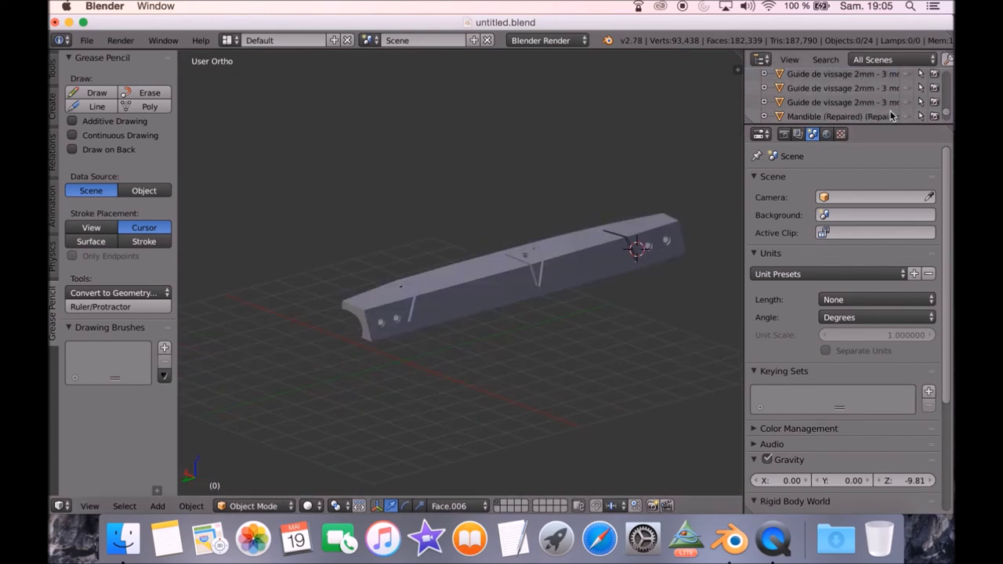
scroll(891, 114, up, 5)
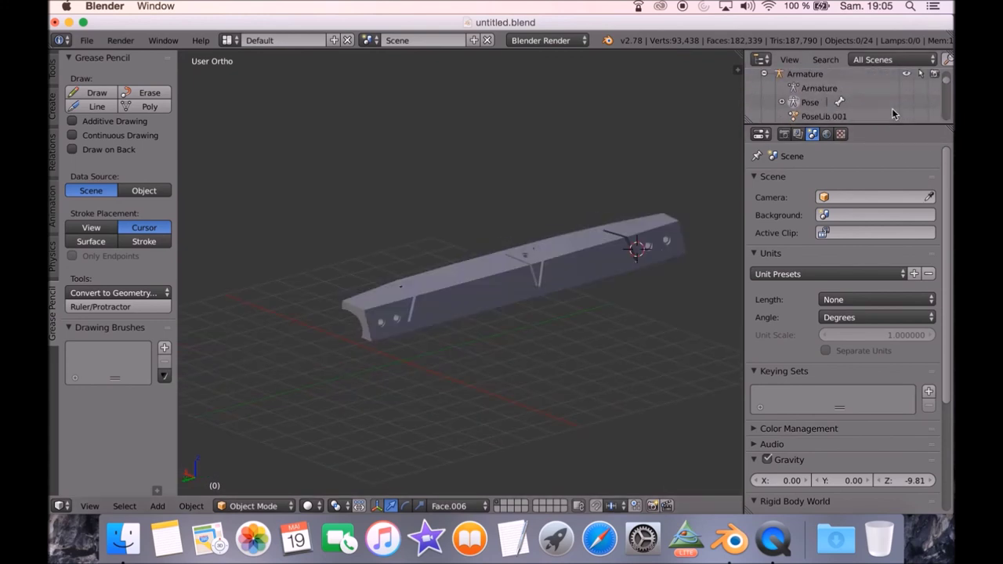
scroll(892, 114, down, 3)
scroll(891, 113, down, 1)
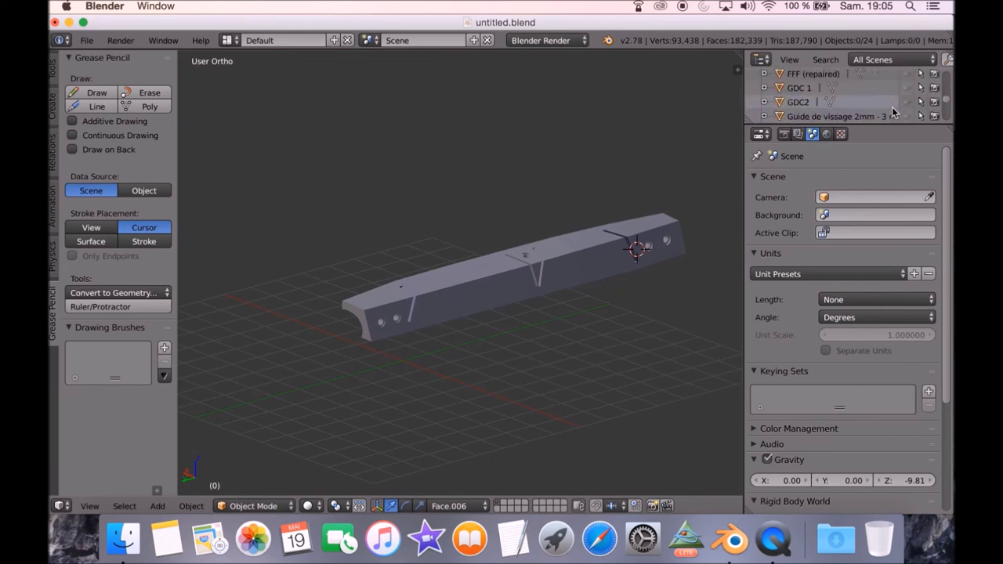
click(907, 88)
Give the FFF (repaired) fibula a new material with a golden-tan diffuse color.
middle_drag(508, 178, 331, 277)
right_click(331, 276)
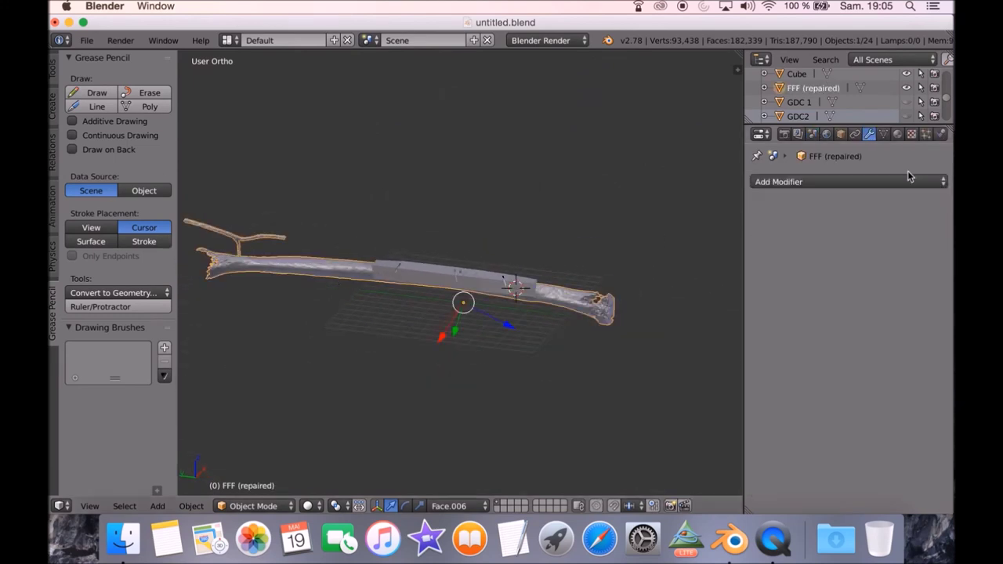
click(897, 134)
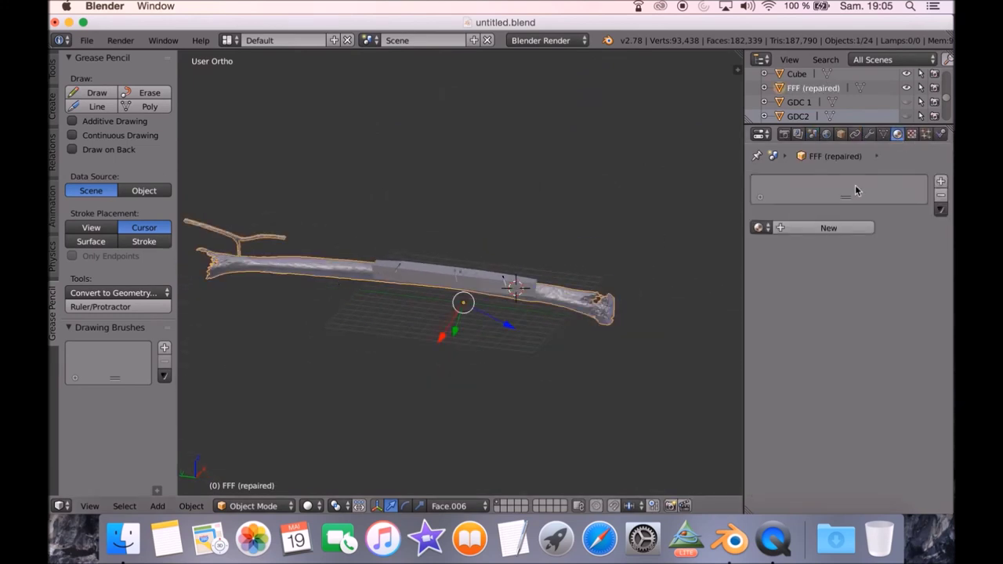
click(826, 228)
click(811, 399)
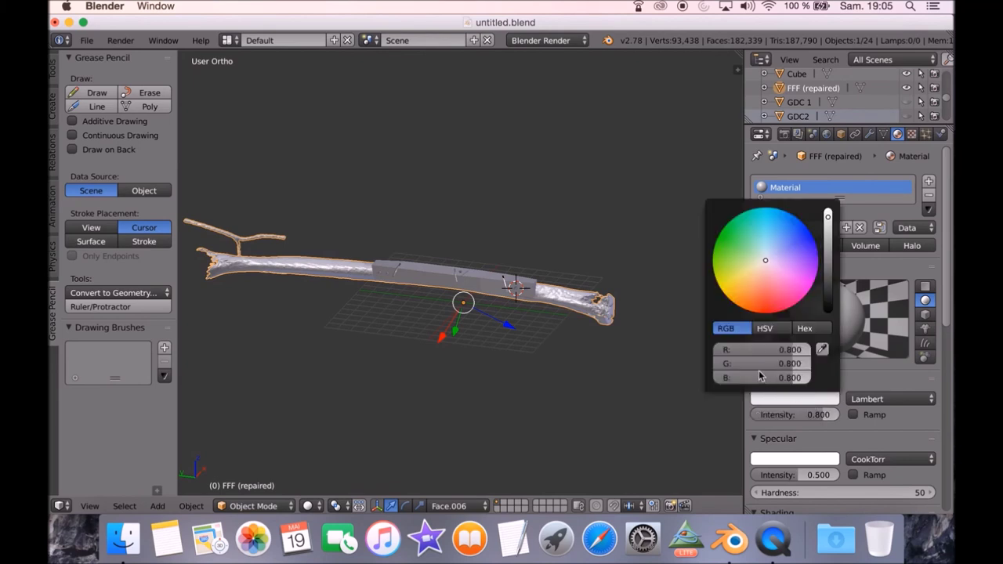
click(750, 291)
Give the fibula guide Cube a new material with a green diffuse color and view the guide against the bone.
right_click(500, 283)
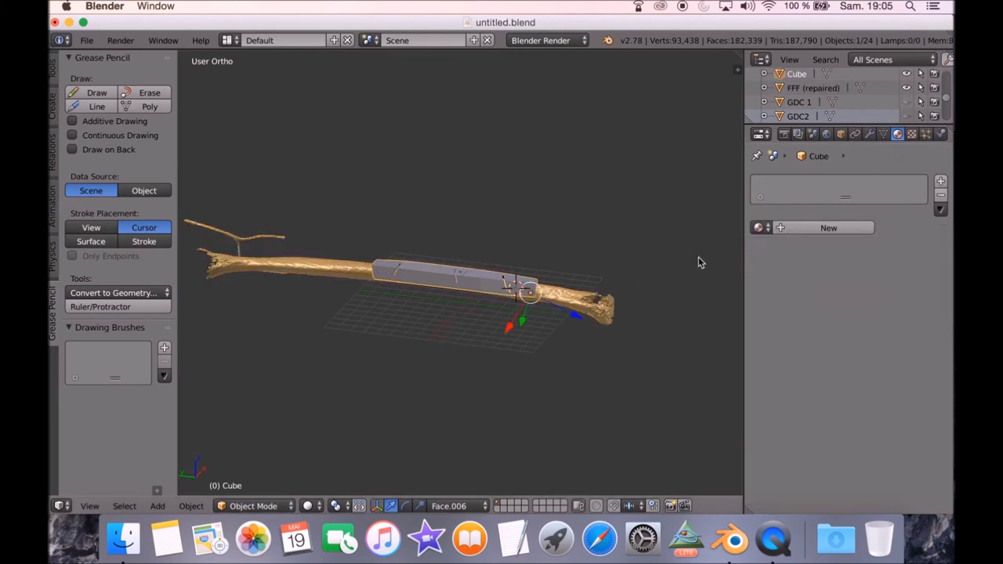
click(828, 227)
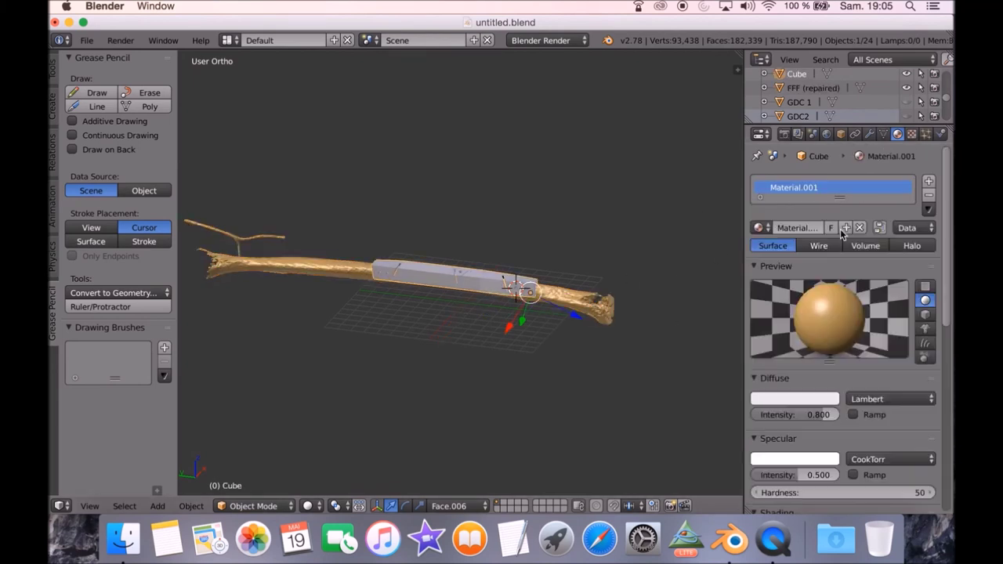
click(795, 399)
click(741, 251)
scroll(546, 345, left, 5)
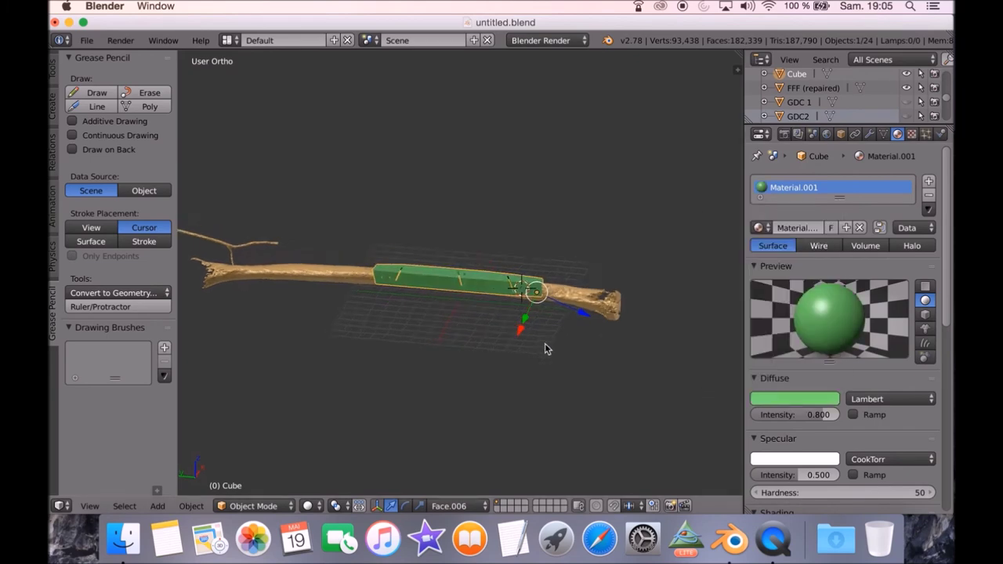
scroll(545, 342, up, 5)
scroll(631, 287, down, 2)
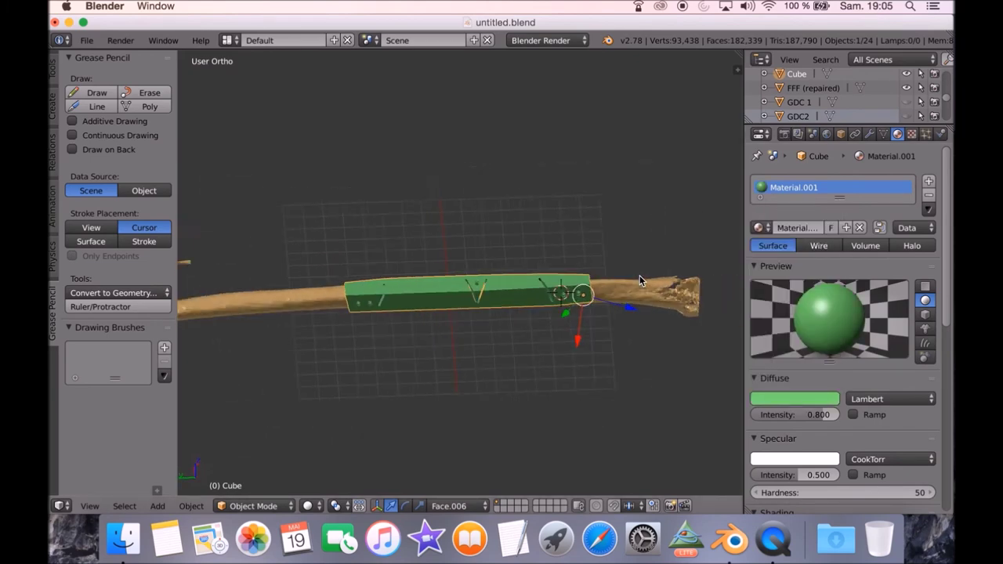